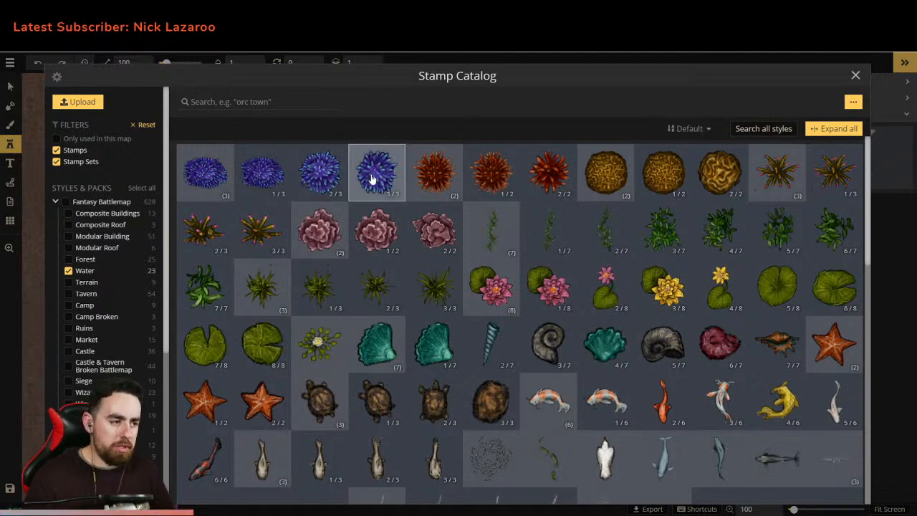
Step: Browse the water and ship stamps in the catalog, from coral, sea creatures and complete ships to modular parts, rigging and rowboats
scroll(473, 221, down, 2)
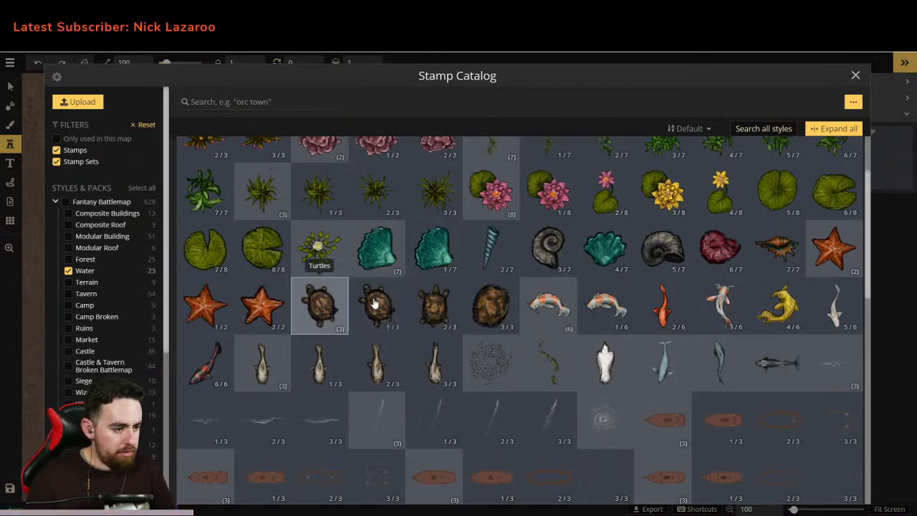
scroll(490, 298, up, 1)
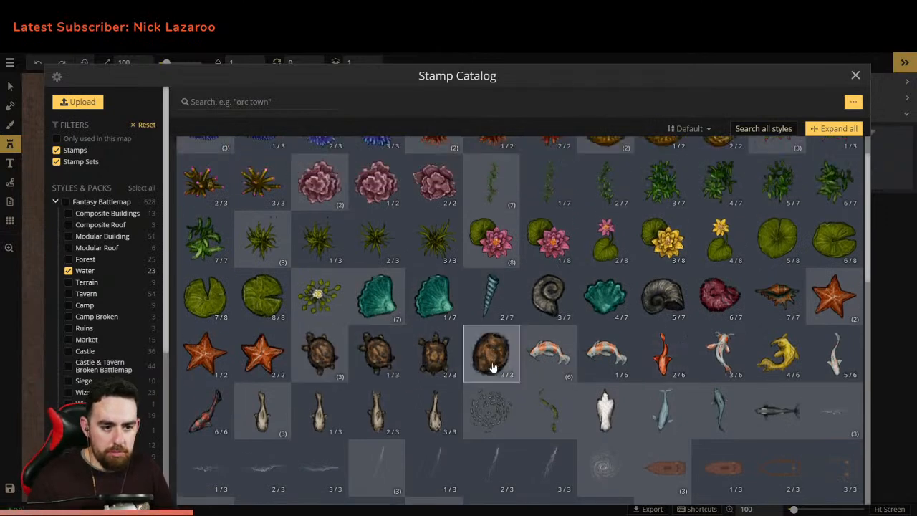
scroll(637, 352, down, 4)
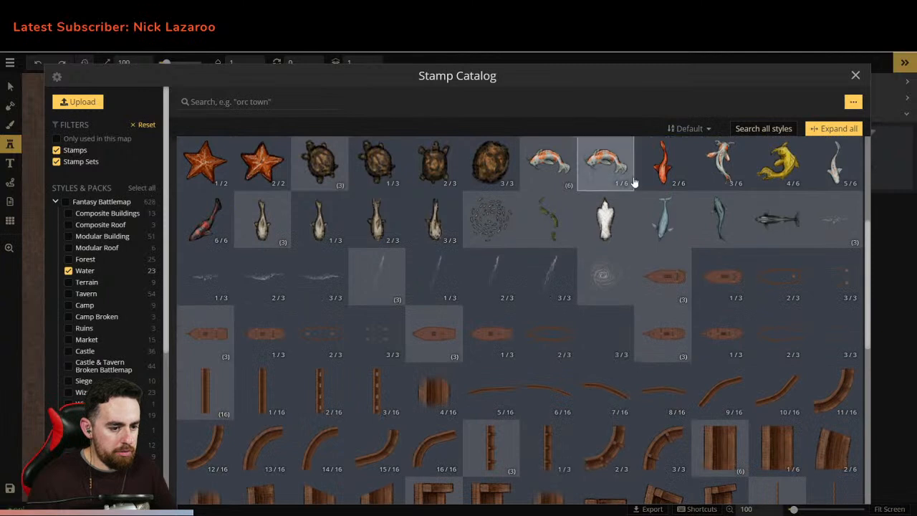
scroll(516, 273, up, 1)
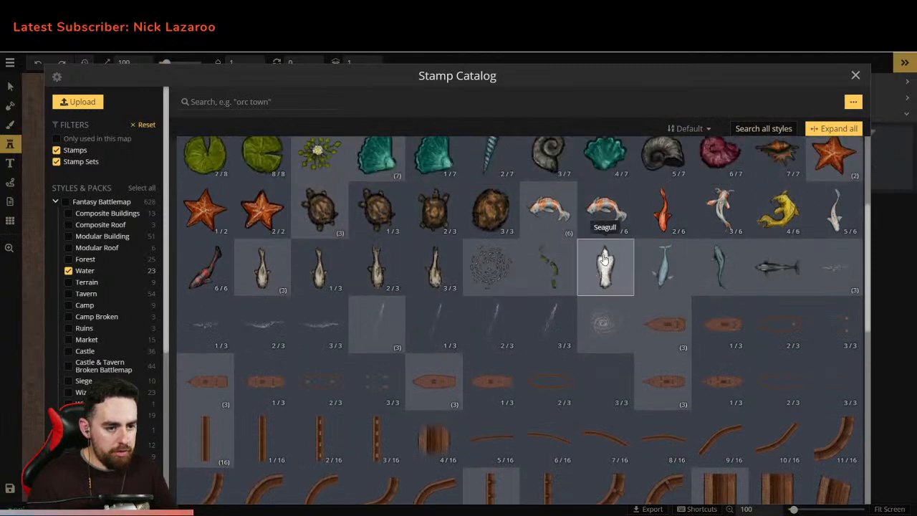
scroll(607, 286, up, 1)
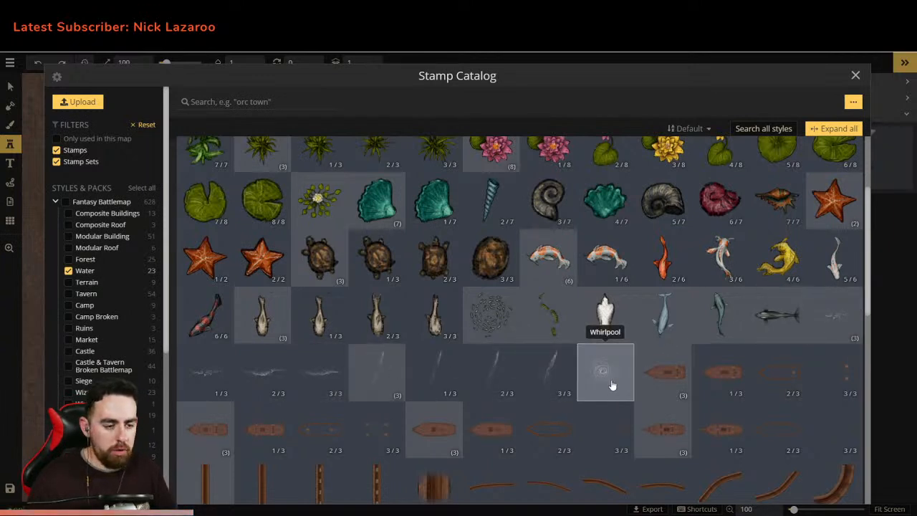
scroll(619, 369, down, 3)
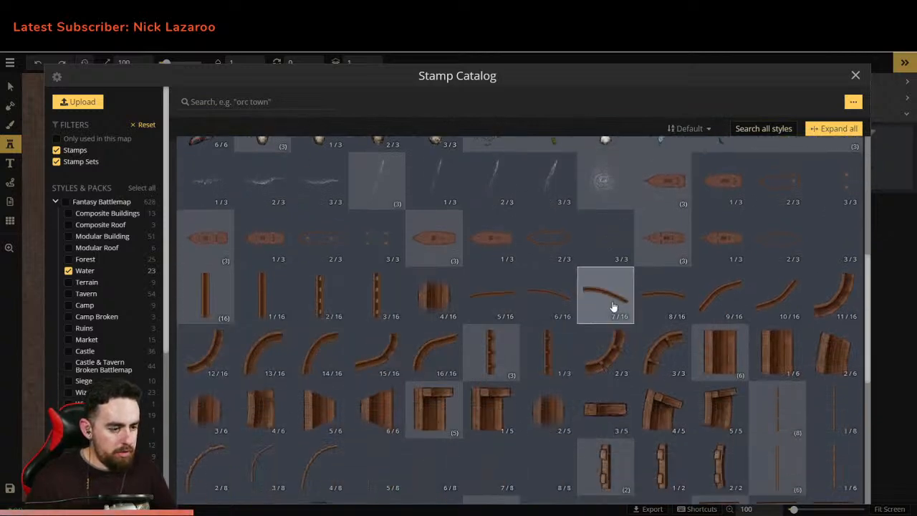
scroll(588, 344, up, 1)
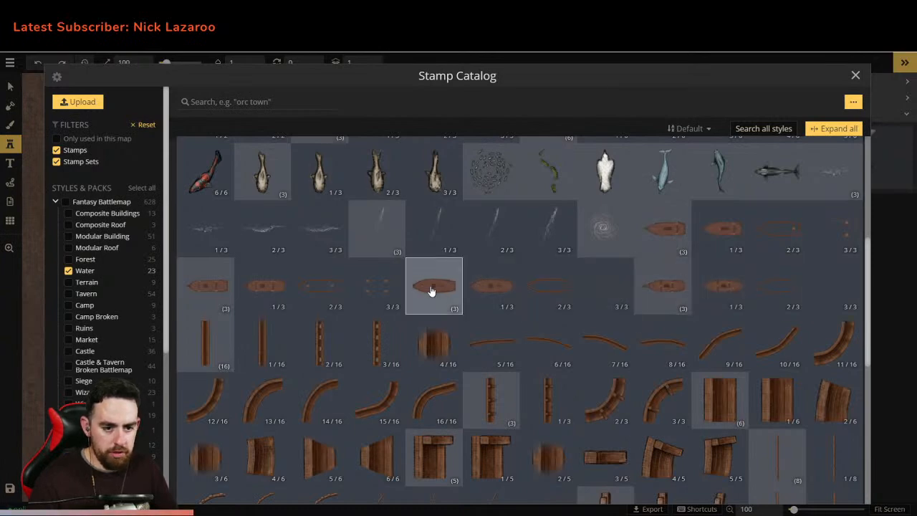
scroll(430, 286, down, 4)
scroll(618, 214, up, 2)
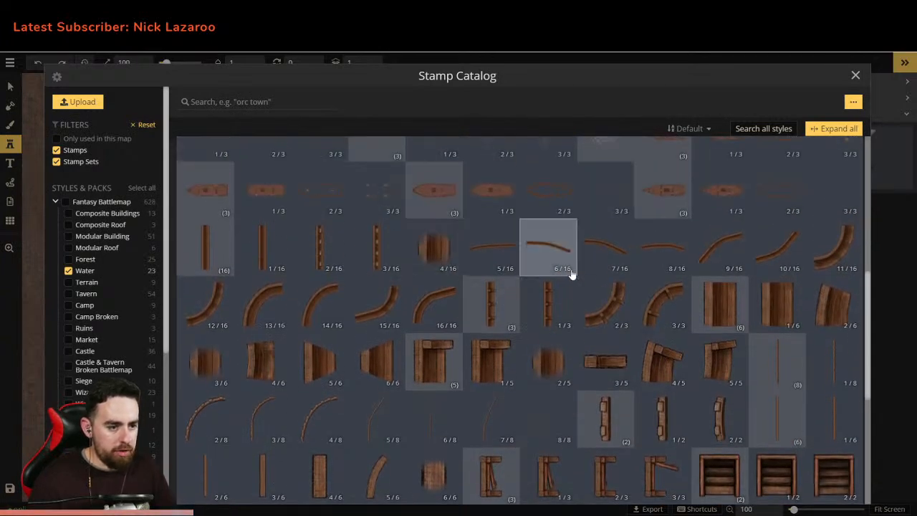
scroll(423, 344, up, 2)
scroll(444, 347, down, 1)
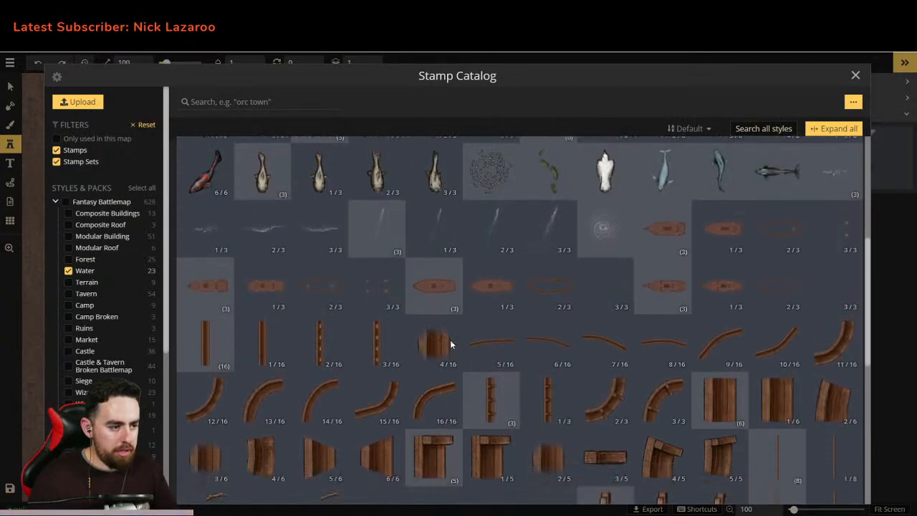
scroll(364, 415, down, 1)
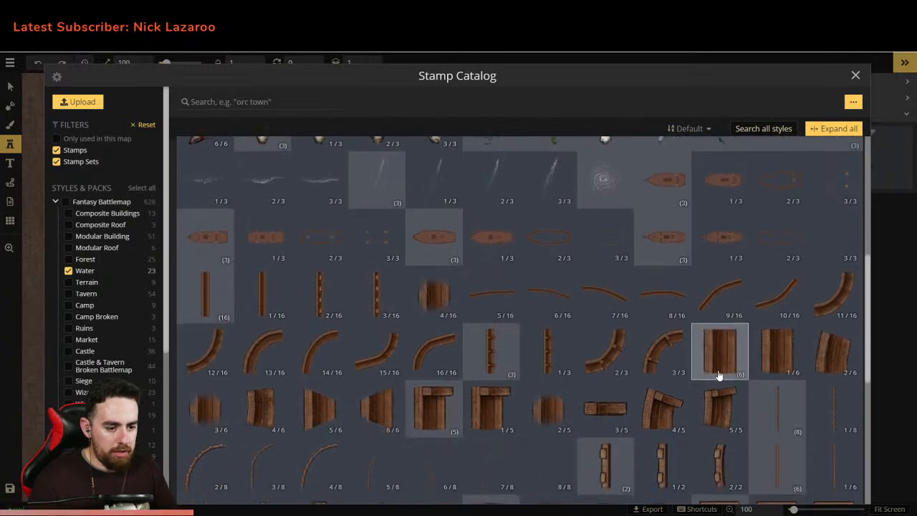
scroll(492, 242, down, 3)
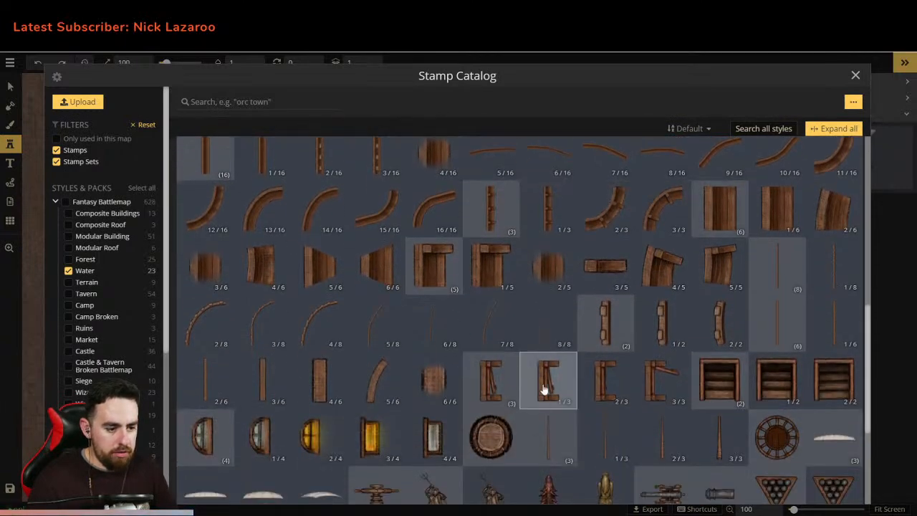
scroll(401, 287, down, 1)
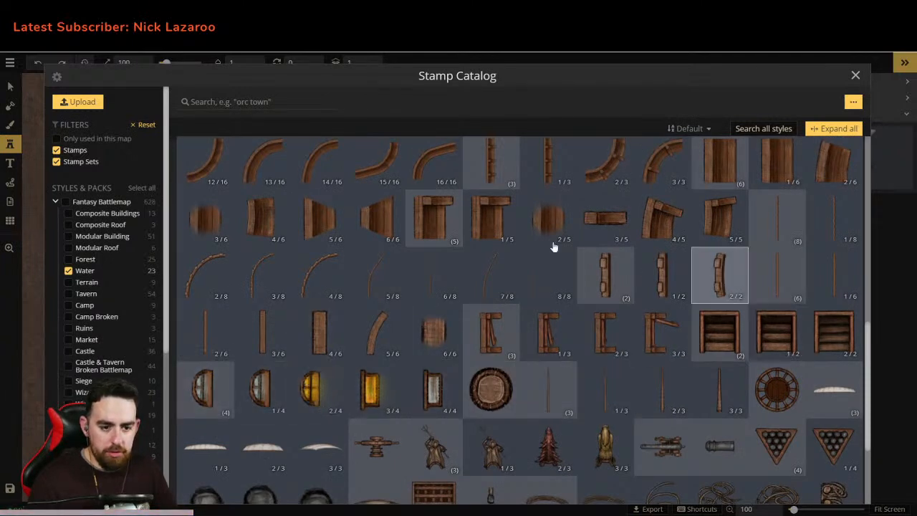
scroll(645, 273, down, 2)
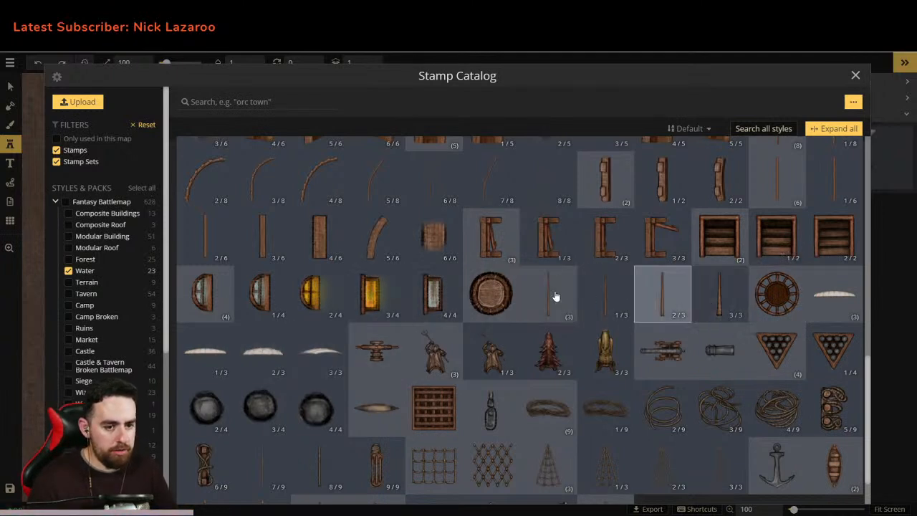
scroll(530, 296, down, 1)
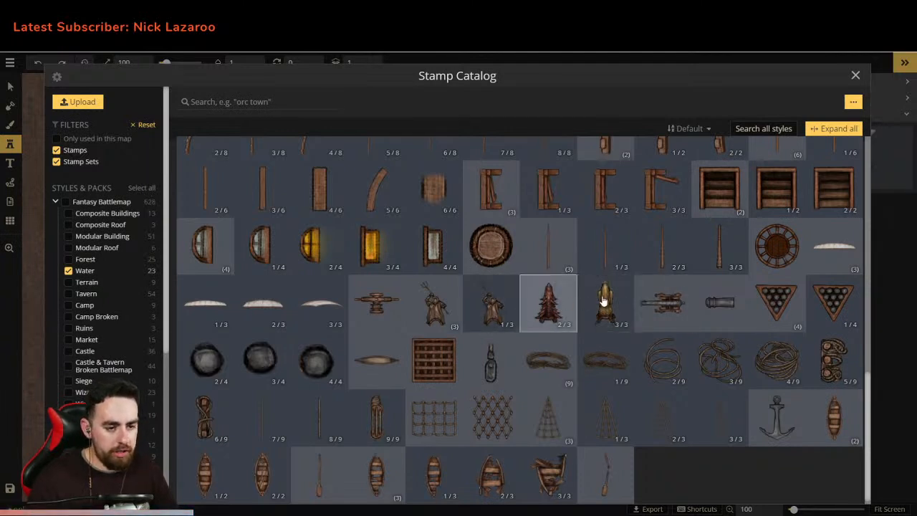
scroll(585, 287, down, 1)
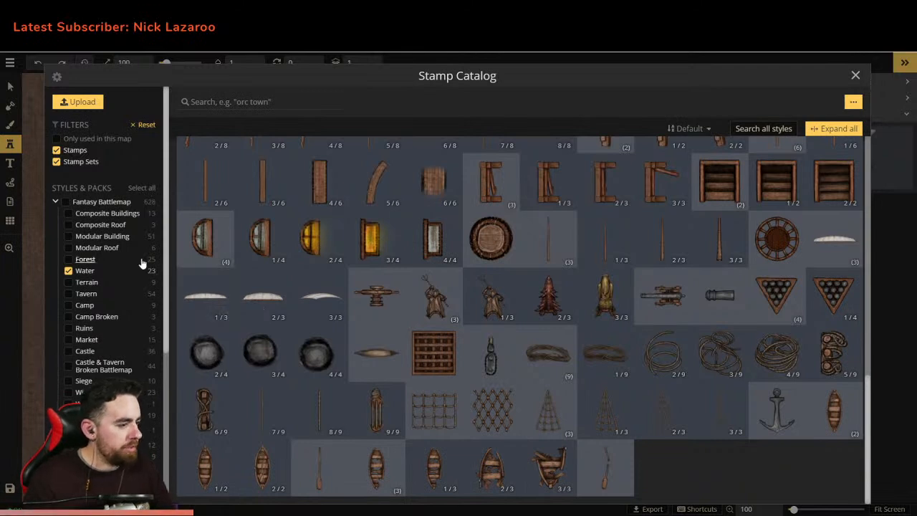
Step: Review which Fantasy Battlemap packs are enabled in the stamp filters, including the ship packs, and close the catalog
scroll(132, 256, down, 3)
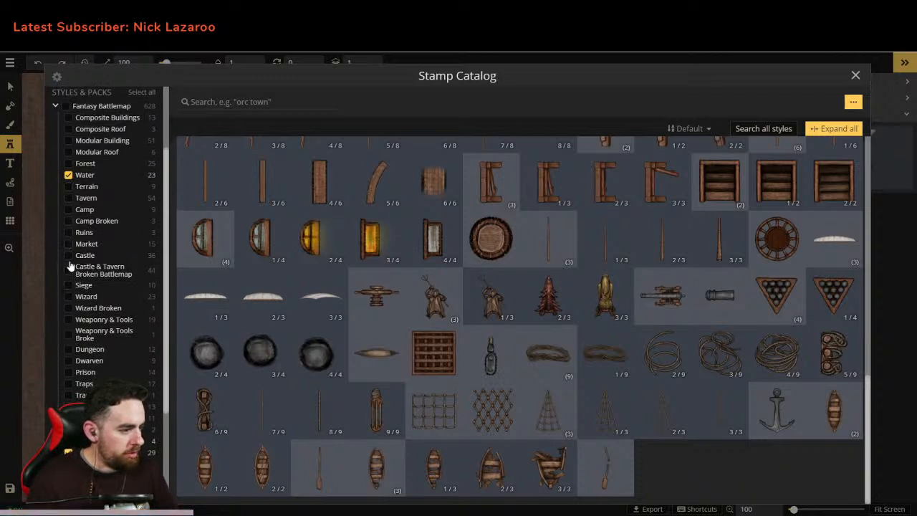
scroll(71, 267, down, 3)
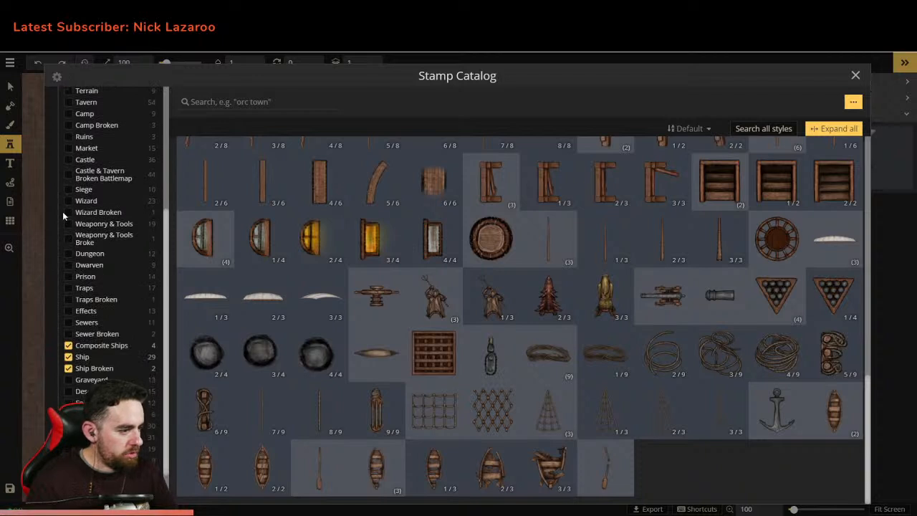
scroll(67, 262, down, 1)
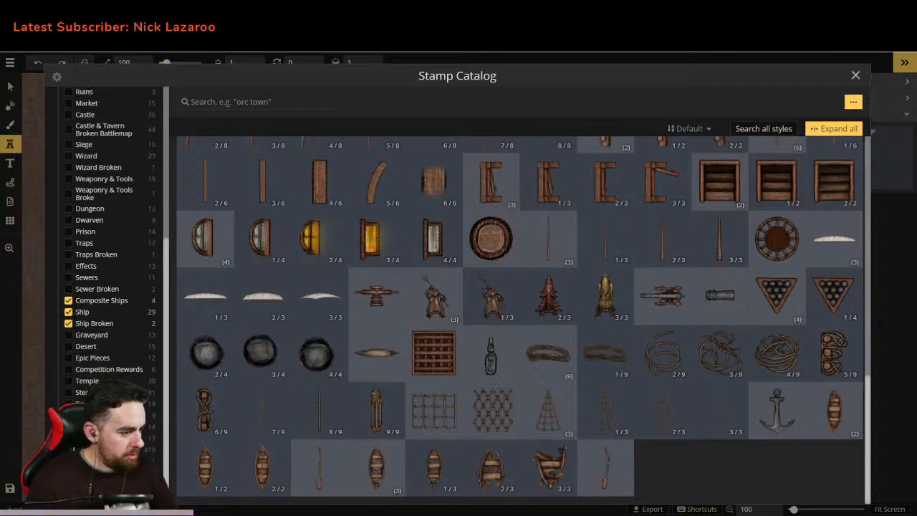
scroll(69, 314, up, 8)
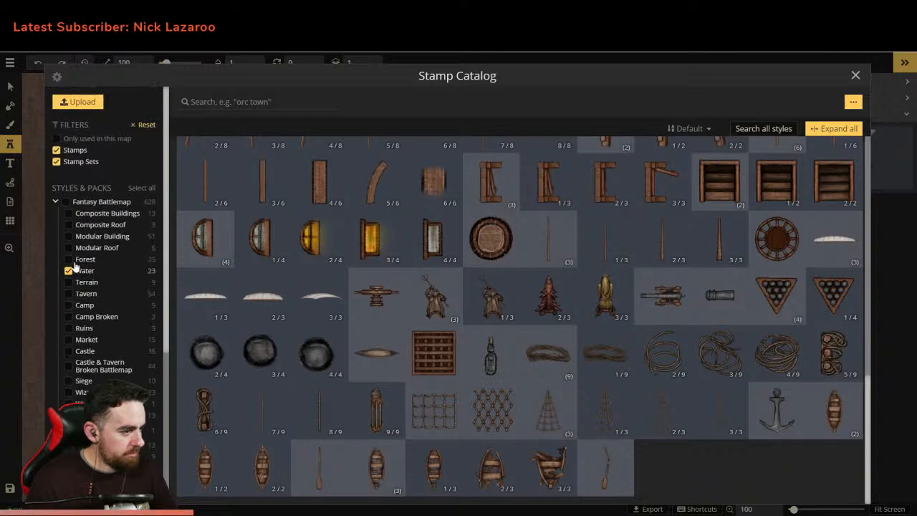
click(856, 76)
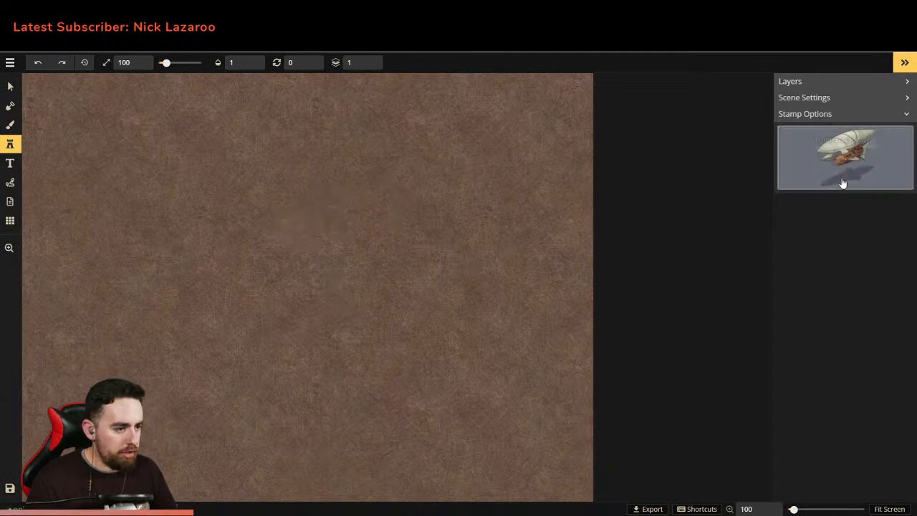
Step: Reopen the stamp catalog and choose the complete ship, variant 1 of 3, from the last of the composite ship sets
key(f)
scroll(530, 313, up, 10)
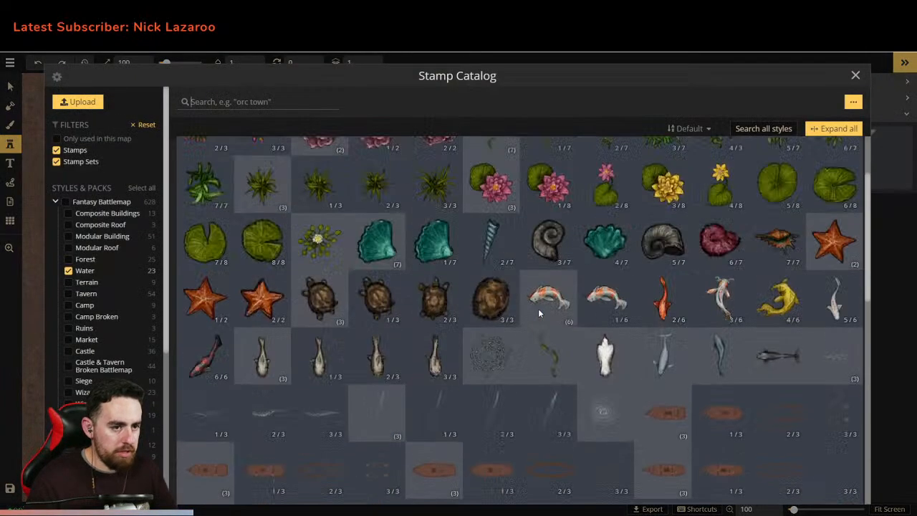
scroll(465, 258, down, 5)
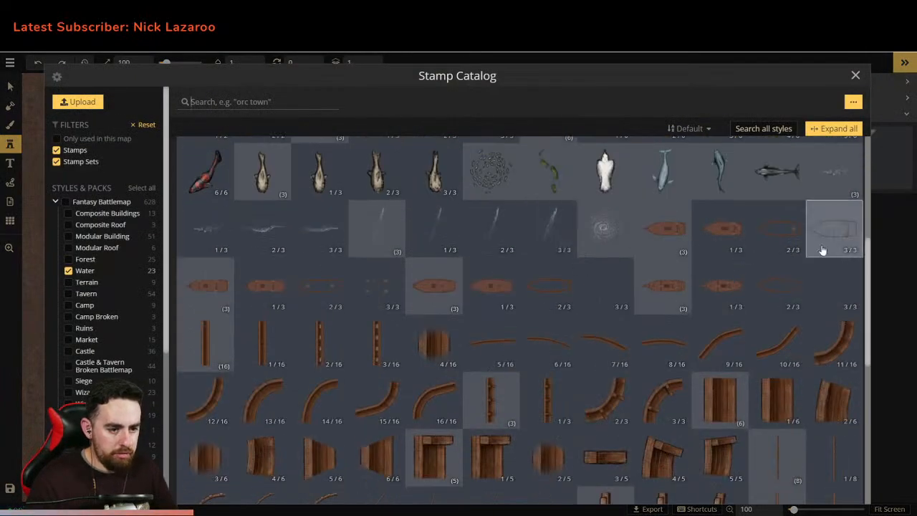
click(739, 296)
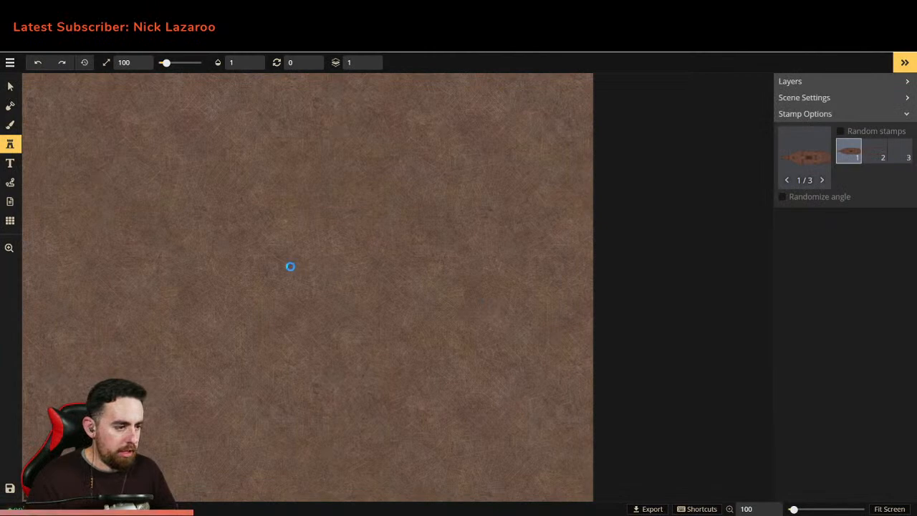
Step: Zoom out to show the whole map and rotate the ship stamp to 15 degrees
scroll(284, 270, down, 2)
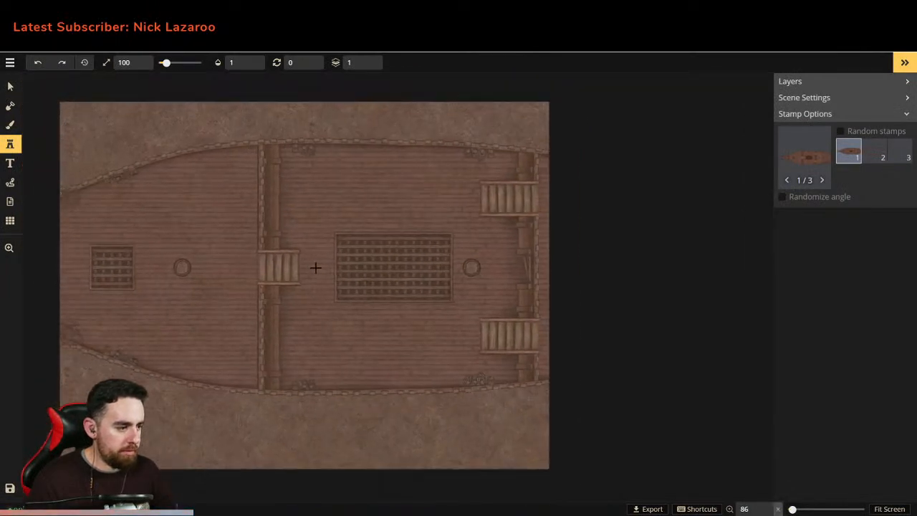
scroll(305, 268, down, 3)
scroll(304, 269, up, 2)
scroll(304, 268, up, 1)
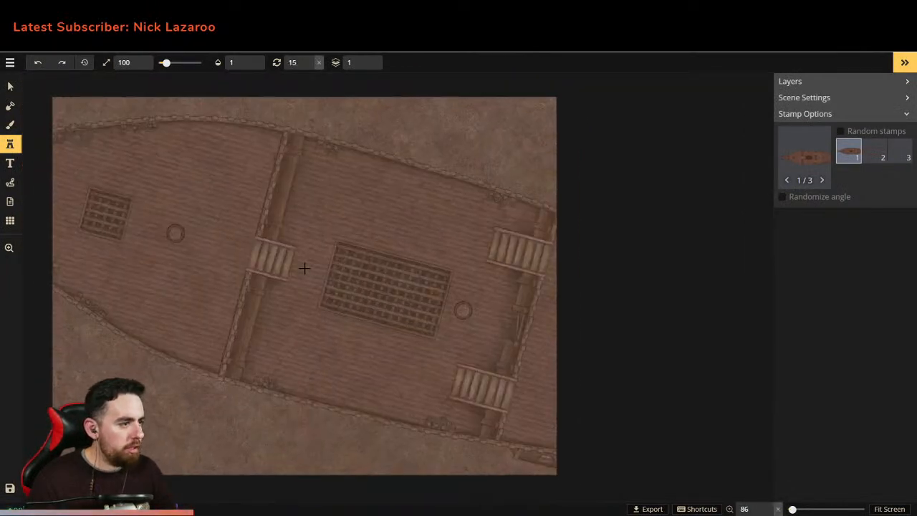
scroll(304, 268, down, 1)
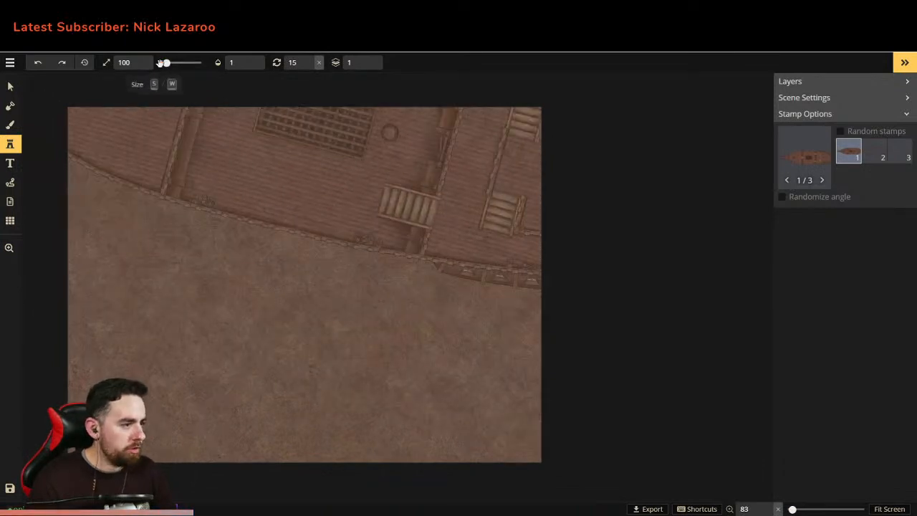
Step: Reduce the ship stamp's size to 51 so the hull fits within the map
key(s)
key(s)
key(s)
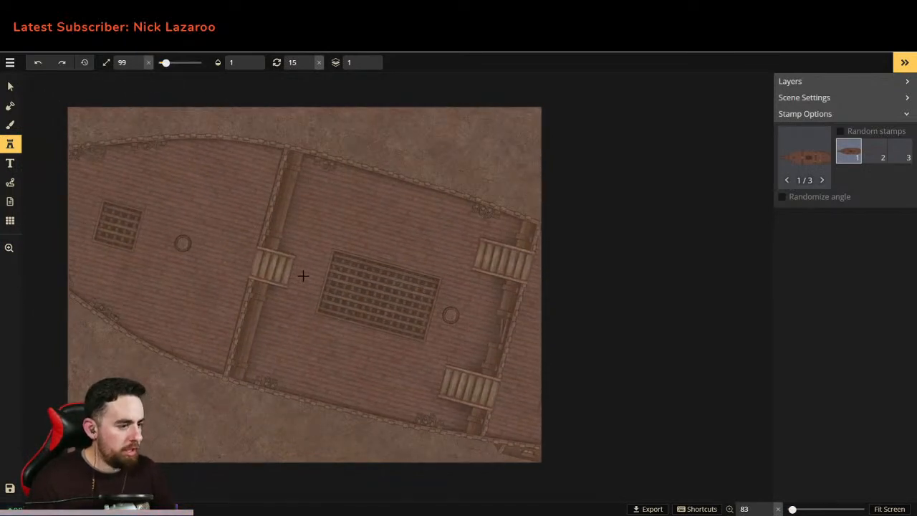
scroll(301, 271, down, 10)
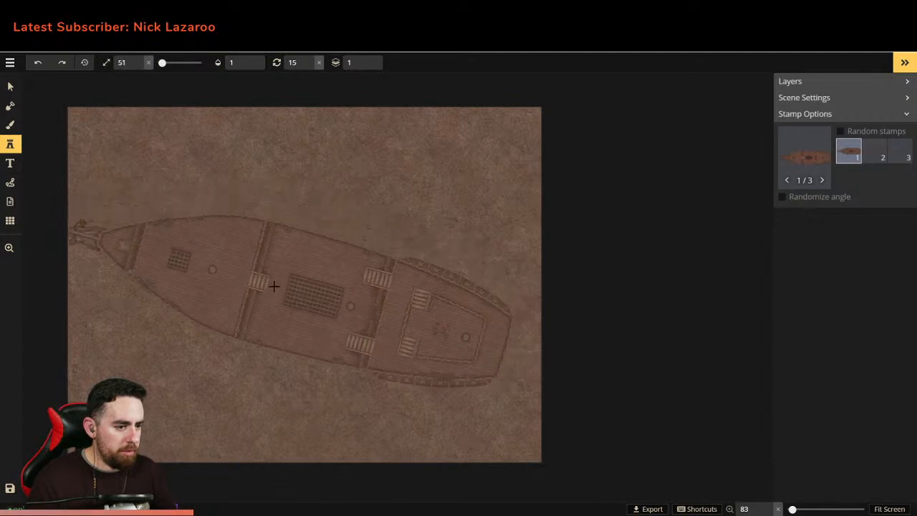
Step: Rotate the ship stamp to 30 degrees, set its size to 49, and place it diagonally across the middle of the map
scroll(277, 280, down, 1)
scroll(277, 280, up, 2)
scroll(277, 279, down, 1)
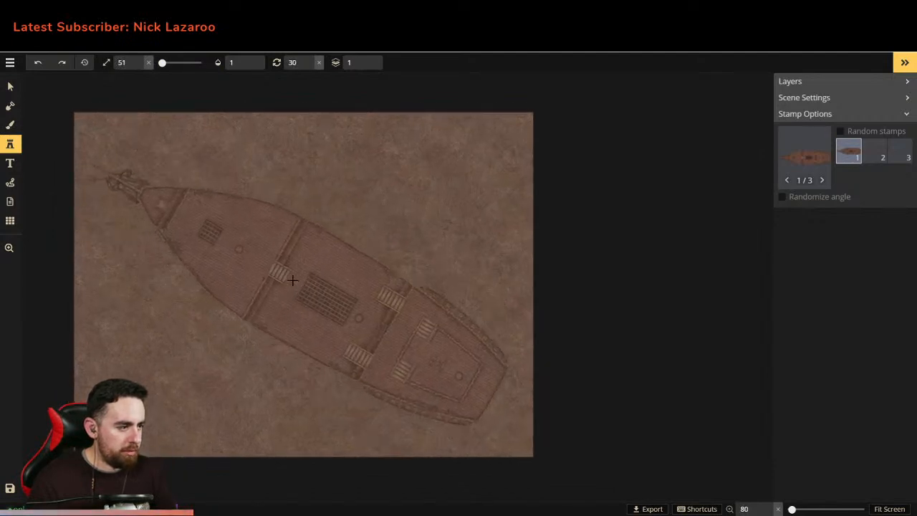
scroll(289, 280, up, 1)
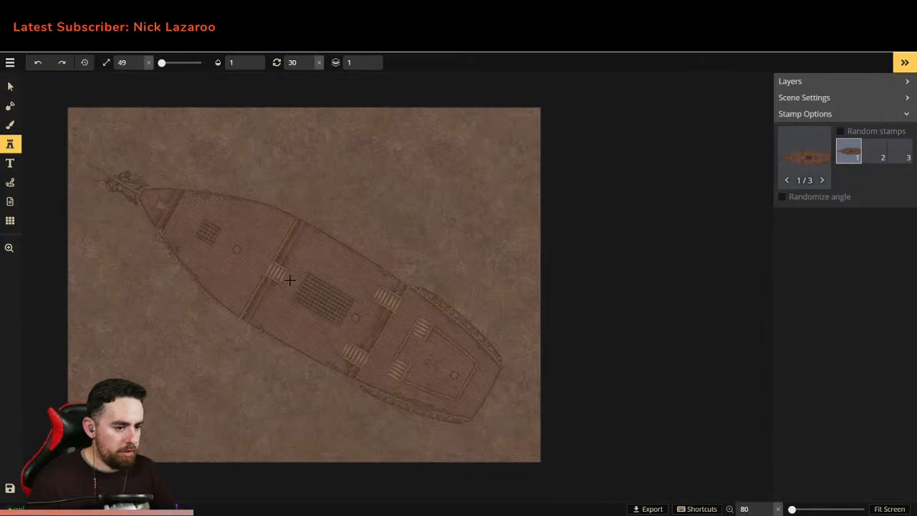
scroll(290, 280, down, 1)
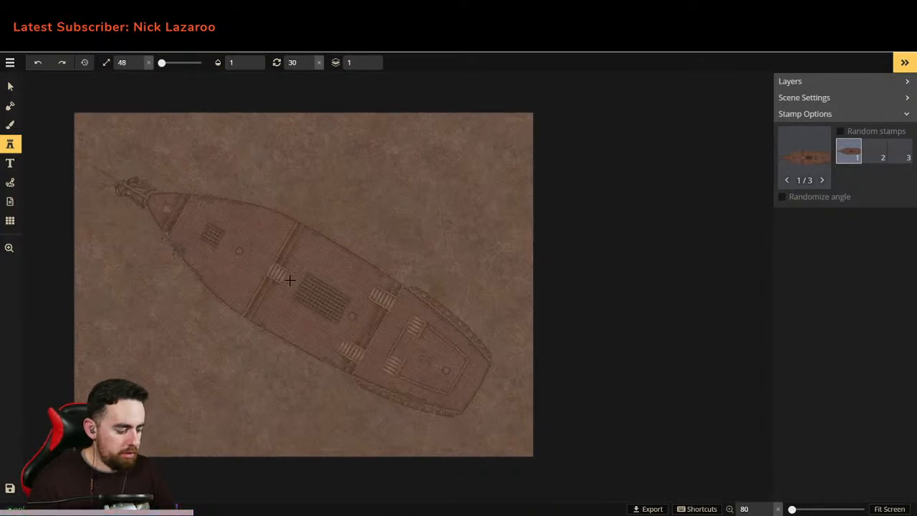
click(290, 280)
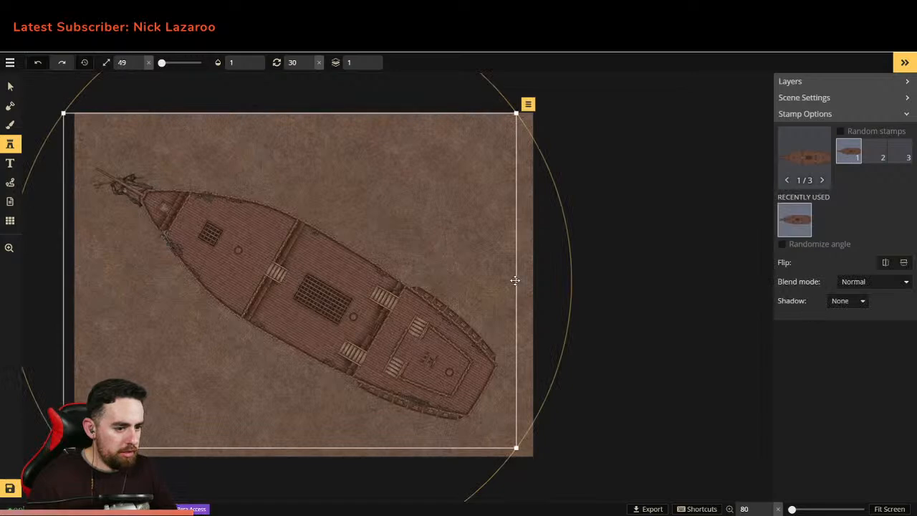
Step: Inspect the placed ship up close, from the stern decks and central grating to the bow and its figurehead
scroll(647, 347, up, 3)
scroll(647, 350, up, 2)
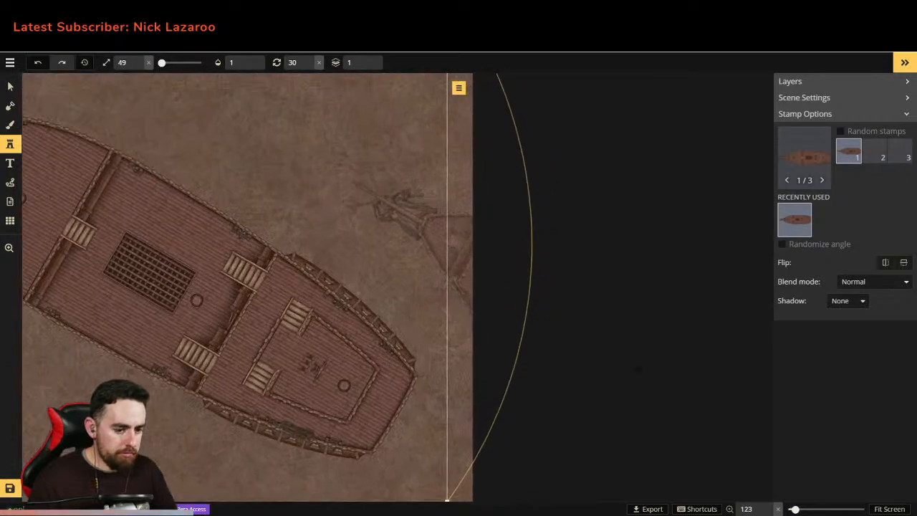
scroll(172, 261, up, 4)
mouse_move(171, 253)
mouse_down()
mouse_move(199, 256)
mouse_move(184, 246)
mouse_up()
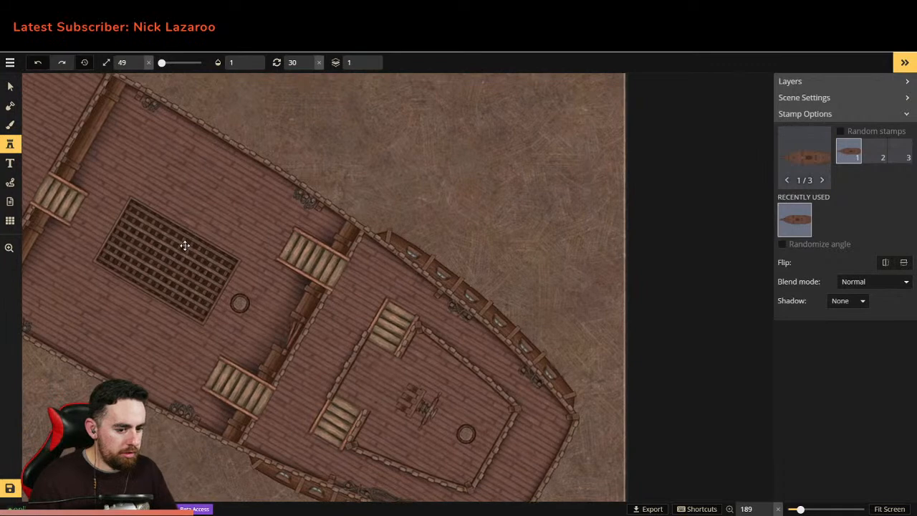
click(9, 247)
drag(92, 225, 420, 219)
scroll(420, 220, down, 3)
scroll(404, 200, up, 2)
drag(256, 188, 433, 431)
scroll(311, 321, up, 4)
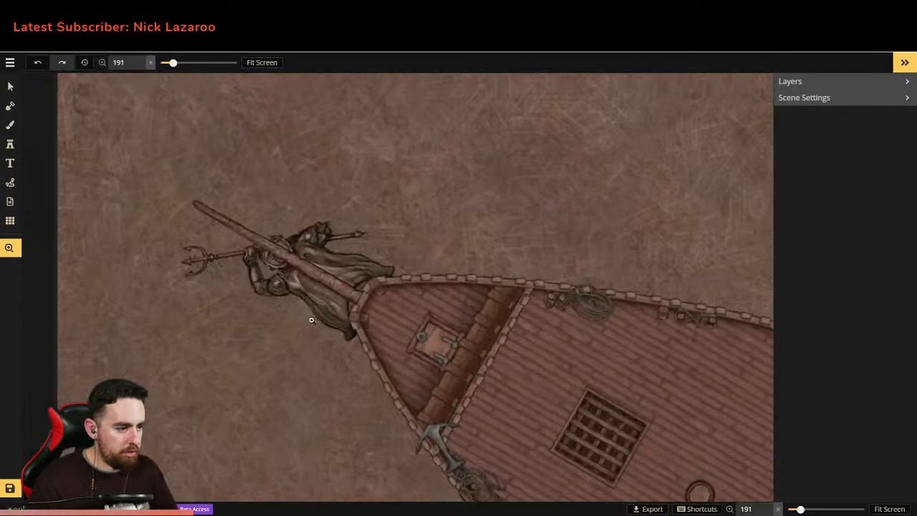
Step: Examine the placed ship's decks up close from the bow to the stern, including gratings and stairs, and finish on the whole hull
scroll(308, 321, up, 3)
drag(354, 326, 242, 180)
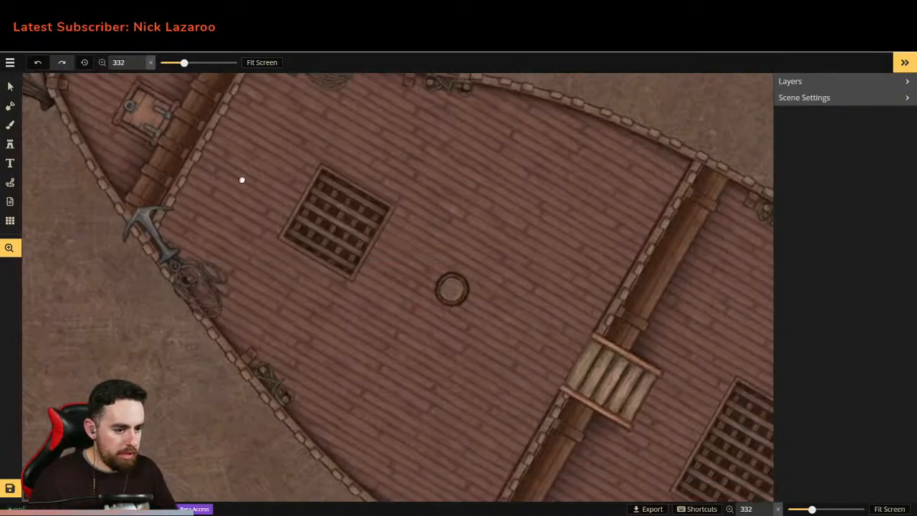
drag(285, 225, 147, 301)
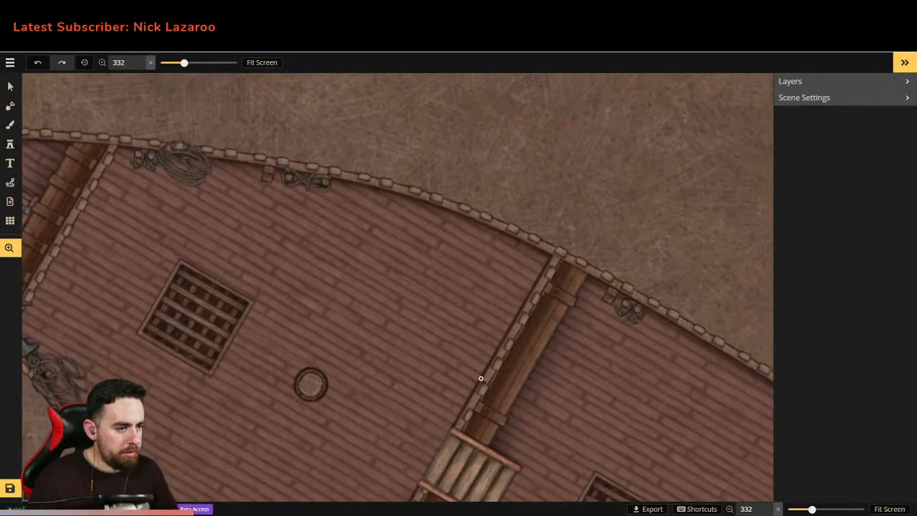
drag(482, 369, 274, 276)
drag(364, 258, 241, 128)
drag(537, 367, 279, 202)
mouse_move(471, 398)
mouse_down()
mouse_move(225, 229)
mouse_move(442, 160)
mouse_move(567, 210)
mouse_move(400, 167)
mouse_move(530, 241)
mouse_up()
scroll(414, 205, down, 10)
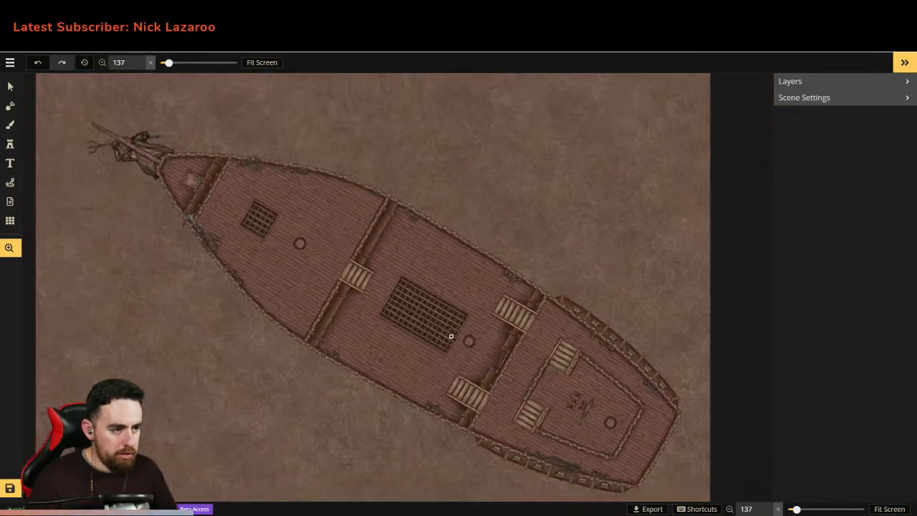
scroll(421, 315, down, 3)
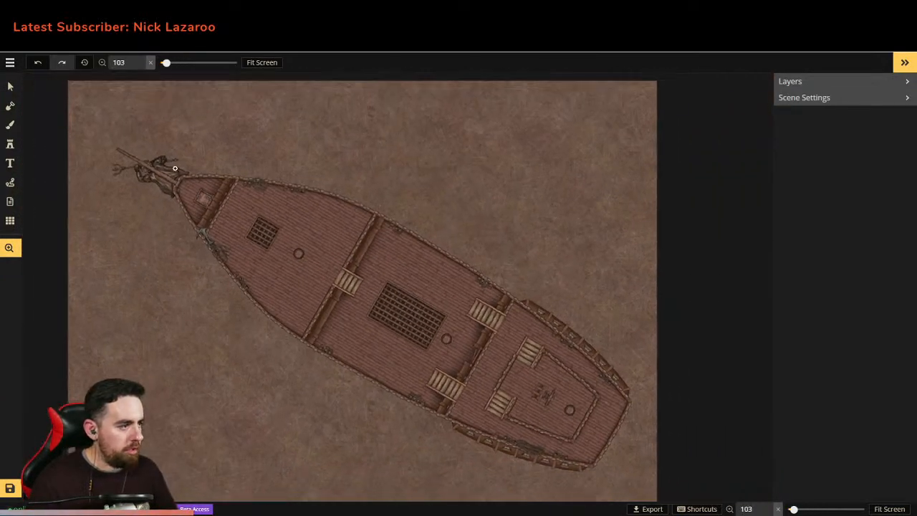
click(10, 86)
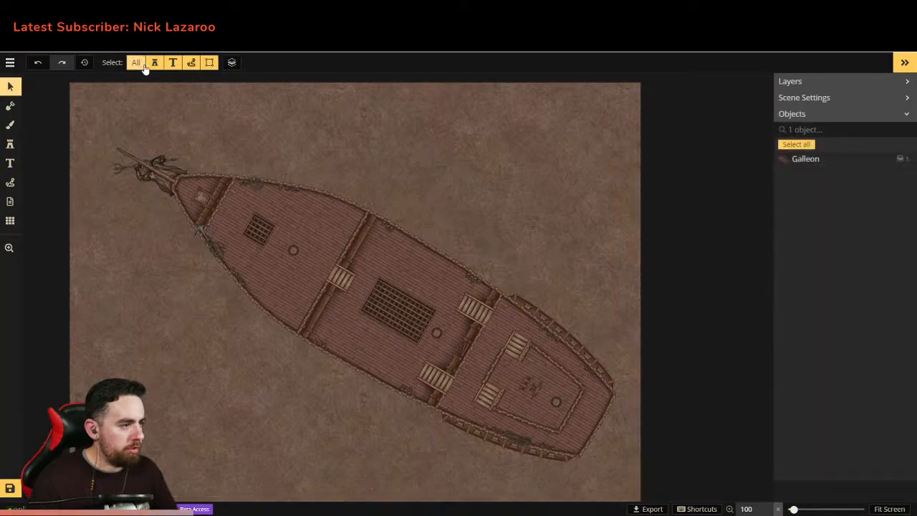
click(207, 63)
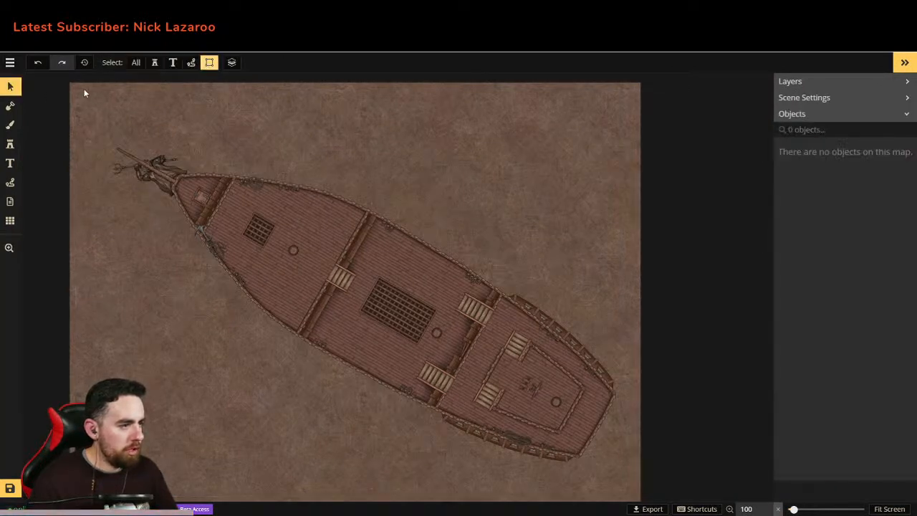
drag(74, 88, 201, 176)
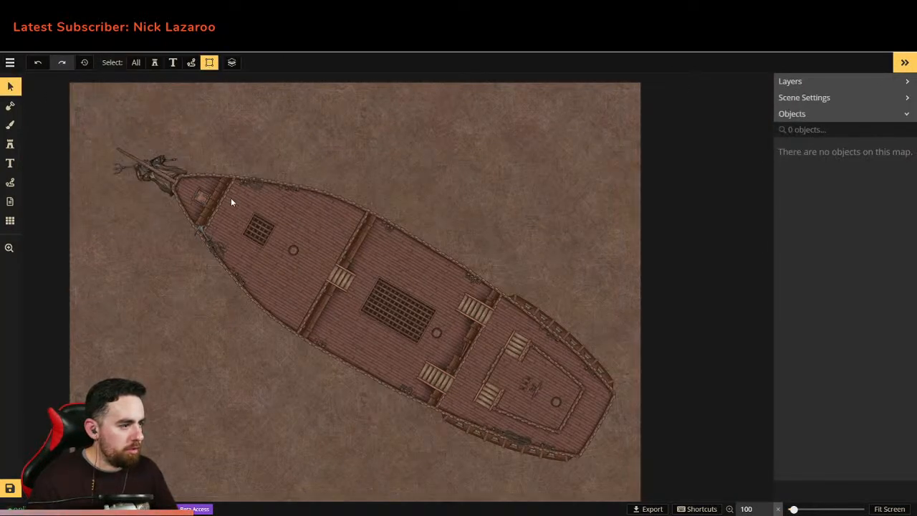
click(134, 64)
click(13, 111)
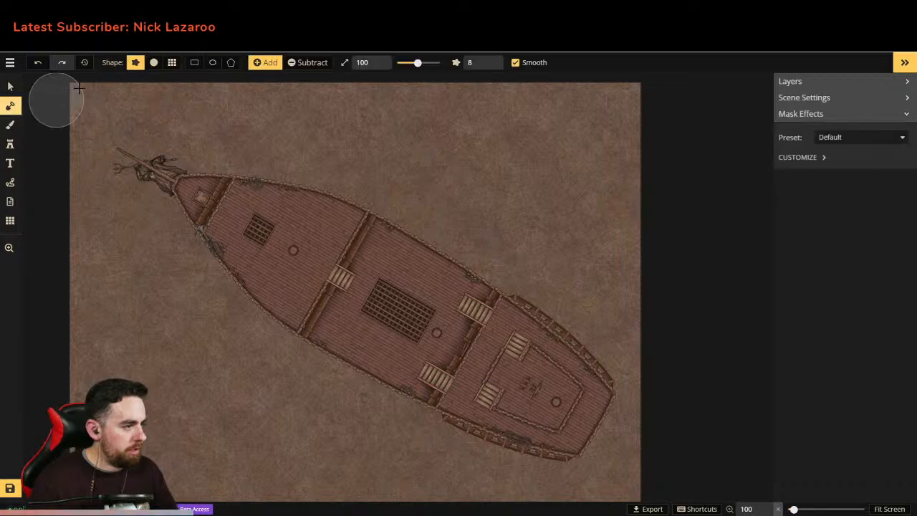
click(10, 124)
click(10, 108)
Step: Fill a rectangular area of the background around and beneath the ship with the blue water texture at opacity 1
click(10, 125)
click(148, 62)
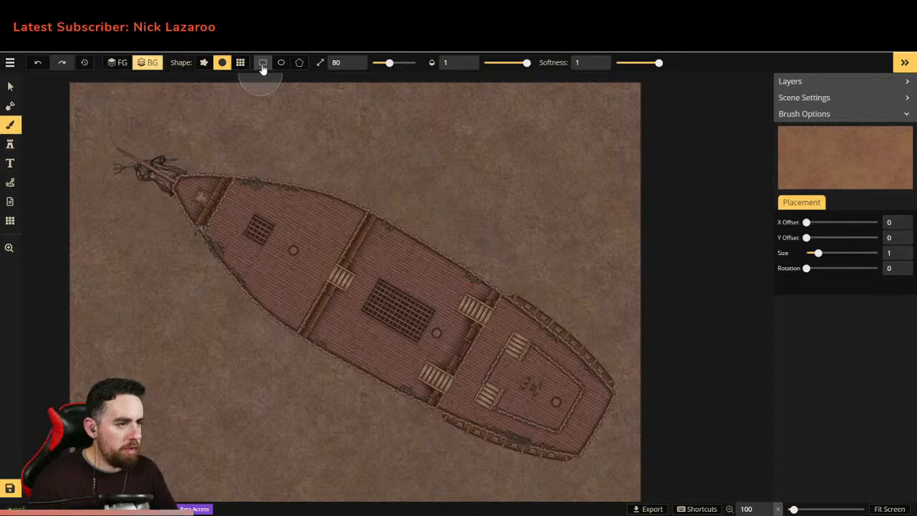
click(263, 63)
drag(69, 81, 656, 502)
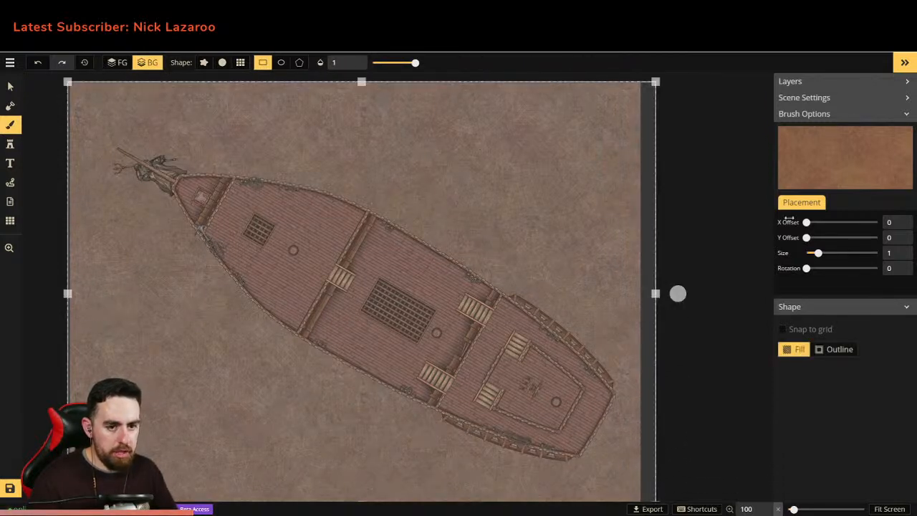
click(810, 140)
click(565, 212)
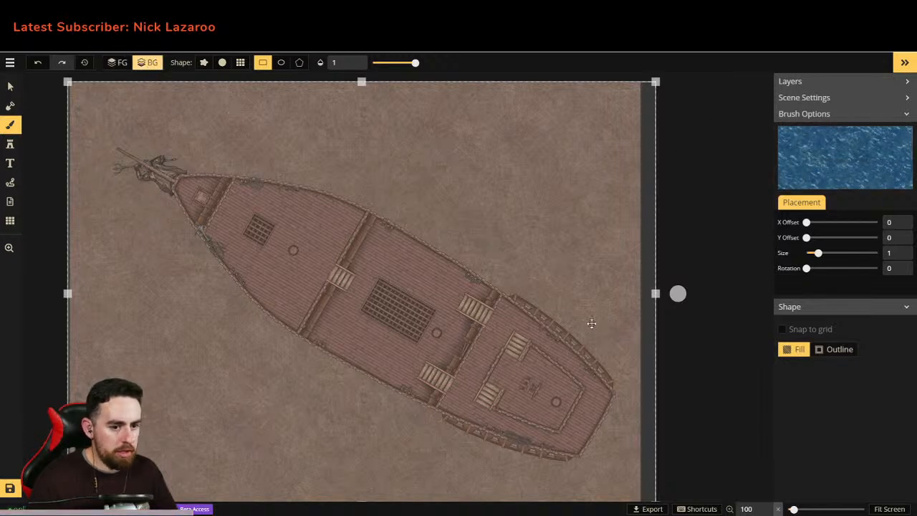
scroll(590, 322, down, 2)
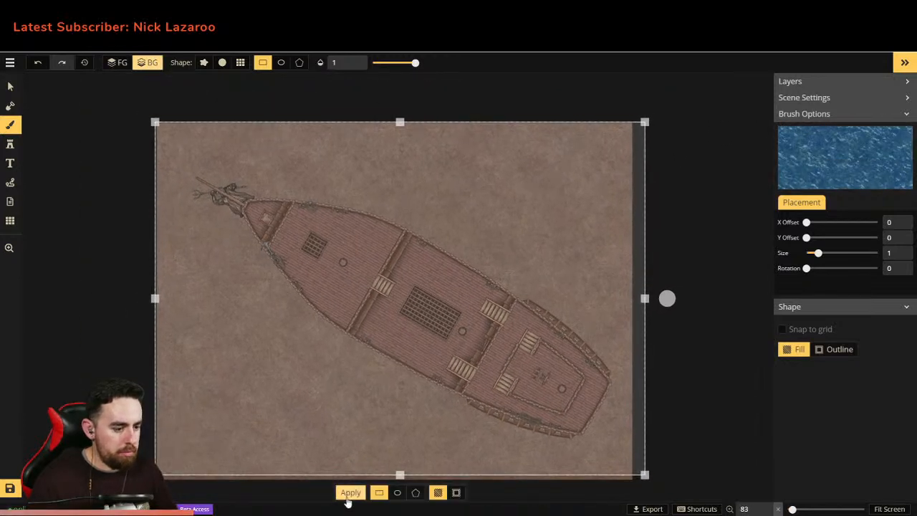
click(351, 493)
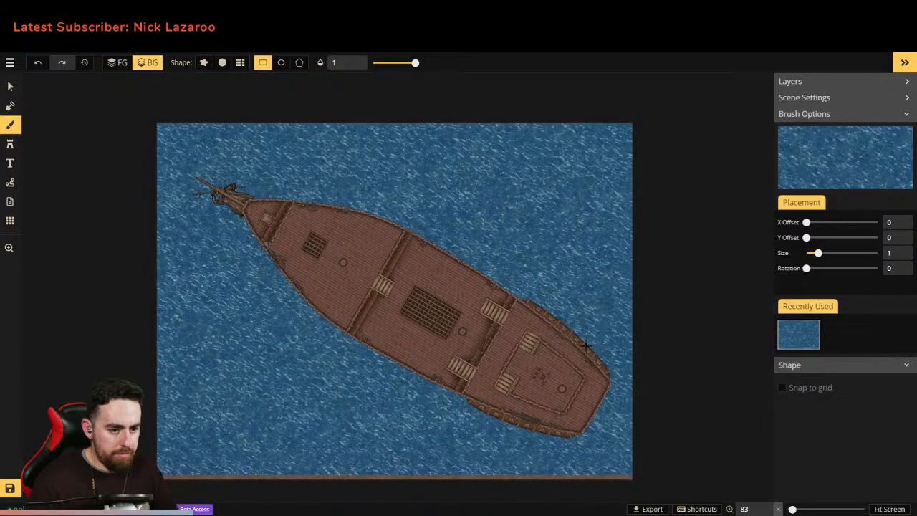
Step: Fill a rectangle extending past every map edge with the muted teal water texture on the background
drag(139, 107, 675, 496)
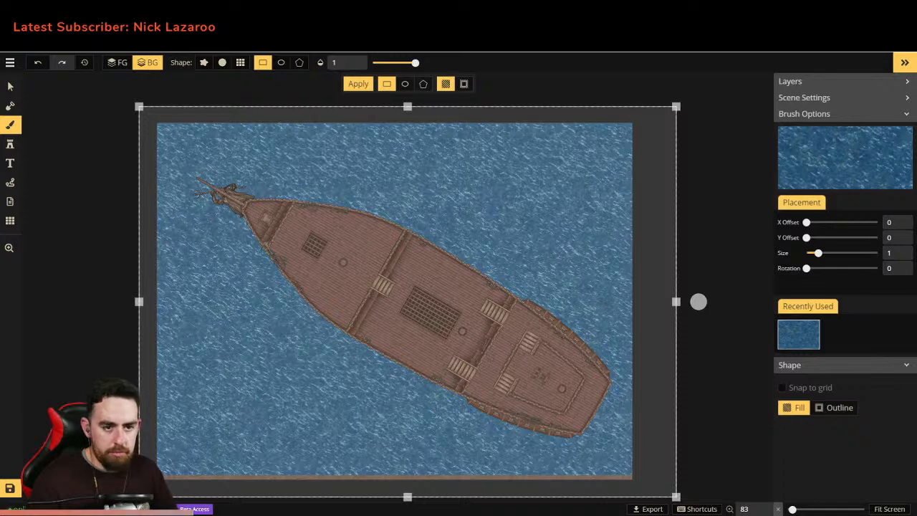
click(819, 164)
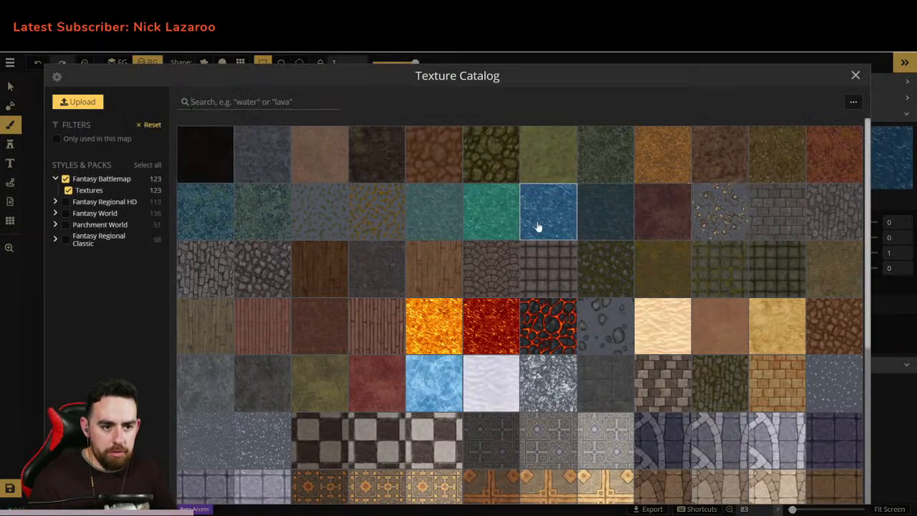
click(447, 223)
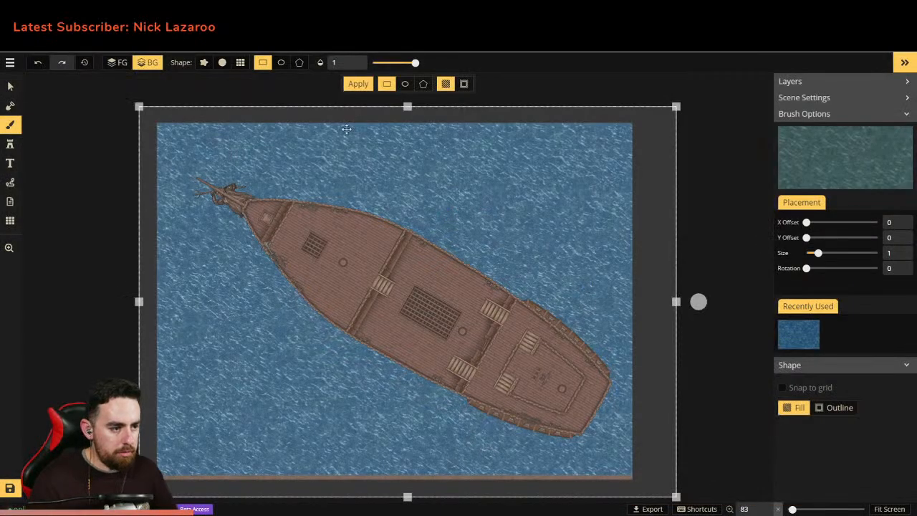
click(358, 84)
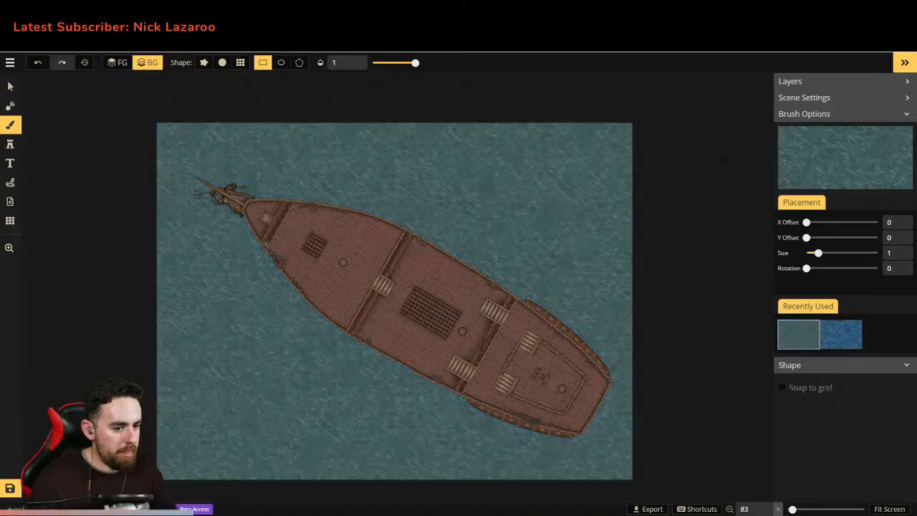
Step: Choose variant 2 of 3 of the horizontal wave stamp from the Fantasy Battlemap Water pack
scroll(632, 250, up, 1)
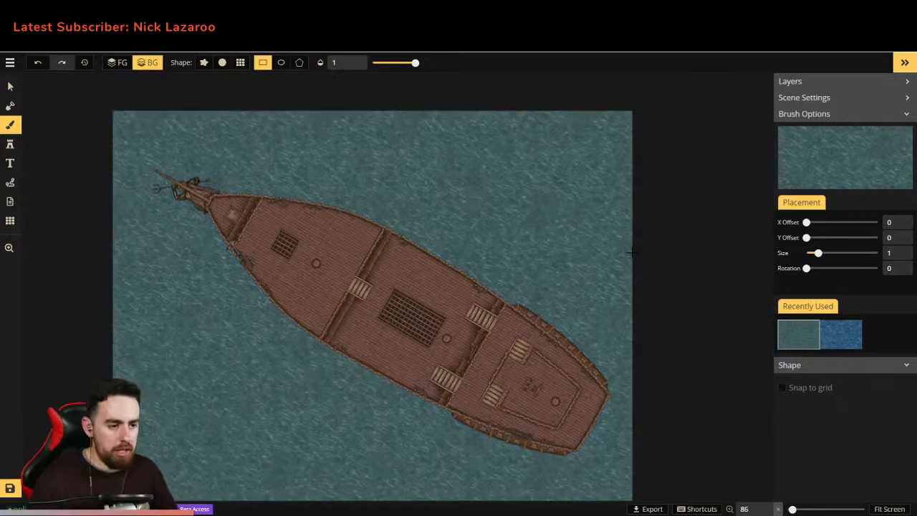
scroll(628, 251, up, 3)
scroll(628, 251, down, 3)
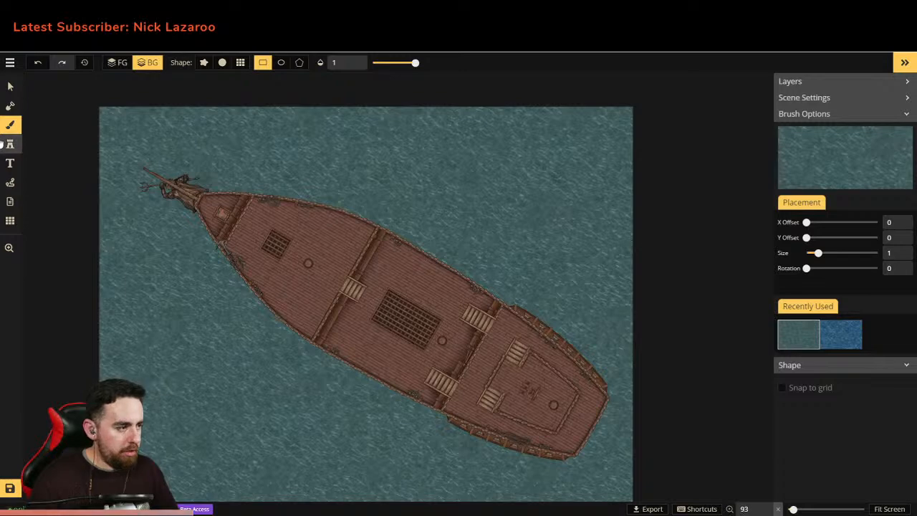
click(9, 145)
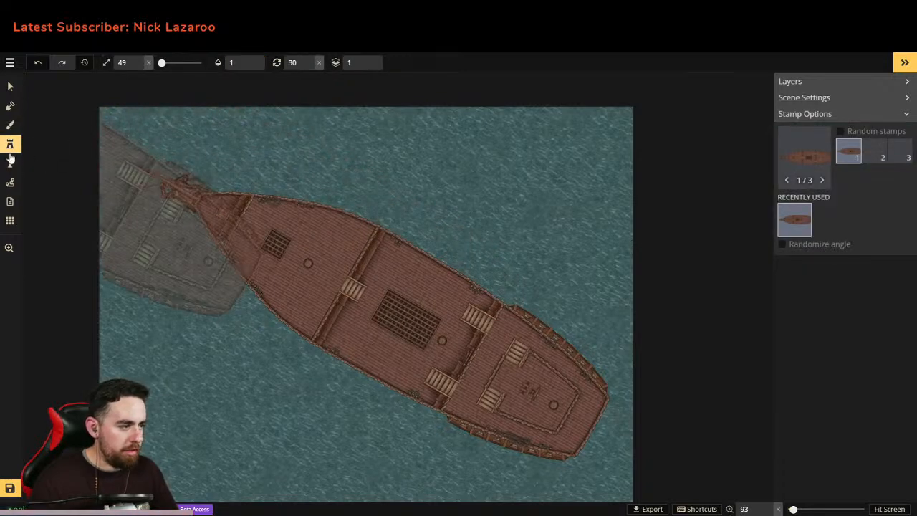
click(814, 179)
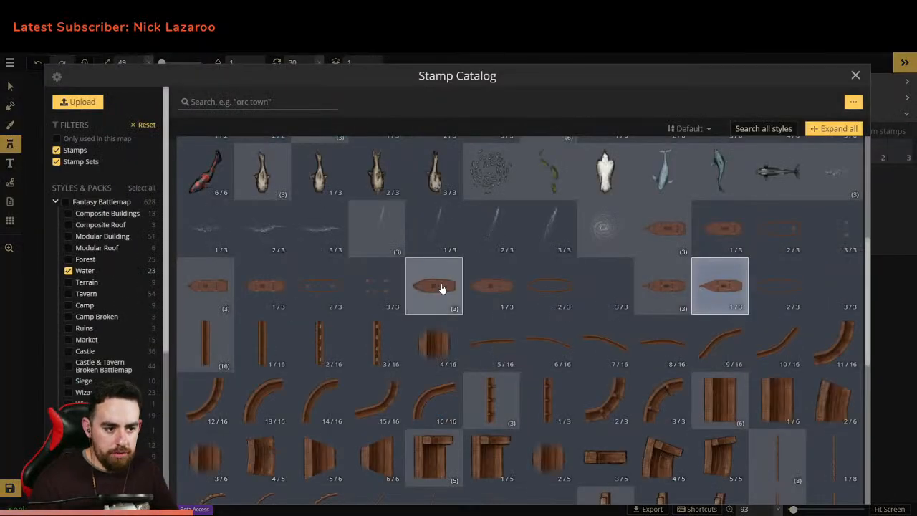
scroll(415, 215, up, 1)
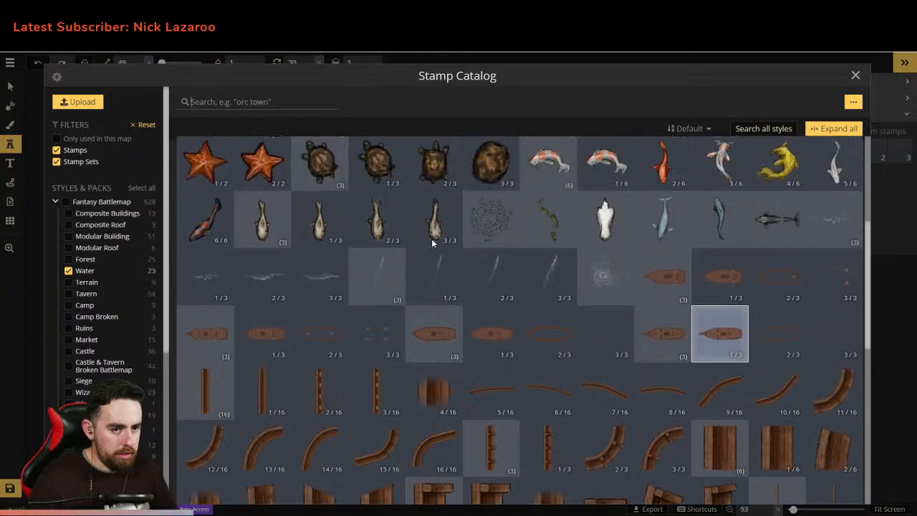
click(806, 223)
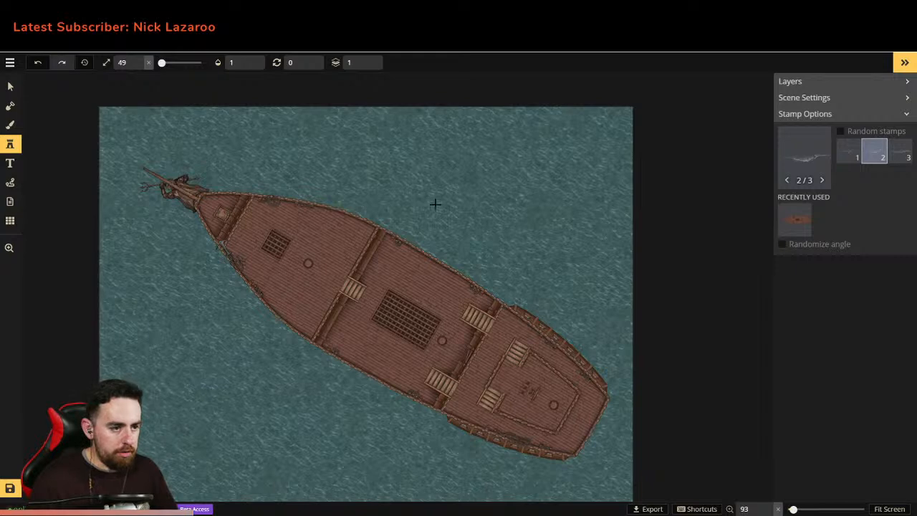
scroll(454, 213, up, 3)
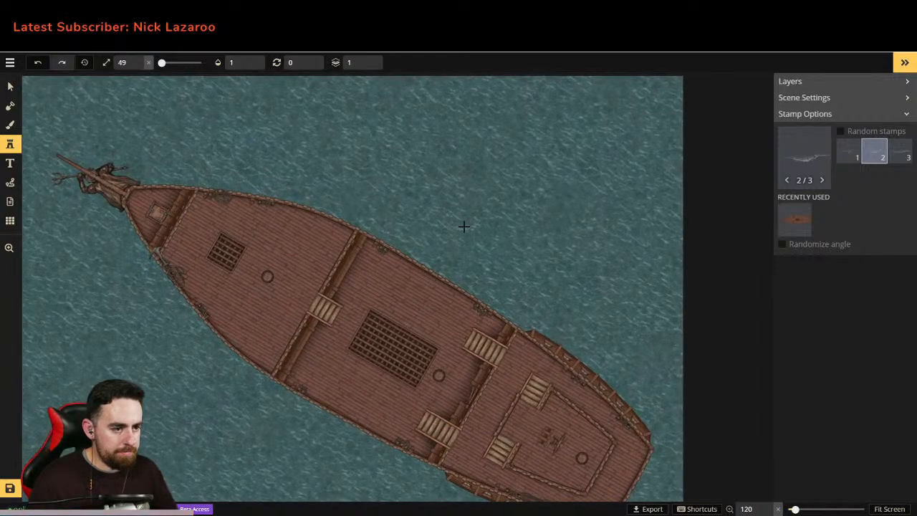
scroll(463, 227, down, 1)
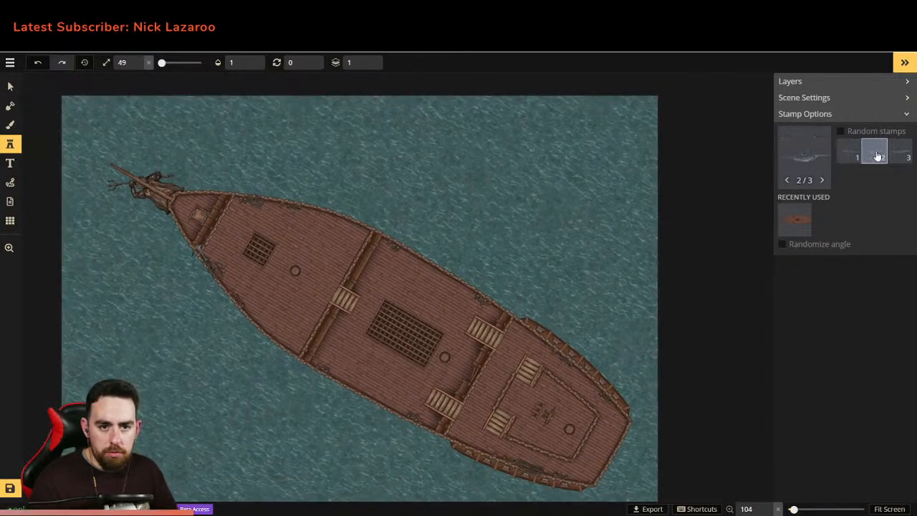
Step: Place a wave against the ship's upper midship hull at size 190 and rotation 209, and move it down a layer
click(457, 235)
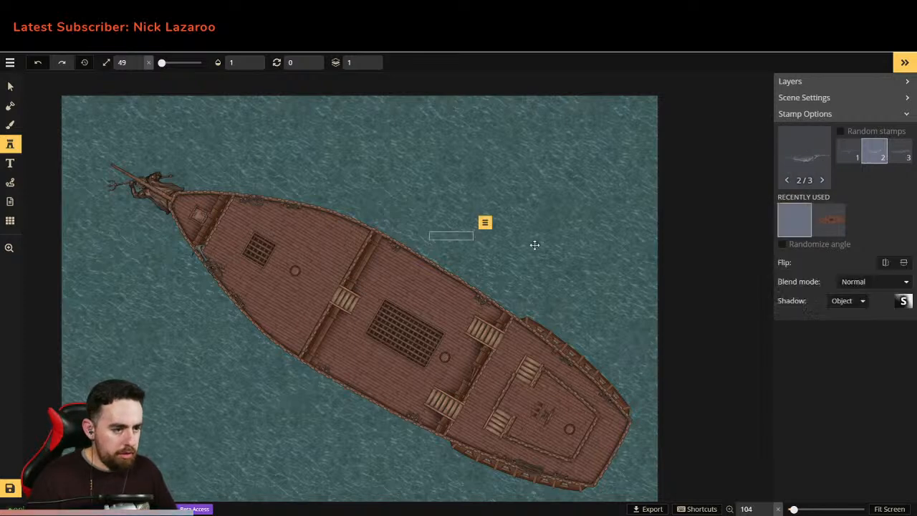
drag(465, 253, 483, 143)
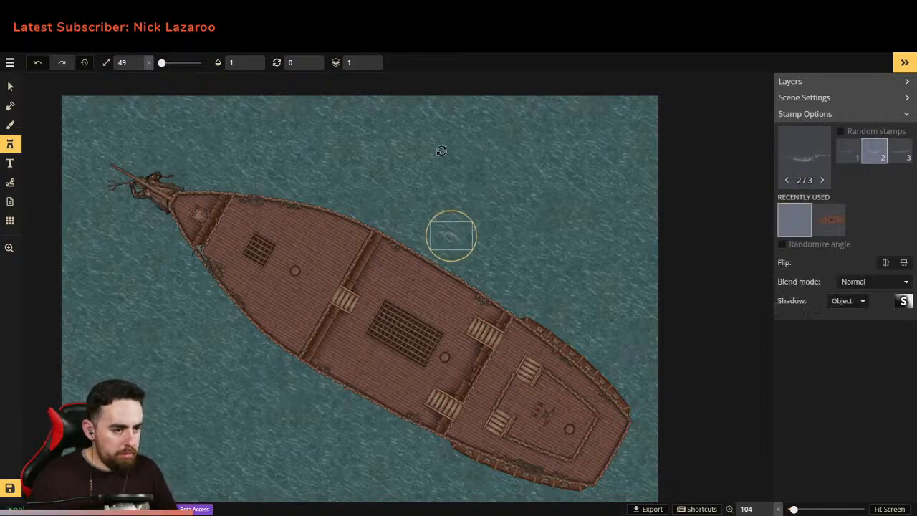
drag(473, 220, 595, 139)
drag(528, 203, 492, 274)
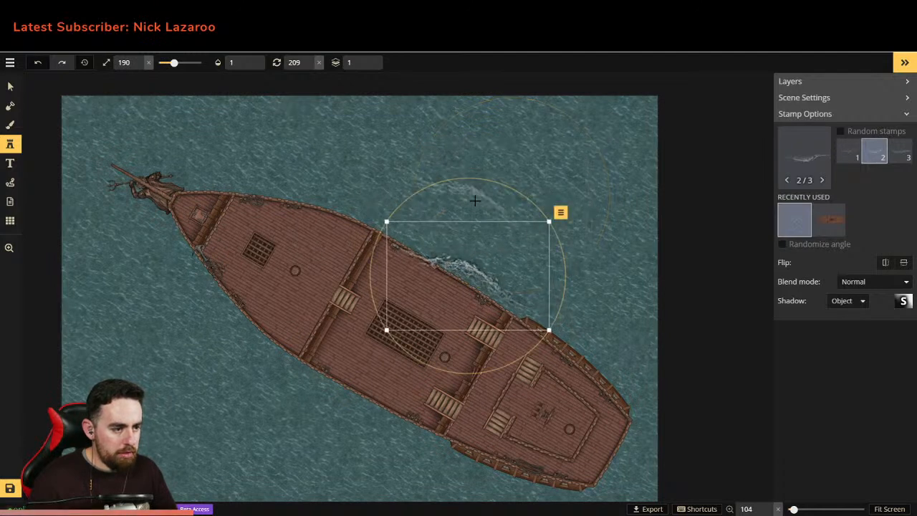
drag(466, 261, 465, 265)
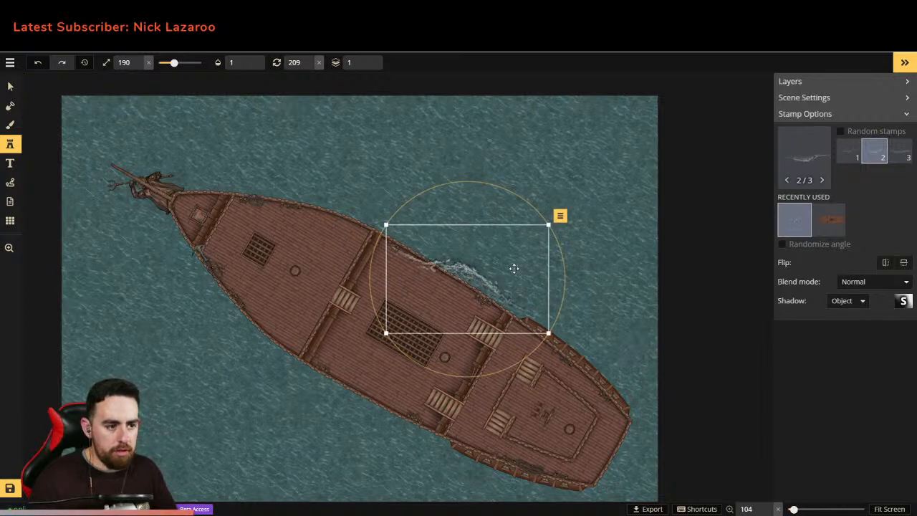
click(561, 216)
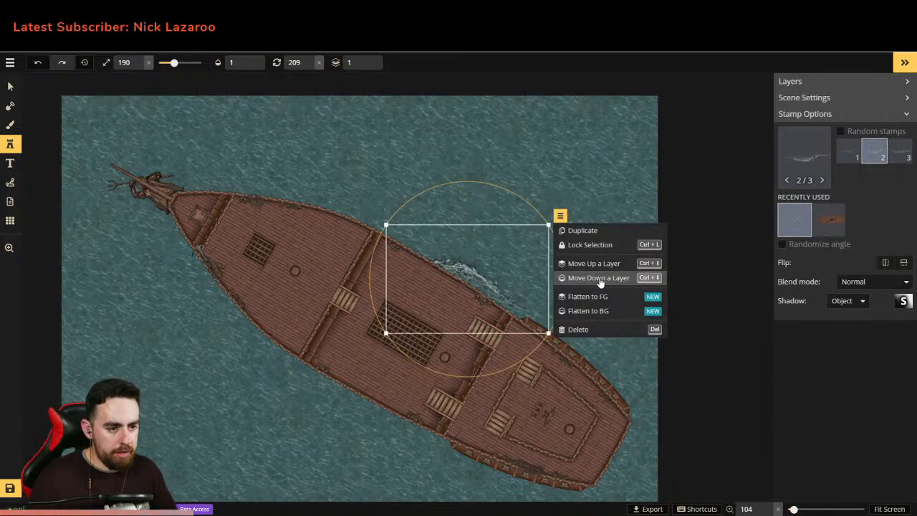
click(456, 236)
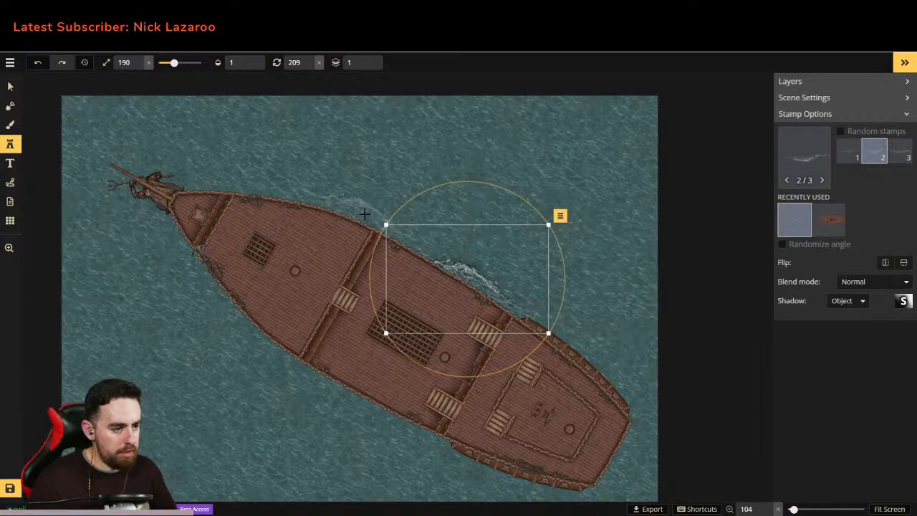
Step: Add a second wave farther forward along the upper hull, one layer down, and a third near the bow rotated to 177 degrees
drag(471, 250, 368, 197)
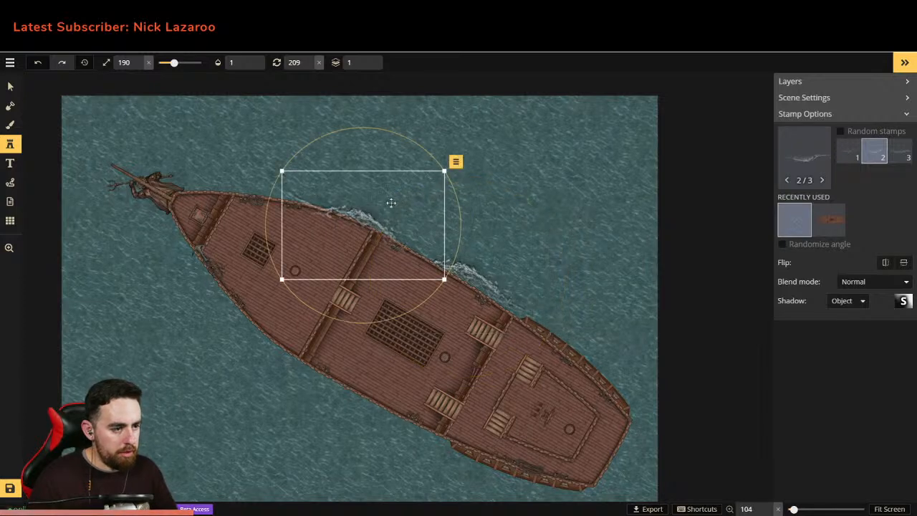
click(456, 162)
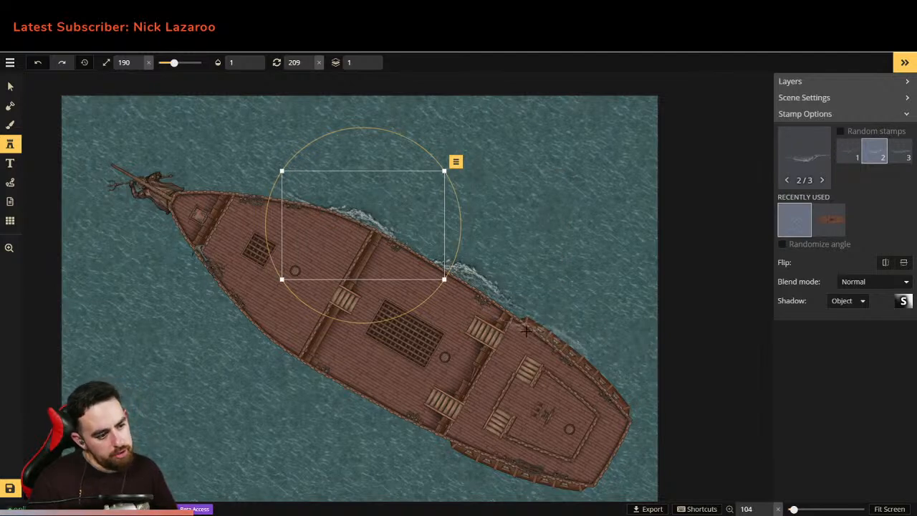
click(247, 183)
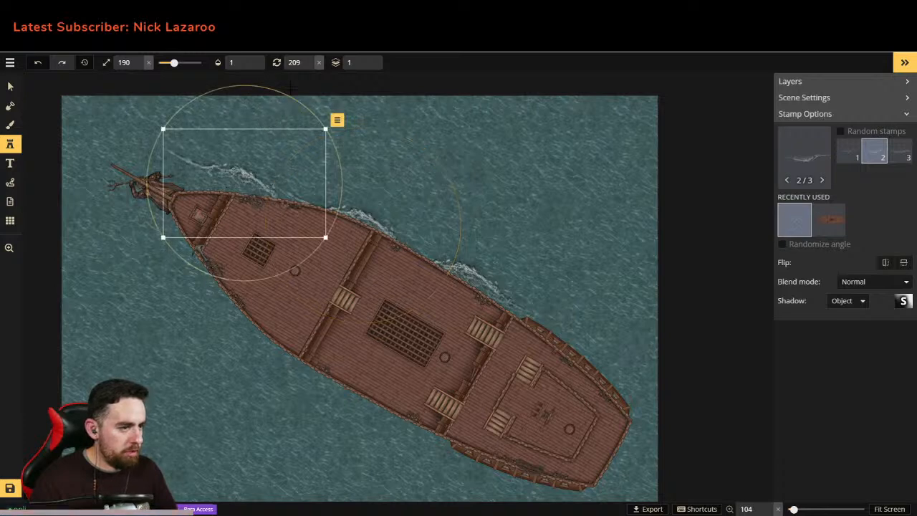
drag(291, 94, 248, 96)
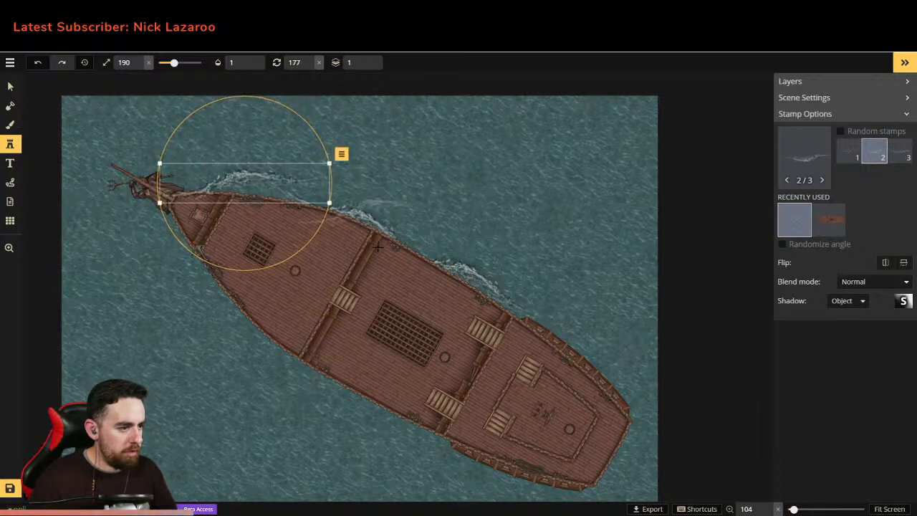
Step: Move the bow wave down a layer, nudge it closer against the upper hull, and rotate it to 180 degrees
right_click(294, 174)
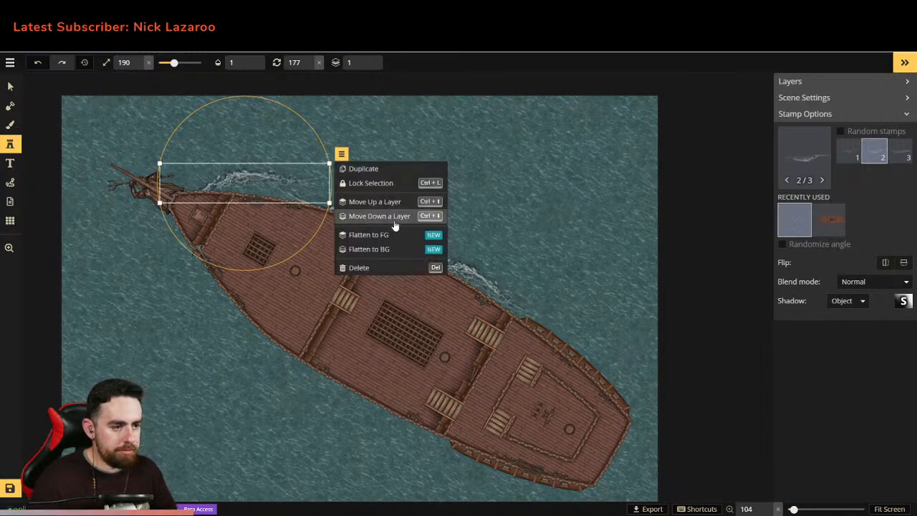
click(373, 217)
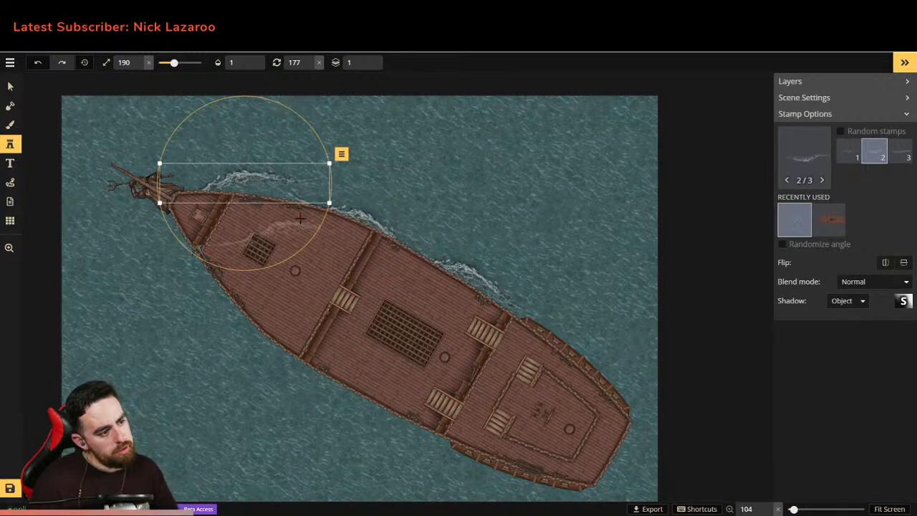
drag(325, 219, 321, 228)
drag(282, 198, 282, 202)
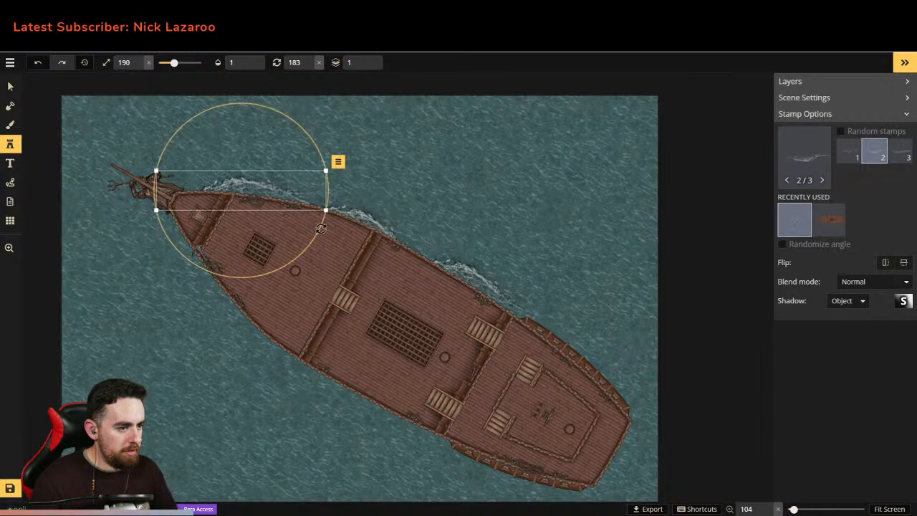
drag(320, 225, 324, 217)
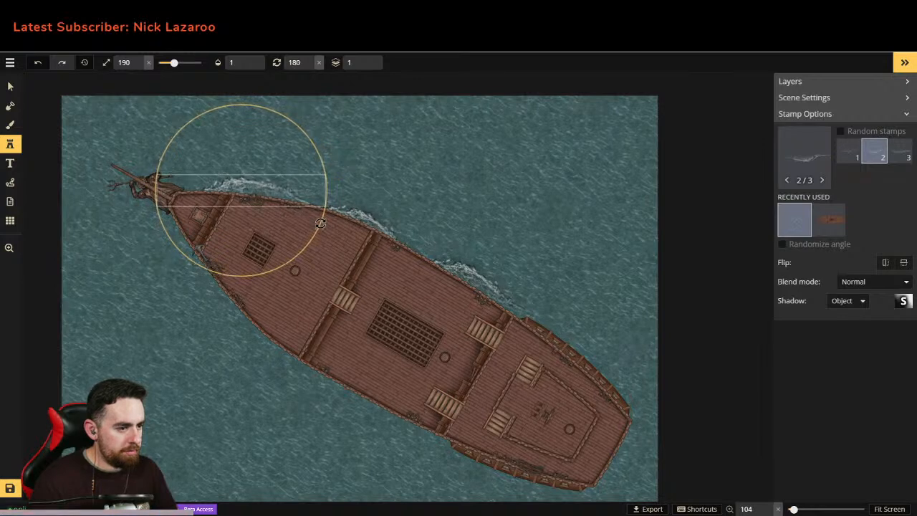
Step: Place wave variant 3 along the upper stern hull at rotation 210, beneath the ship
click(896, 157)
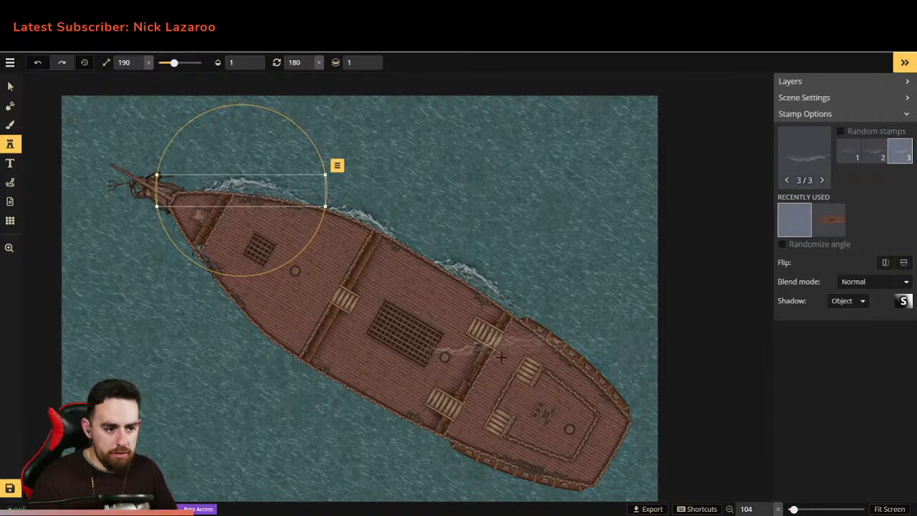
click(528, 316)
drag(545, 199, 601, 224)
drag(528, 306, 568, 338)
click(683, 265)
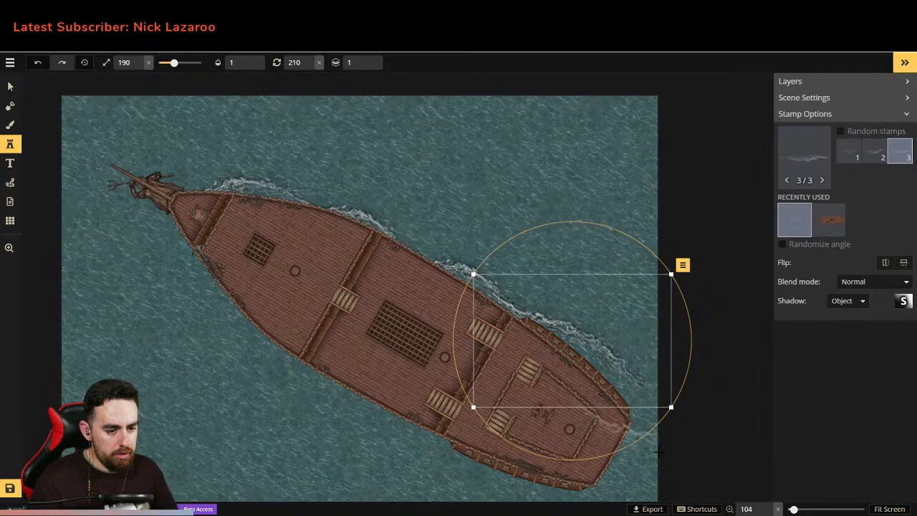
Step: Place another variant 3 wave at the ship's stern end and shrink it to size 93
scroll(655, 449, down, 1)
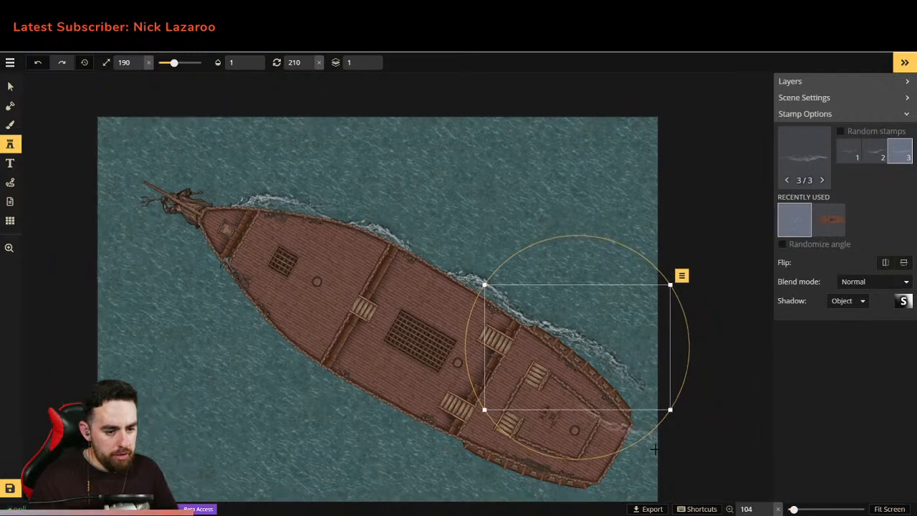
scroll(655, 449, up, 1)
scroll(653, 448, down, 3)
scroll(652, 448, up, 2)
scroll(652, 448, up, 2)
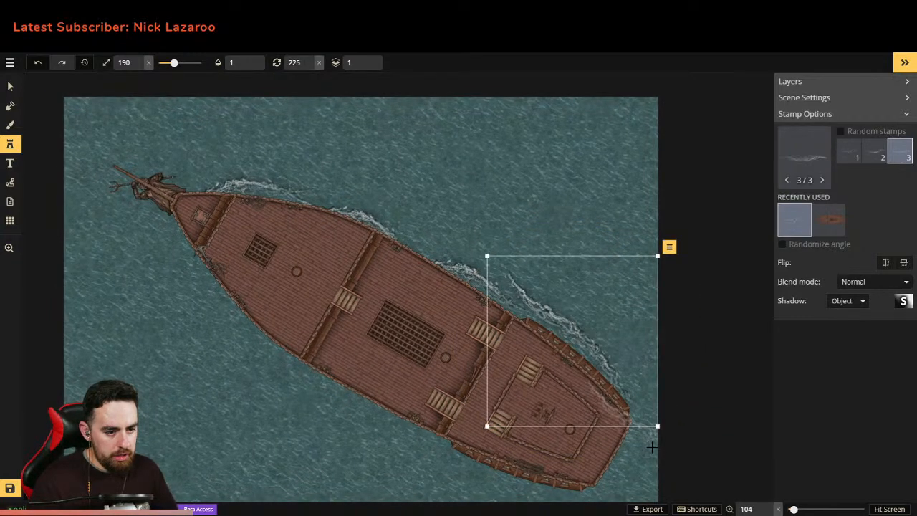
scroll(653, 445, down, 1)
click(666, 466)
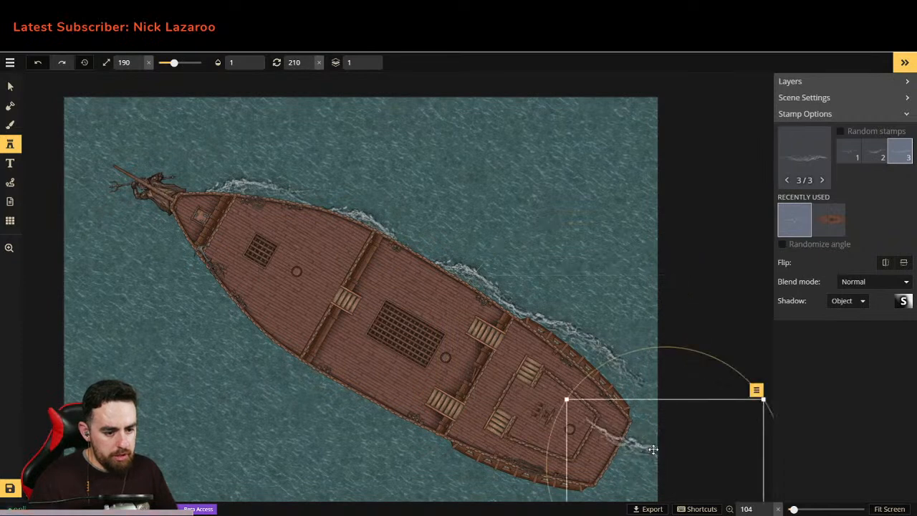
drag(630, 435, 570, 374)
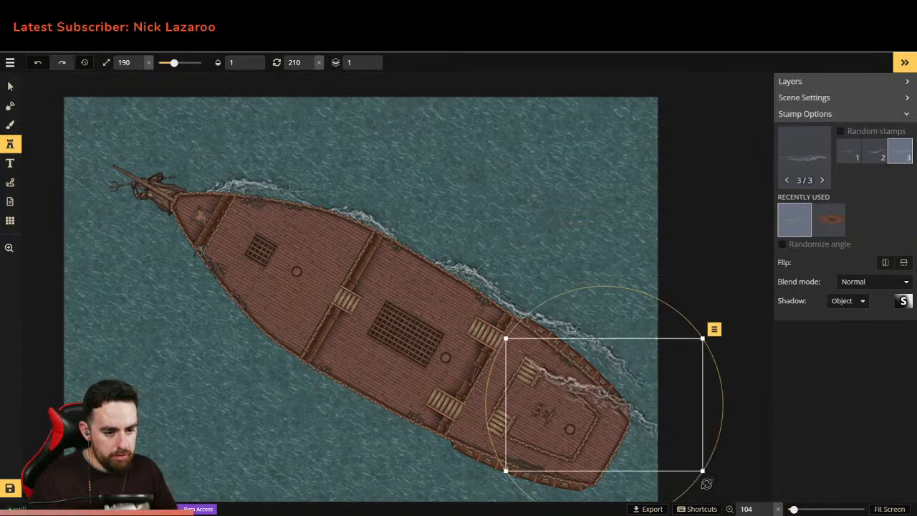
drag(704, 472, 598, 414)
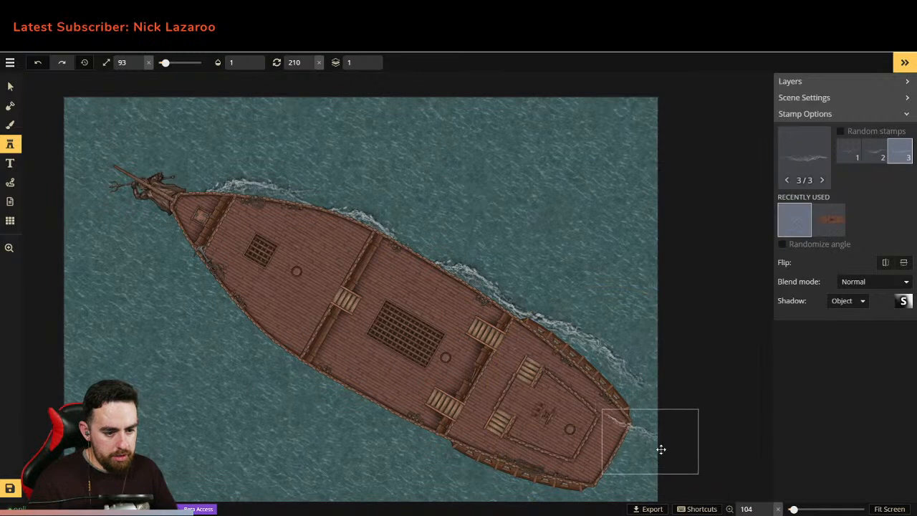
click(671, 442)
Step: Add further small variant 3 waves trailing behind the stern, with the lowest one rotated to 25 degrees
right_click(672, 432)
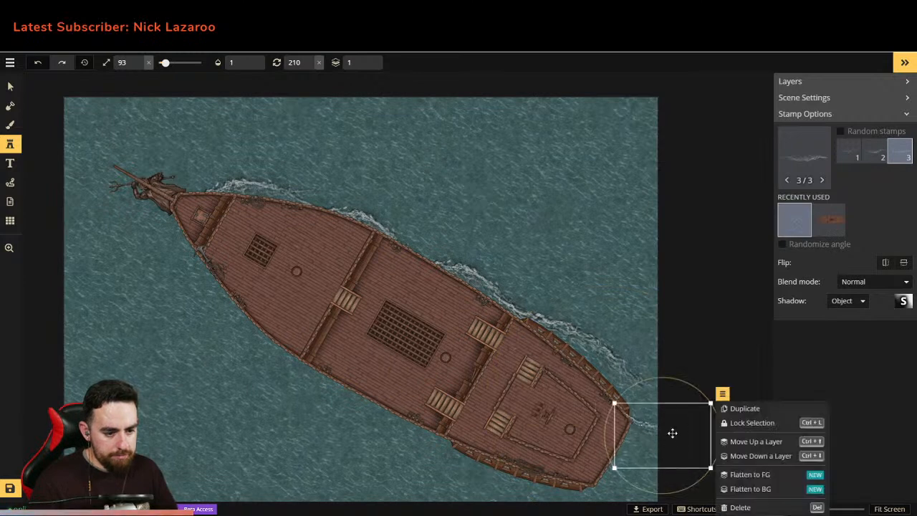
key(ctrl+d)
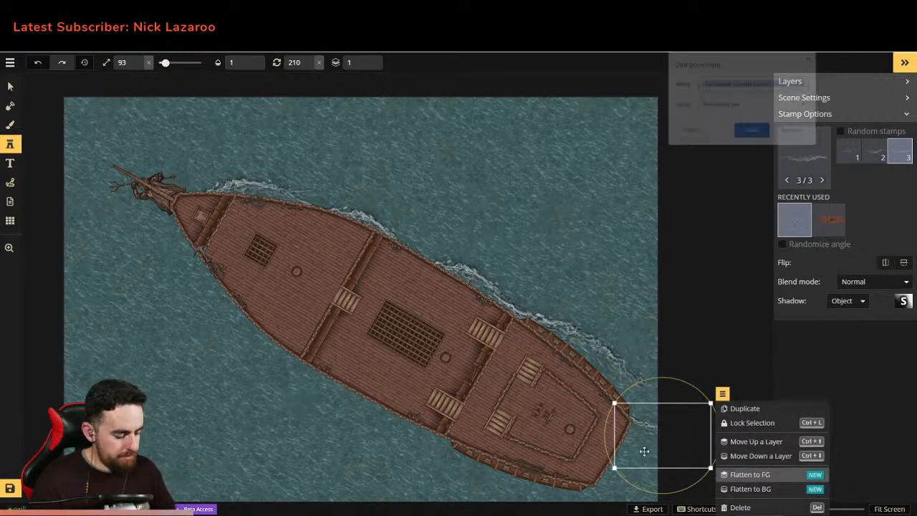
click(811, 59)
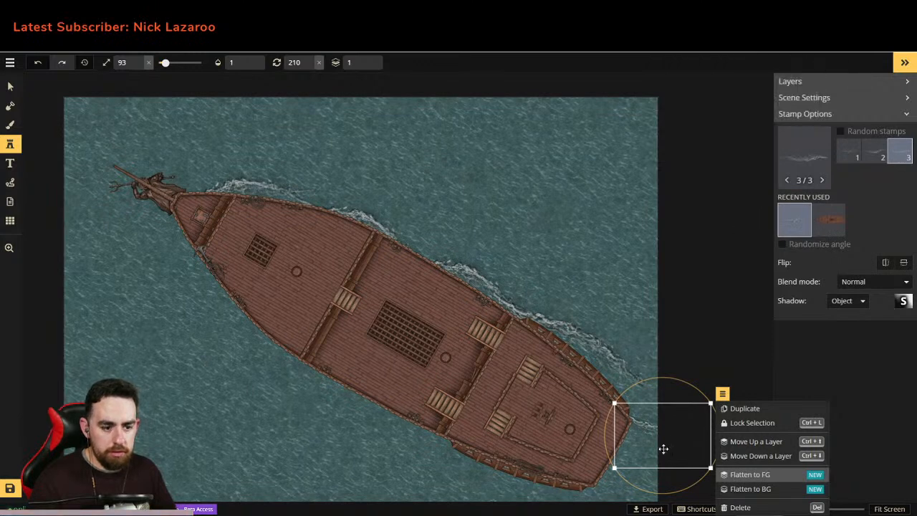
click(663, 449)
drag(664, 449, 604, 455)
drag(620, 413, 619, 514)
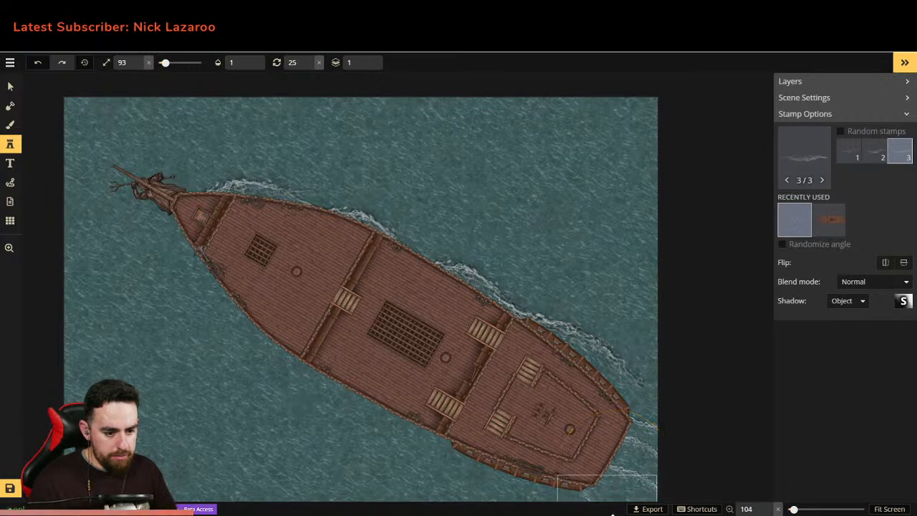
Step: Try wave variant 1 against the lower forward hull, enlarged and set to size 243, and delete it
click(874, 152)
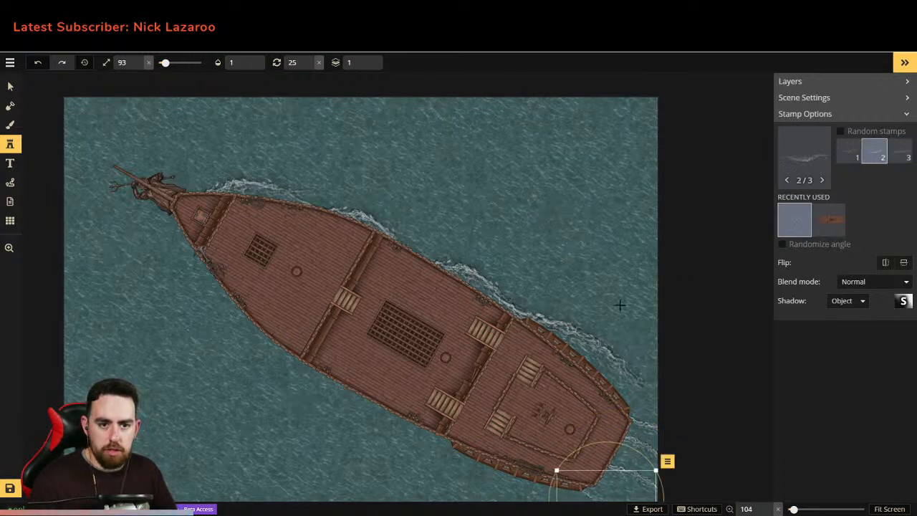
click(853, 149)
click(254, 362)
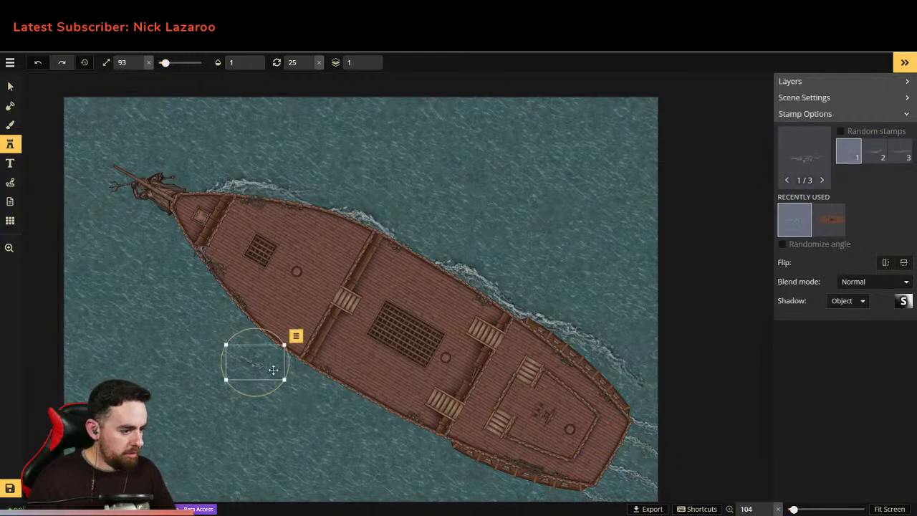
drag(286, 382, 378, 436)
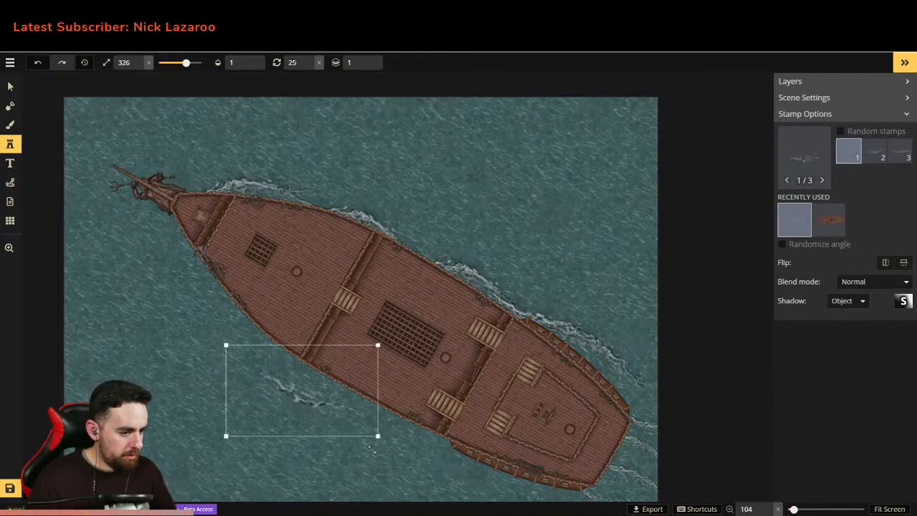
drag(314, 397, 267, 333)
click(343, 273)
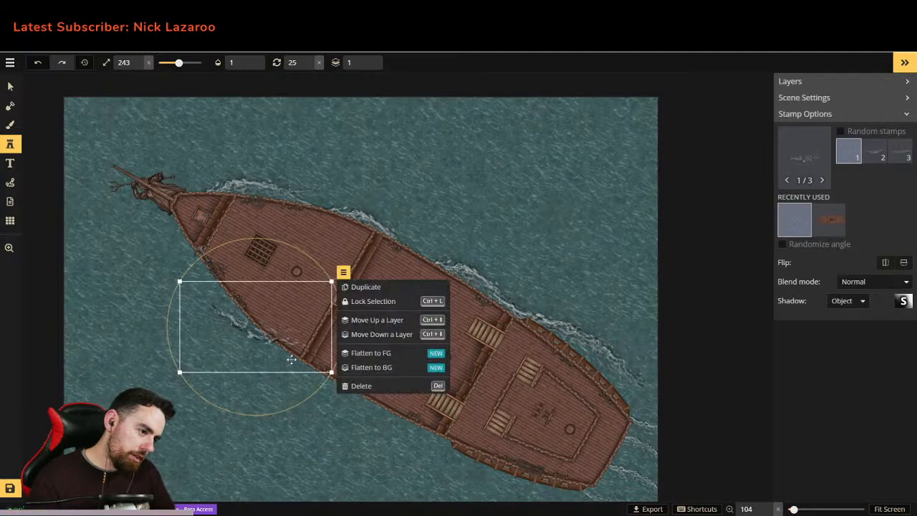
click(255, 353)
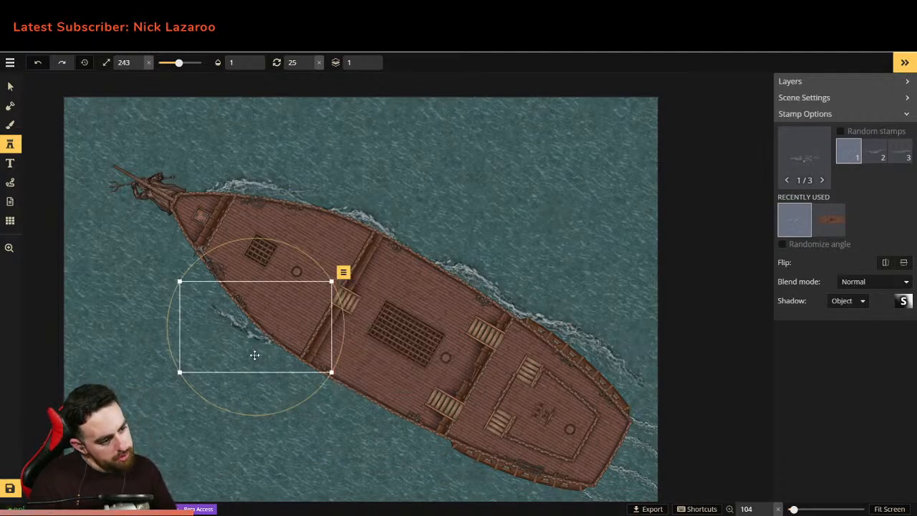
key(Delete)
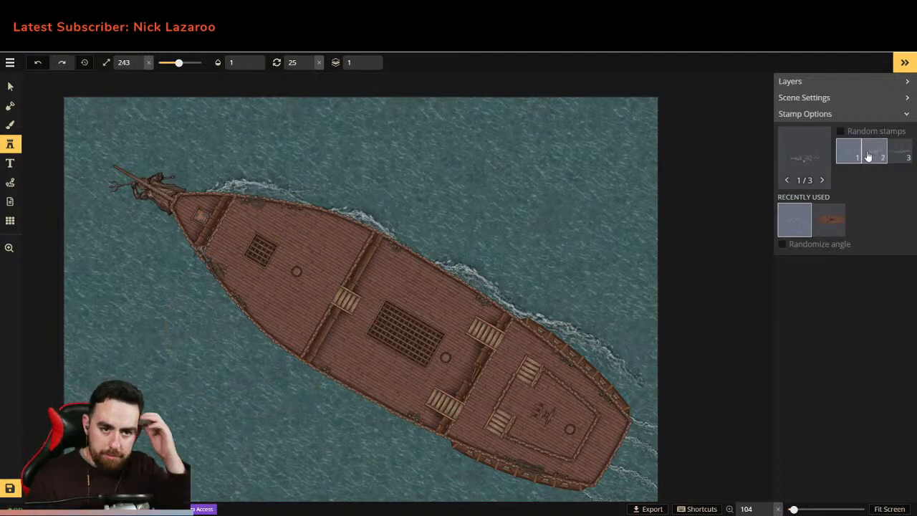
Step: Place wave variant 2 beside the lower hull at size 243, rotate it to 32 degrees, and move it down a layer
click(868, 156)
click(305, 385)
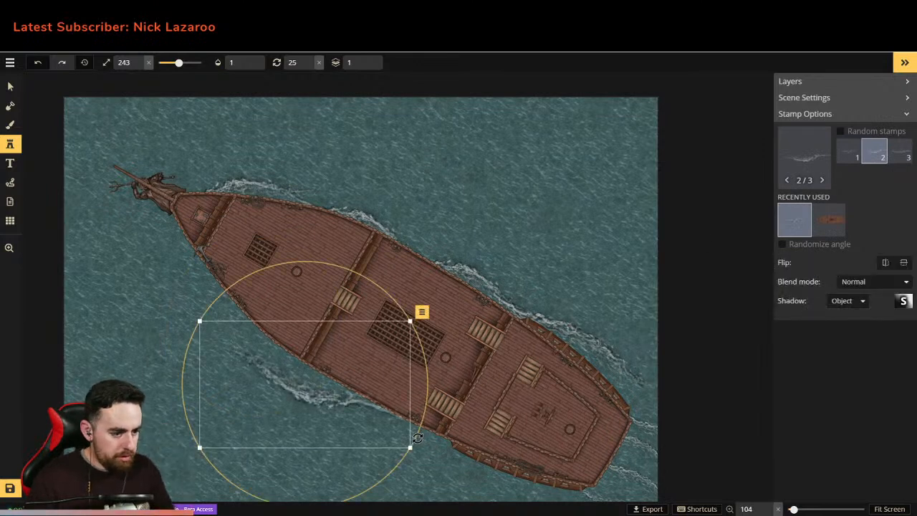
drag(416, 432, 403, 449)
click(418, 302)
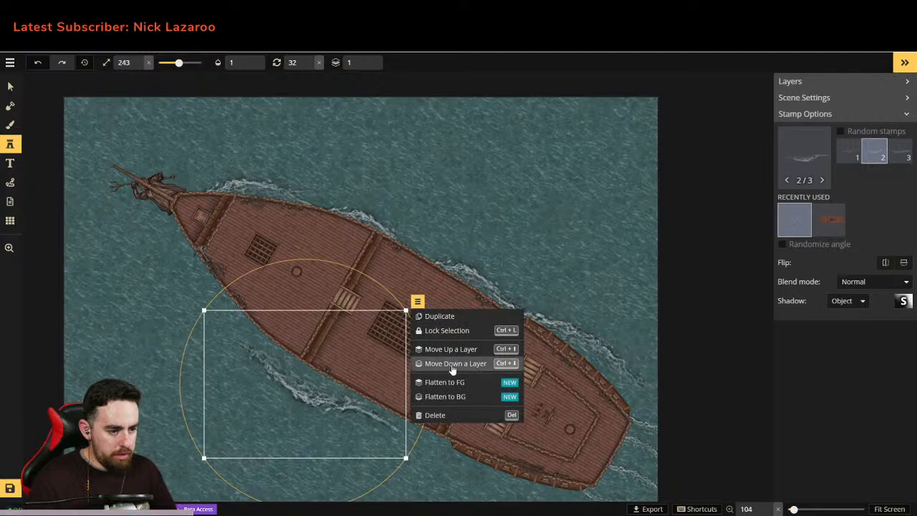
click(327, 392)
Step: Move the new wave forward against the lower bow hull and rotate it to 57 degrees to follow the curve
drag(309, 395, 228, 284)
drag(338, 217, 346, 243)
drag(254, 268, 244, 280)
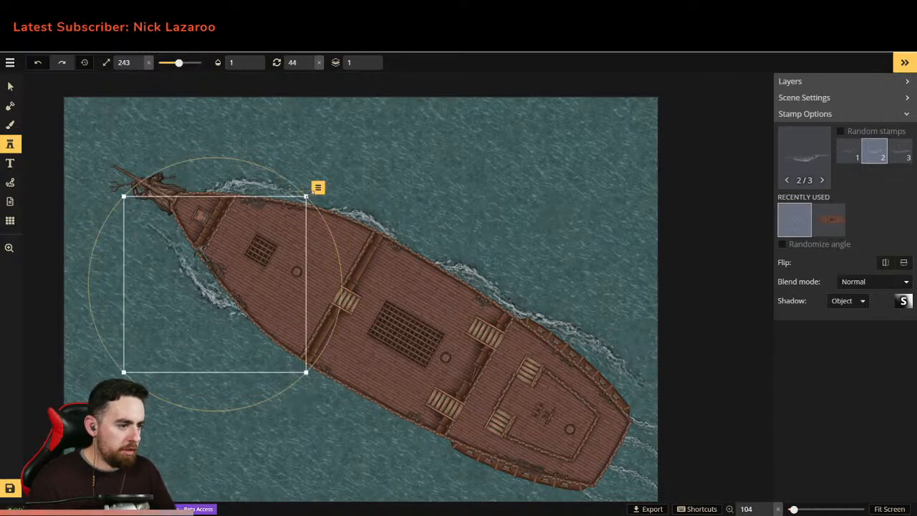
drag(310, 197, 328, 221)
mouse_move(230, 265)
mouse_down()
mouse_move(240, 269)
mouse_move(233, 263)
mouse_up()
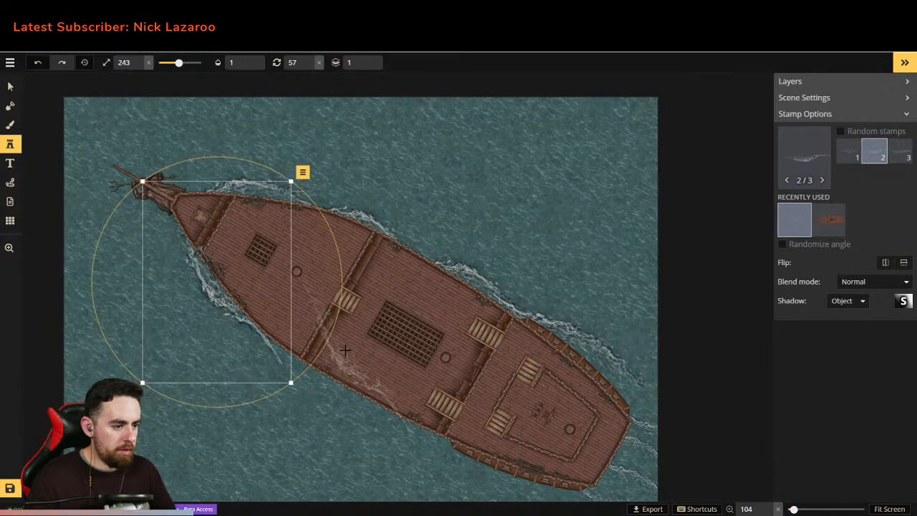
Step: Add variant 2 waves along the lower midship and lower stern hull, with the stern one at size 203 and rotation 30
key(ctrl+c)
key(ctrl+v)
drag(309, 358, 298, 398)
drag(454, 427, 455, 369)
drag(371, 400, 409, 424)
drag(486, 446, 491, 430)
drag(446, 364, 471, 361)
drag(406, 395, 380, 376)
drag(365, 406, 490, 465)
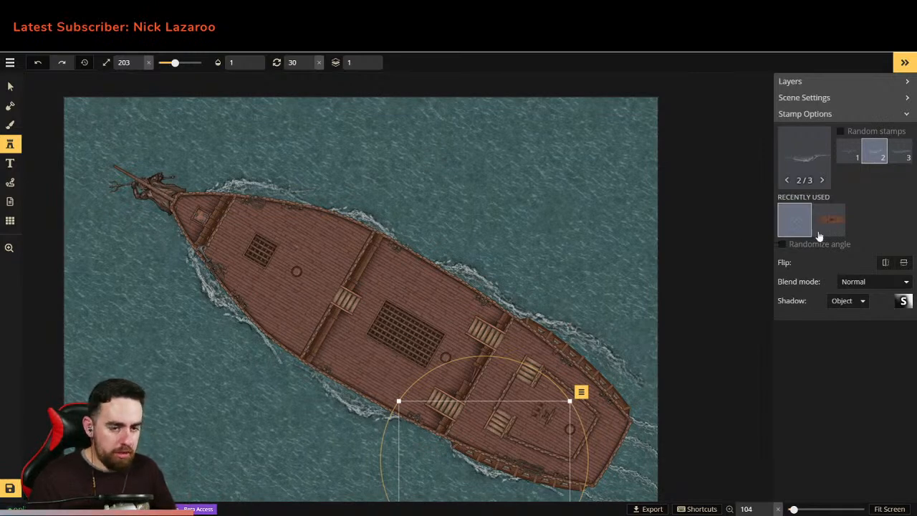
Step: Try variant 1 of the vertical wave stamp in the water above the ship at size 131 and rotation 277, and delete it
click(803, 153)
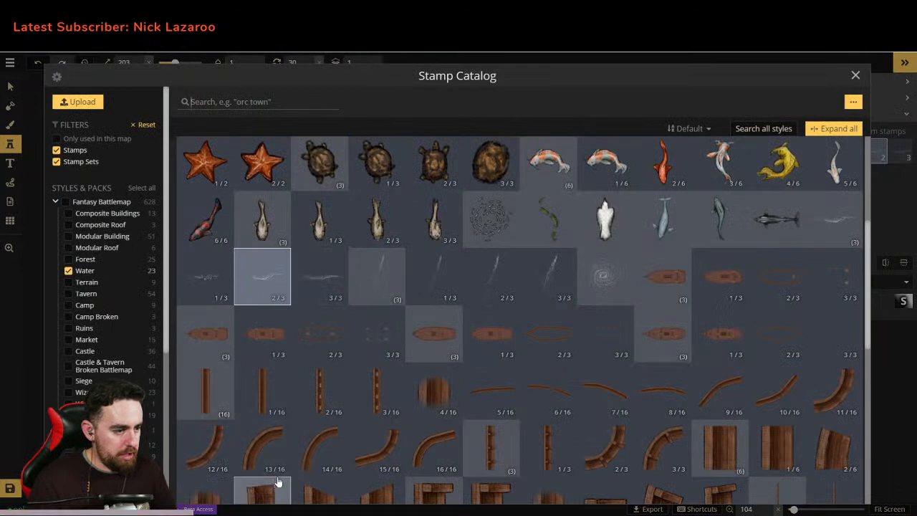
click(396, 271)
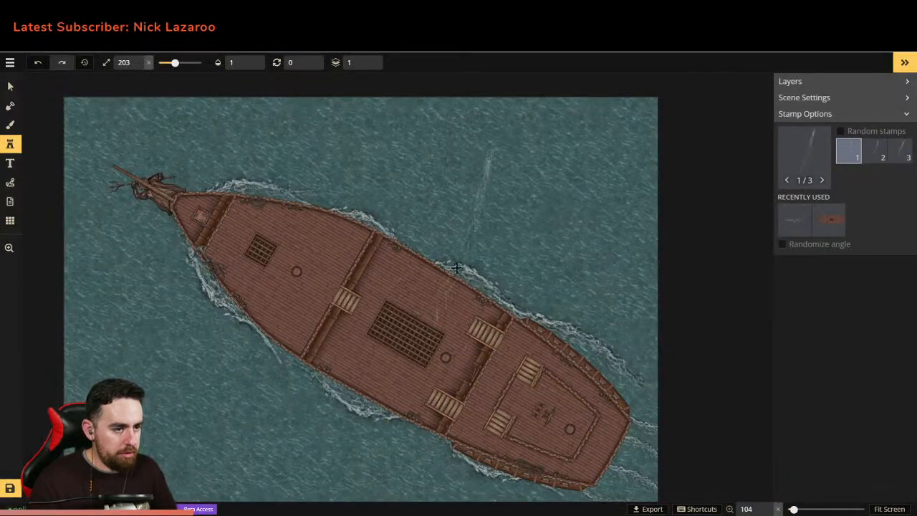
click(546, 213)
drag(596, 85, 514, 187)
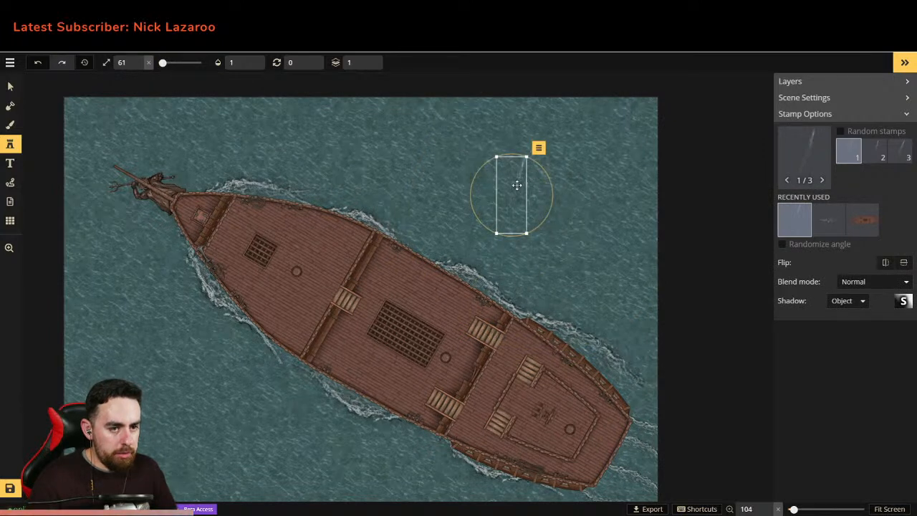
mouse_move(514, 197)
mouse_down()
mouse_move(514, 188)
mouse_move(504, 191)
mouse_up()
drag(486, 222, 527, 179)
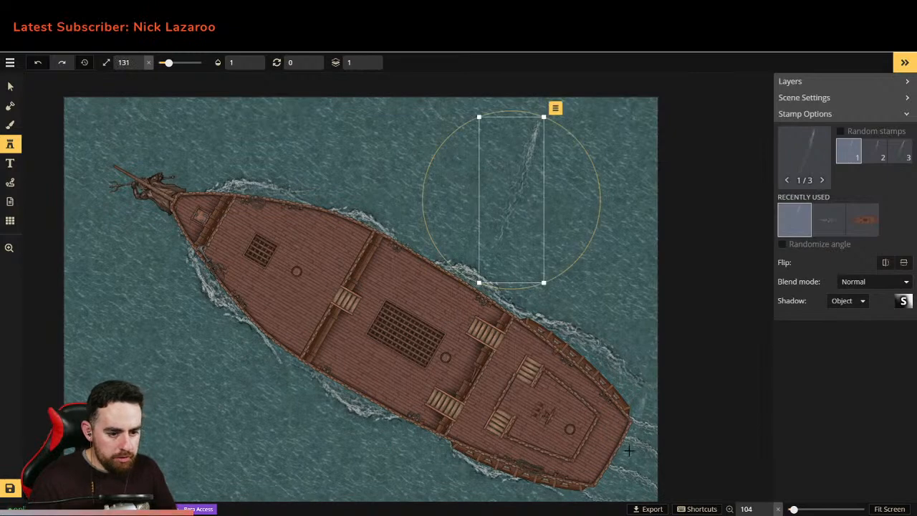
drag(561, 276, 611, 143)
mouse_move(501, 211)
mouse_down()
mouse_move(537, 251)
mouse_move(665, 481)
mouse_move(487, 219)
mouse_up()
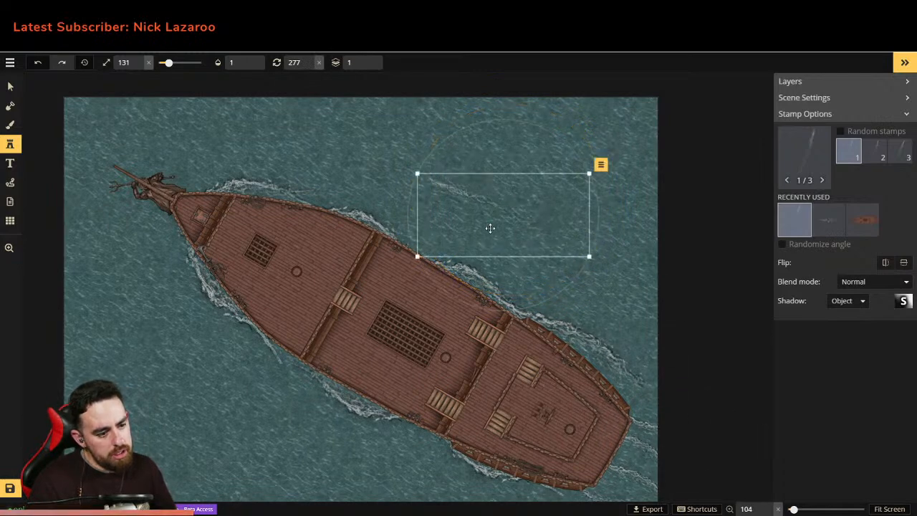
key(Delete)
Step: Place horizontal wave variant 1 in open water above the ship and variant 2 below the bow, both at size 131 and rotation 302
key(f)
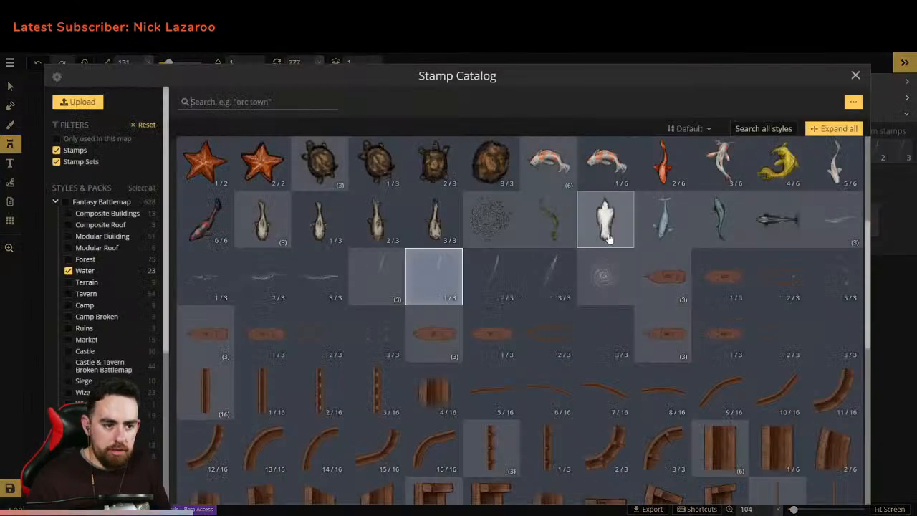
click(827, 216)
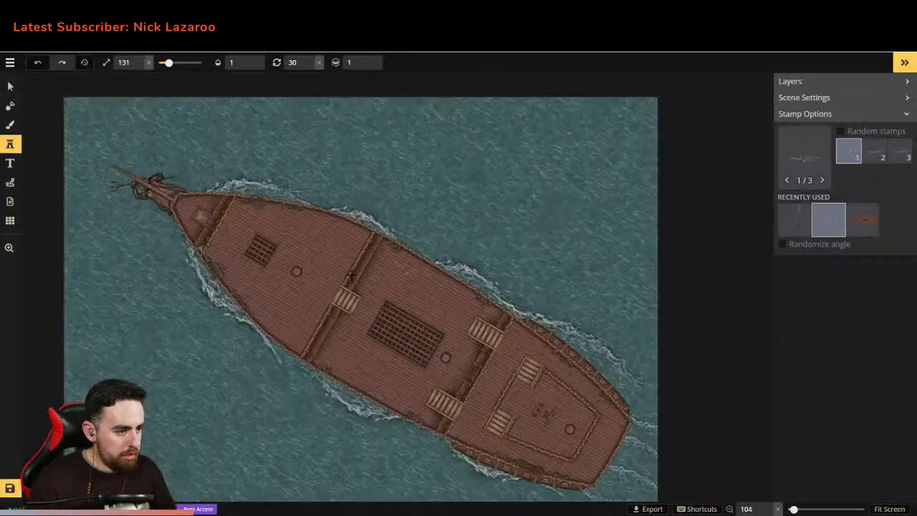
click(468, 163)
drag(518, 163, 471, 105)
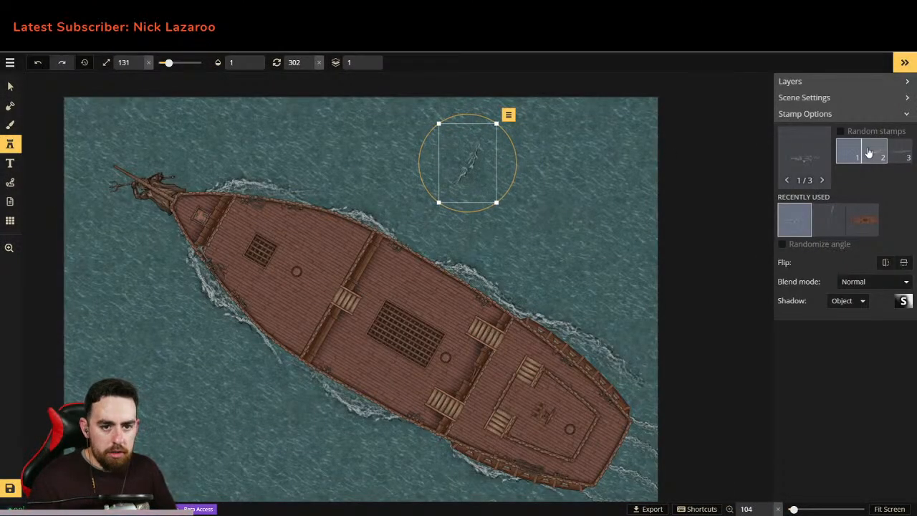
click(870, 152)
click(197, 423)
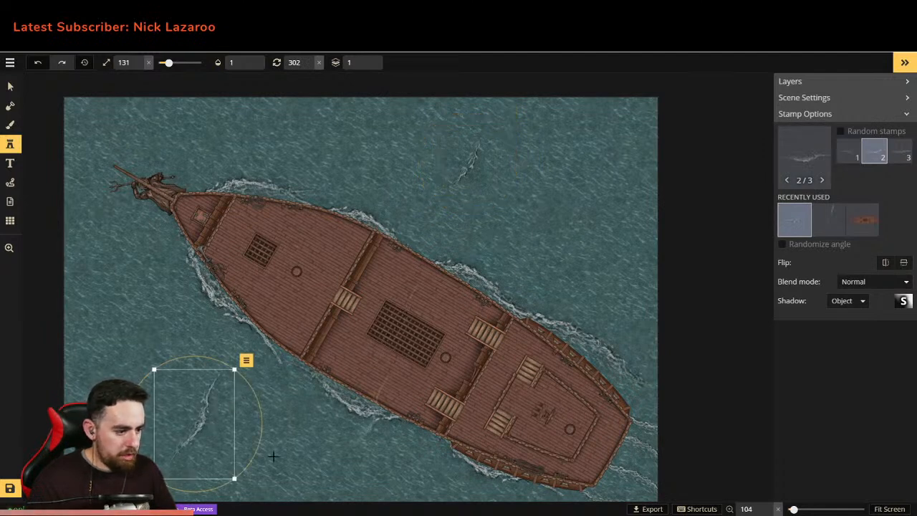
Step: Shrink the wave below the bow to size 103 and add a variant 3 wave above the ship's rear half at size 72
drag(235, 370, 192, 381)
click(899, 151)
click(629, 253)
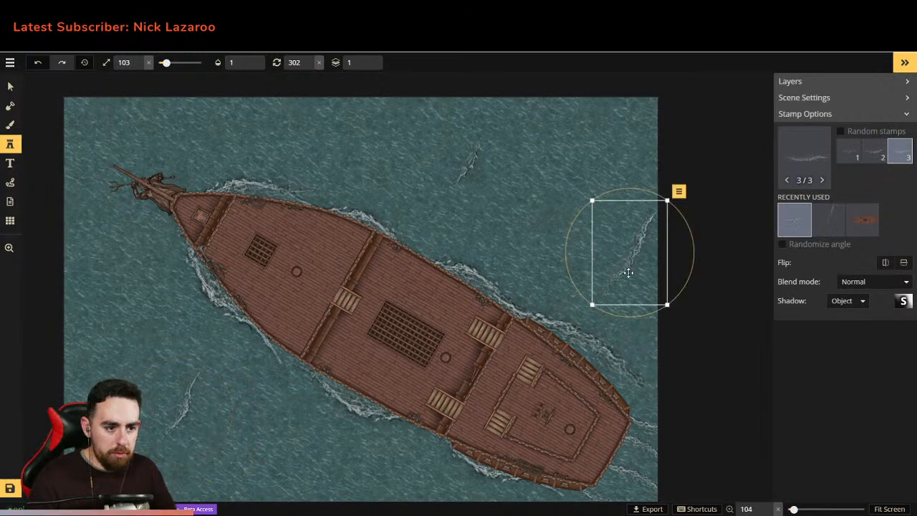
drag(668, 201, 648, 229)
drag(617, 261, 541, 243)
Step: Place smaller variant 2 waves in open water below the midship, above the bow and ahead of the lower bow
click(874, 152)
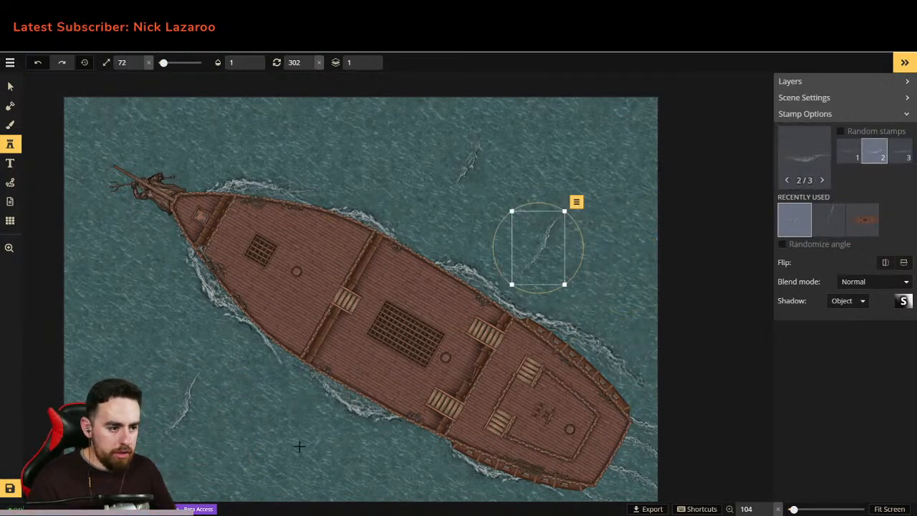
click(306, 482)
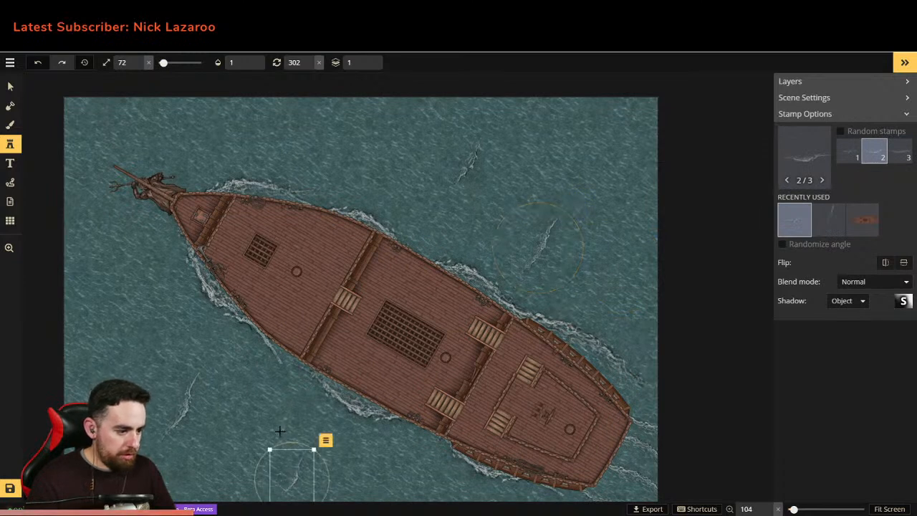
click(197, 134)
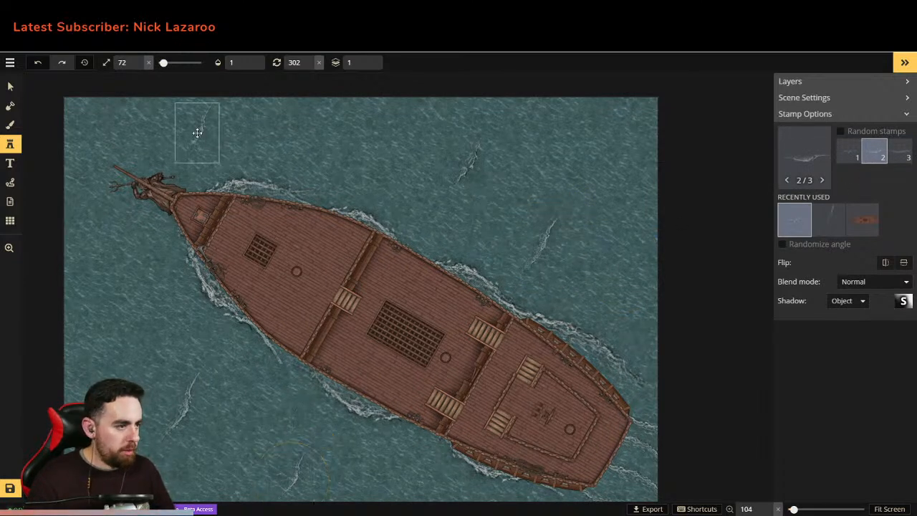
click(94, 299)
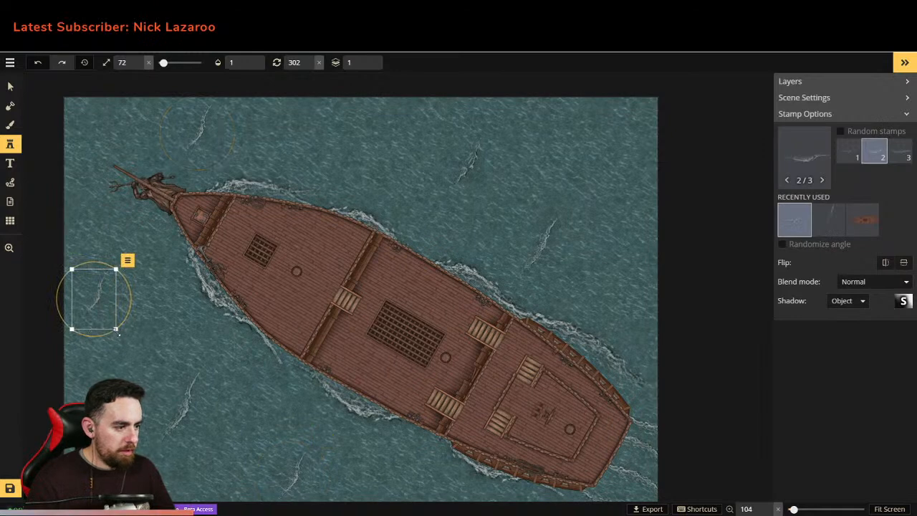
Step: Turn on random stamps and scatter more small waves in the open water above and below the ship
click(841, 131)
click(342, 142)
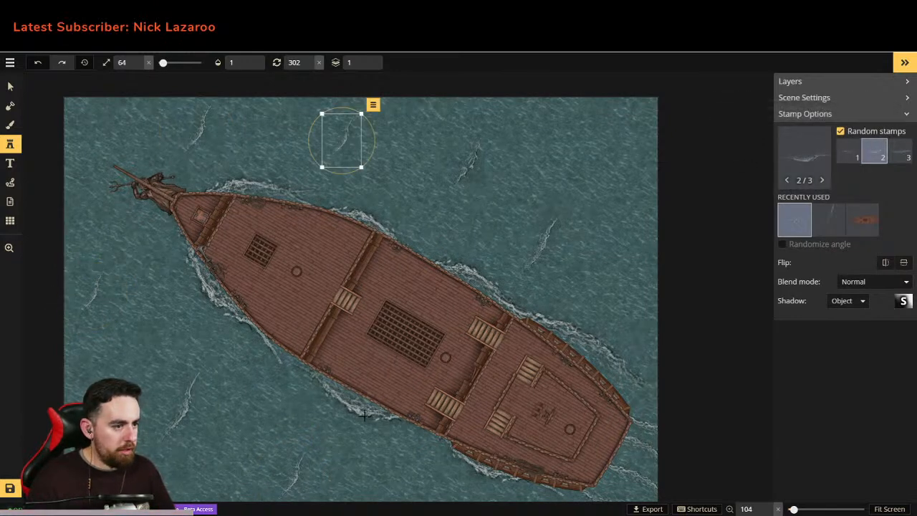
click(366, 474)
click(565, 162)
click(617, 266)
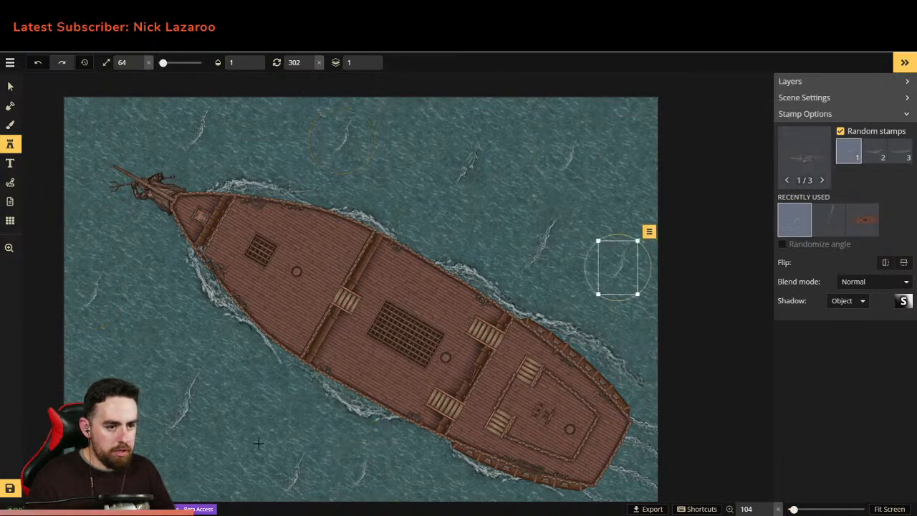
click(230, 443)
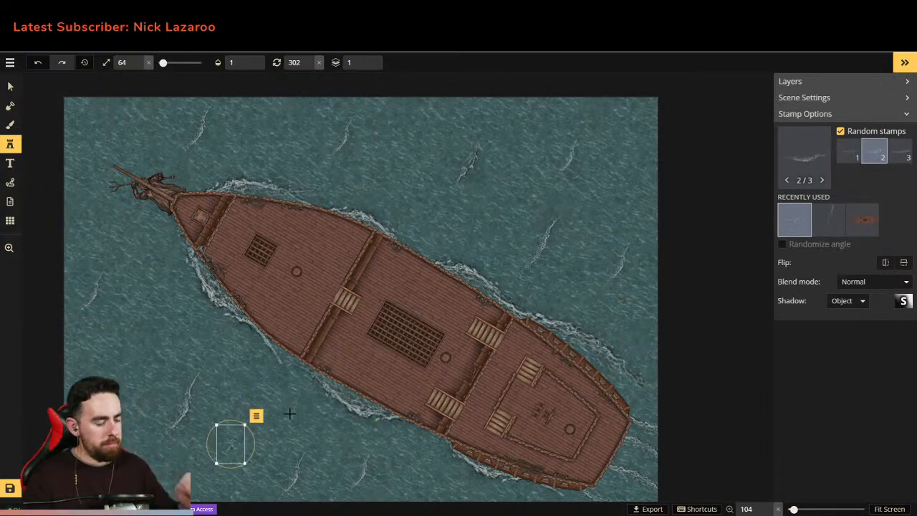
scroll(289, 414, down, 4)
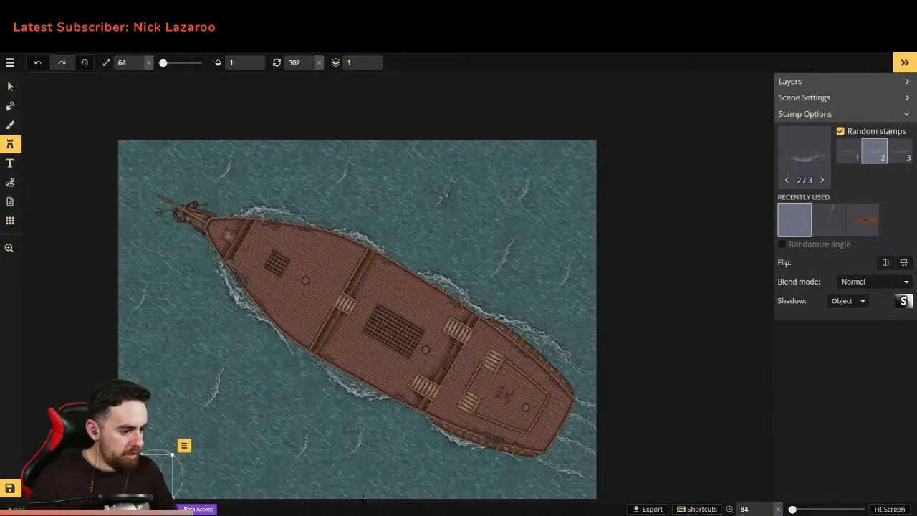
click(420, 483)
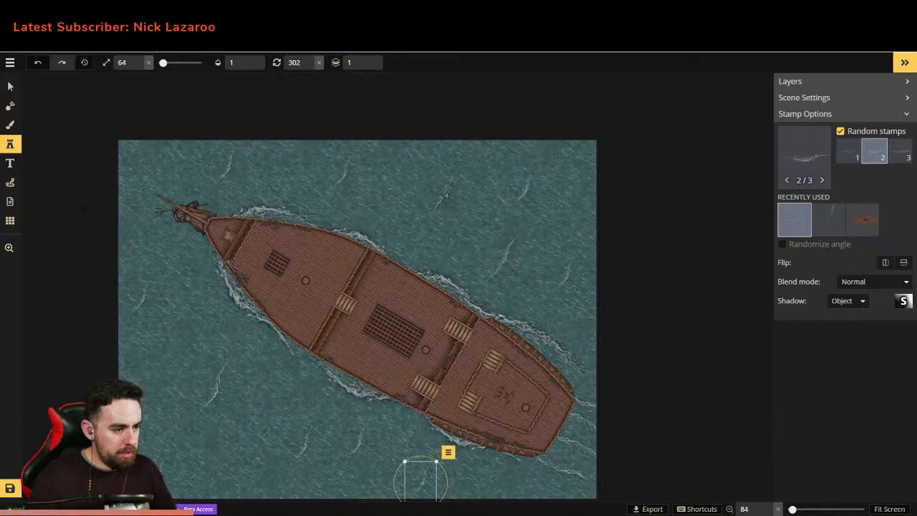
Step: Place a dolphin stamp over the wave below the bow at size 64, rotate it to 104 degrees and move it down a layer
click(817, 167)
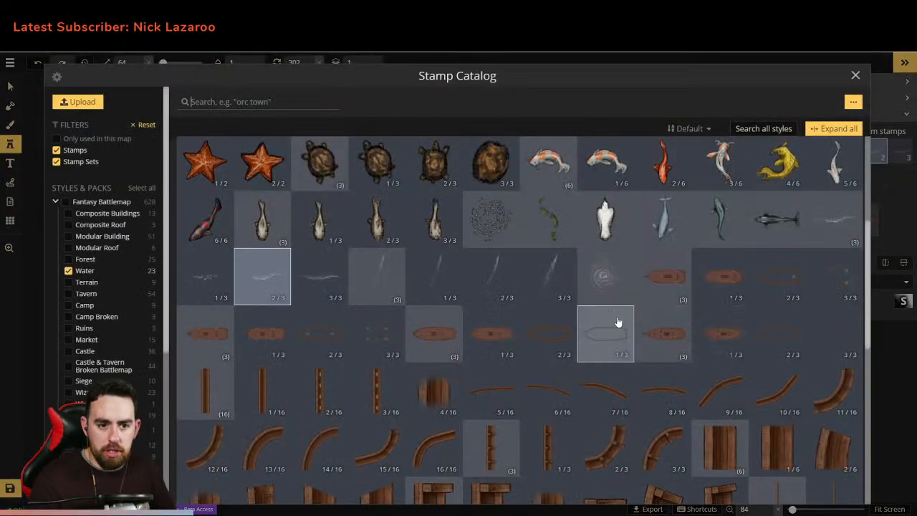
click(657, 244)
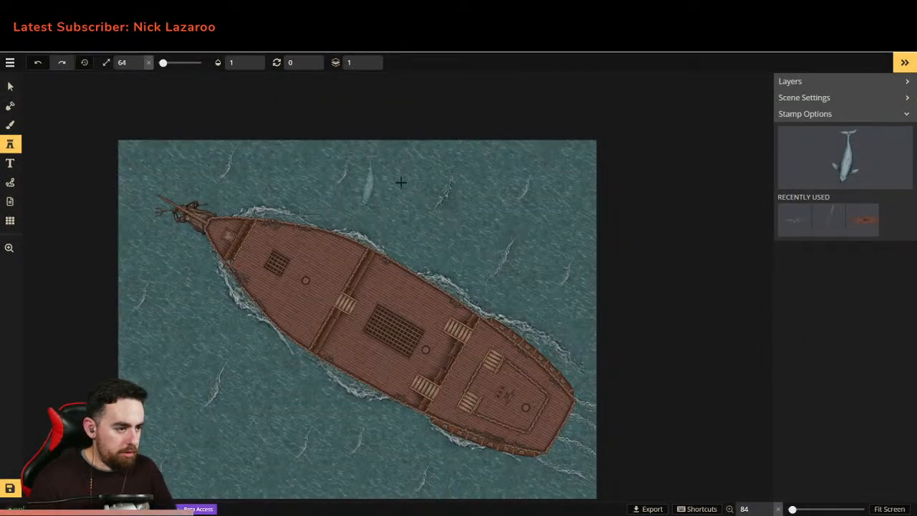
click(200, 423)
drag(228, 420, 224, 398)
right_click(225, 405)
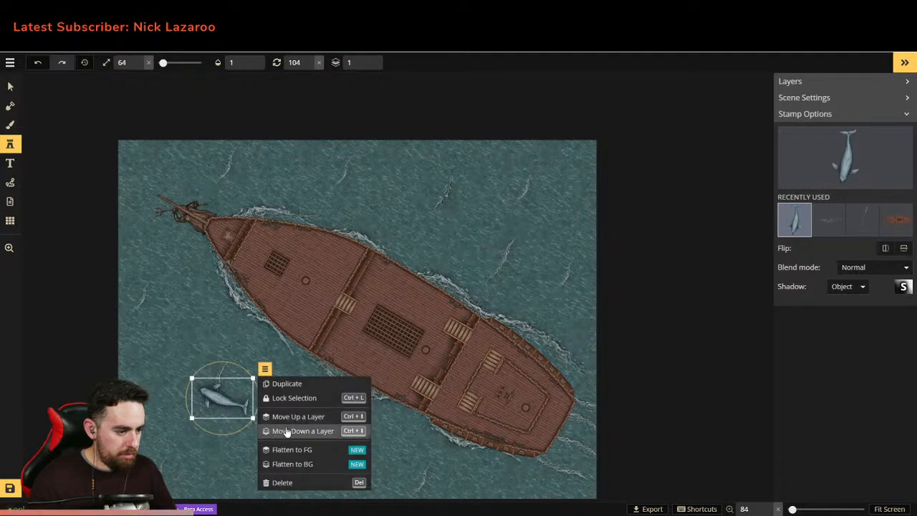
click(226, 403)
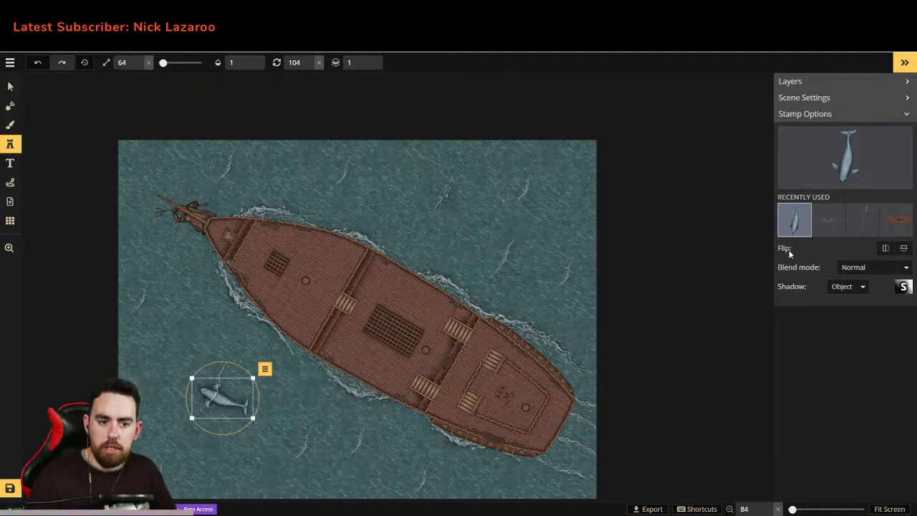
Step: Set the dolphin's blend mode to Screen and its opacity to 0.47
click(855, 267)
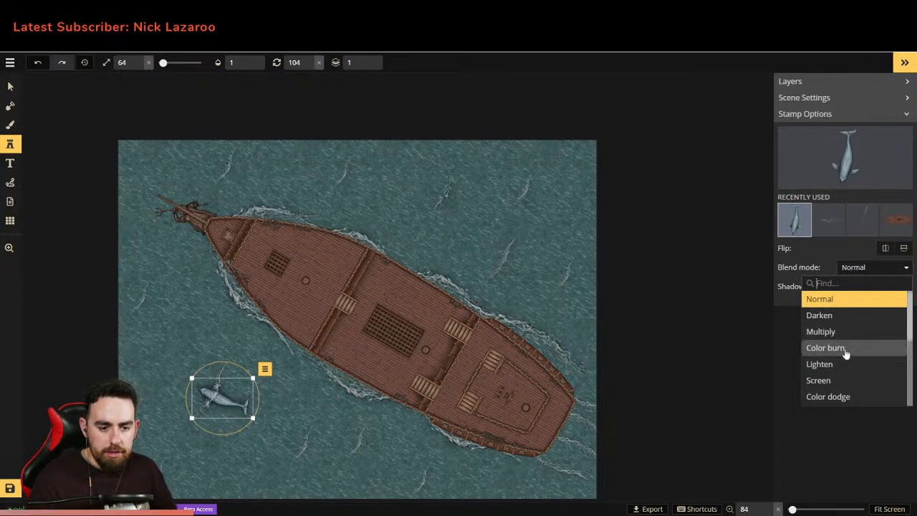
click(845, 382)
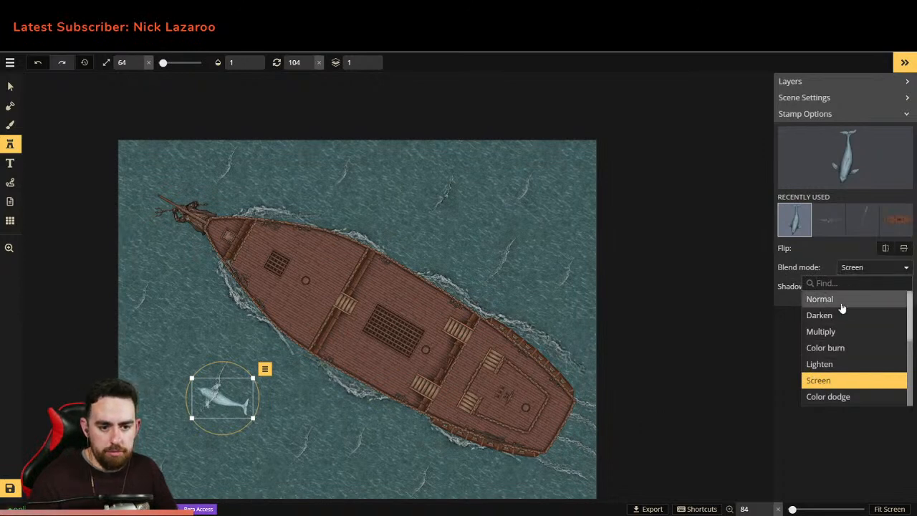
click(820, 436)
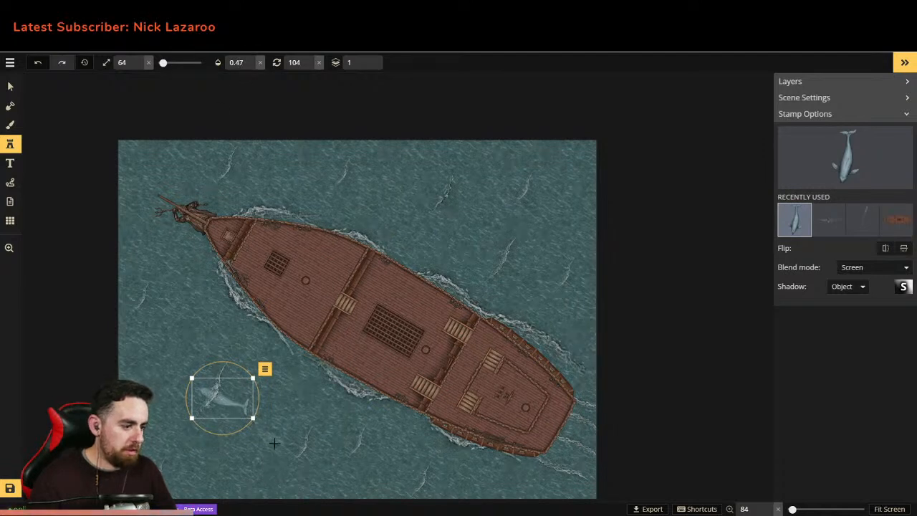
click(284, 402)
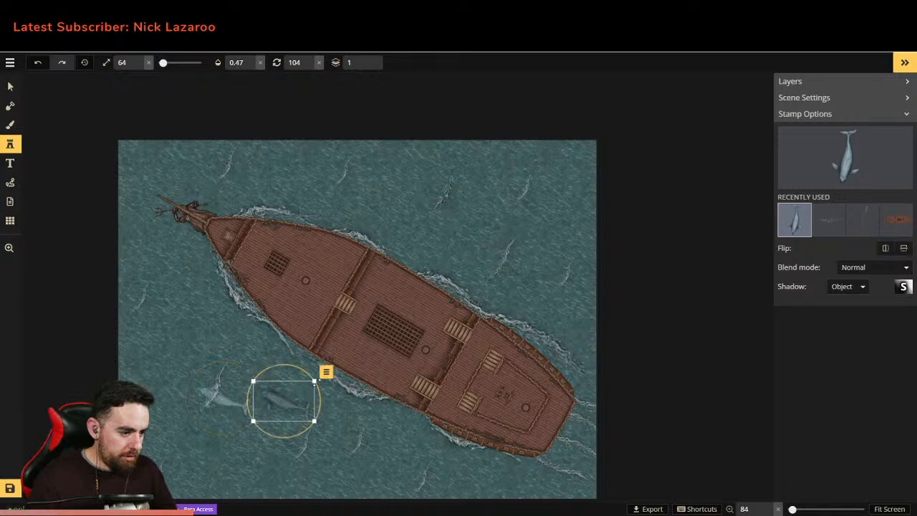
key(ctrl+z)
click(236, 400)
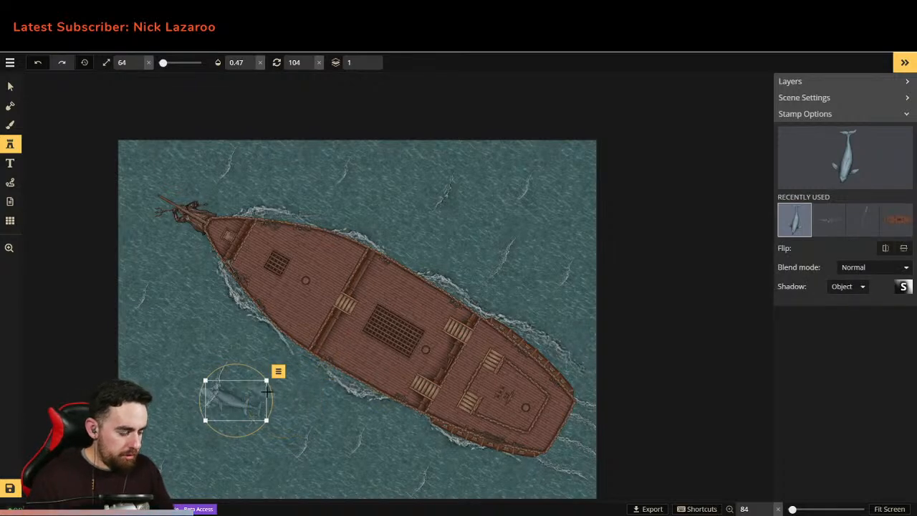
key(ctrl+z)
Step: Copy the dolphin and place the duplicate just below the original at size 47 and opacity 0.3
click(10, 86)
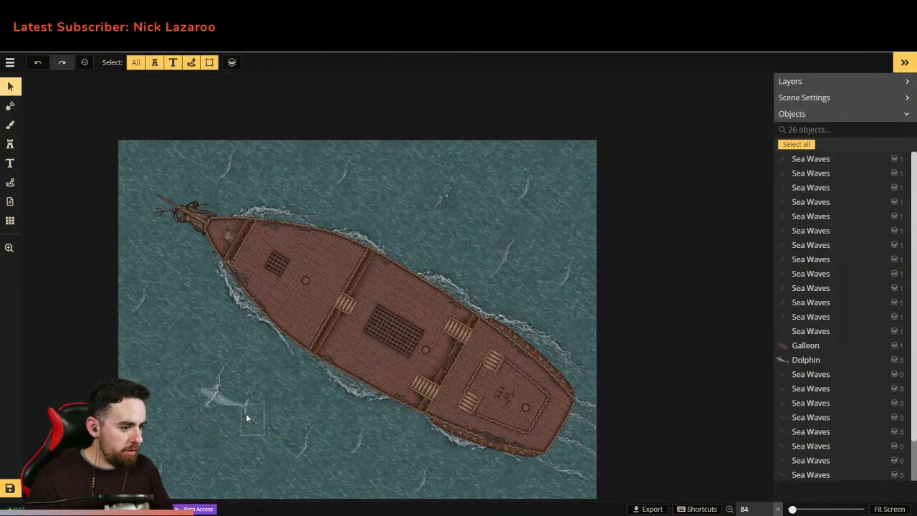
click(243, 418)
key(ctrl+v)
drag(253, 415, 220, 437)
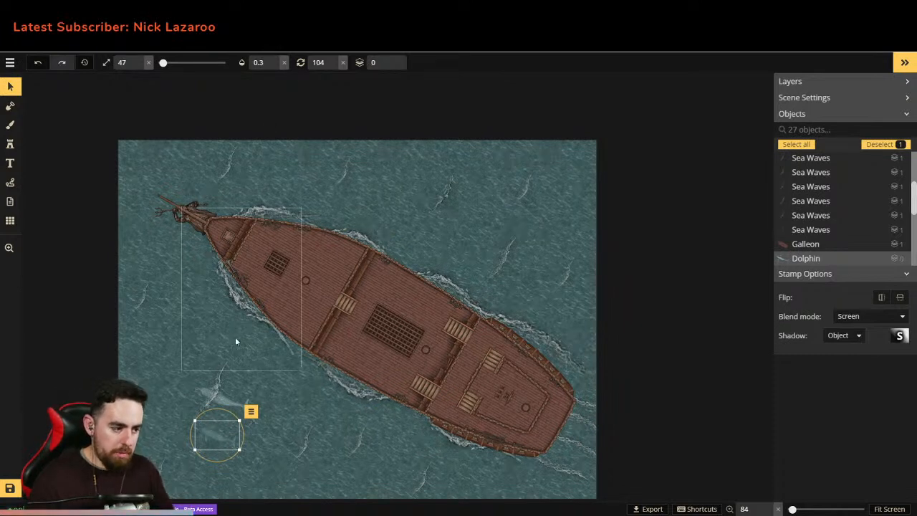
drag(224, 436, 230, 424)
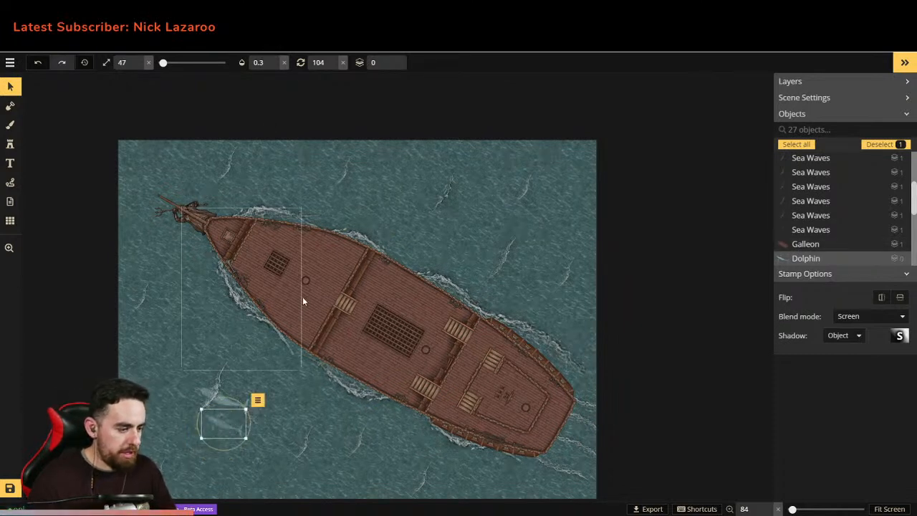
click(177, 309)
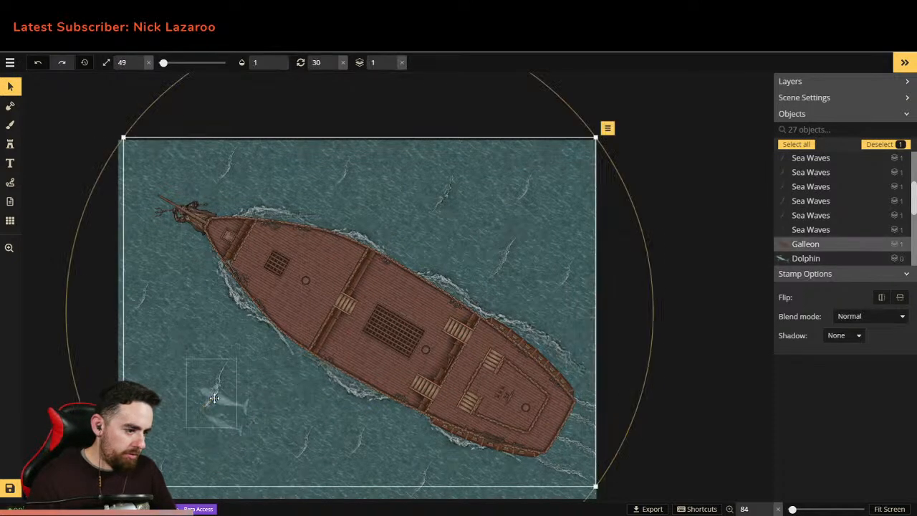
click(224, 428)
mouse_move(224, 428)
mouse_down()
mouse_move(221, 450)
mouse_move(227, 427)
mouse_up()
click(173, 311)
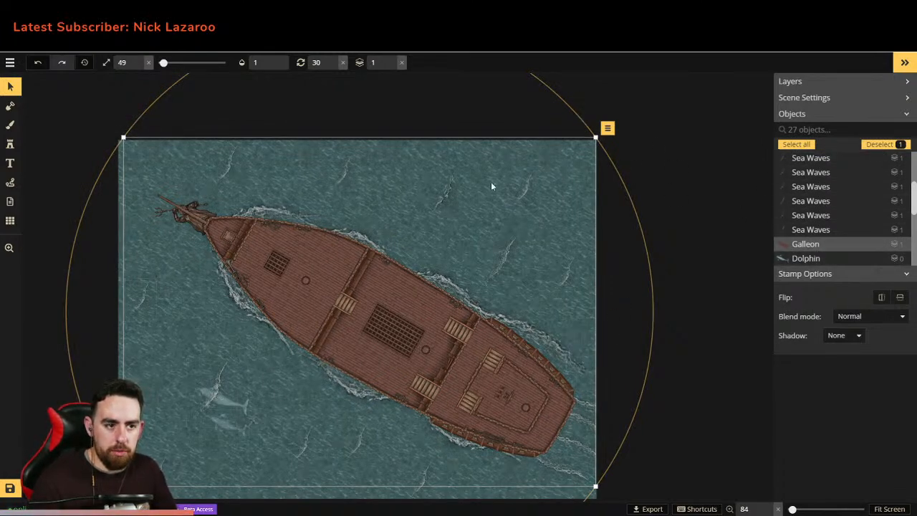
Step: Place variant 1 of the Sea Brain Coral stamp in the water above the midship at size 49
click(10, 144)
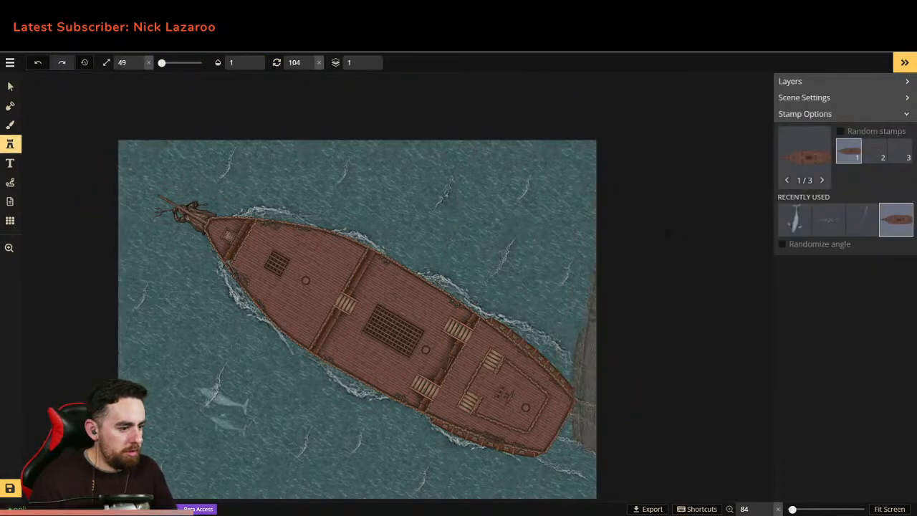
click(821, 169)
scroll(437, 236, up, 5)
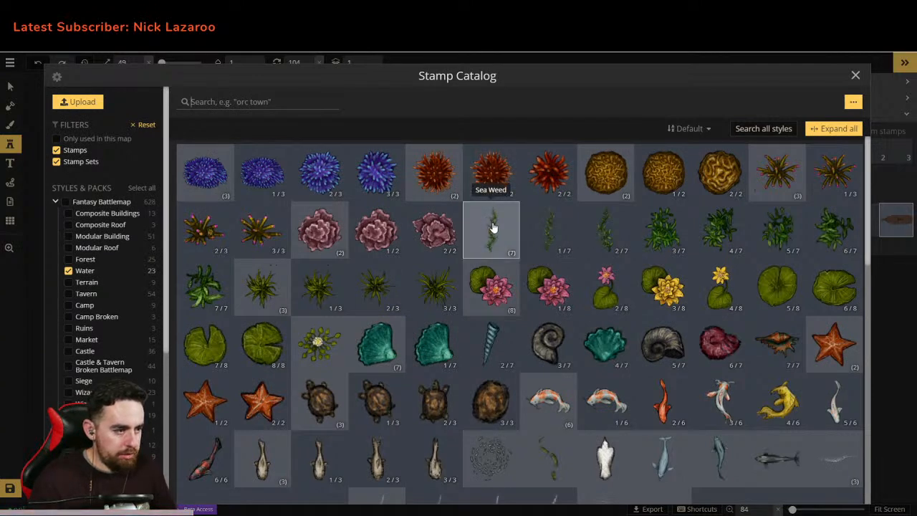
click(607, 172)
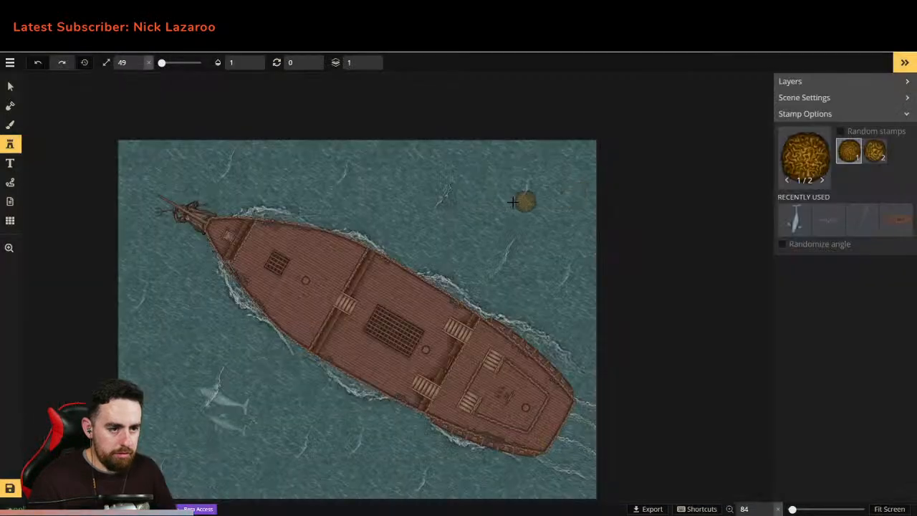
scroll(436, 215, down, 1)
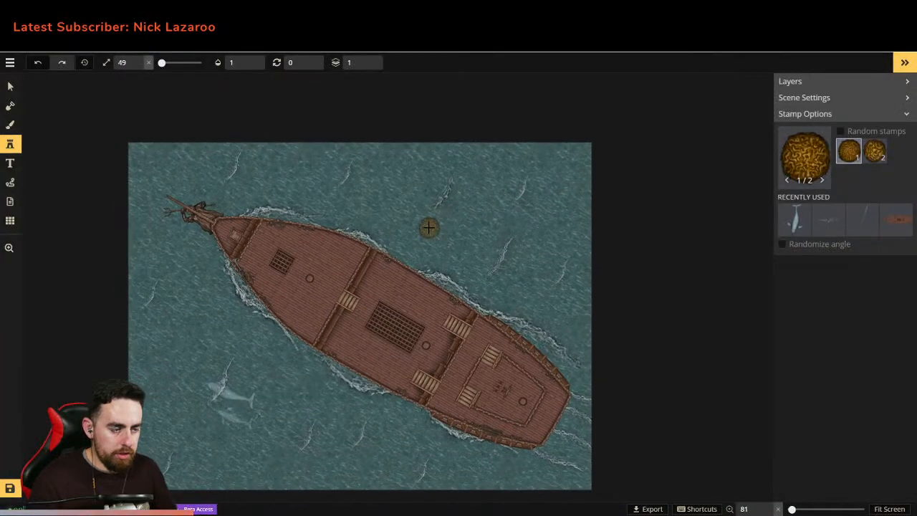
click(429, 228)
Step: Set the coral's blend mode to Screen and its opacity to 0.5
click(859, 317)
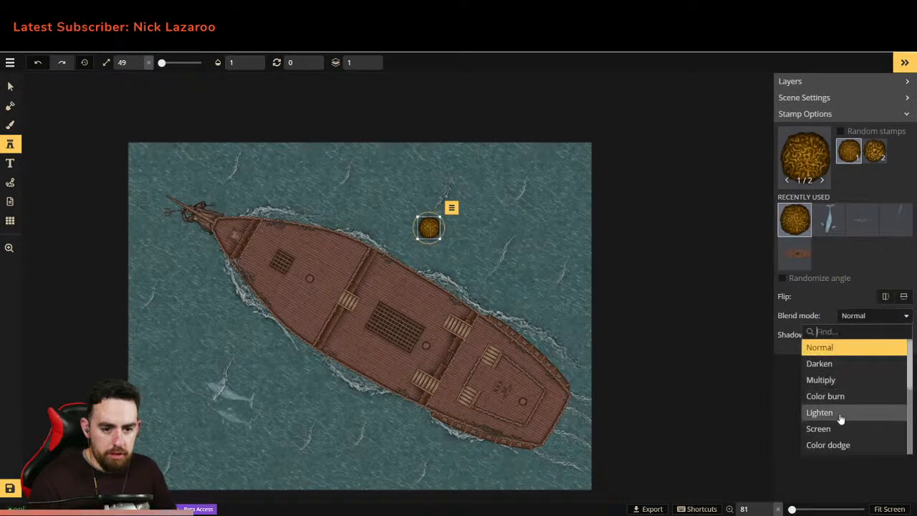
click(839, 430)
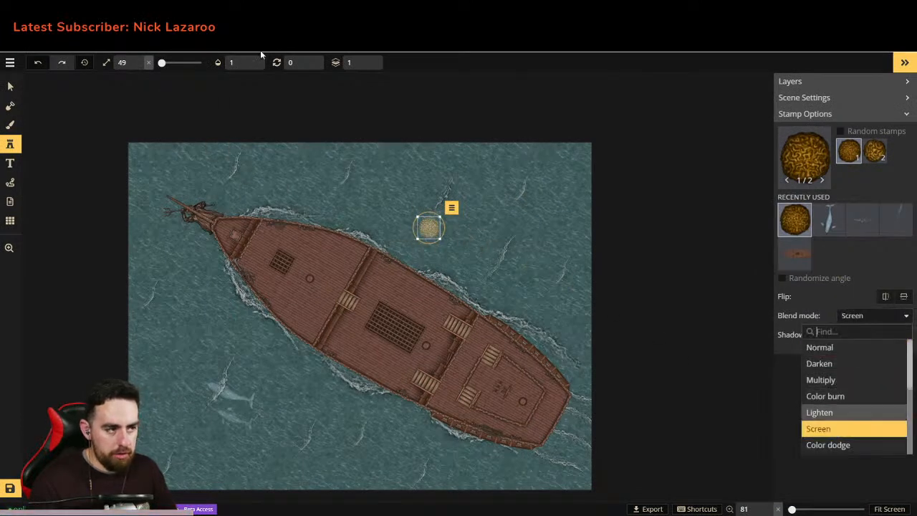
click(250, 66)
click(251, 66)
double_click(238, 63)
text(0.5)
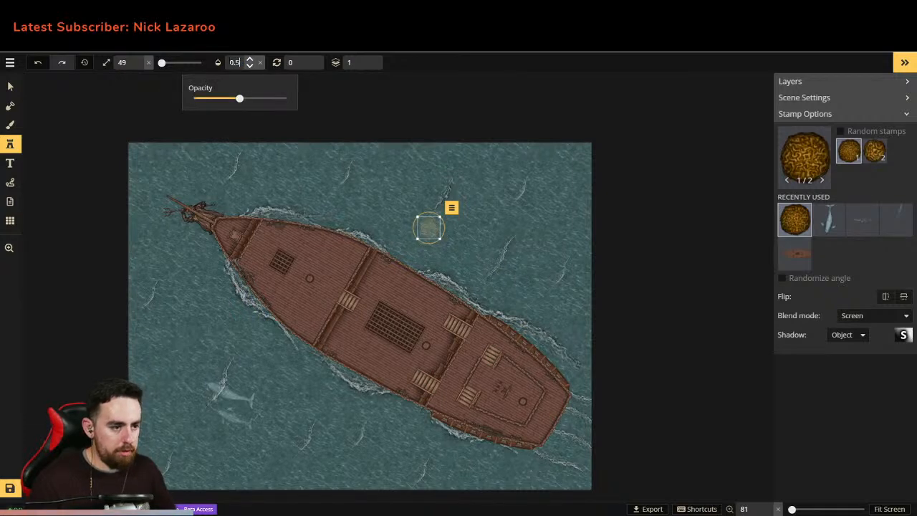
key(Return)
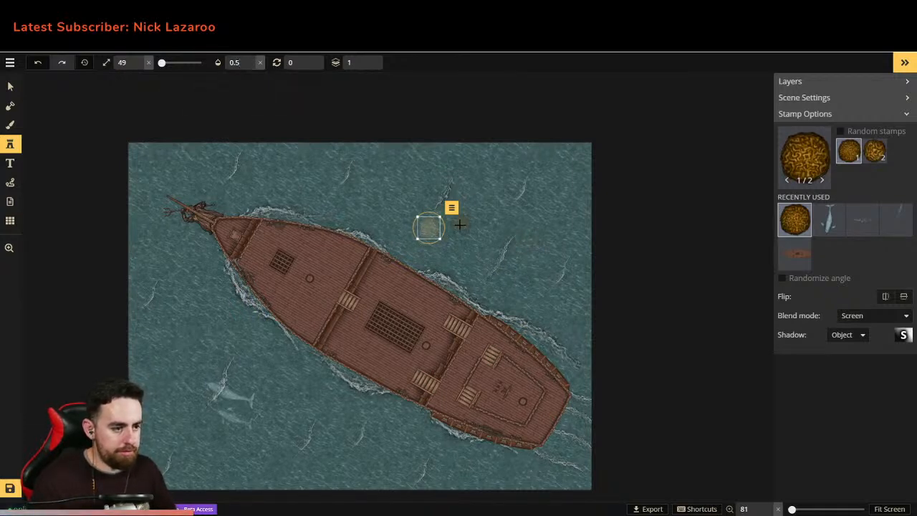
Step: Try a second brain coral stamp in the water above the stern and delete it
click(512, 218)
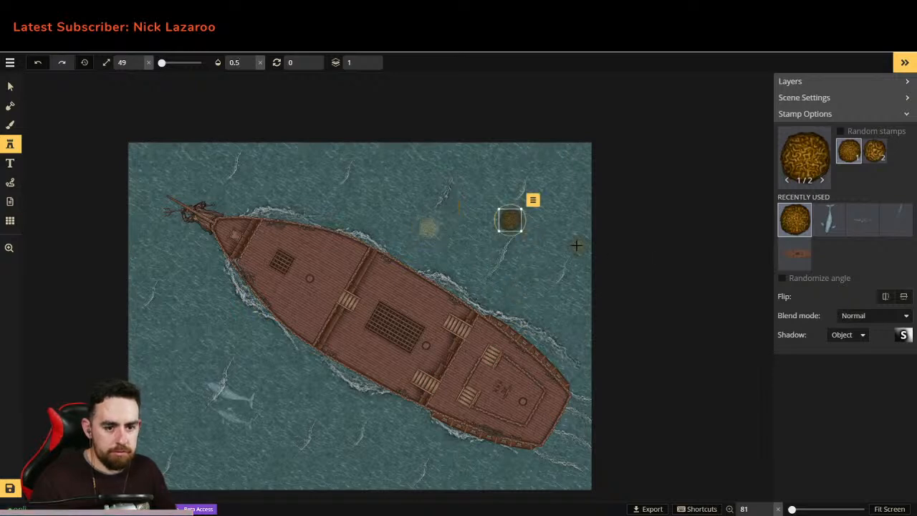
key(Delete)
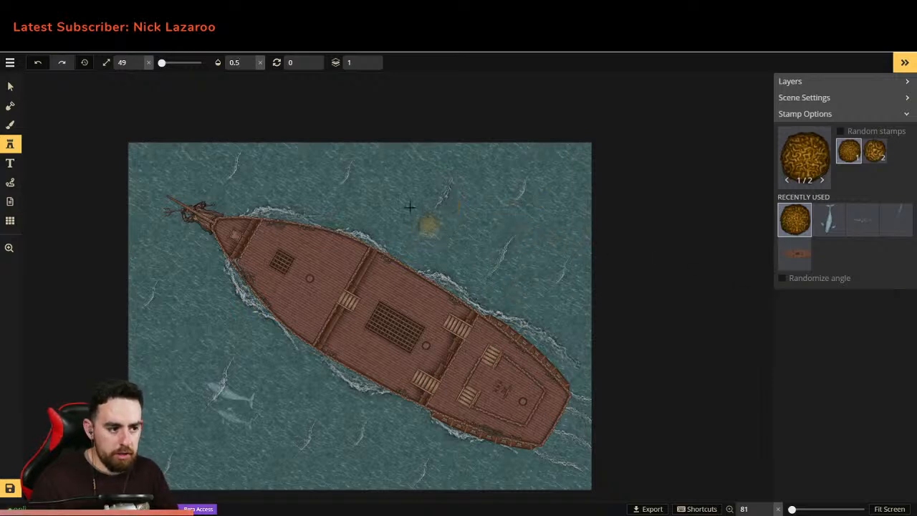
click(14, 87)
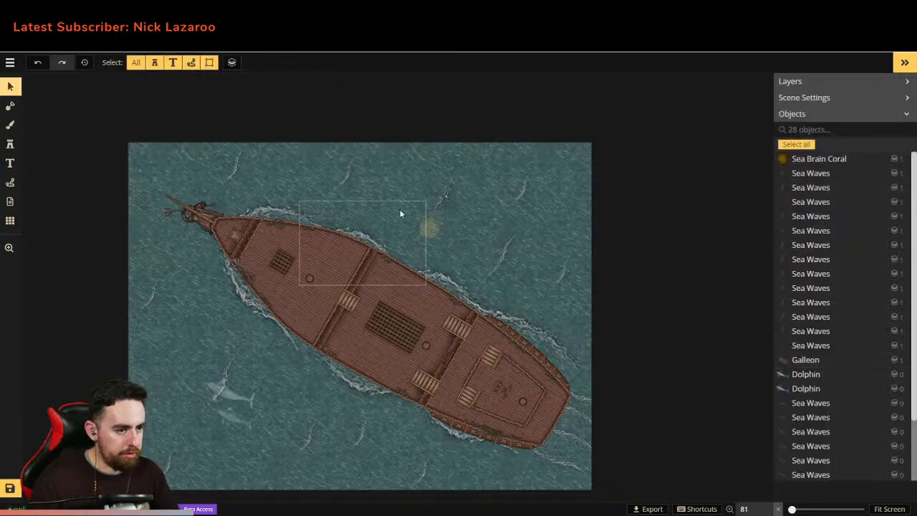
Step: Place variant 2 of the brain coral in the water above the foredeck with random stamps enabled, using Screen blend mode
click(432, 229)
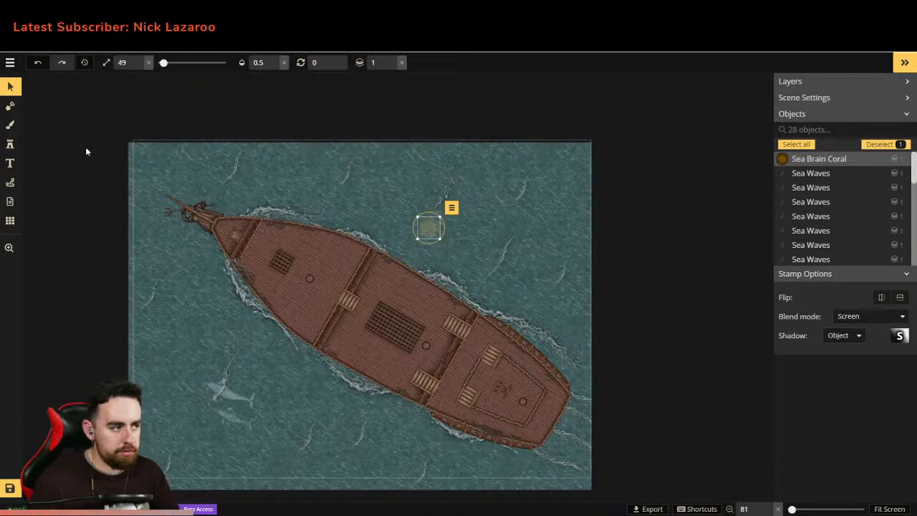
click(11, 144)
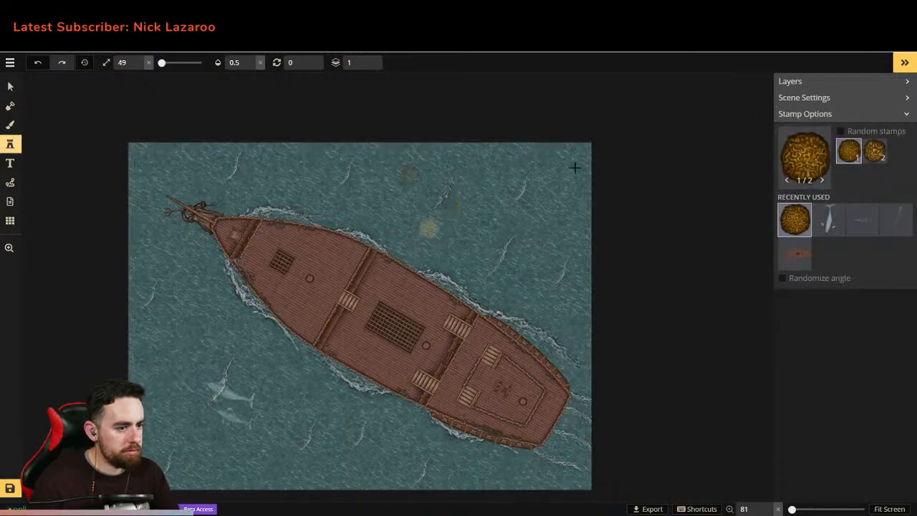
click(840, 133)
click(865, 154)
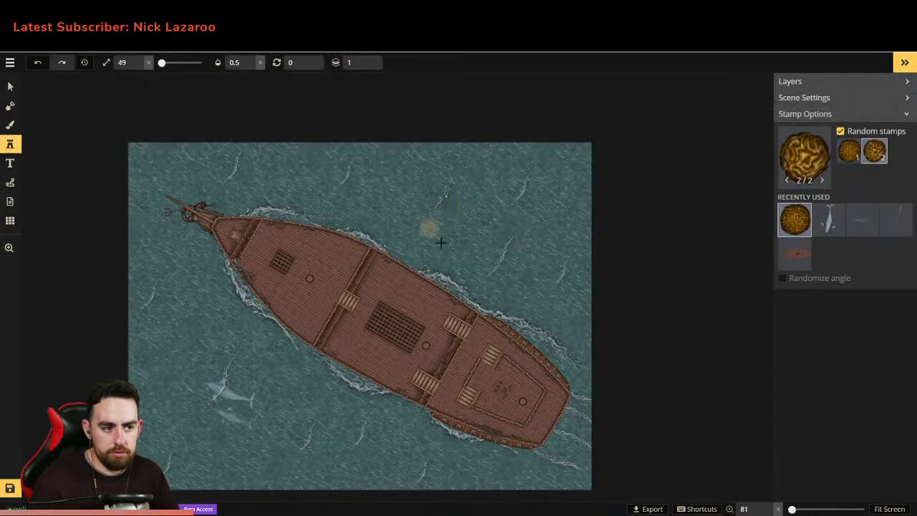
click(341, 193)
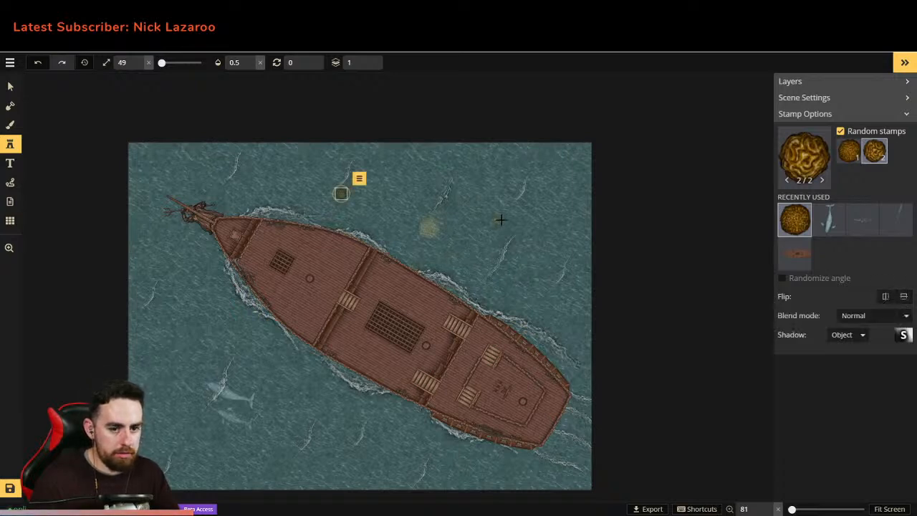
click(858, 315)
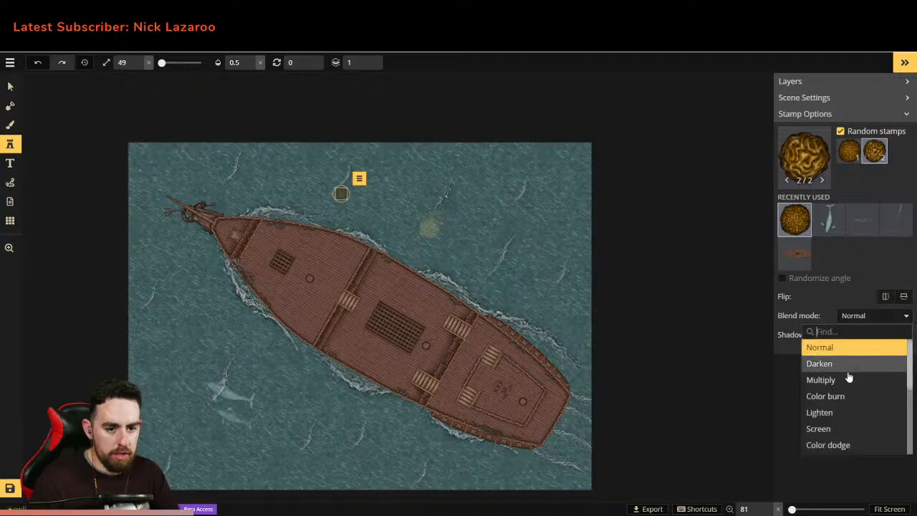
click(835, 428)
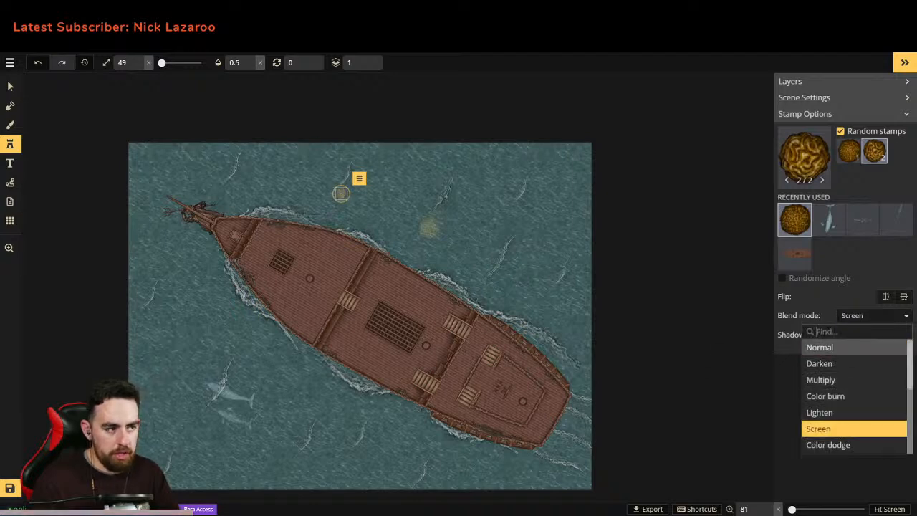
click(468, 206)
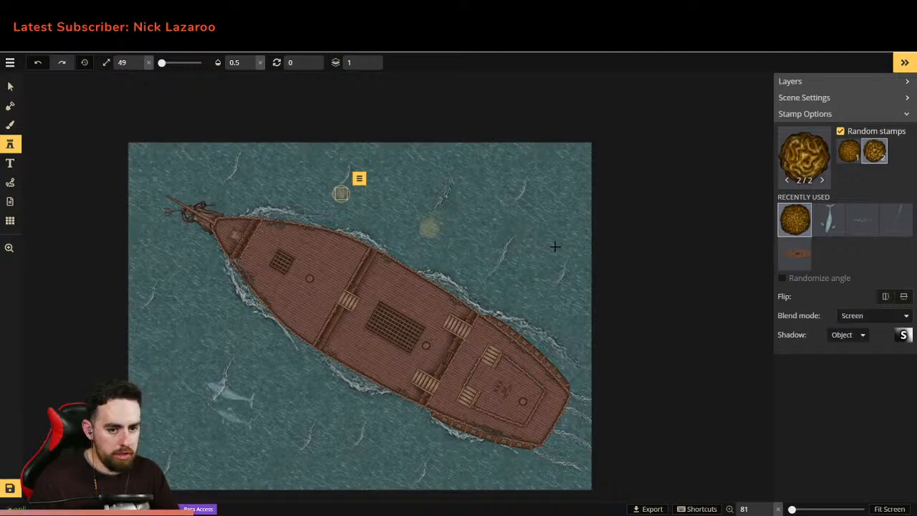
Step: Place two more brain corals, one in the water above the stern and one below the midship, both in Screen blend mode
click(506, 200)
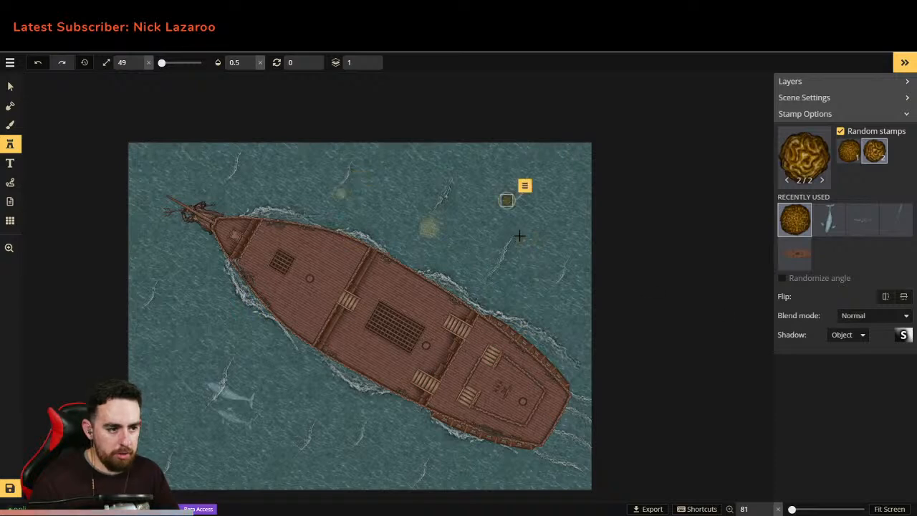
click(850, 315)
click(804, 430)
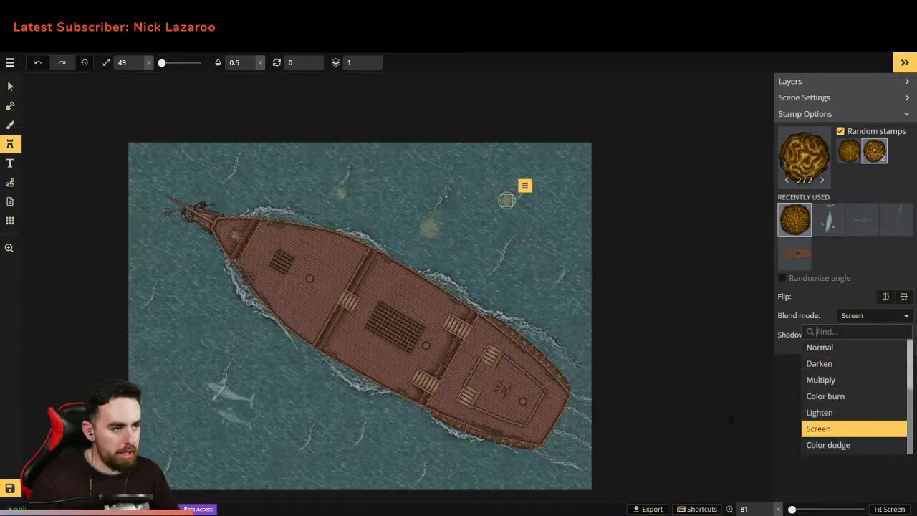
click(306, 452)
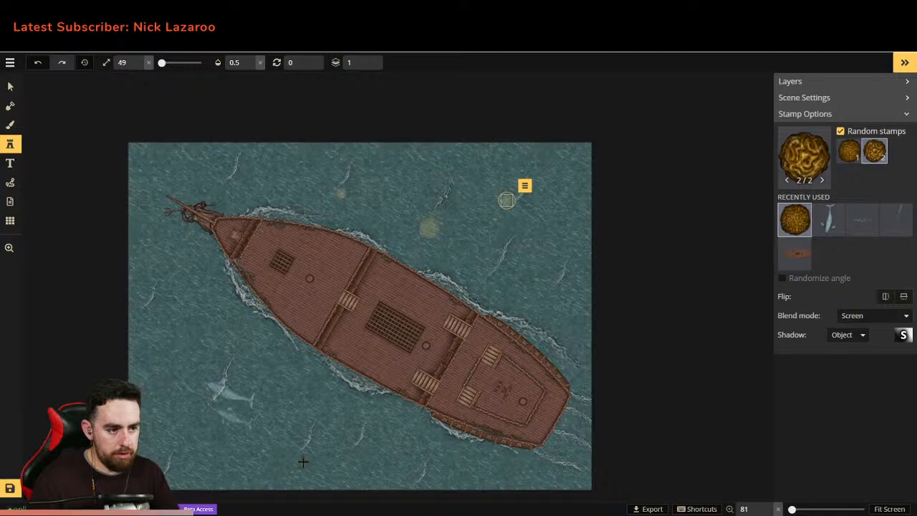
click(336, 449)
click(863, 316)
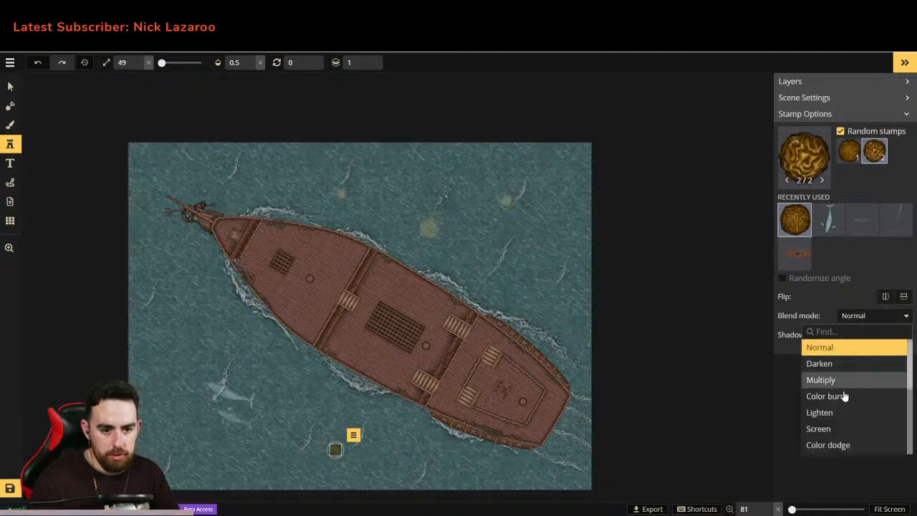
click(821, 429)
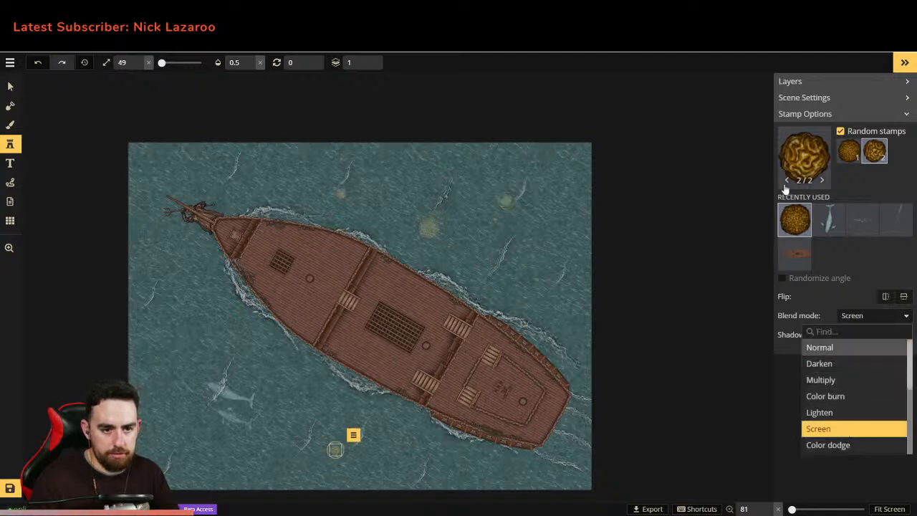
Step: Place variant 1 of the Sea Finger Coral stamp in the water between the bow and the dolphins, using Screen blend mode
click(801, 147)
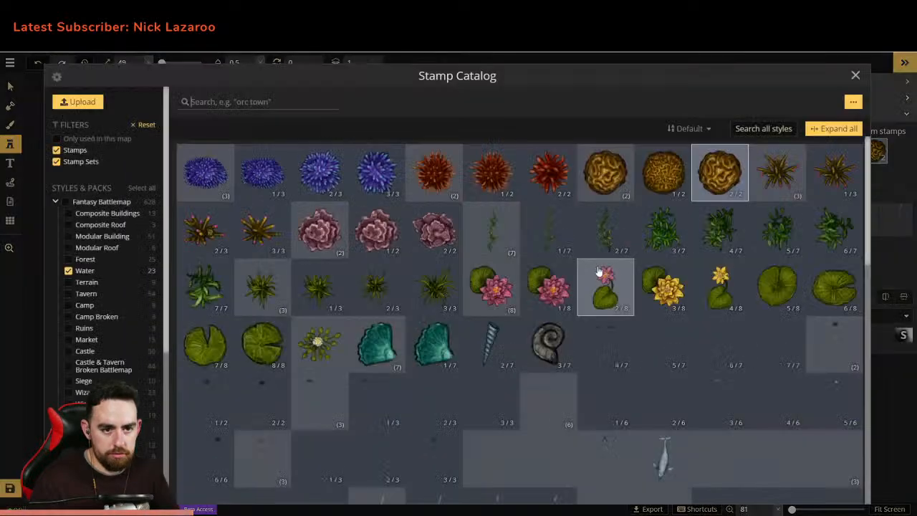
click(780, 171)
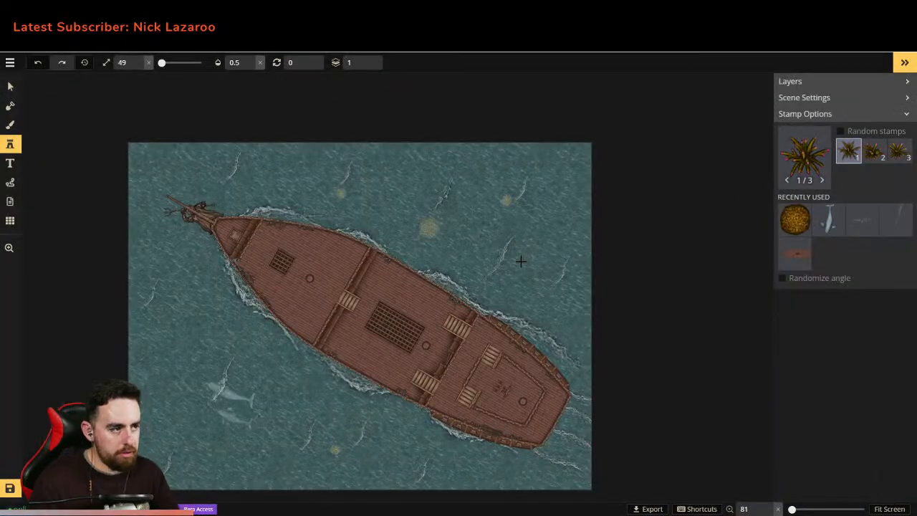
click(188, 320)
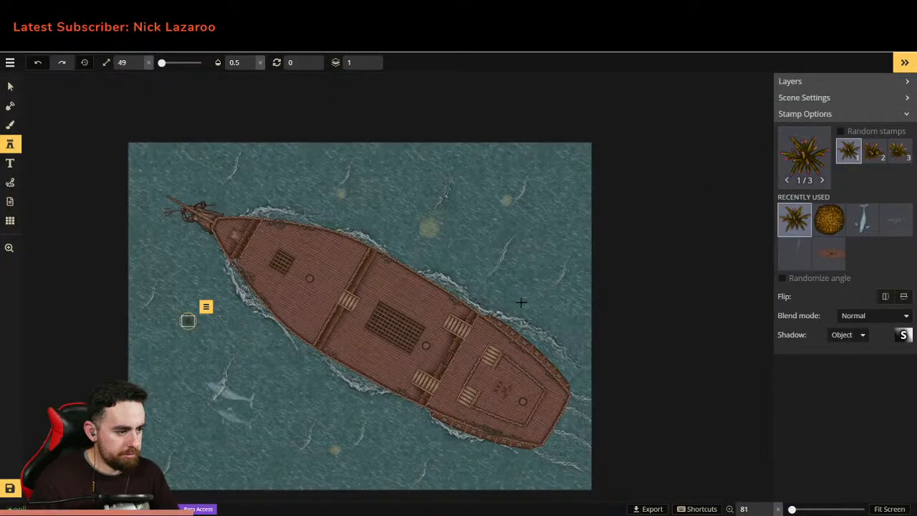
click(874, 315)
click(829, 429)
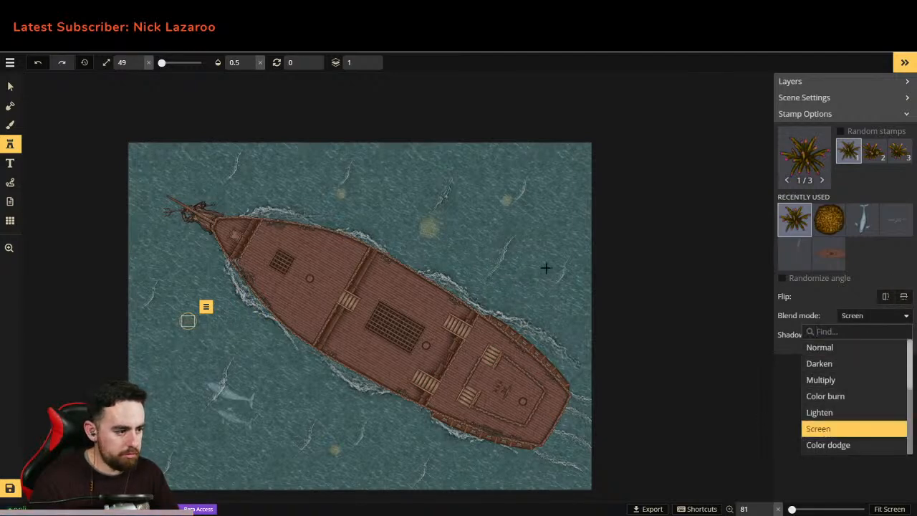
click(546, 268)
Step: Add finger corals beside the wave near the map's right edge and in the water below the dolphins, both in Screen blend mode
click(551, 268)
click(867, 315)
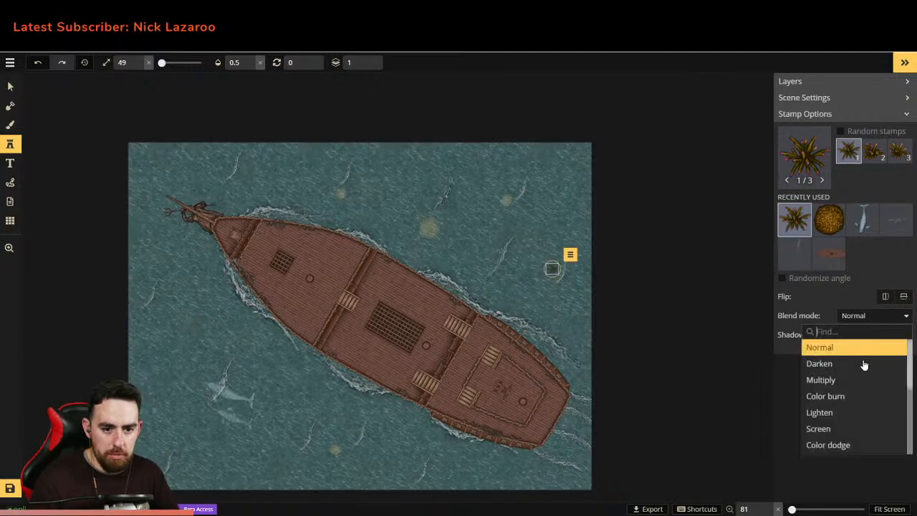
click(824, 428)
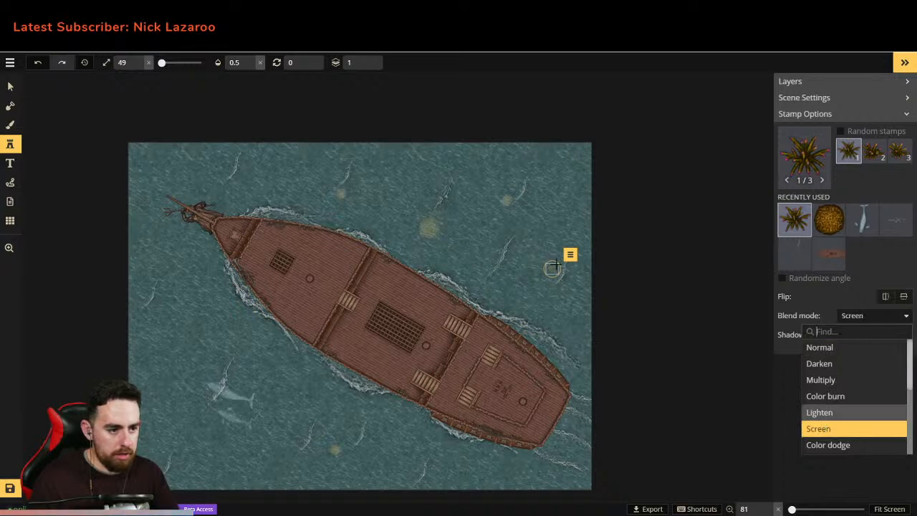
click(176, 431)
click(868, 316)
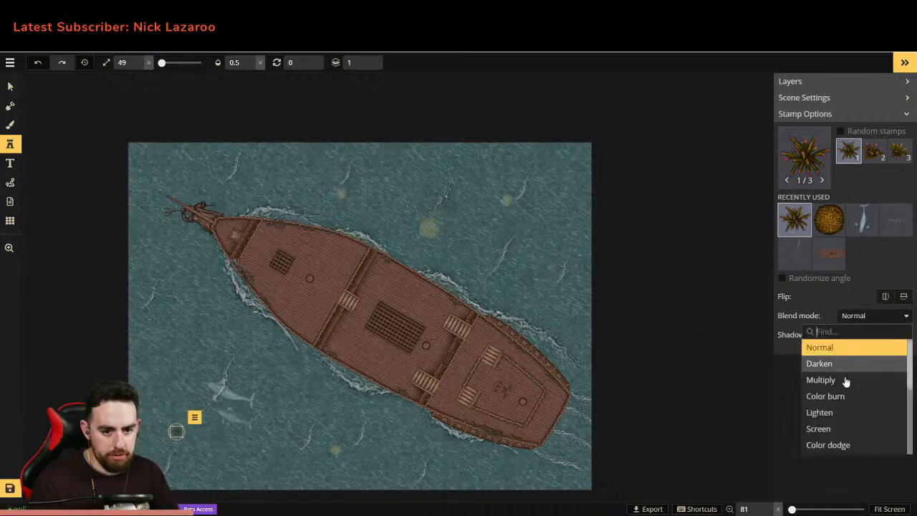
click(824, 429)
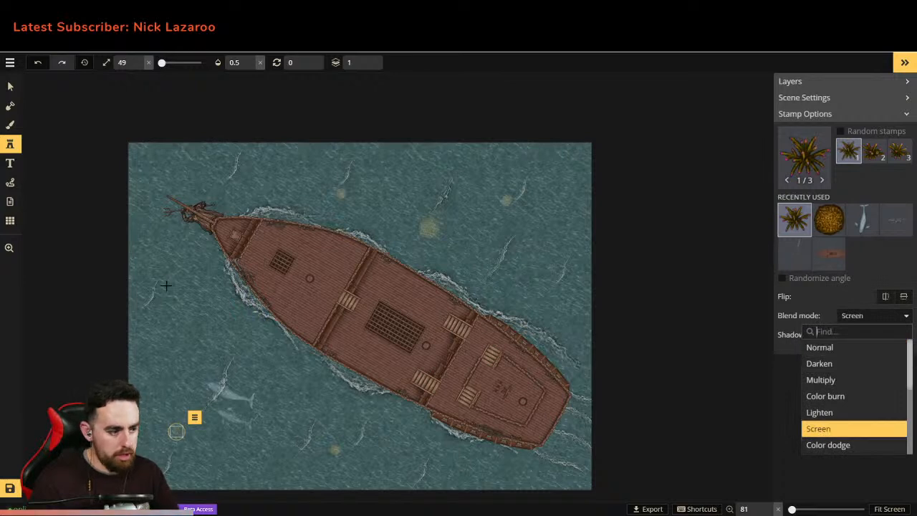
Step: Add finger corals near the middle of the map's top edge and in the water below the stern, both in Screen blend mode
click(402, 167)
click(844, 323)
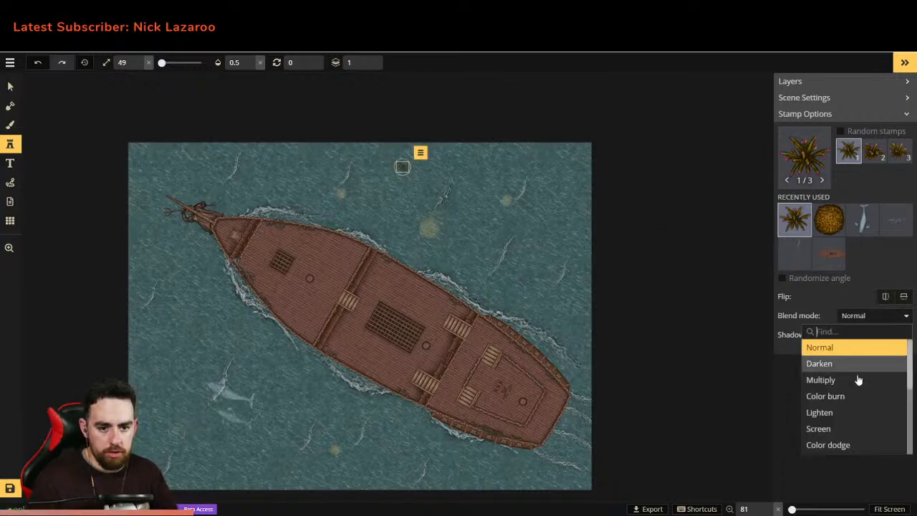
click(835, 429)
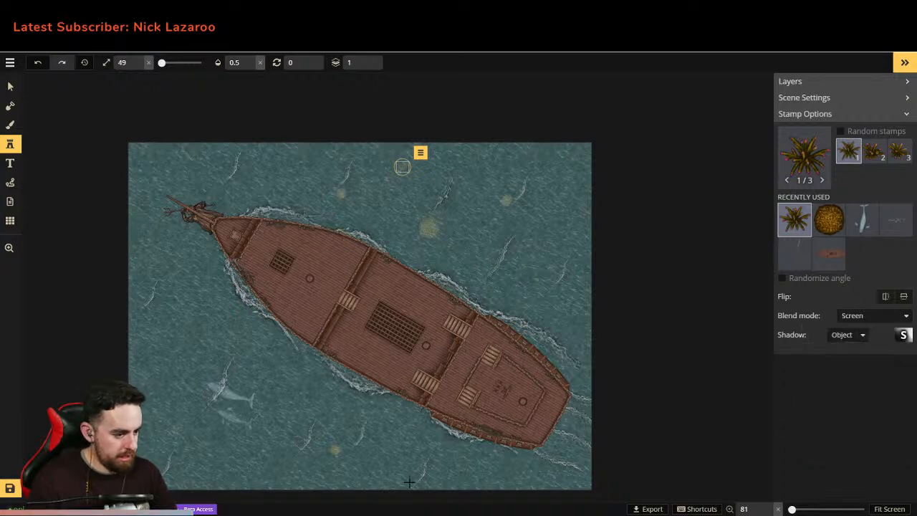
click(479, 473)
click(853, 315)
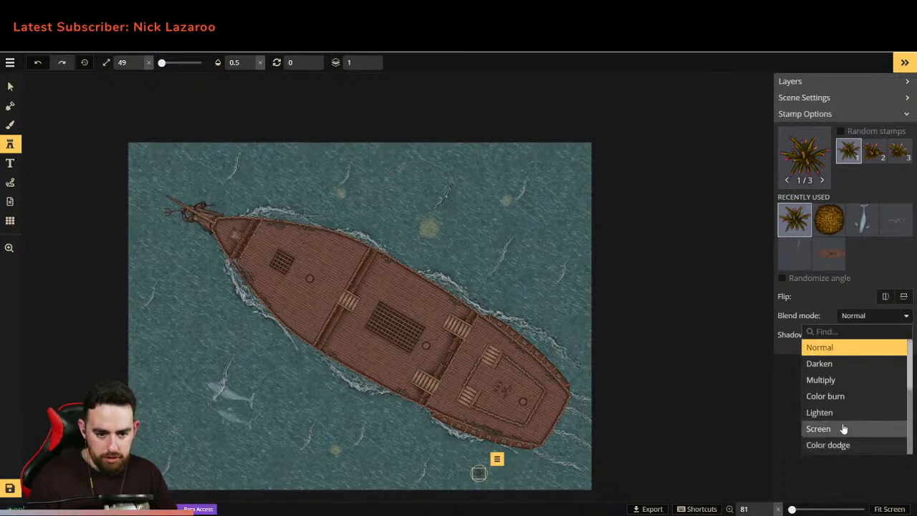
click(9, 85)
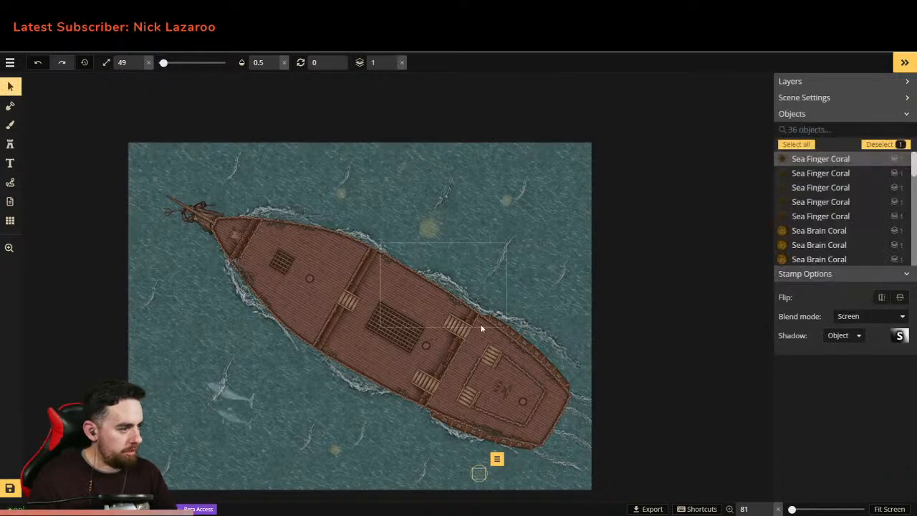
Step: Examine the submerged dolphins up close, along with the coral and waves between them and the bow
scroll(300, 413, up, 5)
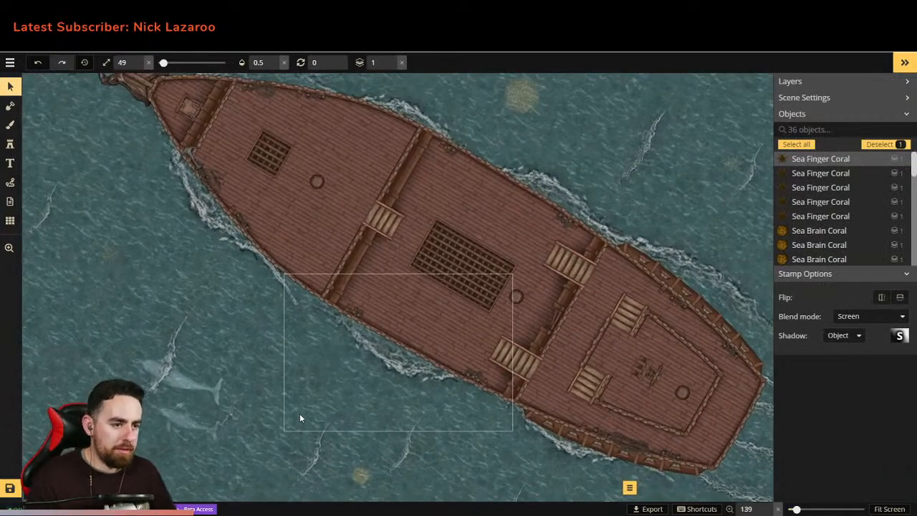
scroll(300, 413, up, 2)
drag(279, 374, 300, 281)
click(9, 247)
drag(276, 355, 442, 233)
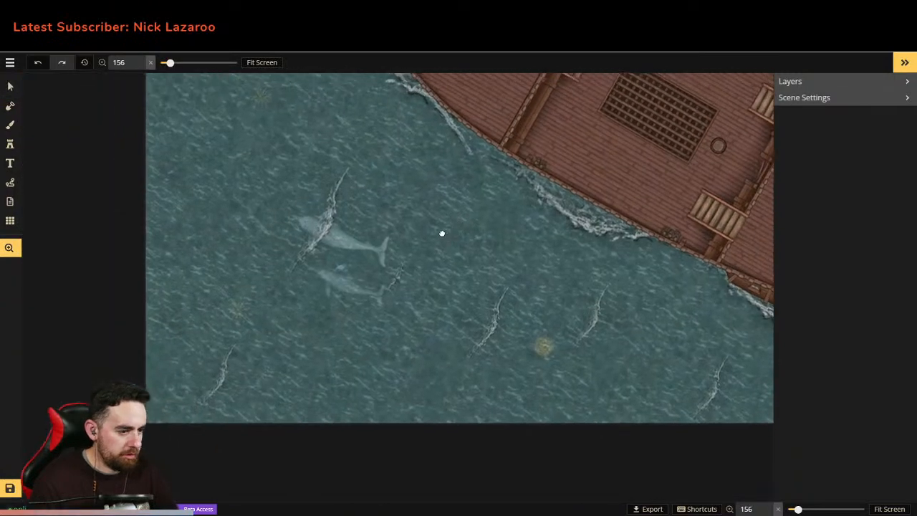
scroll(348, 239, up, 8)
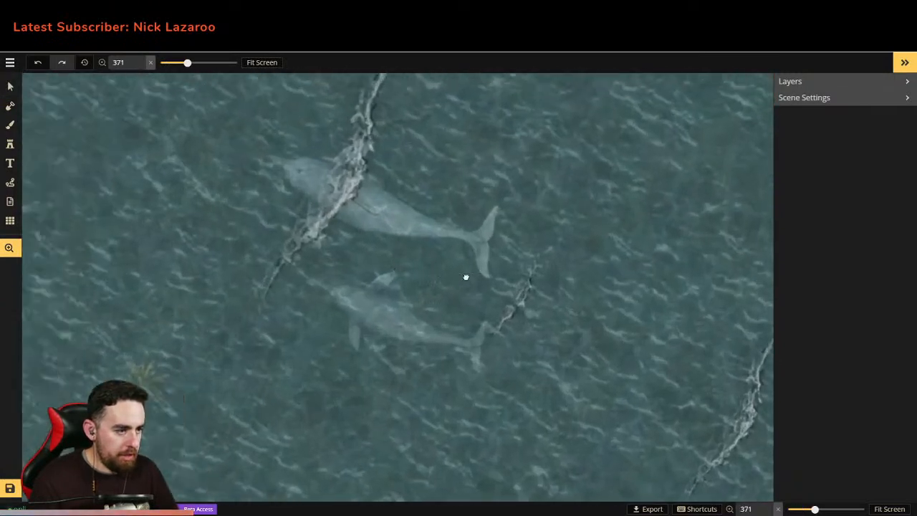
drag(432, 333, 395, 259)
scroll(348, 268, down, 2)
drag(236, 341, 257, 480)
drag(273, 150, 278, 387)
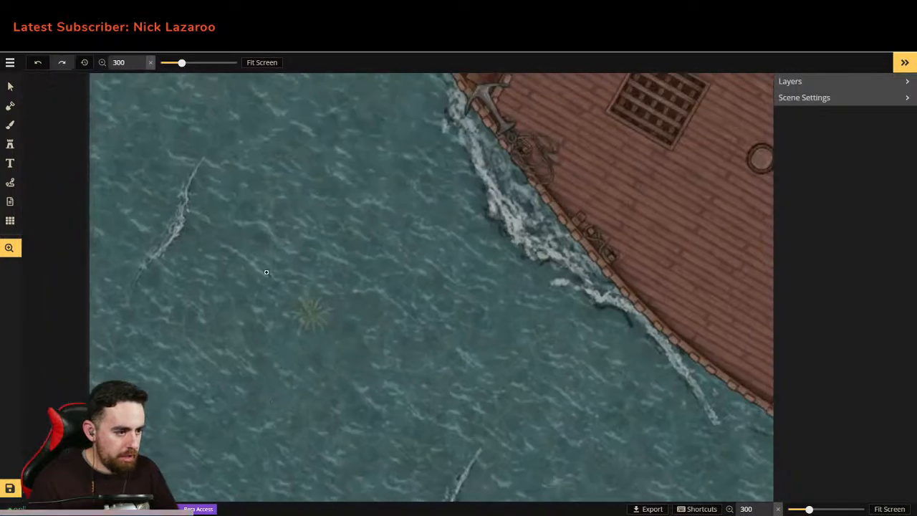
drag(265, 272, 241, 349)
scroll(261, 307, down, 5)
drag(261, 307, 207, 311)
drag(493, 204, 364, 220)
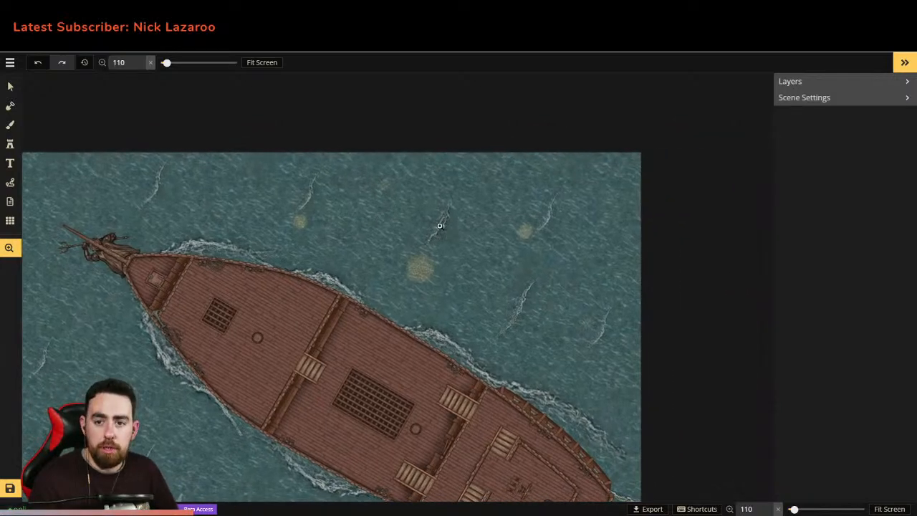
Step: Review the coral and waves in the water on both sides of the ship, ending with an overview of the map
scroll(440, 226, up, 2)
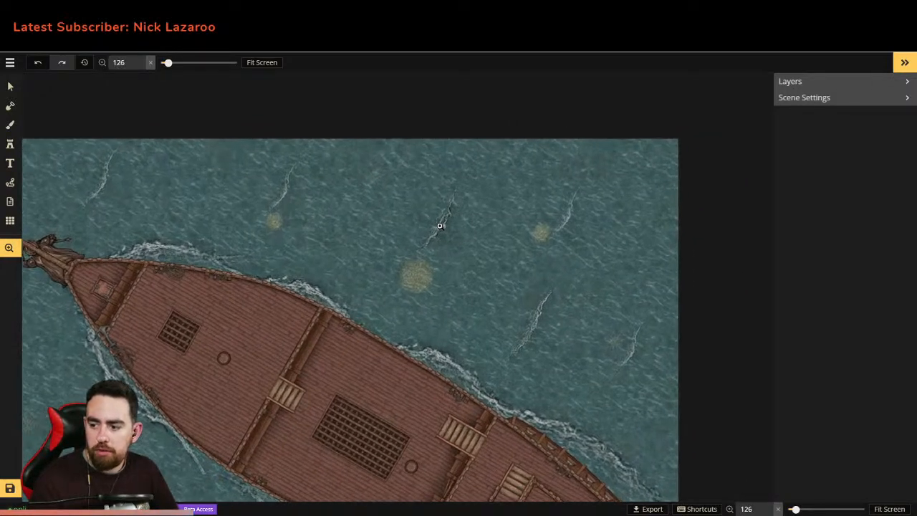
scroll(455, 233, up, 3)
drag(508, 236, 447, 74)
drag(533, 430, 632, 117)
drag(380, 232, 411, 387)
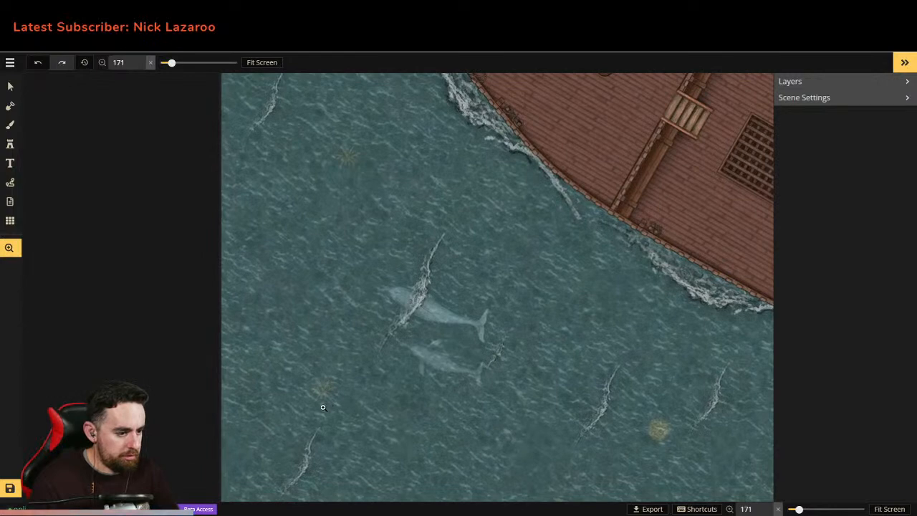
drag(317, 245, 332, 396)
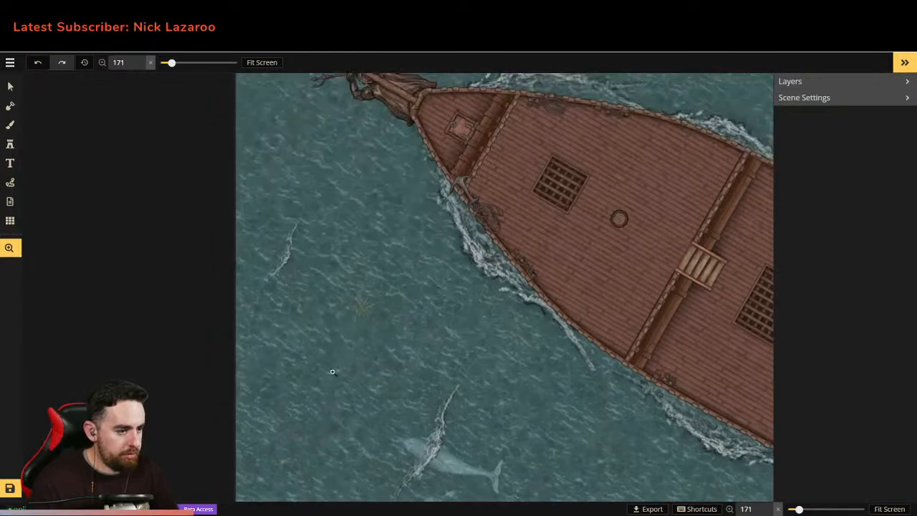
drag(341, 157, 284, 338)
drag(543, 277, 253, 264)
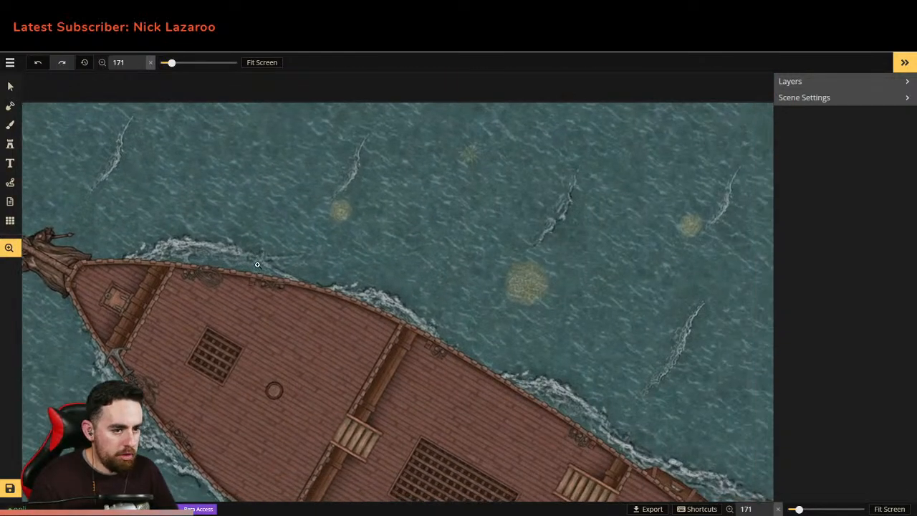
drag(569, 336, 365, 270)
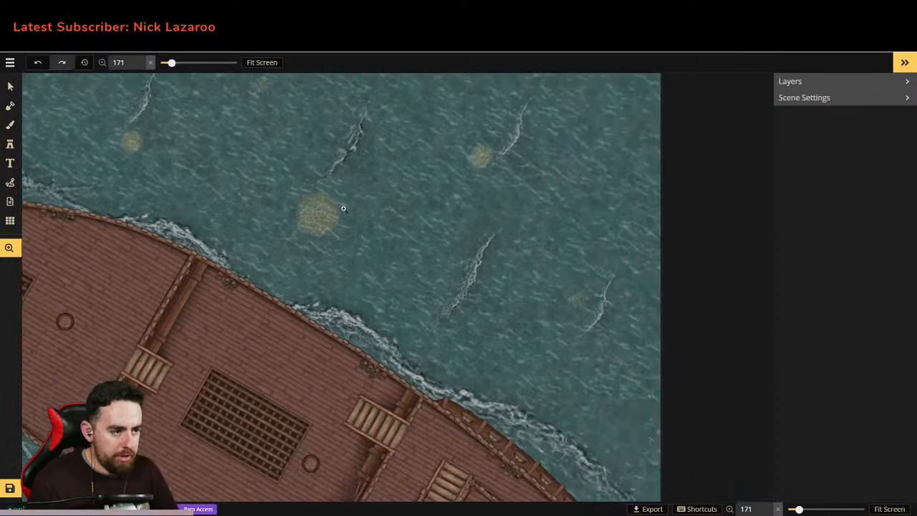
scroll(348, 225, down, 5)
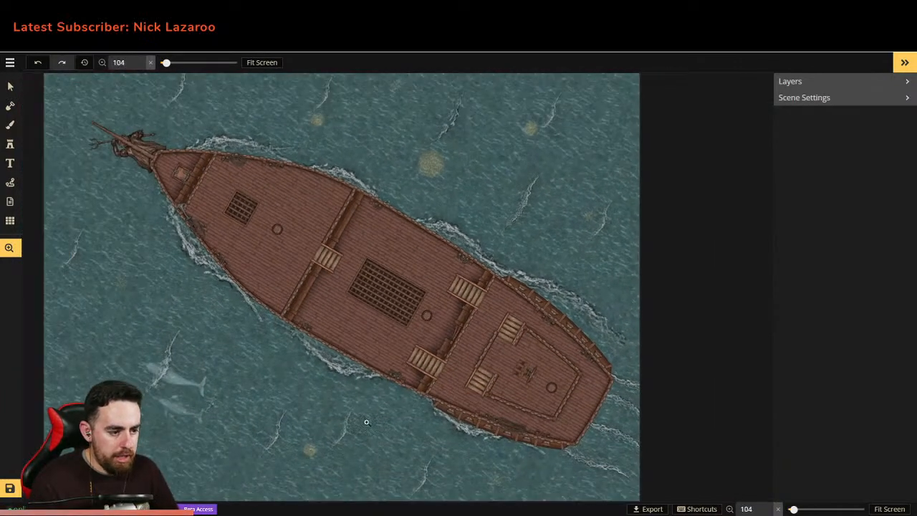
drag(367, 421, 429, 308)
scroll(367, 333, down, 1)
drag(334, 293, 347, 387)
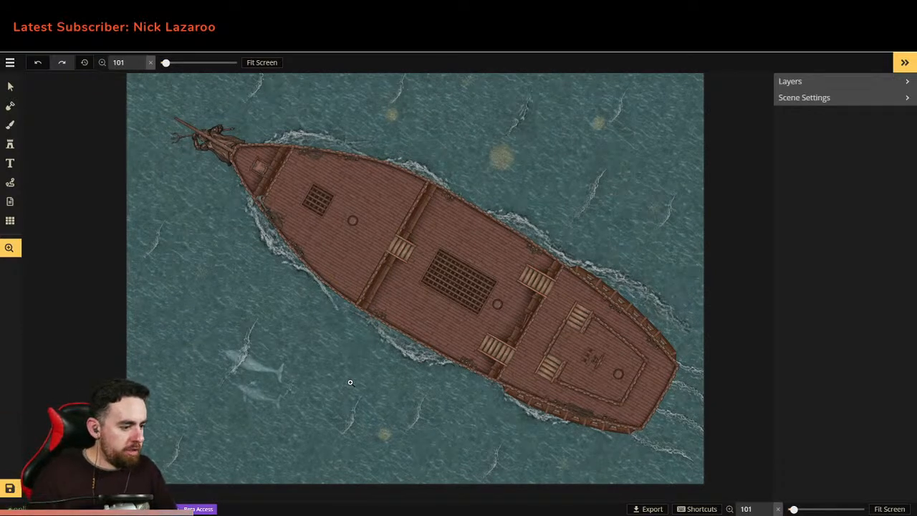
drag(401, 358, 389, 330)
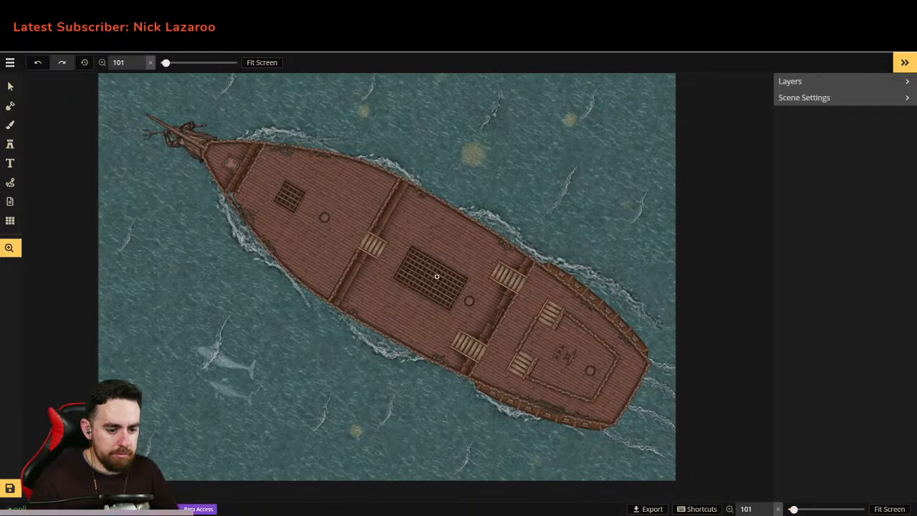
Step: Place the rowboat with oars, Boats variant 2/2, over the ship's forward hull at size 165 and set its opacity to 1
click(11, 144)
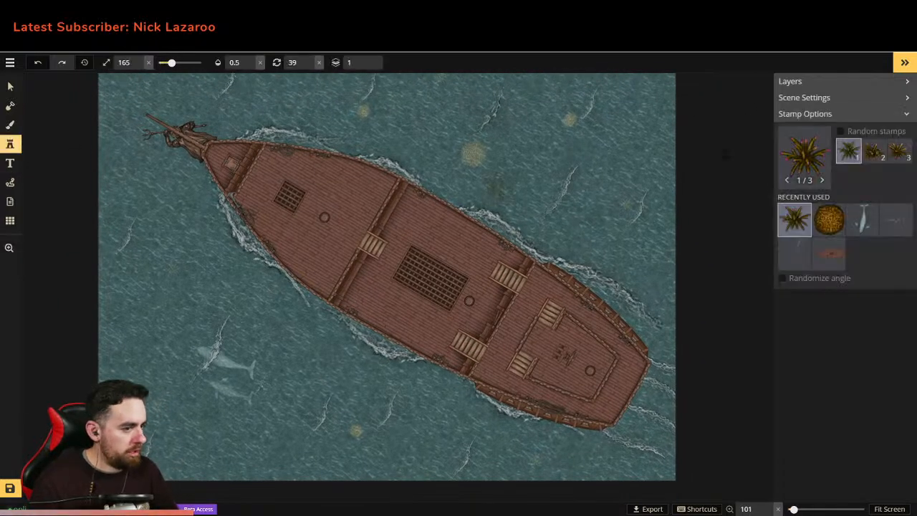
click(807, 150)
scroll(662, 316, down, 5)
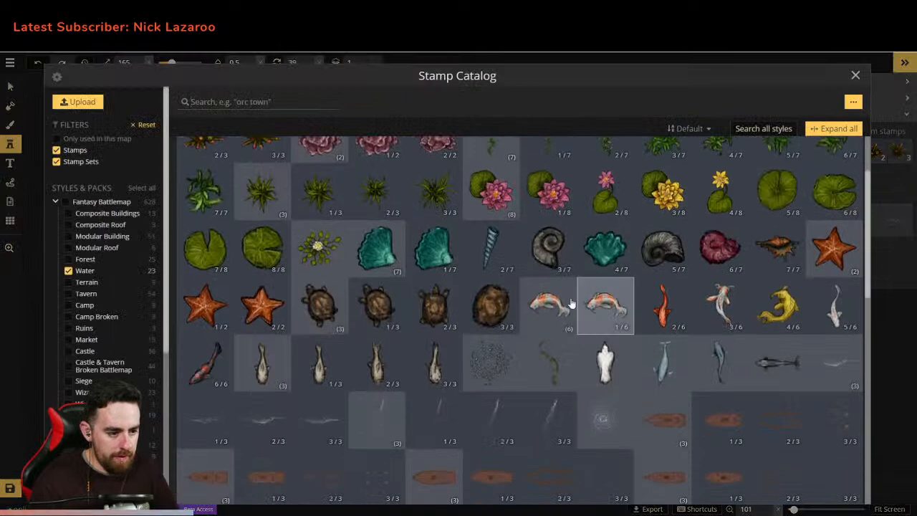
scroll(341, 266, up, 3)
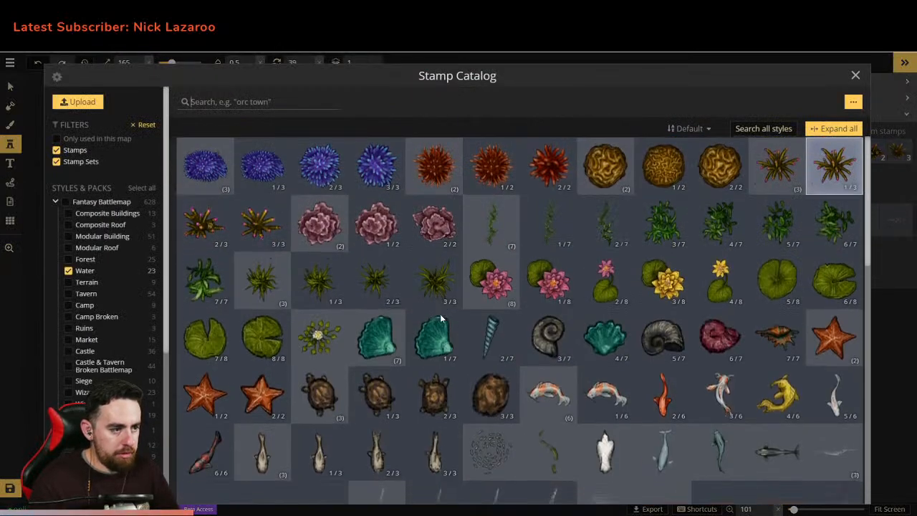
scroll(466, 315, down, 5)
scroll(620, 289, down, 6)
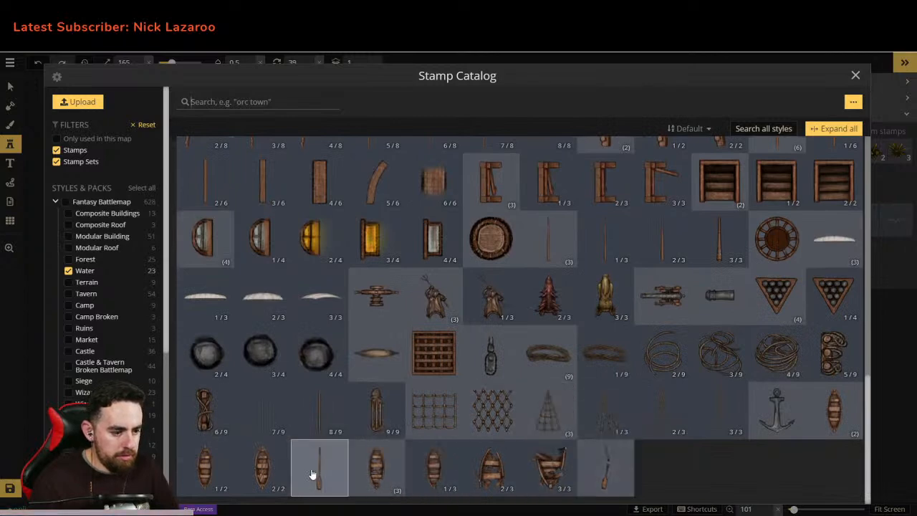
click(262, 467)
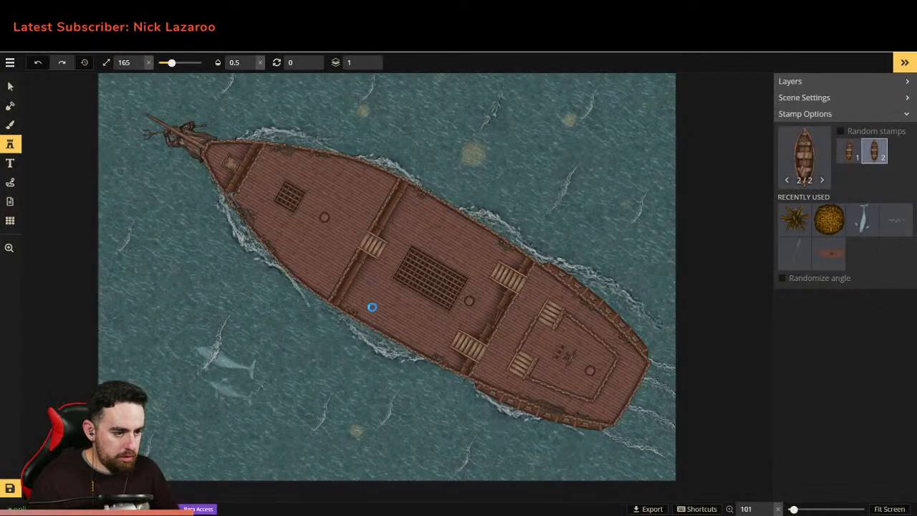
click(320, 318)
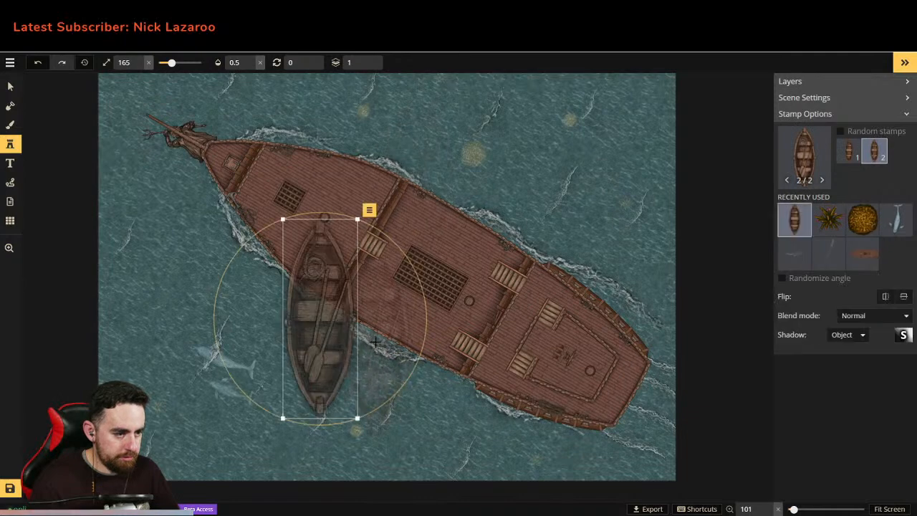
click(244, 63)
drag(239, 99, 287, 98)
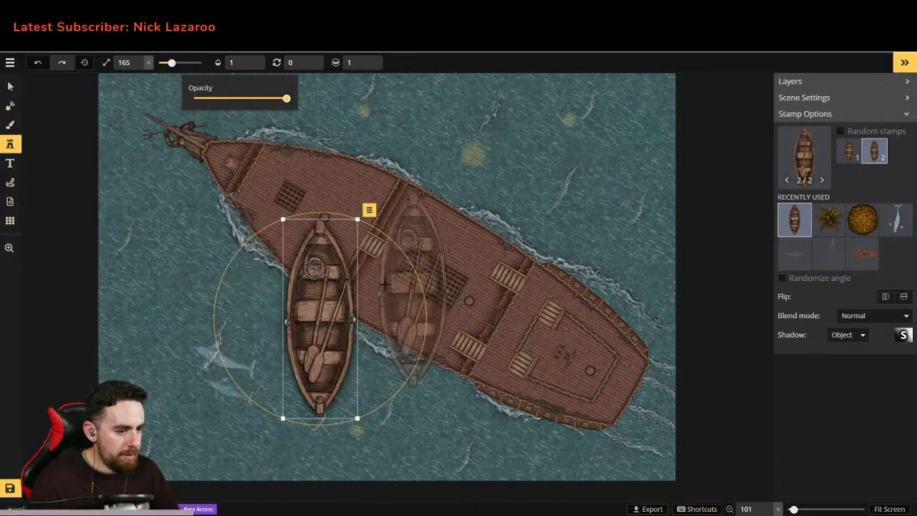
Step: Move the boat to the ship's stern, rotate it to 203 and shrink it to size 41
click(8, 87)
drag(415, 273, 332, 213)
drag(426, 244, 586, 354)
drag(636, 400, 643, 455)
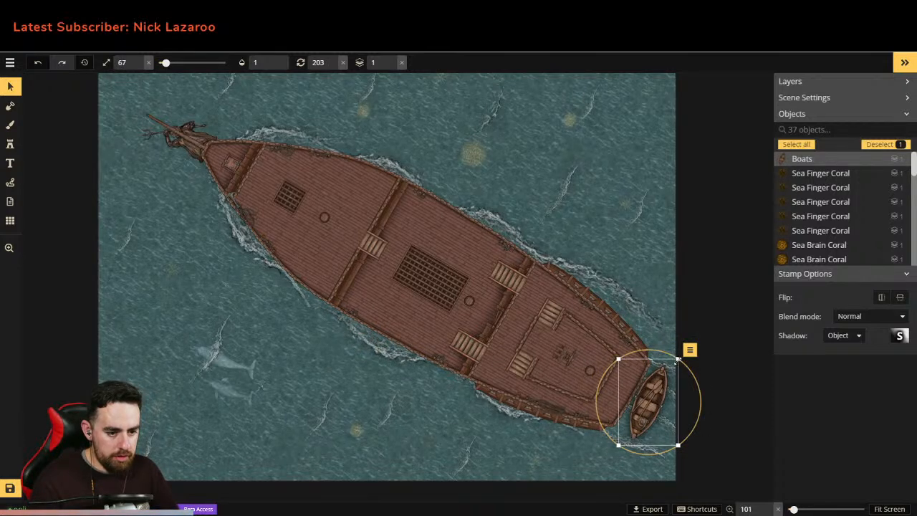
Step: Move the boat down to layer 0, beneath the galleon
right_click(641, 394)
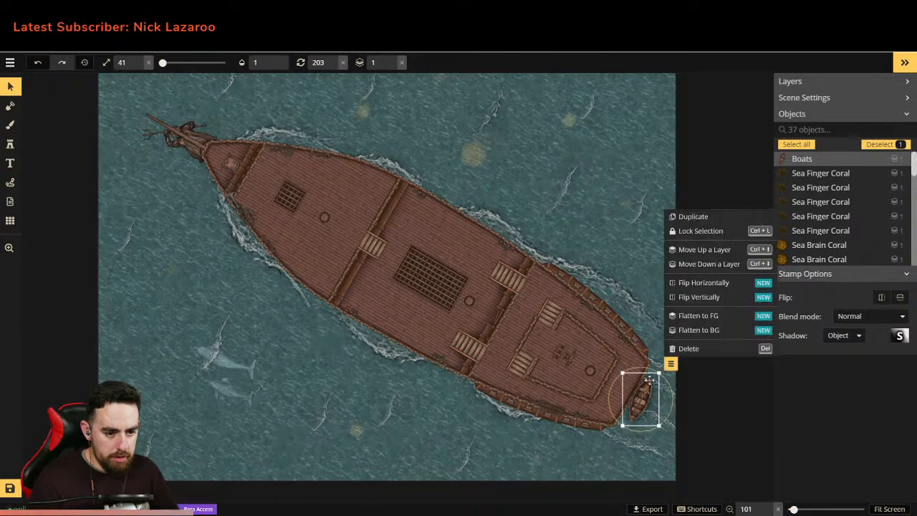
click(711, 267)
click(653, 417)
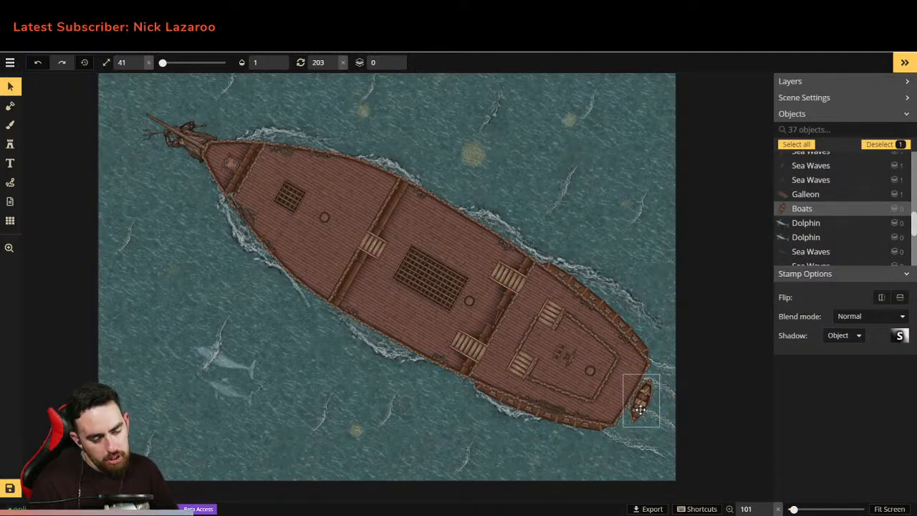
Step: Rotate the boat to 209 and tuck it partly under the edge of the ship's stern
click(640, 410)
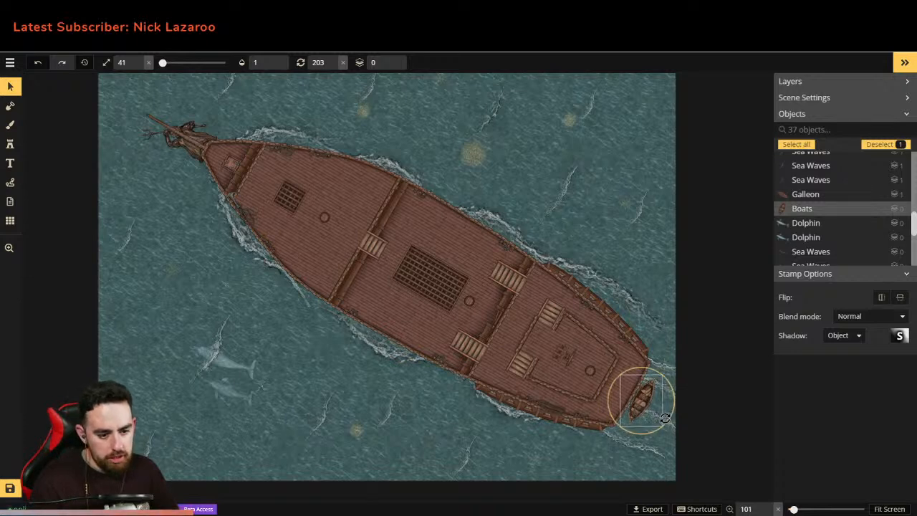
drag(643, 409, 637, 408)
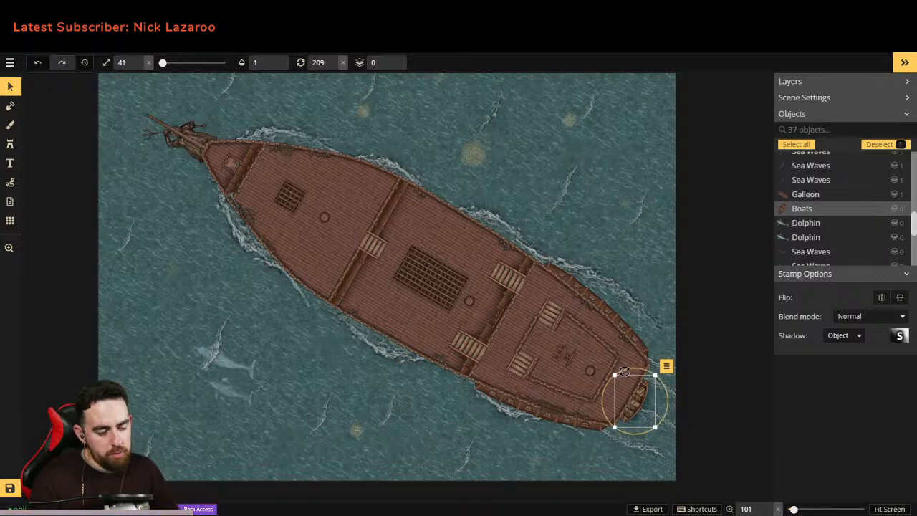
drag(637, 402, 636, 408)
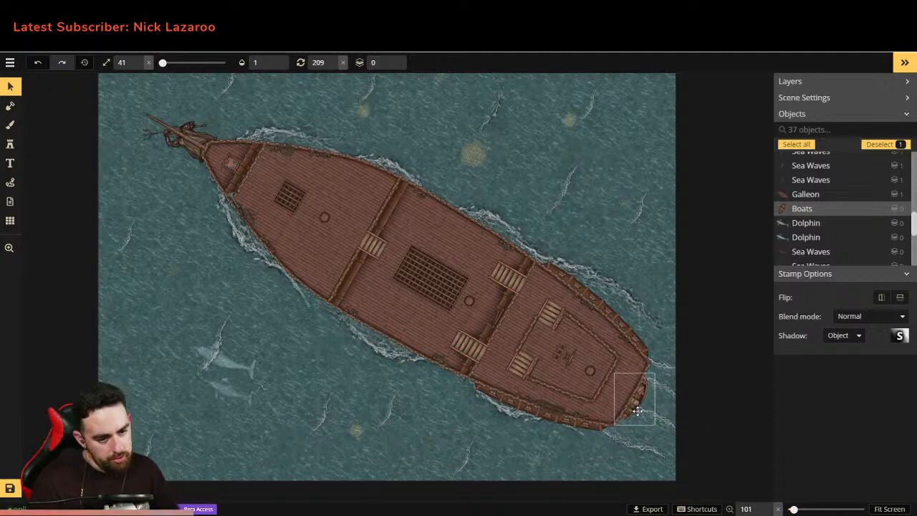
drag(639, 410, 636, 409)
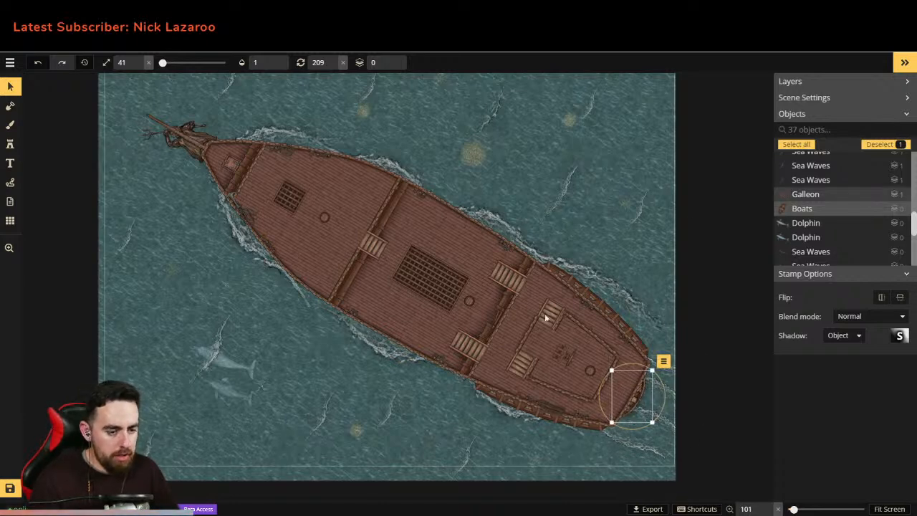
Step: Place a half cannon stamp from the Water set on the lower side of the forward hull, rotated to 308
click(10, 143)
click(804, 179)
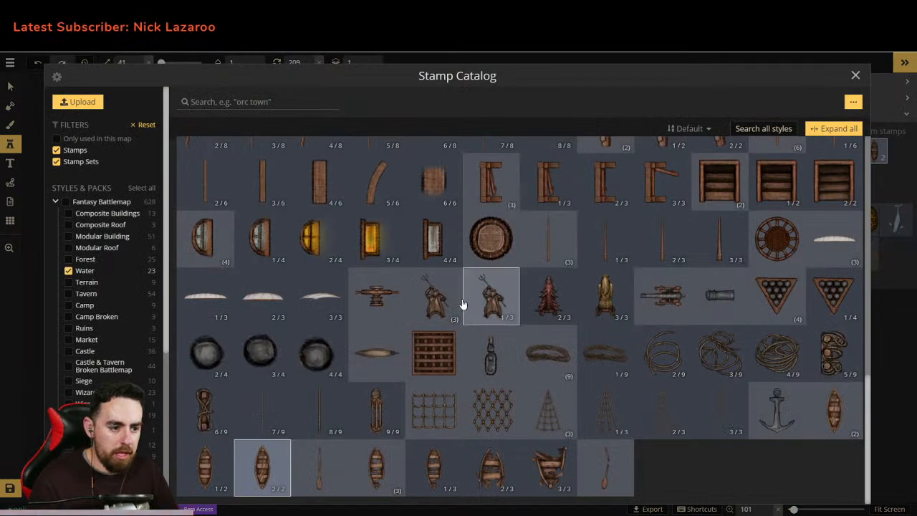
scroll(427, 357, up, 1)
scroll(427, 357, down, 1)
click(719, 271)
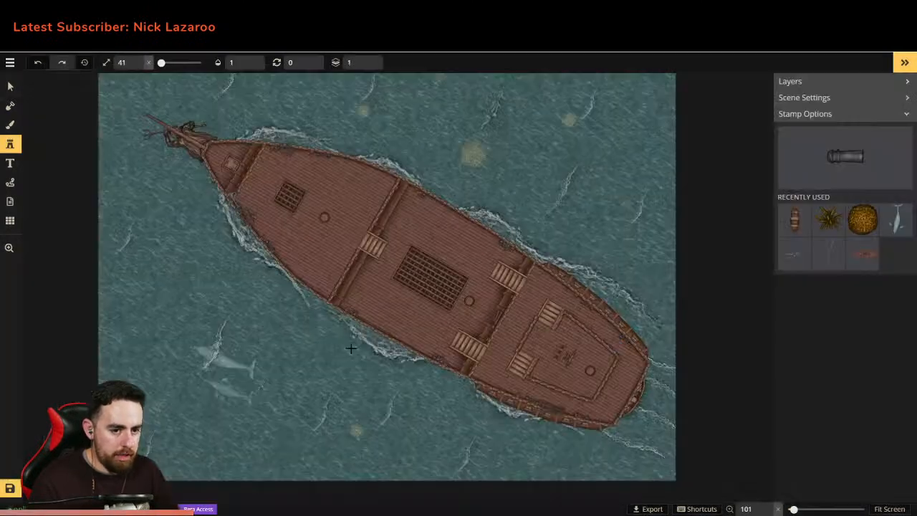
scroll(281, 277, up, 5)
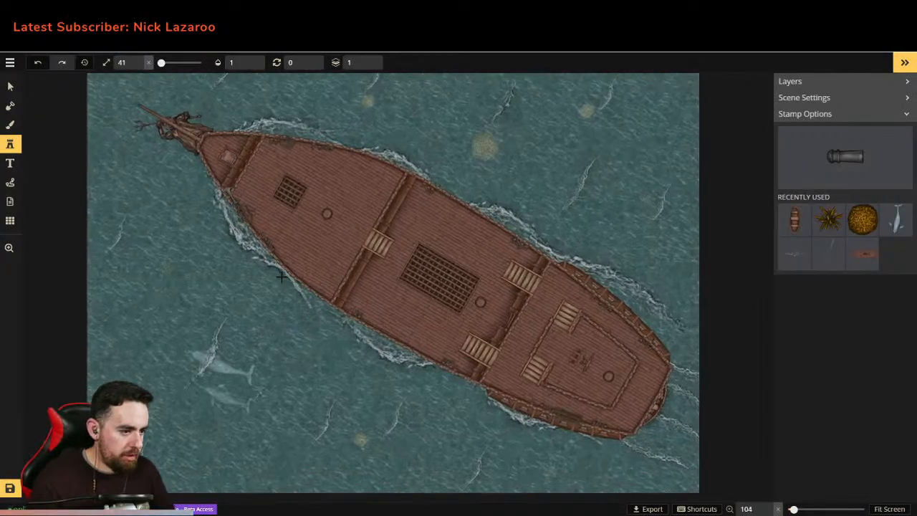
click(297, 290)
mouse_move(315, 289)
mouse_down()
mouse_move(309, 275)
mouse_move(304, 288)
mouse_up()
click(303, 288)
Step: Move the half cannon down a layer, enlarge it to size 65 and let its barrel protrude from beneath the hull
click(341, 266)
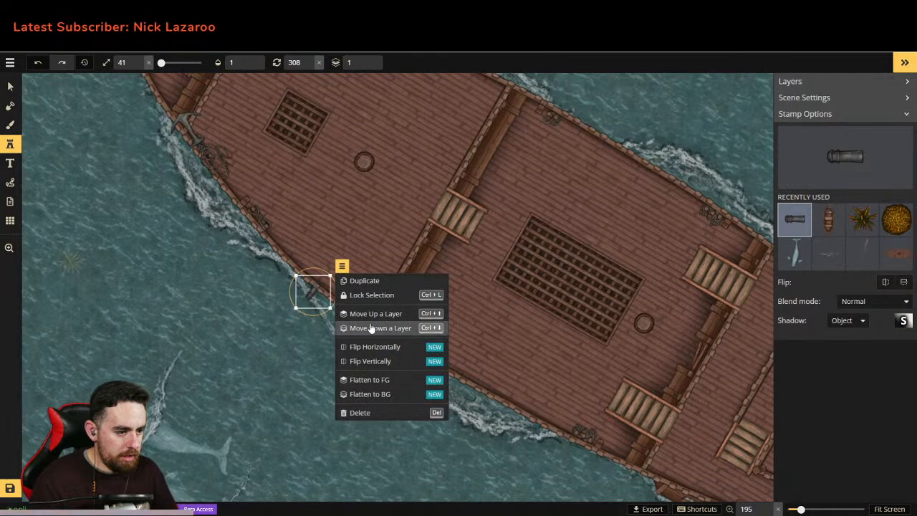
click(312, 285)
drag(319, 286, 330, 320)
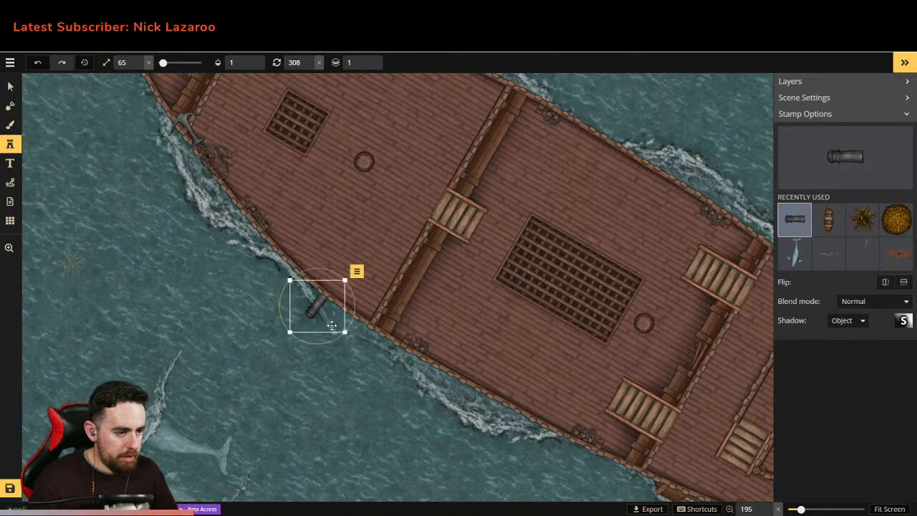
Step: Paste three copies of the half cannon along the lower hull toward the stern, rotating the one nearest the stern to 300
scroll(426, 375, down, 3)
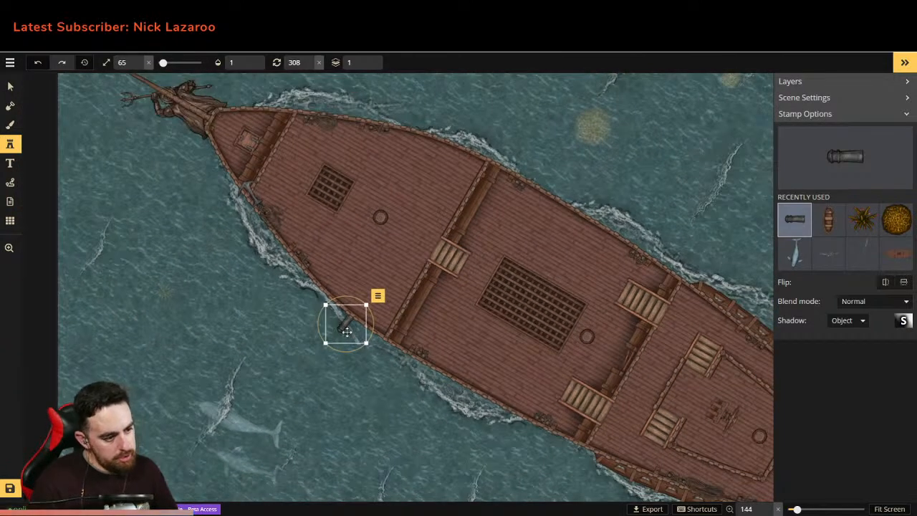
key(ctrl+v)
drag(354, 335, 442, 385)
key(ctrl+v)
key(ctrl+v)
drag(502, 418, 545, 445)
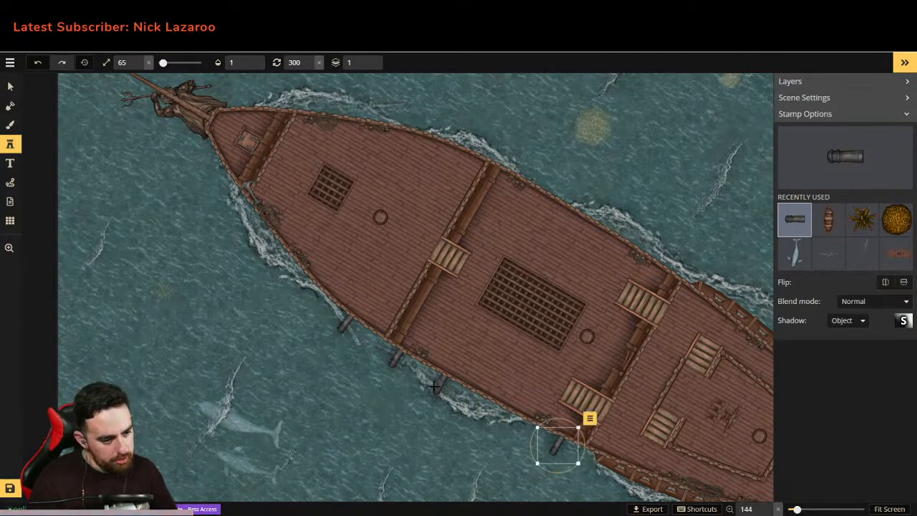
Step: Shift the two middle half cannons toward the stern to even out the spacing of the row
click(10, 86)
click(451, 395)
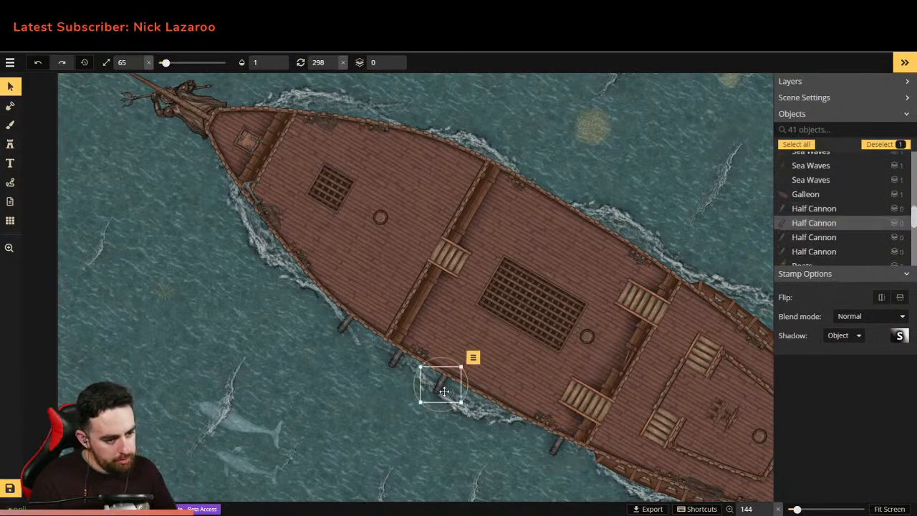
drag(454, 398, 489, 410)
mouse_move(406, 369)
mouse_down()
mouse_move(403, 361)
mouse_move(410, 368)
mouse_up()
click(398, 358)
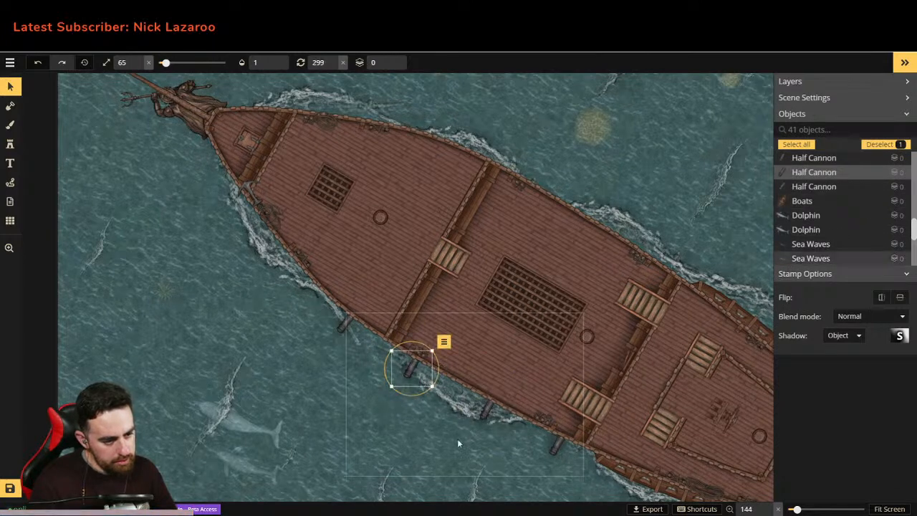
scroll(452, 426, down, 3)
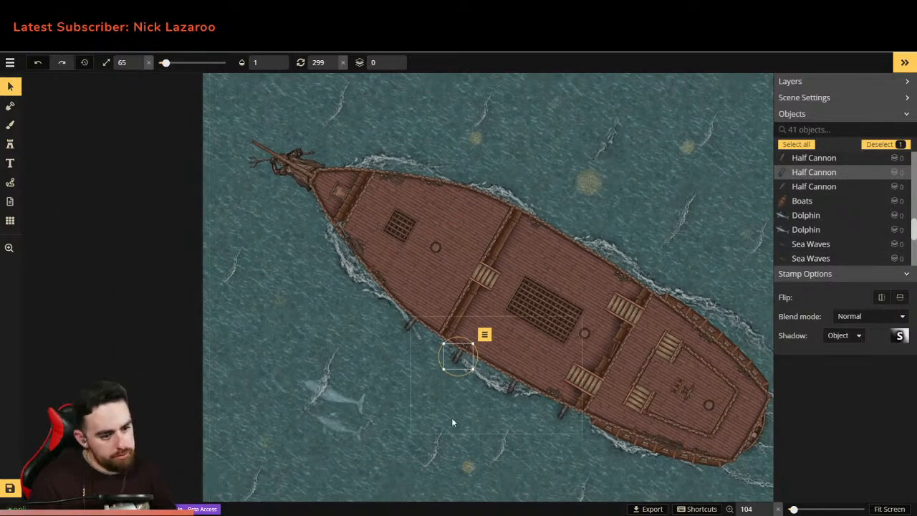
click(9, 248)
drag(370, 372, 296, 341)
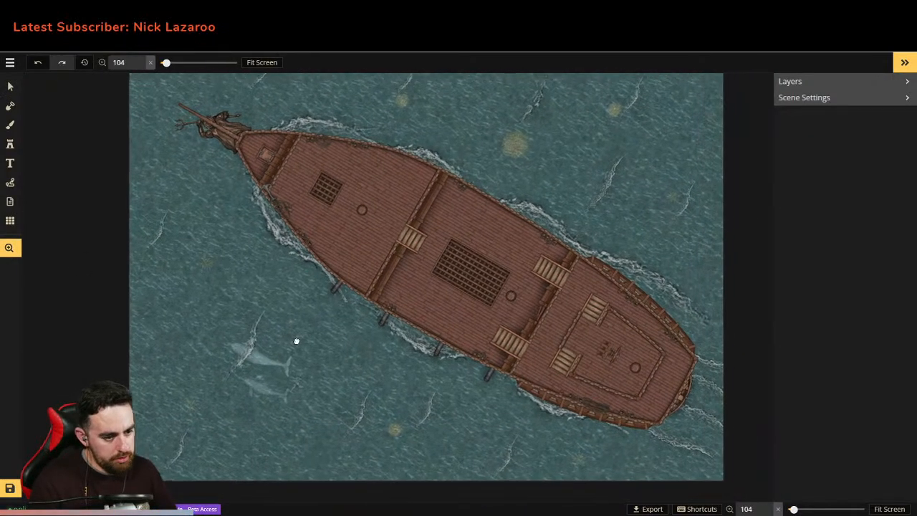
drag(348, 324, 385, 351)
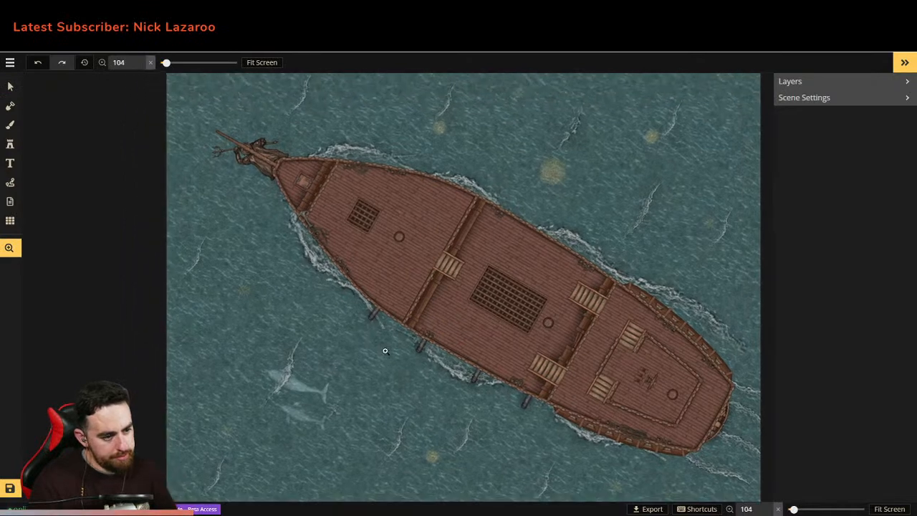
click(3, 86)
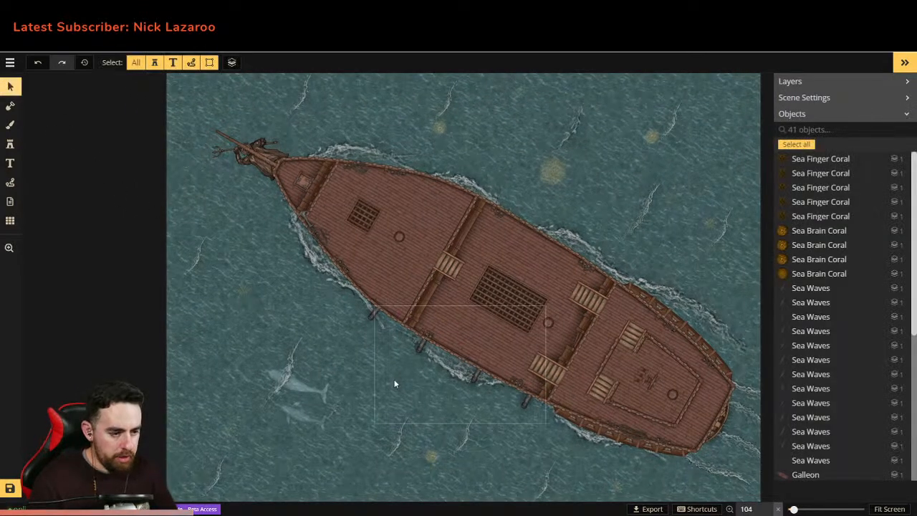
scroll(471, 395, up, 4)
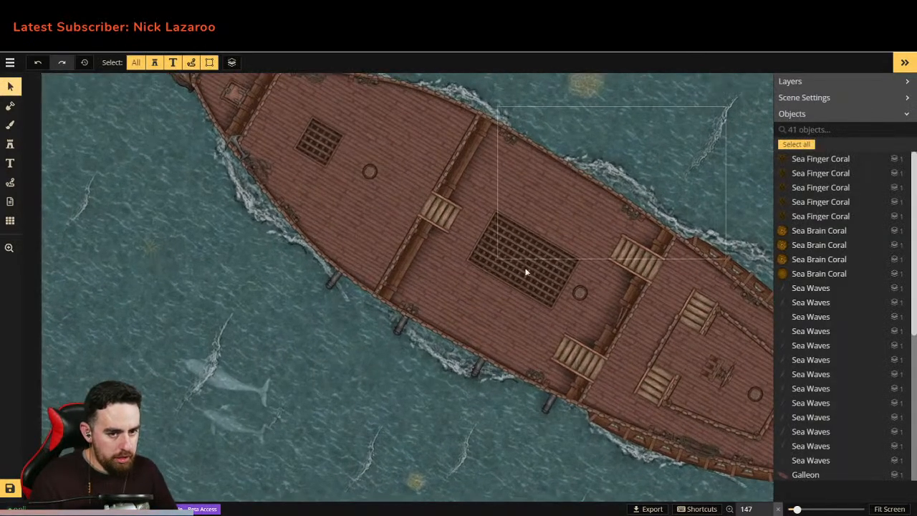
Step: Try out the second galleon overlay stamp from the Water set across the ship, rotated to 104, and remove it
click(10, 144)
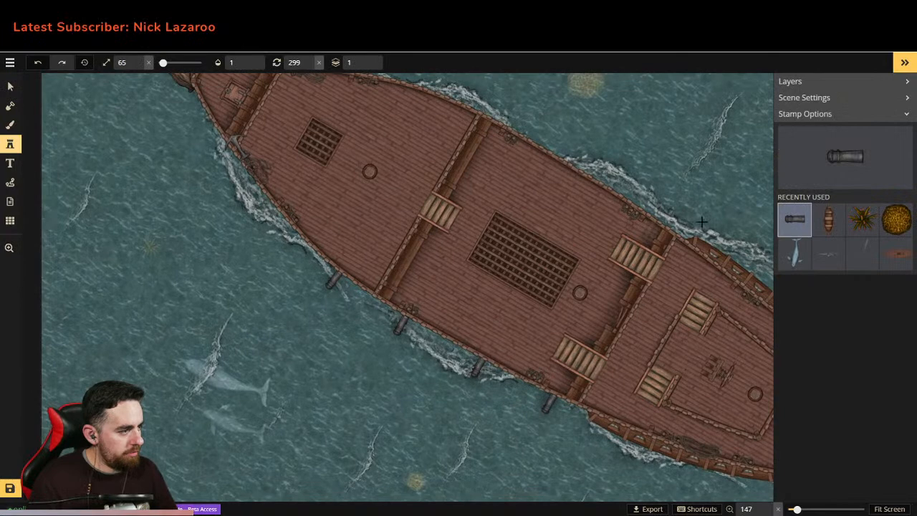
click(820, 163)
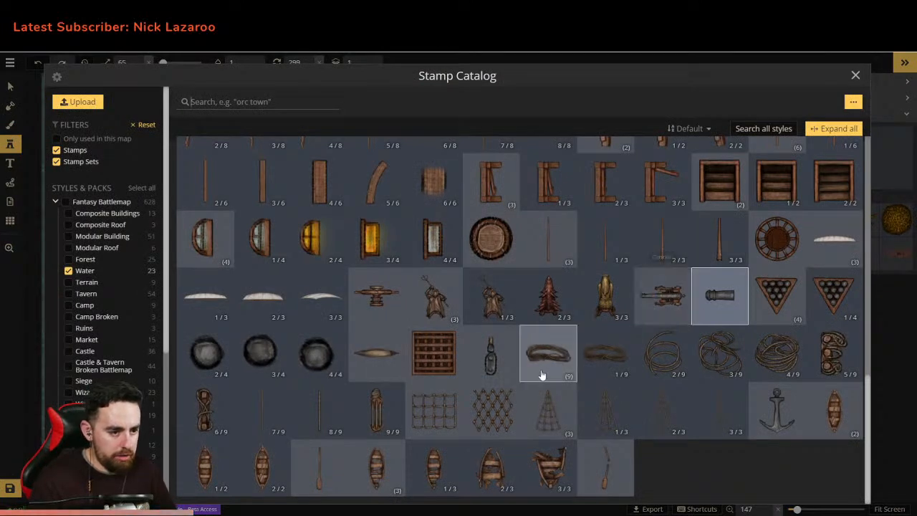
scroll(635, 240, up, 10)
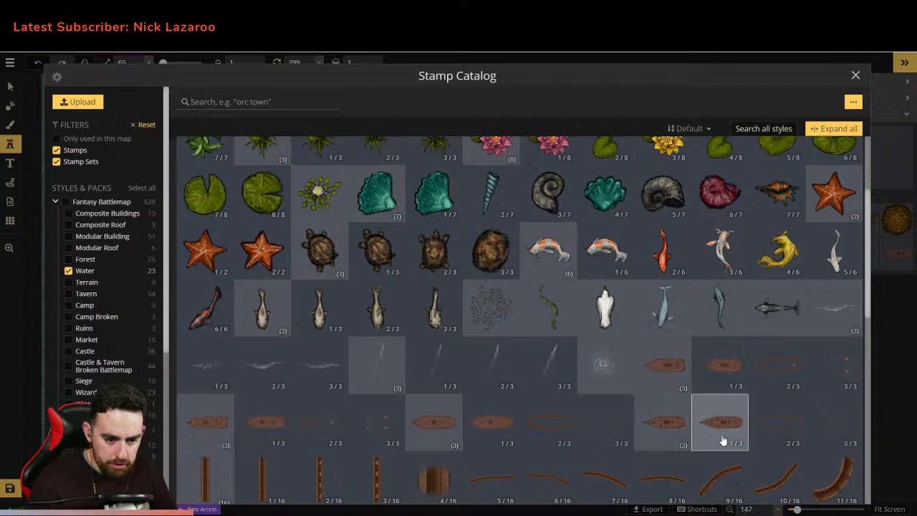
click(774, 428)
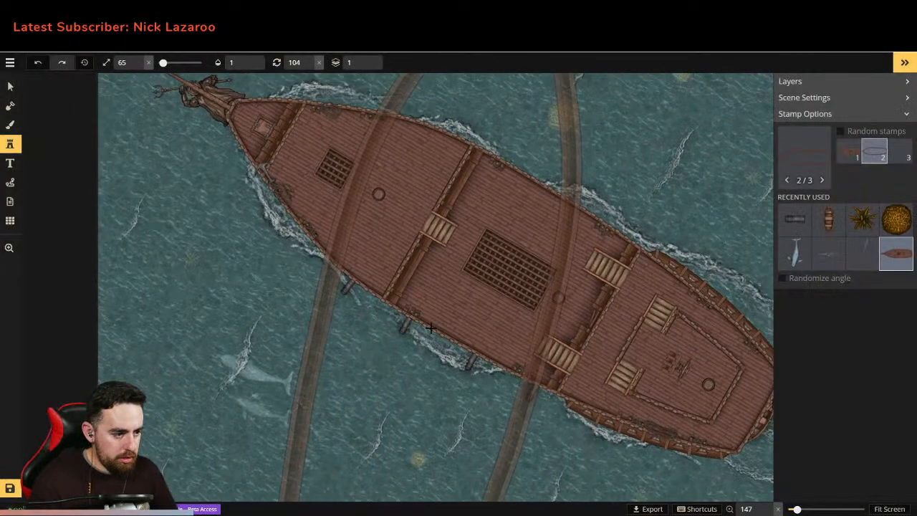
scroll(430, 327, down, 2)
click(430, 327)
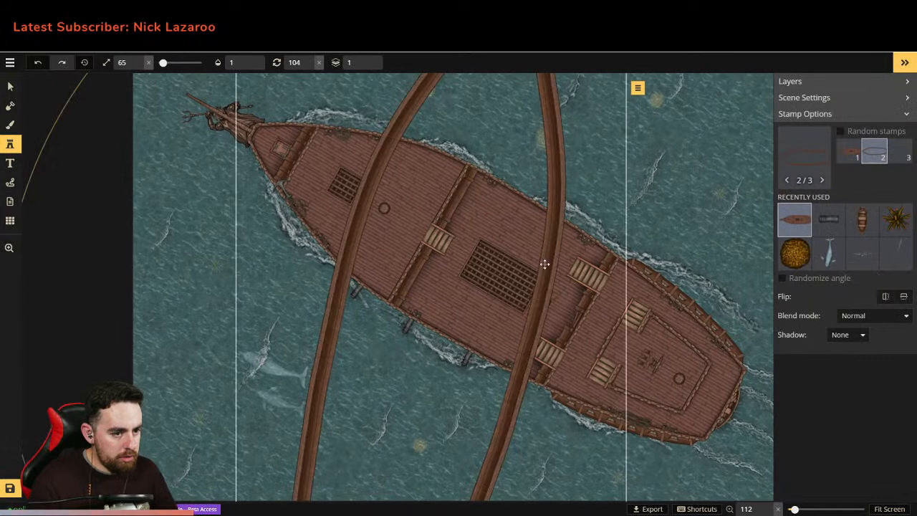
scroll(461, 269, down, 1)
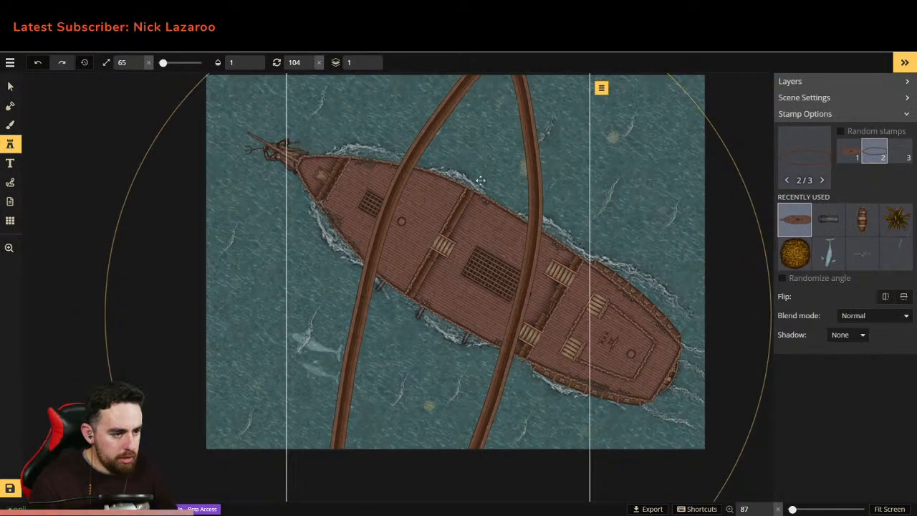
drag(417, 371, 344, 351)
key(Delete)
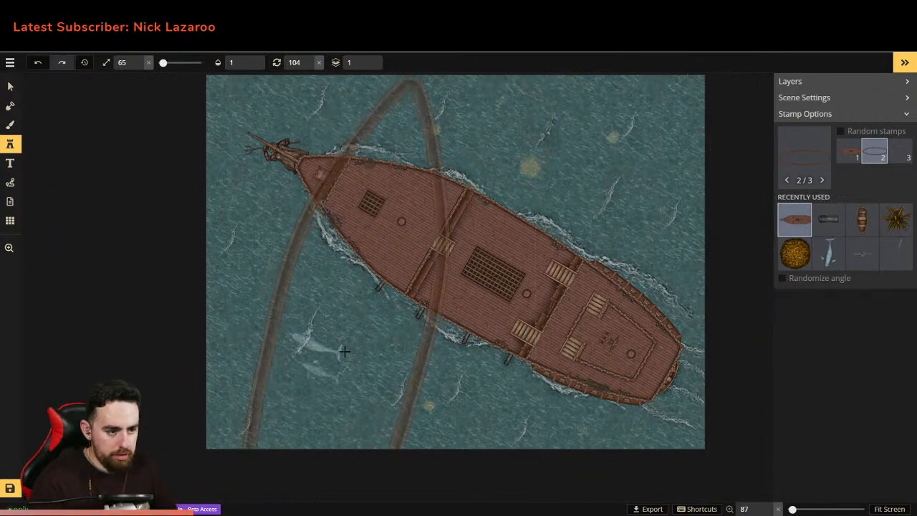
Step: Place a whirlpool stamp from the Water set in the sea below the ship and set its blend mode to Screen
click(804, 152)
scroll(645, 314, down, 2)
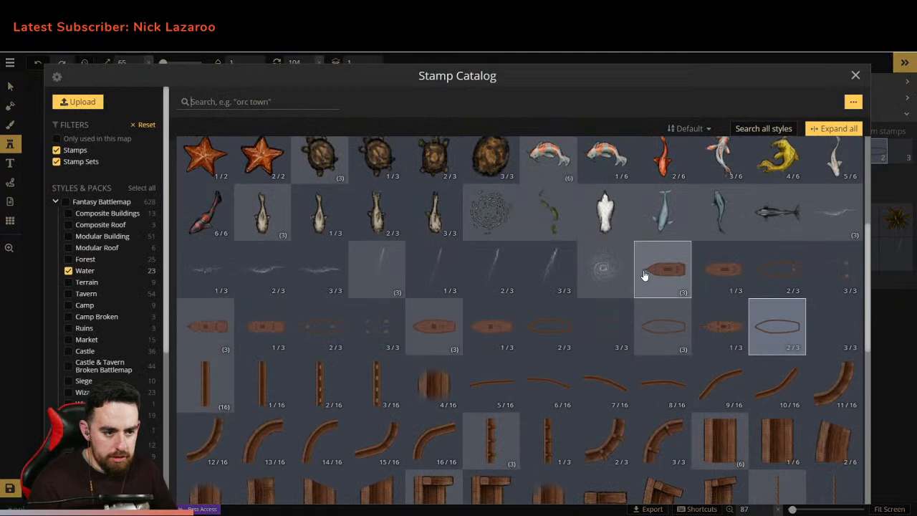
click(606, 269)
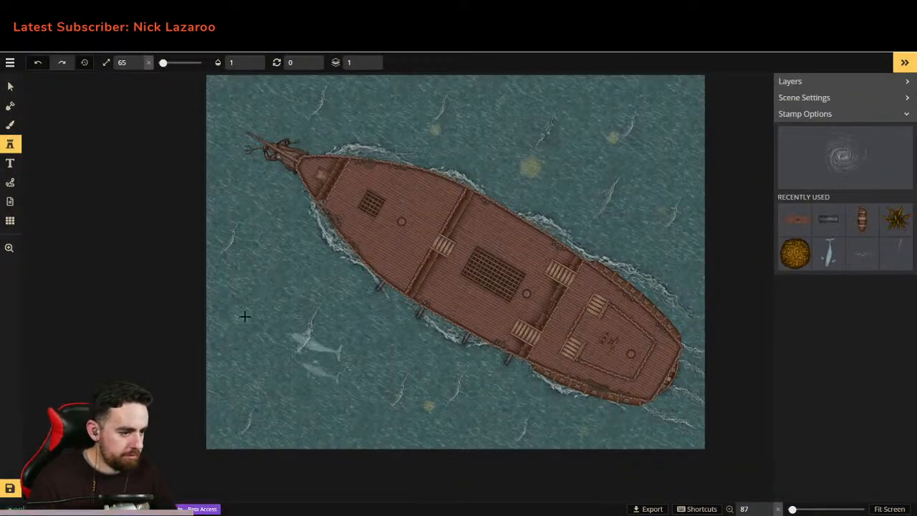
click(485, 422)
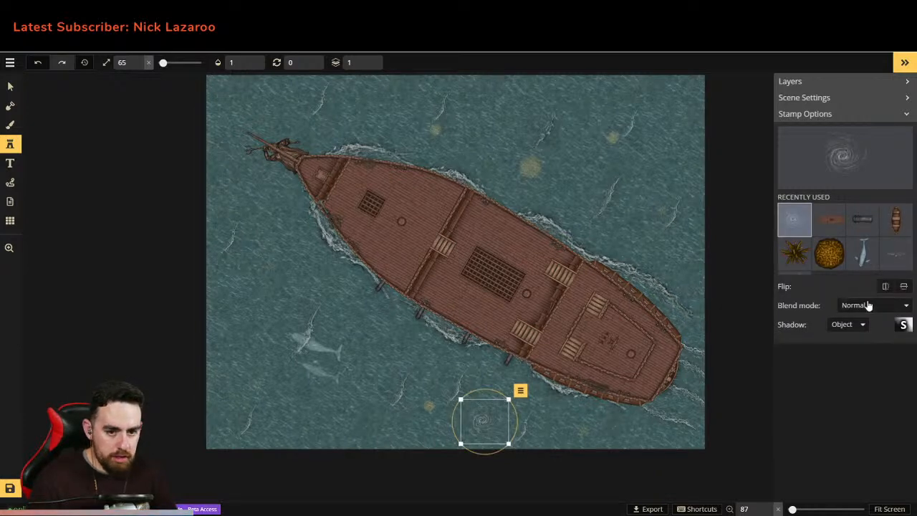
click(844, 306)
click(838, 418)
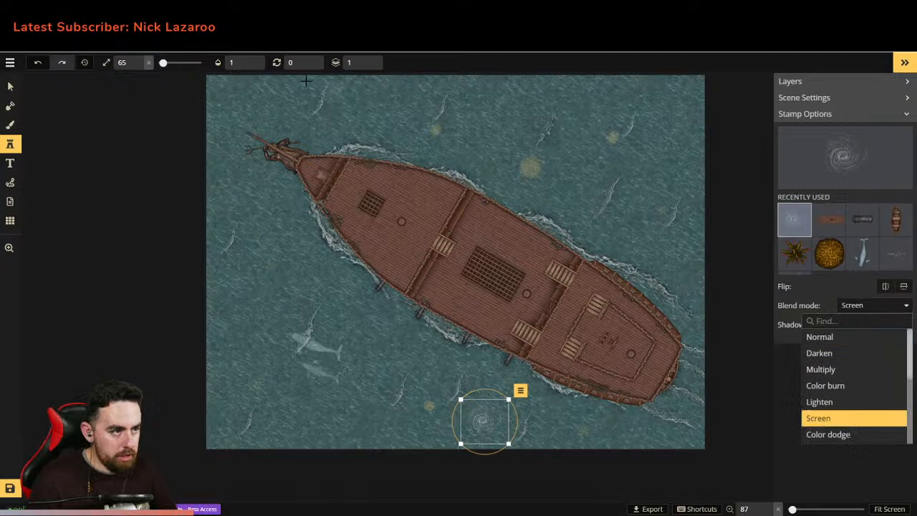
Step: Enlarge the whirlpool to size 134, move it to the open sea above the galleon, and delete the extra whirlpool stamped beside it
click(510, 402)
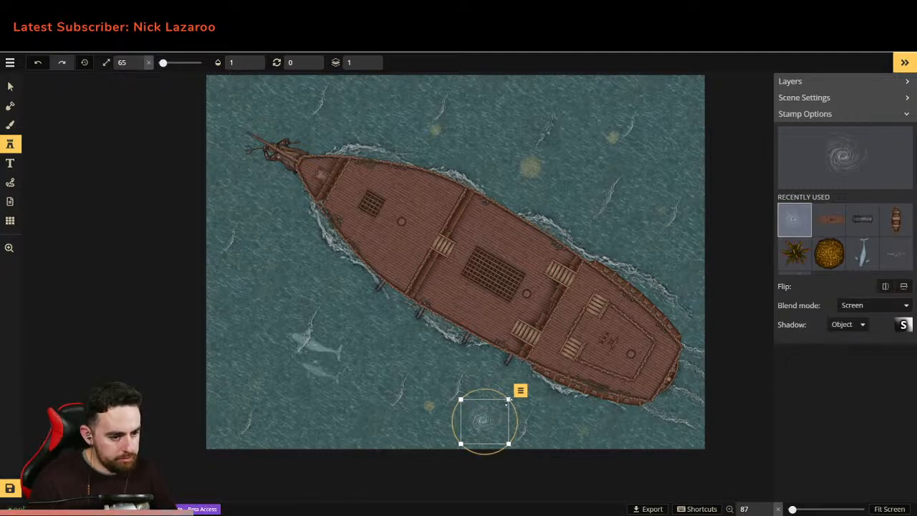
drag(509, 400, 560, 352)
drag(541, 387, 512, 115)
click(576, 151)
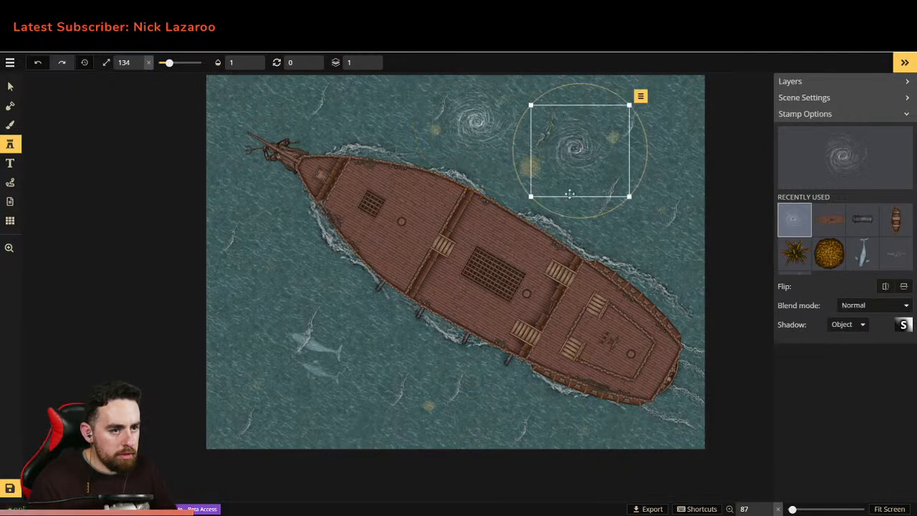
key(Delete)
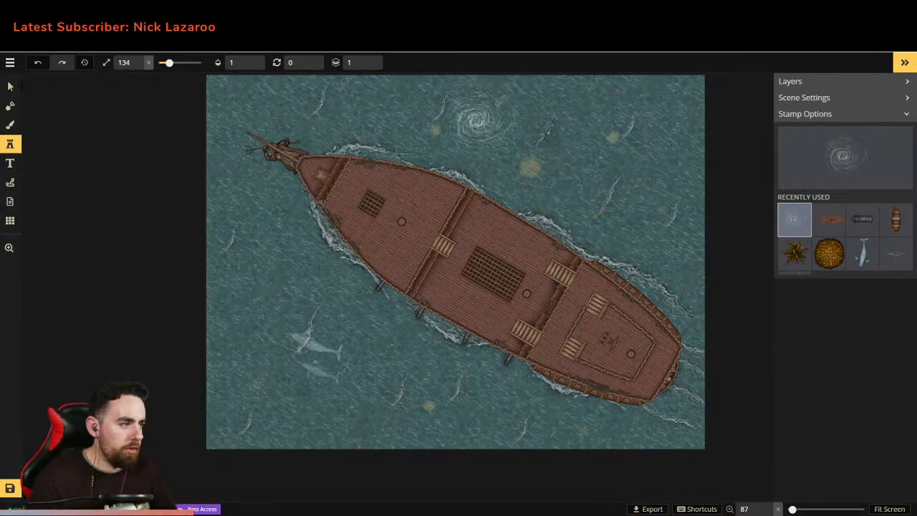
Step: Try shifting the whirlpool slightly while the galleon is also selected, and undo the move
key(v)
click(488, 119)
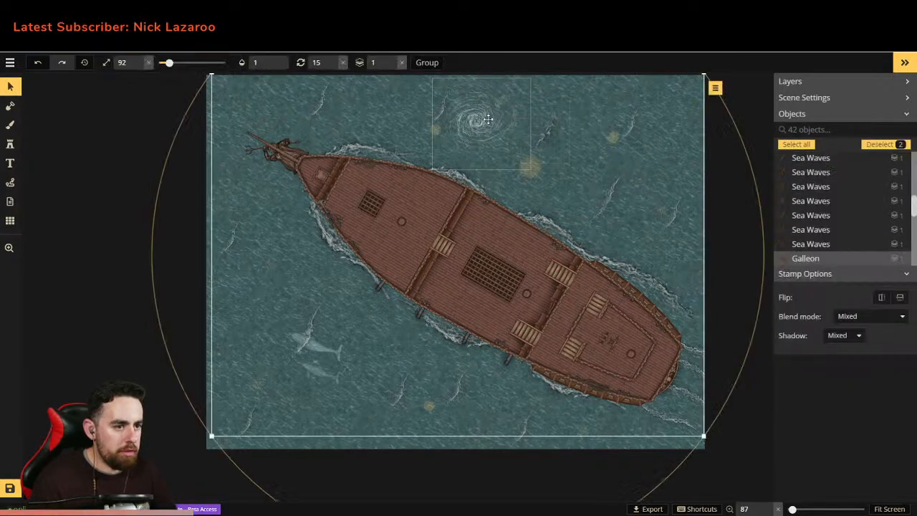
drag(488, 119, 513, 120)
key(ctrl+z)
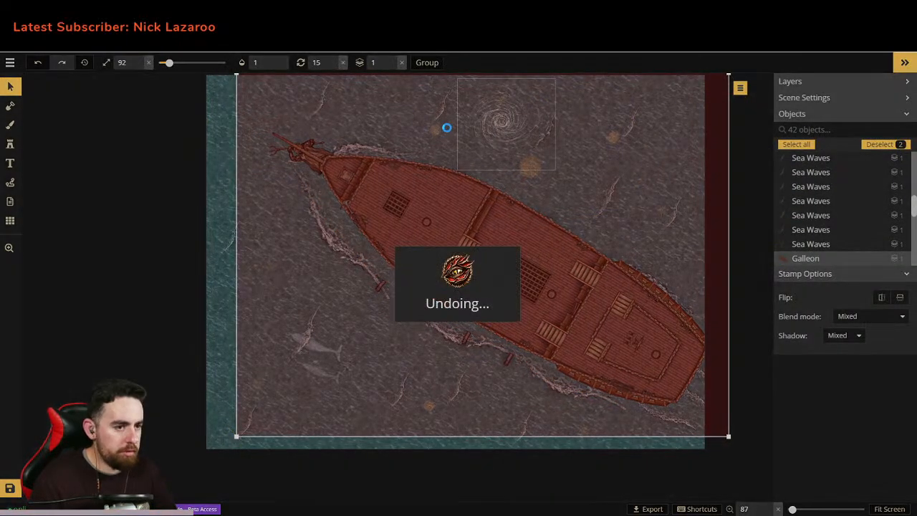
Step: Select only the whirlpool and lower its opacity to 0.63
click(478, 119)
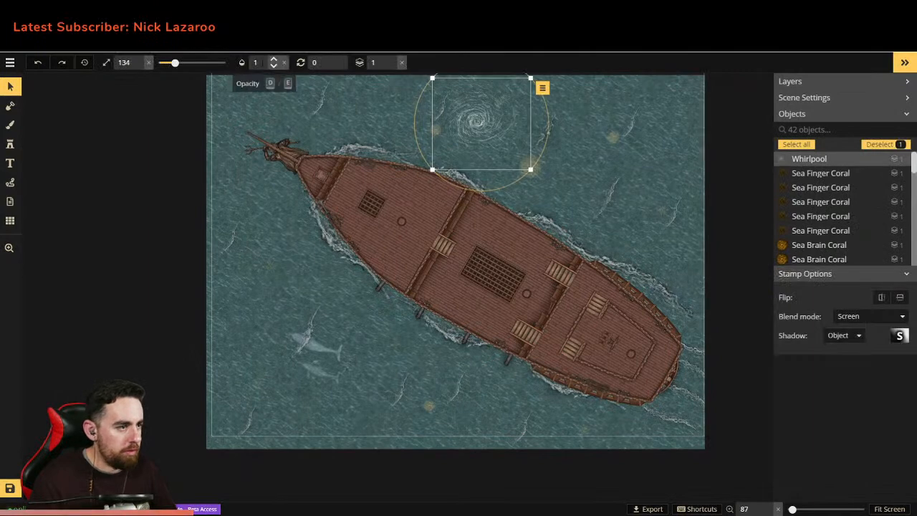
click(273, 65)
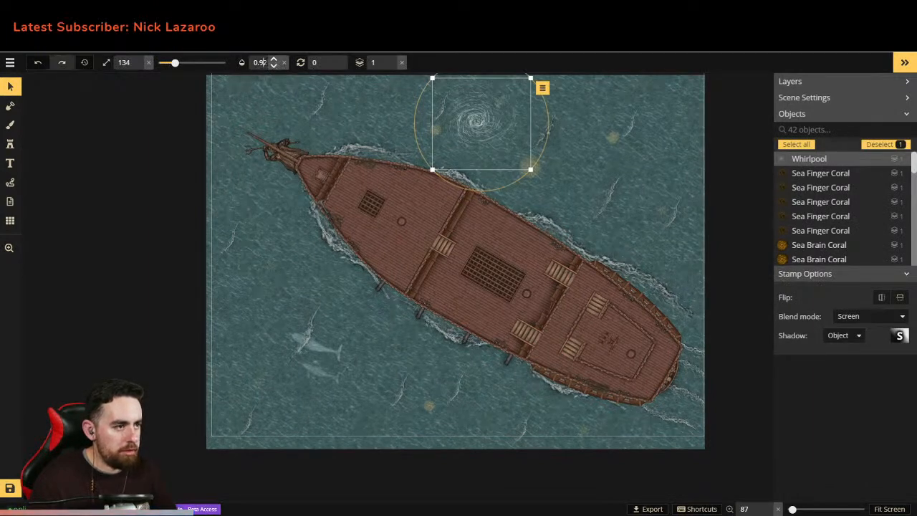
click(262, 62)
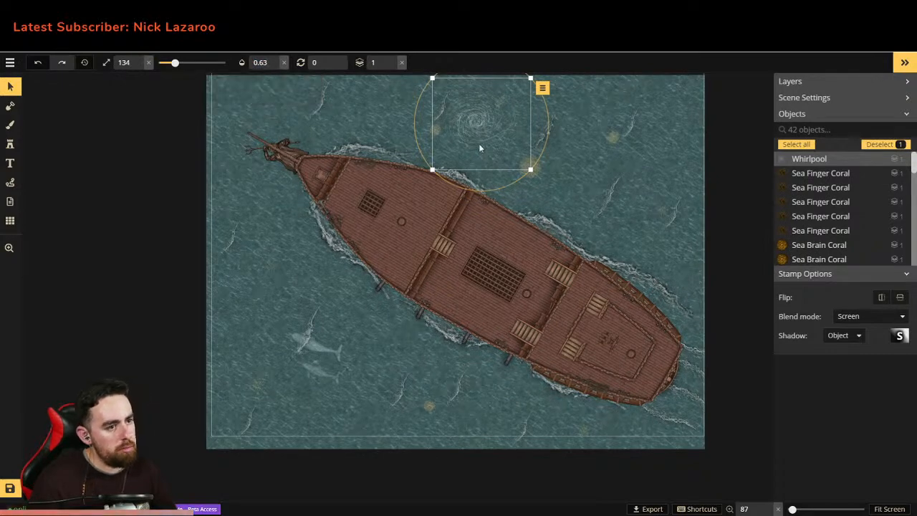
Step: Try the whirlpool in the open sea below the dolphins and delete it from the map
click(422, 363)
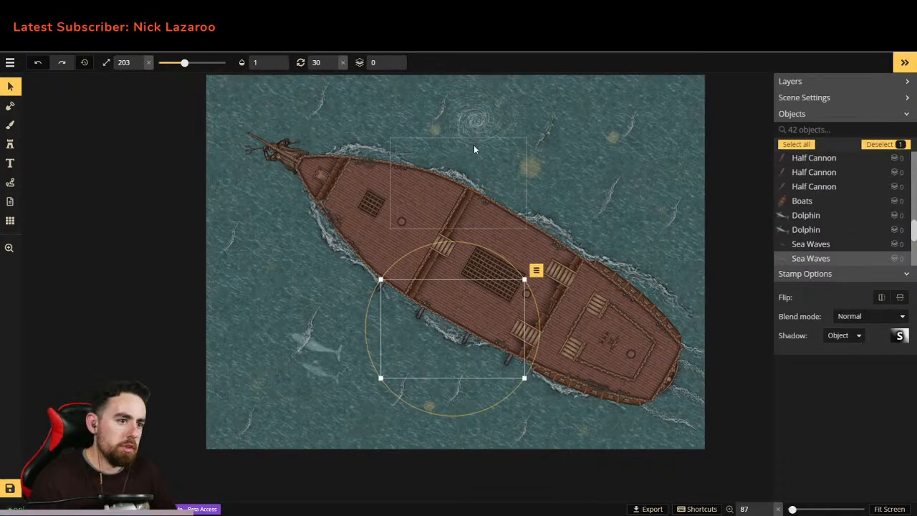
click(477, 118)
drag(477, 118, 284, 415)
key(Delete)
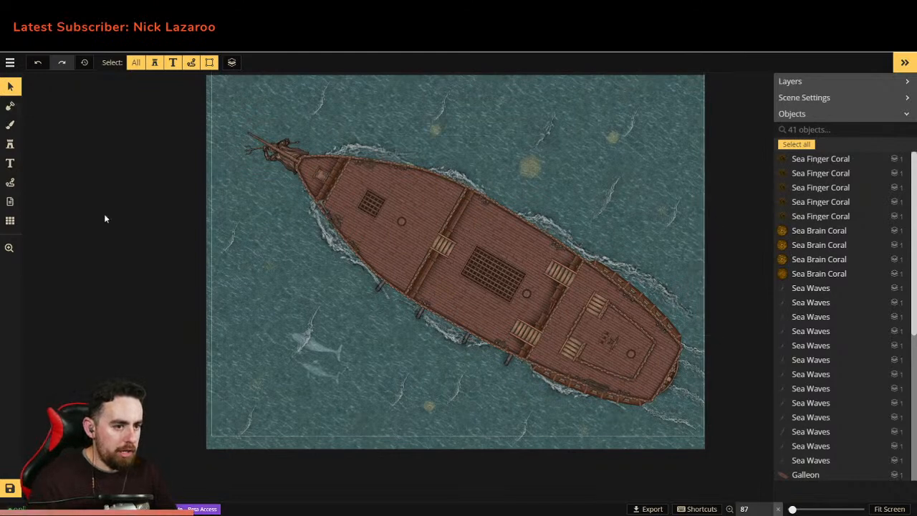
Step: Look through the Water stamps in the catalog for further details to add, and close it without choosing any
click(10, 145)
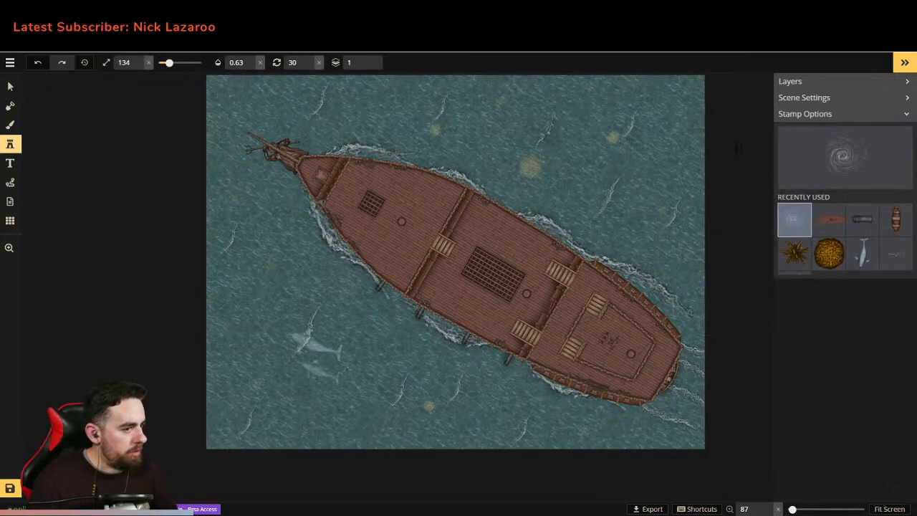
key(f)
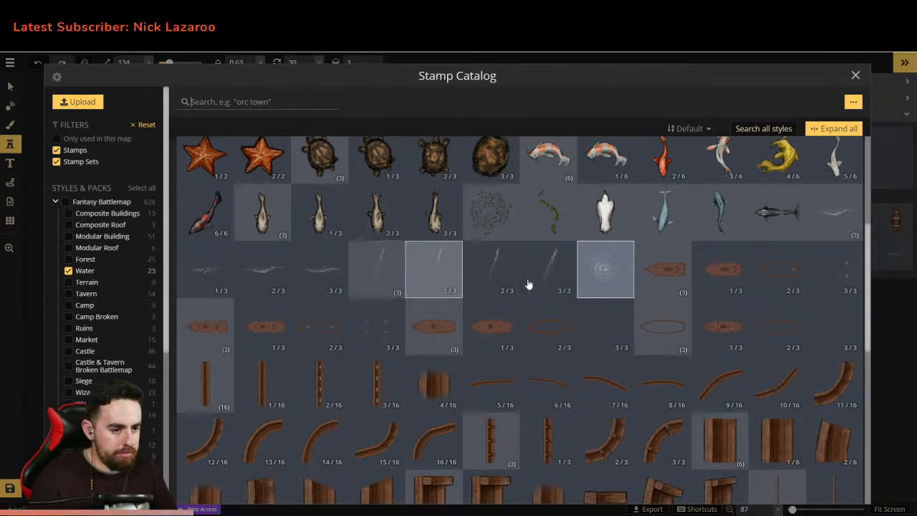
scroll(530, 280, down, 10)
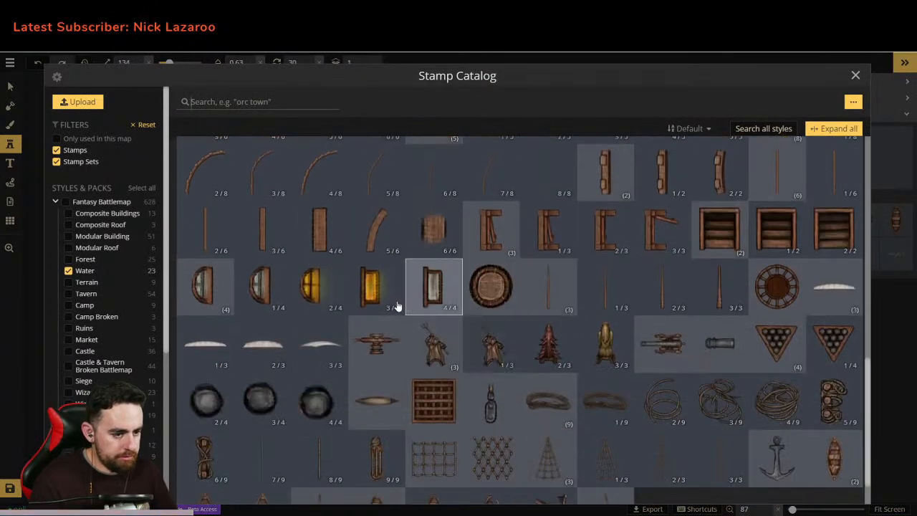
scroll(444, 344, down, 1)
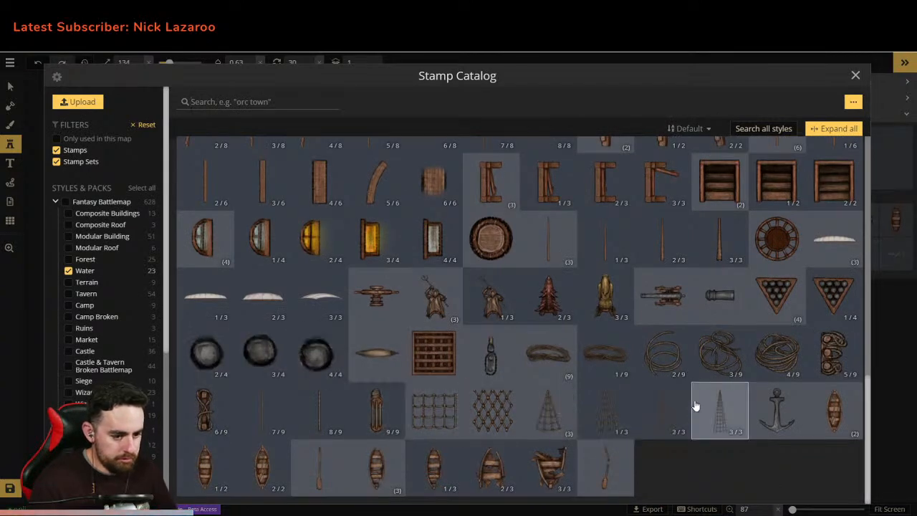
scroll(695, 406, up, 5)
scroll(694, 406, up, 6)
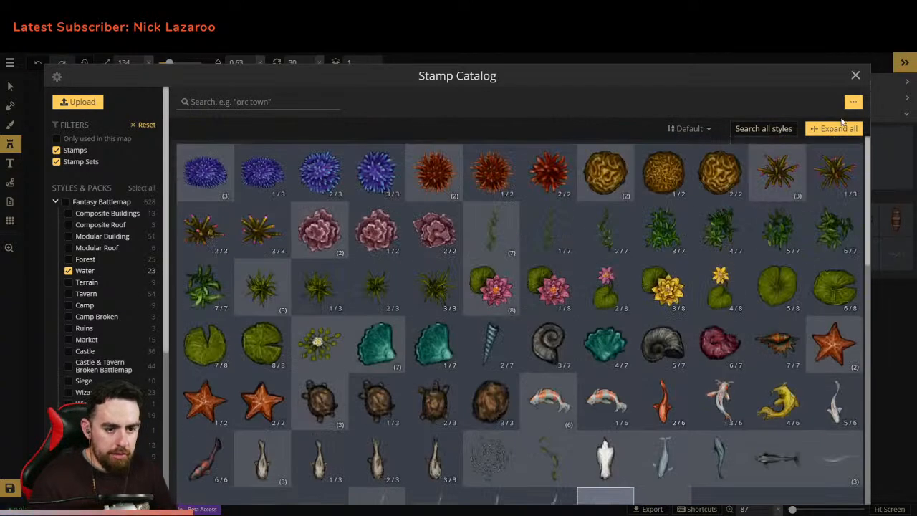
click(855, 75)
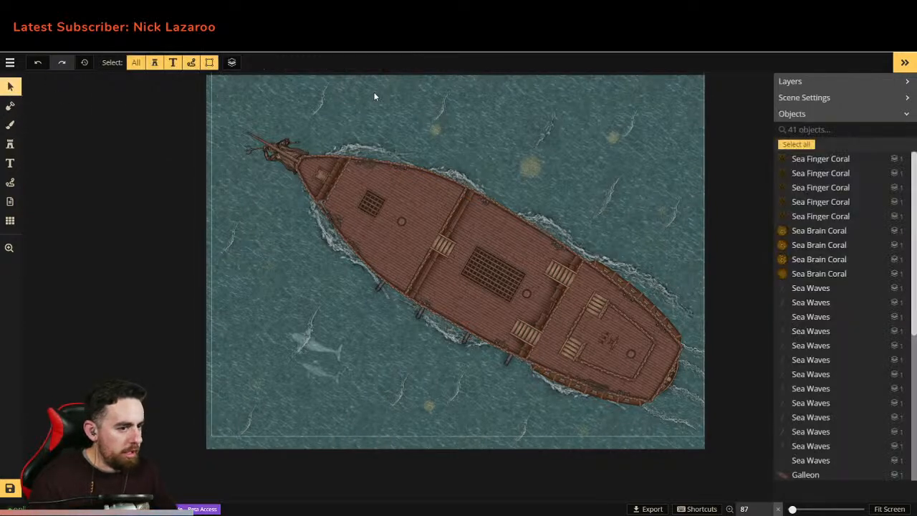
Step: Try a lower opacity of about 0.49 on the sea waves beside the bow and restore it to 1
click(350, 144)
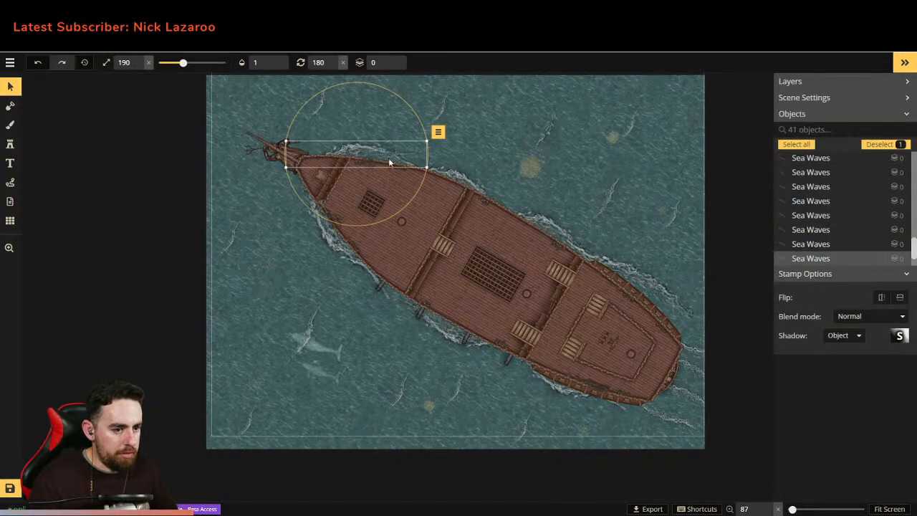
click(257, 63)
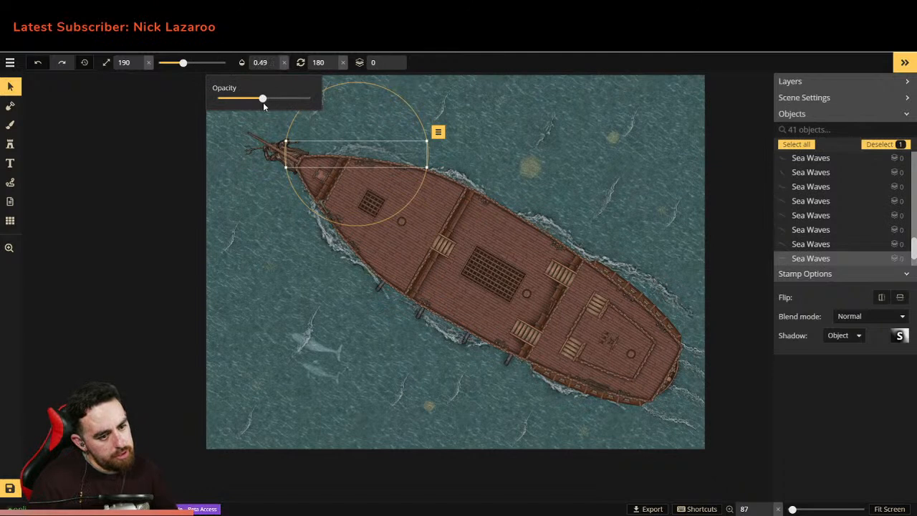
drag(283, 105, 293, 105)
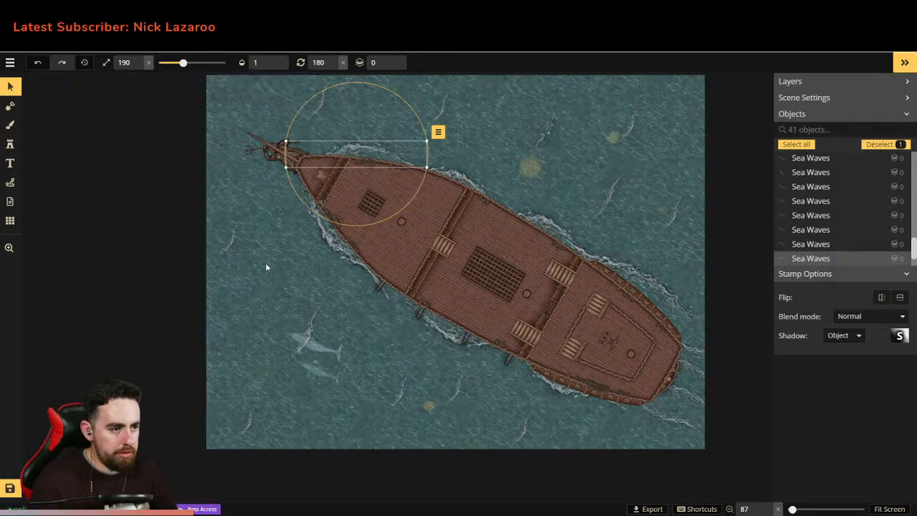
Step: Save the map under the name Sea Map 1 and return to the list of maps
click(10, 489)
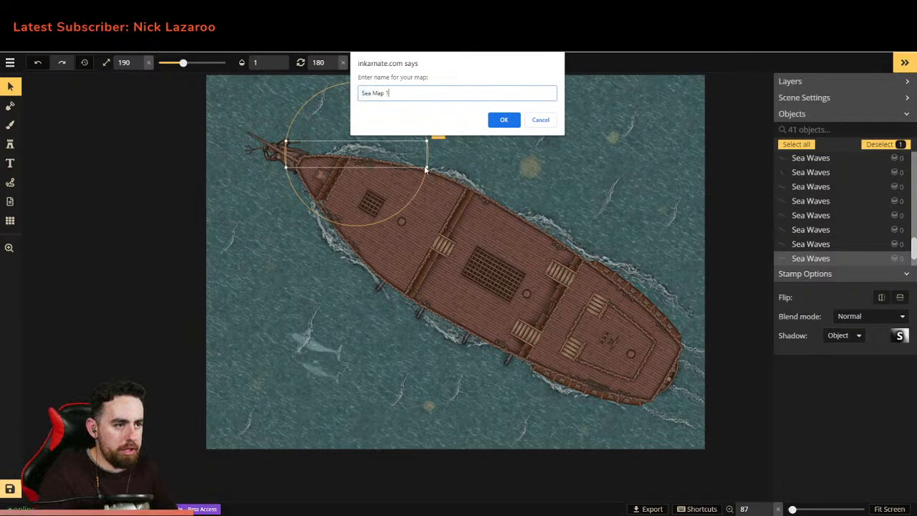
key(Return)
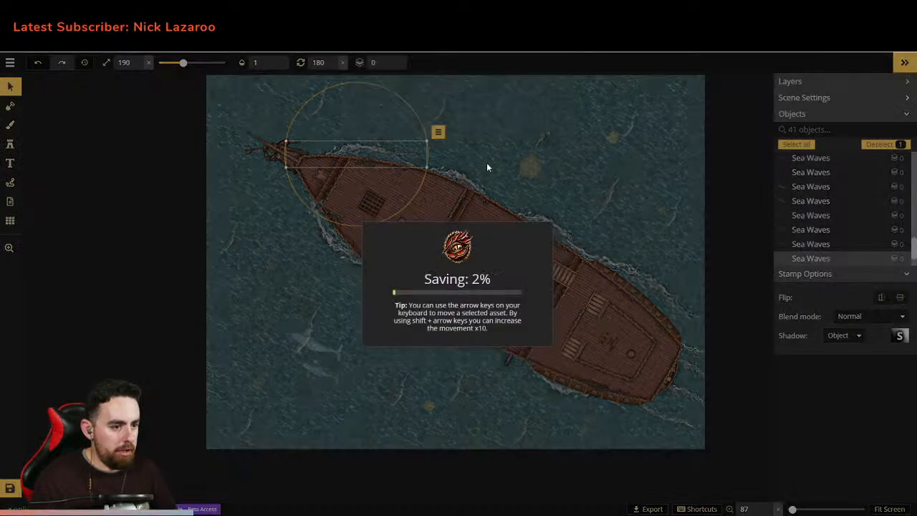
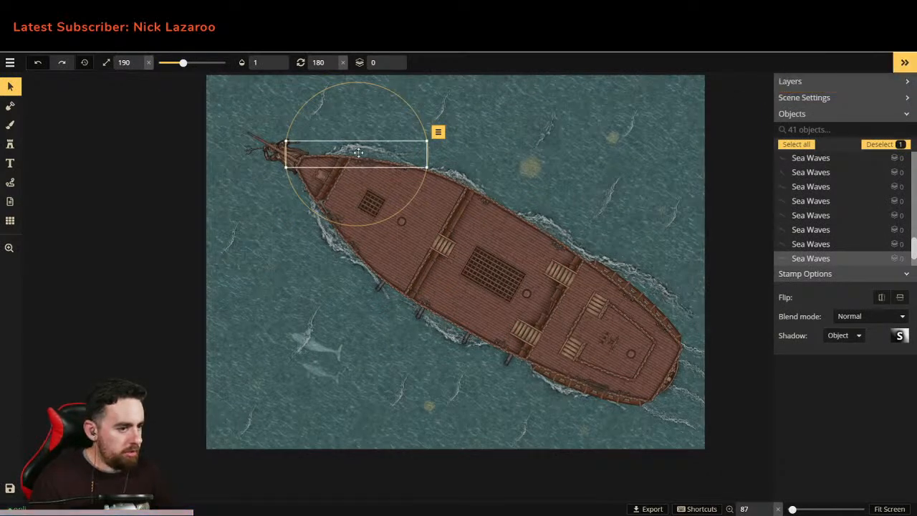
click(11, 63)
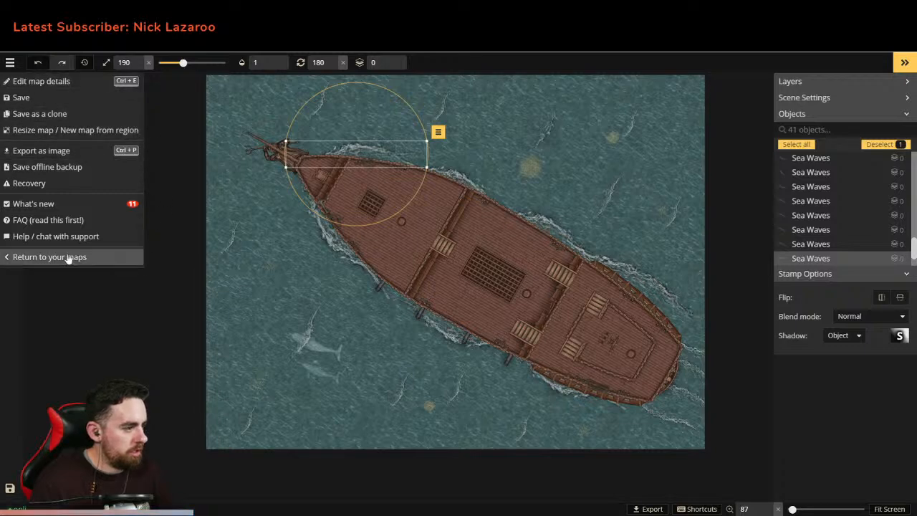
click(43, 257)
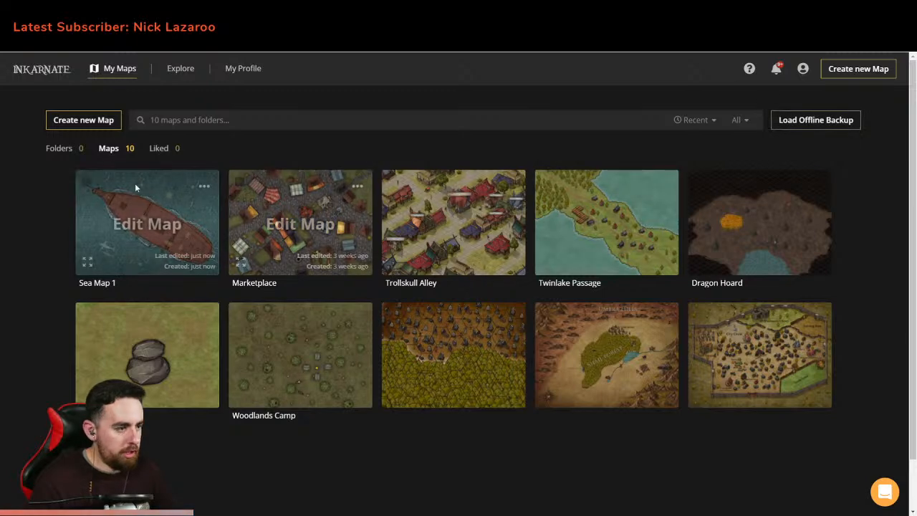
Step: Create a new map in the Fantasy Battlemap style
click(93, 121)
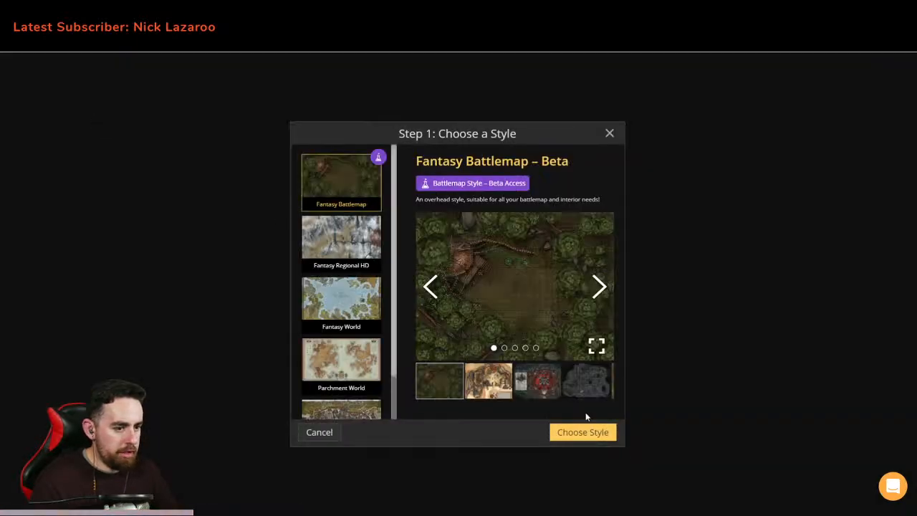
click(583, 432)
click(584, 432)
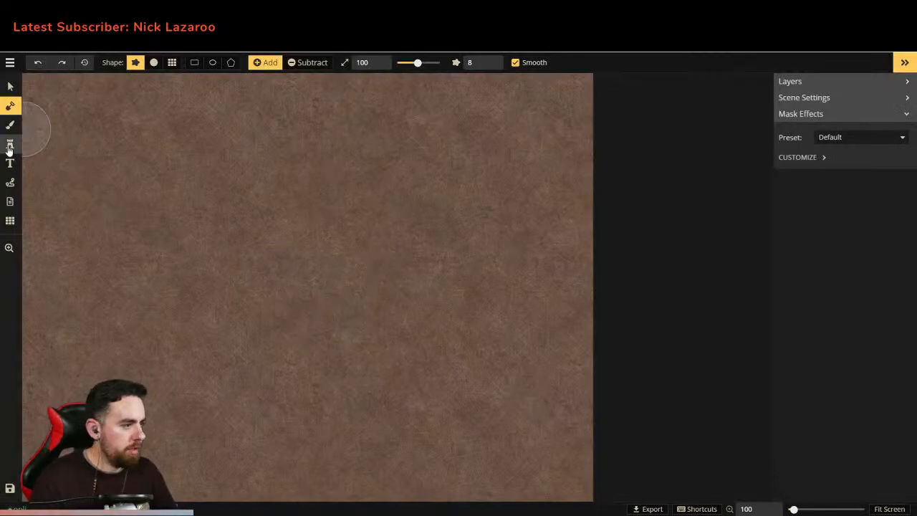
Step: Filter the stamp catalog to only the Water, Ship, Ship Broken and Composite Ships packs of Fantasy Battlemap
click(9, 145)
click(812, 159)
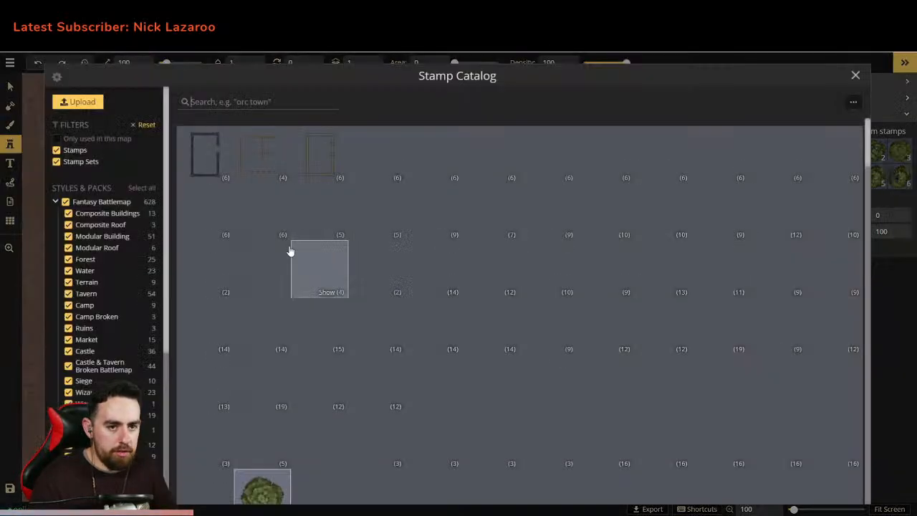
click(60, 202)
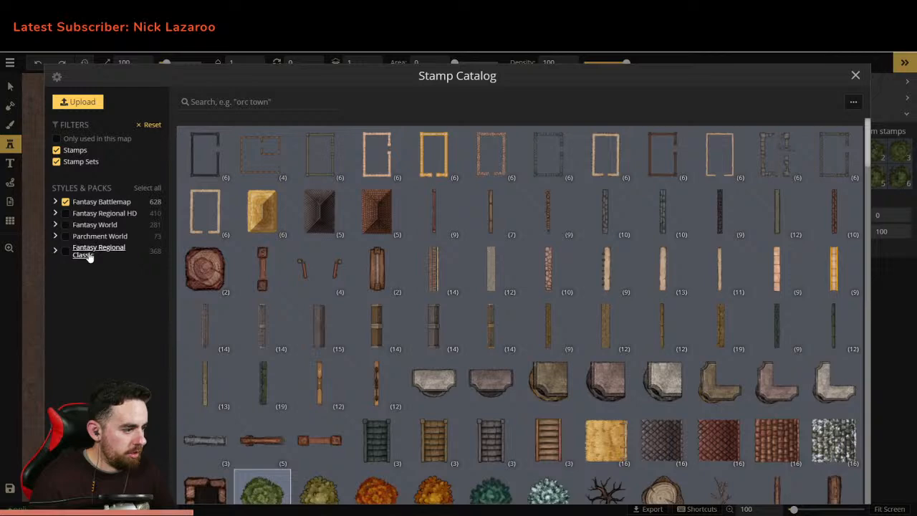
click(92, 204)
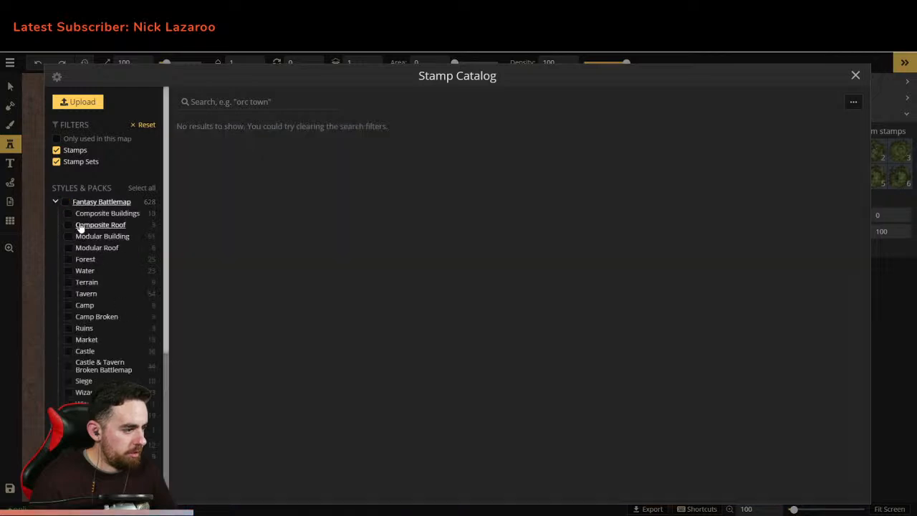
click(76, 271)
scroll(82, 279, down, 5)
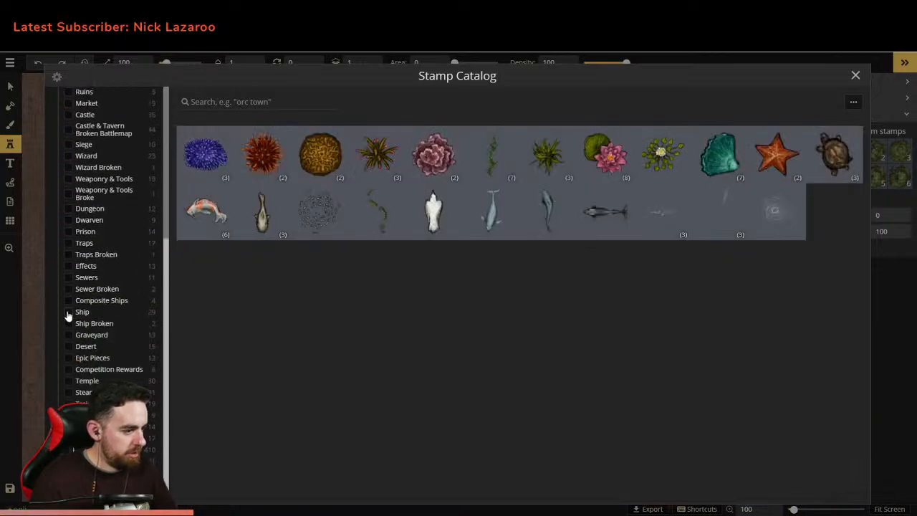
click(68, 313)
click(68, 324)
click(68, 302)
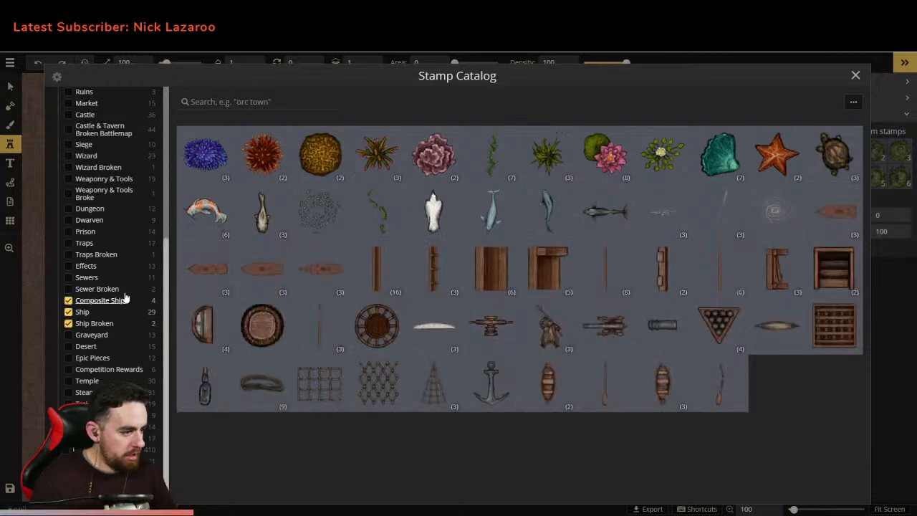
scroll(107, 299, up, 3)
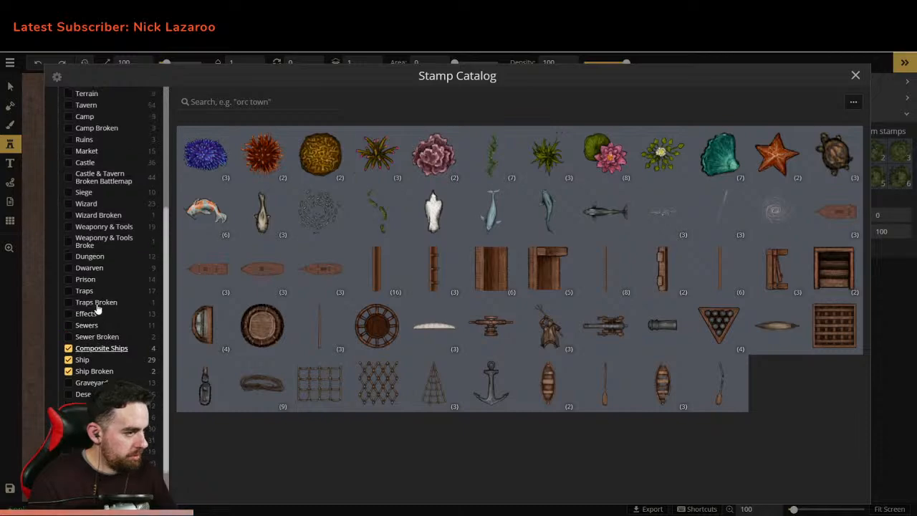
Step: Expand all stamp sets in the filtered catalog and look through the individual water and ship pieces
click(853, 101)
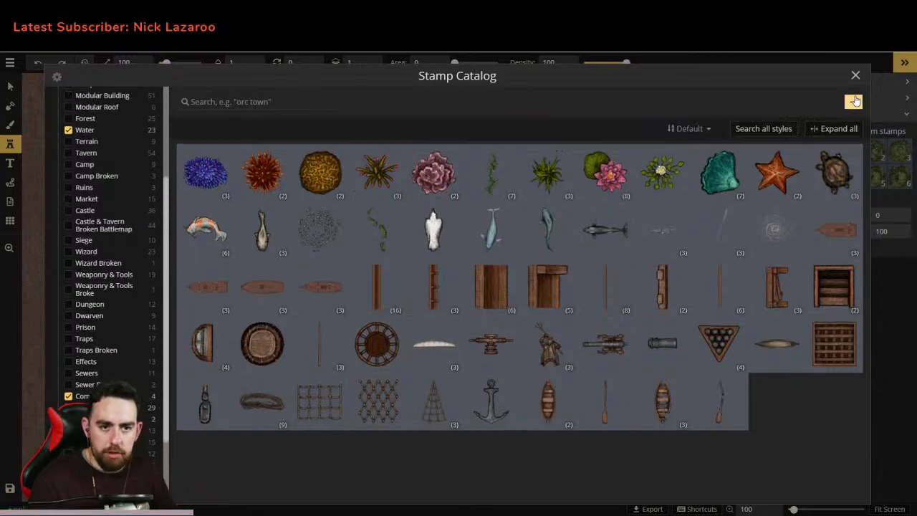
click(834, 128)
scroll(685, 263, down, 5)
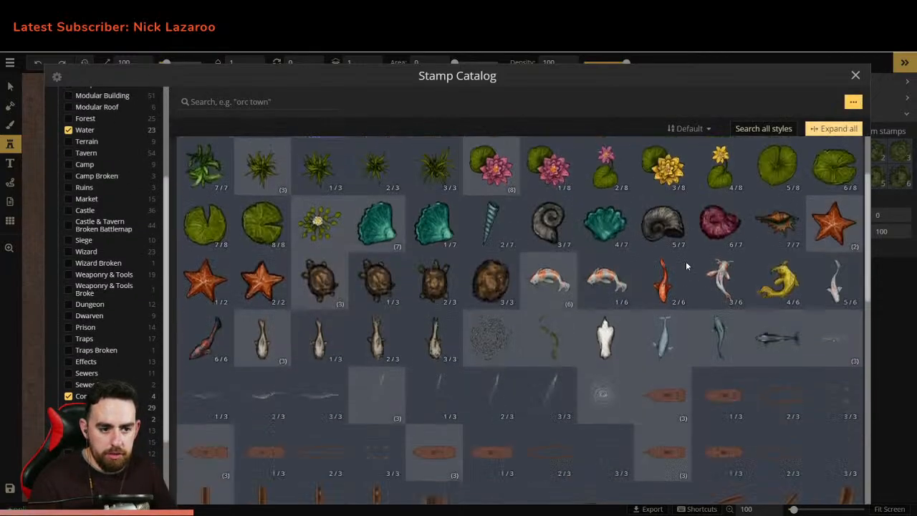
scroll(610, 282, up, 1)
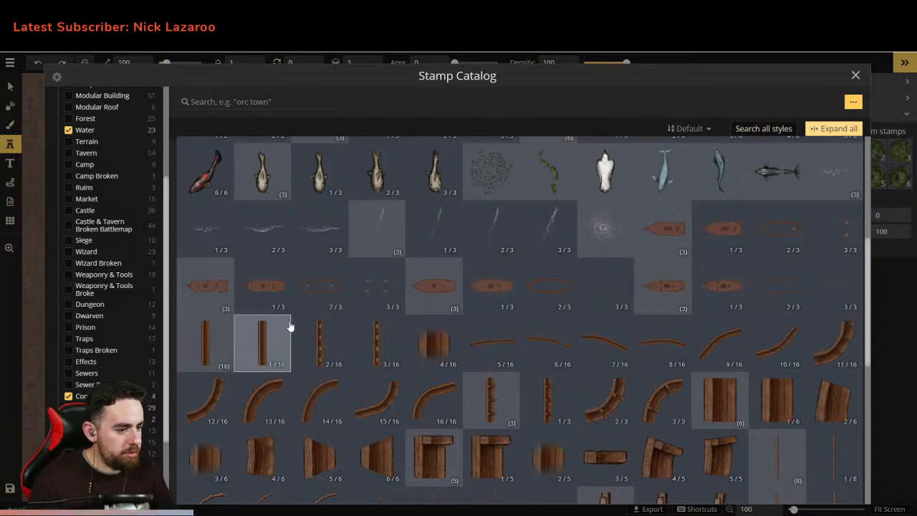
Step: Try the faded plank stamp 4/16 near the middle of the map and delete it
click(420, 347)
click(379, 272)
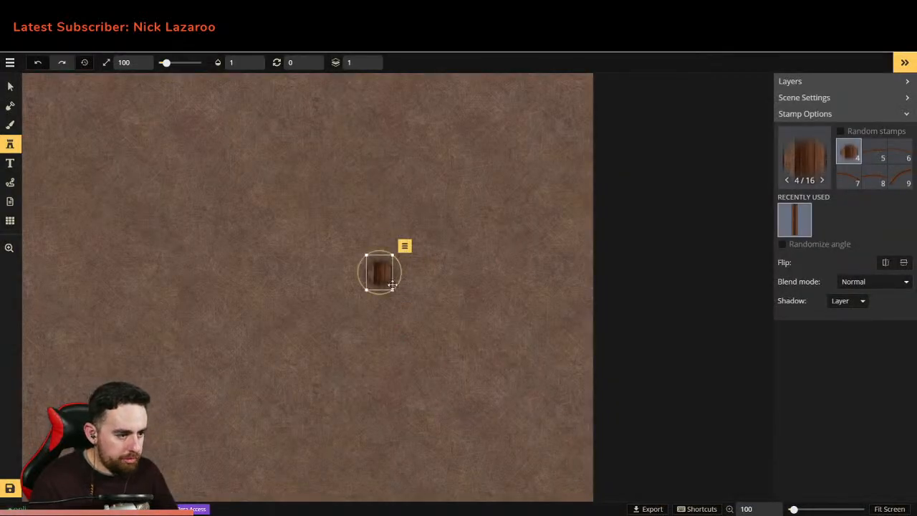
key(Delete)
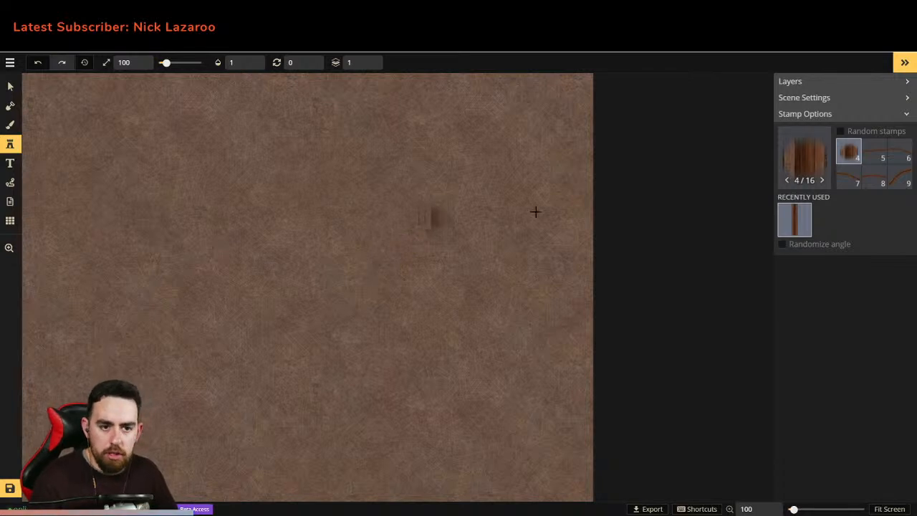
Step: Examine the ship building pieces in the stamp catalog, such as hull beams, deck planks, railings and windows
click(807, 153)
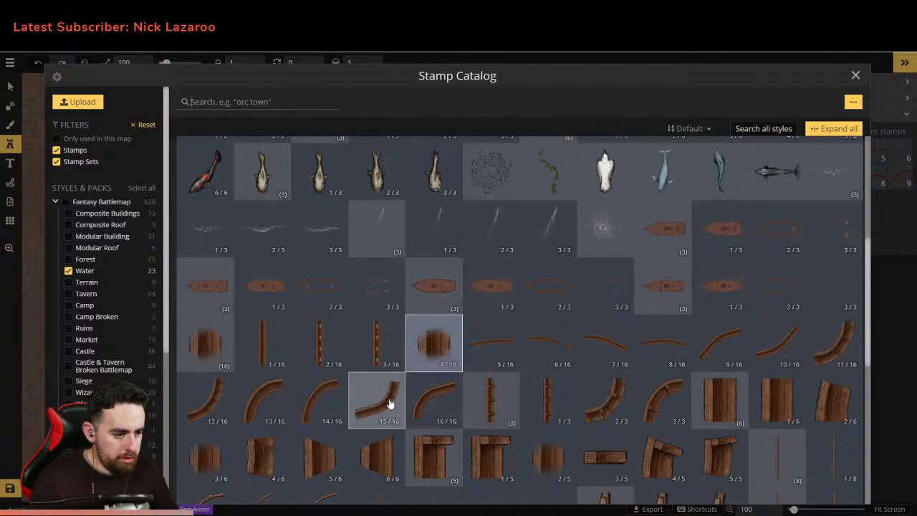
scroll(423, 401, down, 3)
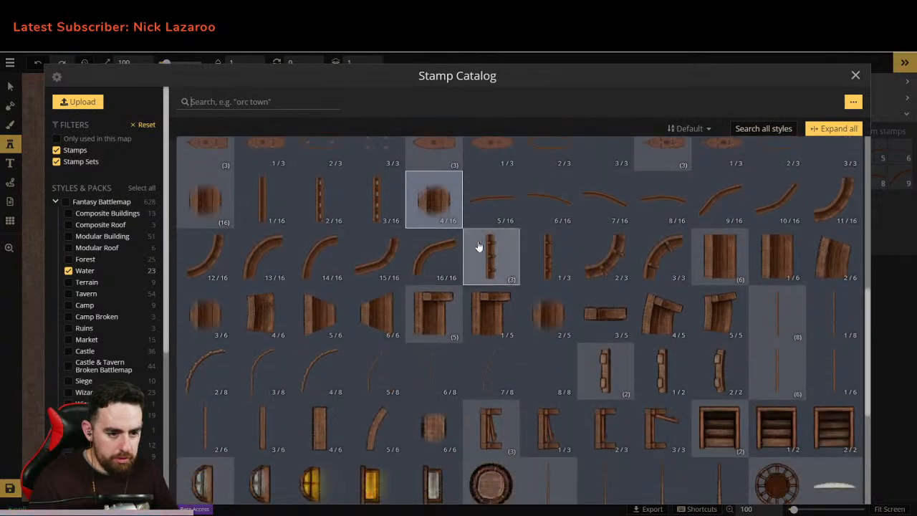
scroll(449, 240, up, 1)
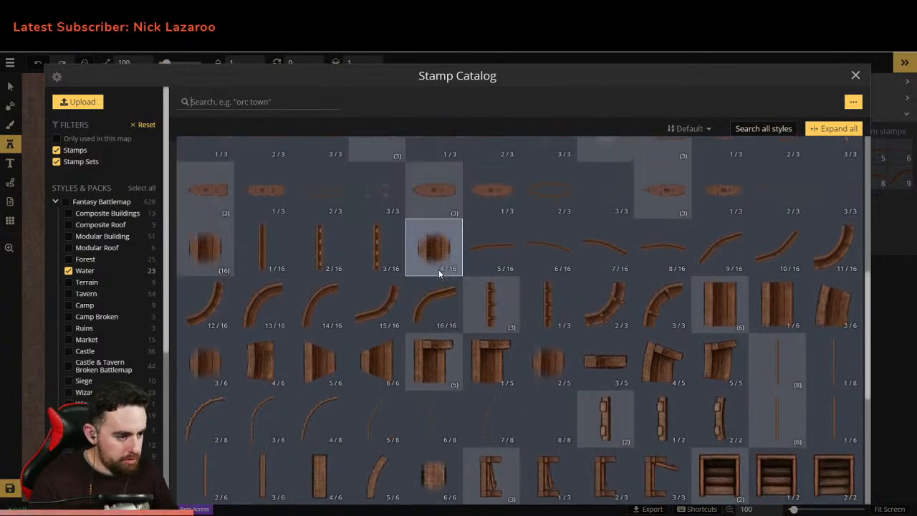
scroll(285, 421, up, 1)
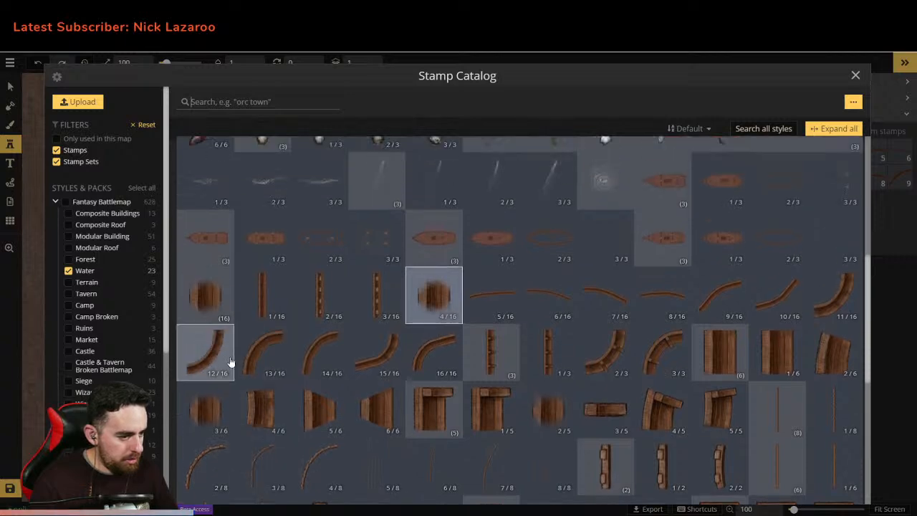
scroll(203, 372, up, 1)
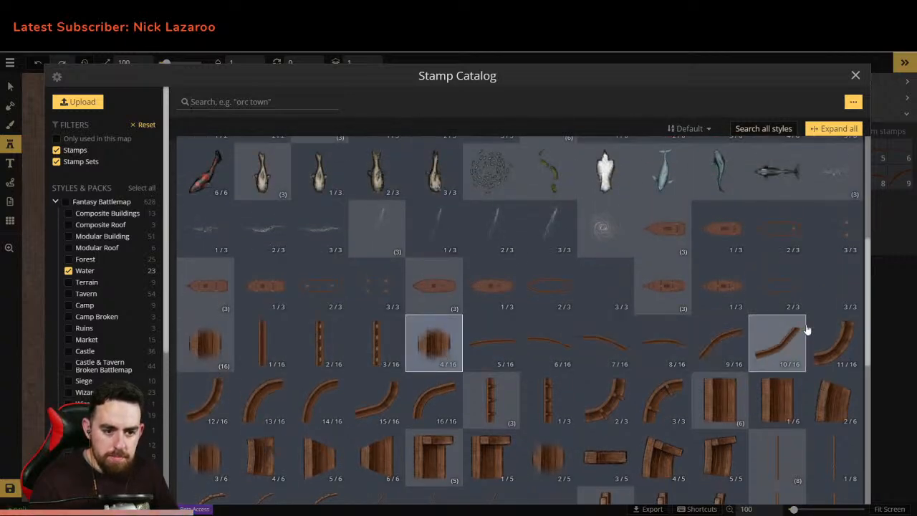
scroll(303, 321, down, 8)
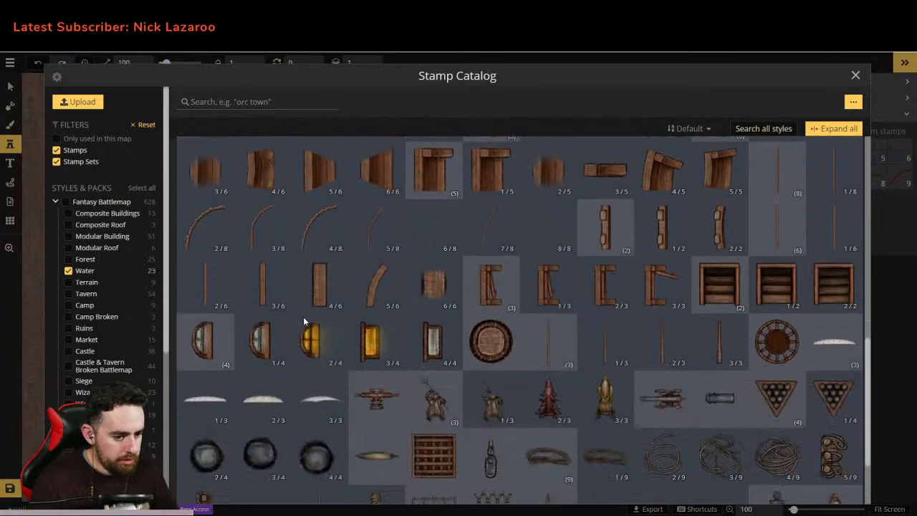
scroll(303, 320, up, 8)
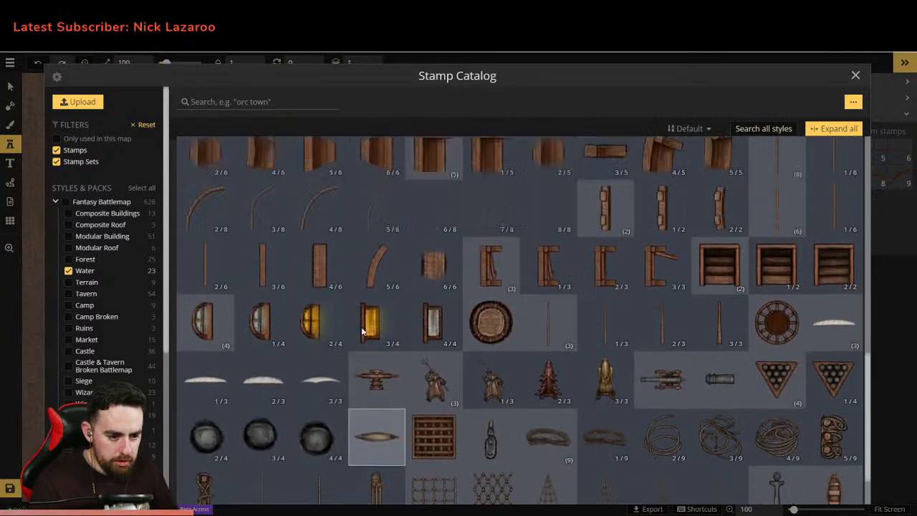
scroll(362, 333, up, 1)
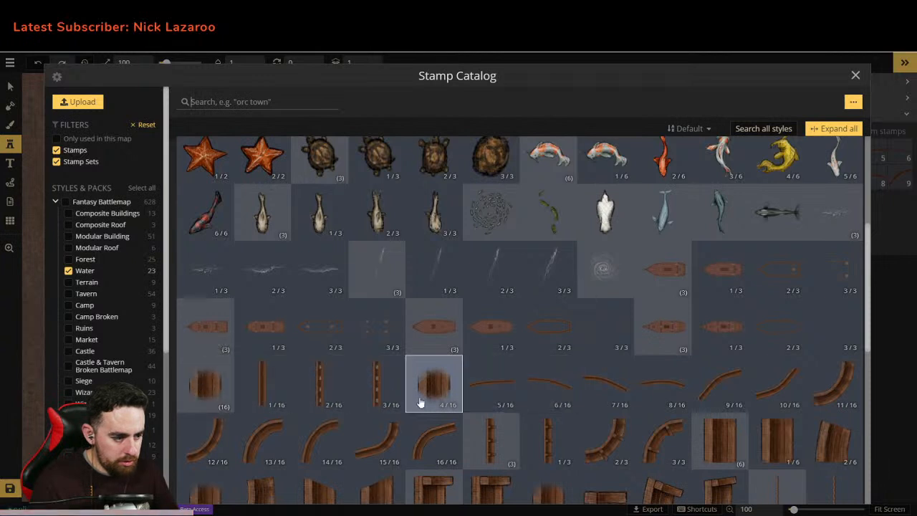
Step: Choose the curved hull beam 6/16 from the ship beam set and place it across the map's upper middle
click(200, 381)
scroll(872, 162, down, 2)
scroll(872, 162, up, 3)
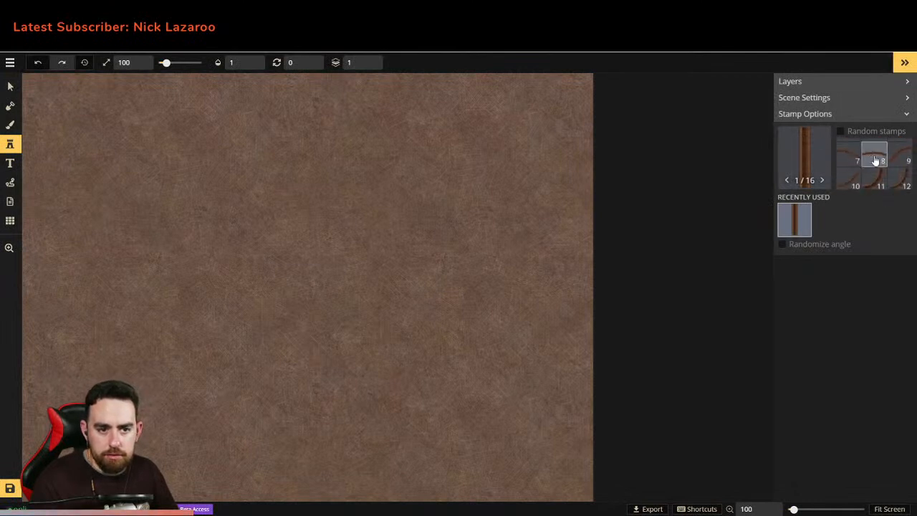
click(900, 179)
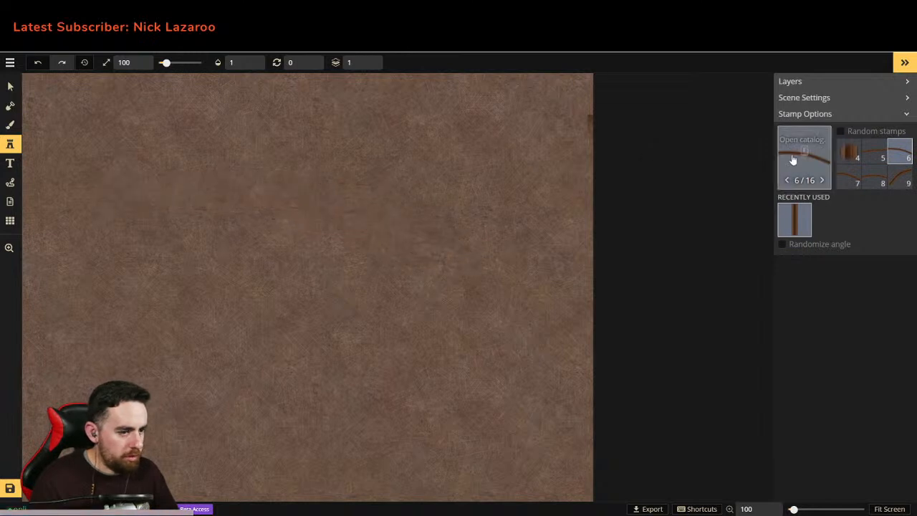
click(304, 203)
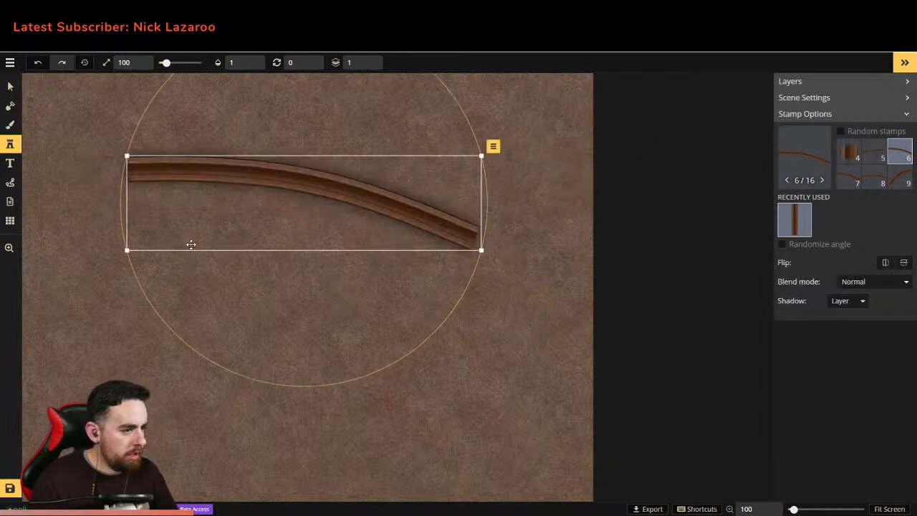
Step: Add a second 6/16 curved beam, rotate it to 230 degrees and join it to the first beam's left end
click(302, 295)
drag(486, 313, 57, 207)
drag(250, 305, 197, 278)
drag(406, 153, 453, 226)
drag(289, 237, 279, 268)
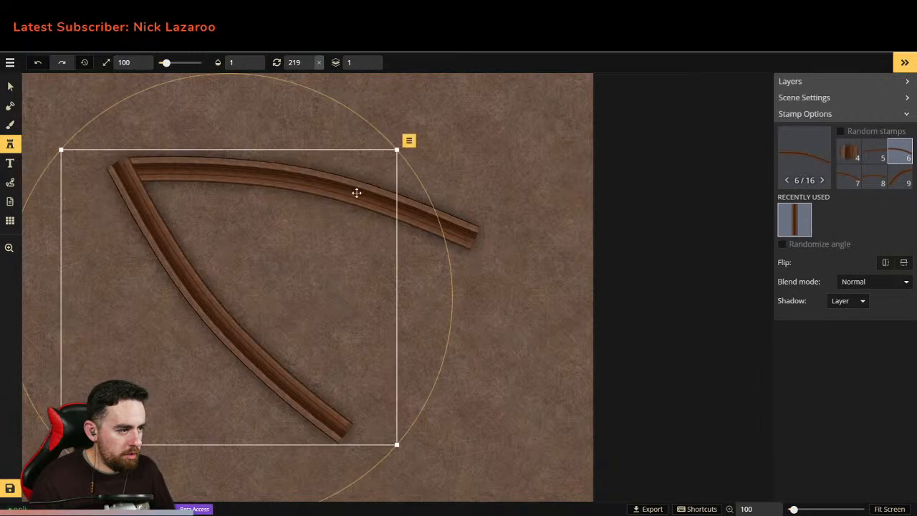
drag(385, 135, 410, 168)
drag(301, 243, 284, 253)
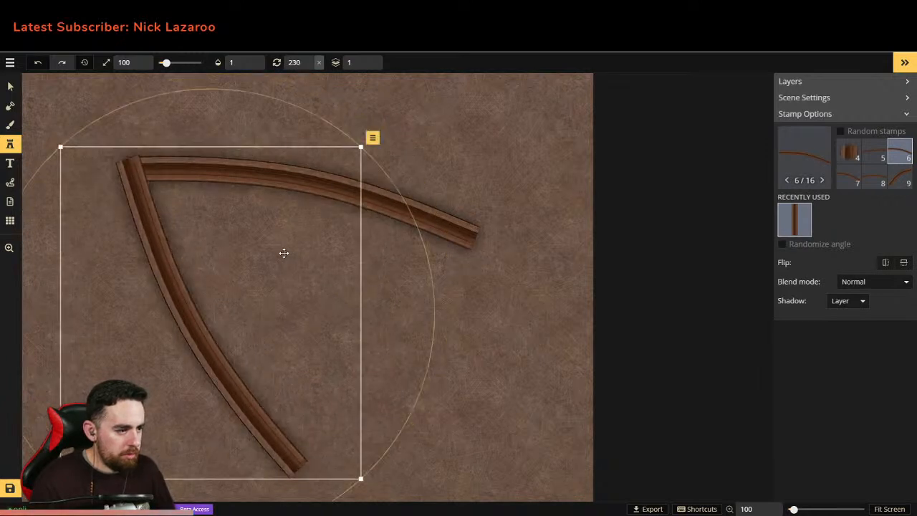
Step: Replace the rotated second beam with the shorter mitred beam 7/16 below the first beam's left end
click(822, 180)
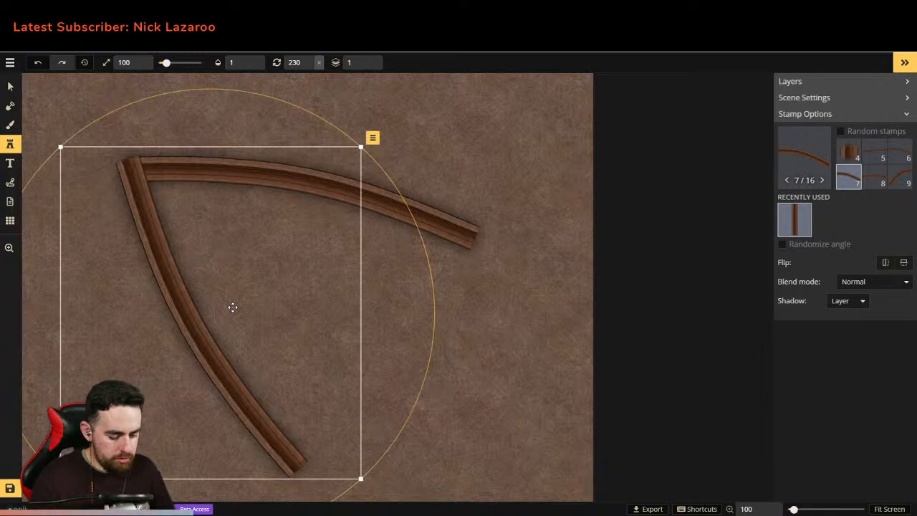
key(Delete)
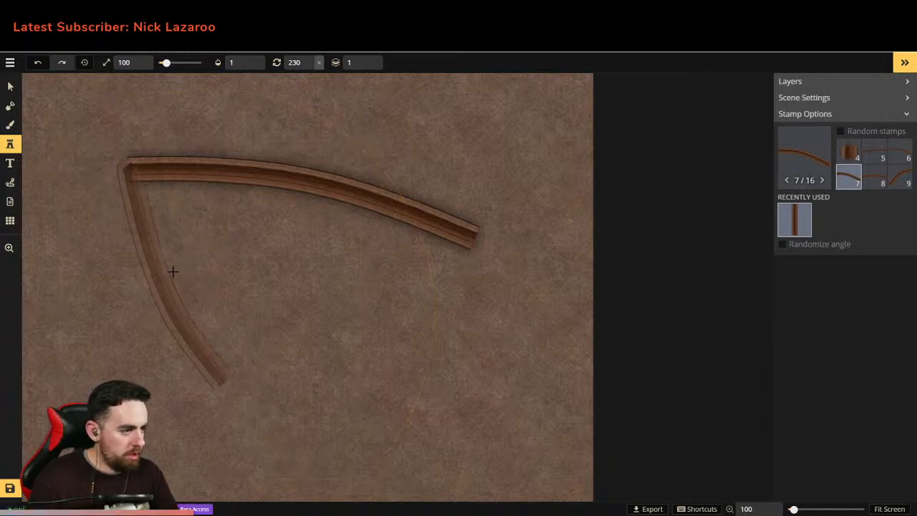
click(165, 301)
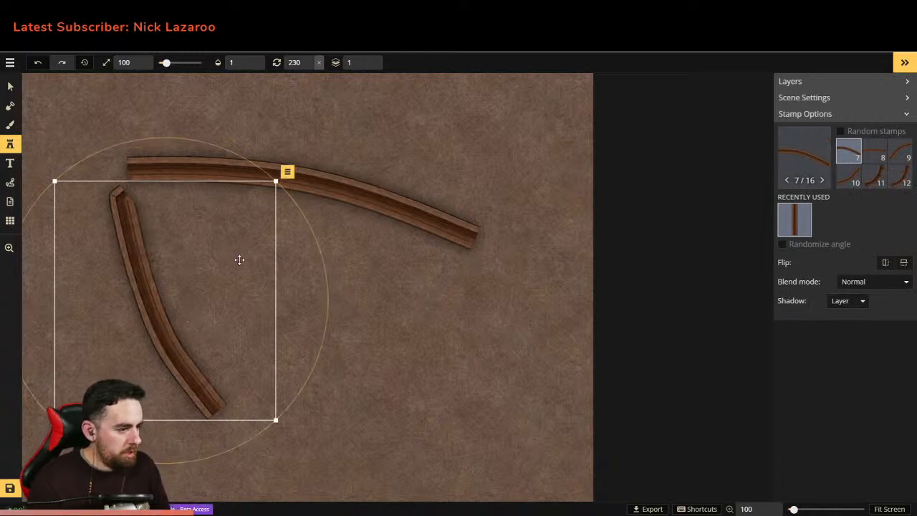
Step: Place another 7/16 beam at 230 degrees and move it below the middle of the first beam
click(203, 265)
right_click(230, 263)
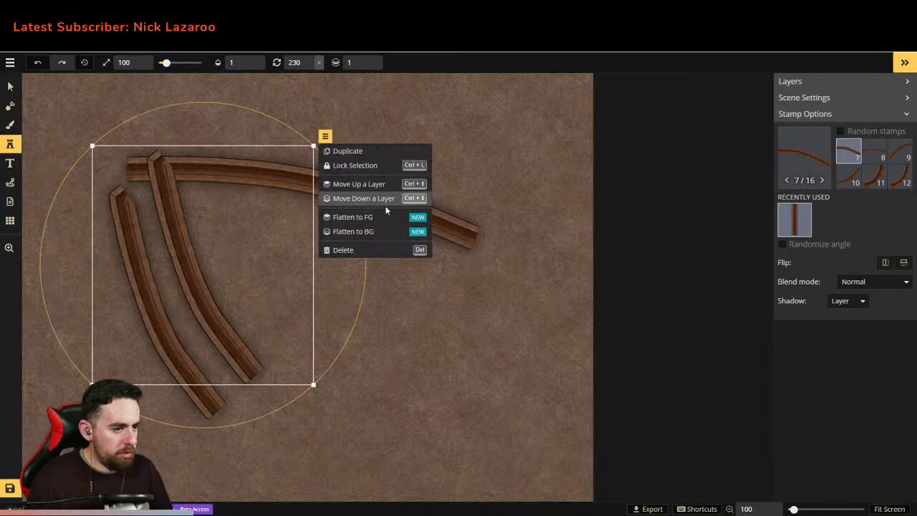
drag(235, 230, 398, 249)
right_click(397, 253)
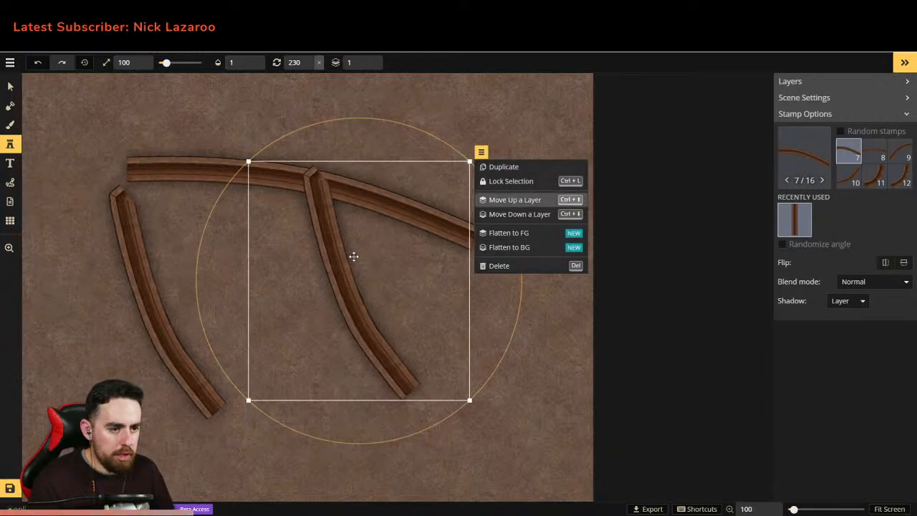
drag(319, 265, 311, 290)
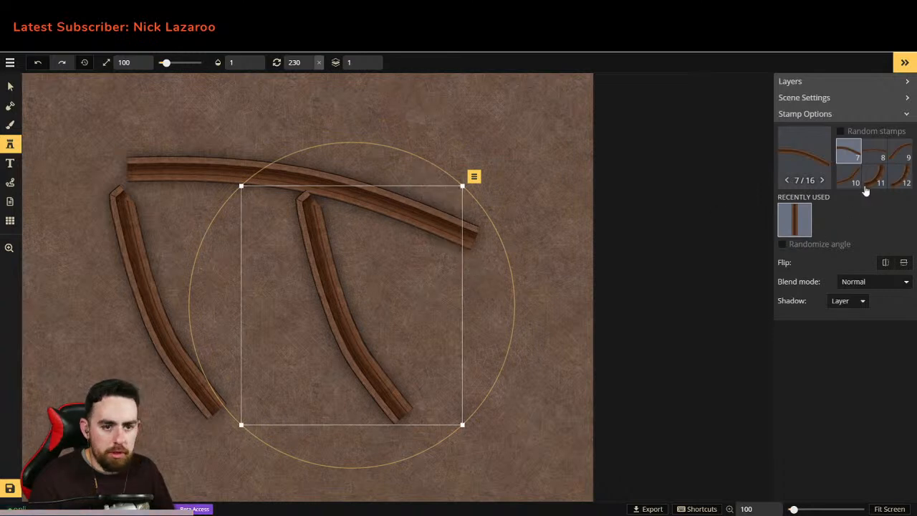
Step: Switch to the curved beam 5/16 and place it at 230 degrees in the map's upper right corner
scroll(874, 177, up, 2)
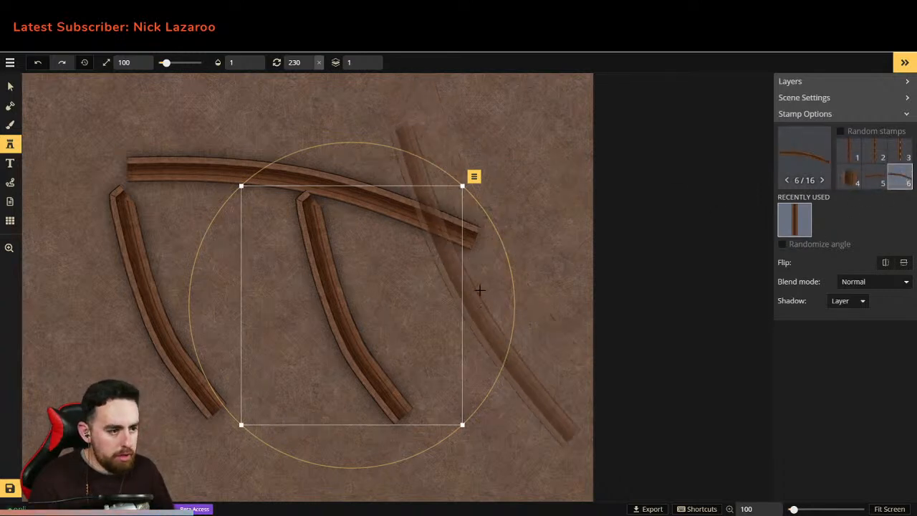
scroll(881, 184, down, 1)
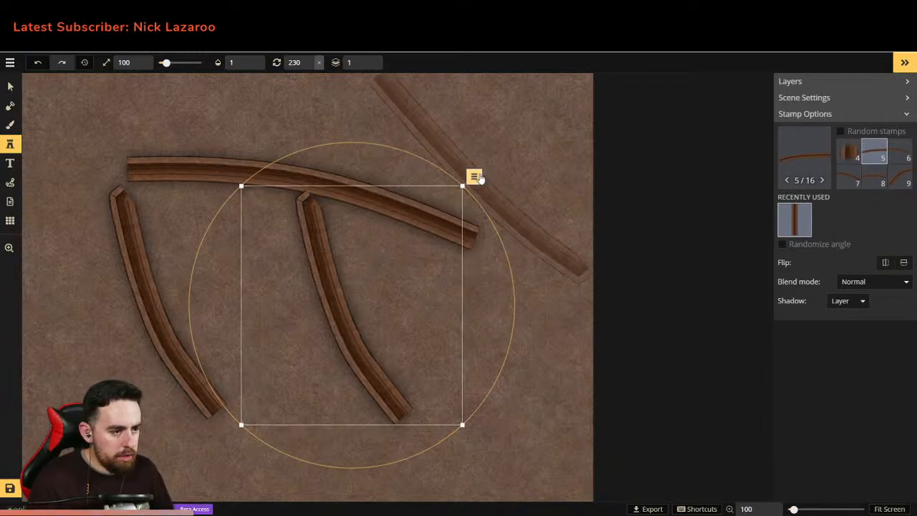
click(503, 176)
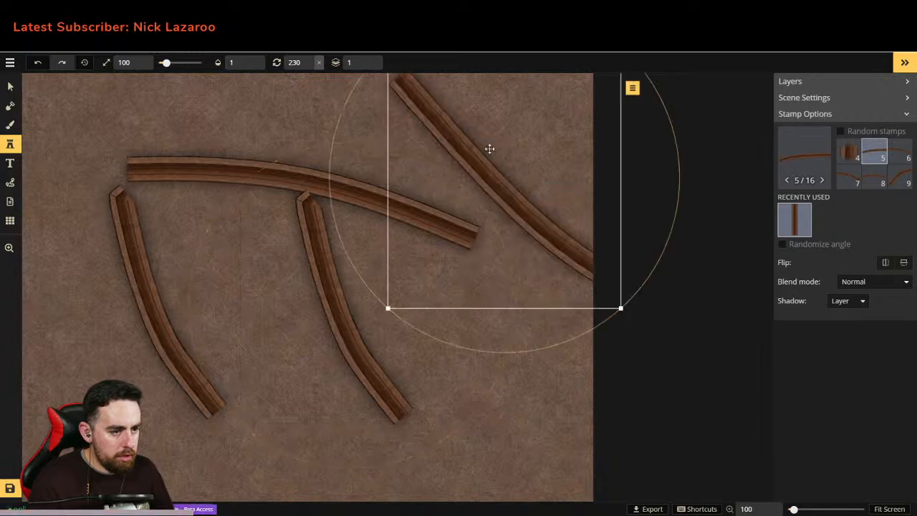
Step: Rotate the 5/16 beam to 48 degrees and join its upper end to the top of the middle 7/16 beam
drag(678, 202, 609, 122)
drag(481, 164, 413, 243)
drag(601, 325, 591, 340)
drag(465, 313, 458, 313)
drag(596, 308, 593, 318)
drag(494, 304, 492, 310)
click(491, 311)
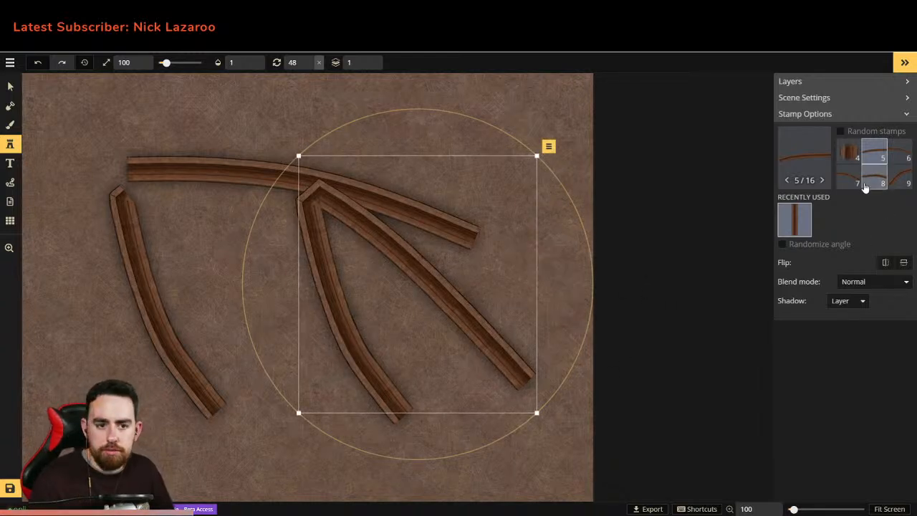
Step: Replace the 5/16 beam with the curved beam 9/16 at 48 degrees, joined to the top of the middle 7/16 beam
click(901, 181)
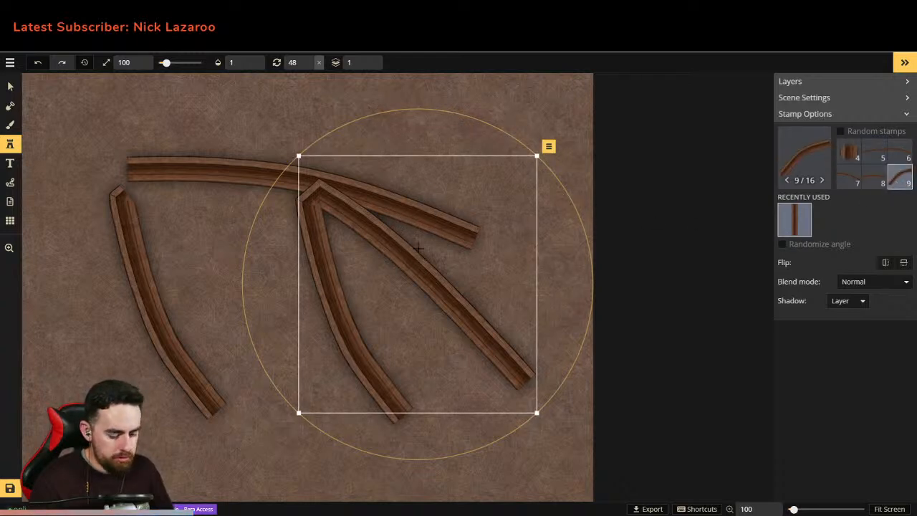
key(Delete)
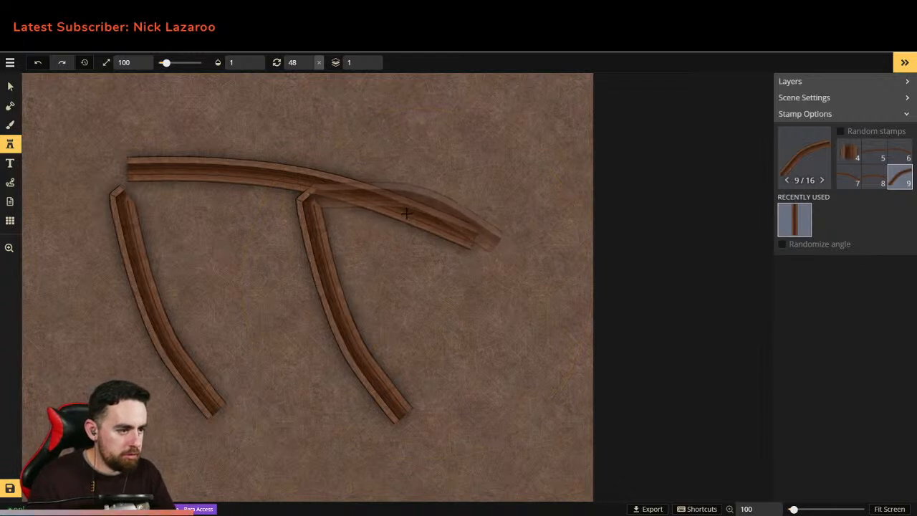
click(406, 212)
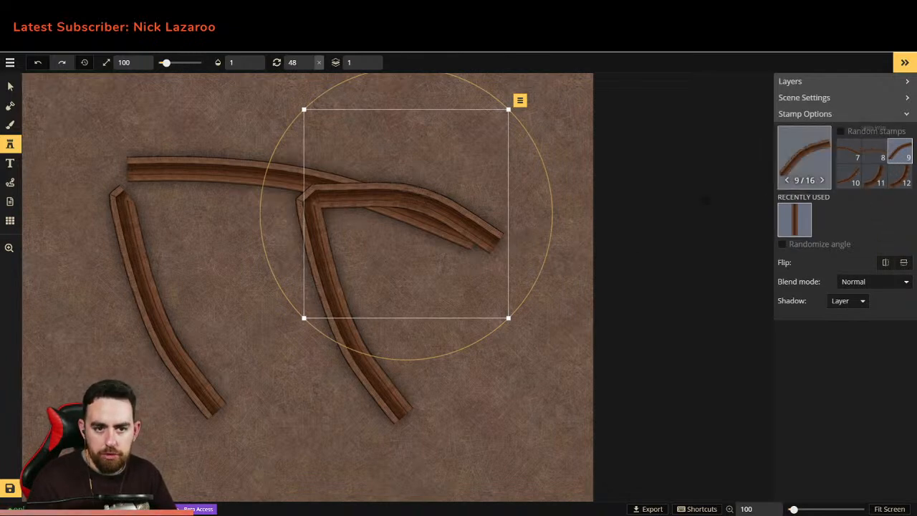
right_click(395, 228)
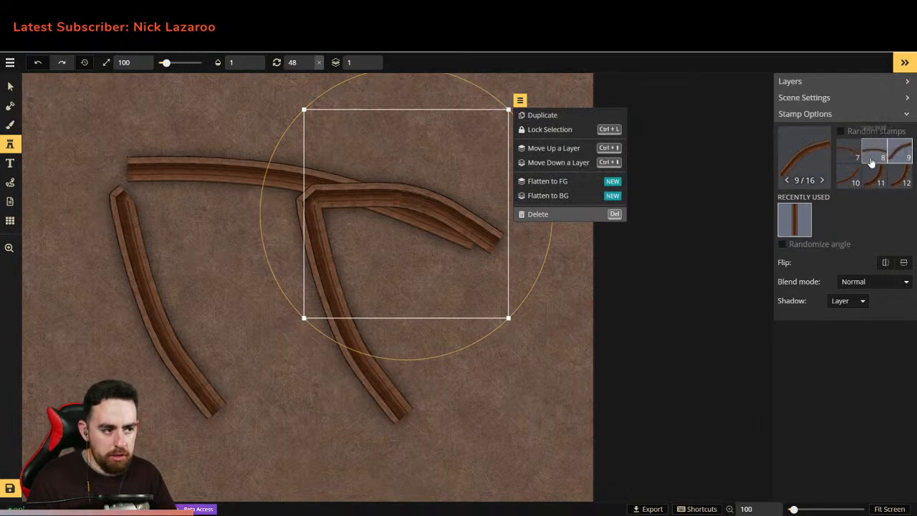
Step: Try the curved beam 10/16 at 48 degrees across the left 7/16 beam and remove it
click(850, 175)
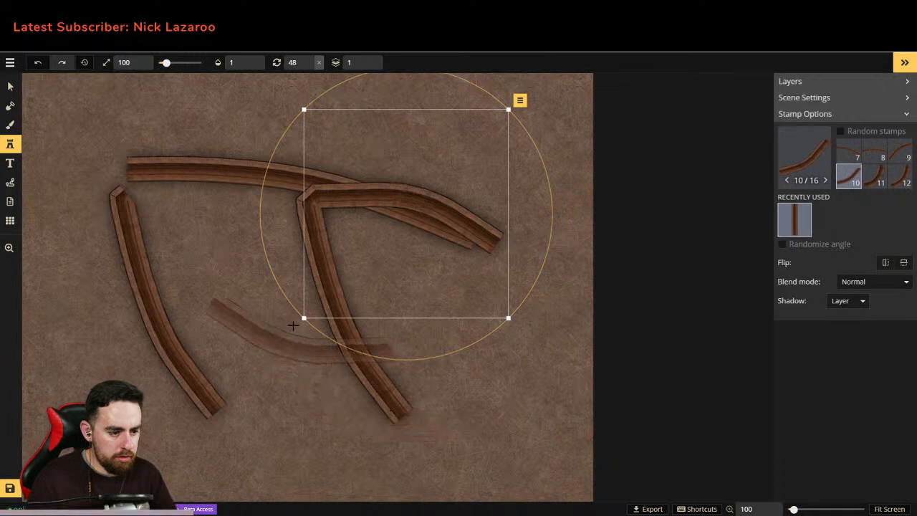
click(158, 291)
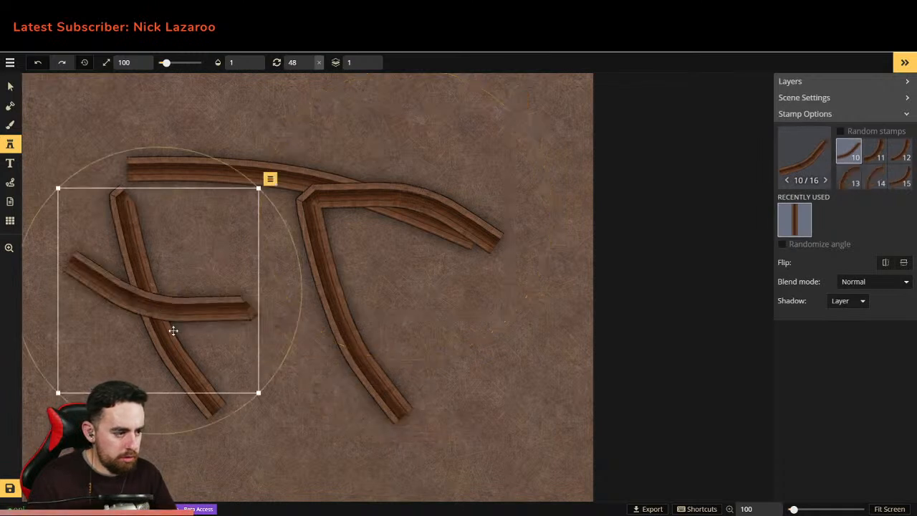
key(Delete)
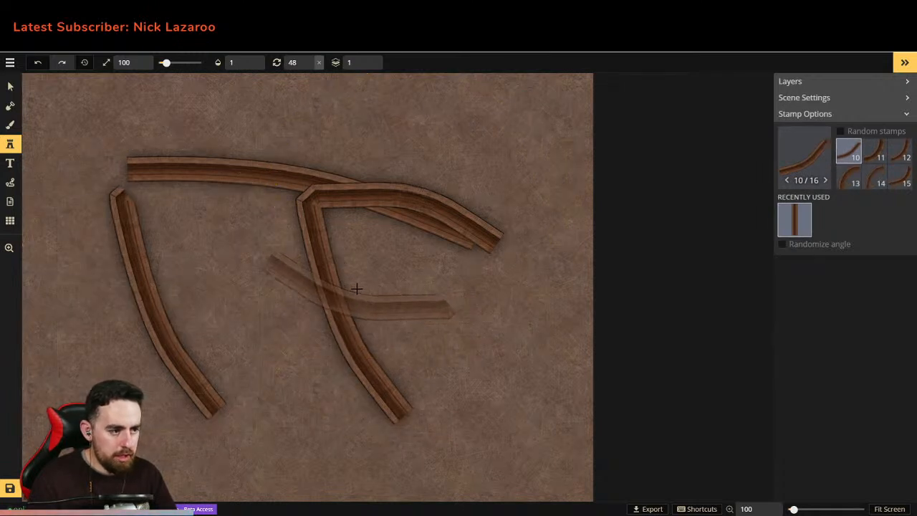
Step: Place another 9/16 beam at 48 degrees across the middle 7/16 beam and move it down a layer
click(874, 176)
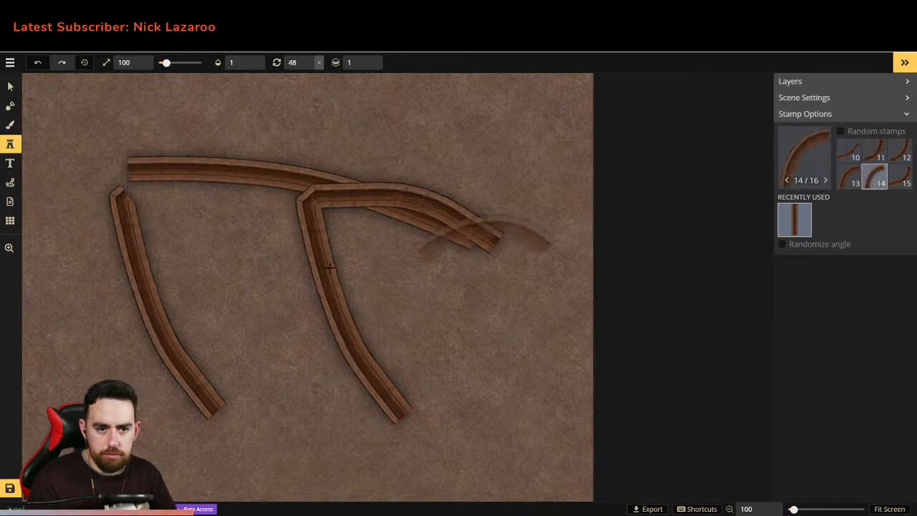
scroll(898, 175, down, 1)
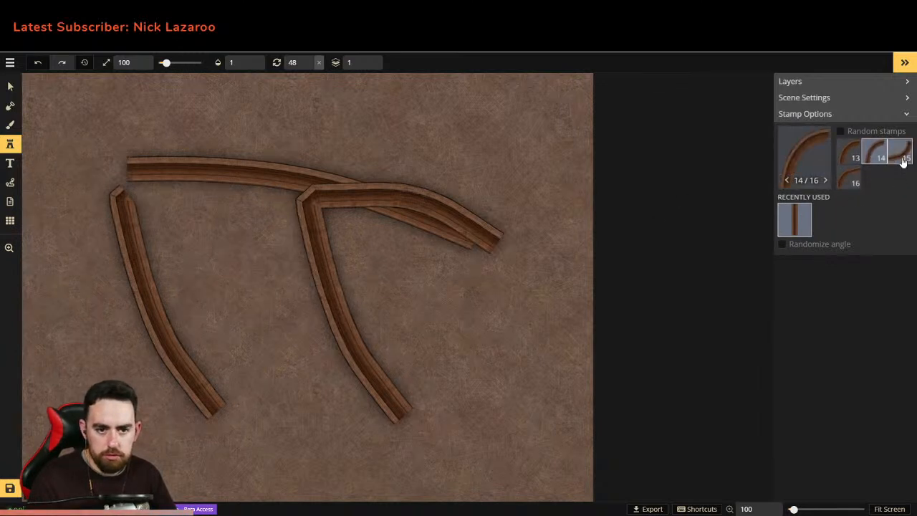
click(899, 153)
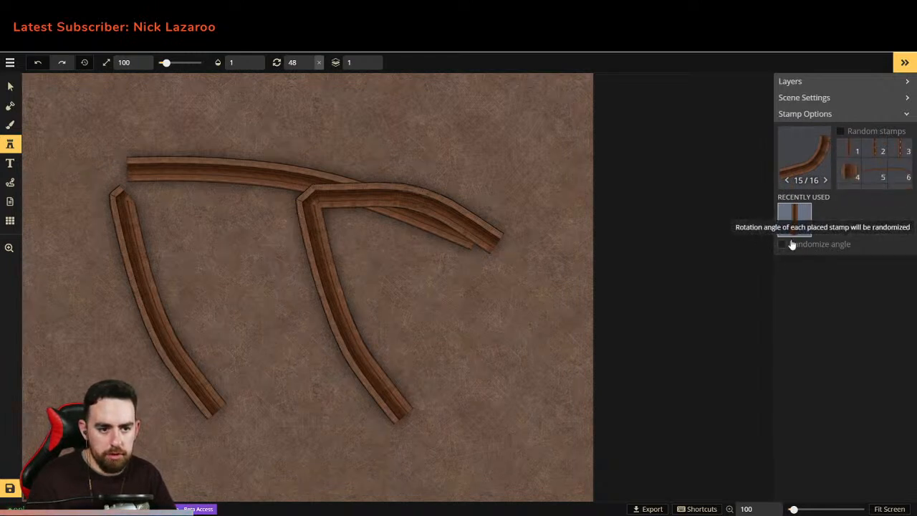
click(907, 179)
click(905, 179)
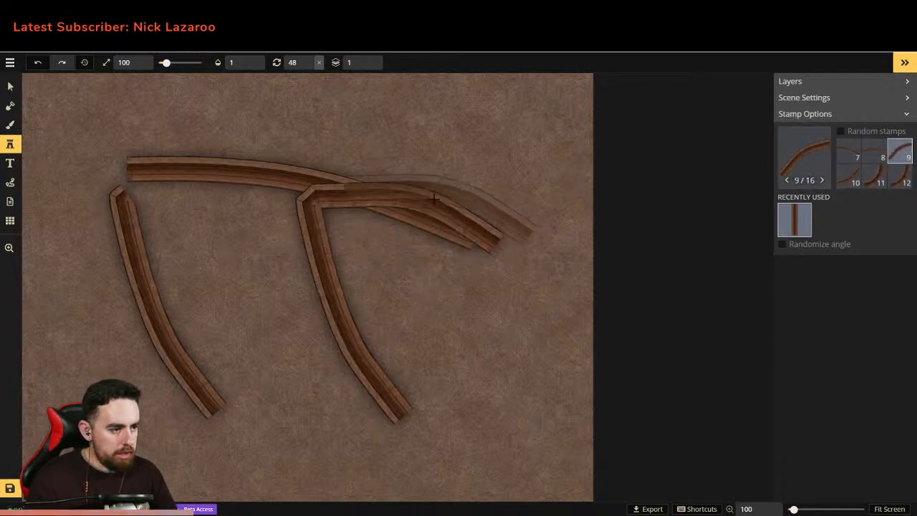
click(404, 211)
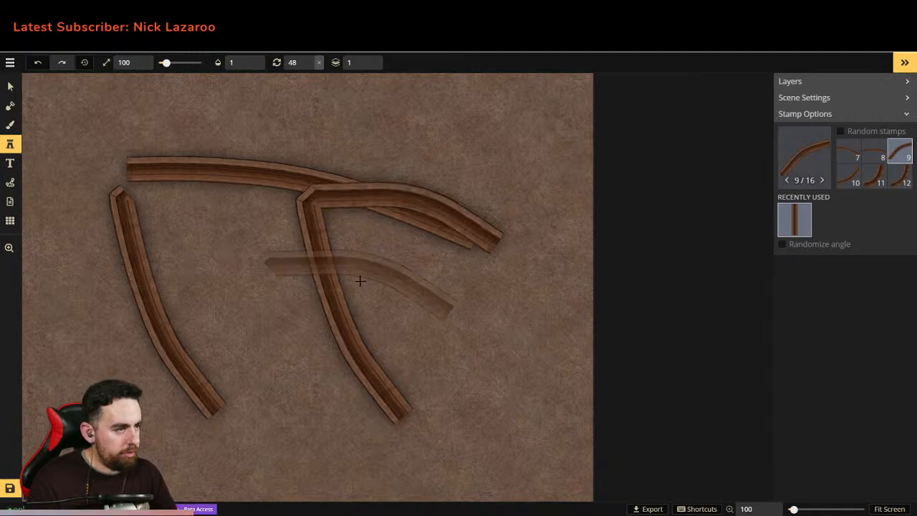
click(301, 283)
right_click(283, 270)
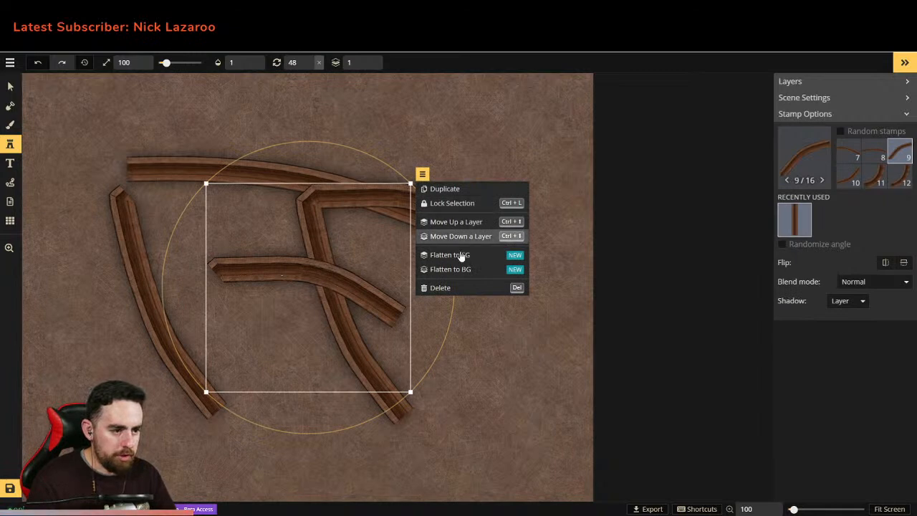
click(422, 175)
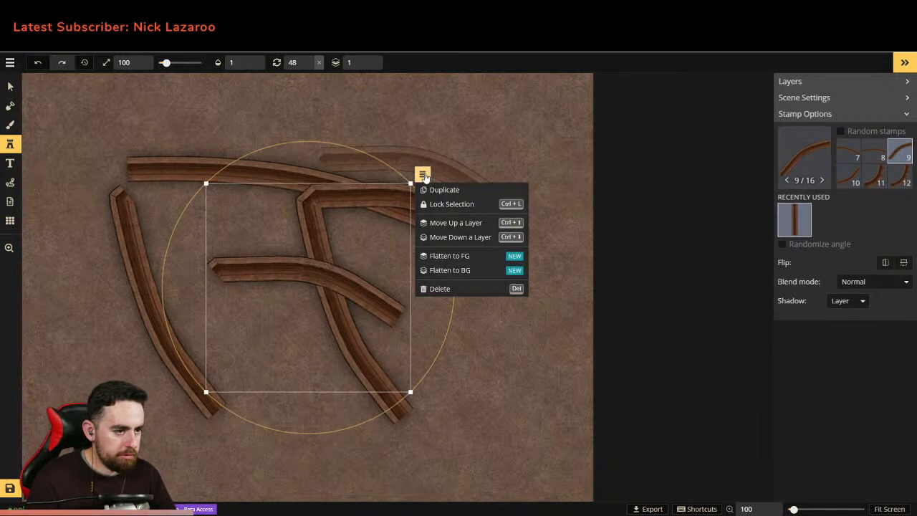
click(459, 237)
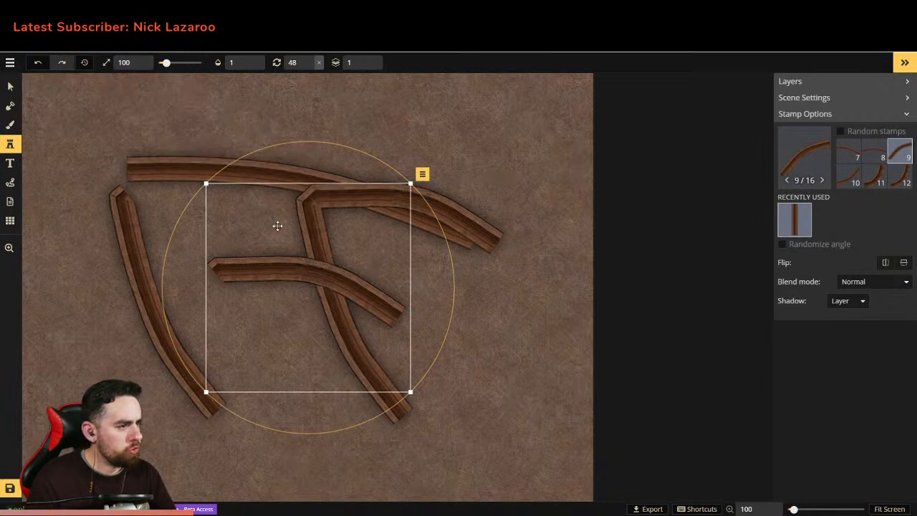
Step: Review the keyboard shortcut list for the selection and layer commands
click(699, 509)
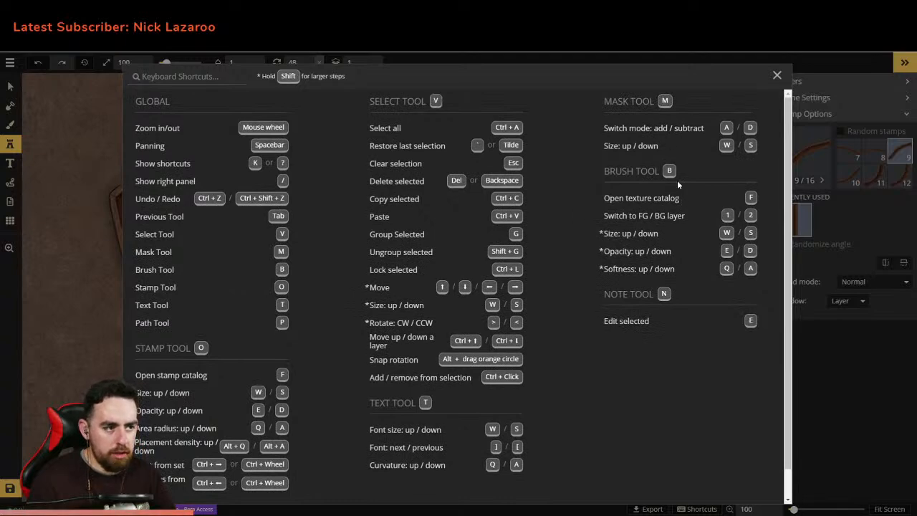
scroll(677, 180, down, 2)
scroll(697, 161, up, 2)
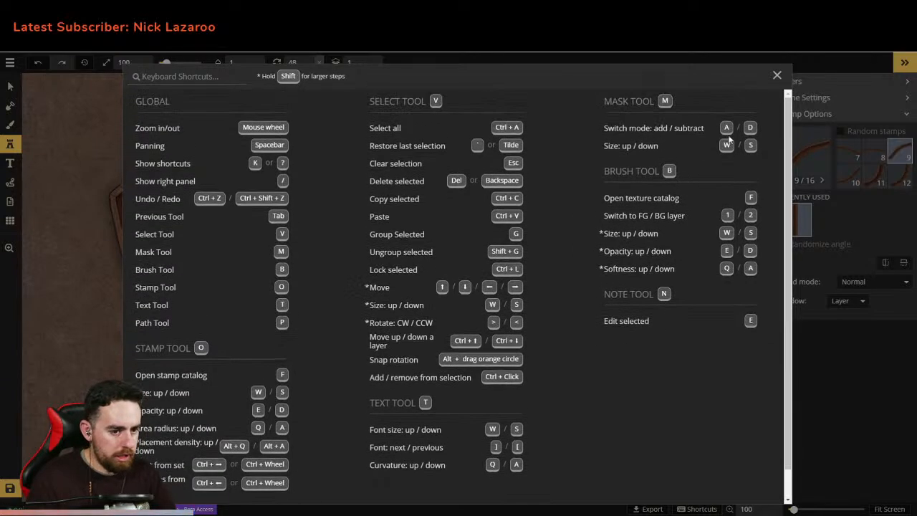
click(777, 75)
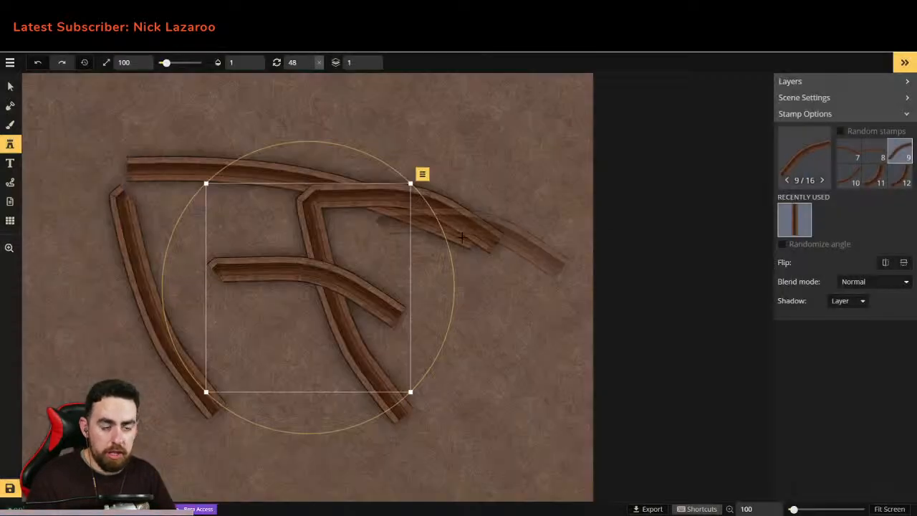
Step: Browse the Water stamps in the catalog, examining the ship hulls, curved beams, deck pieces and fittings
click(791, 165)
scroll(457, 291, down, 2)
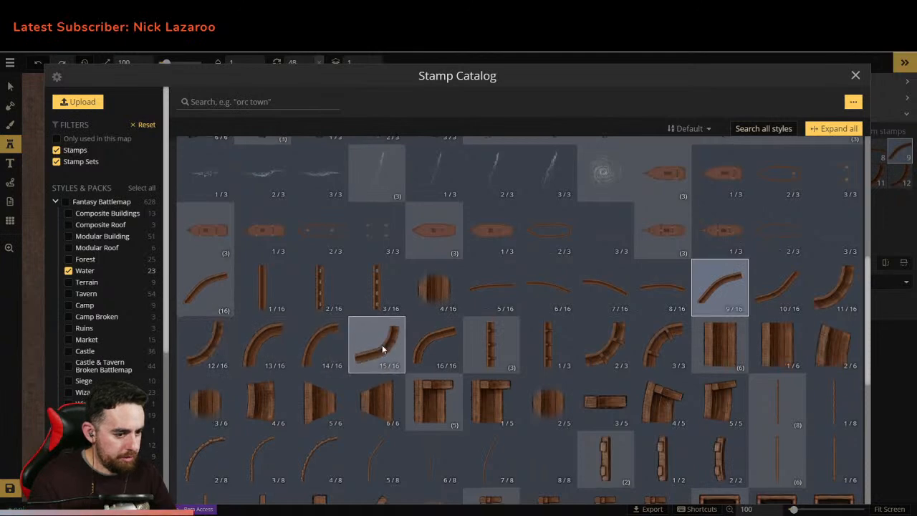
scroll(372, 323, down, 1)
scroll(362, 285, down, 1)
scroll(355, 255, down, 1)
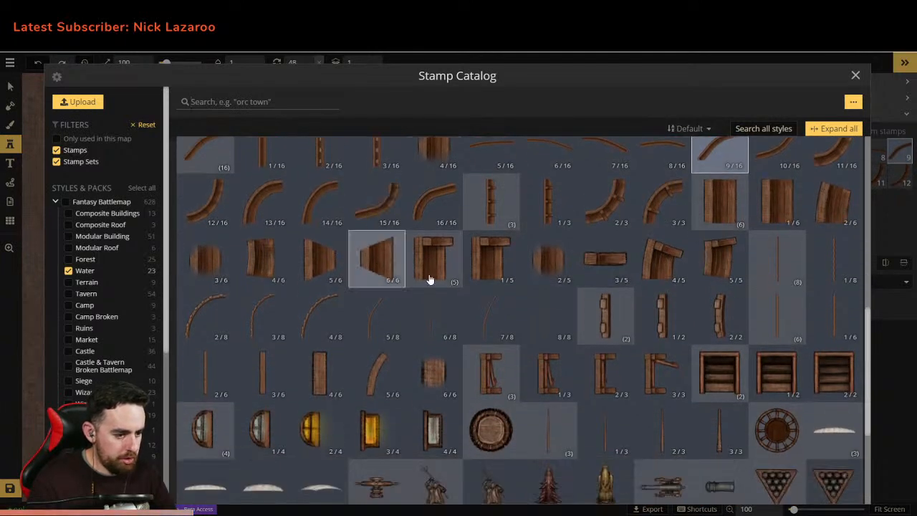
scroll(588, 290, up, 1)
scroll(709, 292, up, 1)
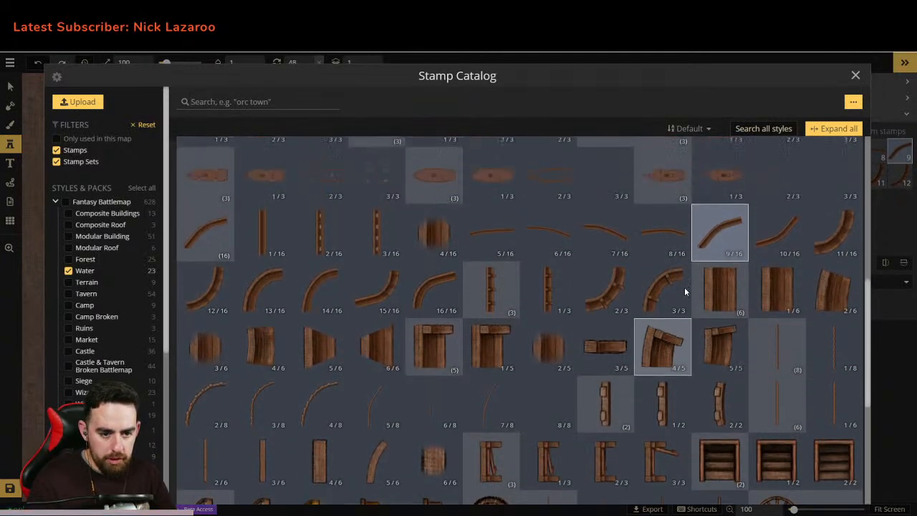
scroll(745, 272, up, 1)
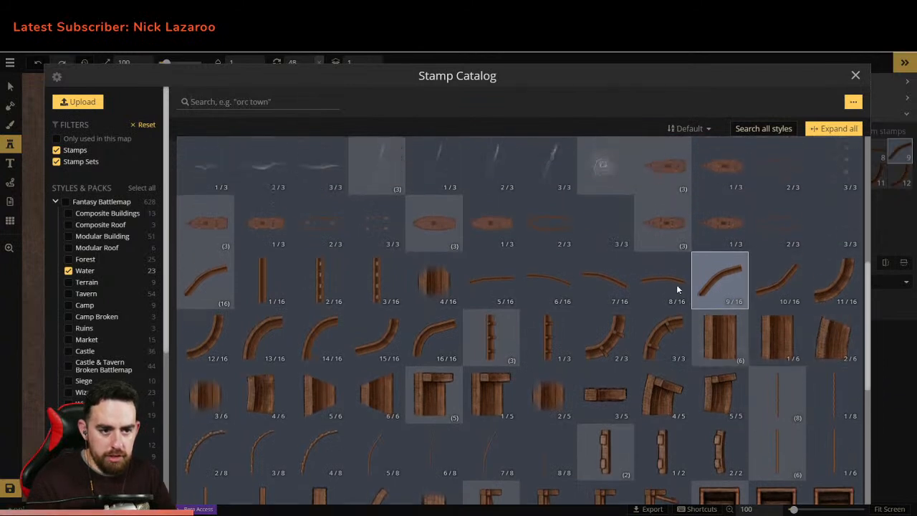
scroll(567, 333, up, 1)
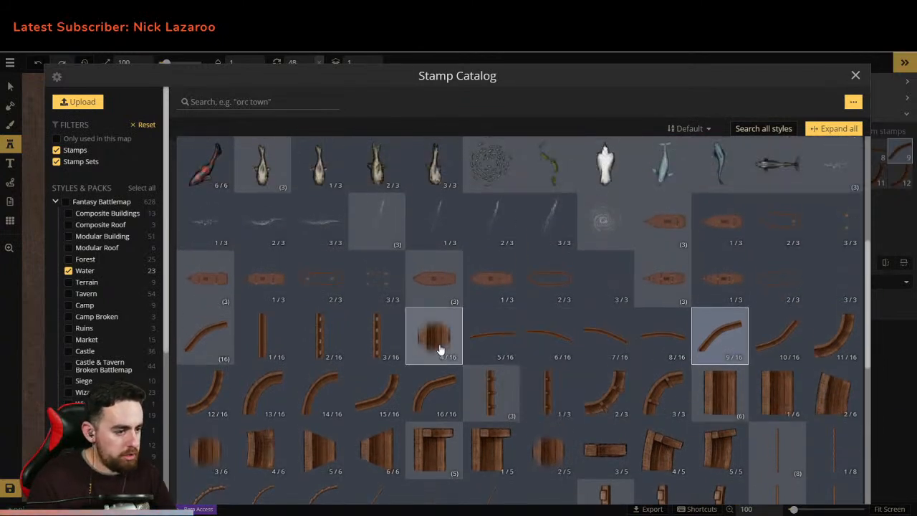
scroll(556, 337, down, 1)
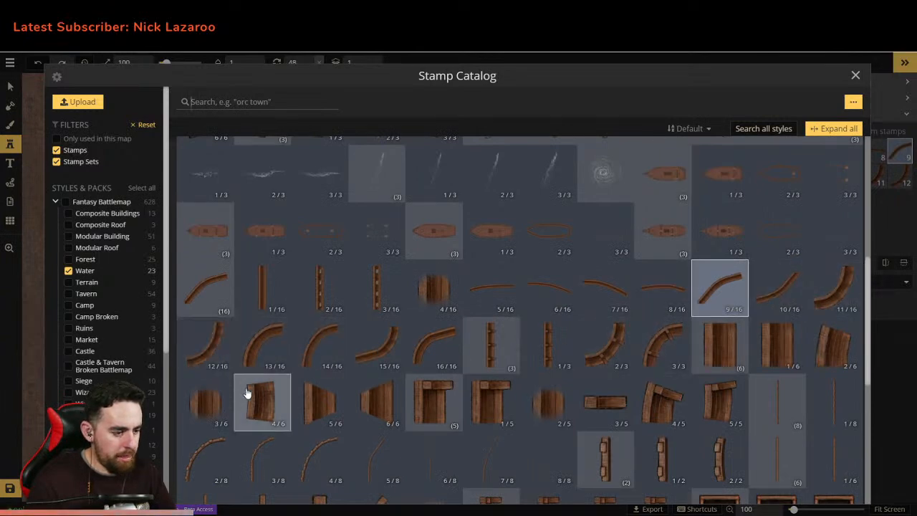
scroll(307, 315, down, 4)
scroll(309, 307, down, 2)
scroll(310, 327, up, 8)
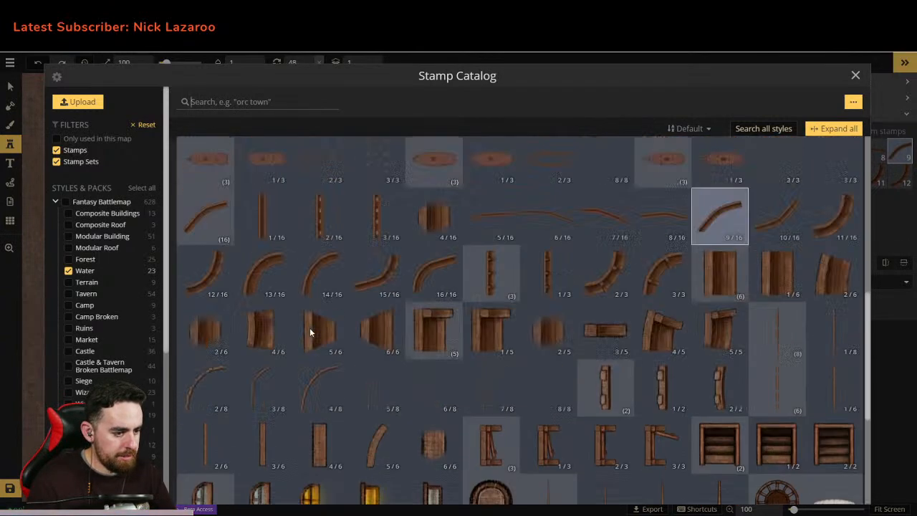
click(853, 76)
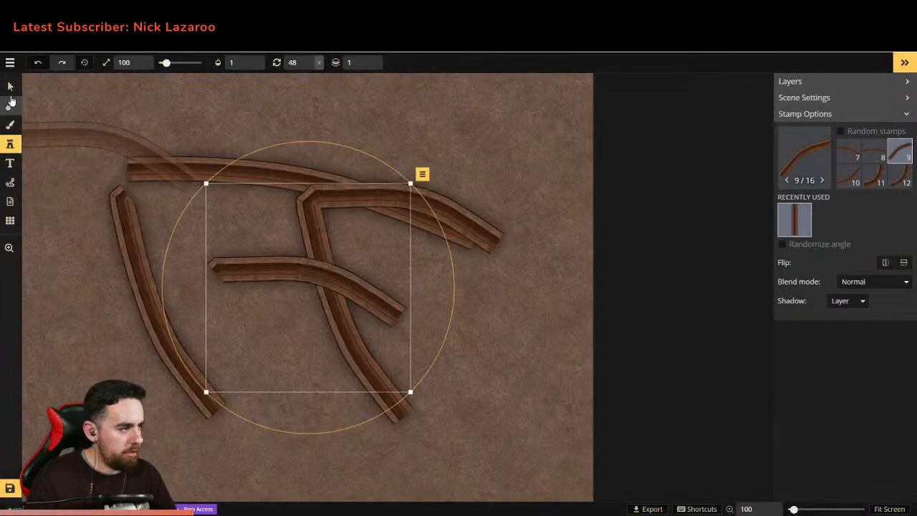
Step: Select all five ship wall beams on the map and delete them
click(11, 87)
drag(82, 89, 528, 435)
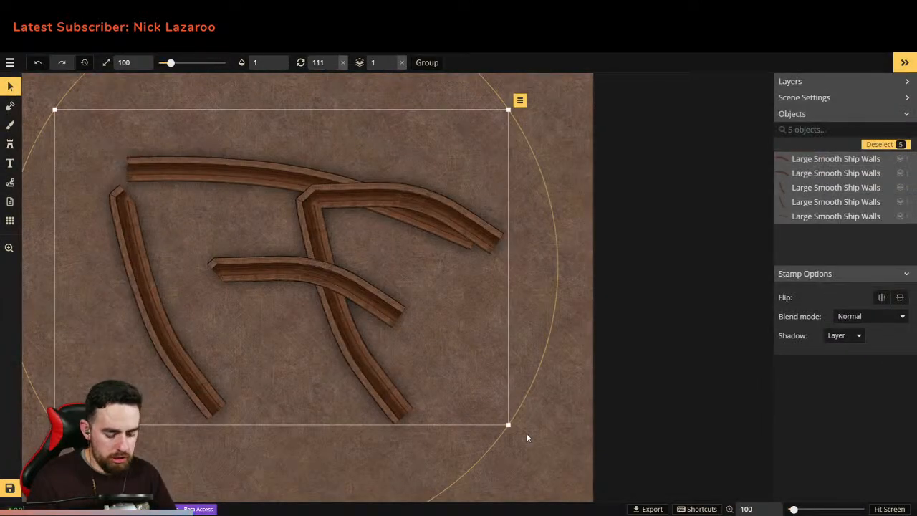
key(Delete)
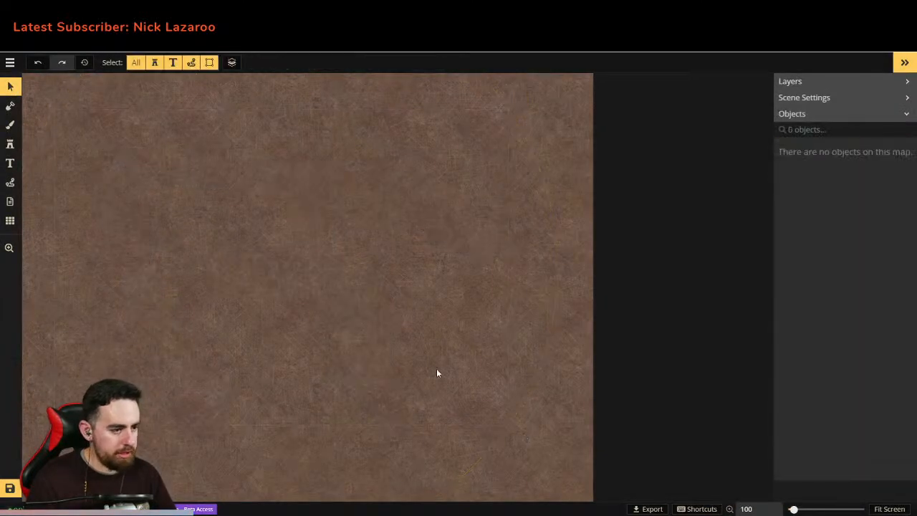
Step: Pick the ship hull outline 2/3 from the Water stamps and place it at 0 degrees with its bow near the map's left edge
click(10, 144)
click(803, 159)
scroll(430, 258, up, 3)
scroll(422, 248, up, 1)
scroll(422, 248, down, 5)
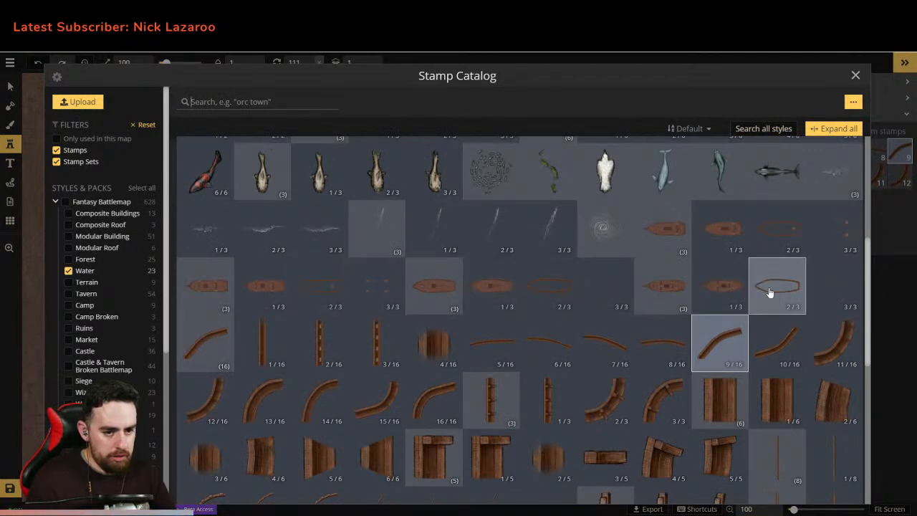
click(767, 230)
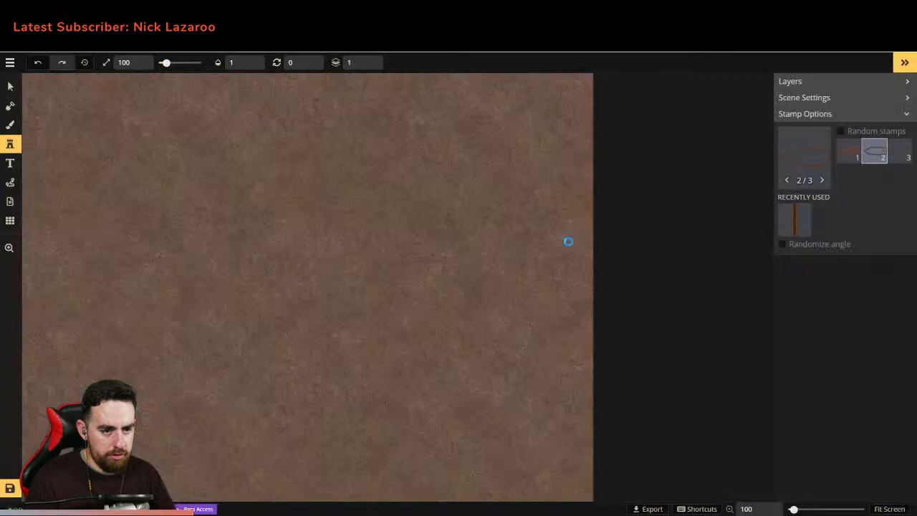
scroll(229, 253, down, 2)
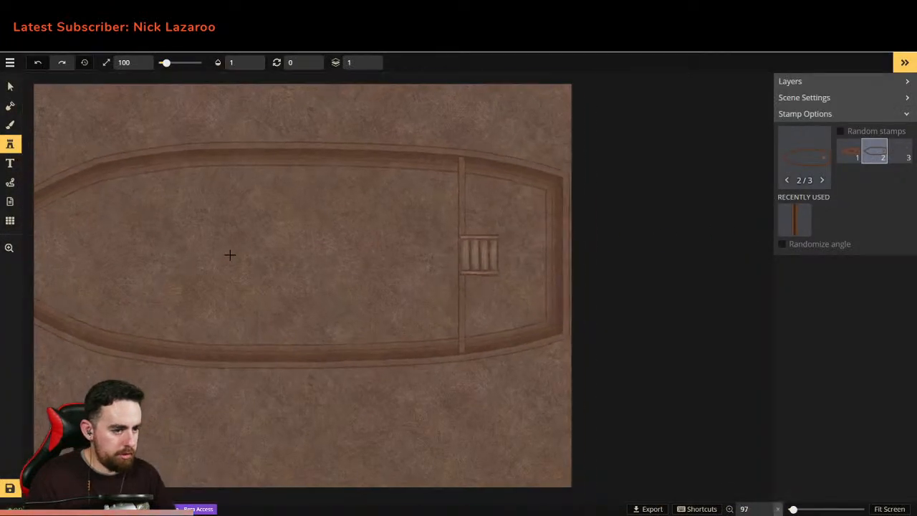
scroll(237, 253, down, 4)
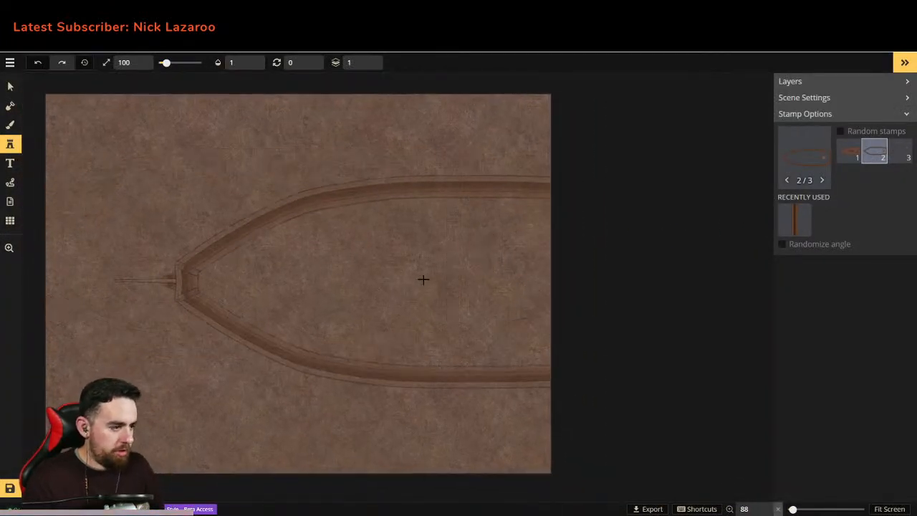
click(356, 242)
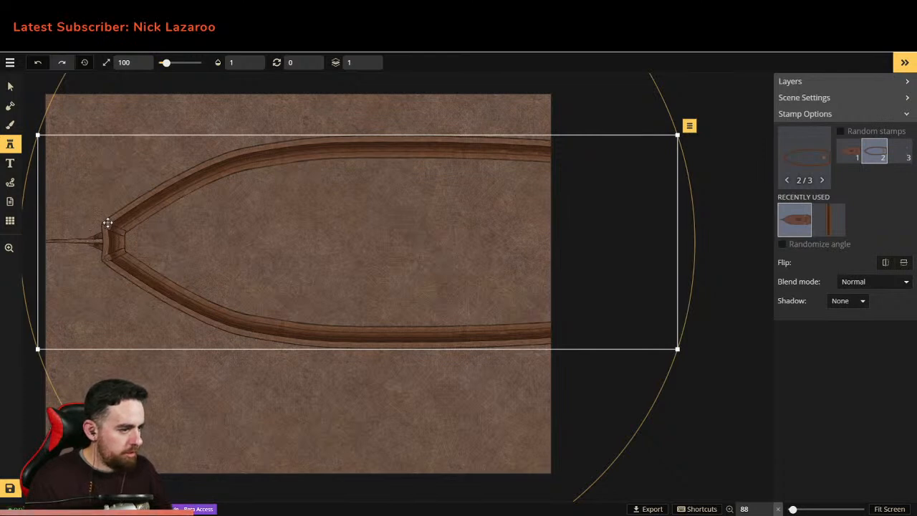
drag(230, 252, 203, 237)
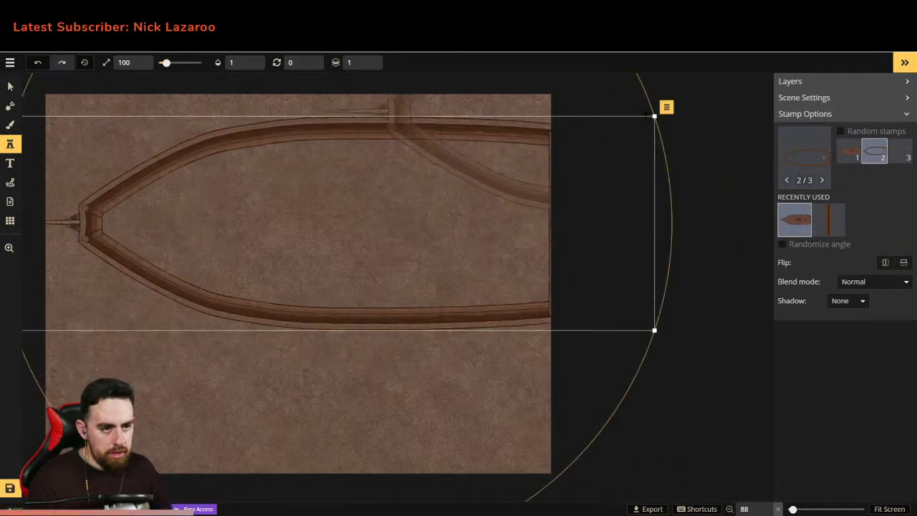
Step: Scale the ship hull outline down to 70 and move it so the whole ship fits inside the map
drag(588, 135, 453, 179)
drag(363, 207, 400, 239)
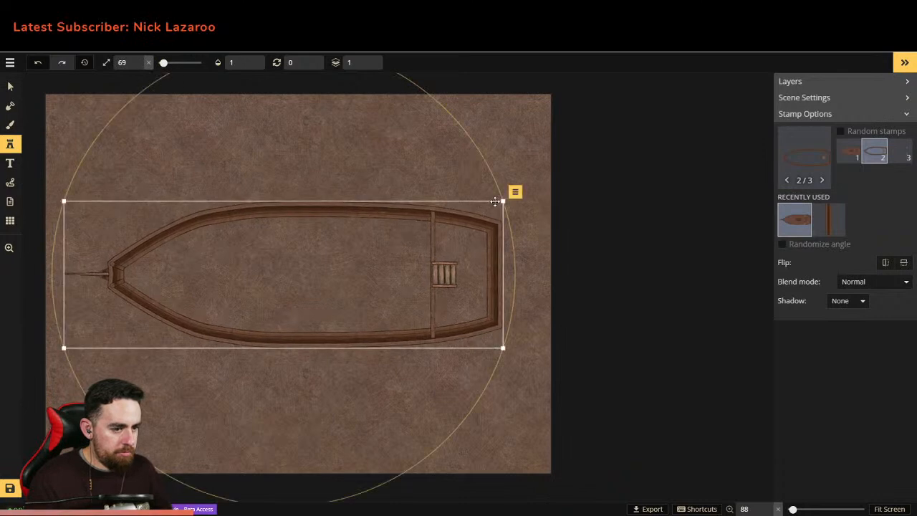
click(514, 197)
drag(516, 198, 519, 196)
key(Delete)
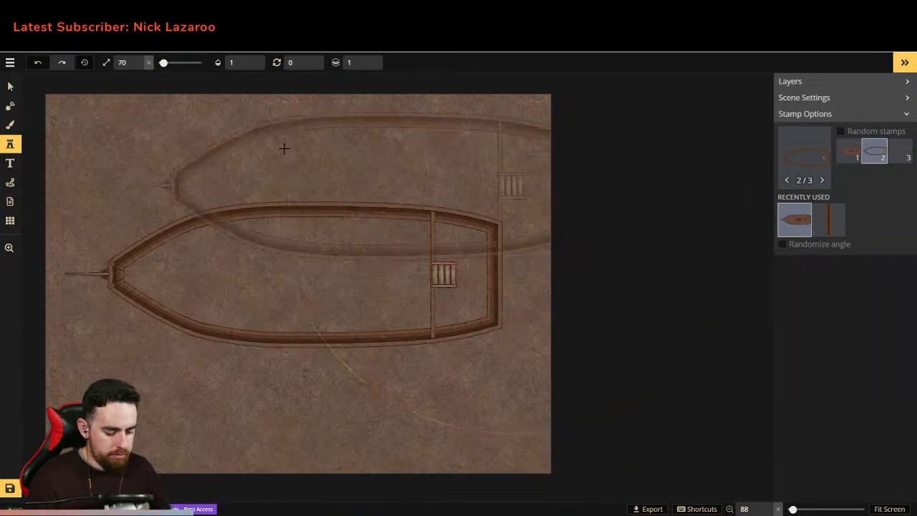
Step: Fill the entire map background with the teal water texture using a filled rectangle at opacity 1
click(10, 124)
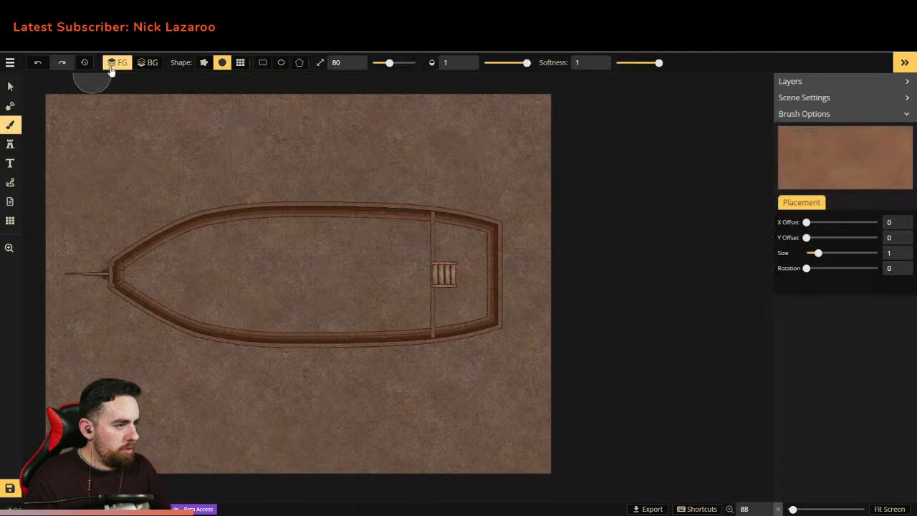
click(262, 63)
mouse_move(43, 86)
mouse_down()
mouse_move(215, 317)
mouse_move(565, 485)
mouse_move(555, 486)
mouse_up()
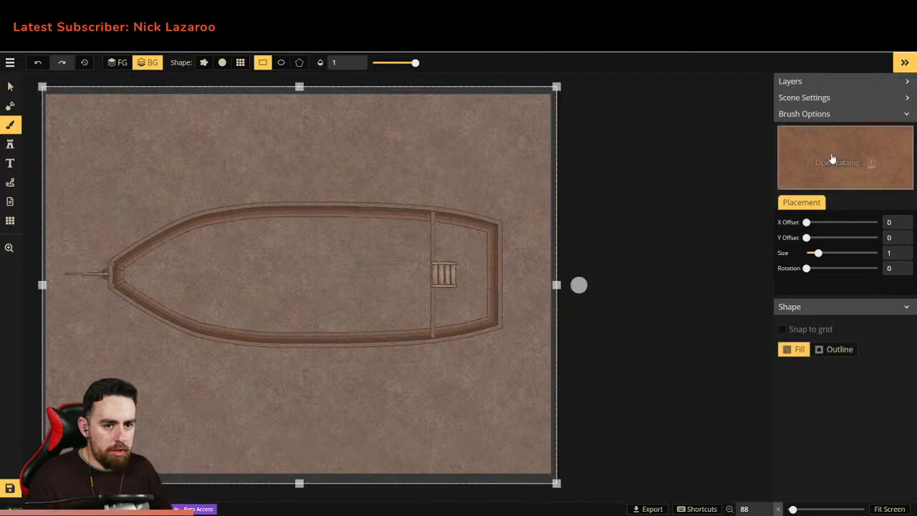
click(827, 168)
click(458, 232)
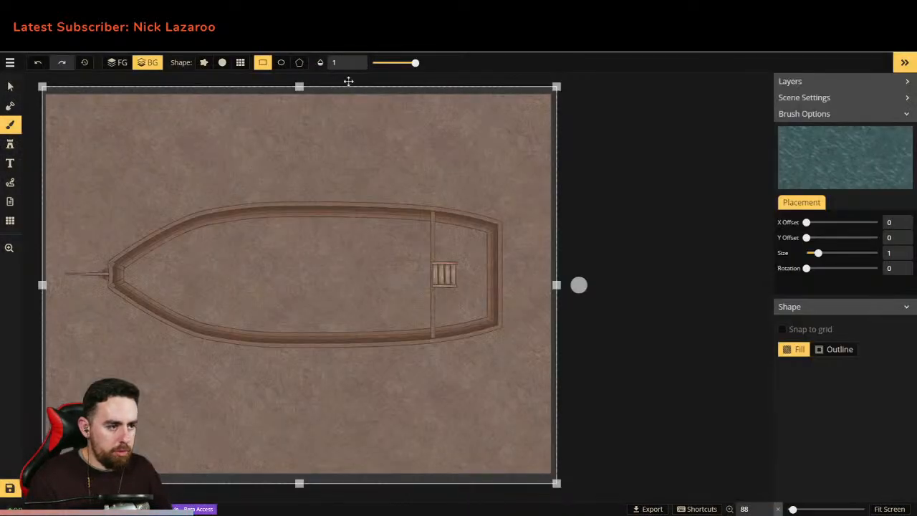
scroll(296, 395, up, 1)
scroll(254, 320, down, 2)
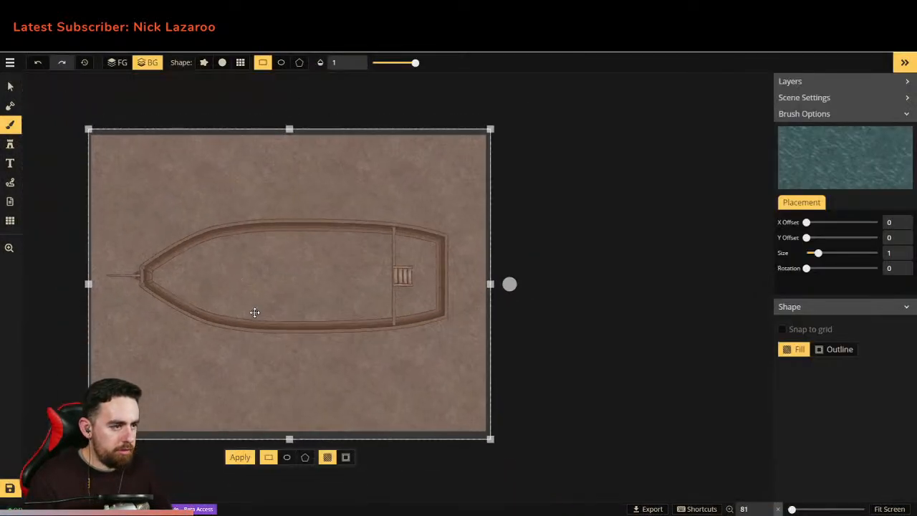
click(241, 457)
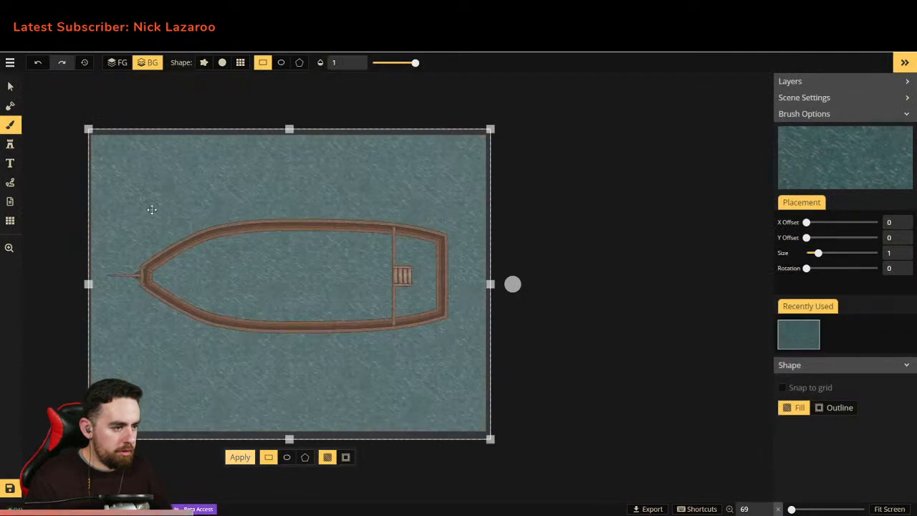
scroll(162, 288, up, 2)
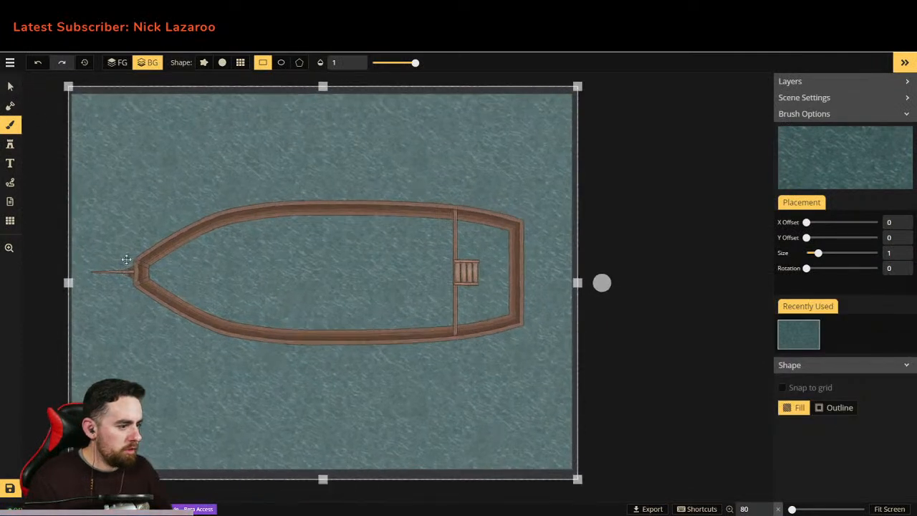
Step: Paint the wide-gapped reddish plank texture over the middle of the deck on the background with the size 80 rough-edged brush
click(204, 63)
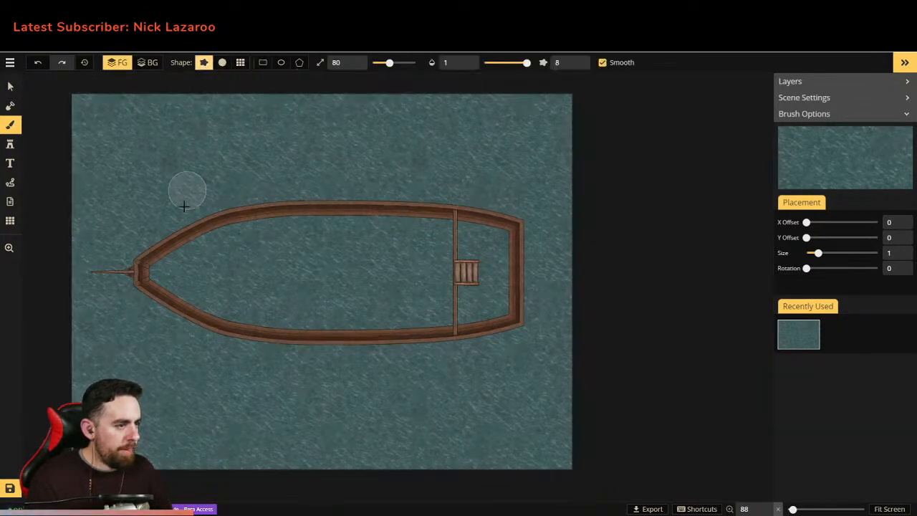
click(839, 163)
scroll(592, 215, down, 1)
scroll(537, 269, down, 3)
scroll(534, 273, up, 4)
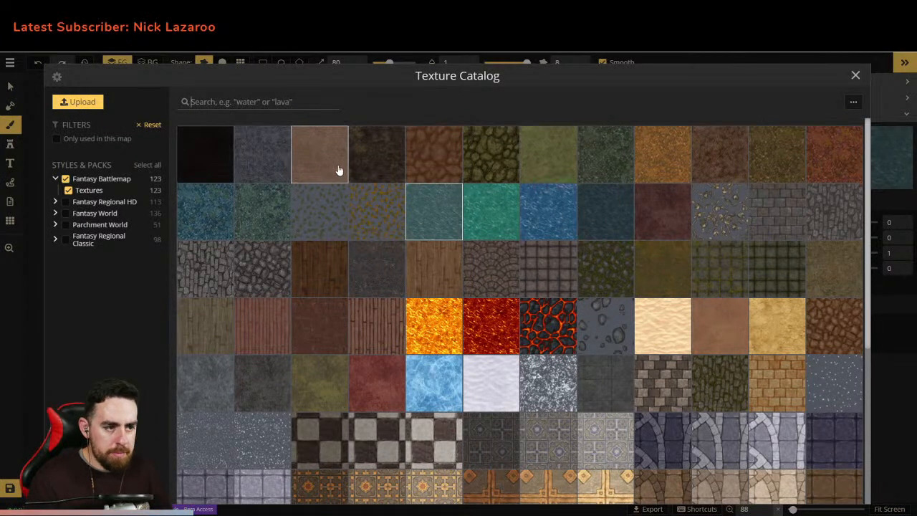
click(349, 328)
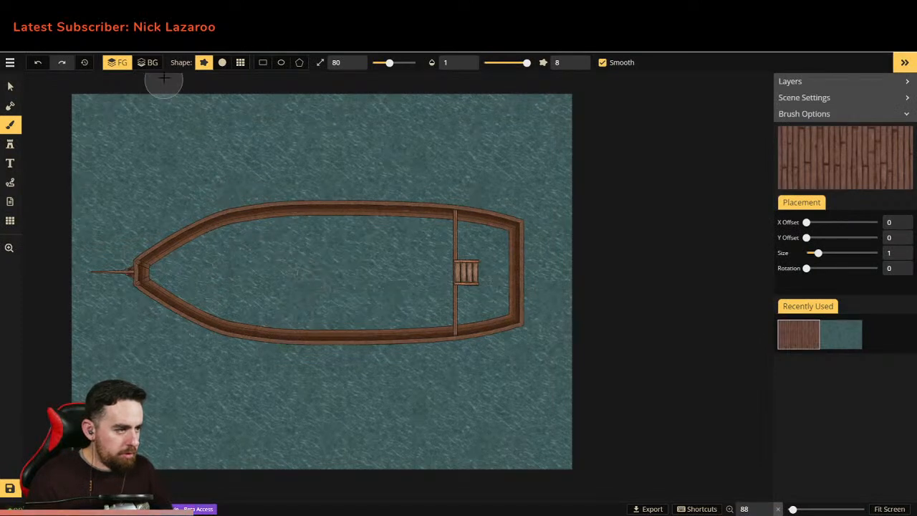
click(147, 66)
mouse_move(282, 265)
mouse_down()
mouse_move(342, 295)
mouse_move(264, 267)
mouse_move(222, 264)
mouse_move(259, 236)
mouse_move(413, 231)
mouse_up()
Step: Switch to the plainer reddish plank texture and repaint the planks already on the deck with it
click(819, 174)
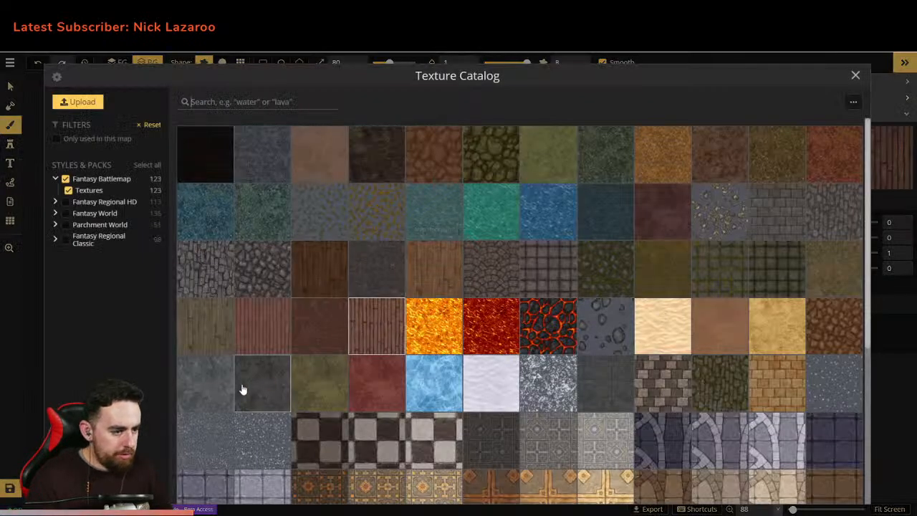
click(250, 340)
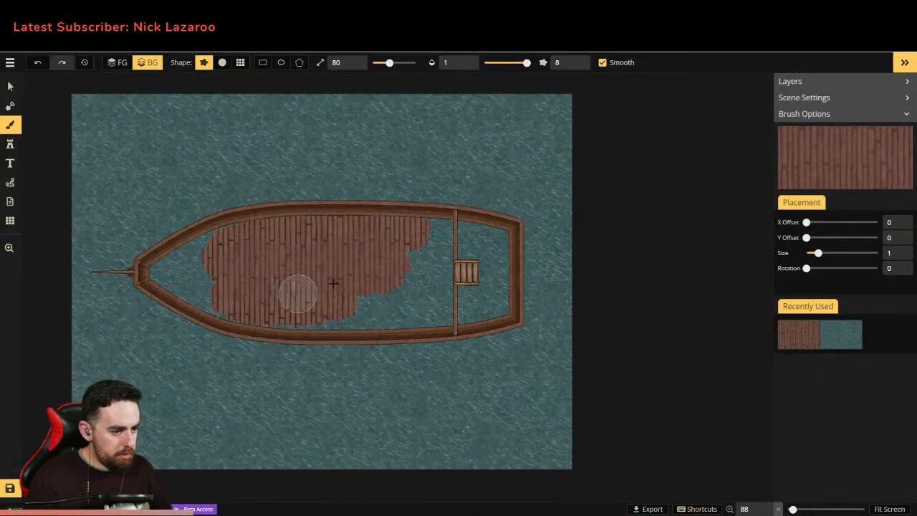
click(445, 232)
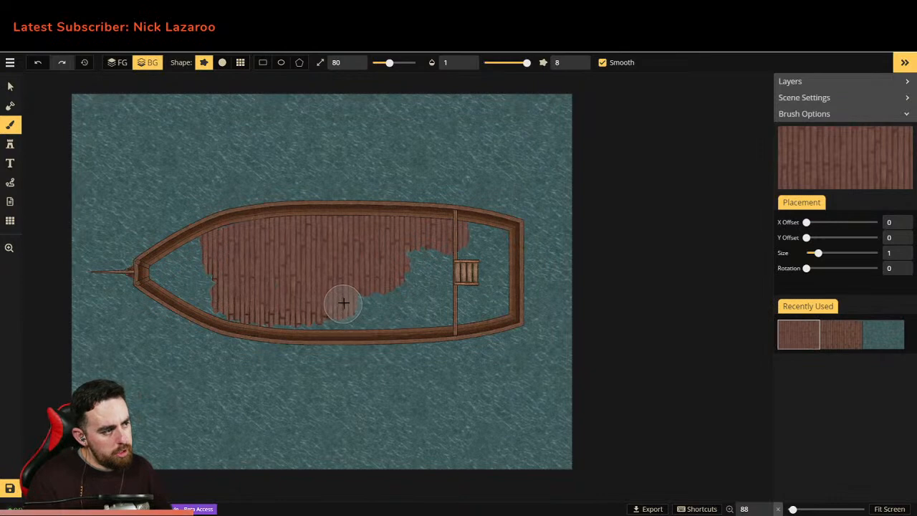
Step: Cover the whole deck inside the hull with the lighter brown plank texture, using a round brush of size 73 and softness 0
click(805, 176)
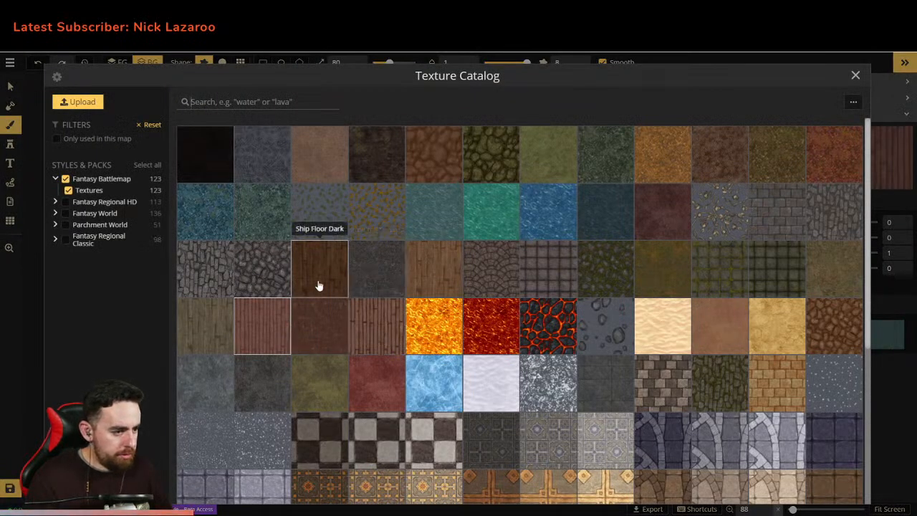
click(420, 270)
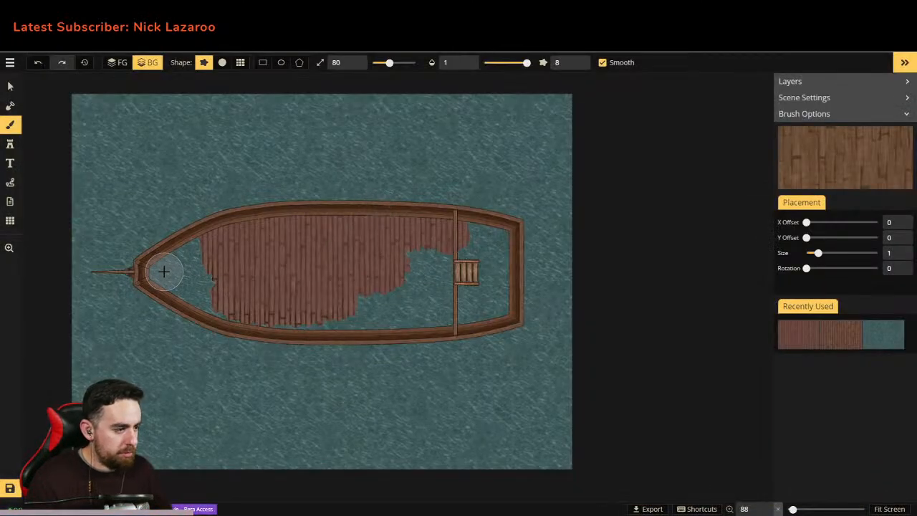
click(222, 62)
mouse_move(160, 272)
mouse_down()
mouse_move(189, 258)
mouse_move(158, 267)
mouse_up()
mouse_move(389, 63)
mouse_down()
mouse_move(416, 63)
mouse_move(388, 62)
mouse_up()
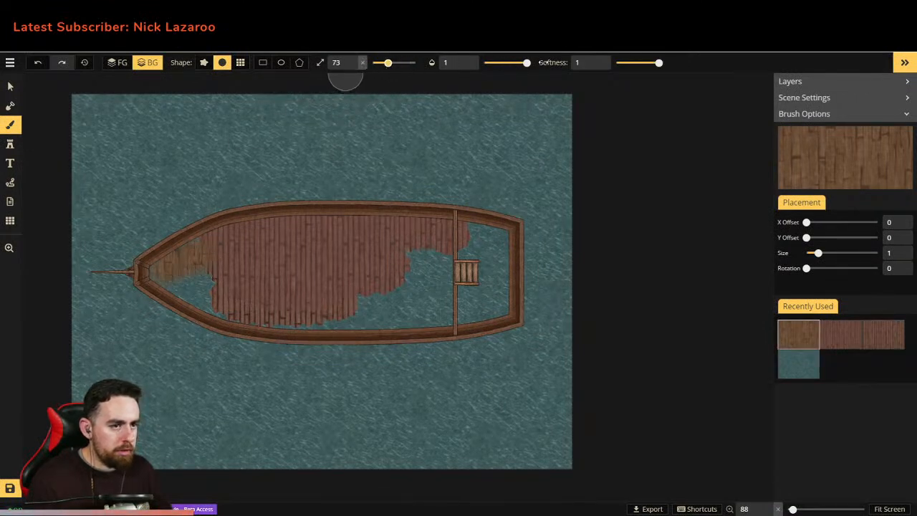
drag(658, 62, 616, 62)
mouse_move(287, 248)
mouse_down()
mouse_move(223, 270)
mouse_move(157, 274)
mouse_move(240, 235)
mouse_move(310, 226)
mouse_move(502, 239)
mouse_move(496, 309)
mouse_move(265, 312)
mouse_move(183, 289)
mouse_move(321, 278)
mouse_move(296, 277)
mouse_move(300, 245)
mouse_move(457, 234)
mouse_move(356, 259)
mouse_move(481, 249)
mouse_move(440, 294)
mouse_move(328, 288)
mouse_move(454, 257)
mouse_move(407, 297)
mouse_move(436, 312)
mouse_move(373, 316)
mouse_up()
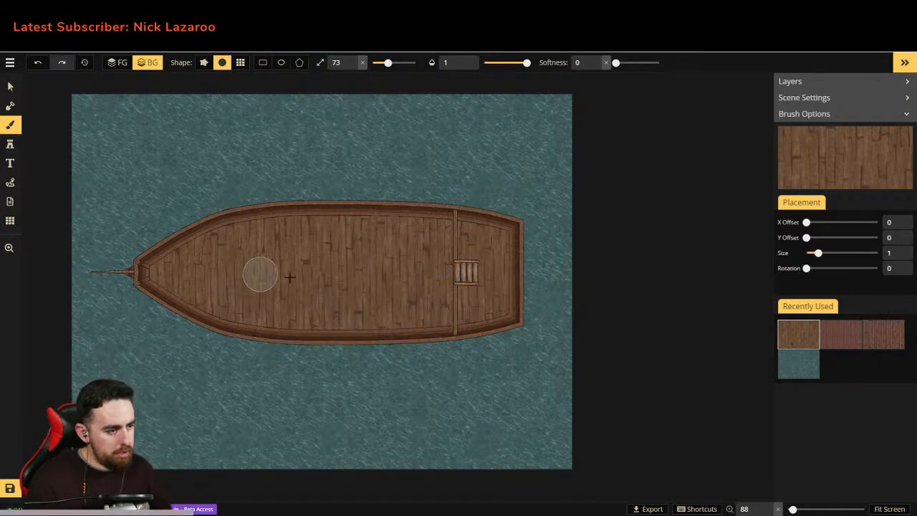
Step: Pick the Ship Floor Dark texture and repaint the entire deck inside the hull with it
click(807, 172)
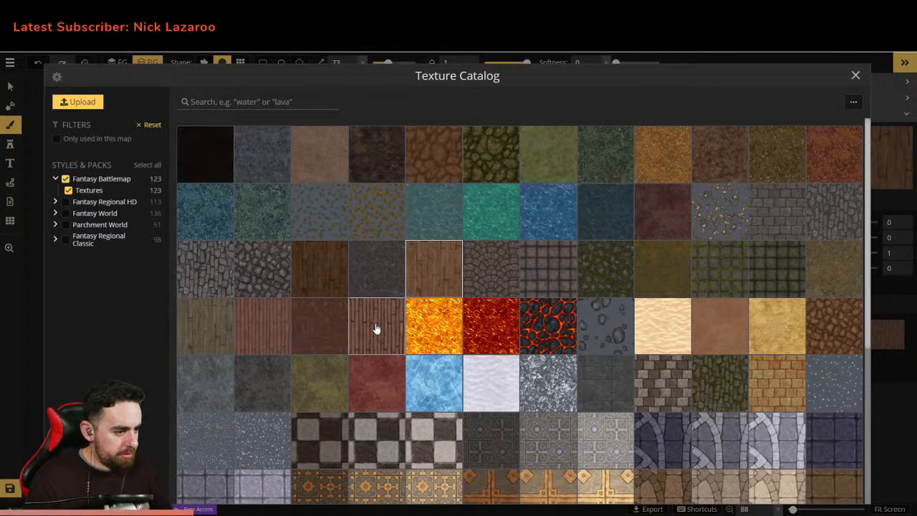
scroll(375, 324, down, 5)
scroll(376, 327, up, 2)
scroll(376, 327, up, 3)
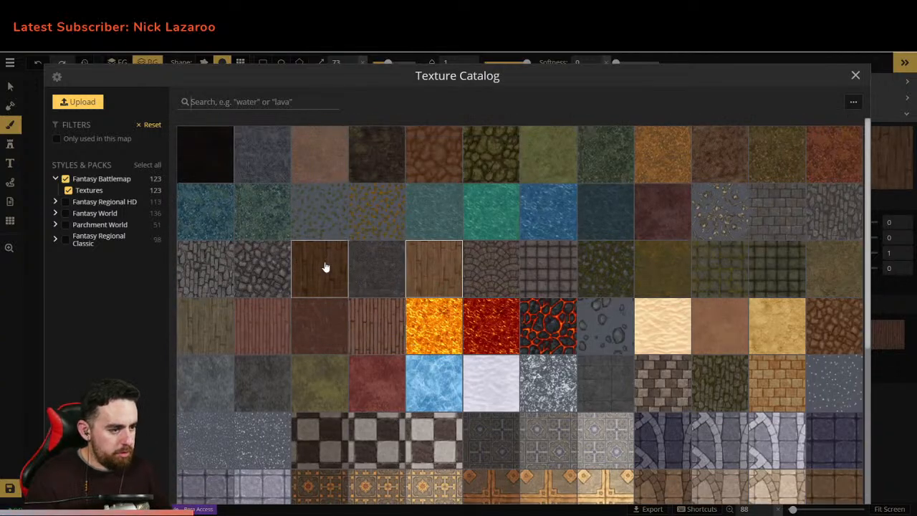
click(299, 276)
mouse_move(365, 215)
mouse_down()
mouse_move(268, 246)
mouse_move(304, 228)
mouse_move(483, 232)
mouse_move(501, 238)
mouse_move(504, 290)
mouse_move(485, 310)
mouse_move(281, 312)
mouse_move(209, 300)
mouse_move(161, 280)
mouse_move(181, 256)
mouse_move(242, 230)
mouse_move(276, 229)
mouse_move(190, 264)
mouse_move(362, 265)
mouse_move(214, 280)
mouse_move(412, 292)
mouse_move(312, 254)
mouse_move(493, 259)
mouse_move(454, 266)
mouse_move(418, 302)
mouse_move(469, 278)
mouse_move(492, 288)
mouse_move(385, 282)
mouse_move(421, 264)
mouse_up()
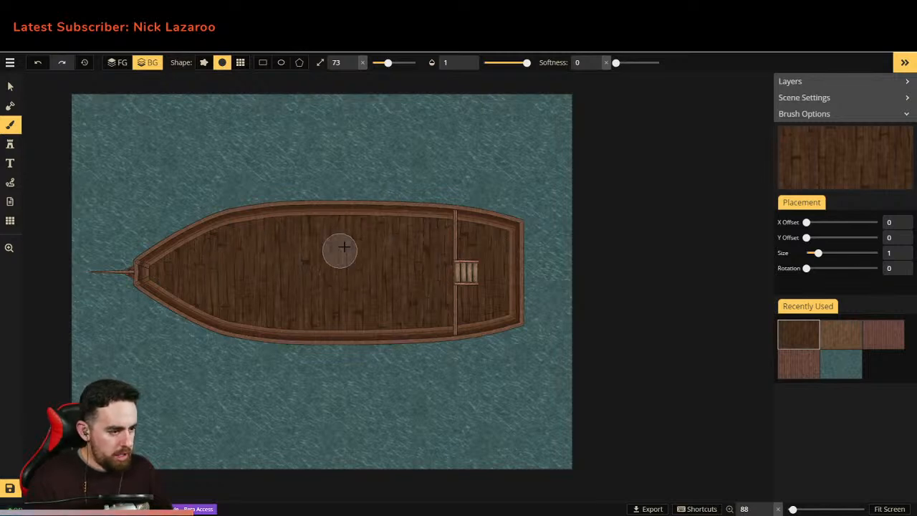
Step: Pick the wheeled cannon from the Water stamps and place it at the hull's lower wall, rotated to 273 degrees
click(10, 144)
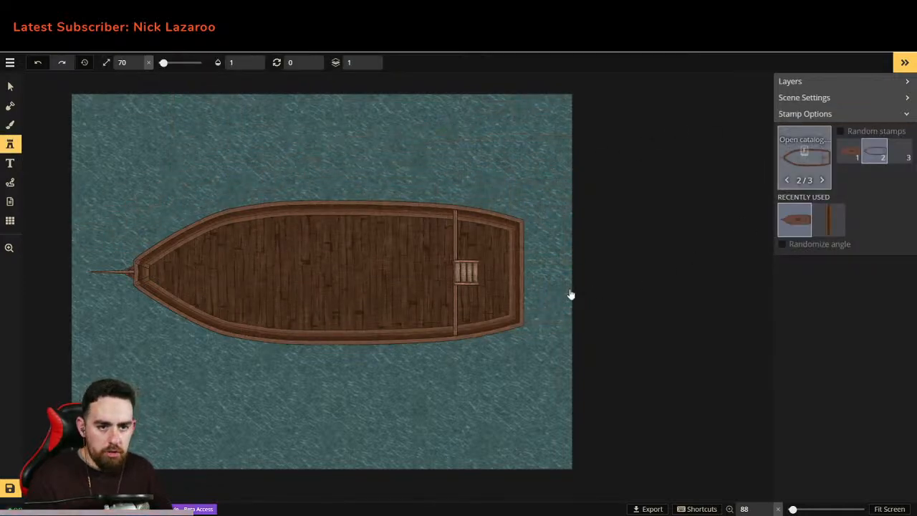
click(804, 157)
scroll(476, 323, up, 2)
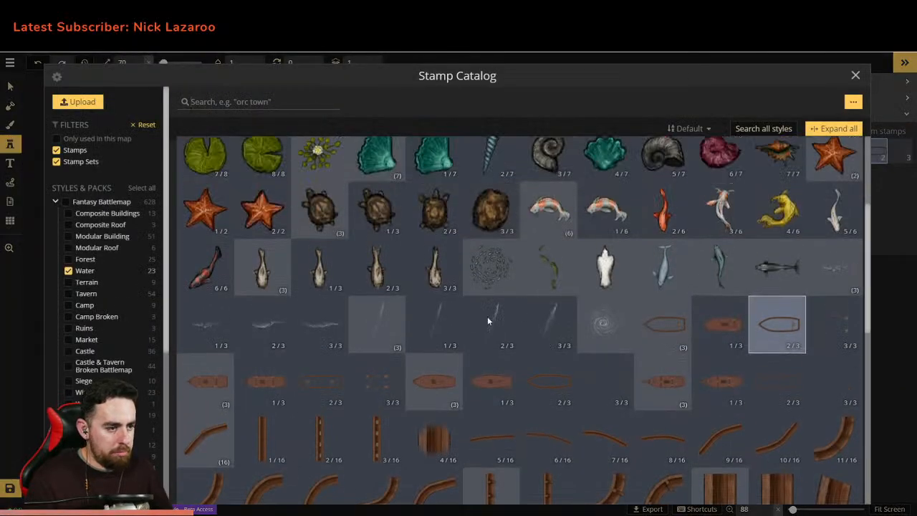
scroll(529, 322, up, 3)
scroll(529, 323, down, 6)
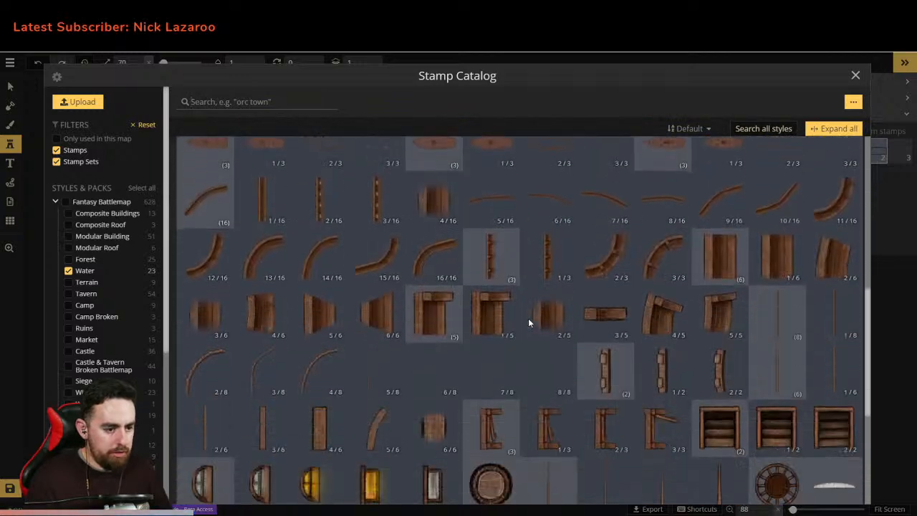
scroll(528, 322, down, 5)
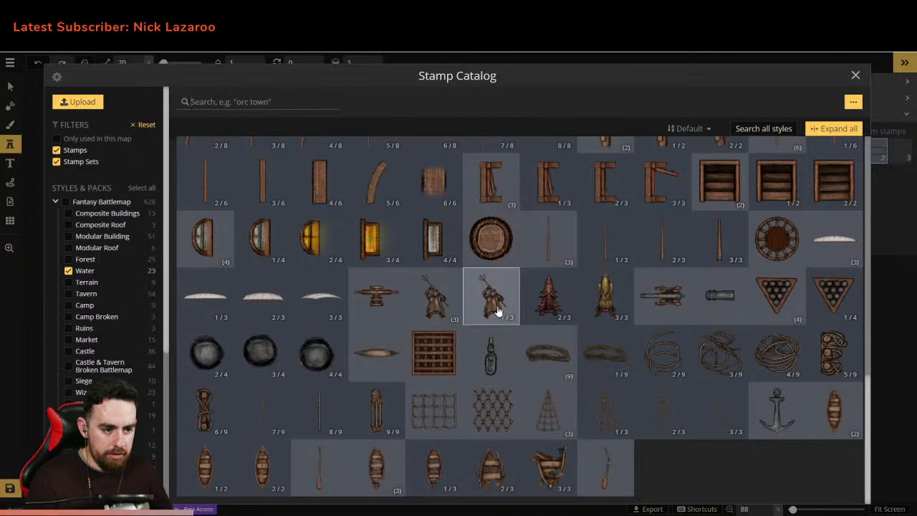
click(656, 296)
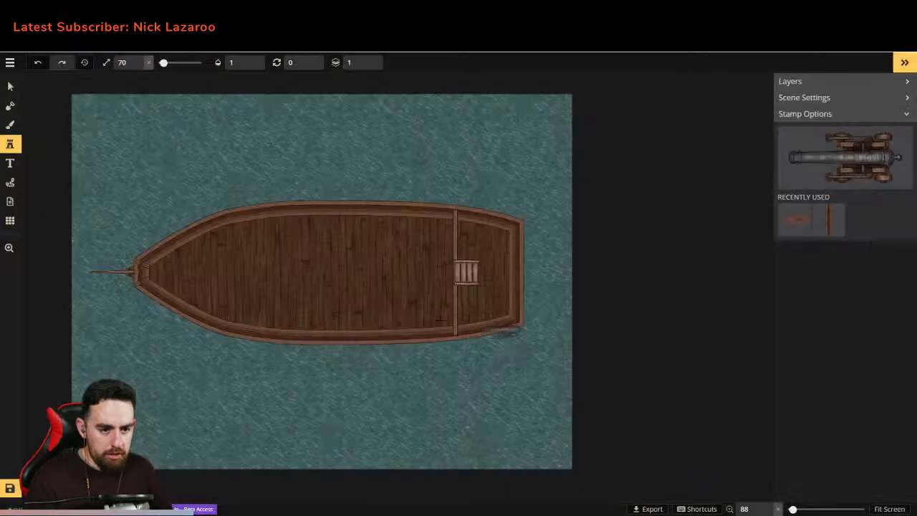
click(269, 310)
drag(273, 282, 218, 292)
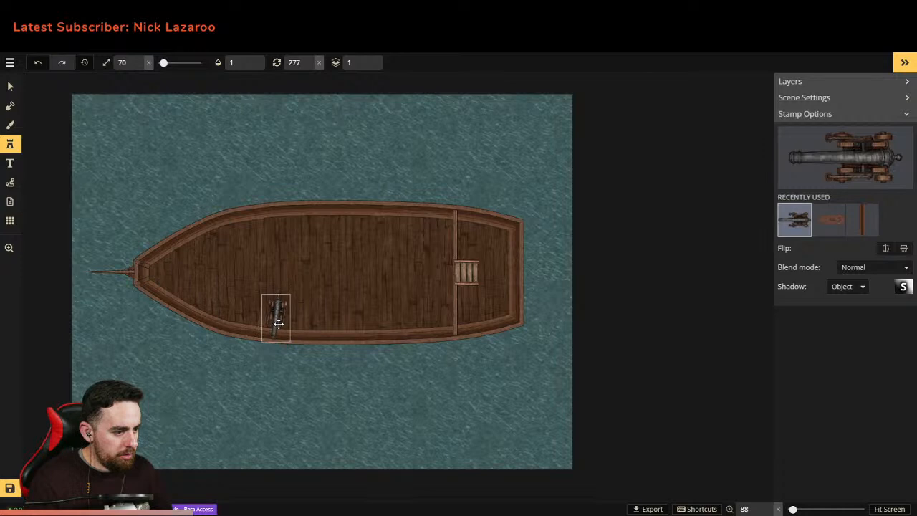
click(278, 333)
mouse_move(274, 301)
mouse_down()
mouse_move(255, 305)
mouse_move(273, 301)
mouse_up()
Step: Move the cannon up and down through the layers, leaving it on layer 0
click(300, 295)
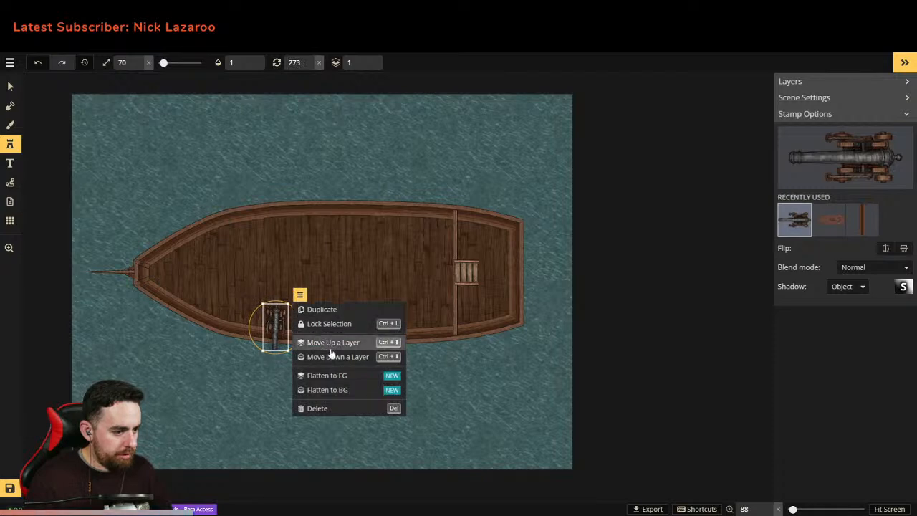
click(333, 346)
click(331, 359)
click(332, 359)
click(331, 346)
click(330, 357)
click(329, 348)
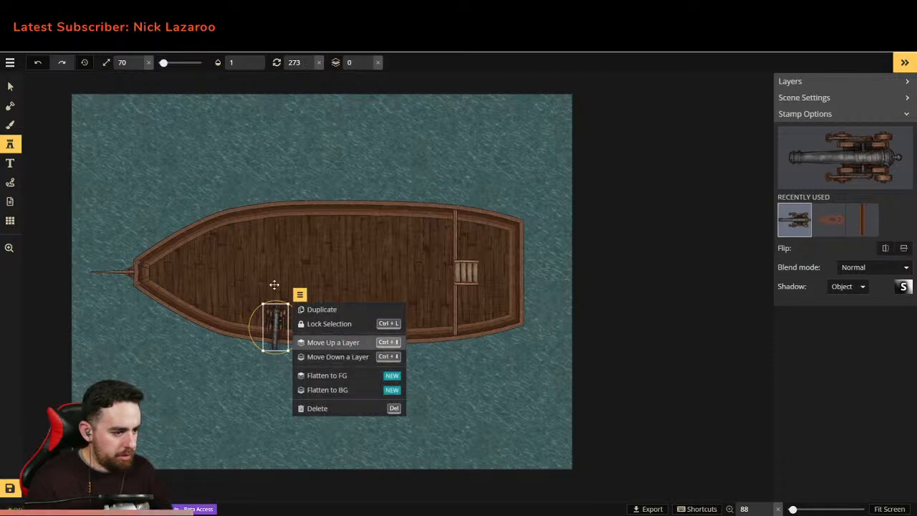
Step: Move the cannon slightly inward from the hull's lower wall and scale it down to 51
click(274, 285)
drag(271, 324, 274, 312)
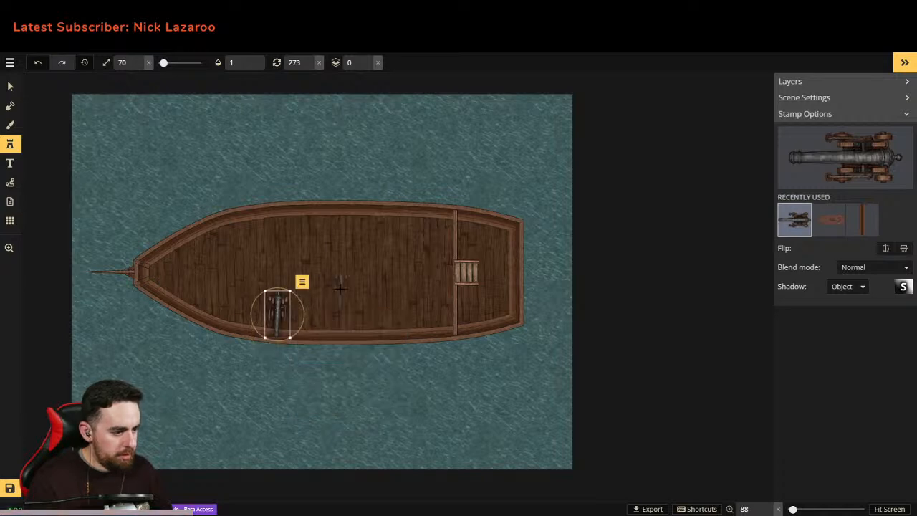
drag(289, 293, 283, 304)
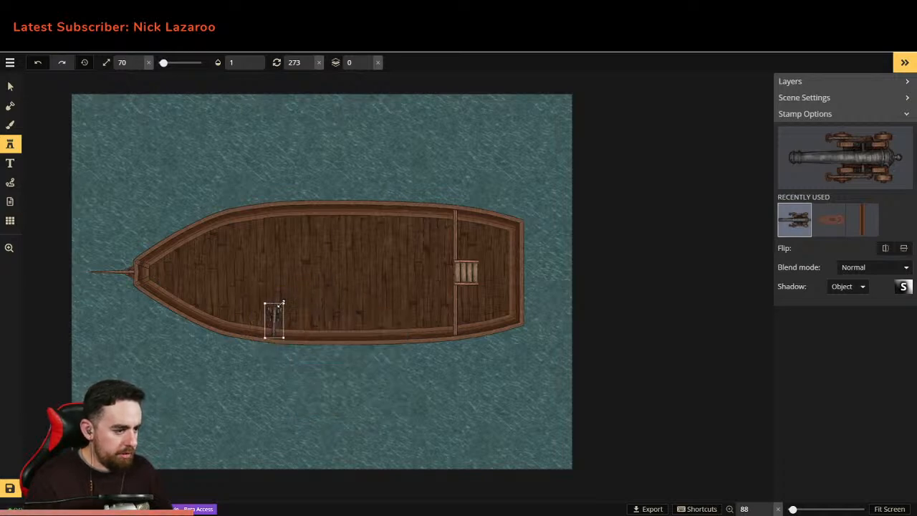
Step: Place two more cannons along the hull's lower wall, evenly spaced toward the stern at scale 51 and rotation 273 degrees
click(315, 297)
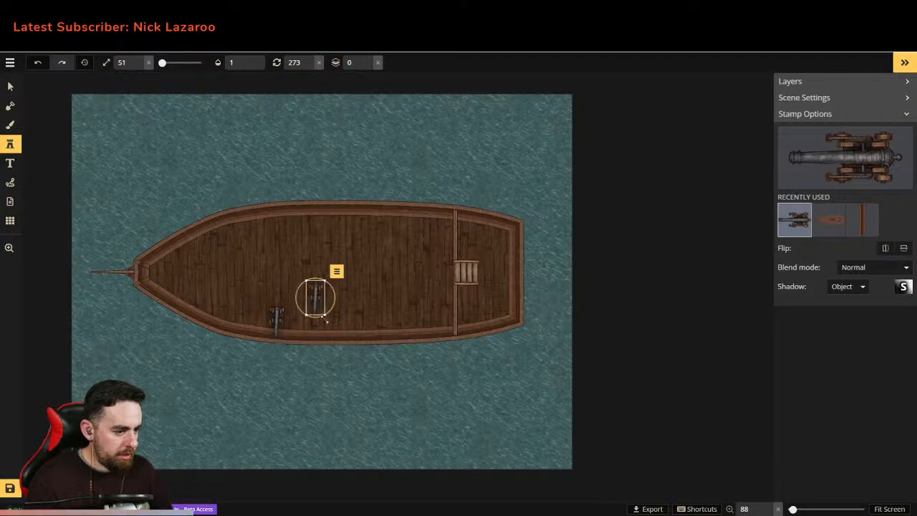
drag(320, 295, 339, 303)
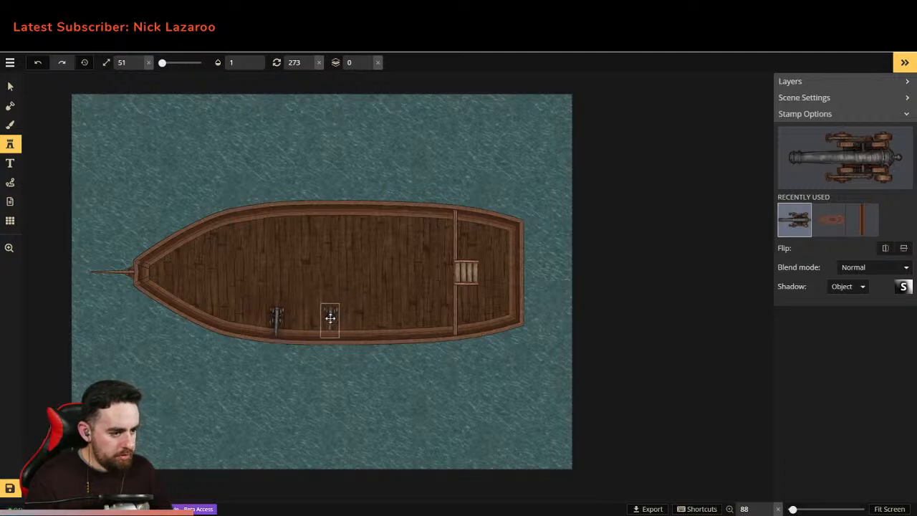
click(328, 319)
right_click(334, 324)
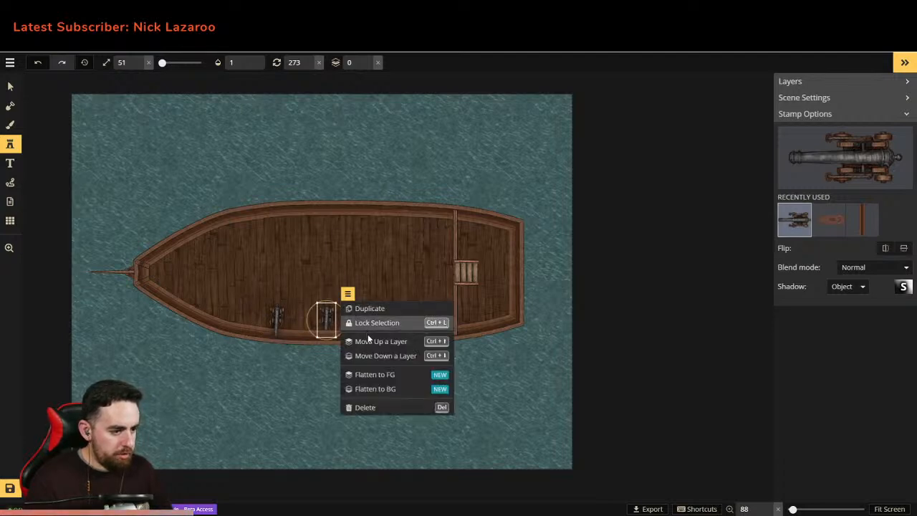
click(325, 310)
drag(325, 316, 323, 316)
click(324, 316)
click(425, 324)
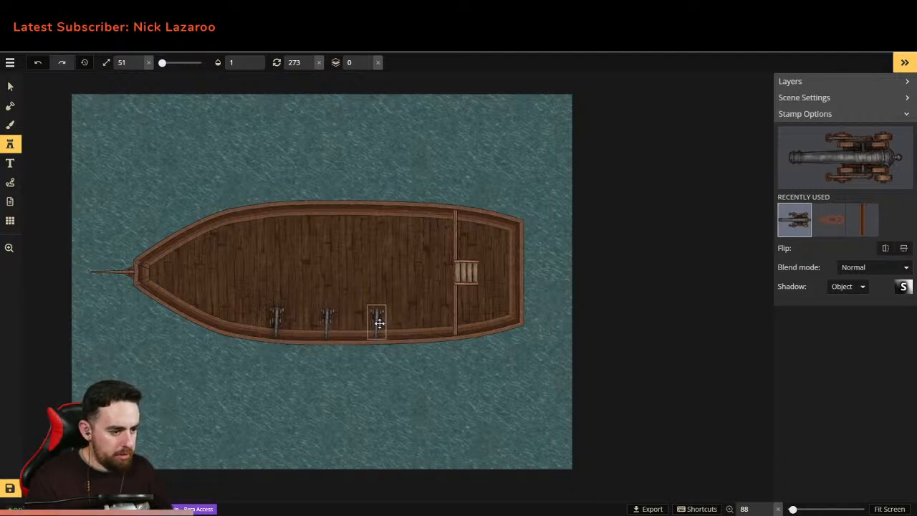
click(379, 323)
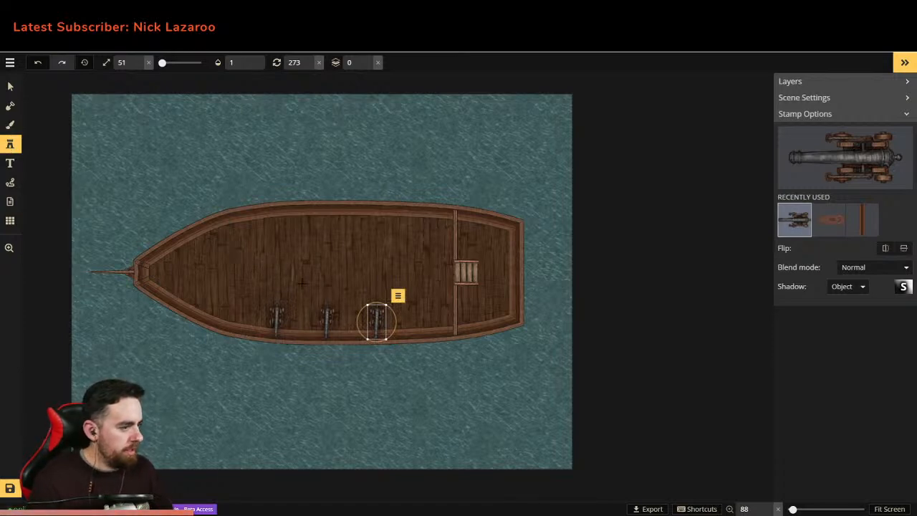
Step: Select the Keelboat hull and lock it
click(11, 87)
click(244, 282)
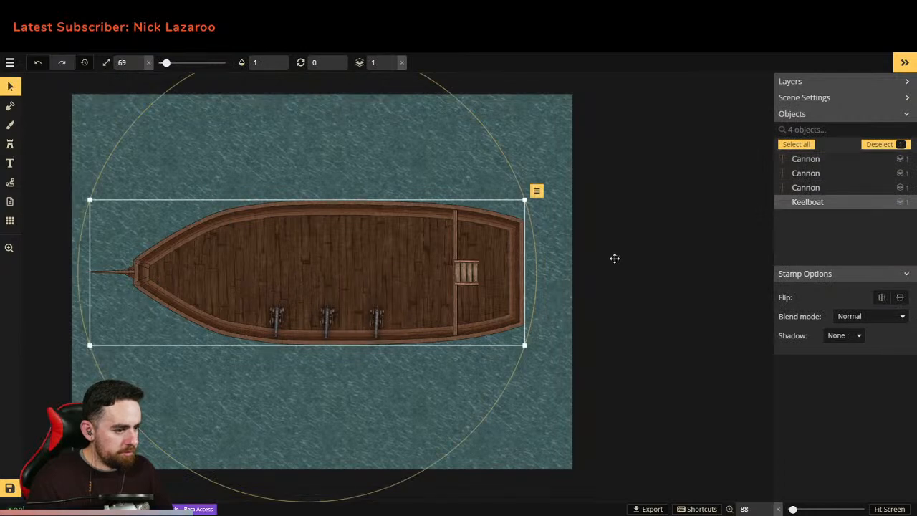
right_click(438, 234)
click(552, 219)
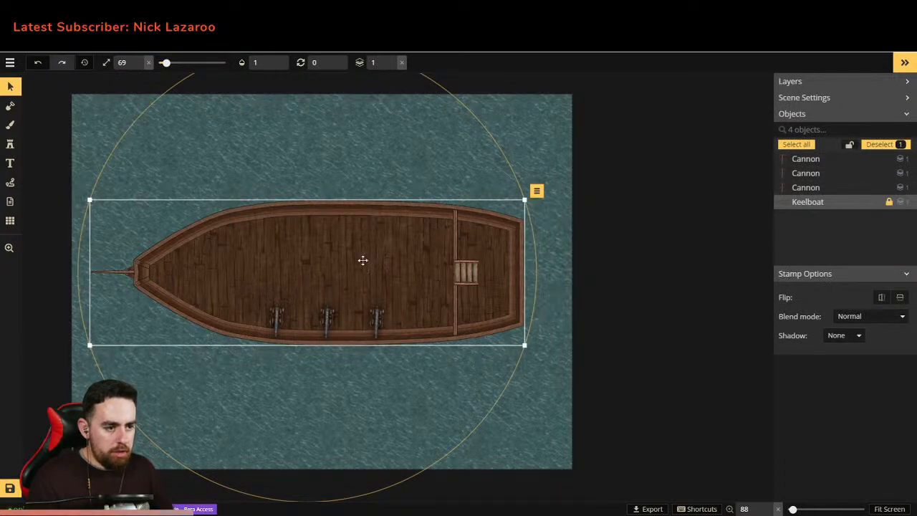
mouse_move(218, 280)
mouse_down()
mouse_move(250, 297)
mouse_move(221, 280)
mouse_up()
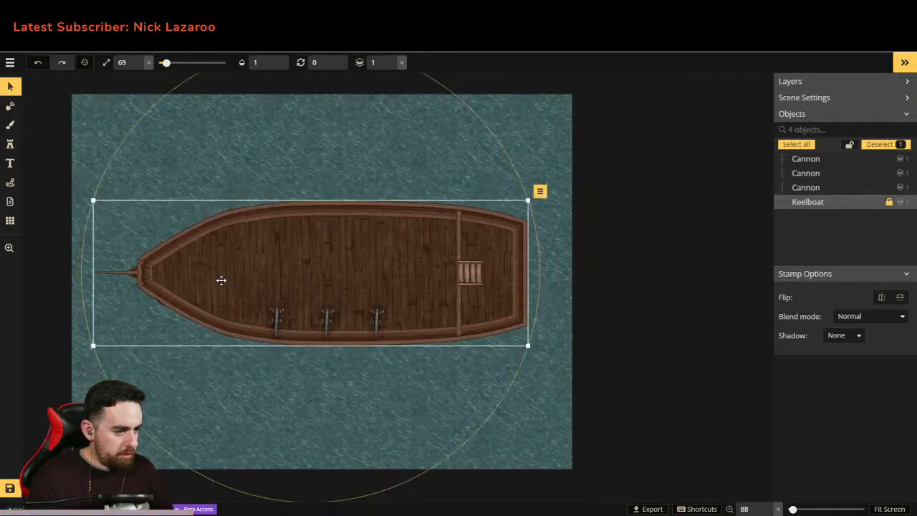
key(ctrl+z)
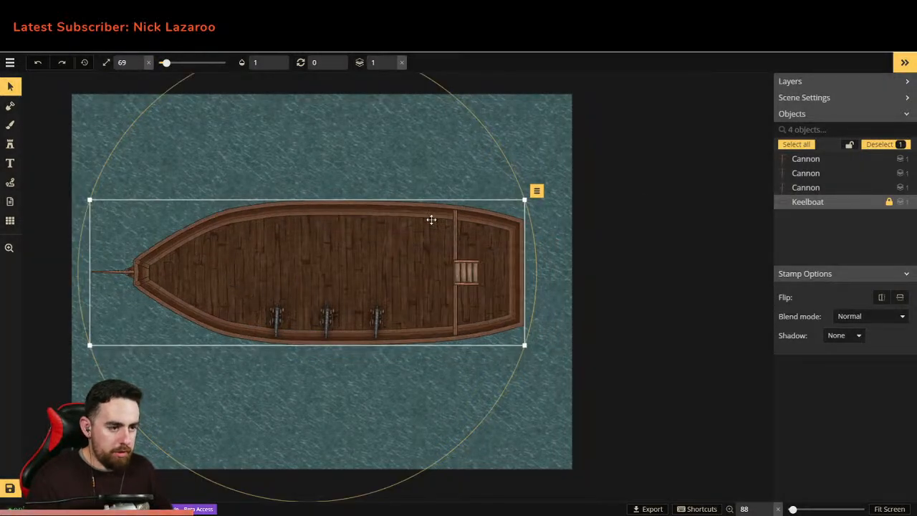
right_click(433, 219)
click(444, 154)
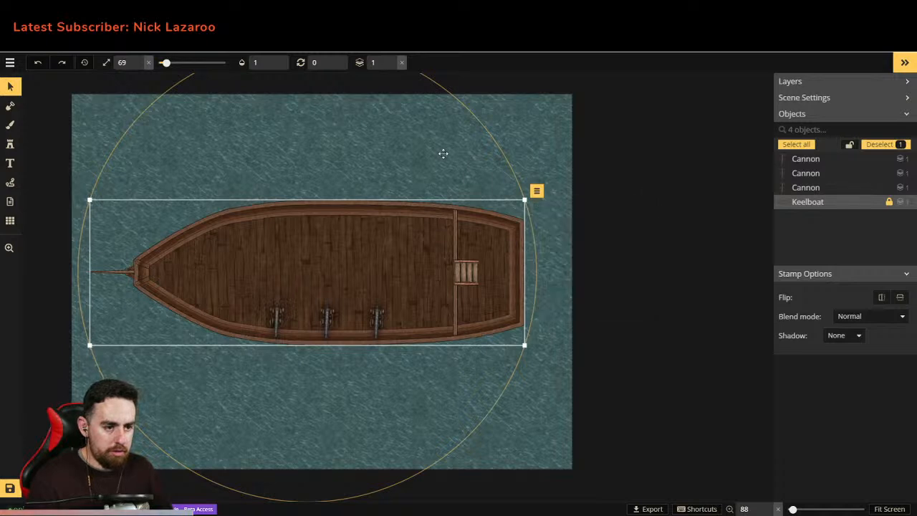
click(338, 133)
Step: Copy the three lower cannons, rotate the copies to 92 degrees and place them against the hull's upper wall
drag(238, 278, 340, 349)
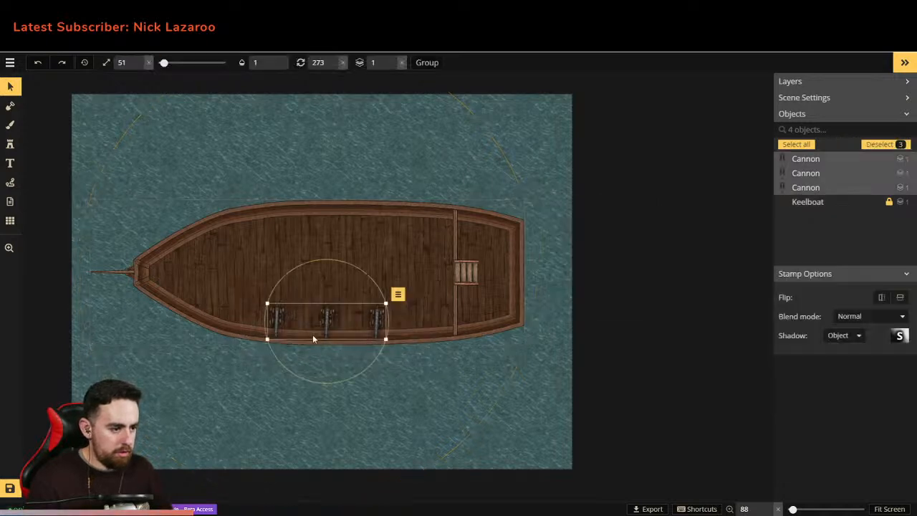
key(ctrl+c)
key(ctrl+v)
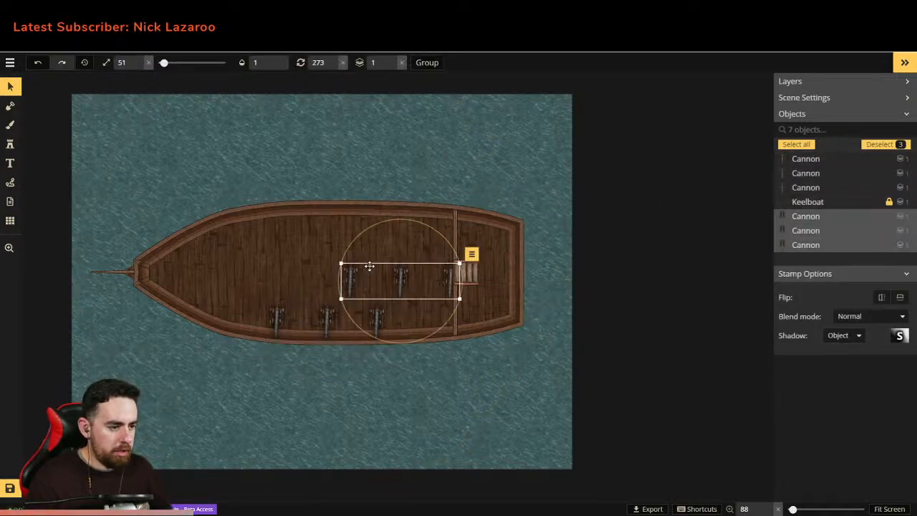
drag(394, 220, 410, 345)
drag(404, 287, 337, 236)
Step: Raise the three upper cannons to layer 2 and nudge them into line with the lower ones
right_click(337, 236)
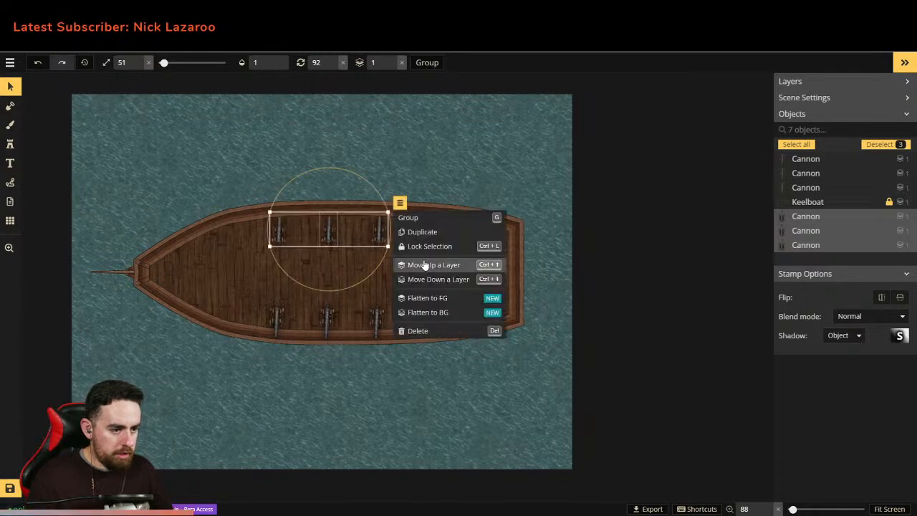
click(430, 265)
drag(330, 239, 327, 238)
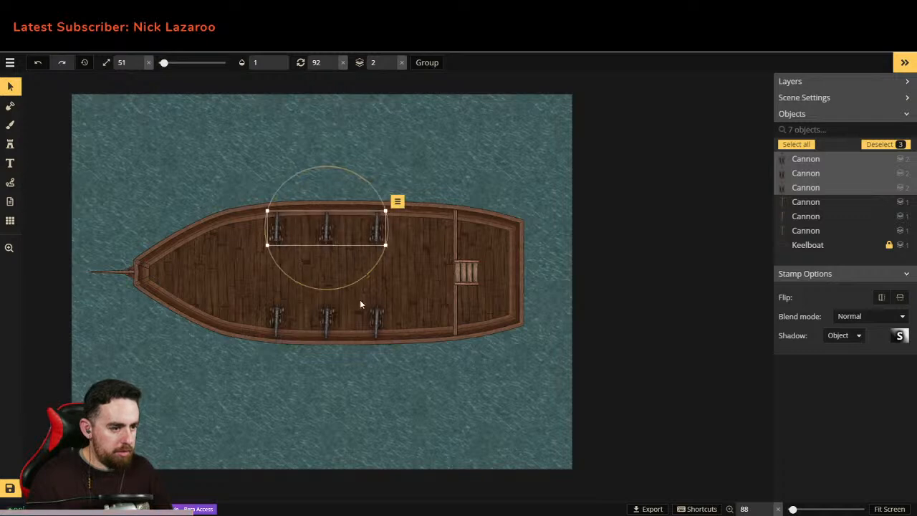
click(395, 356)
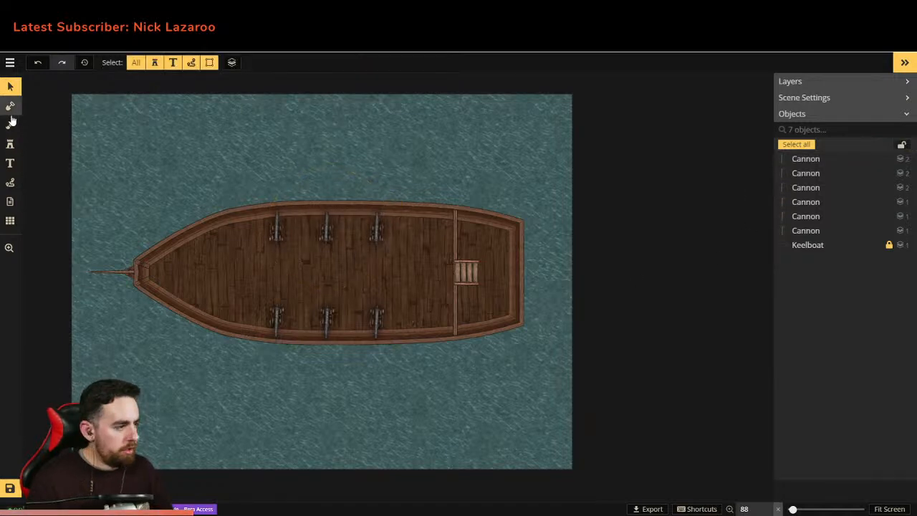
Step: Pick the triangular cannonball rack stamp and place one beside the first lower cannon, rotated to 183 degrees
click(10, 145)
click(796, 154)
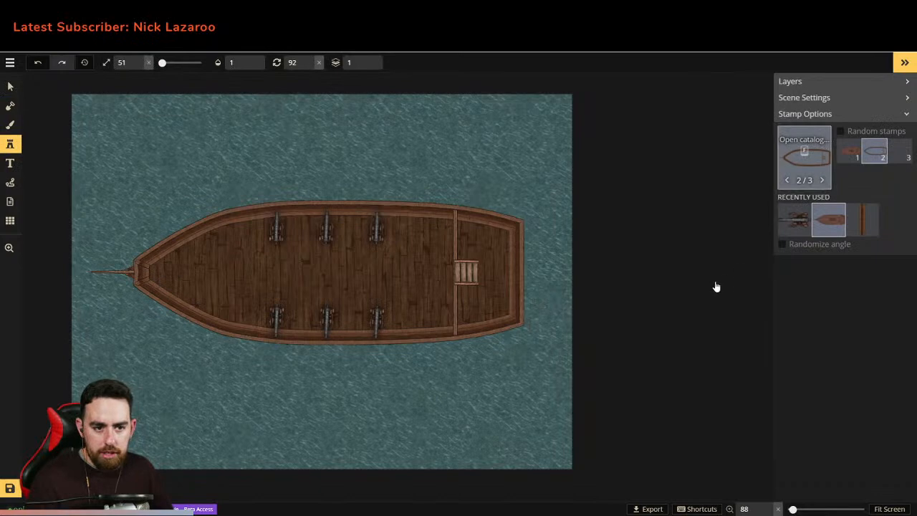
click(832, 301)
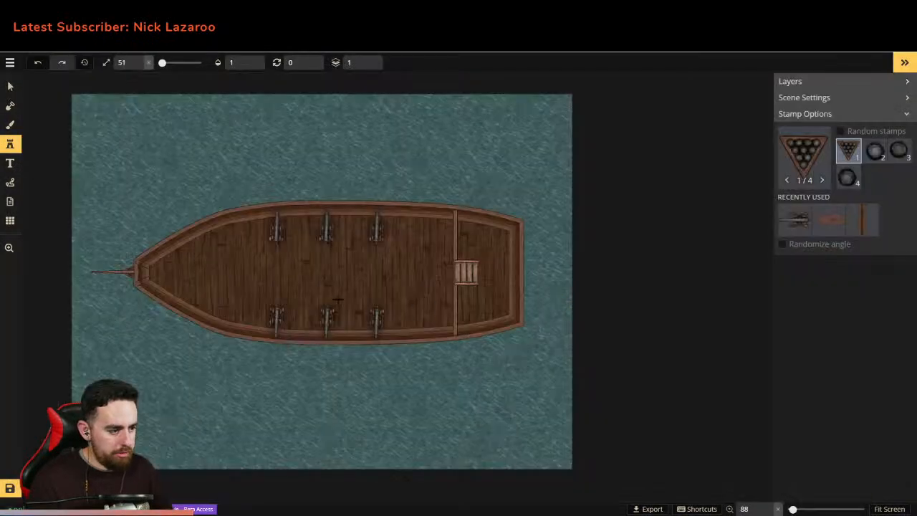
scroll(286, 321, up, 10)
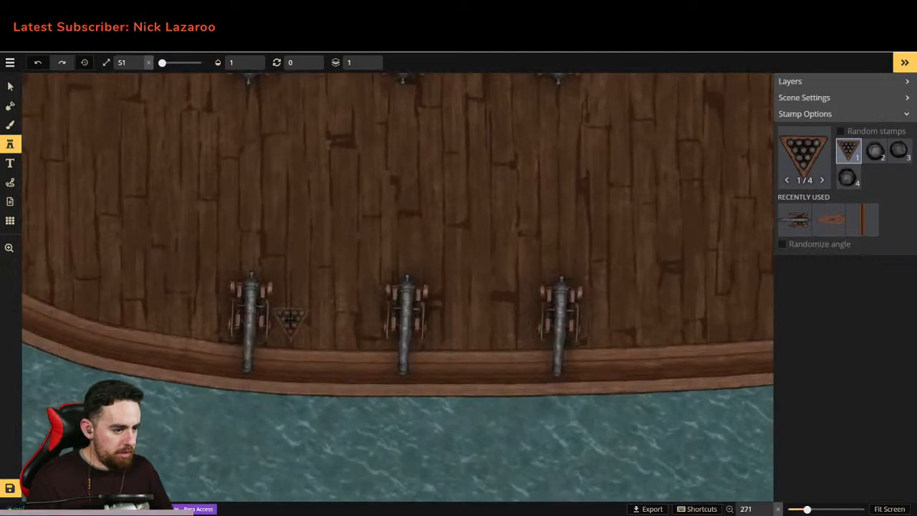
scroll(270, 186, down, 3)
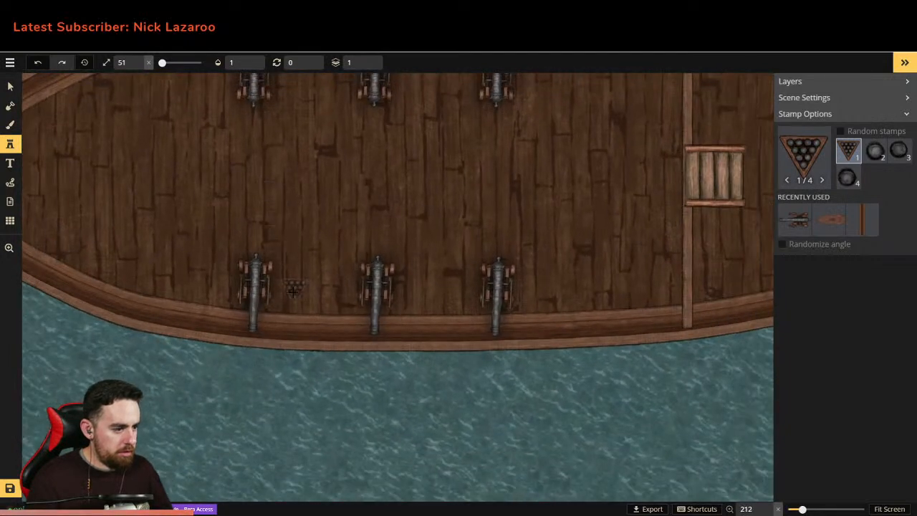
click(286, 288)
drag(290, 274, 311, 305)
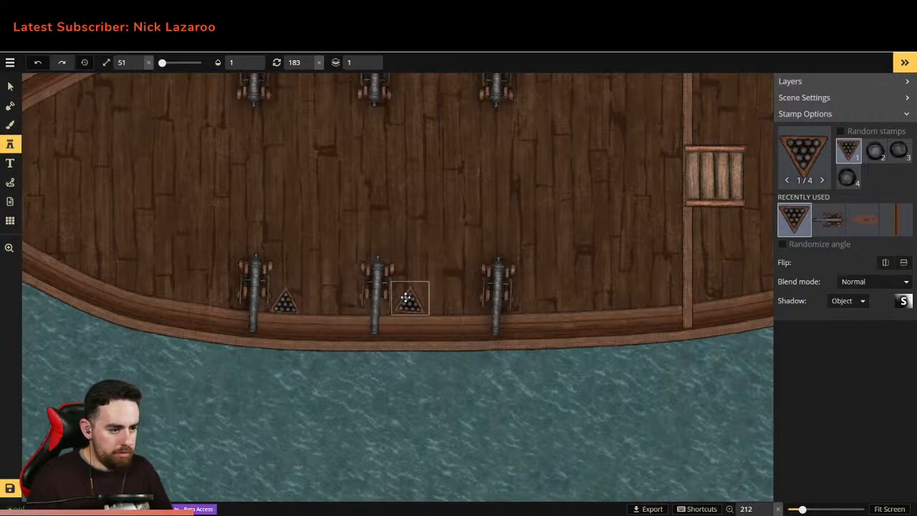
Step: Place cannonball racks beside the second and third lower cannons, rotating the third rack to 177 degrees
click(407, 297)
drag(437, 301, 438, 299)
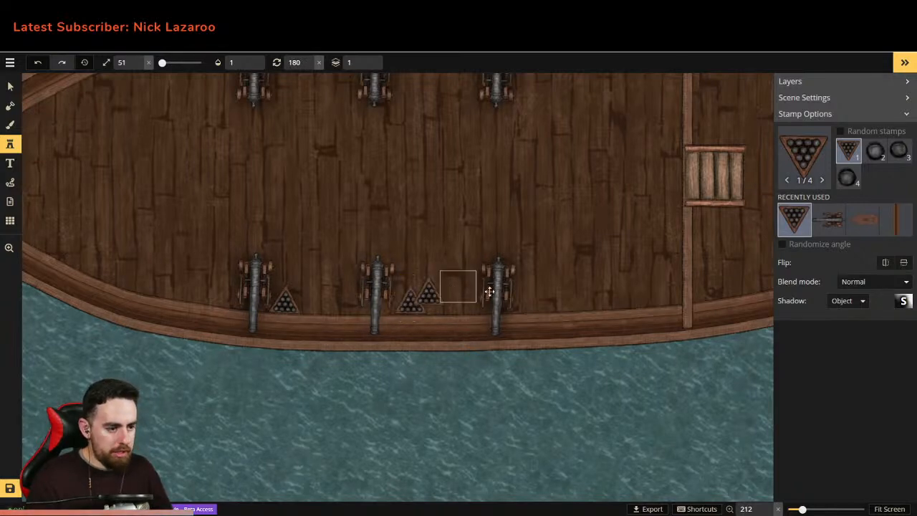
click(536, 300)
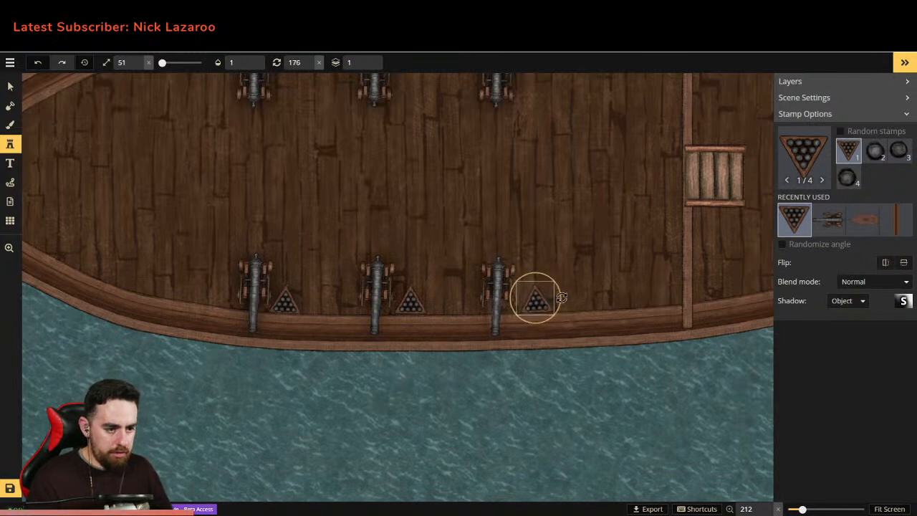
drag(562, 298, 562, 298)
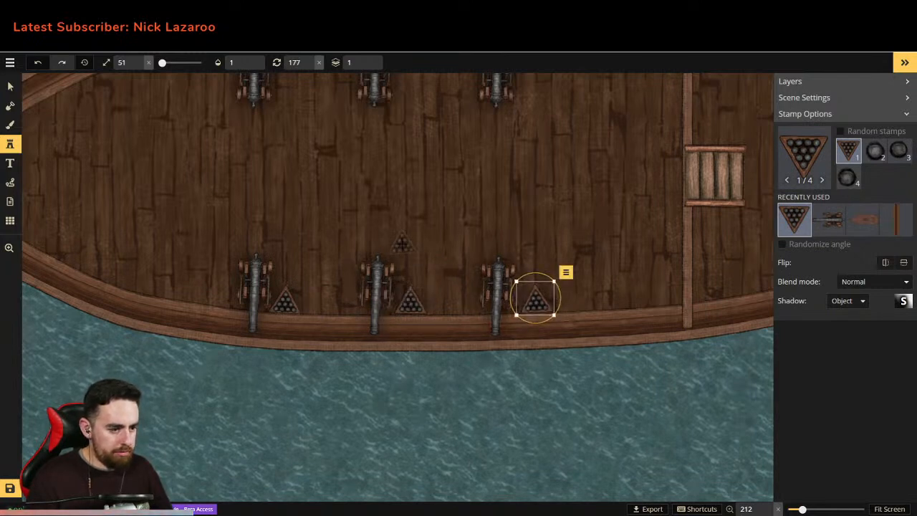
Step: Place a cannonball rack beside each of the three upper cannons, rotated to 1 degree
scroll(381, 220, down, 2)
click(10, 247)
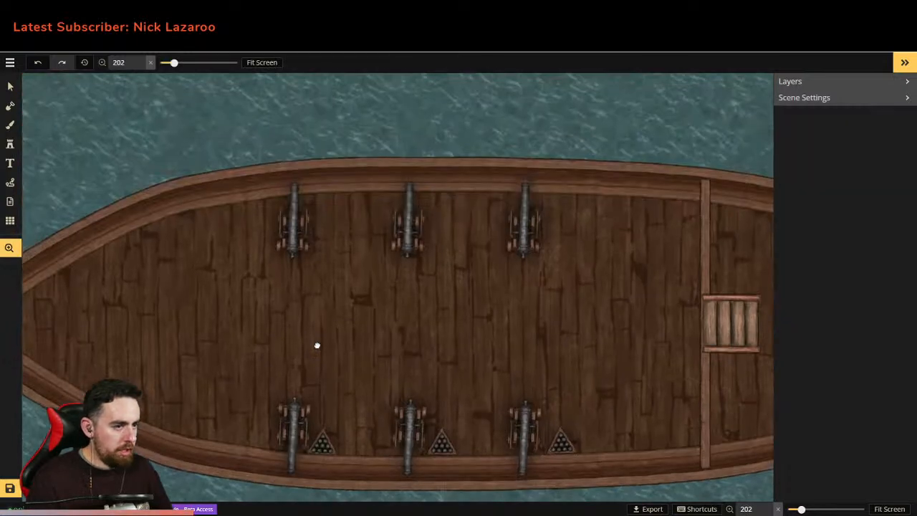
click(10, 143)
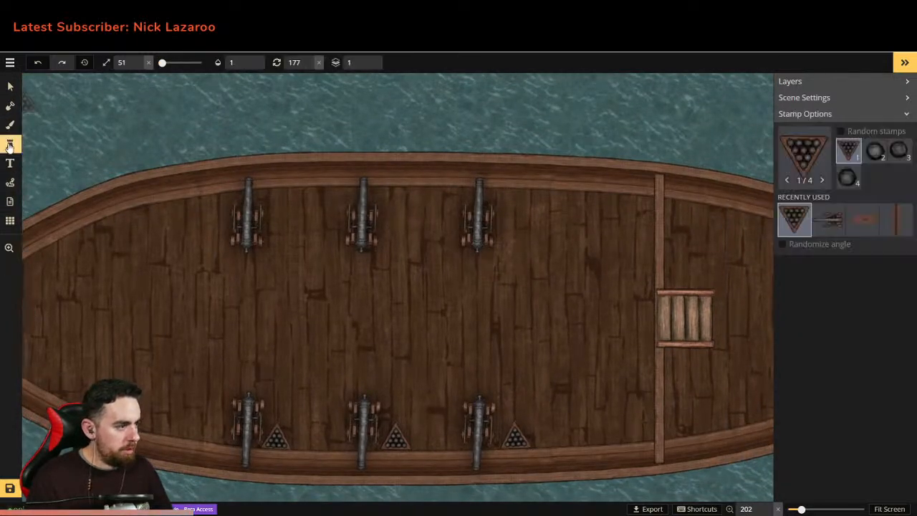
drag(309, 213, 285, 209)
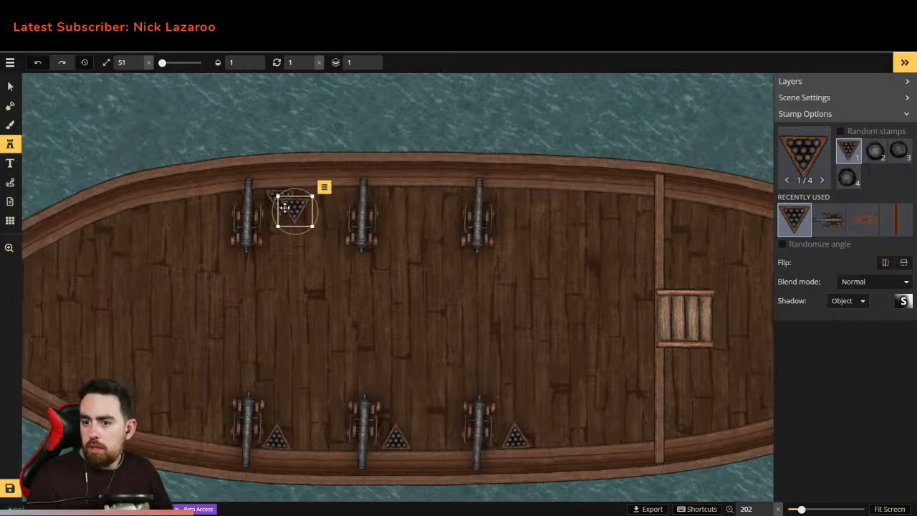
key(ctrl+z)
click(397, 200)
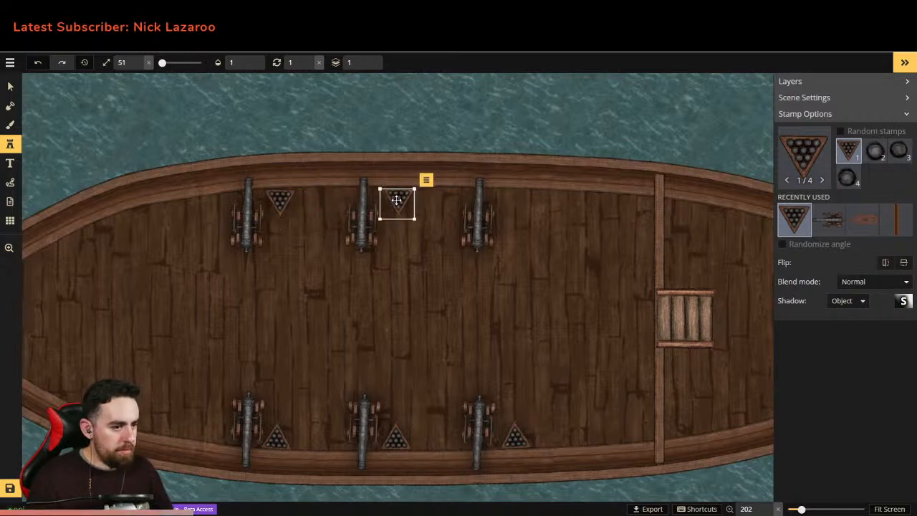
click(517, 200)
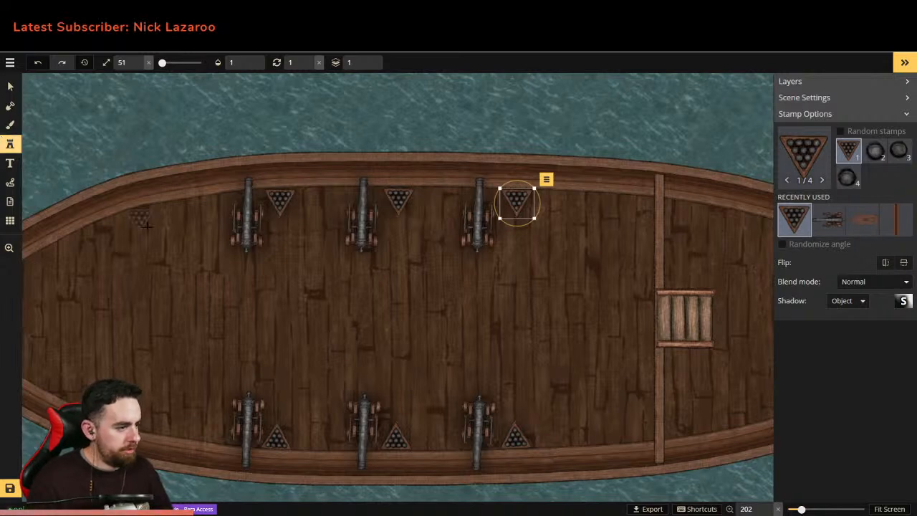
Step: Include the whole Fantasy Battlemap pack in the stamp catalog, search for "crates" and pick the first square wooden crate
key(f)
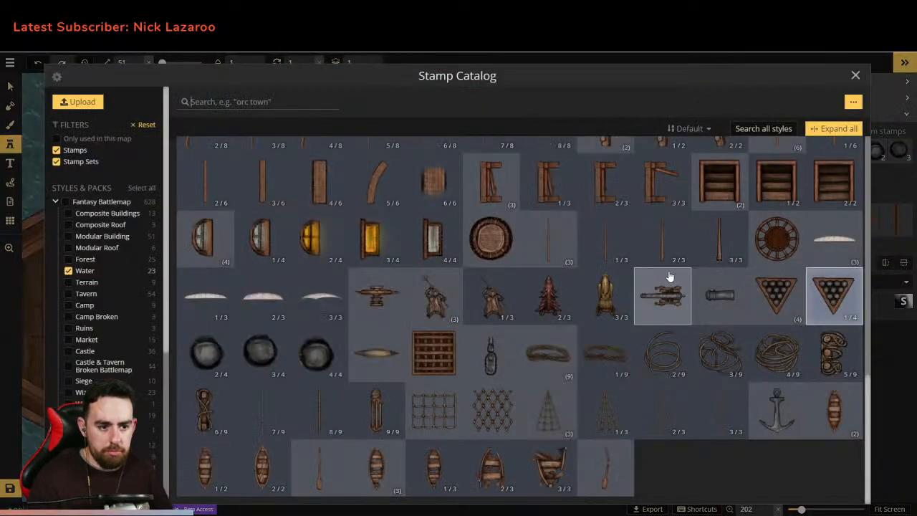
scroll(347, 299, up, 1)
scroll(346, 300, down, 1)
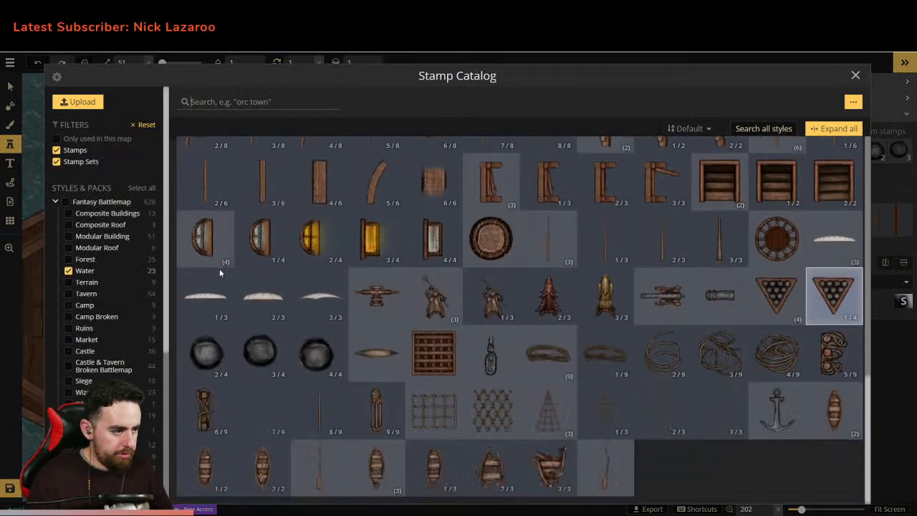
click(65, 201)
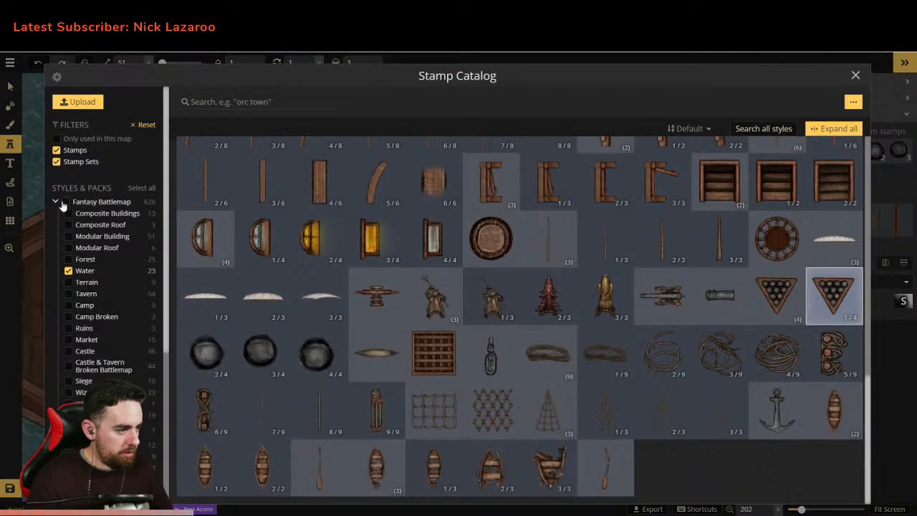
text(crates)
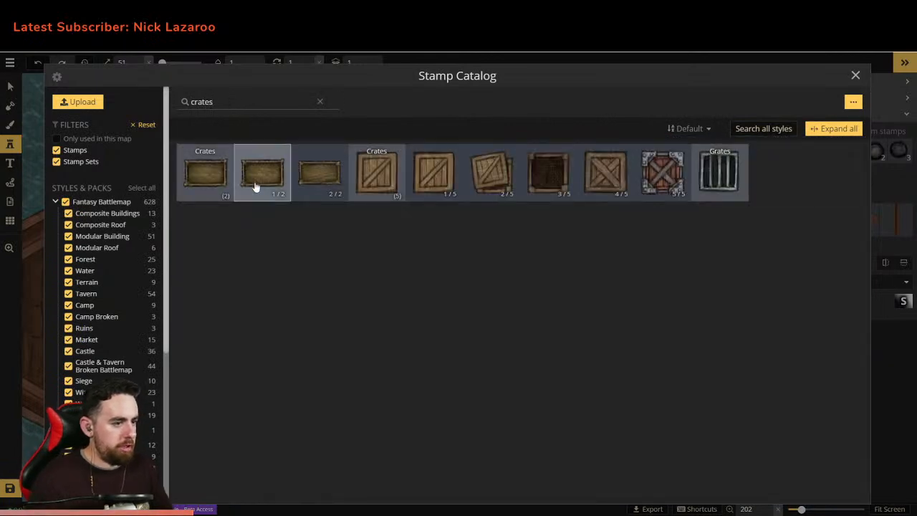
click(440, 169)
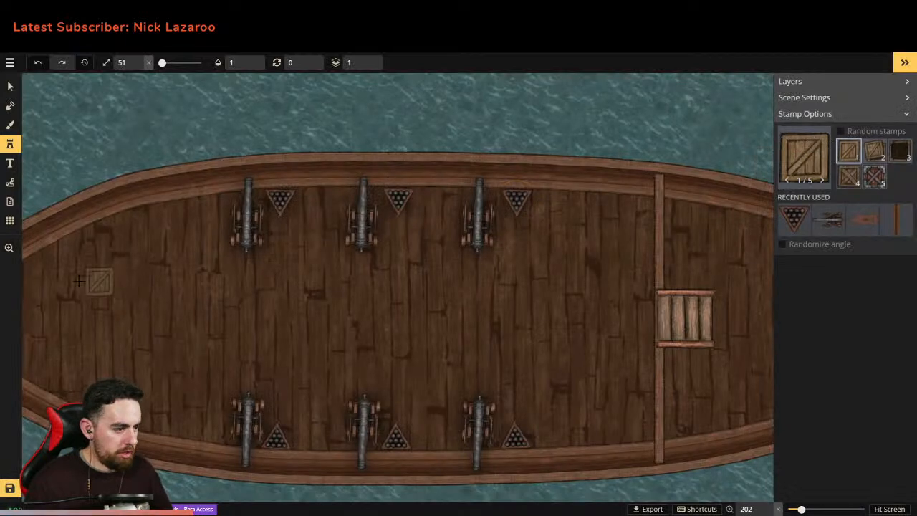
Step: Place a square wooden crate on the deck just inside the tip of the bow
scroll(118, 280, down, 2)
scroll(125, 276, up, 1)
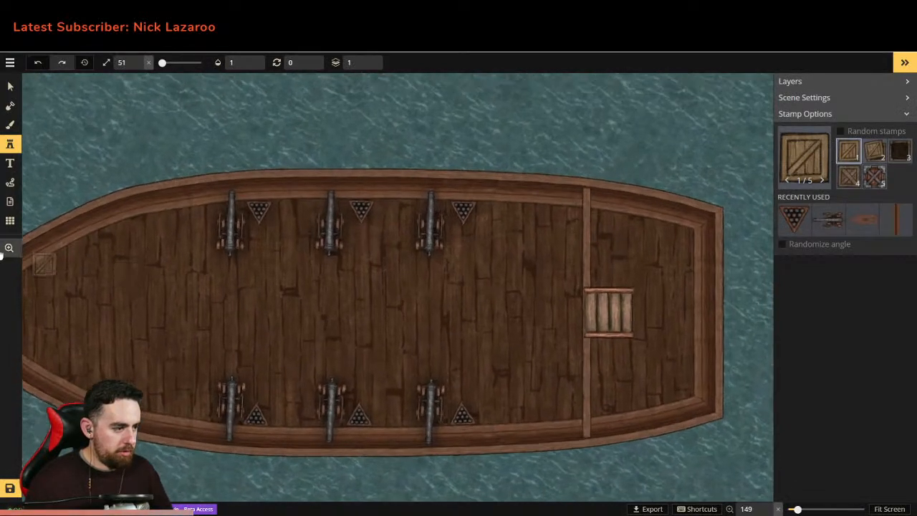
click(9, 248)
drag(74, 258, 370, 264)
click(10, 145)
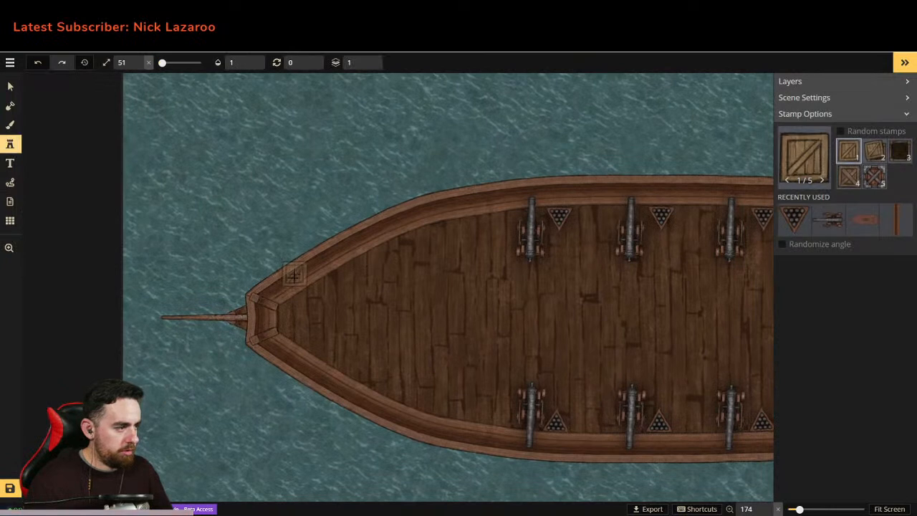
click(296, 315)
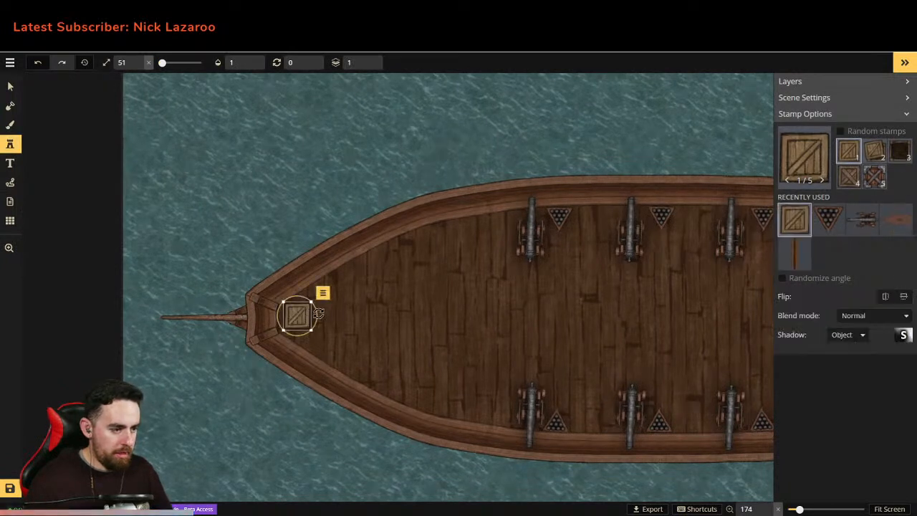
Step: Shift the first crate a short way aft and place two more crates at the bow, one directly above the other
click(315, 315)
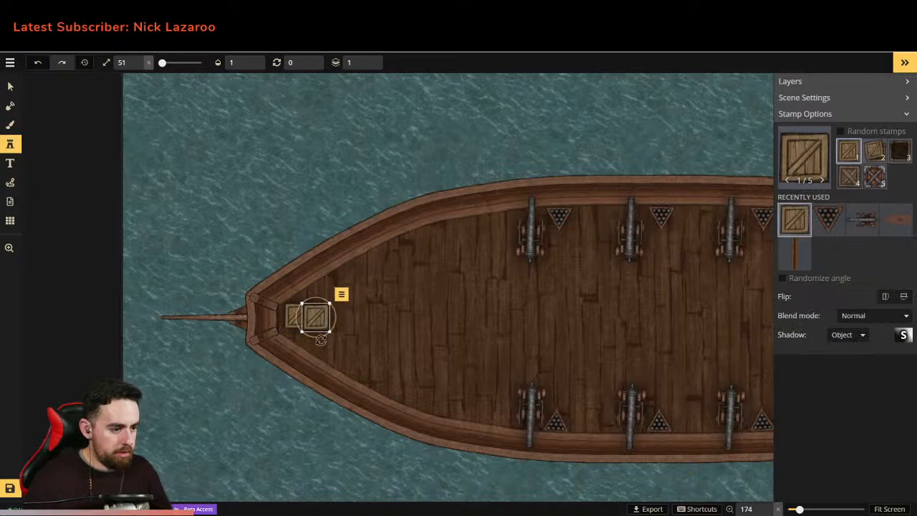
key(ctrl+z)
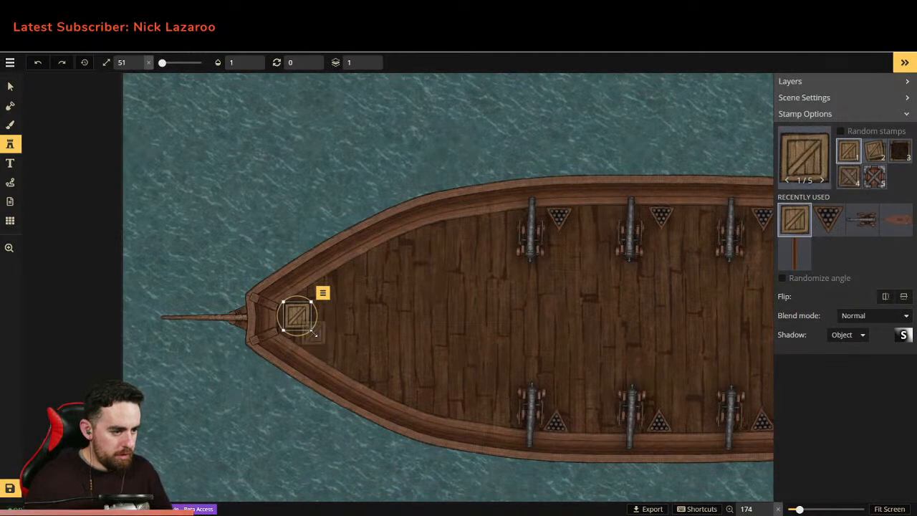
drag(308, 316, 364, 316)
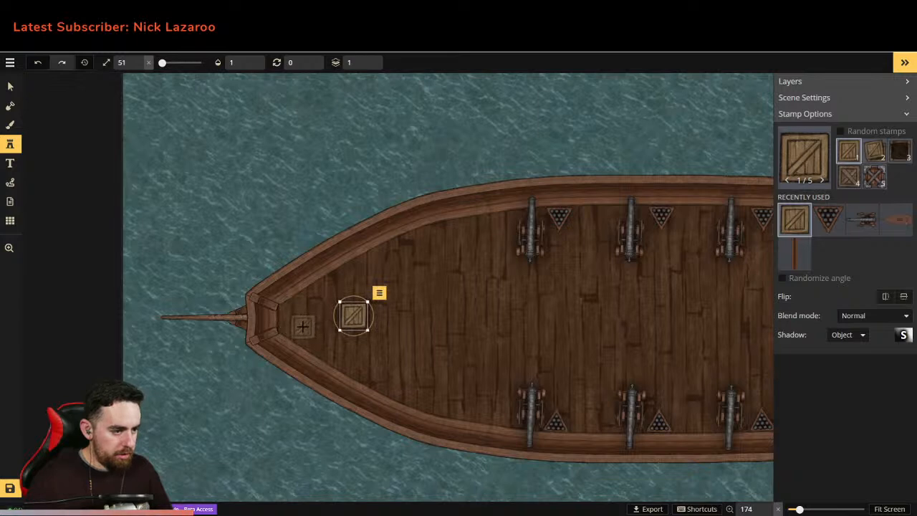
click(303, 327)
click(305, 301)
drag(304, 301, 305, 303)
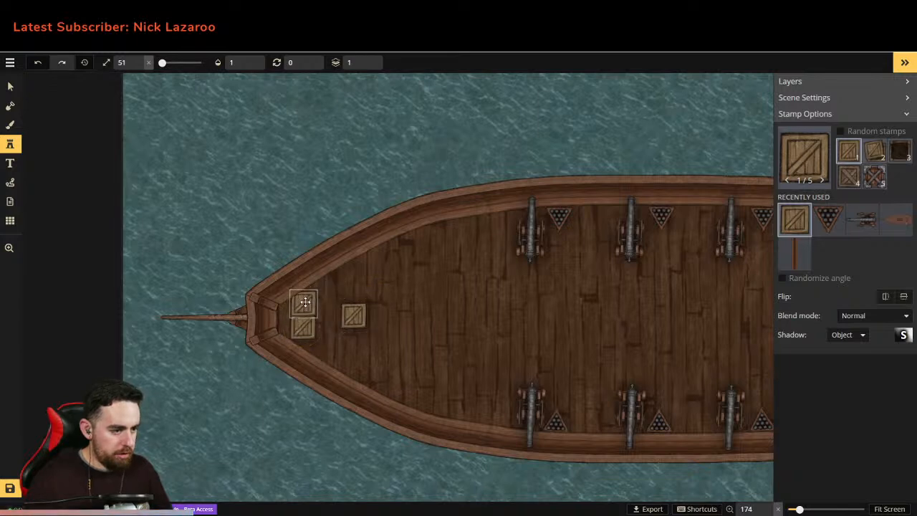
Step: Move the single crate onto the middle of the two bow crates and nudge all three slightly aft as one pile
key(Escape)
click(353, 317)
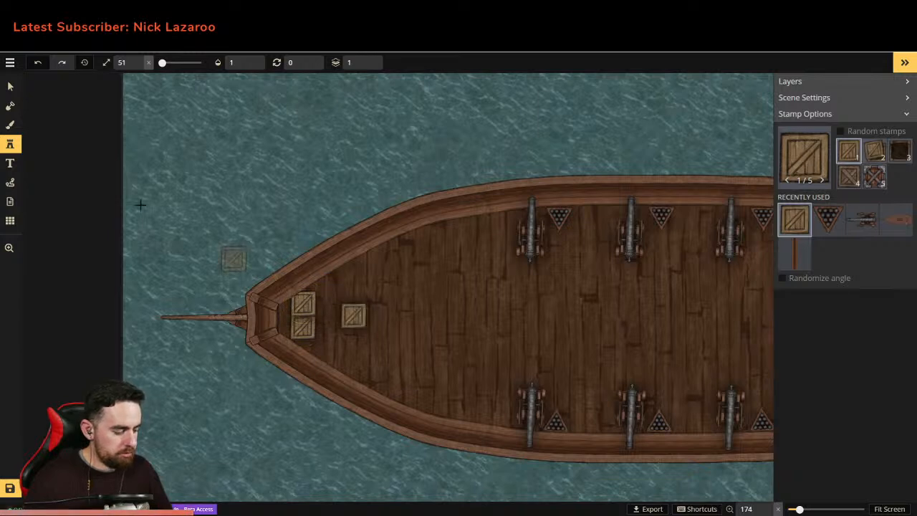
key(v)
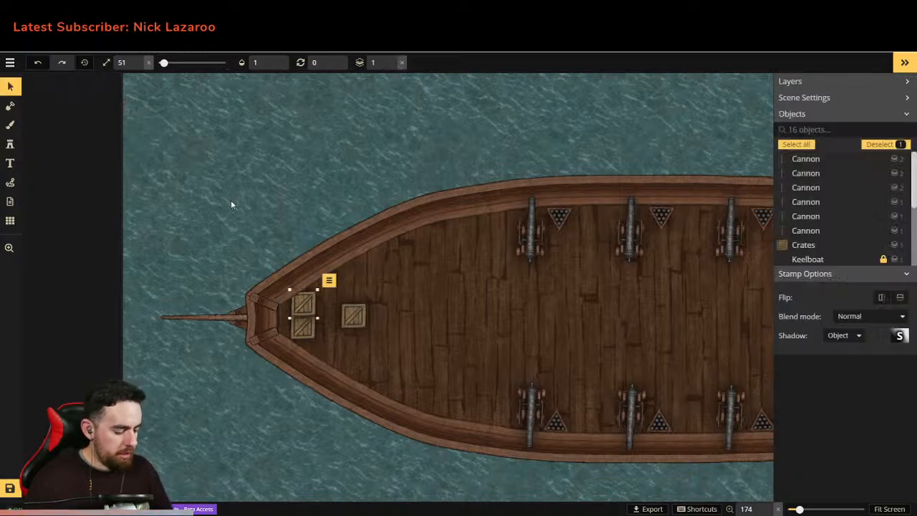
drag(356, 318, 307, 318)
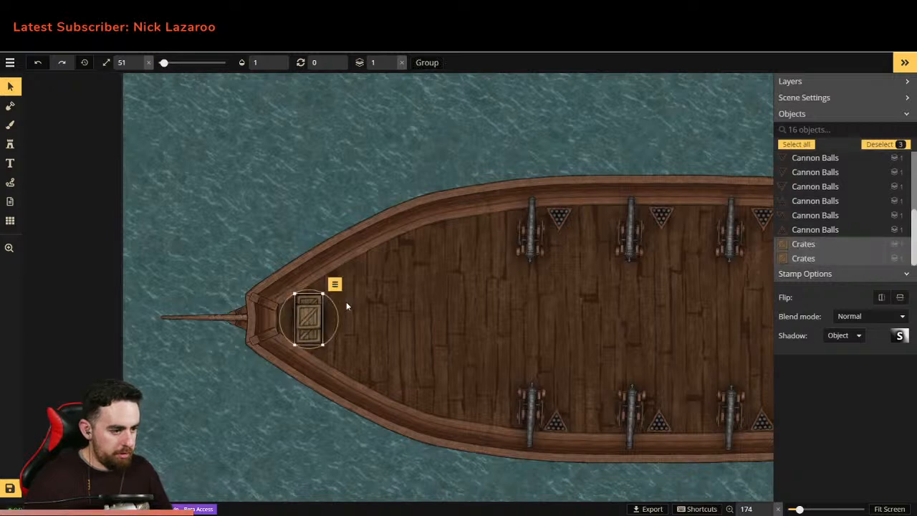
click(369, 327)
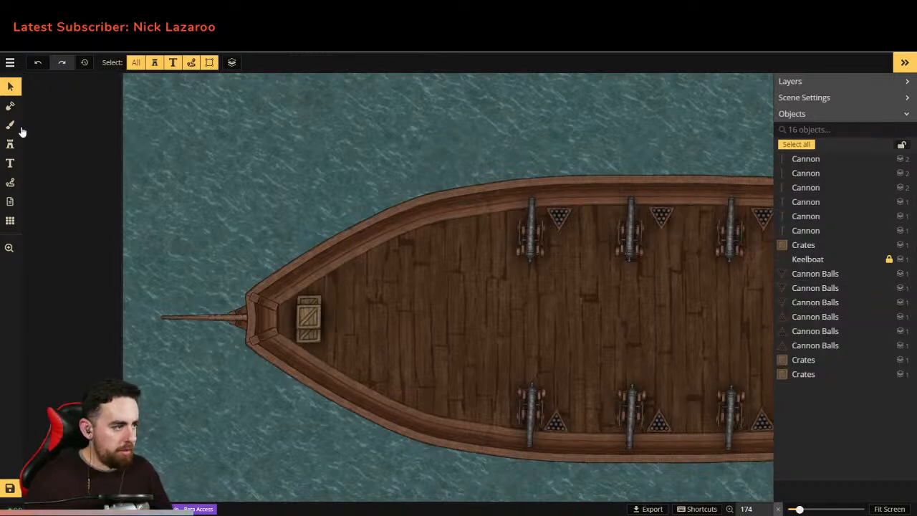
Step: Search the stamp catalog for "rope", pick the Ropes set and place its first coiled rope on the crate pile
click(10, 144)
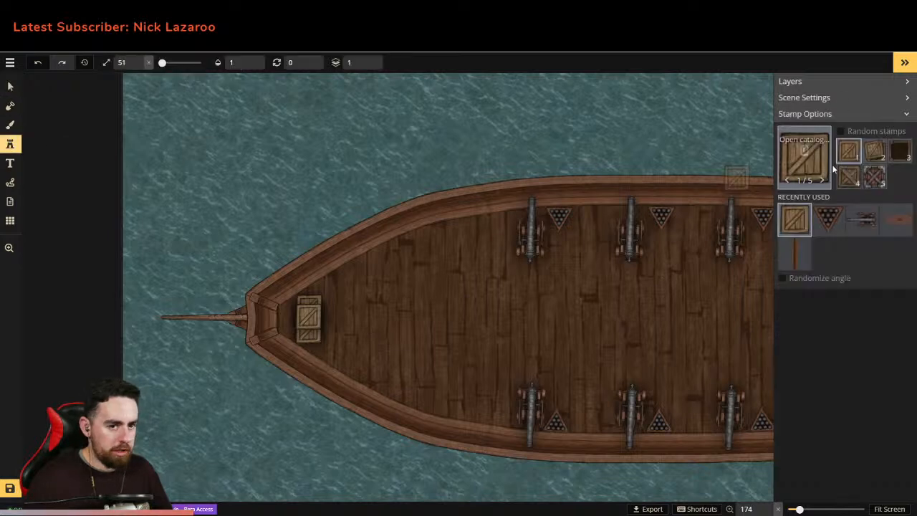
click(812, 177)
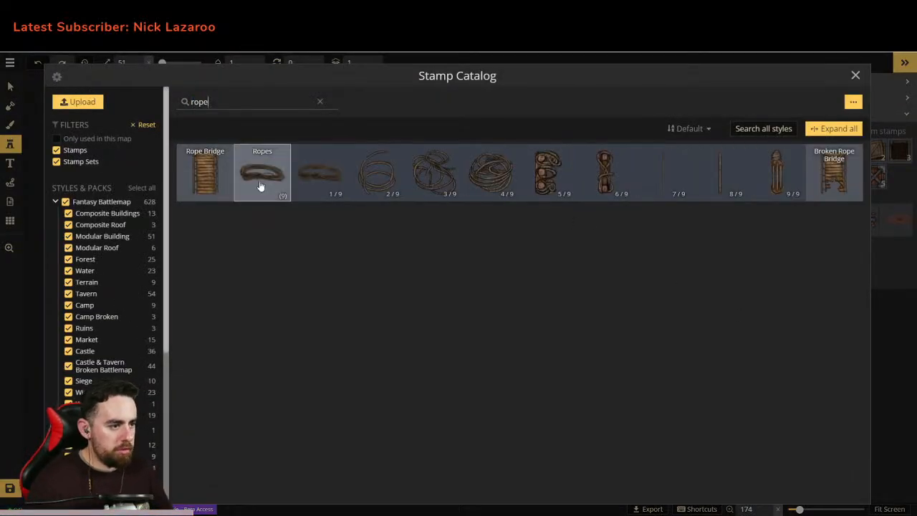
click(260, 186)
click(309, 313)
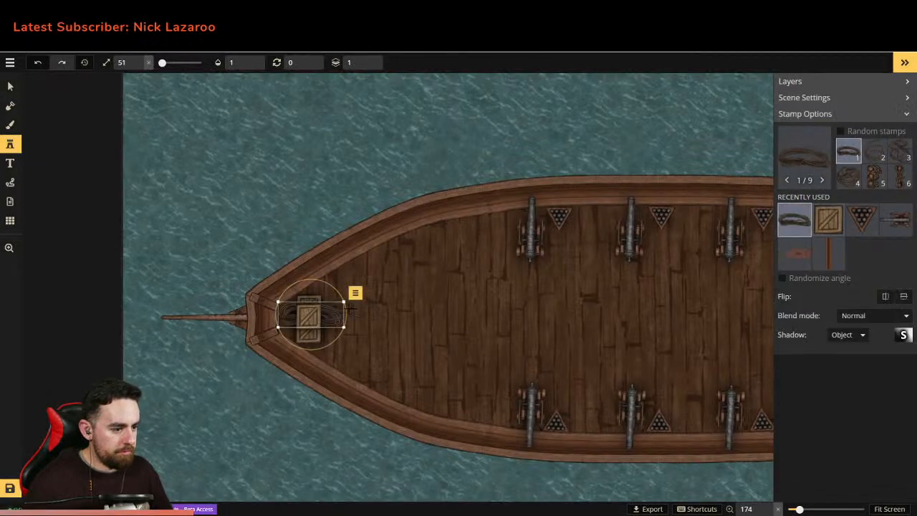
Step: Move the rope up to layer 2 and shrink it to size 24 over the lower crate of the pile
click(355, 292)
click(384, 340)
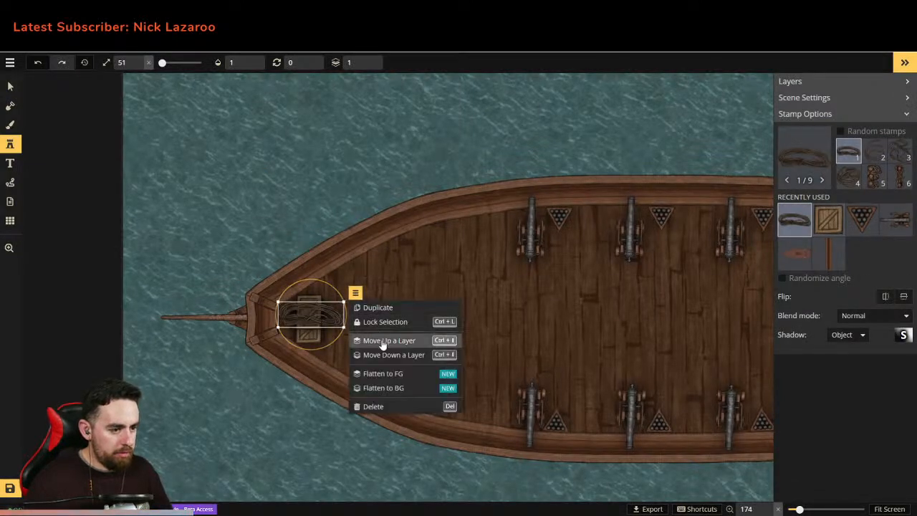
drag(343, 302, 317, 315)
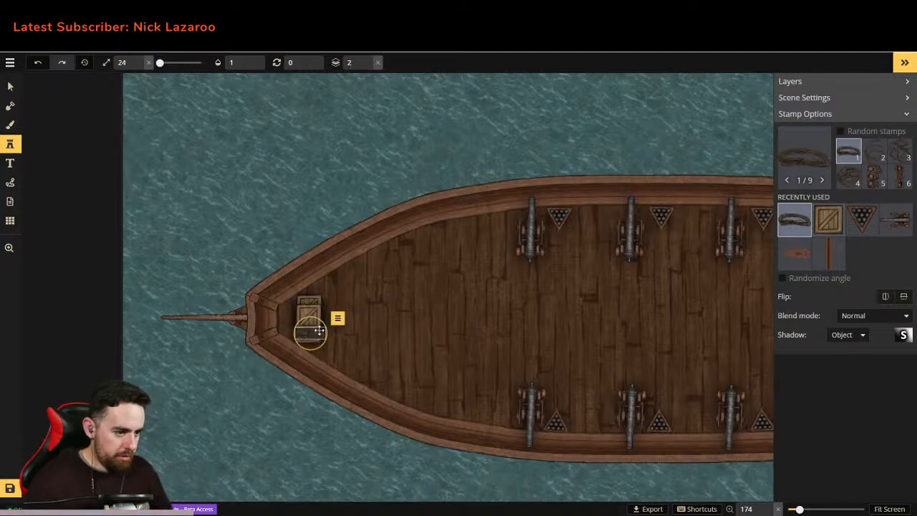
Step: Reduce the rope to size 19 and fit it within the exposed part of the lower crate
scroll(328, 347, up, 10)
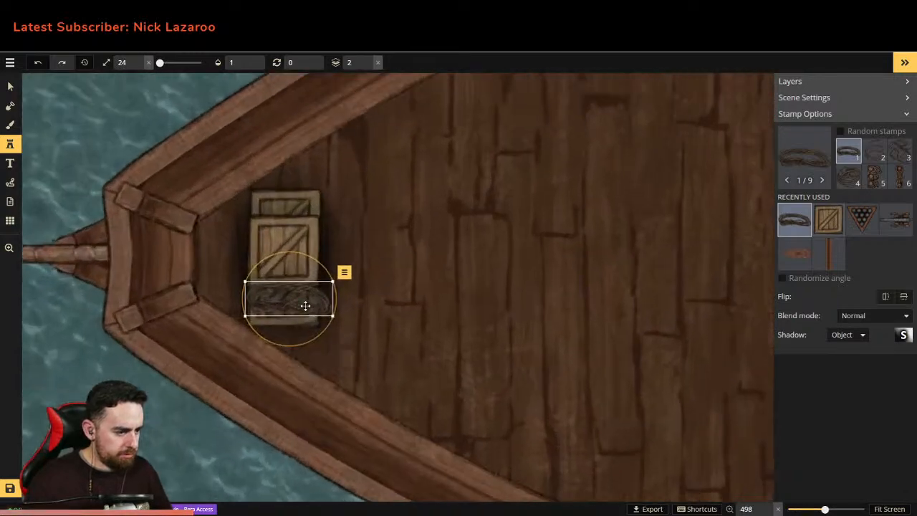
mouse_move(285, 300)
mouse_down()
mouse_move(287, 310)
mouse_move(316, 295)
mouse_move(299, 299)
mouse_up()
scroll(416, 279, down, 5)
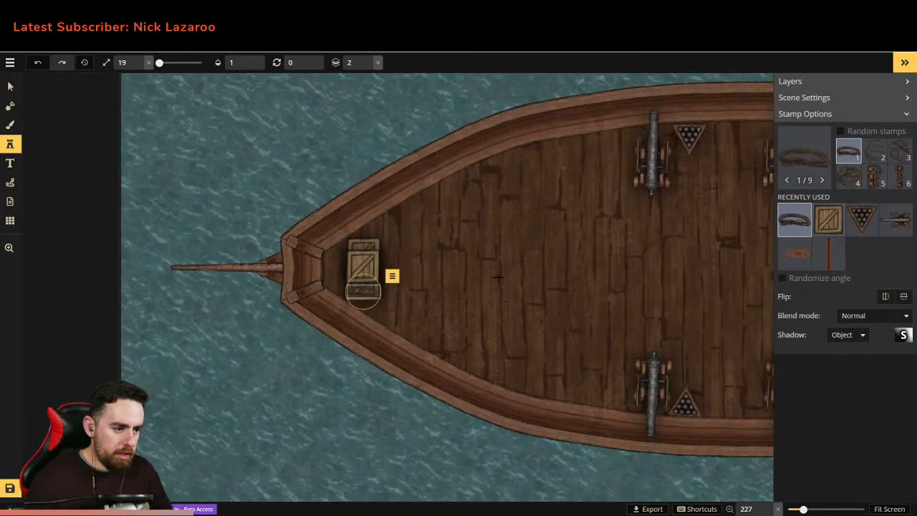
click(10, 247)
drag(454, 272, 303, 297)
scroll(330, 297, down, 1)
drag(398, 302, 267, 270)
drag(190, 257, 277, 305)
click(10, 144)
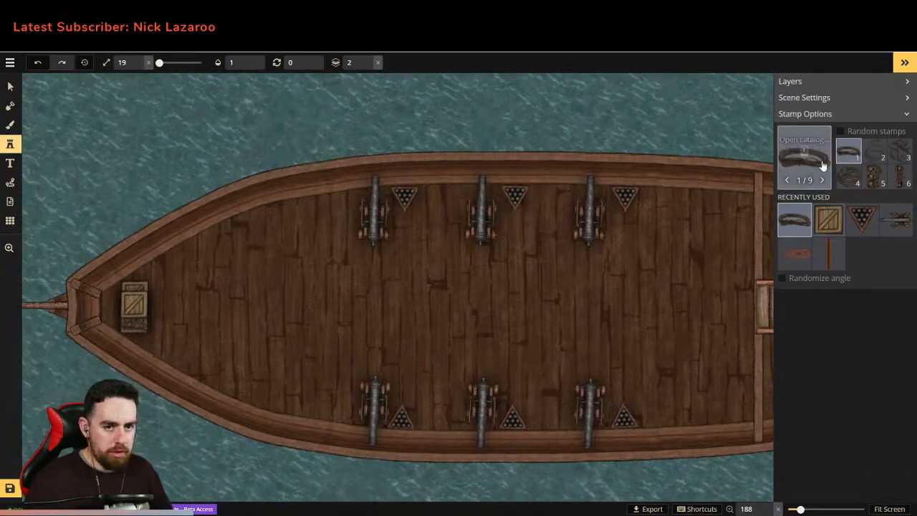
click(812, 163)
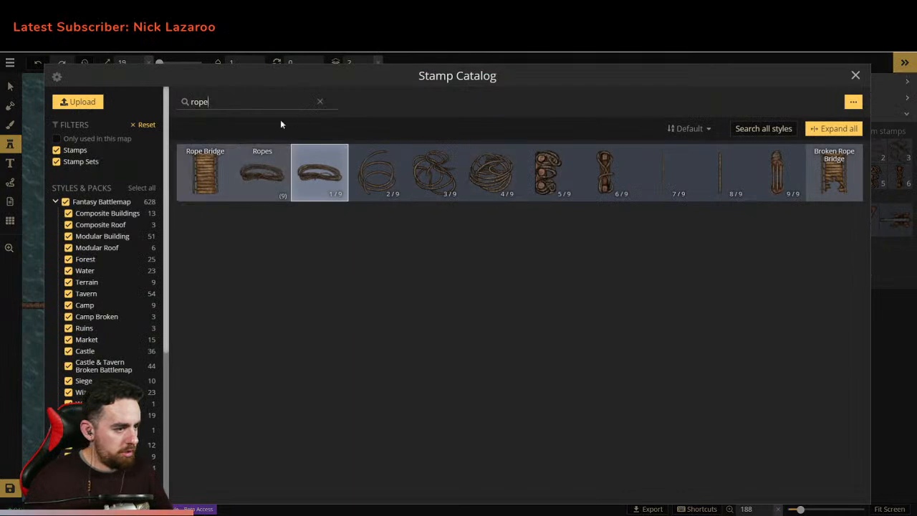
click(855, 75)
Step: Place the metal-cornered crate stamp at size 43 beside the stacked crates at the ship's bow
click(832, 222)
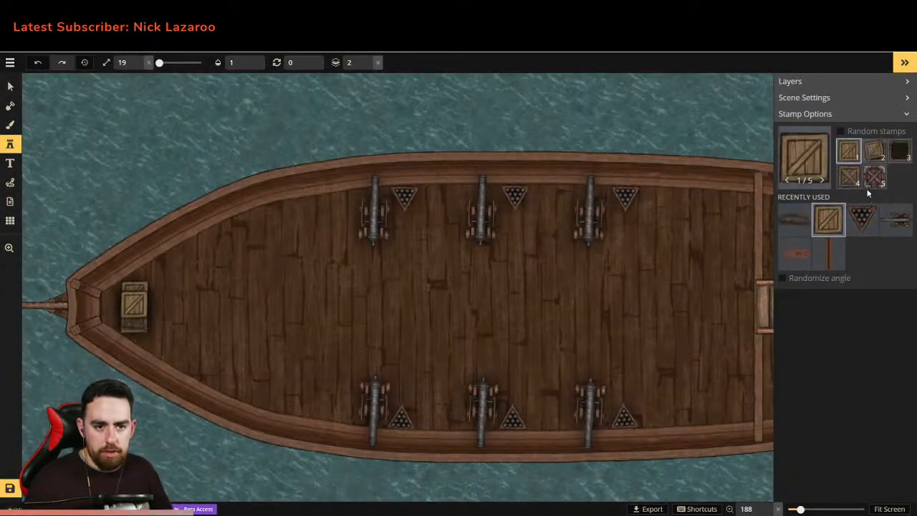
click(875, 179)
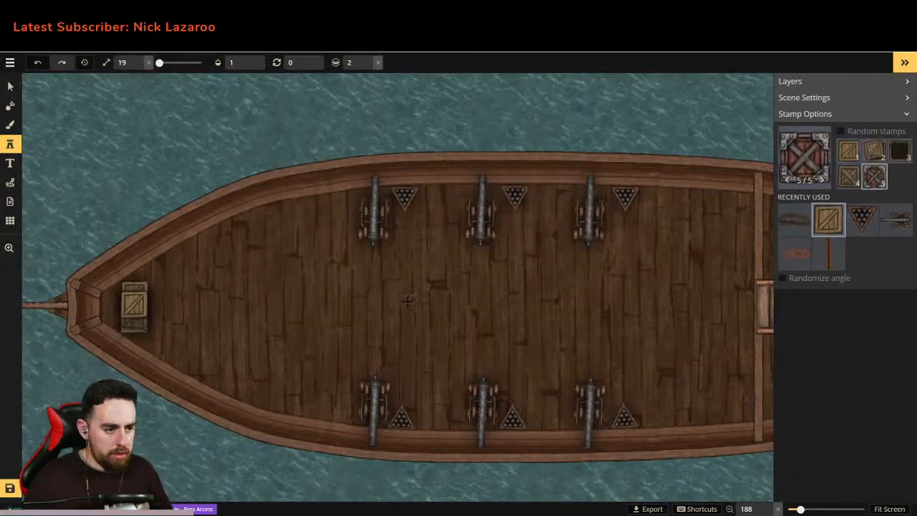
click(155, 277)
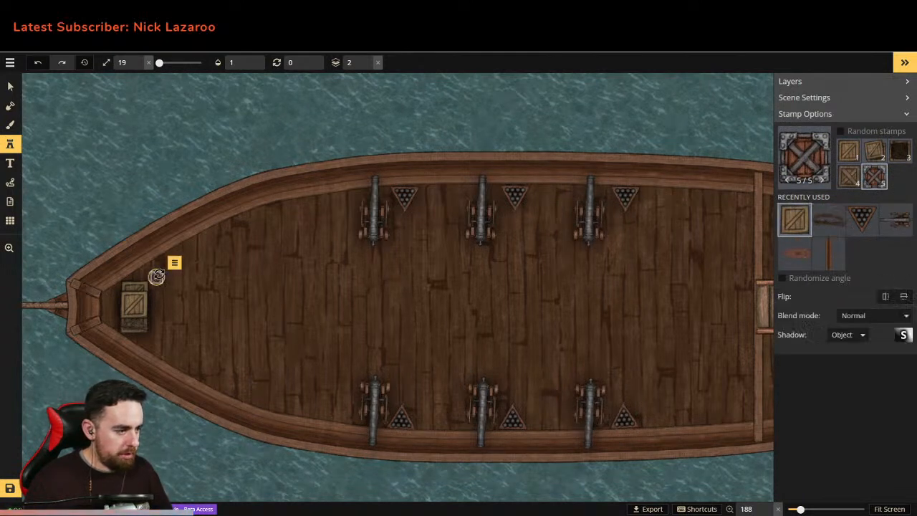
scroll(172, 280, up, 6)
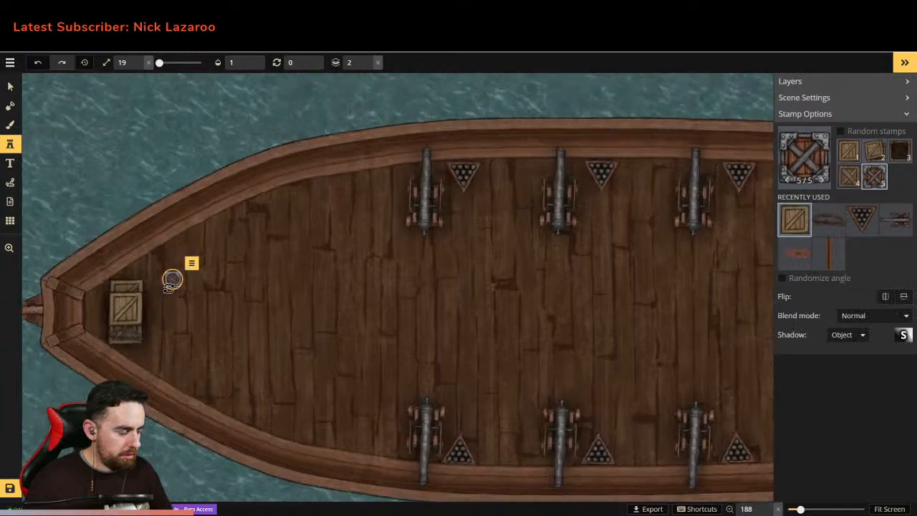
drag(202, 285, 366, 407)
drag(287, 351, 256, 320)
drag(309, 225, 152, 283)
scroll(178, 280, down, 3)
scroll(271, 291, down, 1)
scroll(271, 290, down, 2)
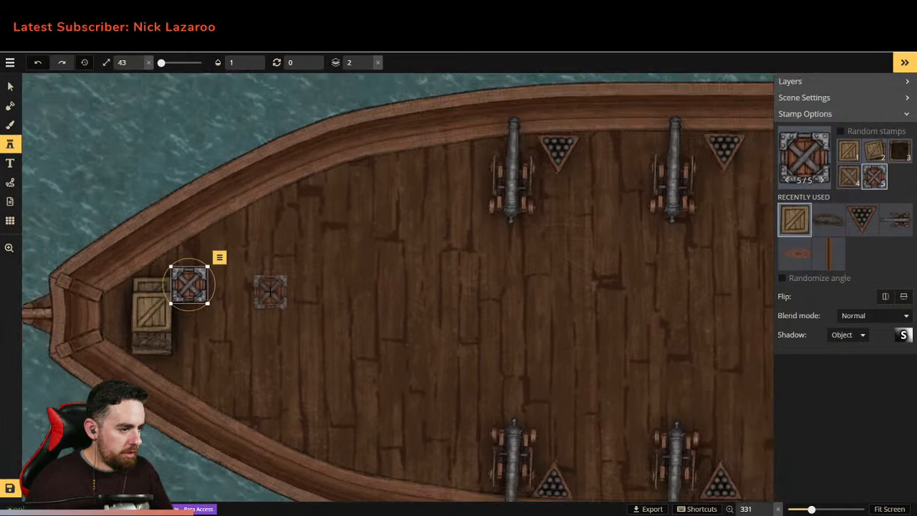
scroll(630, 328, down, 2)
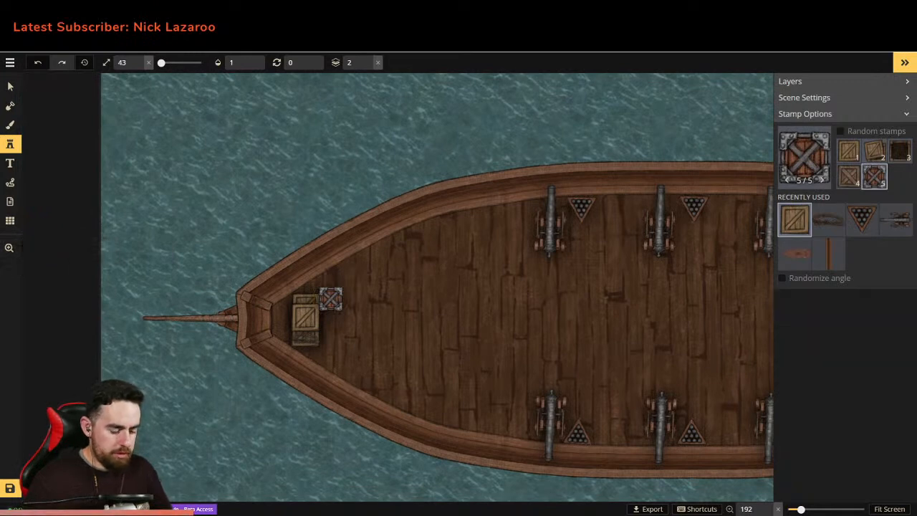
Step: Duplicate the whole group of bow crates and place the copy on the deck toward the lower hull
click(9, 248)
drag(666, 306, 537, 275)
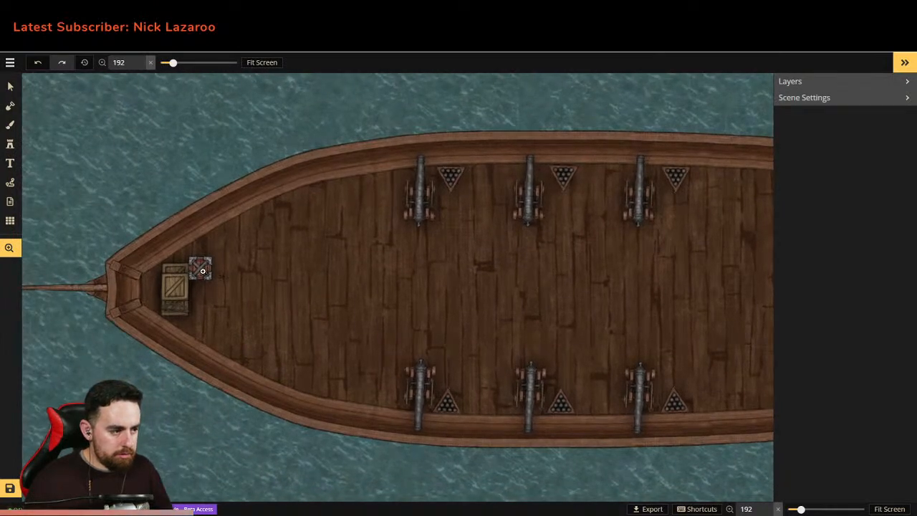
click(10, 86)
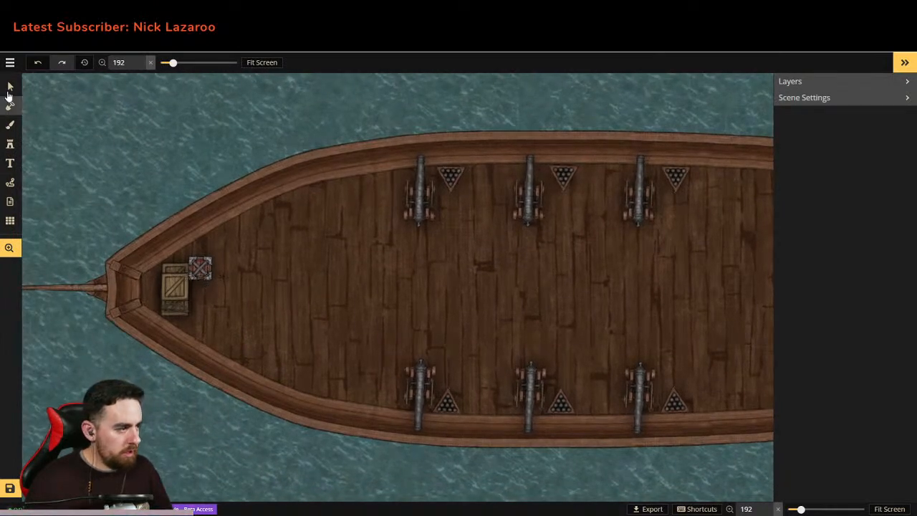
drag(165, 273, 165, 274)
key(ctrl+c)
key(ctrl+v)
drag(217, 303, 307, 341)
click(404, 313)
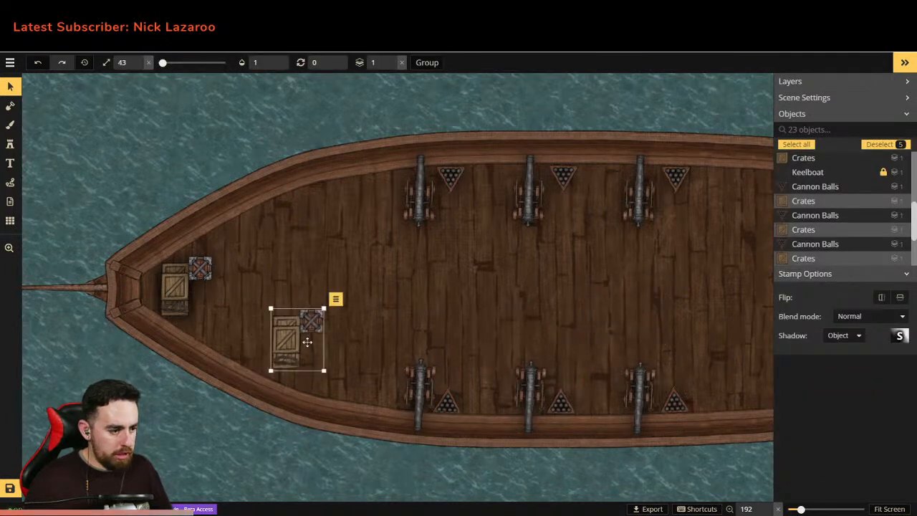
Step: Rearrange and rotate the copied crates along the curved lower hull, with the single loose crate at 276 degrees
drag(335, 298, 333, 294)
drag(304, 322, 279, 329)
click(287, 341)
click(290, 370)
drag(291, 370, 286, 325)
drag(326, 355, 334, 384)
click(326, 353)
click(285, 332)
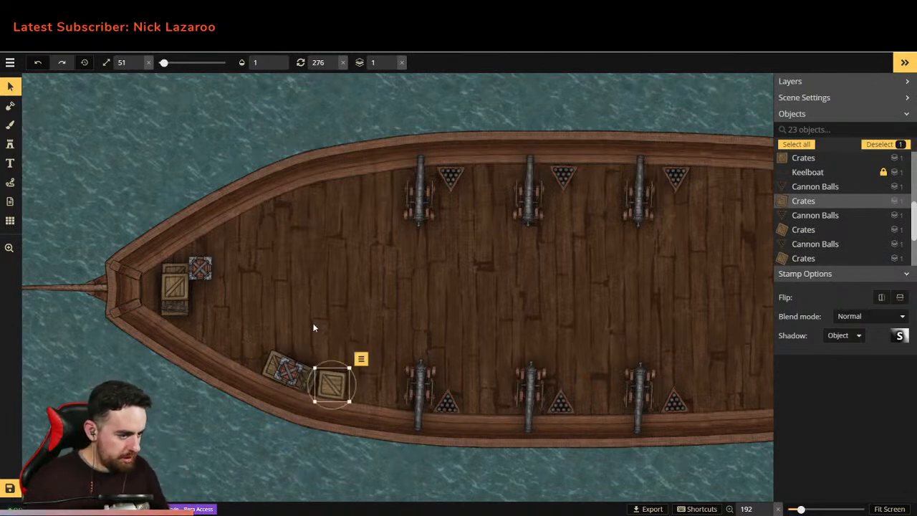
click(317, 331)
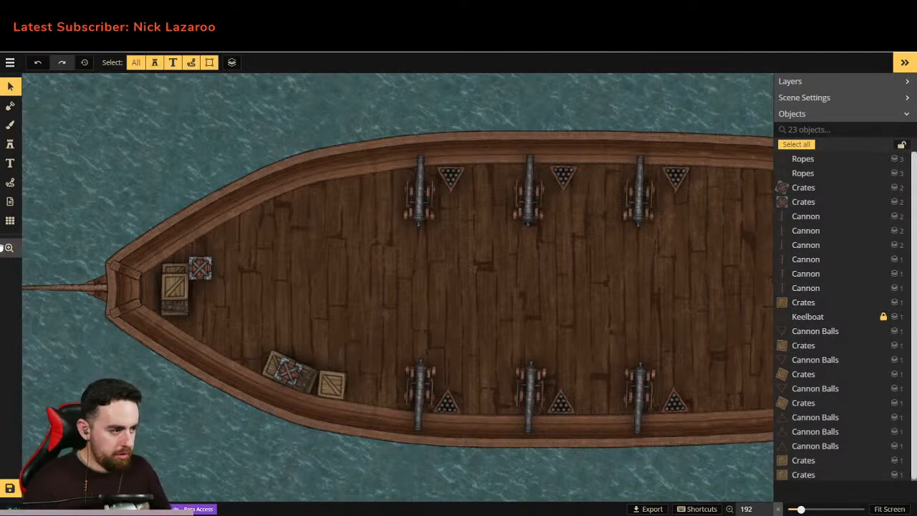
Step: Place a cross-braced crate, a double-stacked crate and an open empty crate on the deck near the upper hull
click(6, 248)
drag(377, 287, 379, 322)
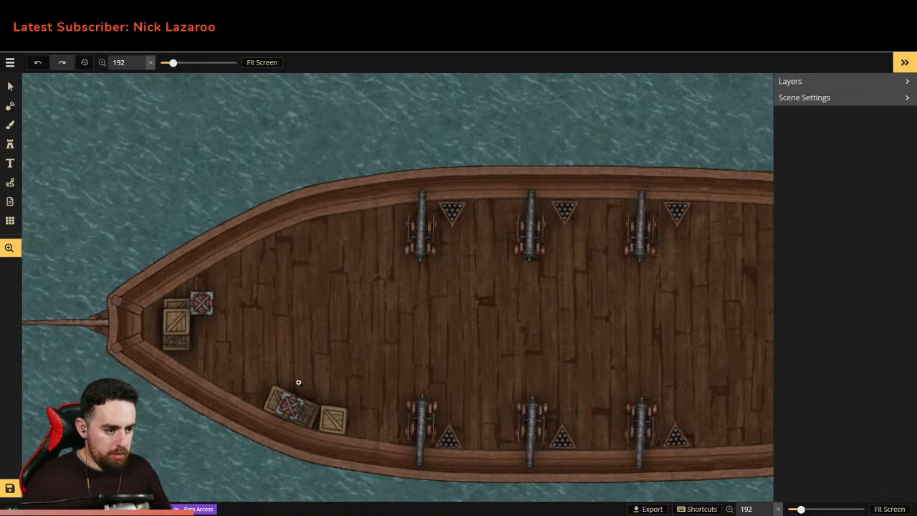
click(10, 87)
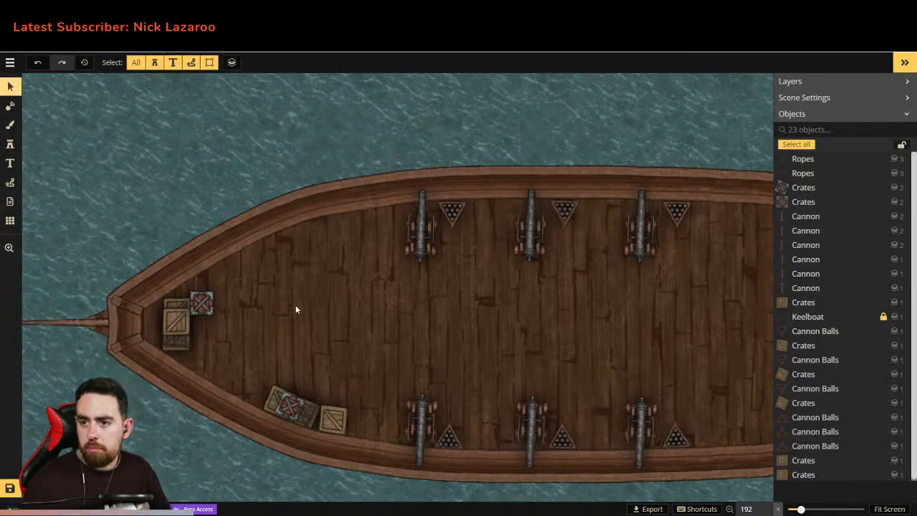
click(8, 147)
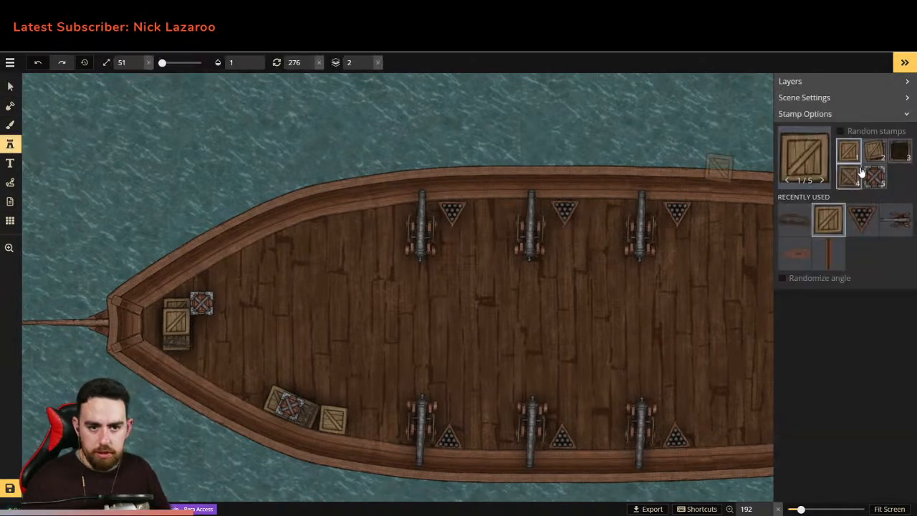
click(850, 177)
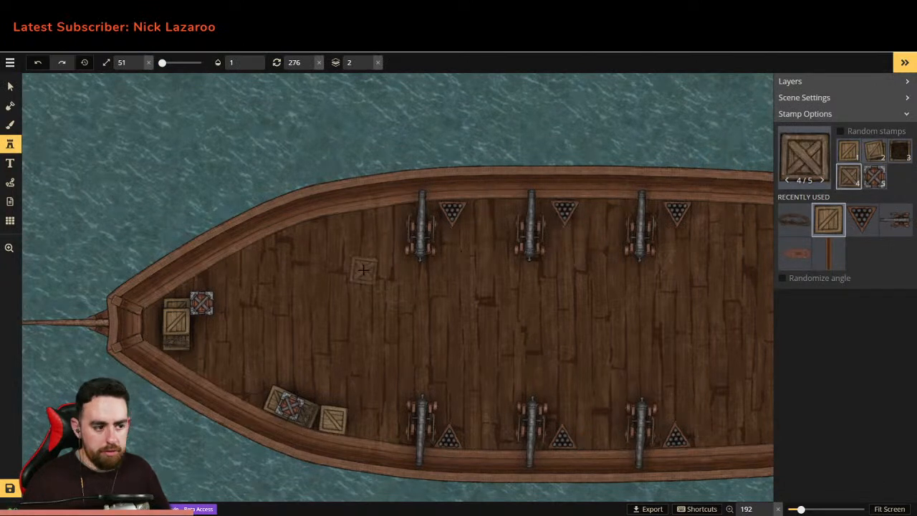
click(313, 239)
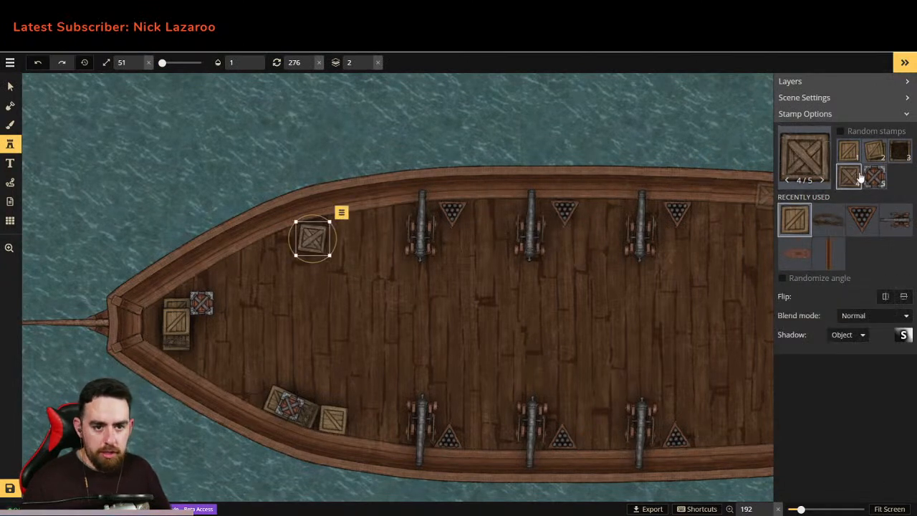
click(883, 156)
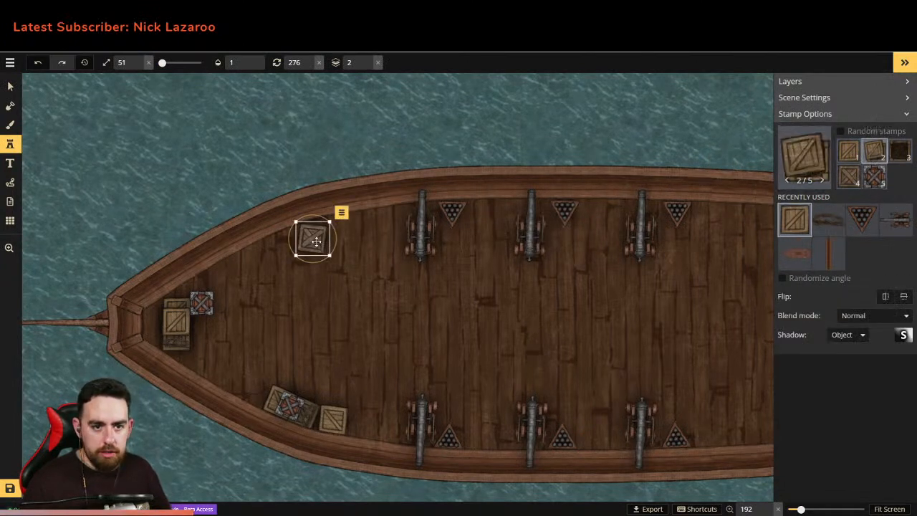
click(367, 247)
click(902, 154)
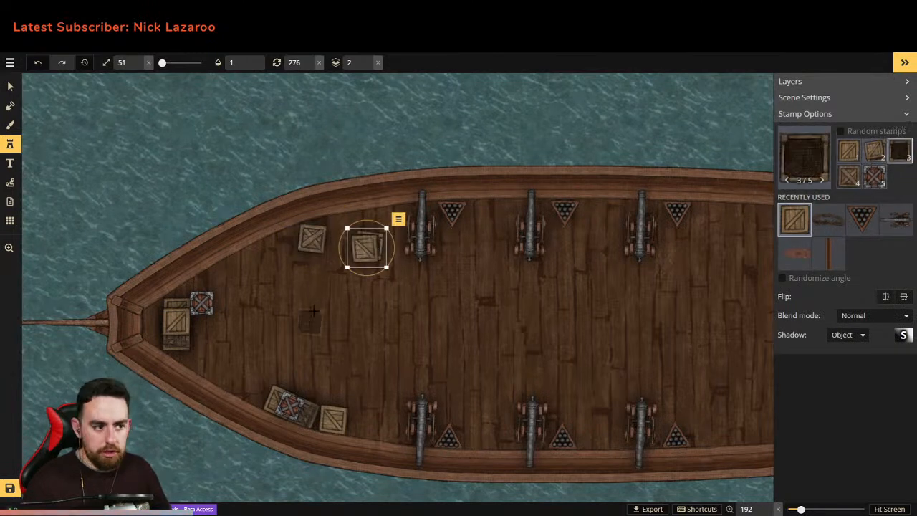
click(307, 292)
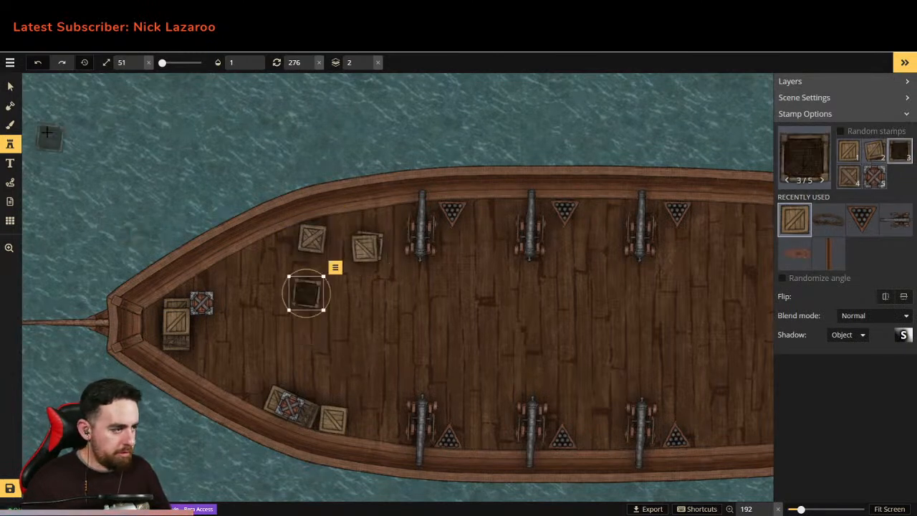
Step: Line up the three new crates in a tight row along the upper hull, ahead of the first cannon
click(10, 86)
click(313, 239)
drag(319, 263, 356, 254)
click(365, 250)
drag(343, 243, 340, 245)
drag(308, 295, 362, 256)
click(370, 253)
click(368, 245)
click(383, 352)
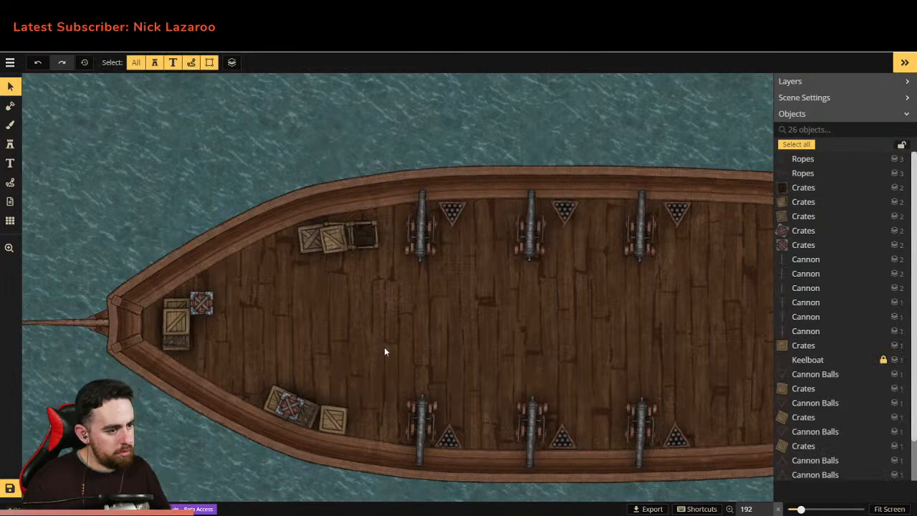
Step: Place the coiled rope stamp, variant 4 of the rope set, at size 19 on the middle crate of the upper row
scroll(420, 320, down, 3)
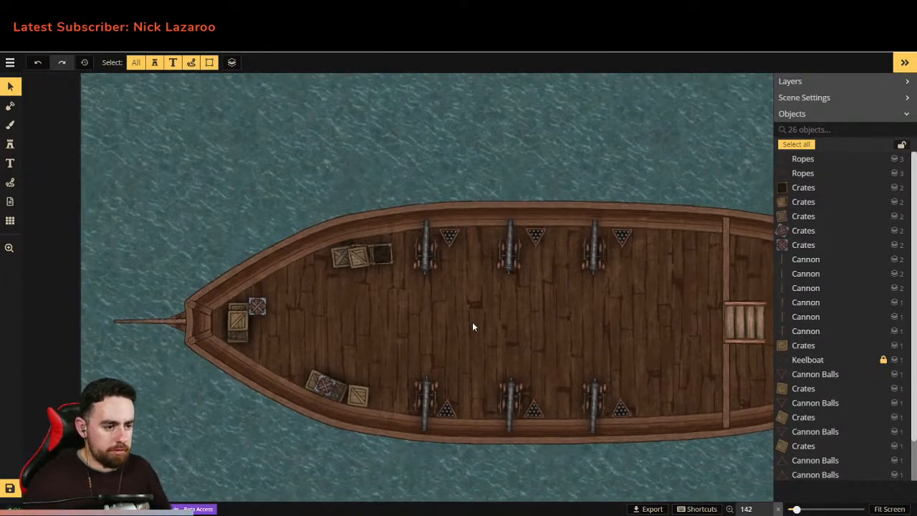
click(330, 395)
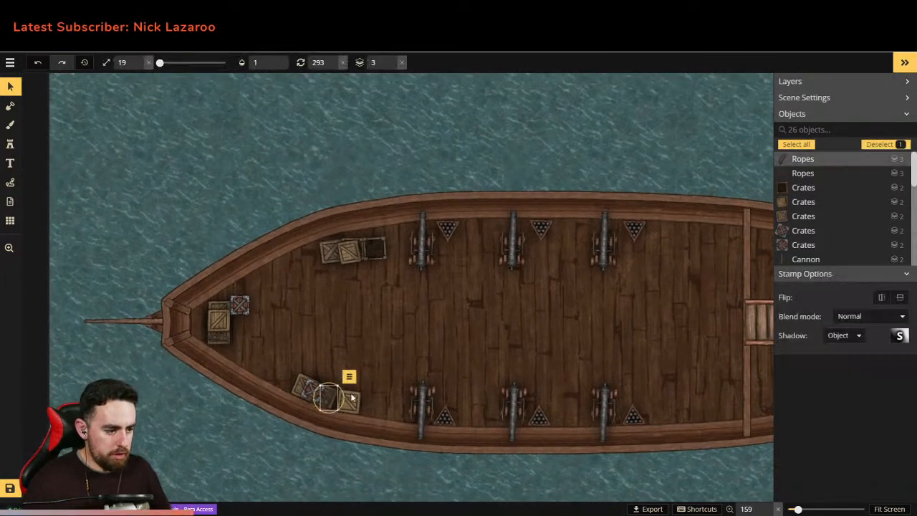
click(10, 144)
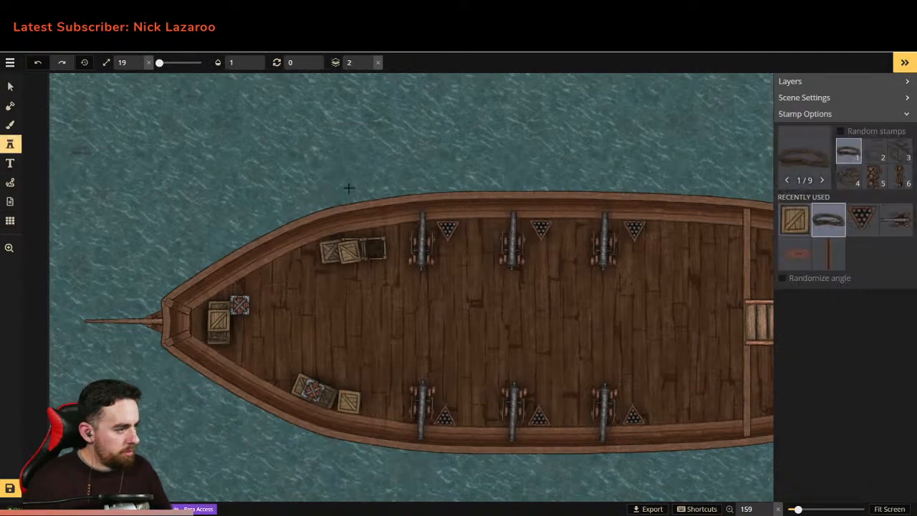
click(850, 177)
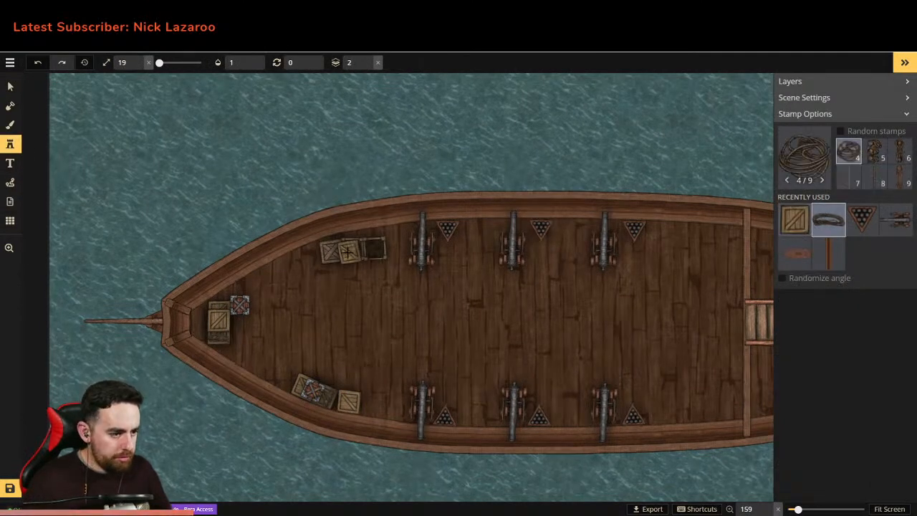
click(348, 252)
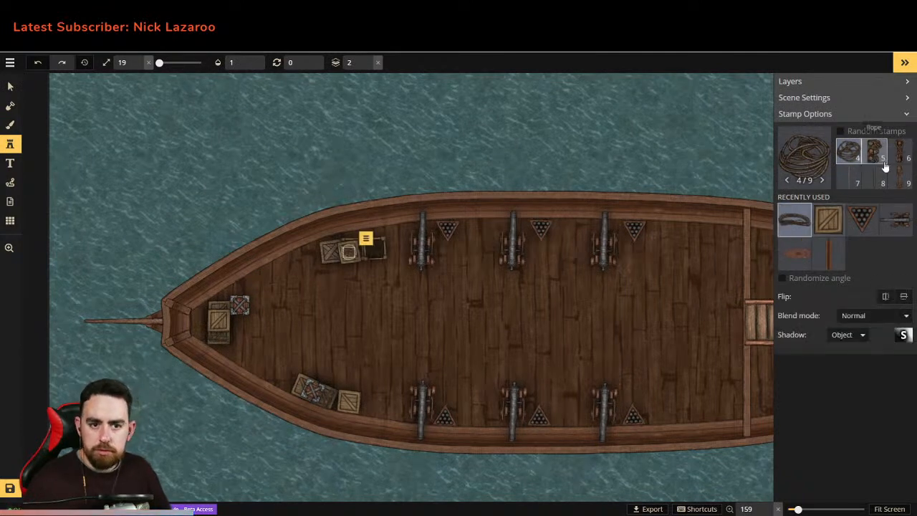
scroll(888, 161, up, 1)
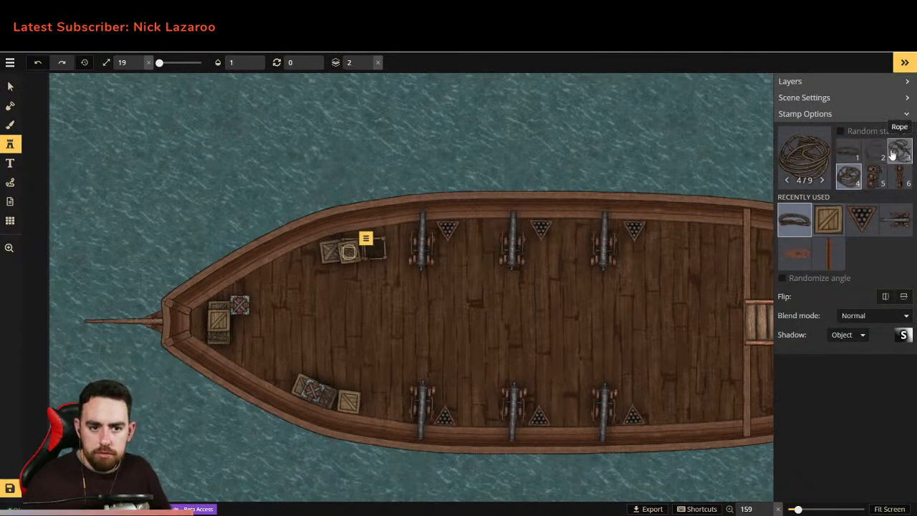
Step: Find the top-view barrel stamp by searching for "barrel" and place it at size 45 beside the upper crate row
click(10, 86)
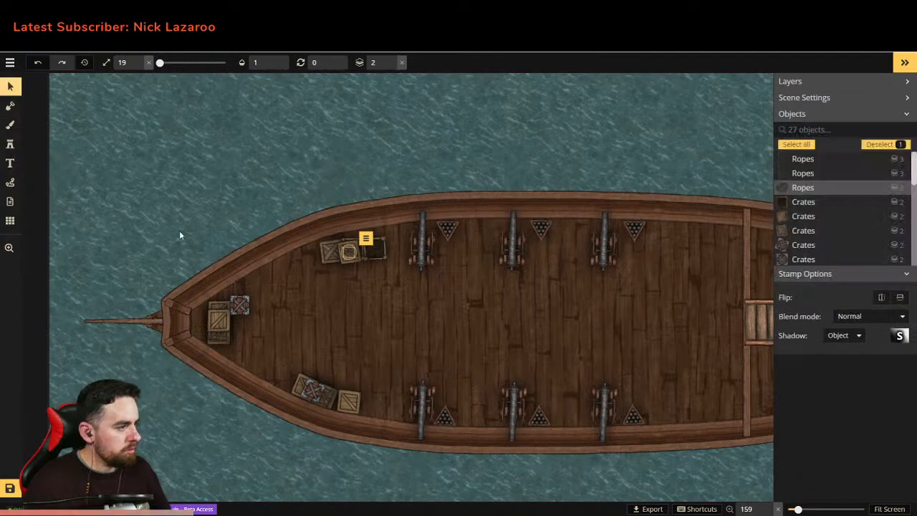
click(12, 144)
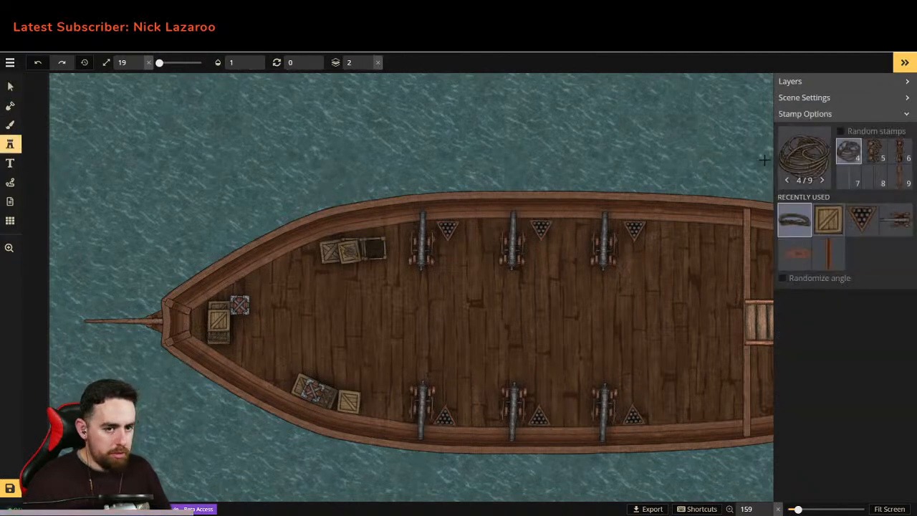
click(785, 156)
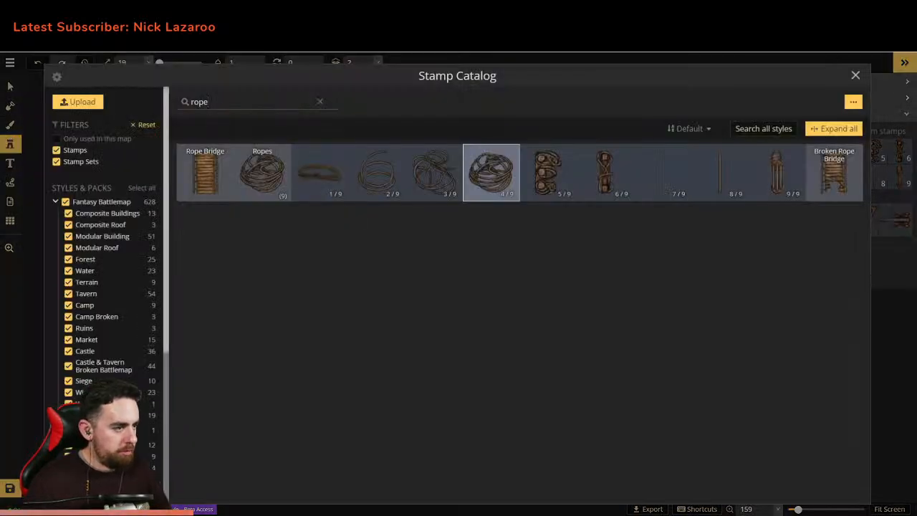
text(rrel)
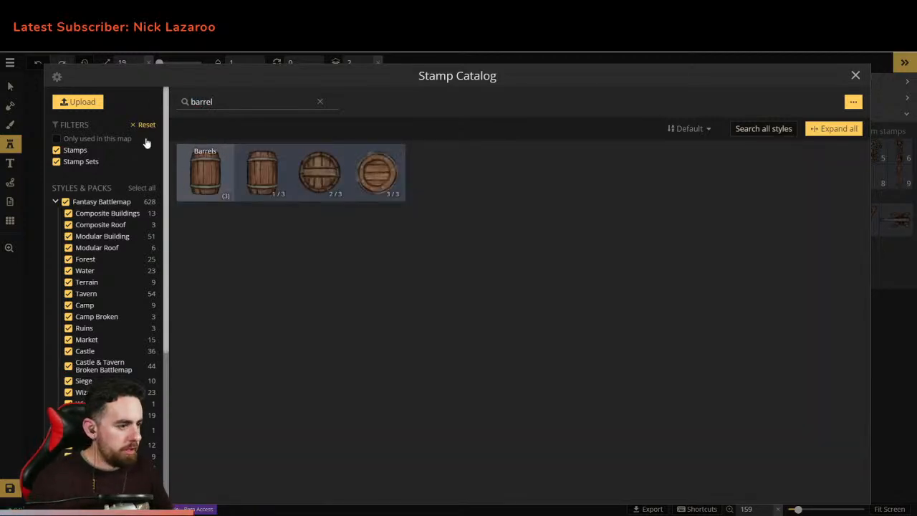
click(310, 169)
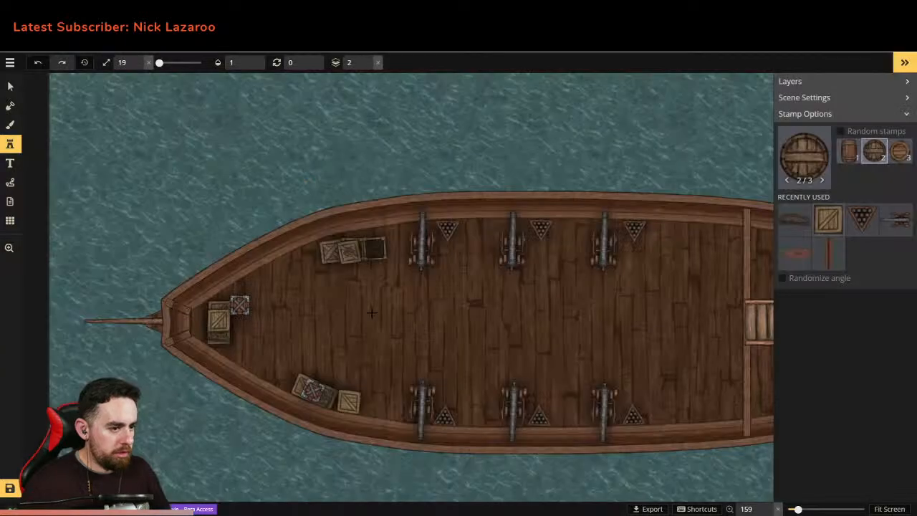
scroll(311, 256, up, 6)
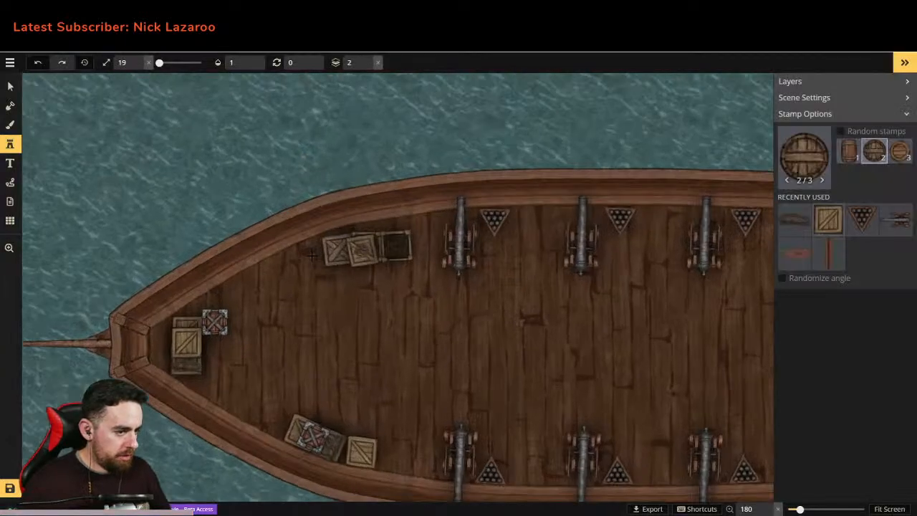
mouse_move(310, 267)
mouse_down()
mouse_move(296, 282)
mouse_move(314, 252)
mouse_move(294, 269)
mouse_up()
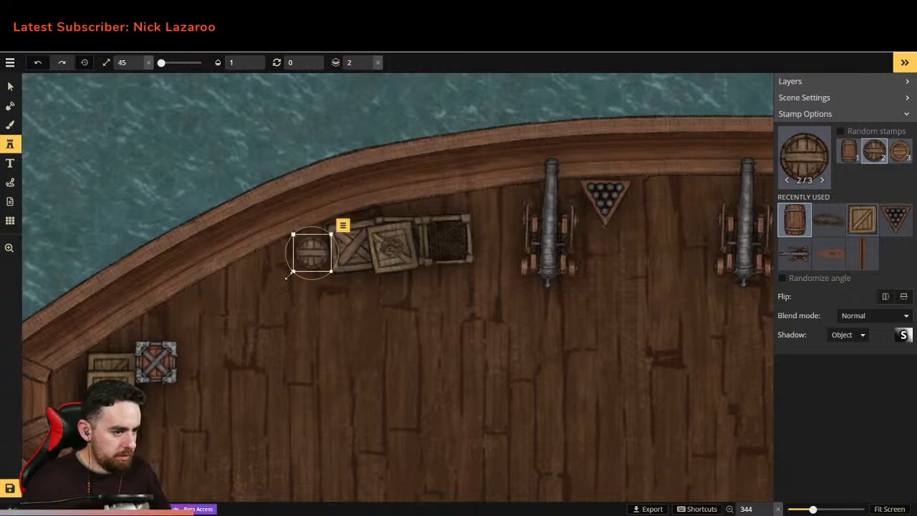
Step: Place one top-view barrel beside the iron-cornered crate near the bow and another between the open crate and the first upper cannon
click(330, 282)
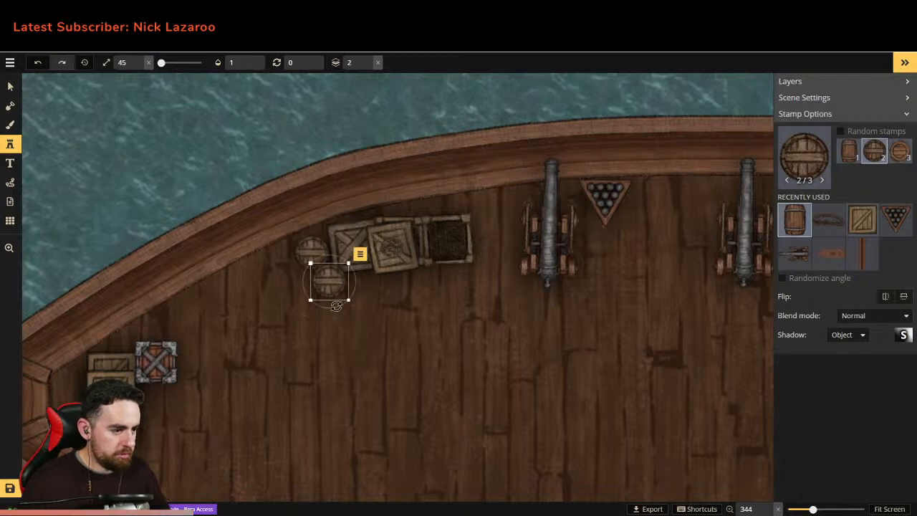
key(ctrl+z)
click(178, 320)
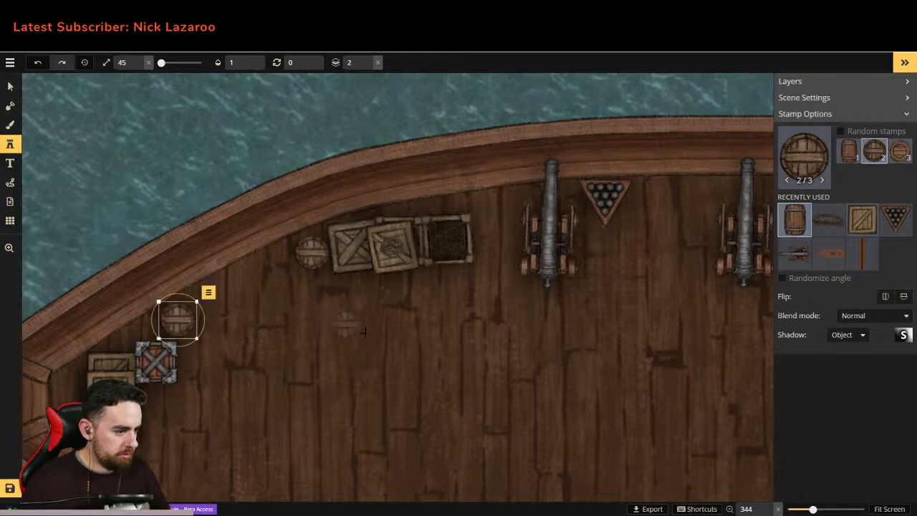
click(489, 208)
Step: Place five overlapping top-view barrels in a column against the stern partition, next to the lower hull
scroll(474, 315, down, 5)
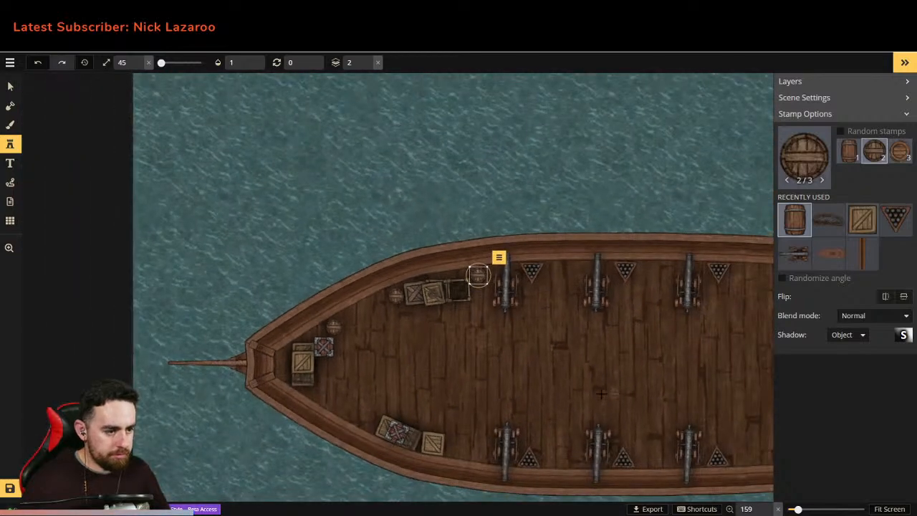
click(9, 249)
drag(375, 369, 251, 310)
drag(441, 330, 304, 326)
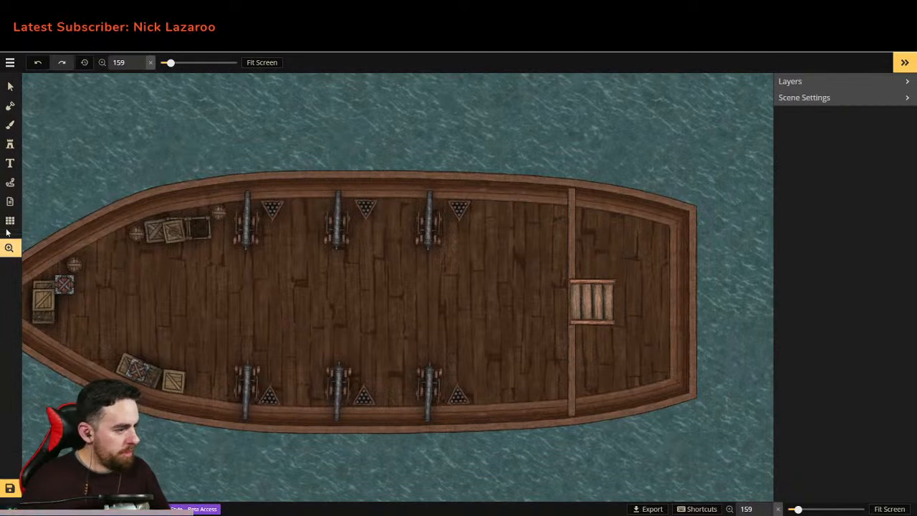
click(10, 144)
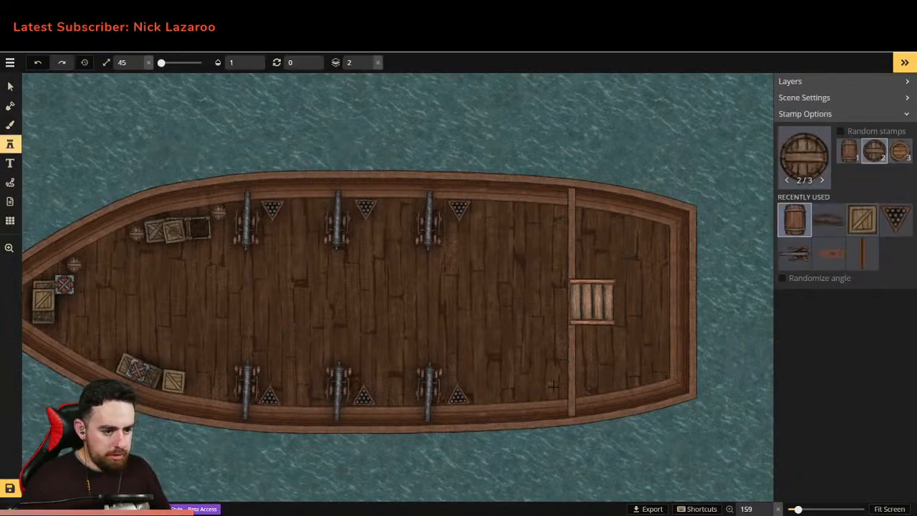
scroll(558, 391, up, 5)
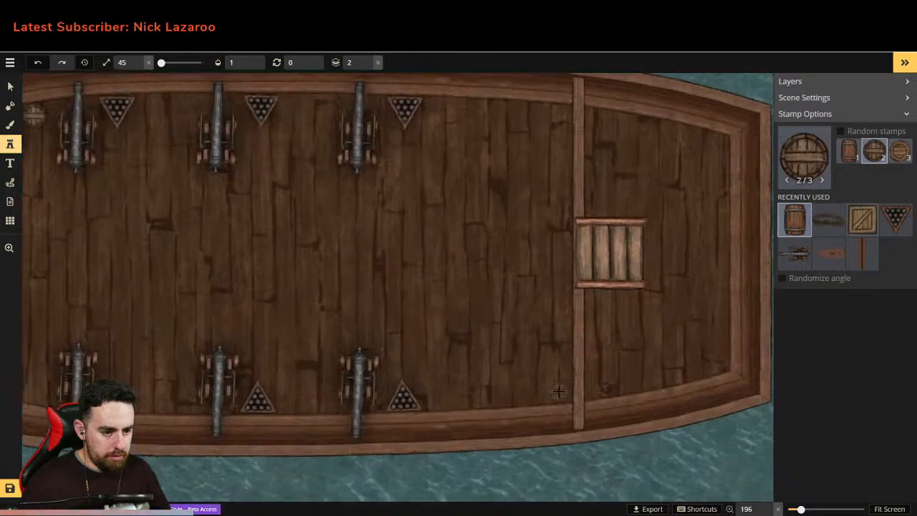
click(559, 391)
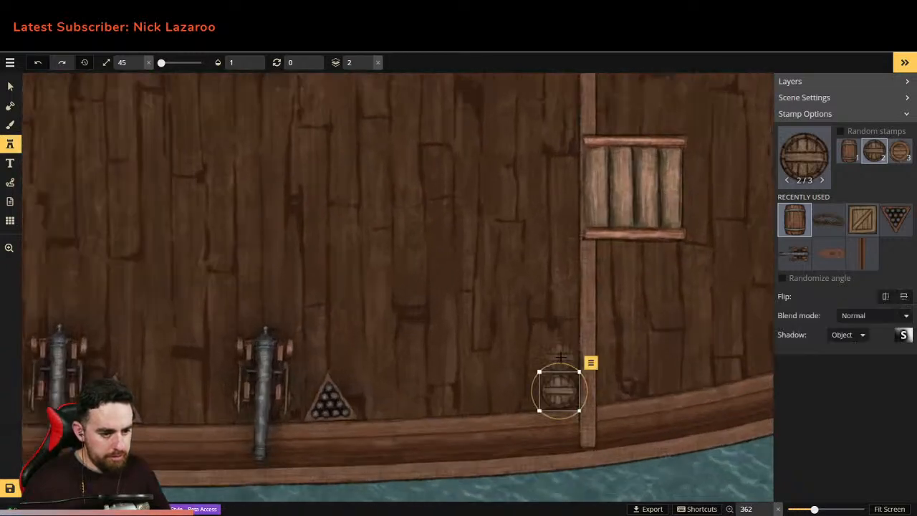
click(560, 357)
click(562, 377)
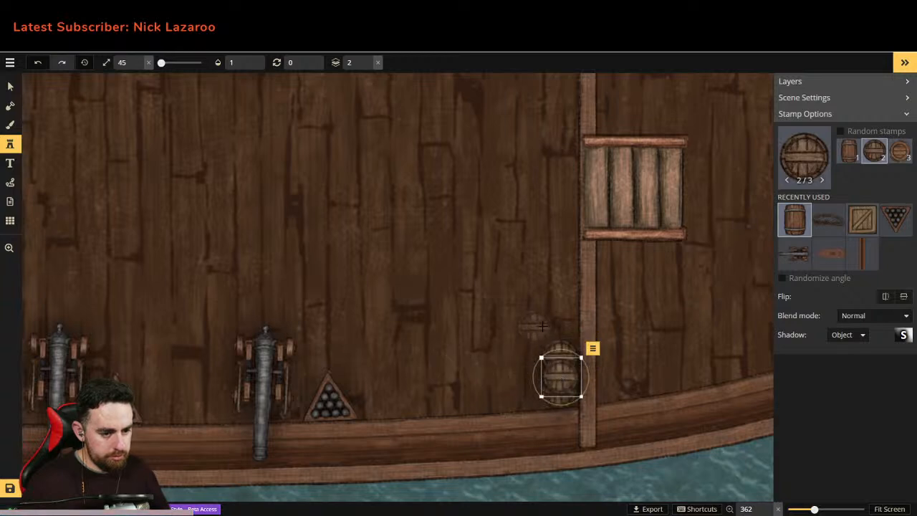
click(558, 323)
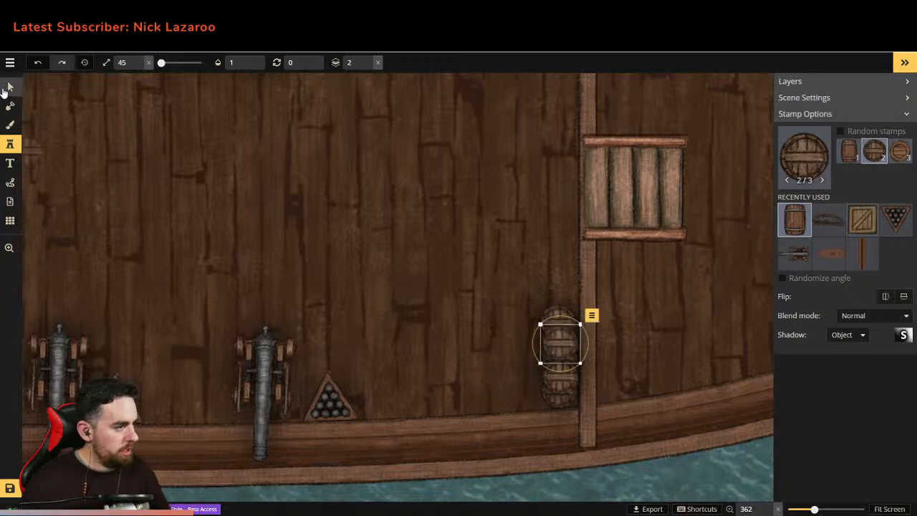
click(10, 86)
click(363, 313)
scroll(365, 302, down, 4)
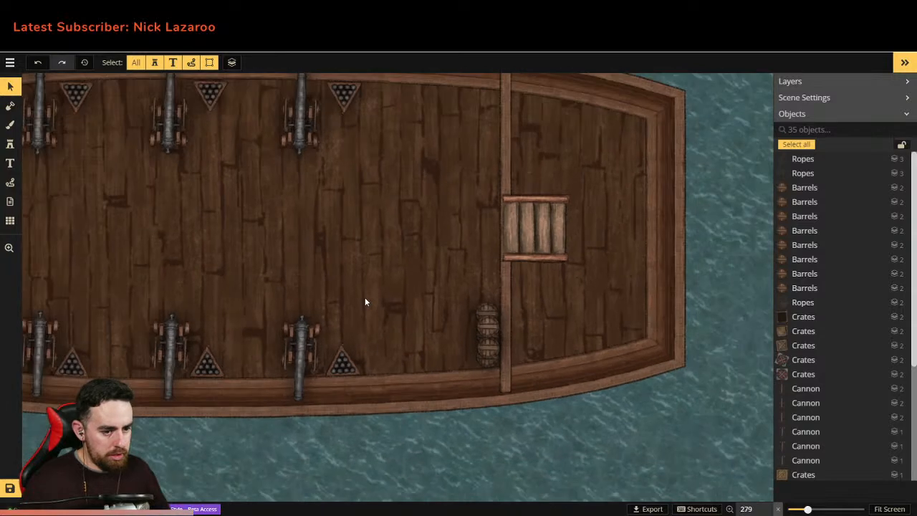
scroll(365, 302, up, 1)
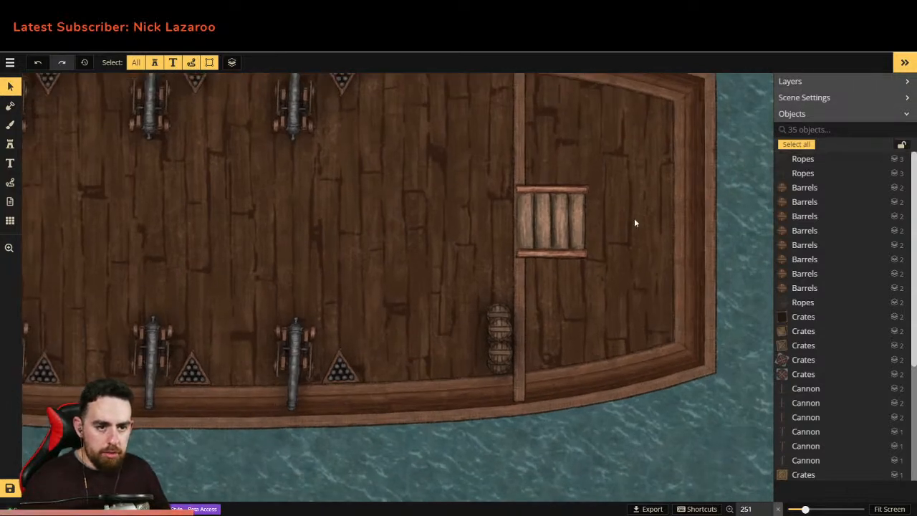
Step: Place the coiled rope stamp, variant 2 of the rope set, at size 17 on the barrel column by the stern partition
click(10, 145)
click(827, 222)
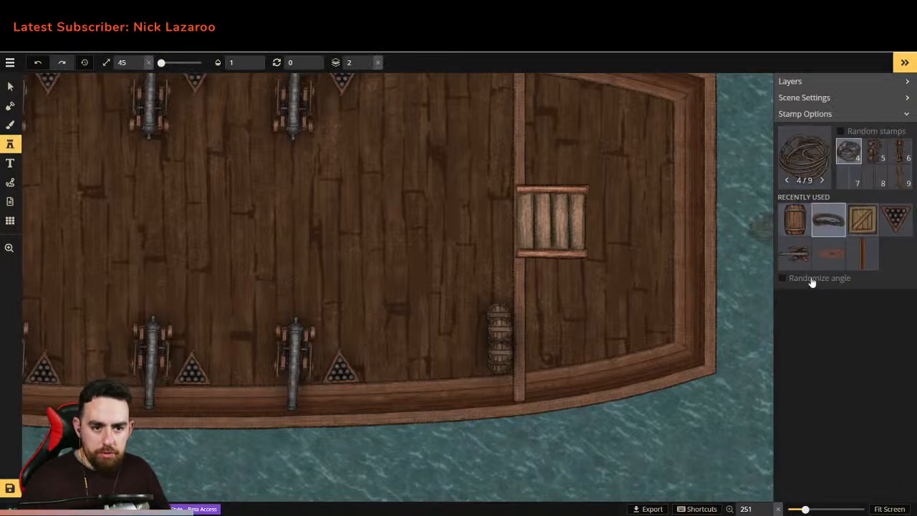
scroll(878, 157, up, 2)
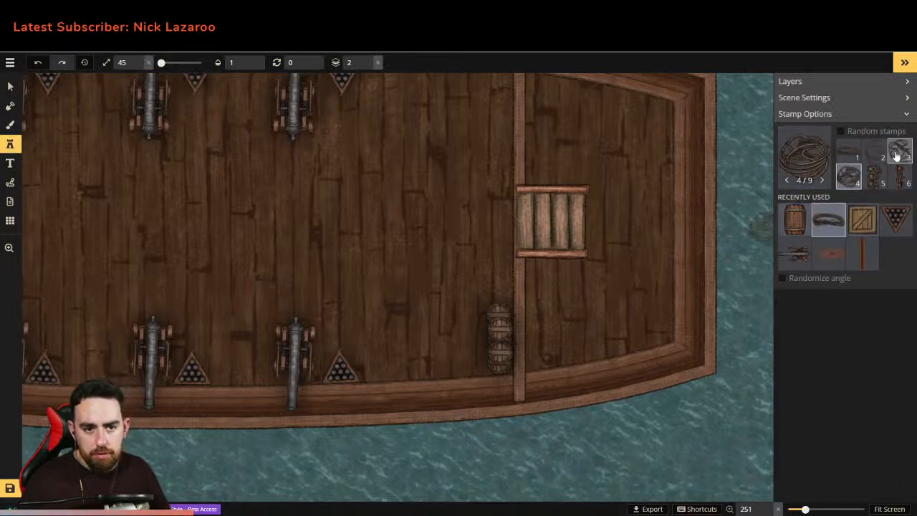
click(876, 152)
scroll(499, 329, up, 5)
click(500, 322)
drag(532, 285, 501, 365)
Step: Try a coiled rope at size 23 beside the last lower cannonball rack and another at size 13 at the middle lower cannon's inboard end
scroll(429, 300, down, 5)
scroll(428, 301, down, 2)
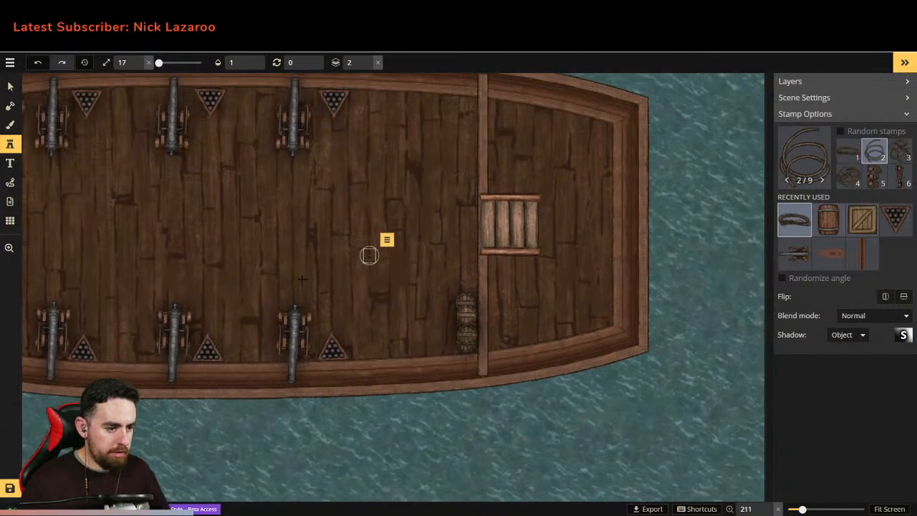
drag(371, 258, 365, 343)
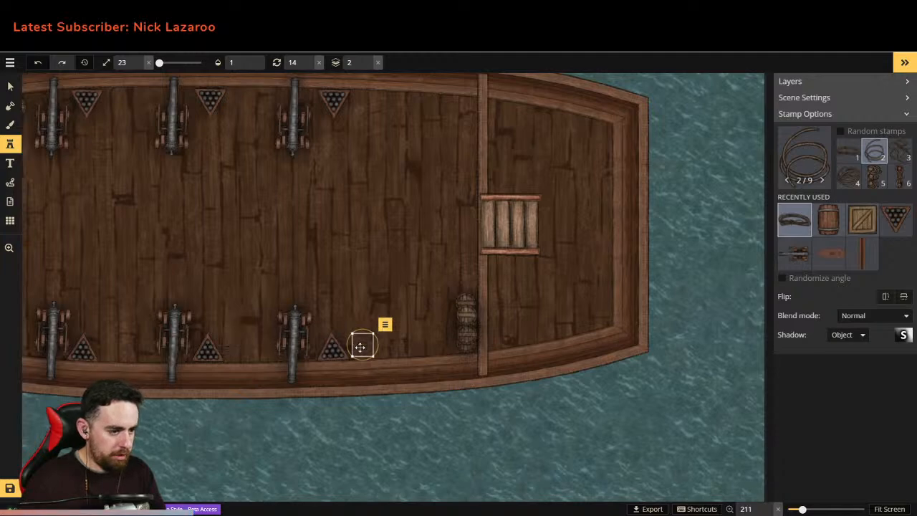
key(Delete)
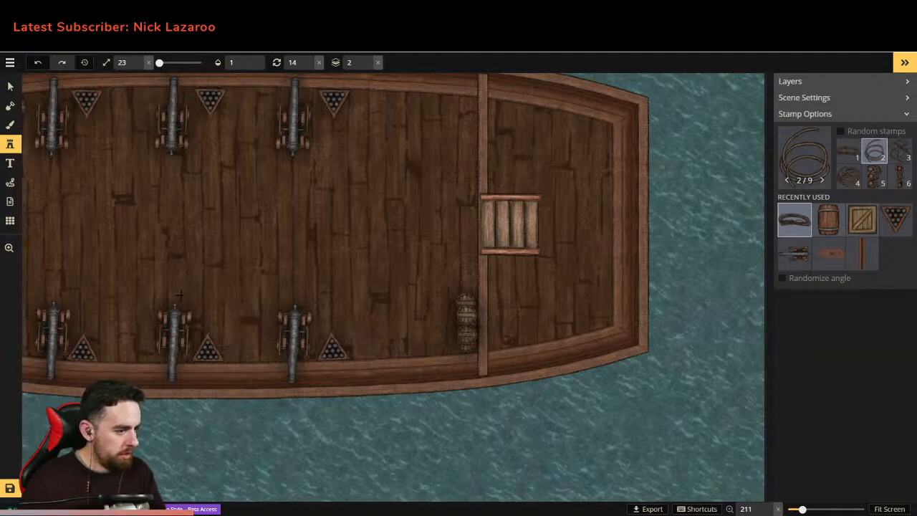
scroll(178, 293, up, 10)
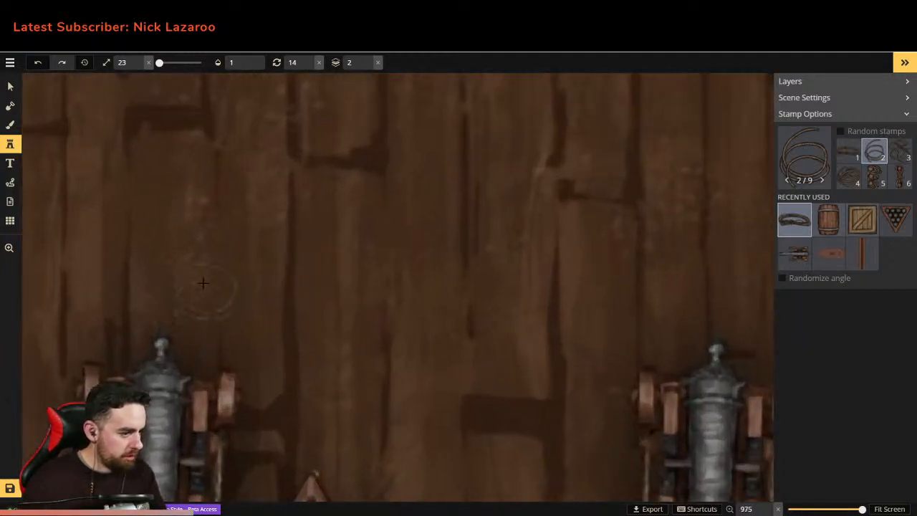
click(187, 296)
drag(237, 242, 184, 303)
scroll(269, 296, down, 3)
scroll(269, 296, down, 4)
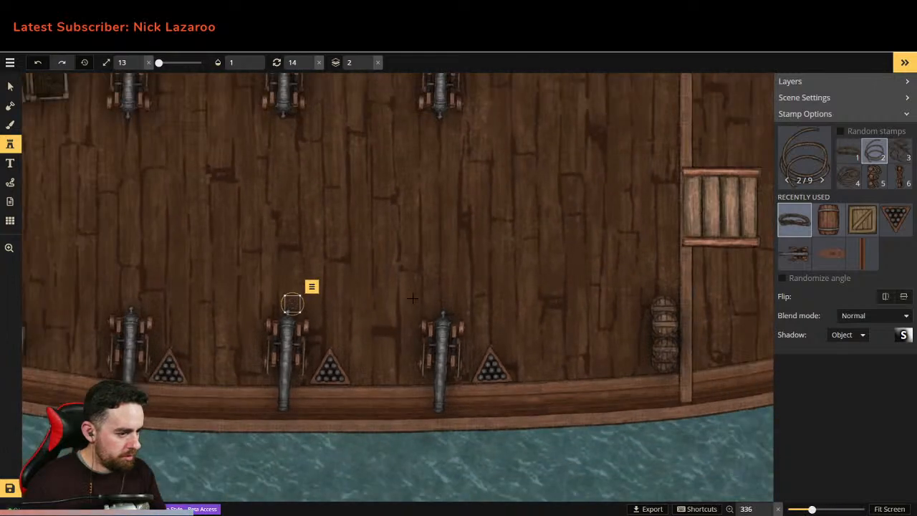
key(Escape)
Step: Duplicate the barrel column with its rope and set the copy against the stern partition next to the upper hull
scroll(569, 265, down, 1)
scroll(568, 265, down, 1)
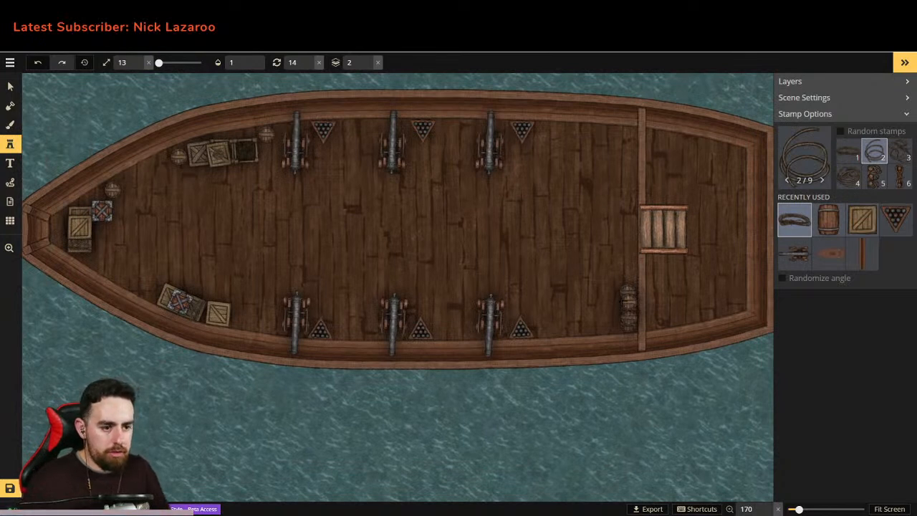
click(10, 86)
drag(629, 312, 630, 147)
key(ctrl+c)
key(ctrl+v)
click(539, 275)
scroll(547, 236, down, 2)
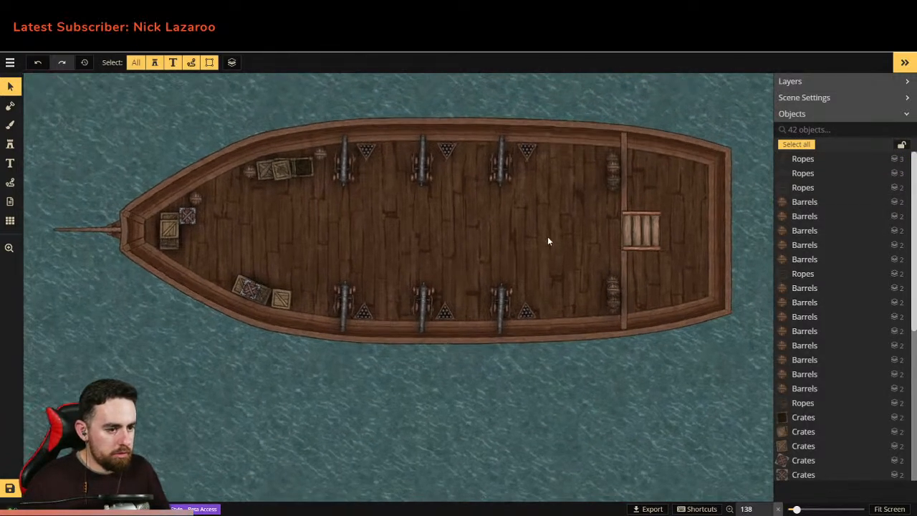
scroll(548, 241, down, 2)
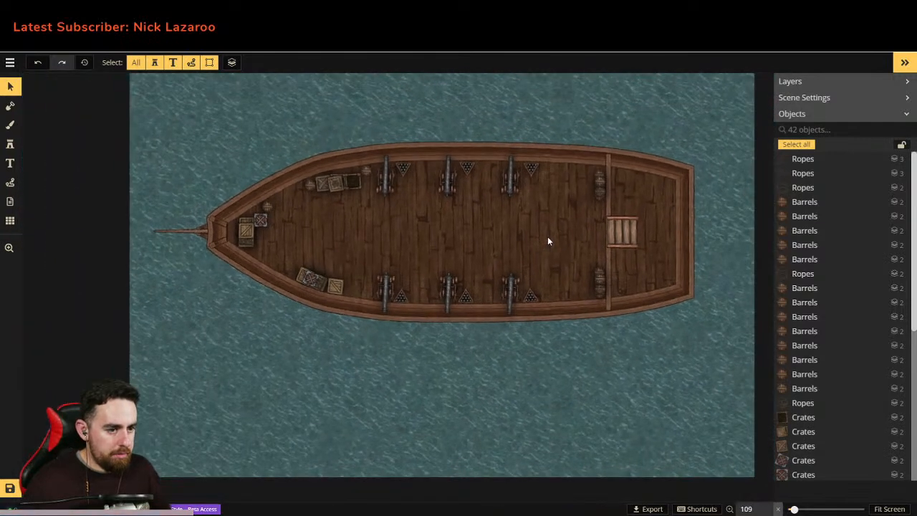
scroll(547, 241, down, 1)
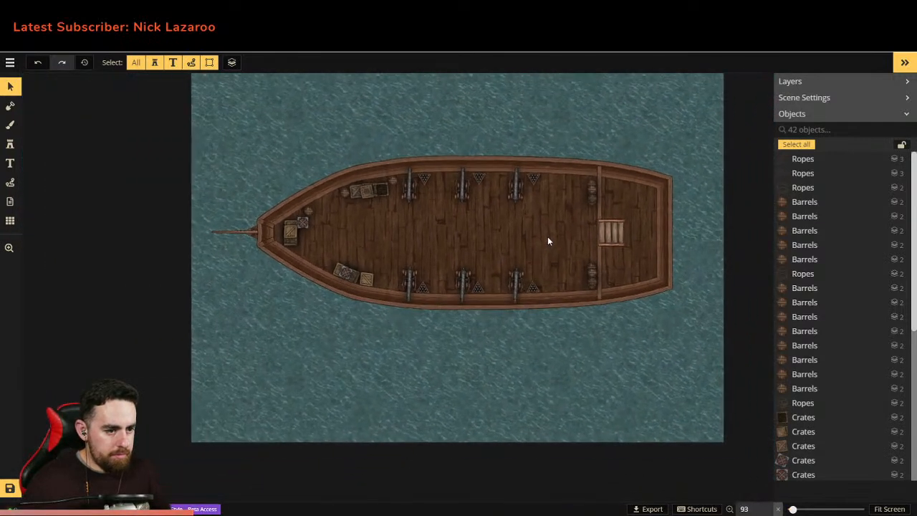
scroll(548, 241, up, 1)
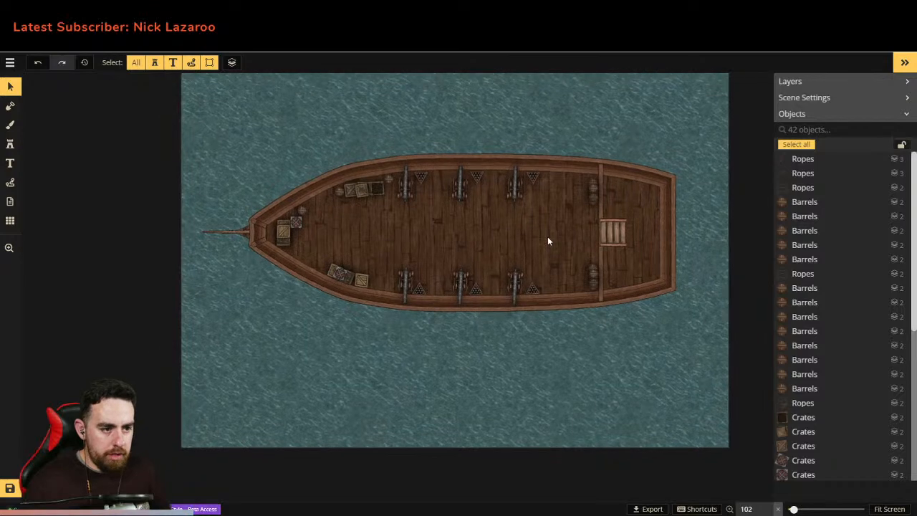
scroll(547, 241, up, 1)
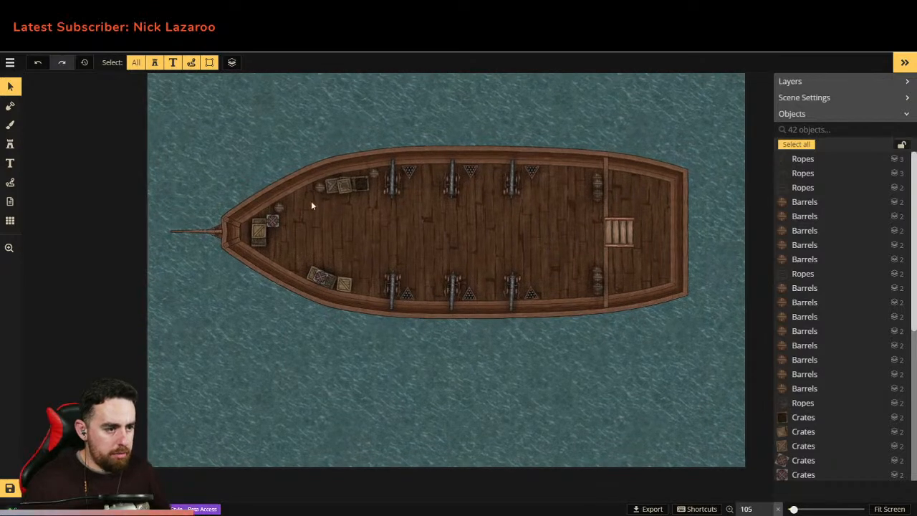
Step: Limit the stamp catalog to the Ship pack of Fantasy Battlemap without a search term, and pick the square wooden grate stamp
click(8, 148)
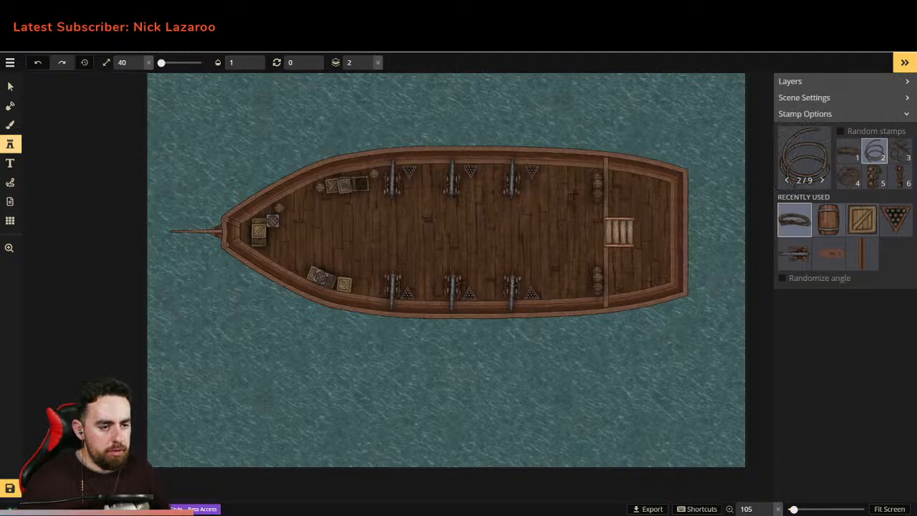
click(802, 172)
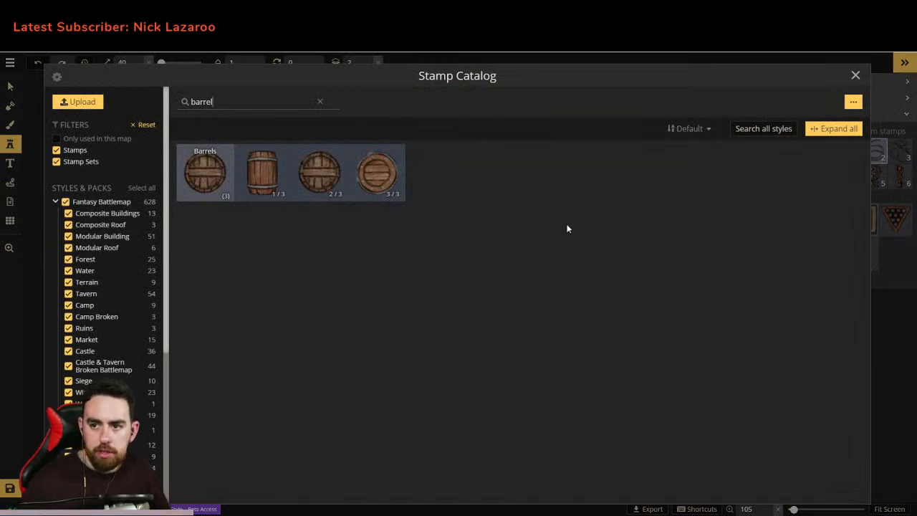
scroll(118, 225, down, 3)
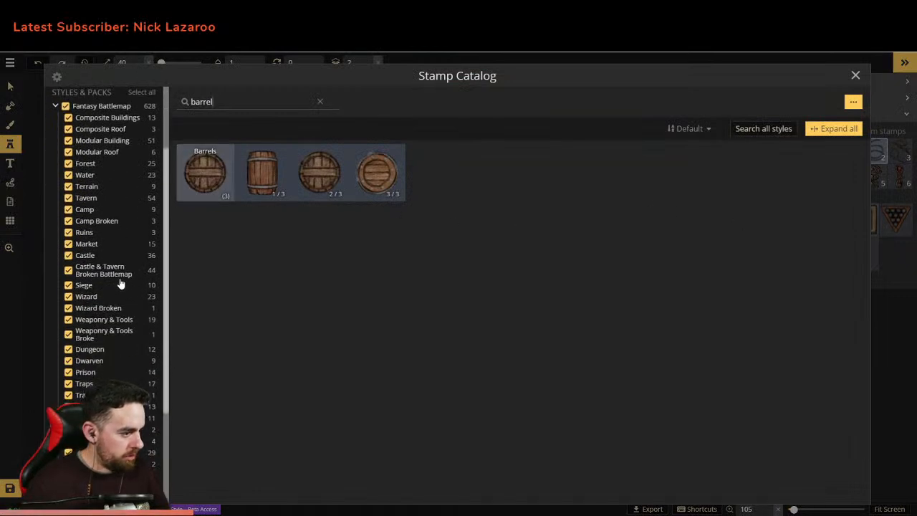
scroll(115, 265, down, 3)
scroll(113, 265, up, 5)
scroll(113, 267, up, 2)
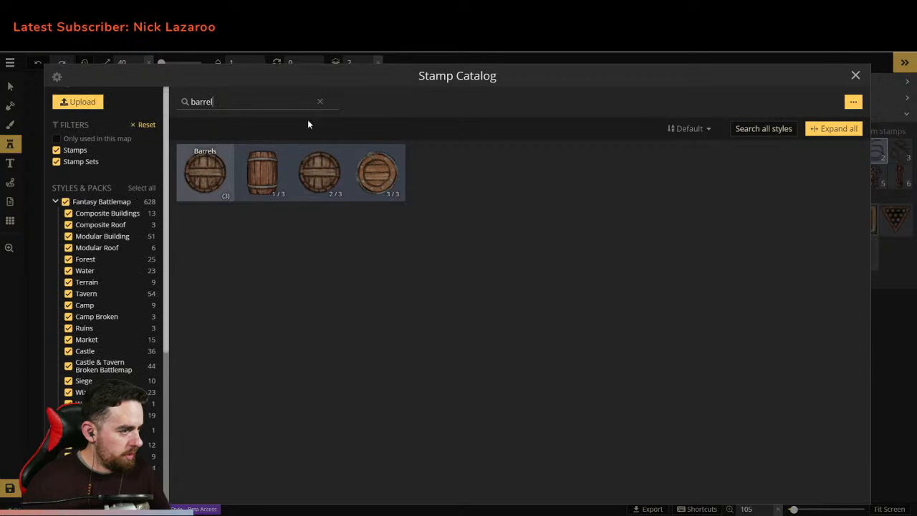
click(319, 101)
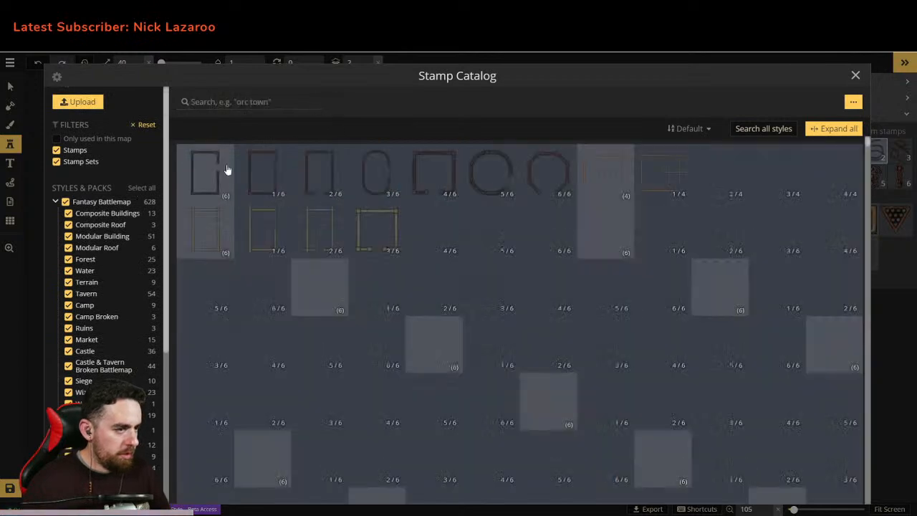
click(65, 202)
scroll(107, 265, down, 5)
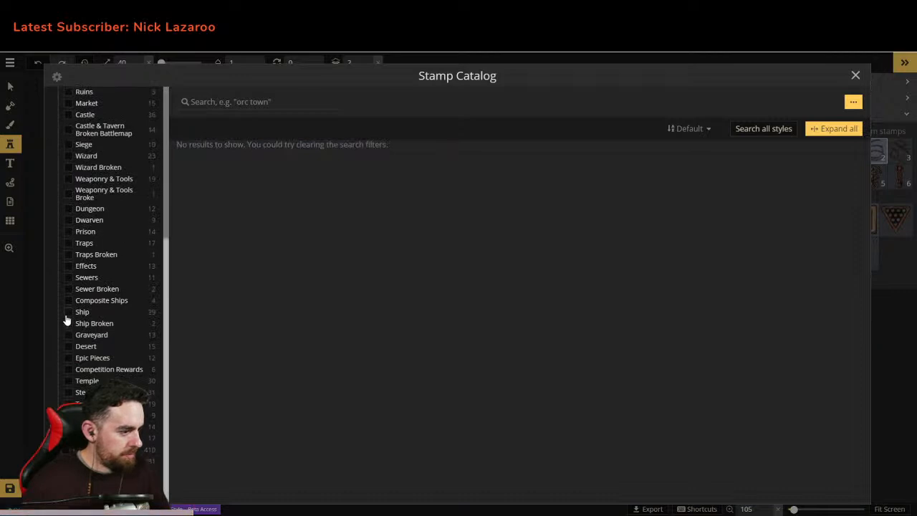
click(66, 316)
scroll(437, 314, down, 5)
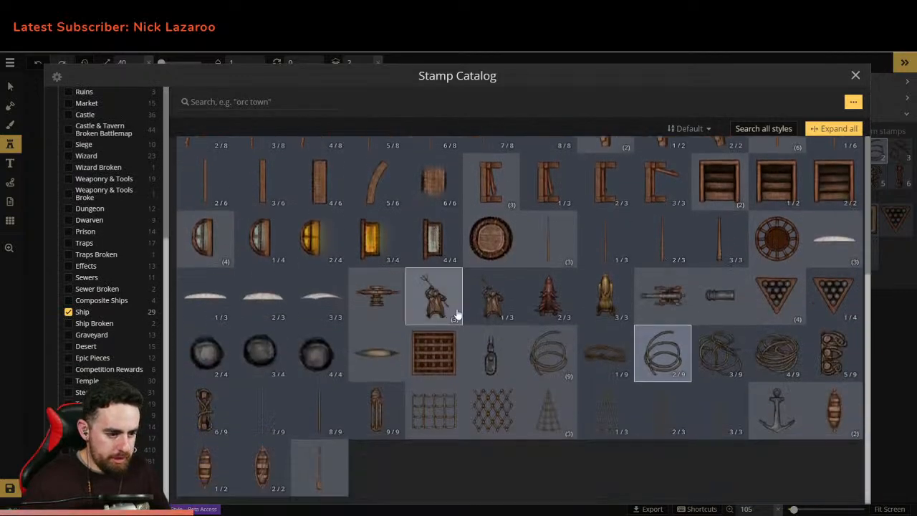
click(441, 360)
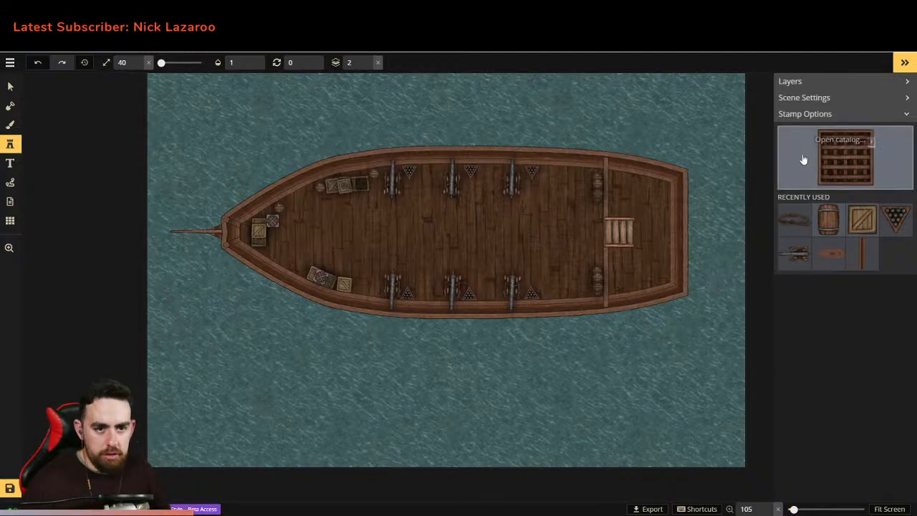
Step: Review the Ship pack stamps in the catalog and widen the filter to all Fantasy Battlemap packs
key(f)
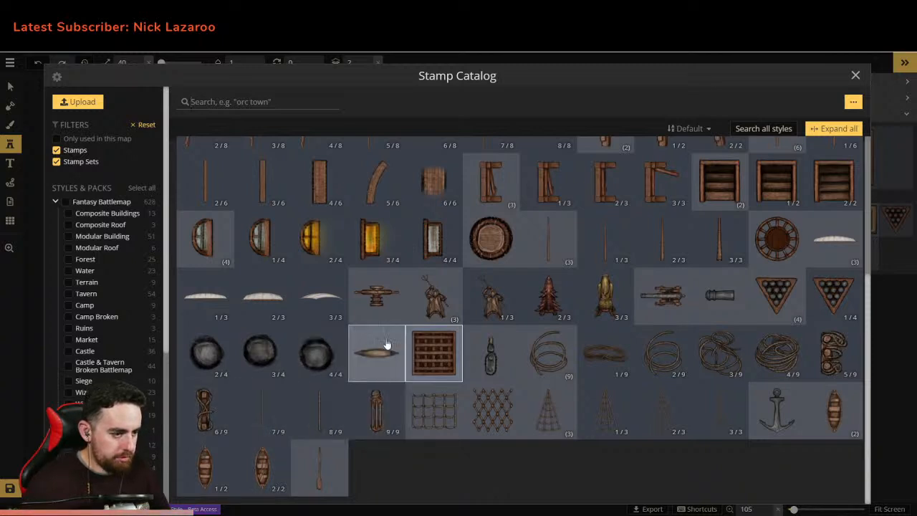
scroll(480, 394, up, 1)
scroll(734, 349, up, 1)
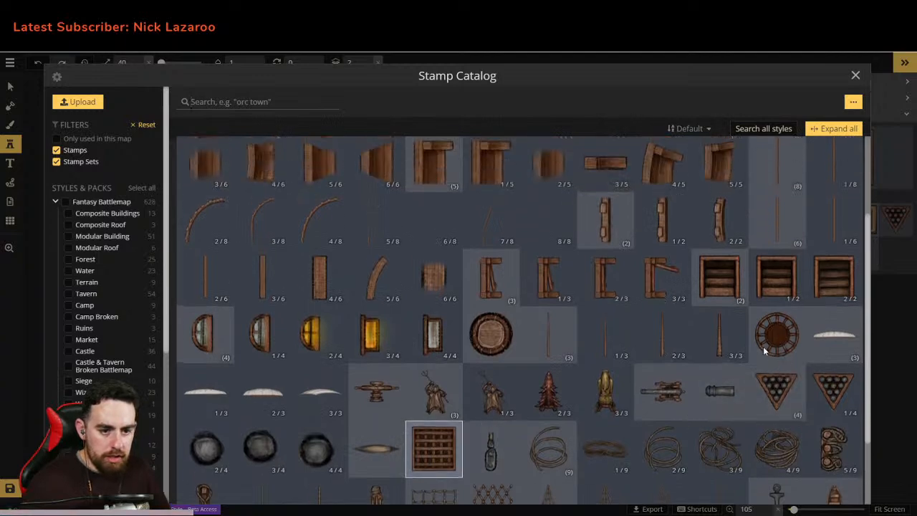
scroll(735, 351, up, 2)
scroll(736, 347, down, 4)
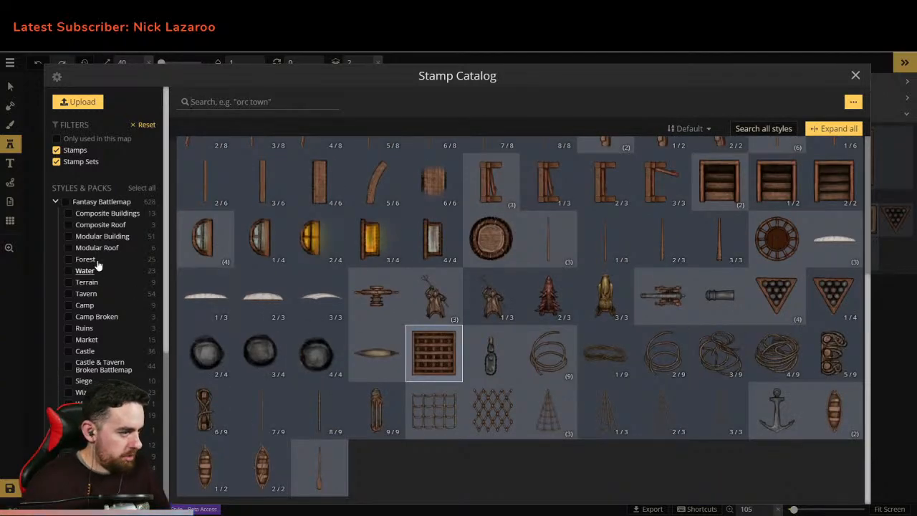
click(65, 203)
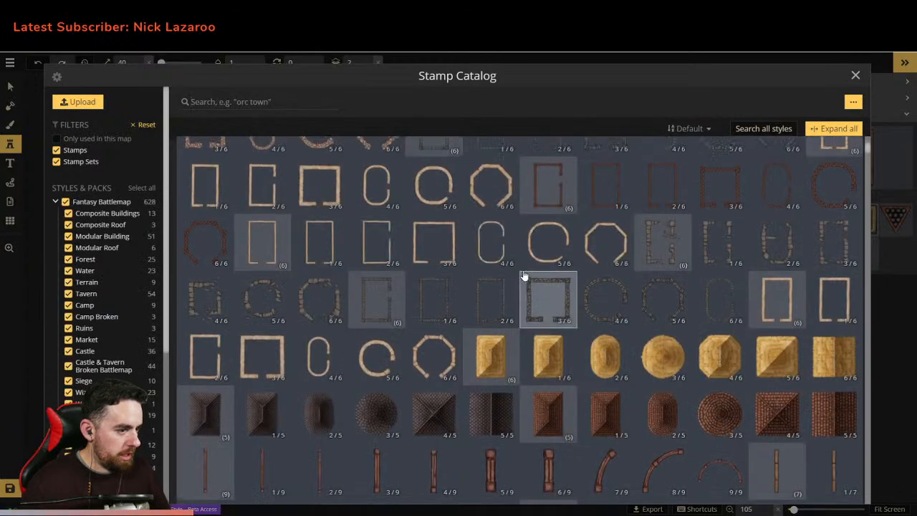
Step: Browse the building, roof, vegetation, water and rock stamps of the Fantasy Battlemap catalog for suitable deck items
scroll(524, 276, down, 10)
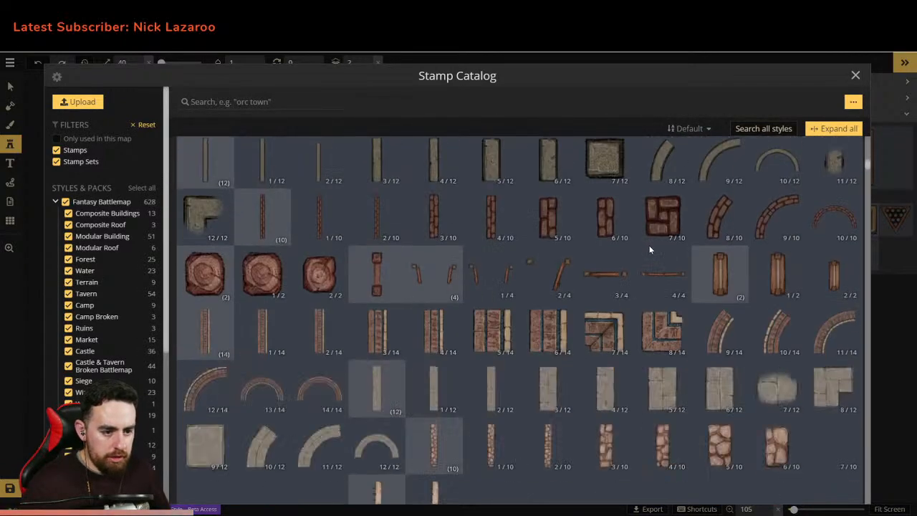
scroll(650, 248, down, 15)
scroll(650, 249, down, 12)
scroll(650, 248, down, 12)
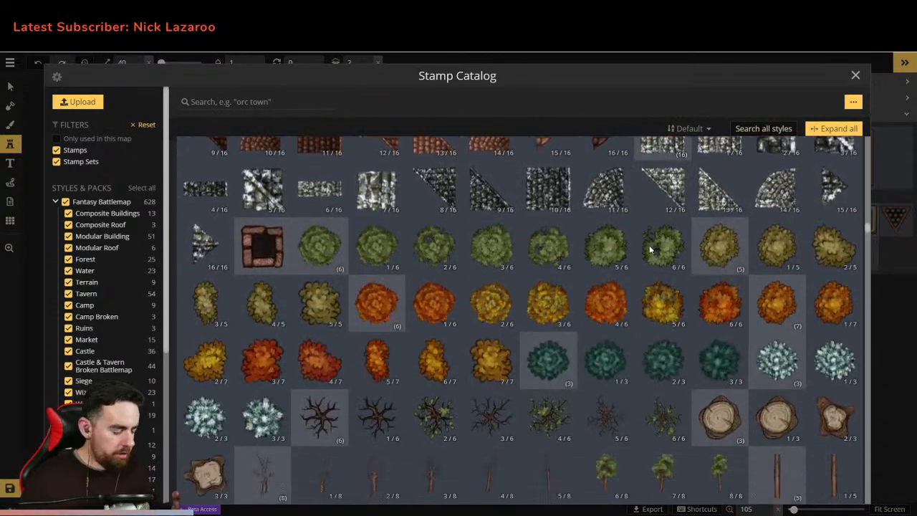
scroll(649, 249, down, 12)
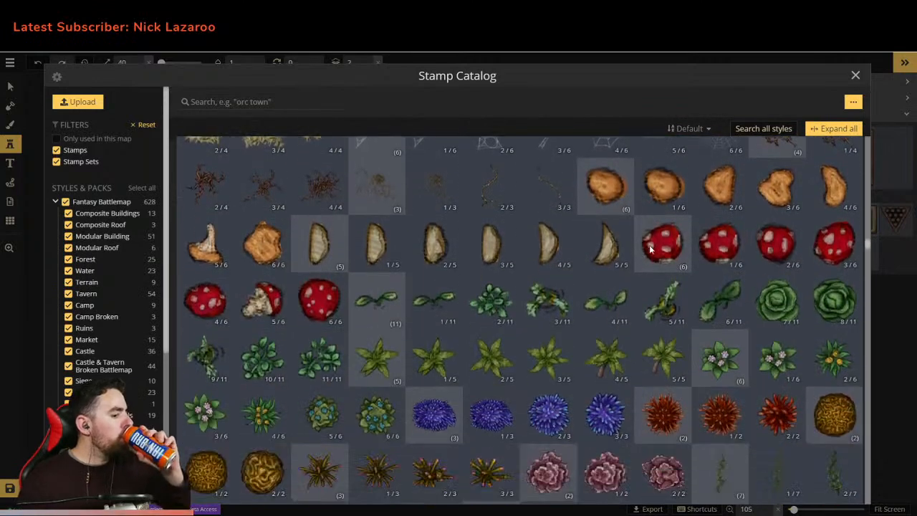
scroll(650, 249, down, 1)
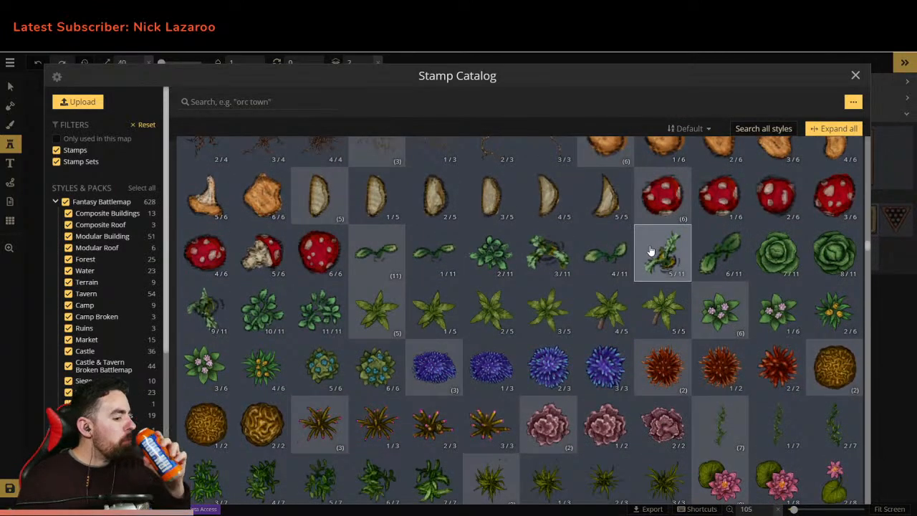
scroll(650, 250, down, 10)
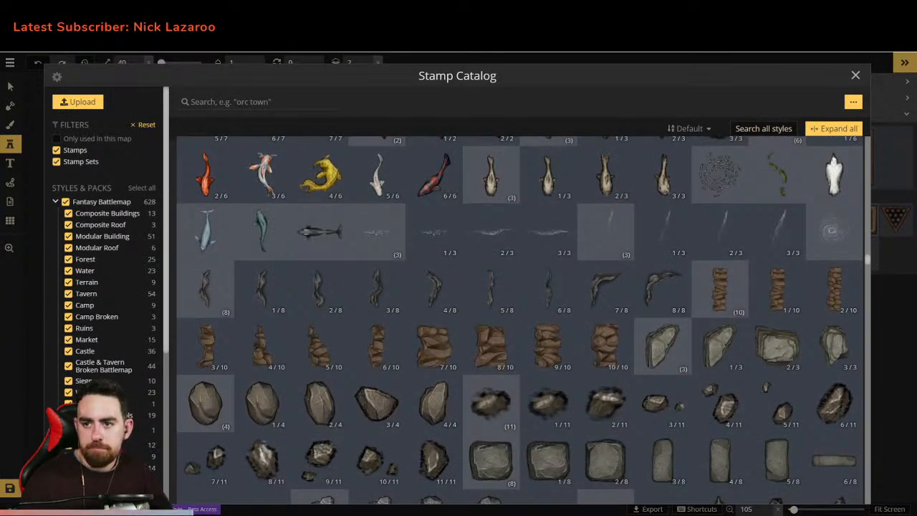
scroll(610, 271, down, 3)
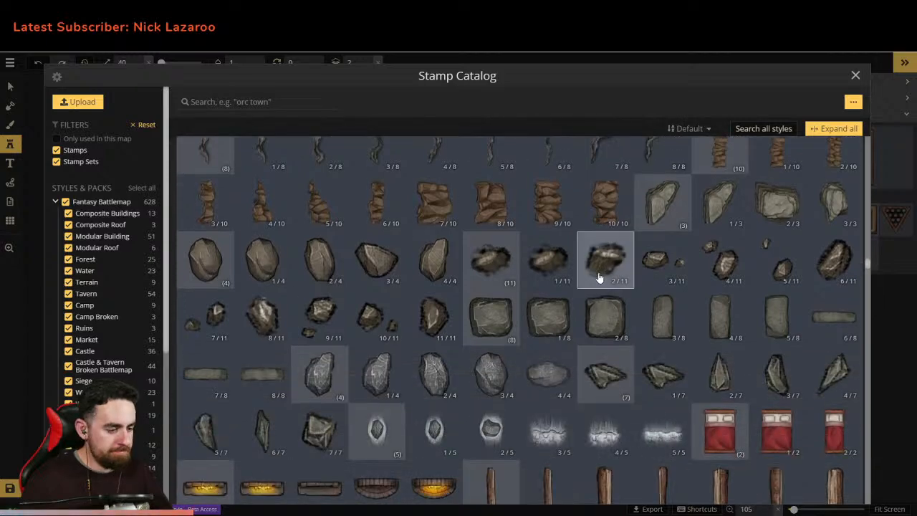
scroll(599, 278, down, 3)
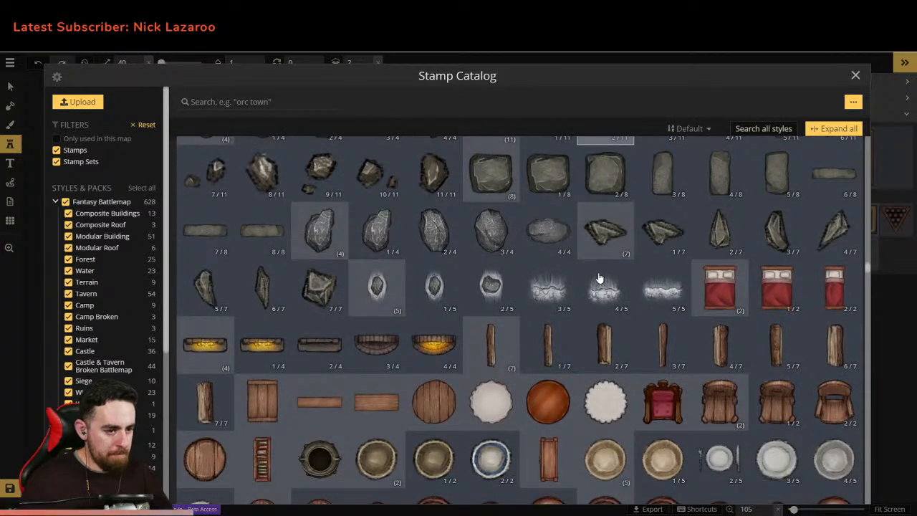
Step: Look through the furniture, tableware, food, container, rug, lamp and curtain stamps for objects that suit the ship deck
scroll(600, 278, down, 4)
scroll(600, 278, up, 9)
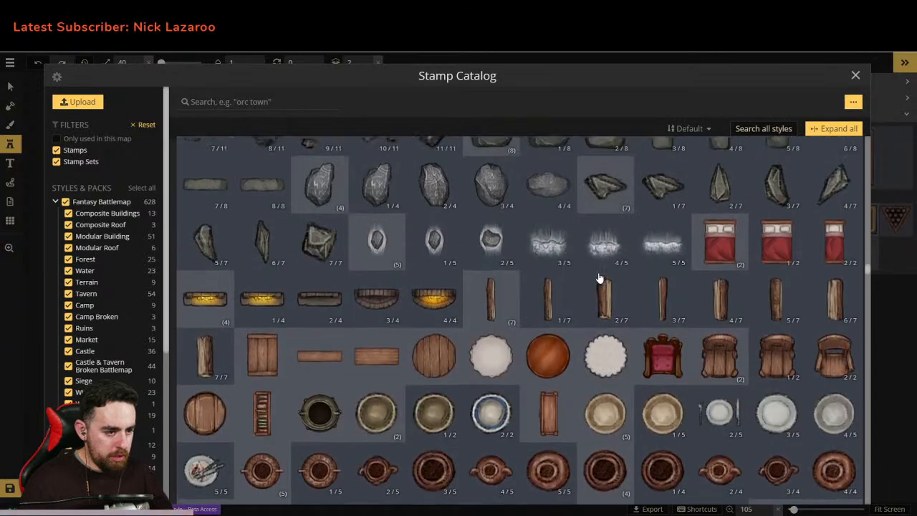
scroll(600, 278, down, 12)
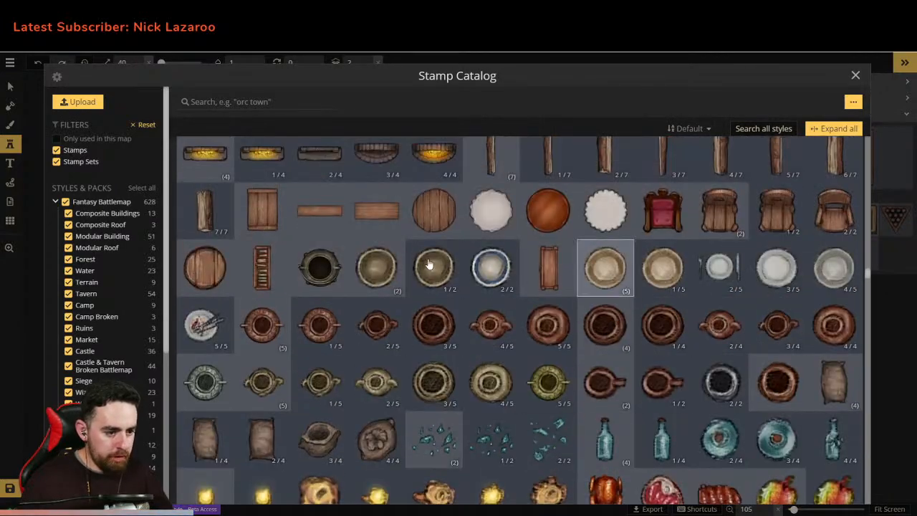
scroll(379, 292, down, 3)
scroll(380, 292, down, 2)
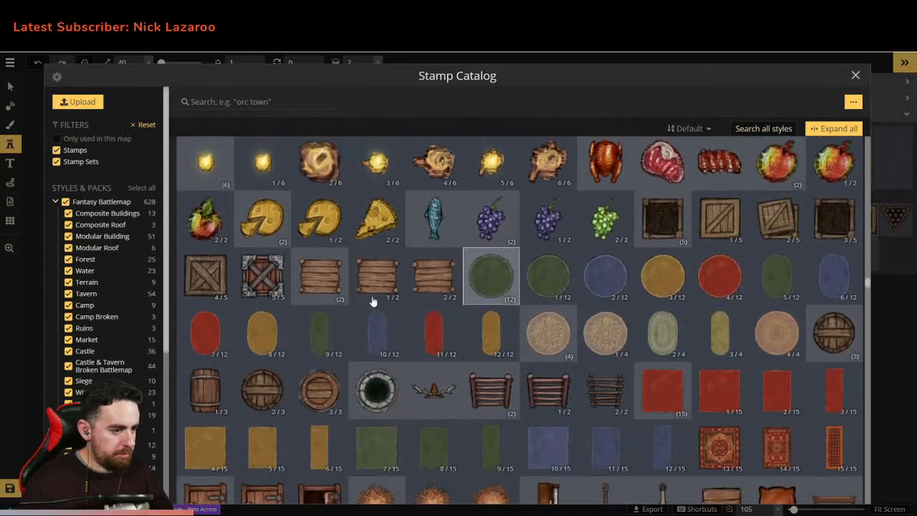
scroll(548, 377, down, 1)
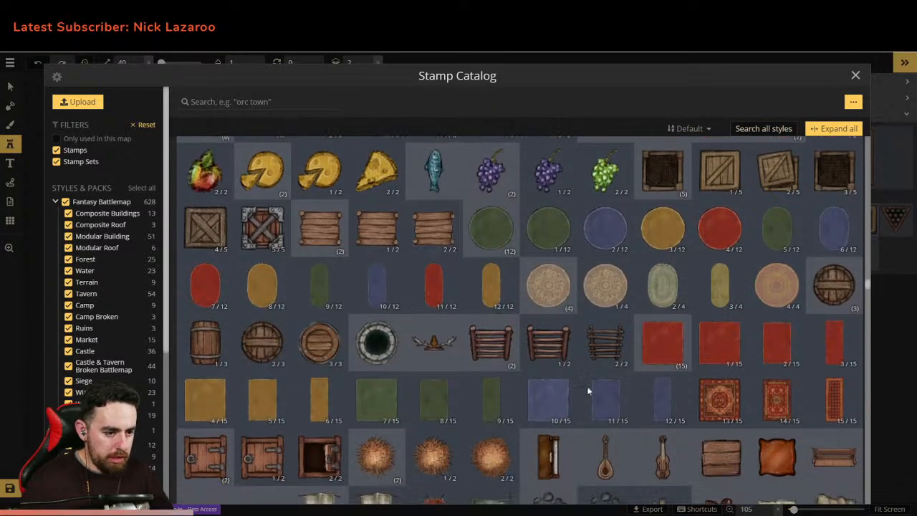
scroll(337, 315, down, 1)
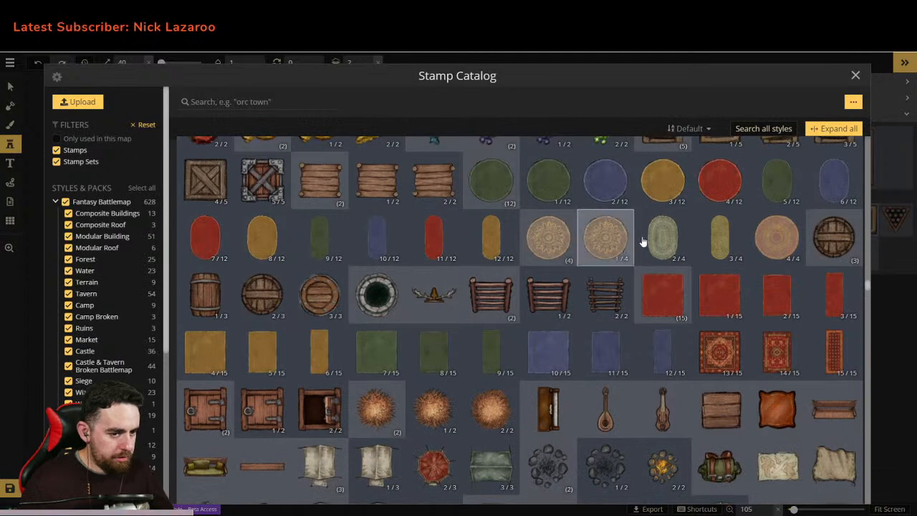
scroll(442, 313, down, 2)
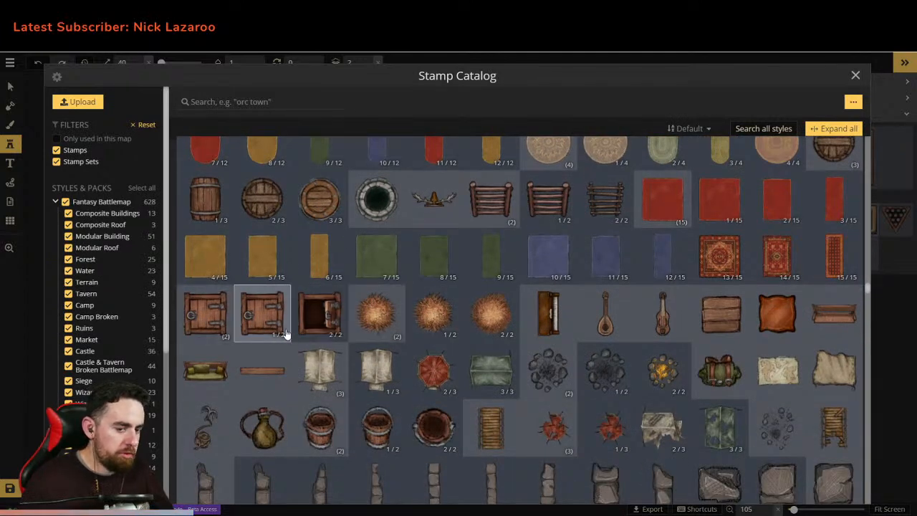
scroll(532, 365, down, 2)
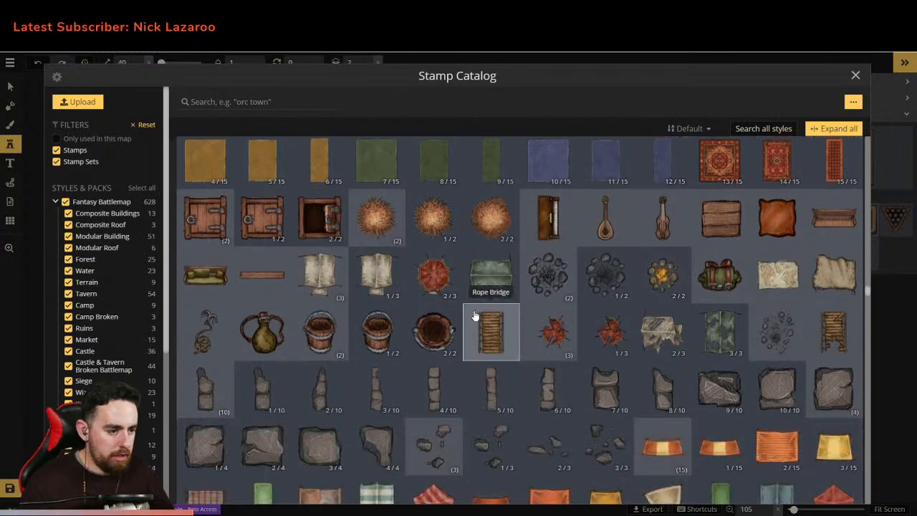
scroll(502, 337, down, 2)
scroll(474, 316, down, 10)
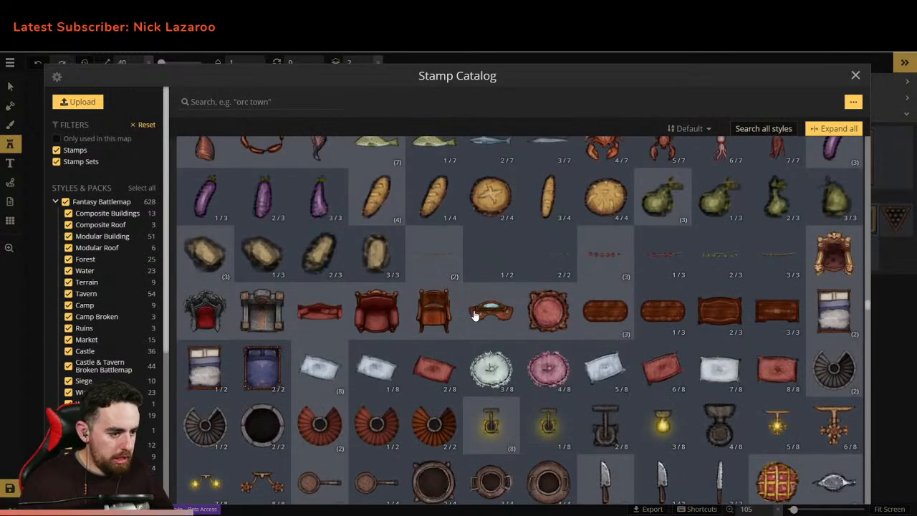
scroll(474, 316, down, 3)
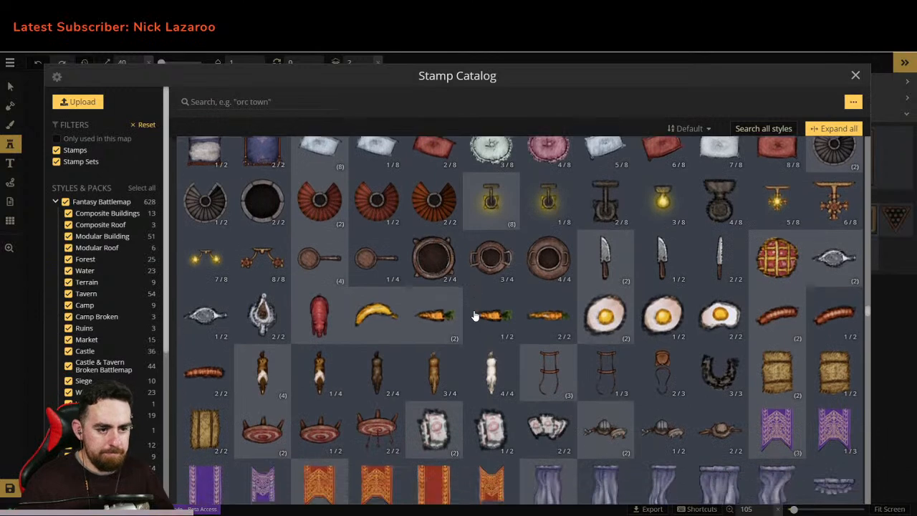
scroll(474, 316, up, 1)
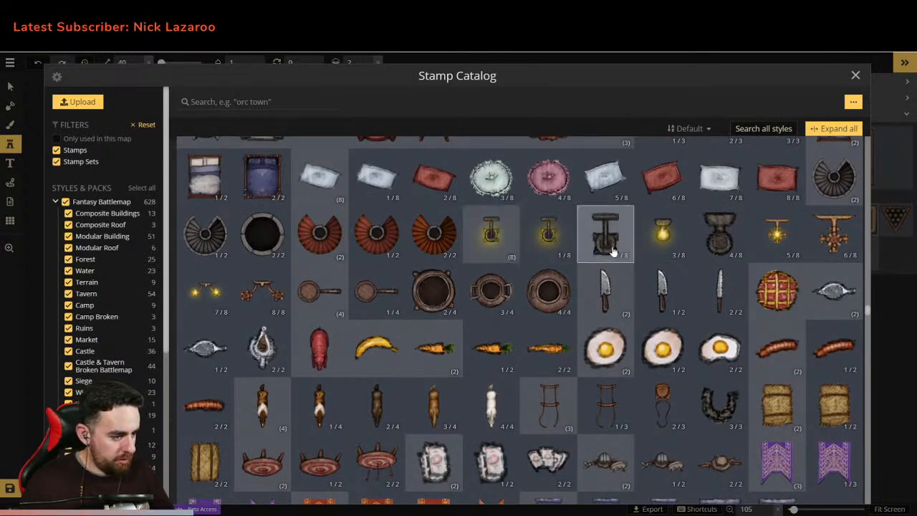
scroll(546, 464, down, 4)
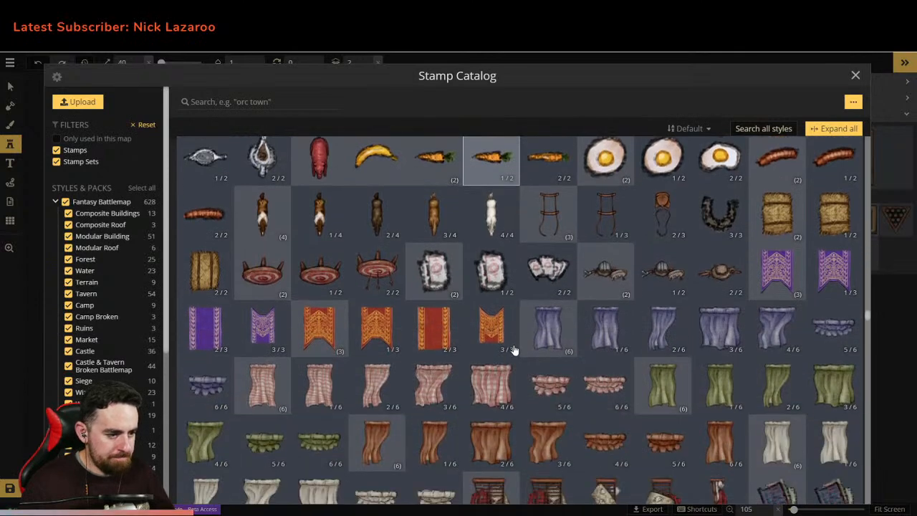
scroll(514, 349, down, 2)
scroll(495, 301, up, 1)
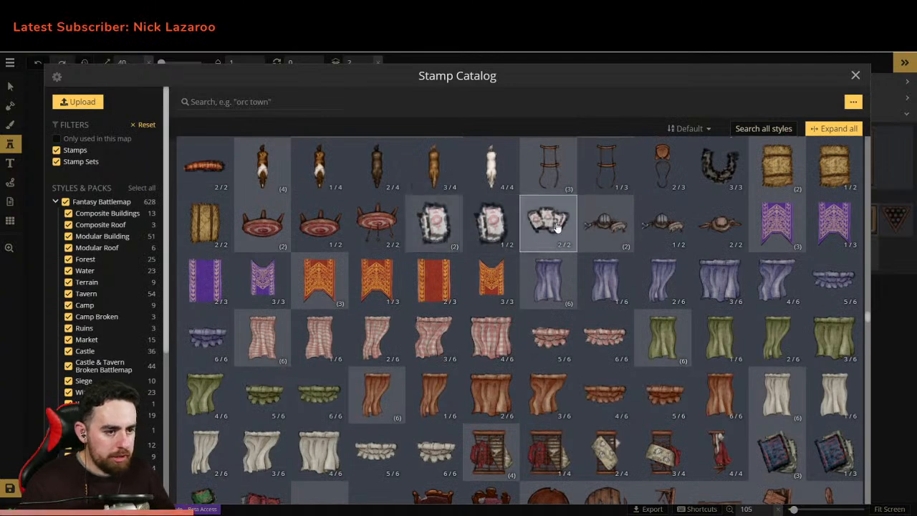
Step: Browse the broken food, torn rug and curtain, stone wall, weapon and siege stamps for objects that suit the ship deck
scroll(667, 369, down, 2)
scroll(667, 367, down, 8)
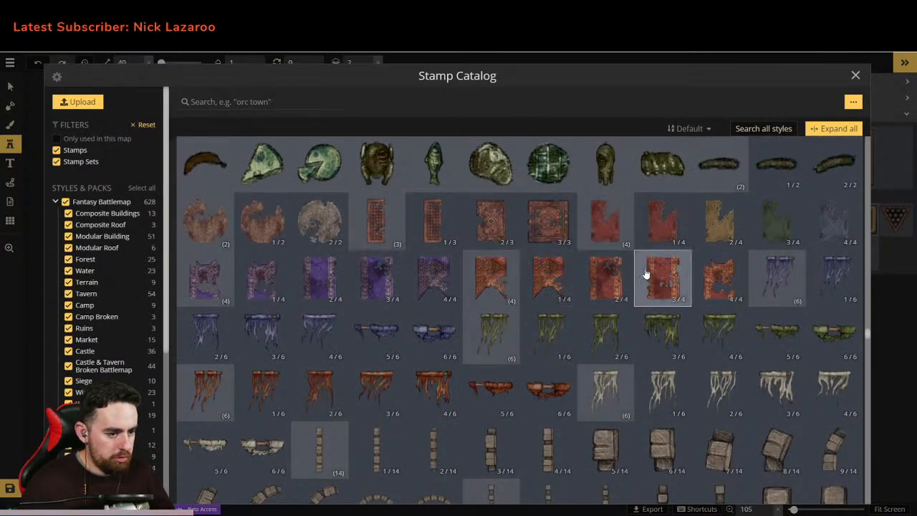
scroll(502, 276, down, 1)
scroll(506, 273, up, 2)
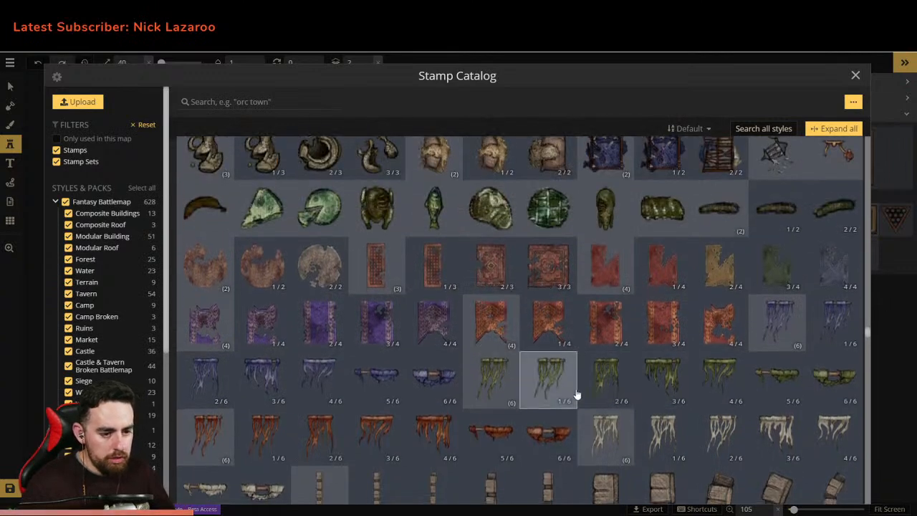
scroll(578, 395, down, 2)
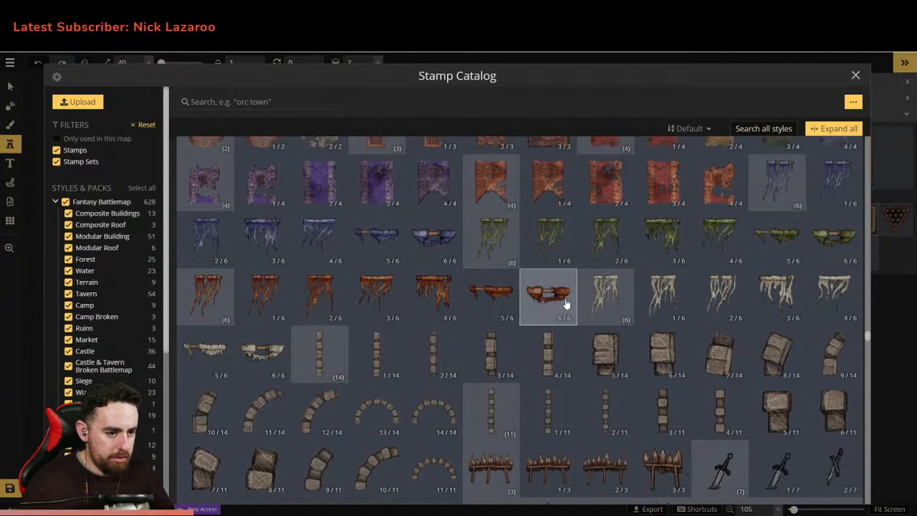
scroll(709, 266, up, 2)
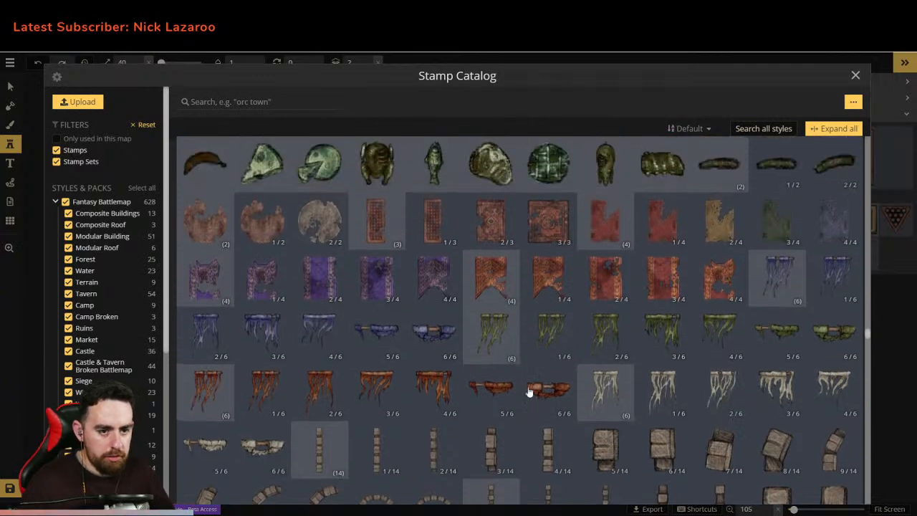
scroll(548, 382, down, 3)
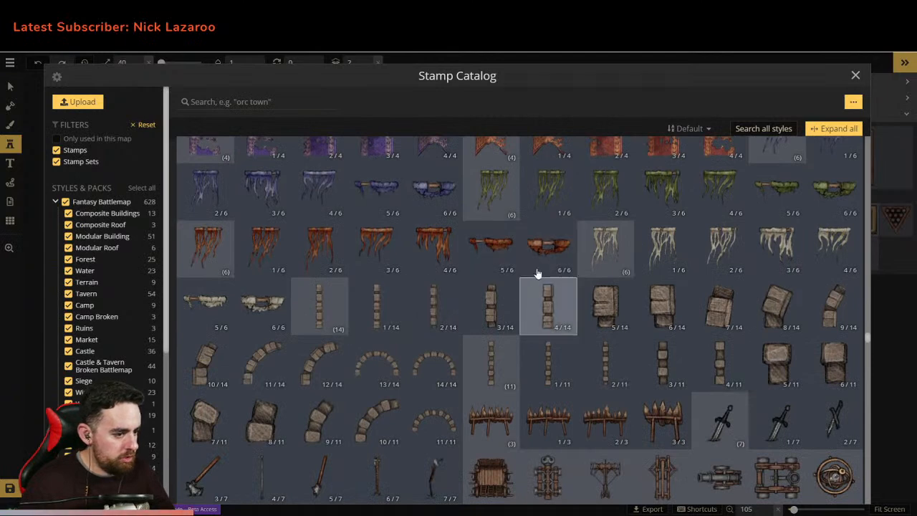
scroll(513, 283, down, 4)
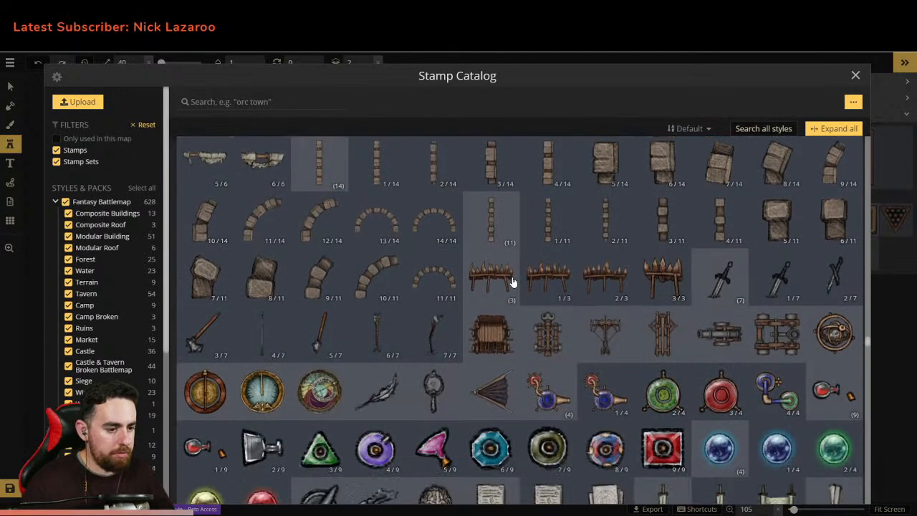
scroll(405, 319, down, 2)
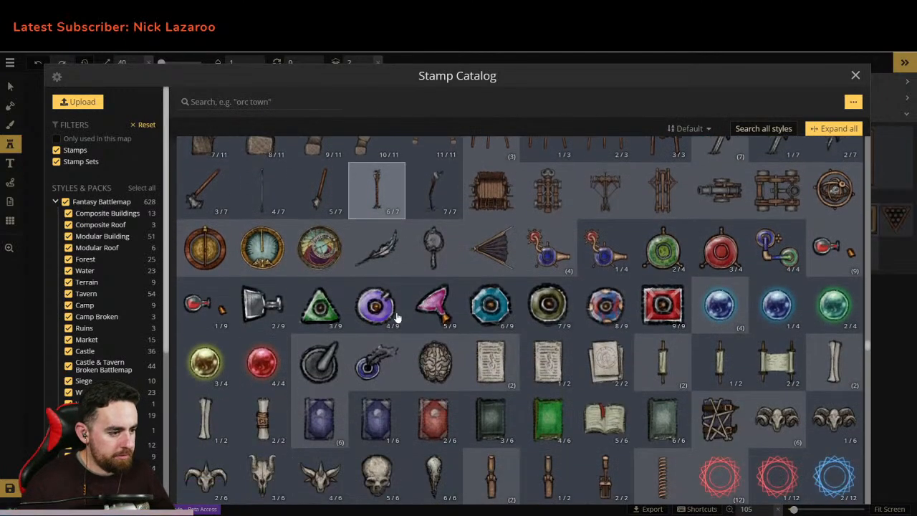
Step: Look through the magic, tool, crystal, mine, treasure, trap, gear and light effect stamps for usable deck items
scroll(602, 302, down, 6)
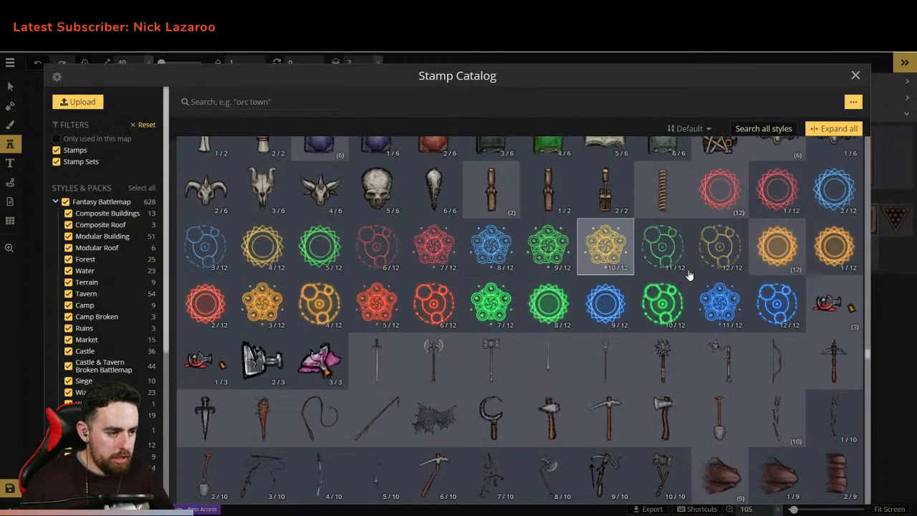
scroll(645, 275, down, 8)
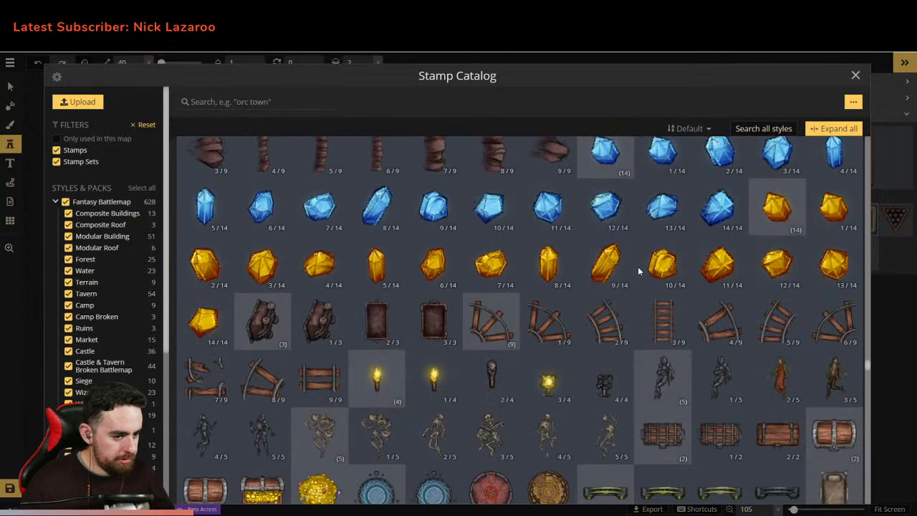
scroll(638, 267, down, 8)
scroll(638, 266, down, 12)
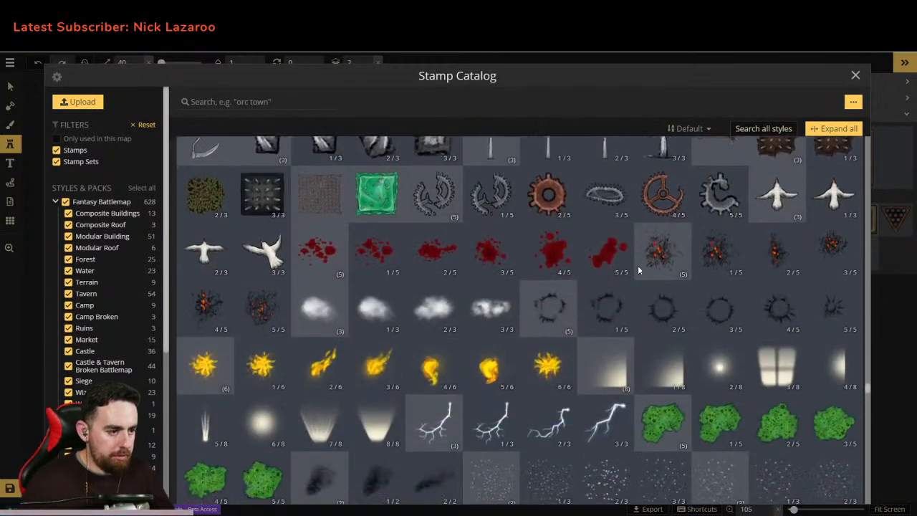
scroll(638, 265, down, 2)
scroll(638, 265, up, 6)
scroll(638, 265, down, 2)
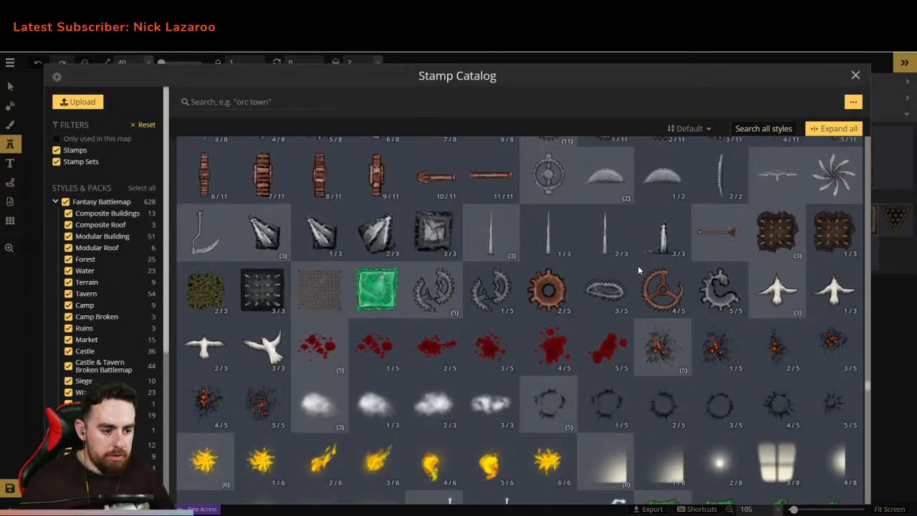
scroll(487, 344, down, 1)
scroll(448, 339, down, 2)
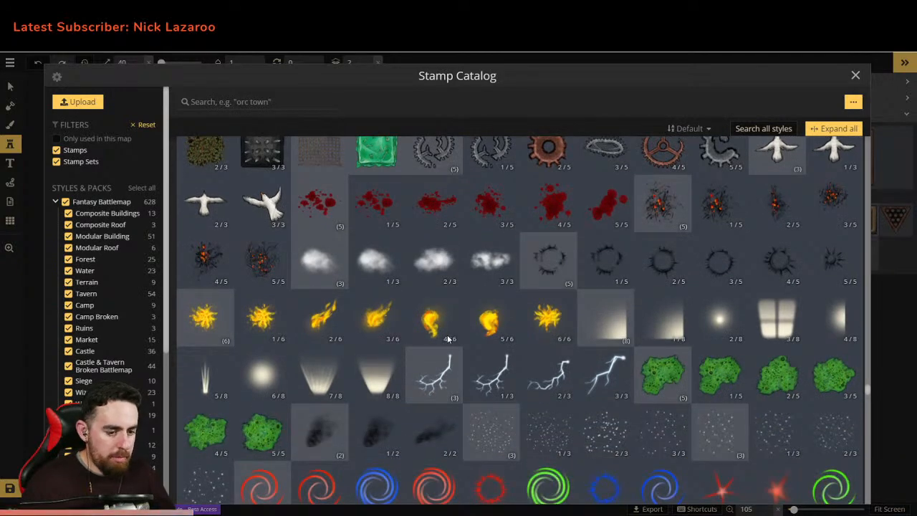
scroll(447, 338, down, 4)
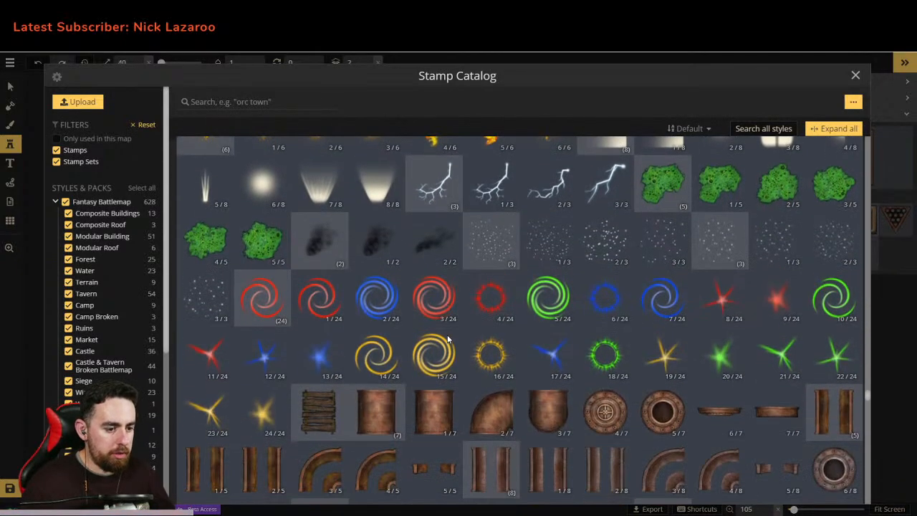
scroll(447, 338, down, 4)
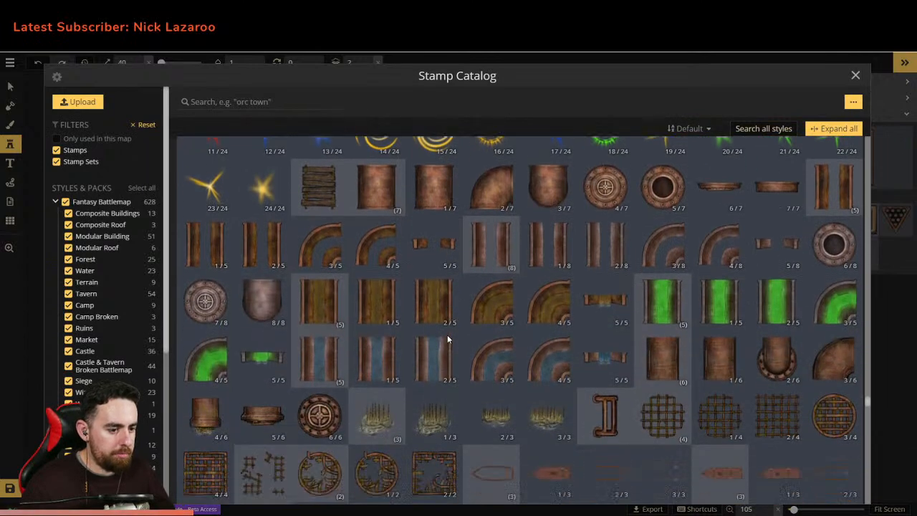
Step: Review the sewer, ship, rowing boat, graveyard, desert, jungle and temple stamps of the Fantasy Battlemap catalog for deck fittings
scroll(447, 335, down, 6)
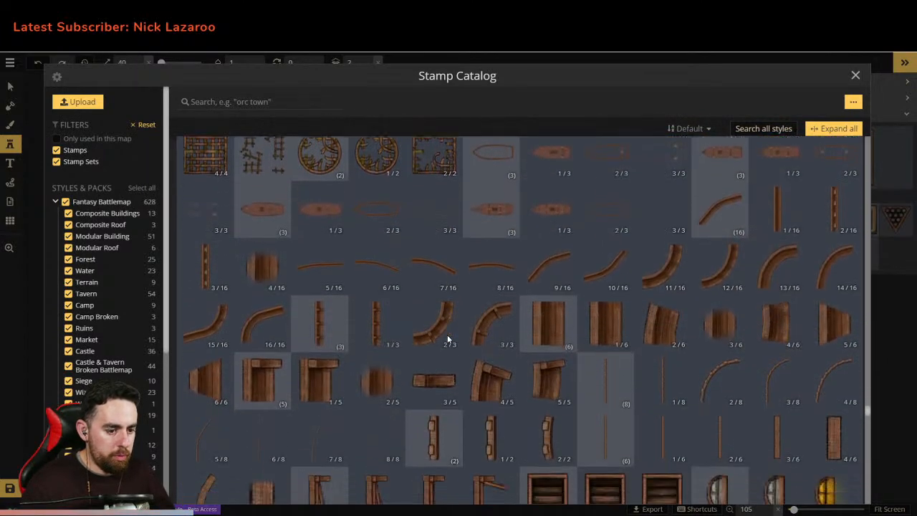
scroll(447, 334, down, 5)
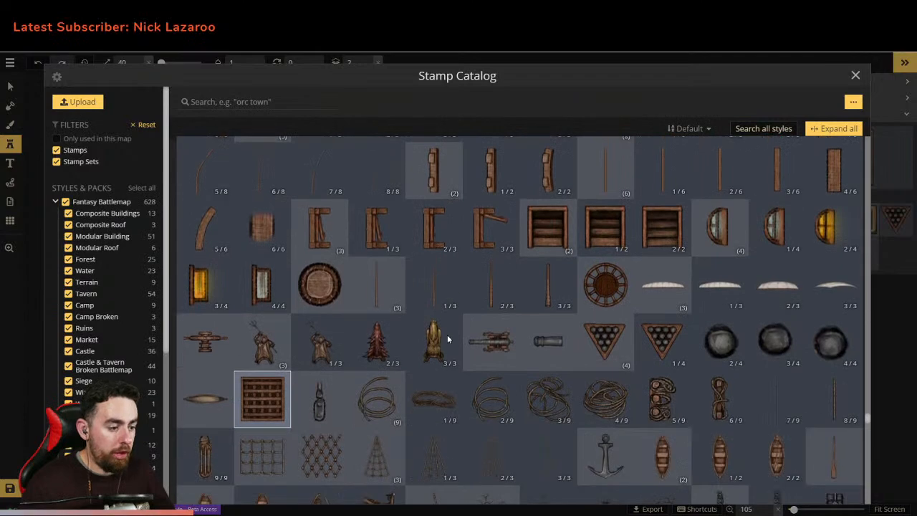
scroll(447, 335, down, 6)
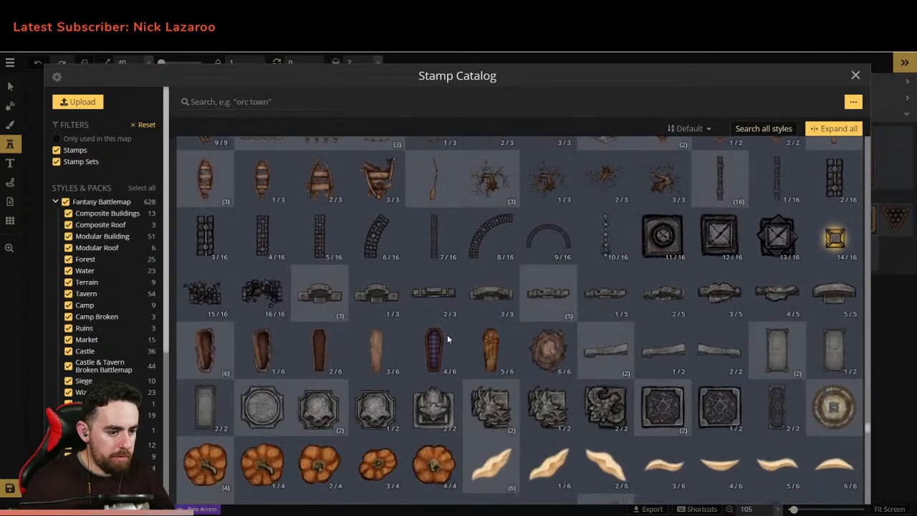
scroll(447, 335, down, 6)
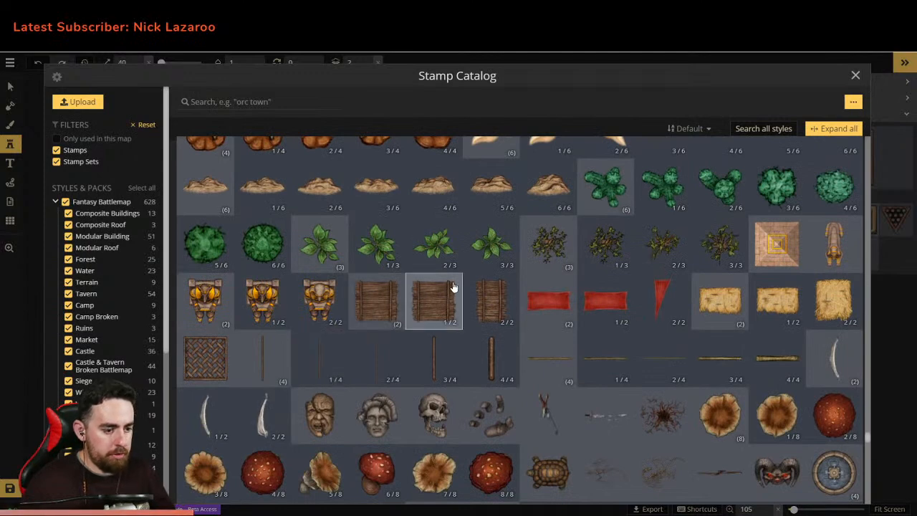
scroll(456, 285, down, 2)
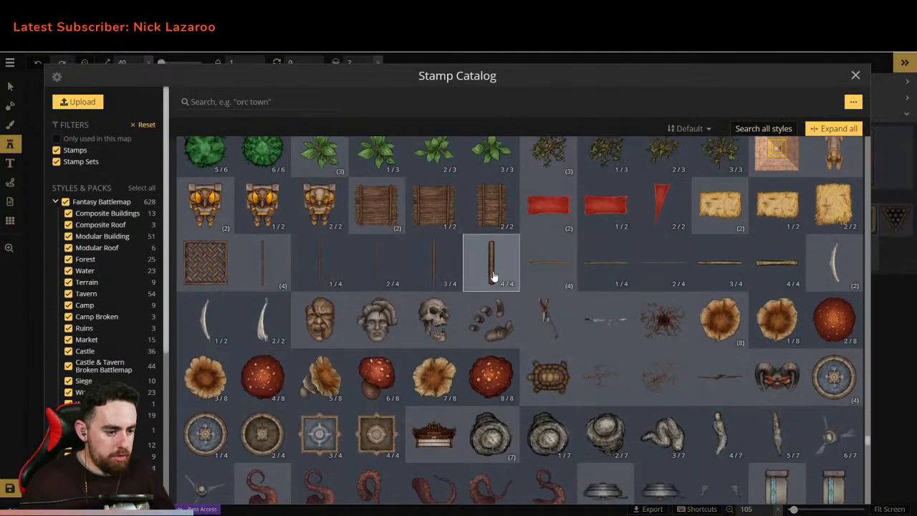
scroll(489, 277, down, 2)
scroll(494, 271, down, 2)
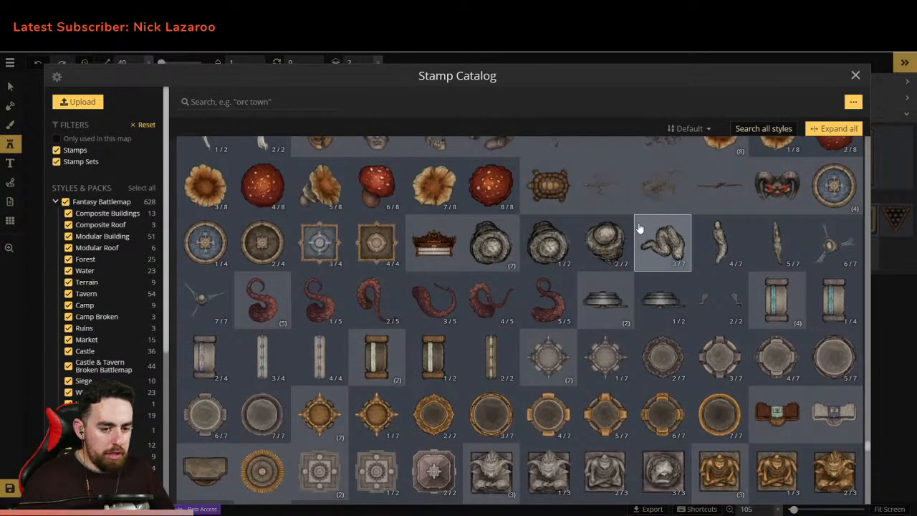
scroll(640, 228, down, 5)
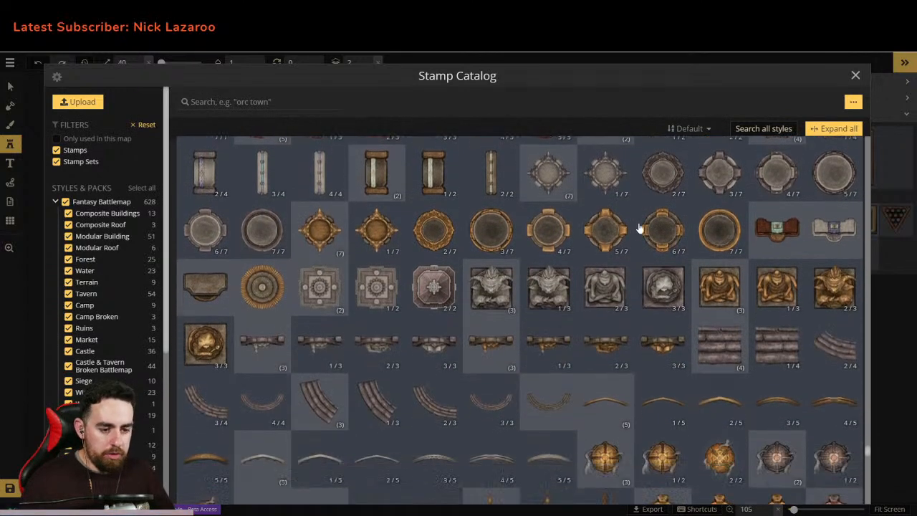
scroll(640, 228, down, 3)
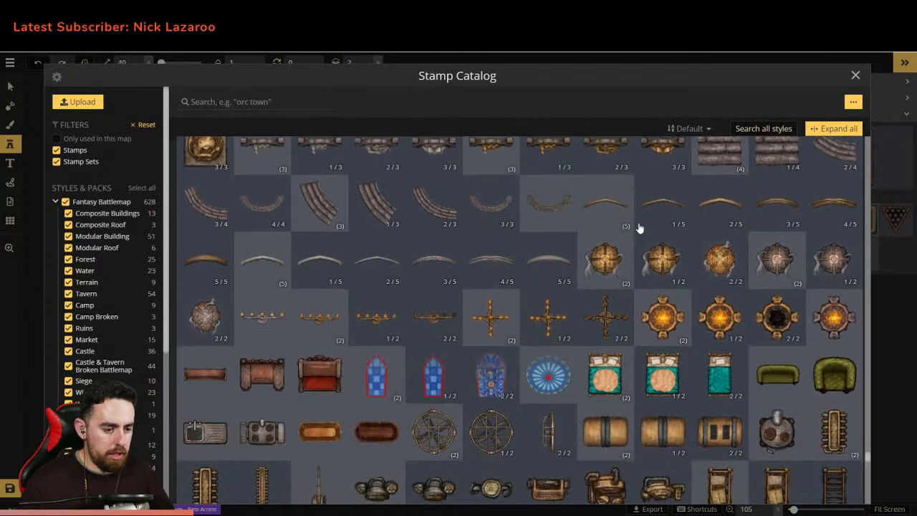
scroll(640, 228, down, 2)
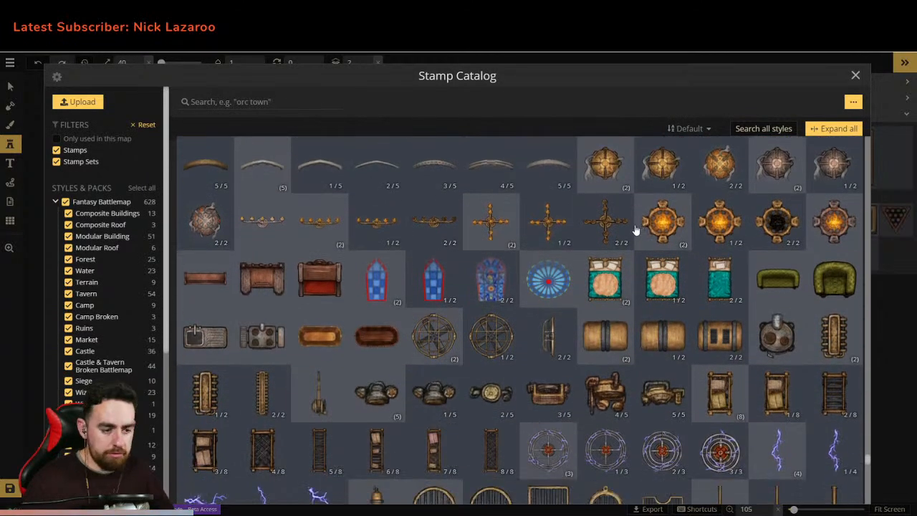
Step: Examine the horizontal barrel, storage rack, metal grate, pipe, lamp, luggage and train stamps for fittings that match the ship
scroll(589, 248, down, 2)
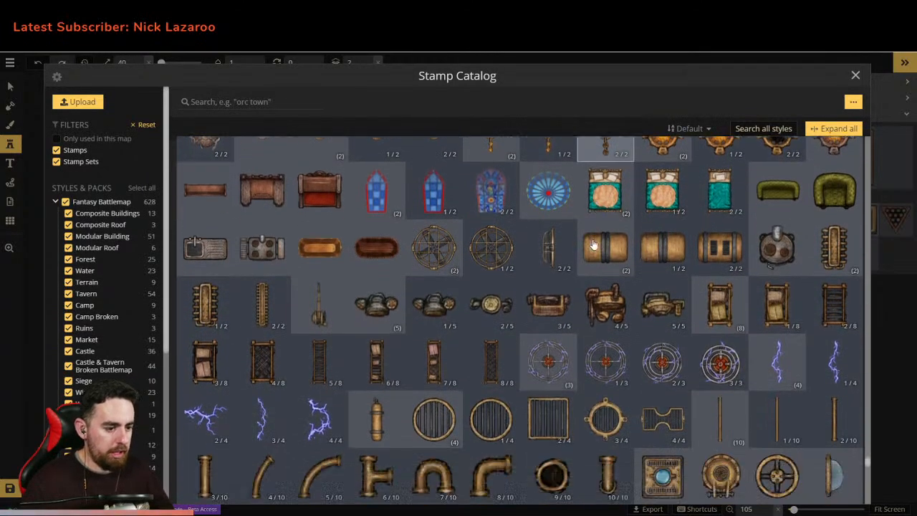
scroll(594, 245, down, 5)
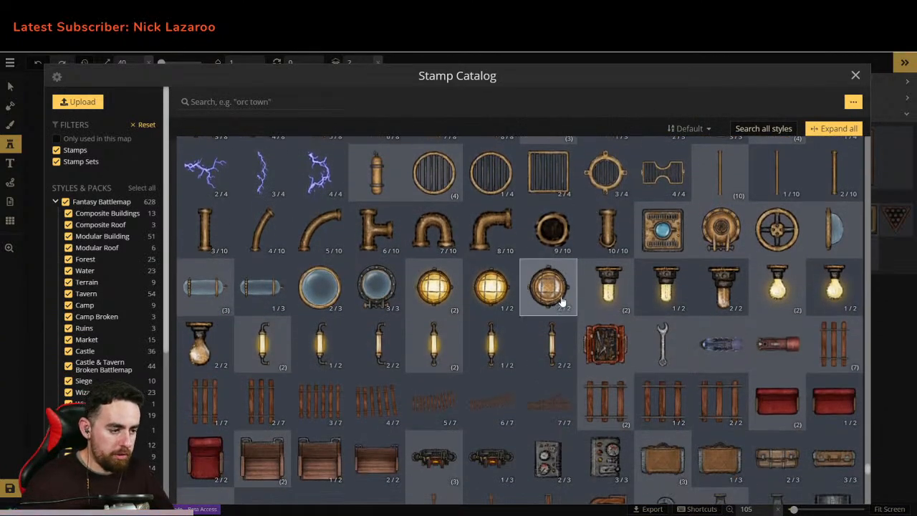
scroll(563, 302, down, 4)
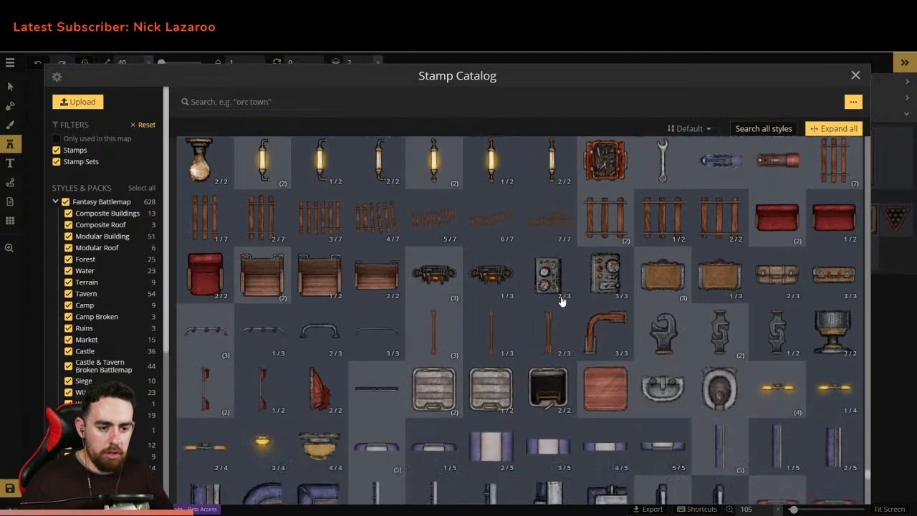
scroll(562, 301, down, 1)
scroll(459, 317, up, 7)
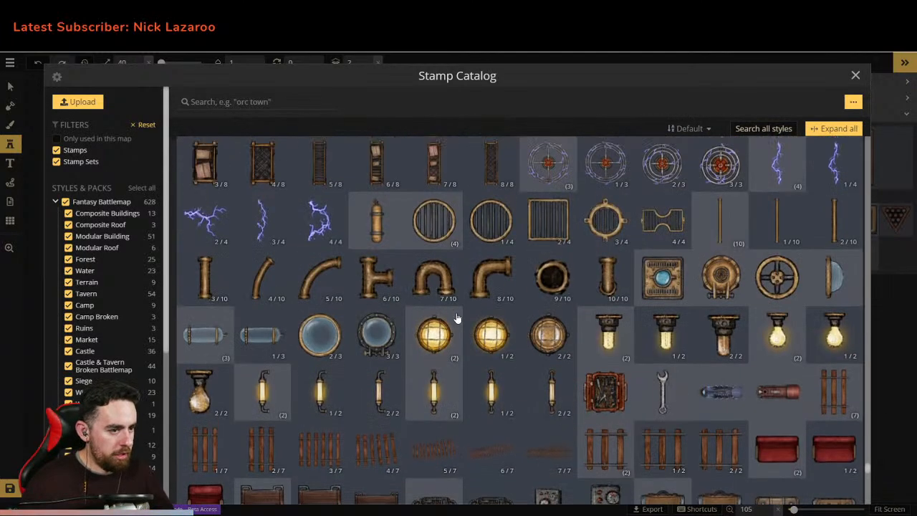
scroll(459, 317, up, 2)
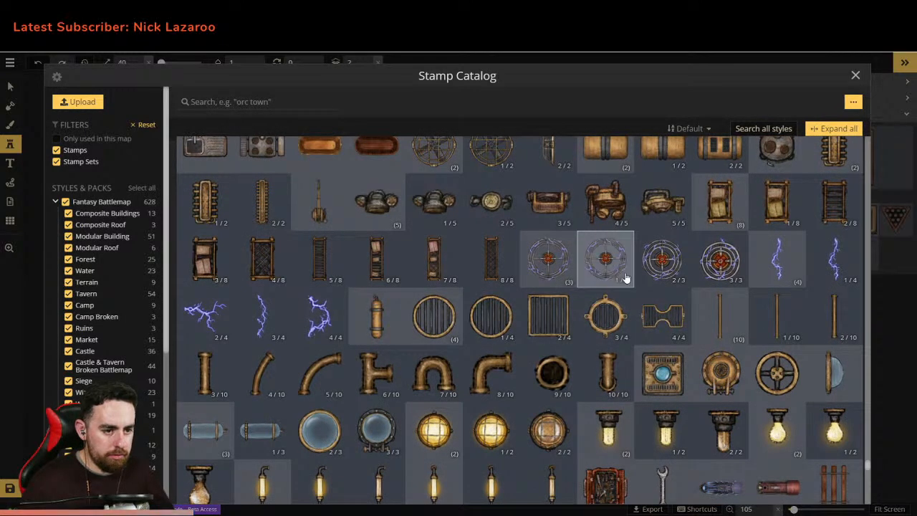
scroll(645, 315, up, 3)
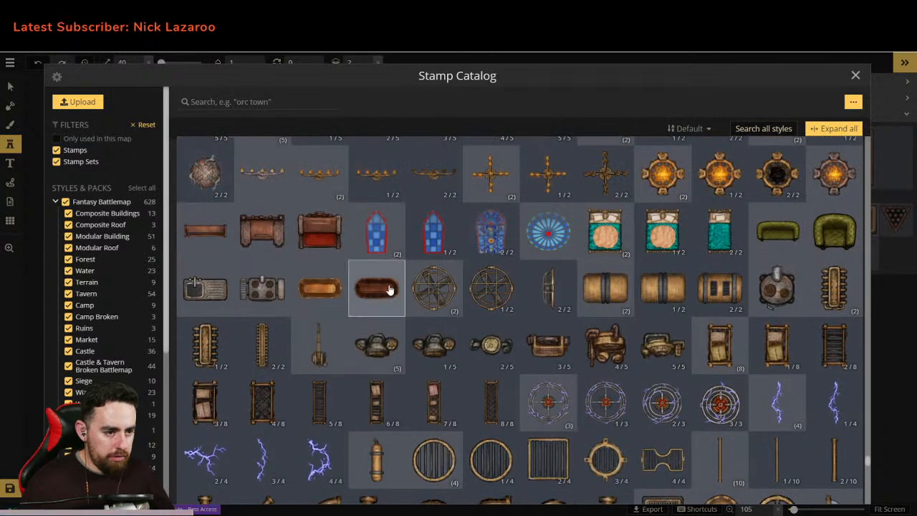
scroll(641, 299, down, 4)
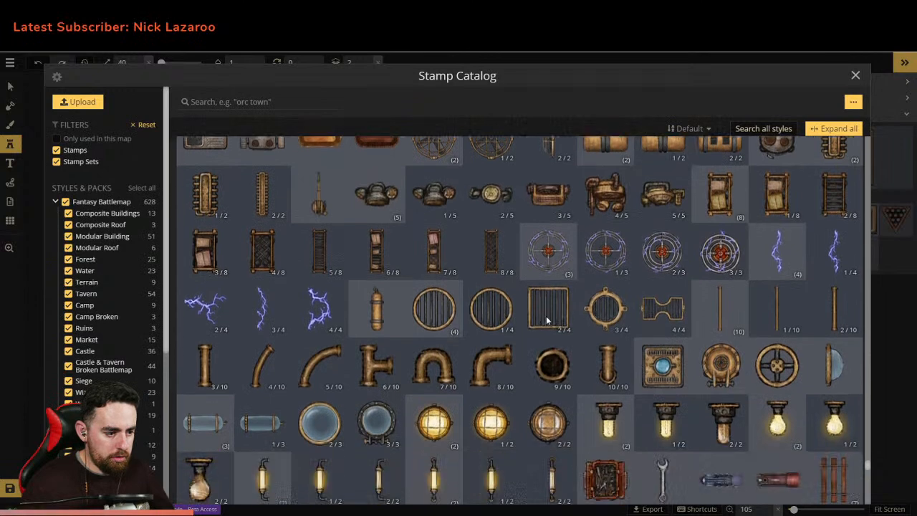
scroll(510, 313, up, 4)
scroll(510, 312, down, 2)
scroll(509, 313, down, 1)
scroll(510, 313, up, 1)
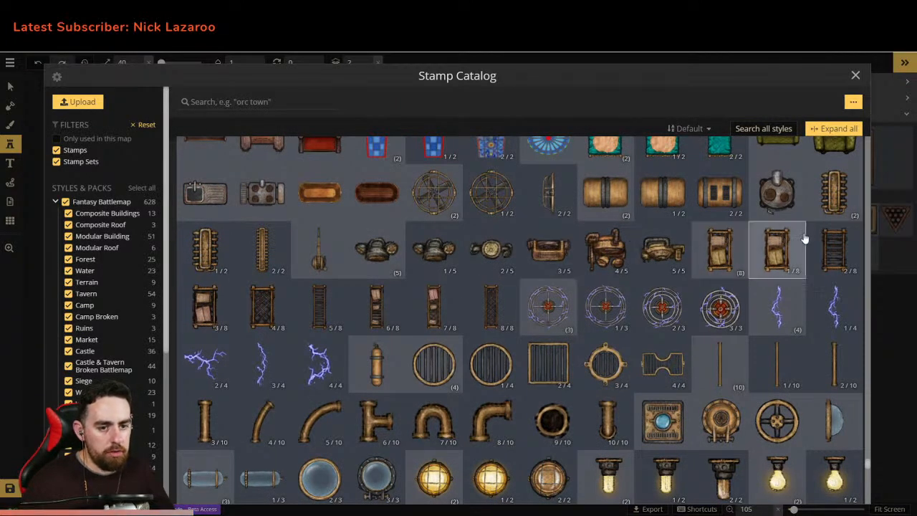
scroll(559, 235, up, 2)
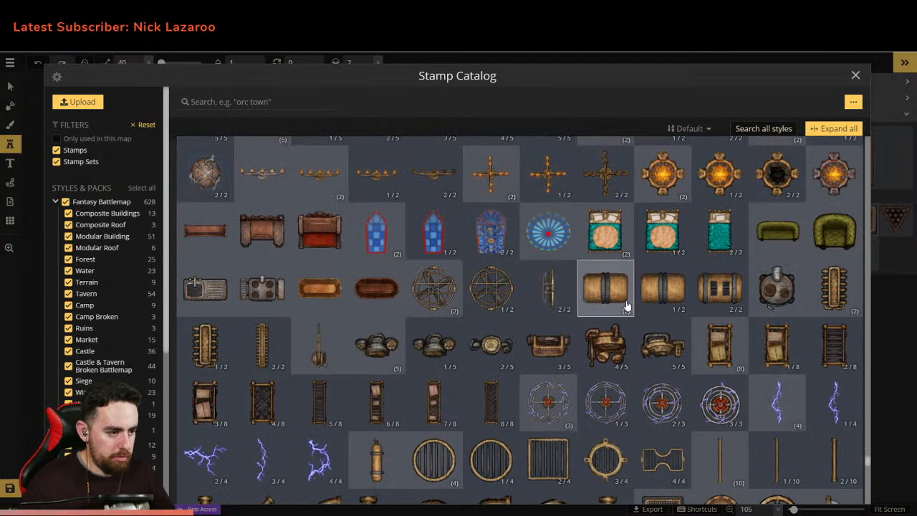
scroll(564, 295, down, 4)
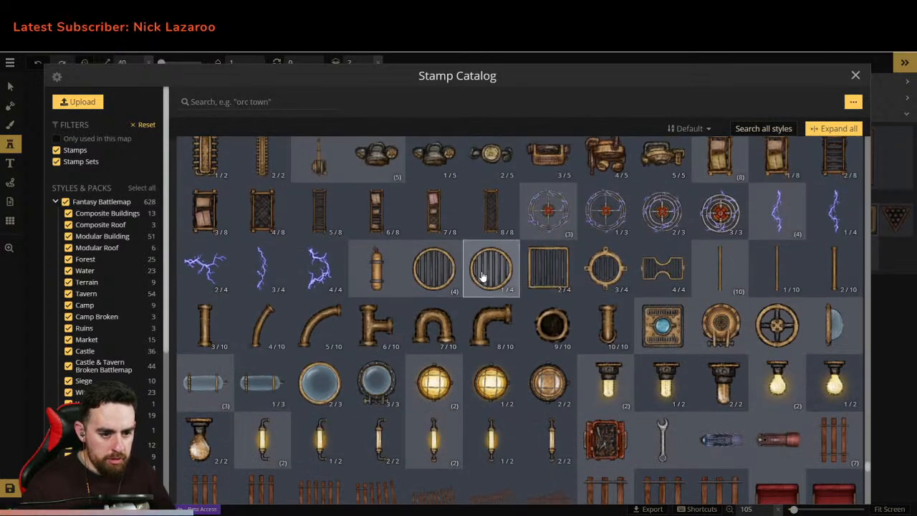
scroll(598, 299, down, 2)
scroll(598, 297, down, 7)
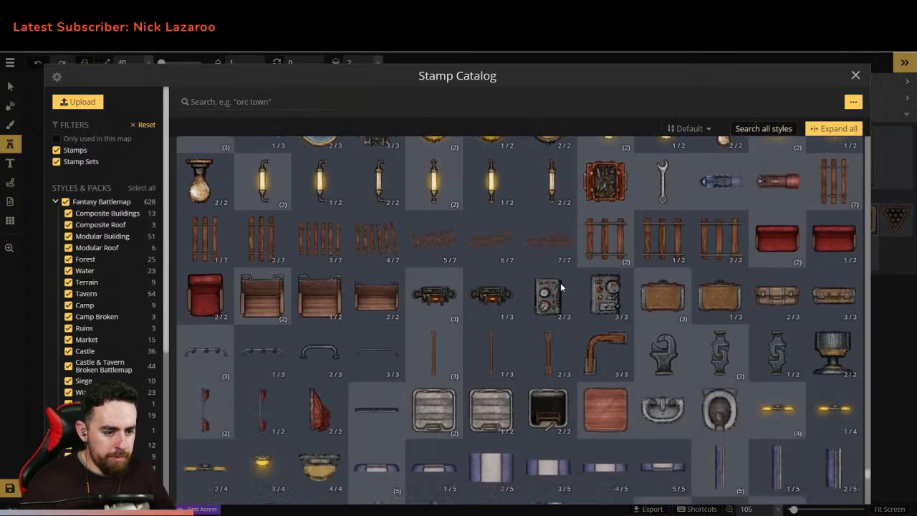
scroll(560, 287, down, 5)
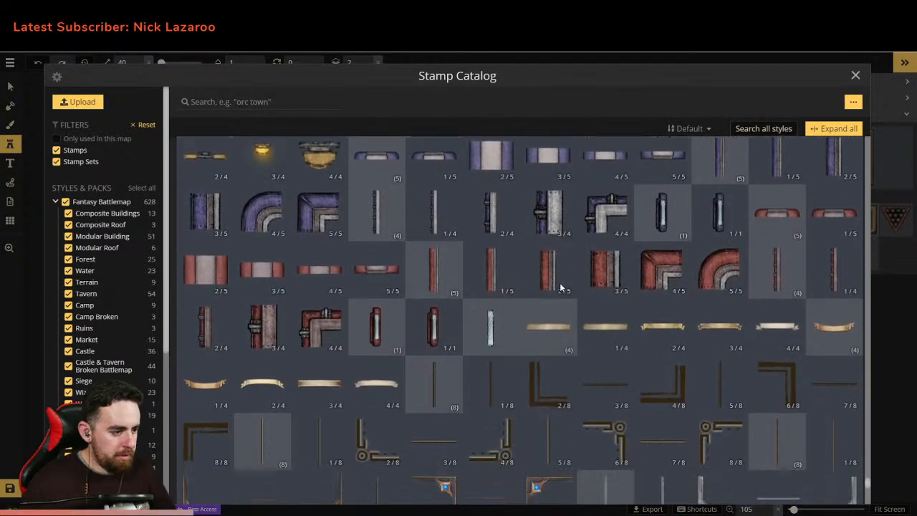
Step: Look through the pipe, frame, banner, plaque and heraldry stamps at the end of the catalog, and close it
scroll(560, 286, down, 8)
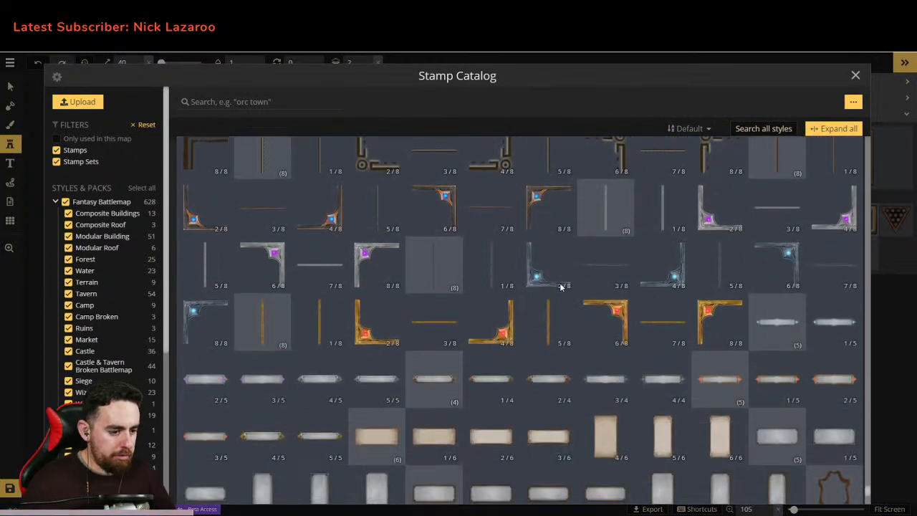
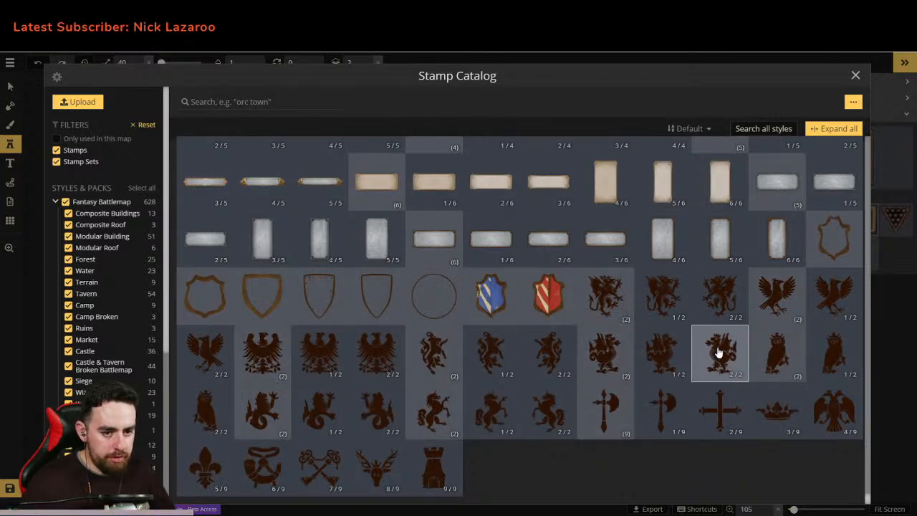
scroll(717, 352, down, 10)
scroll(719, 352, up, 6)
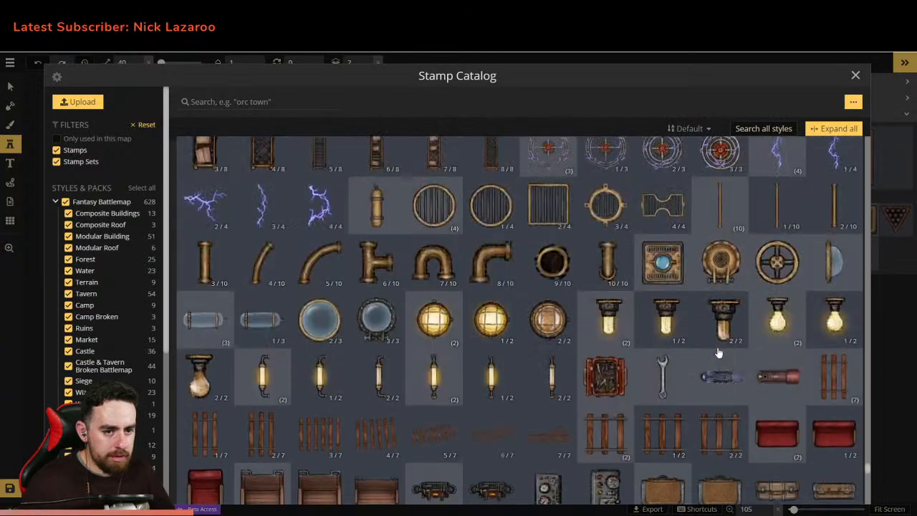
scroll(719, 352, down, 3)
scroll(718, 352, up, 4)
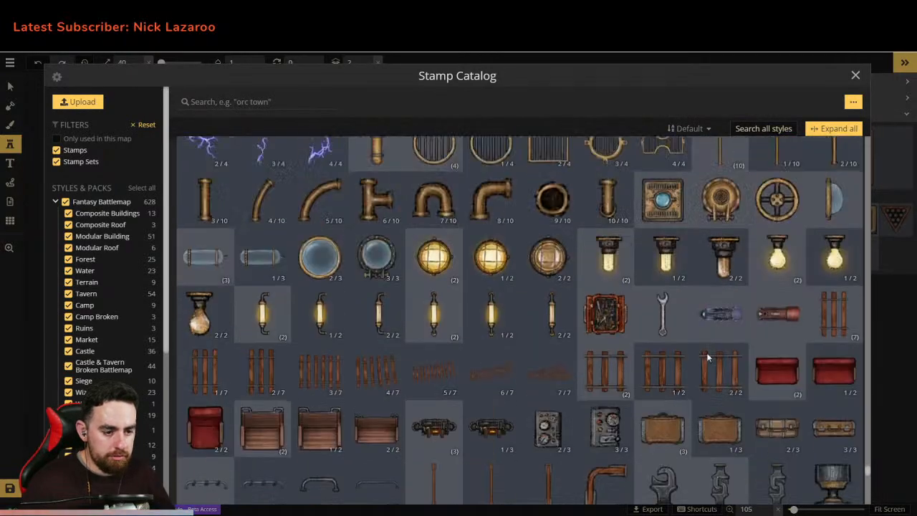
click(855, 76)
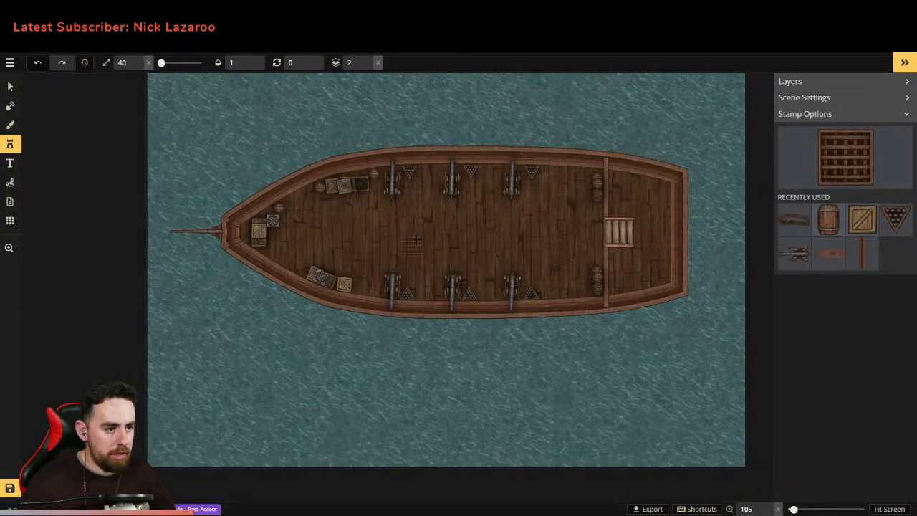
scroll(412, 248, down, 4)
scroll(576, 362, up, 3)
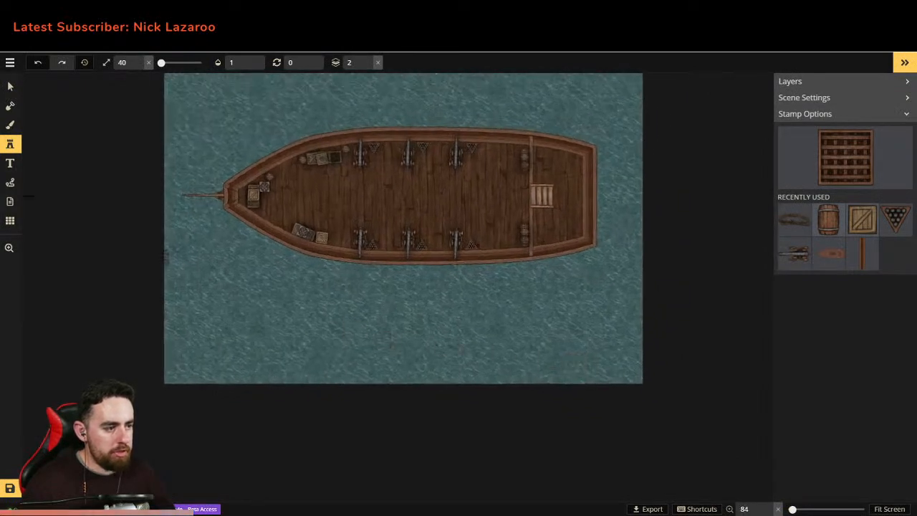
click(9, 86)
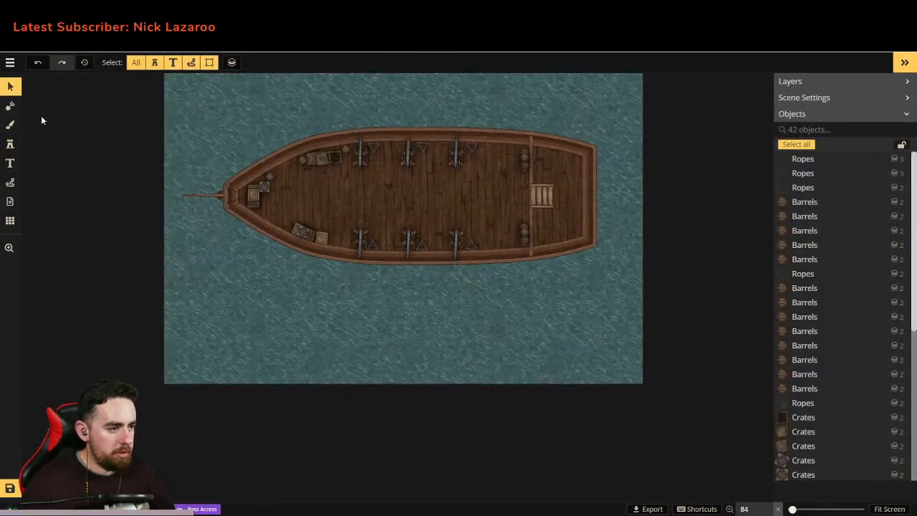
click(10, 247)
drag(176, 212, 232, 258)
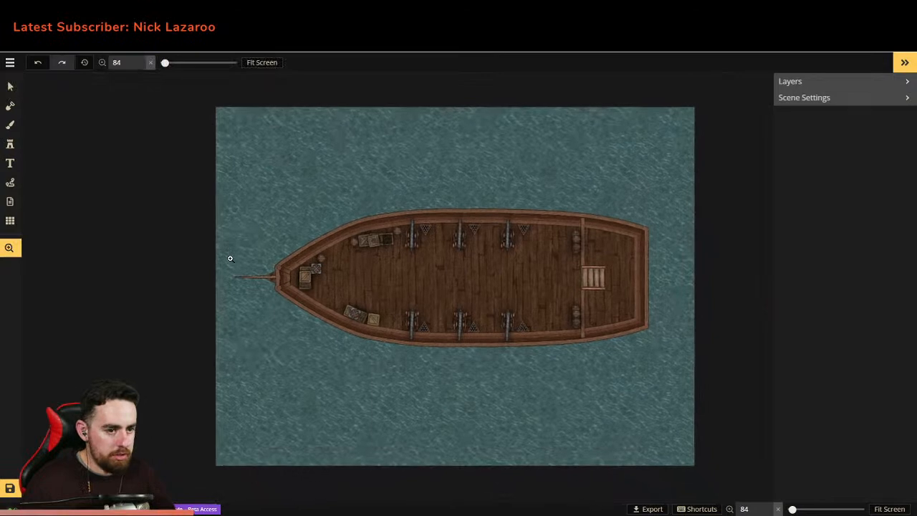
Step: Reopen the stamp catalog and limit the Fantasy Battlemap packs to Composite Ships, Ship, Ship Broken and Water
click(10, 144)
click(810, 175)
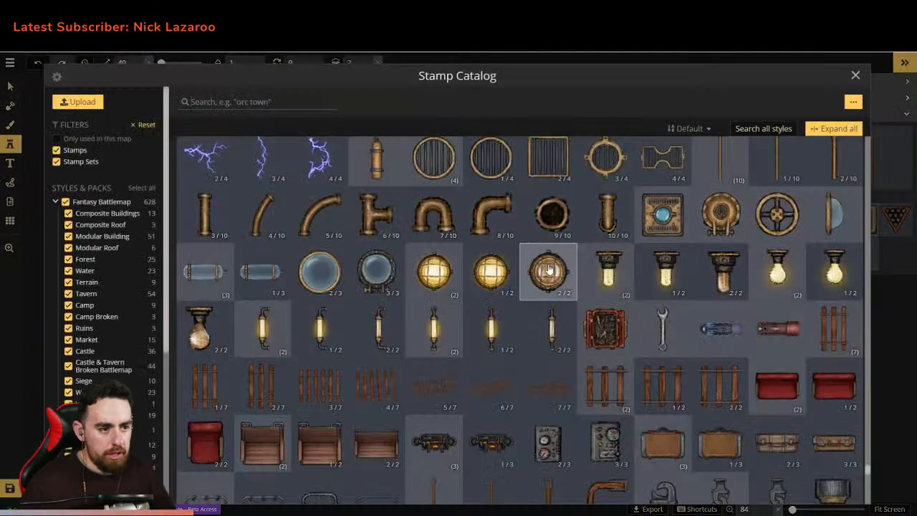
scroll(550, 269, up, 5)
click(64, 203)
scroll(79, 251, down, 3)
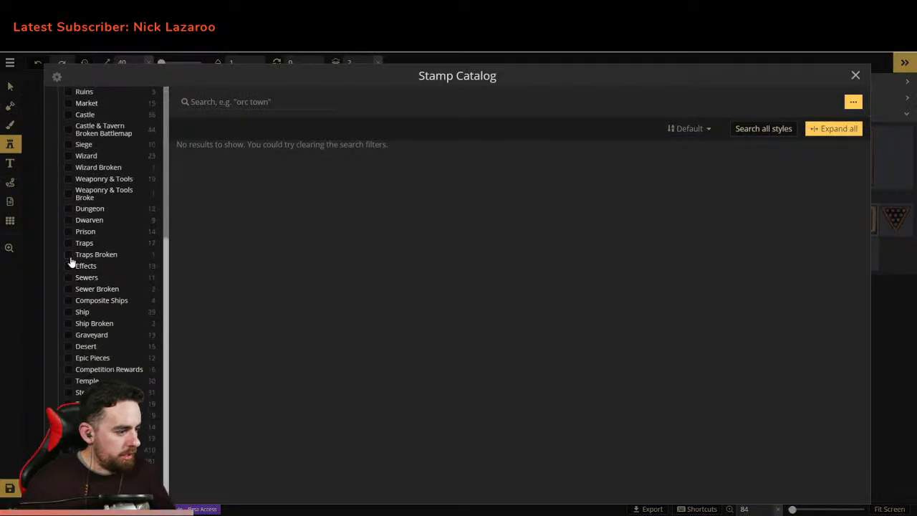
click(68, 312)
click(68, 300)
scroll(63, 279, up, 10)
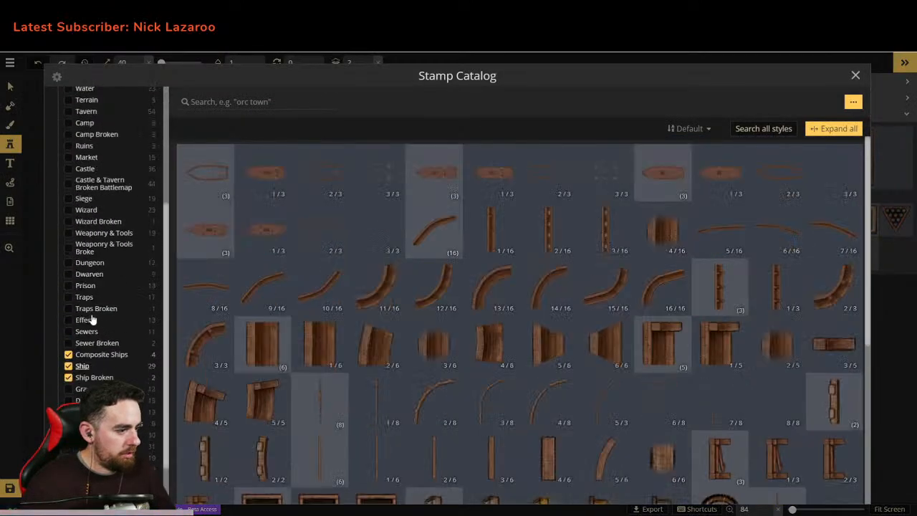
click(68, 271)
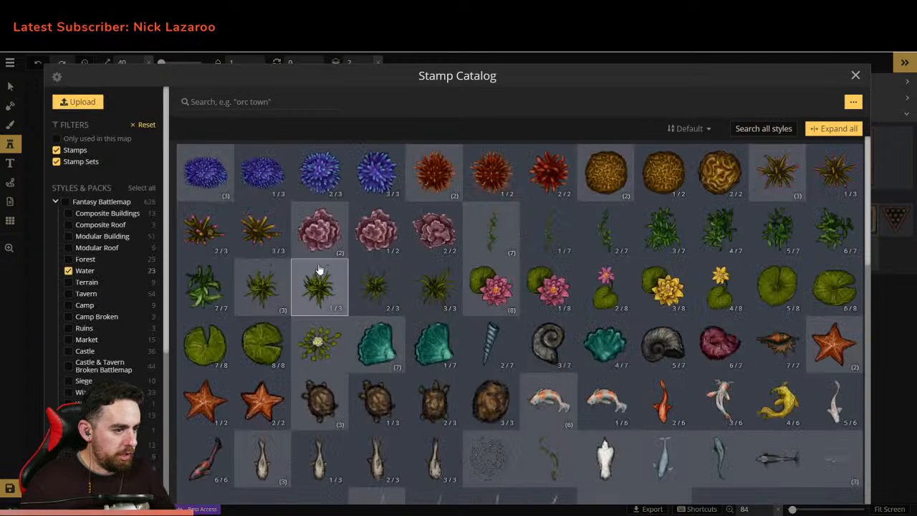
Step: Pick the second variant of the white wave crest stamp from the Water pack and enlarge it to size 166
scroll(532, 271, down, 4)
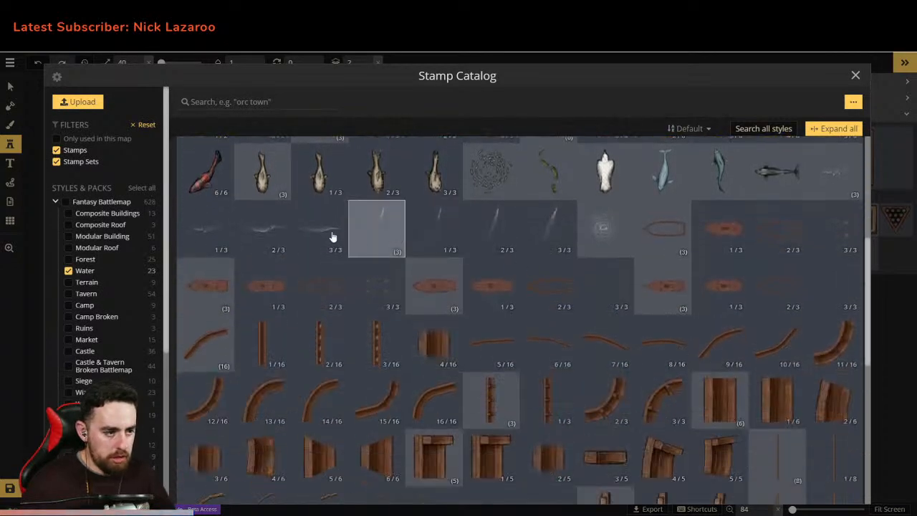
scroll(337, 258, up, 1)
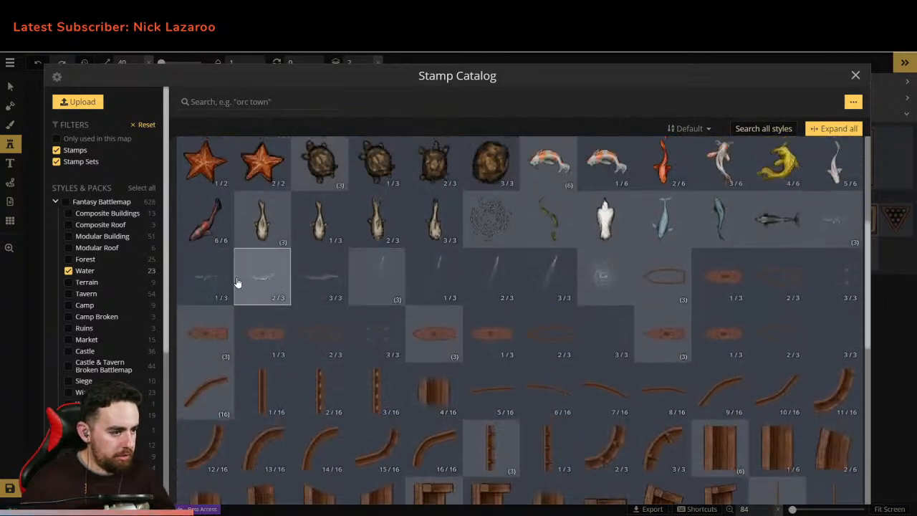
click(262, 278)
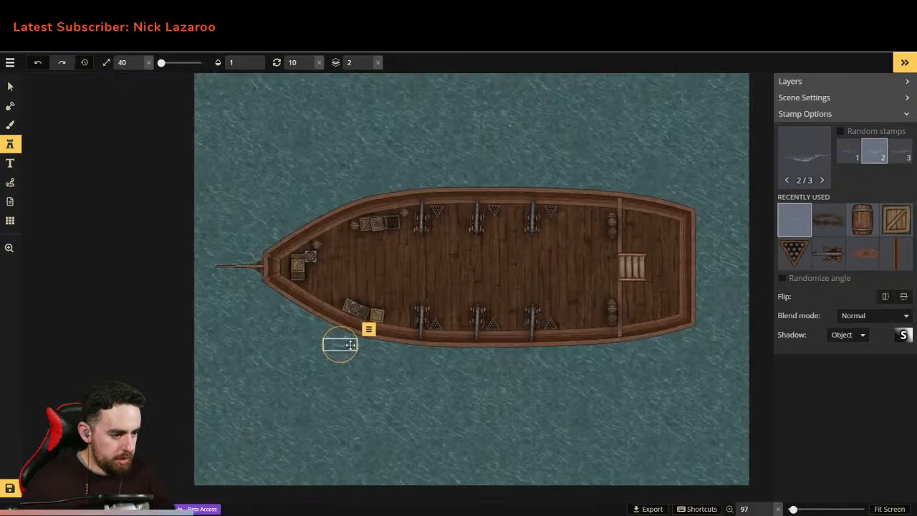
scroll(350, 343, up, 5)
drag(365, 357, 607, 442)
scroll(435, 389, down, 5)
scroll(435, 389, down, 3)
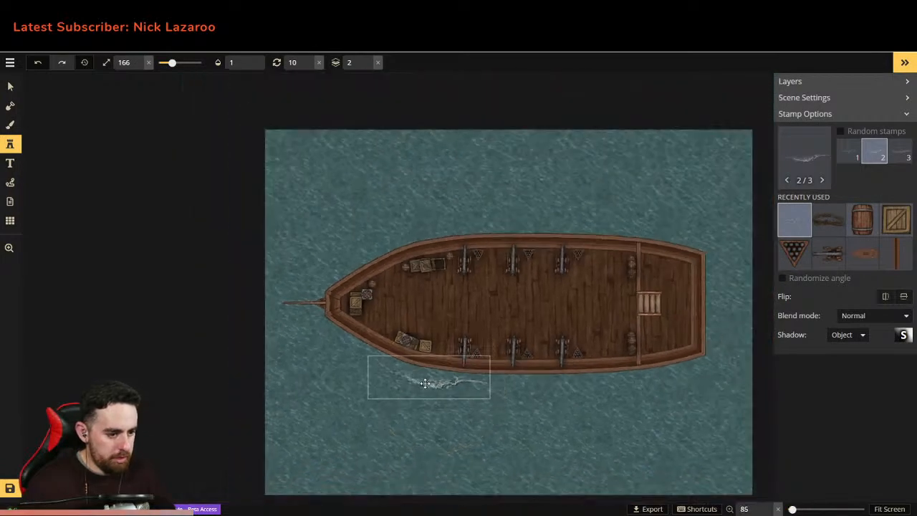
Step: Place the wave crest against the lower side of the bow, on layer -1 beneath the hull, rotated to follow the planking
click(441, 375)
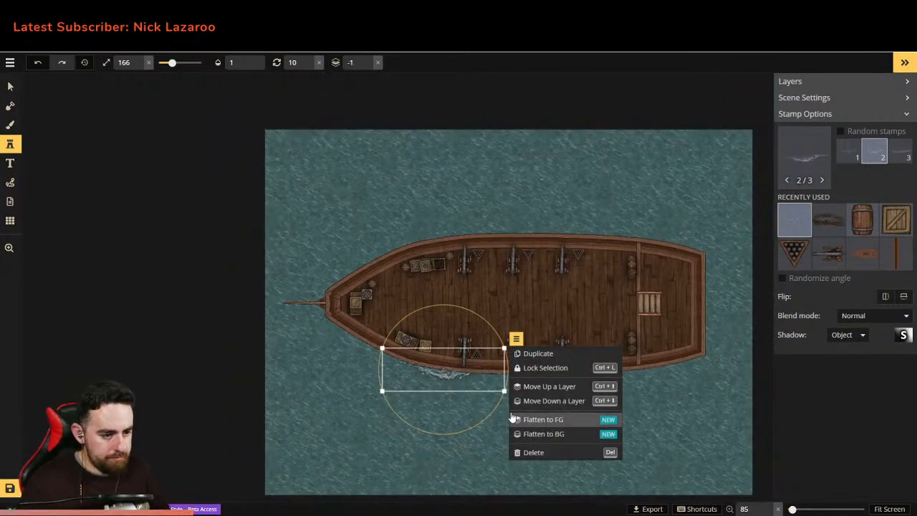
click(445, 380)
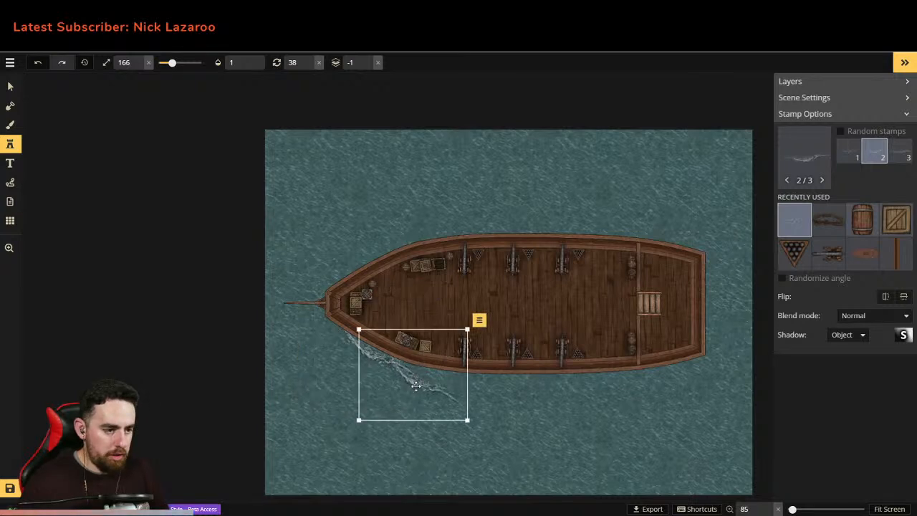
drag(365, 288, 338, 248)
Step: Fit a second wave crest against the upper side of the bow, rotated to 147 degrees
drag(372, 180, 457, 254)
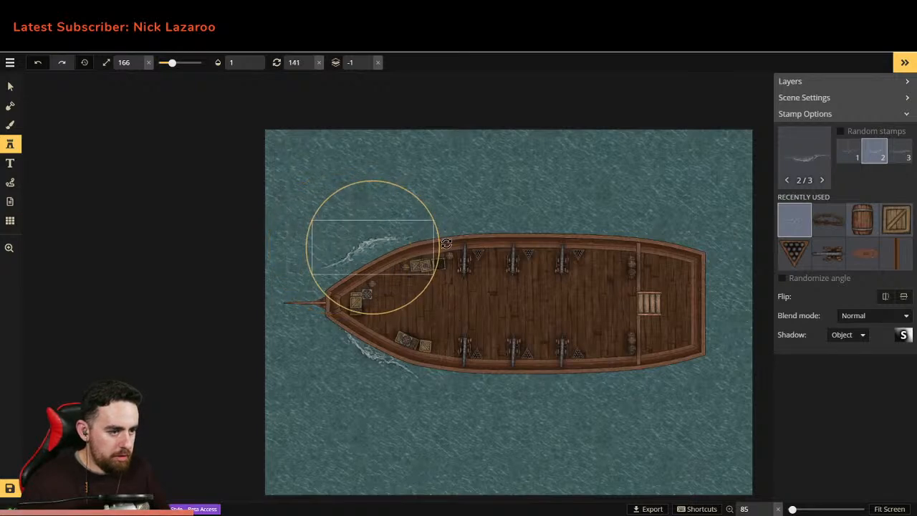
click(377, 238)
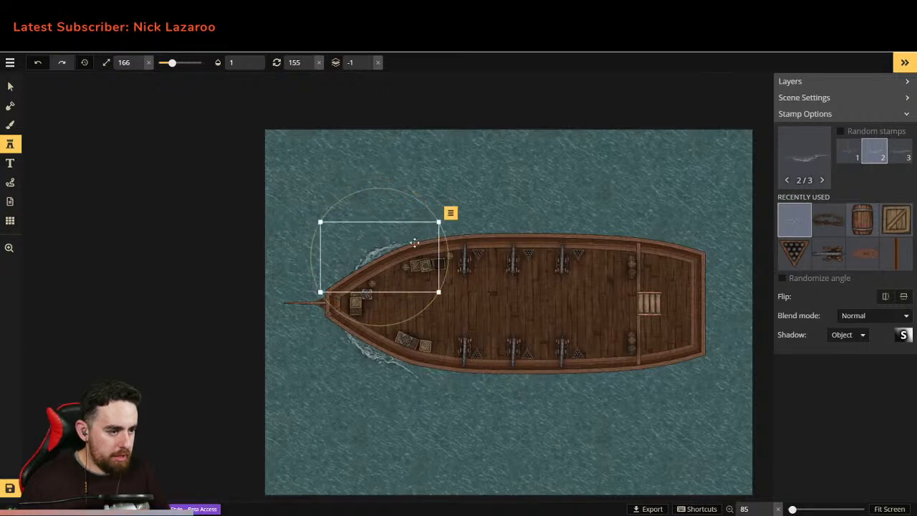
drag(449, 244, 446, 234)
drag(387, 243, 379, 245)
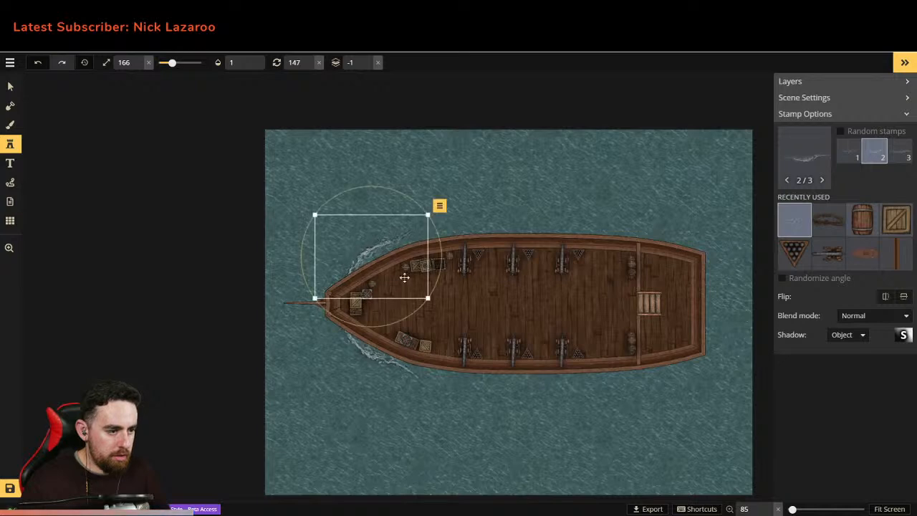
Step: Add two wave crests along the lower side of the hull, one amidships and one near the stern at 4 degrees
click(470, 390)
drag(450, 300, 541, 364)
drag(470, 395, 495, 382)
click(602, 372)
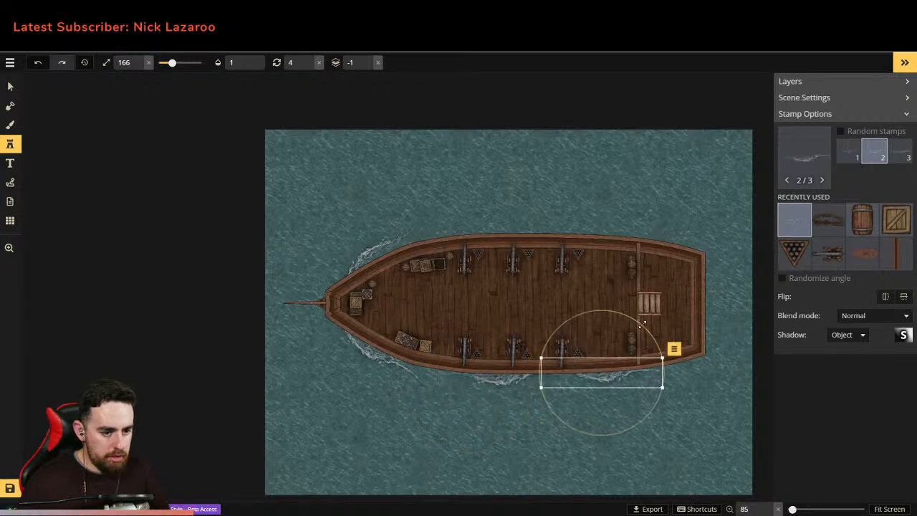
Step: Place a wave crest along the upper side of the hull amidships, turned around to face away from the ship
click(465, 215)
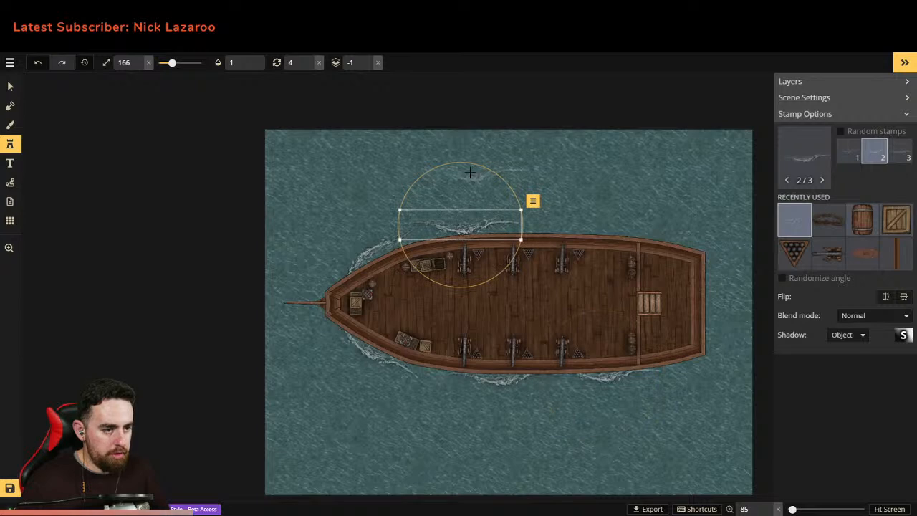
drag(467, 166, 469, 301)
drag(468, 228, 540, 243)
drag(487, 234, 494, 232)
Step: Add a wave crest along the upper side of the hull near the stern, rotated to 188 degrees and tucked under the edge
click(628, 234)
drag(651, 178, 664, 189)
mouse_move(640, 227)
mouse_down()
mouse_move(628, 235)
mouse_move(627, 222)
mouse_up()
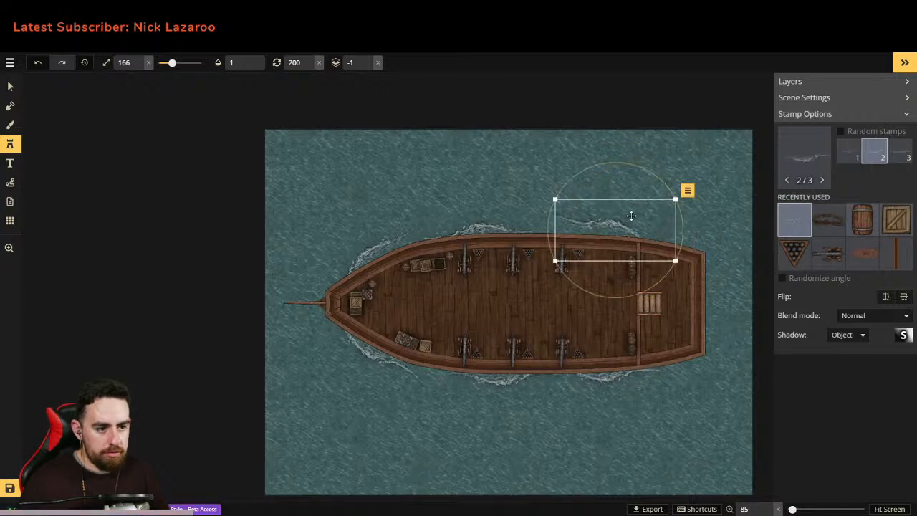
drag(650, 174, 638, 170)
drag(627, 225, 626, 232)
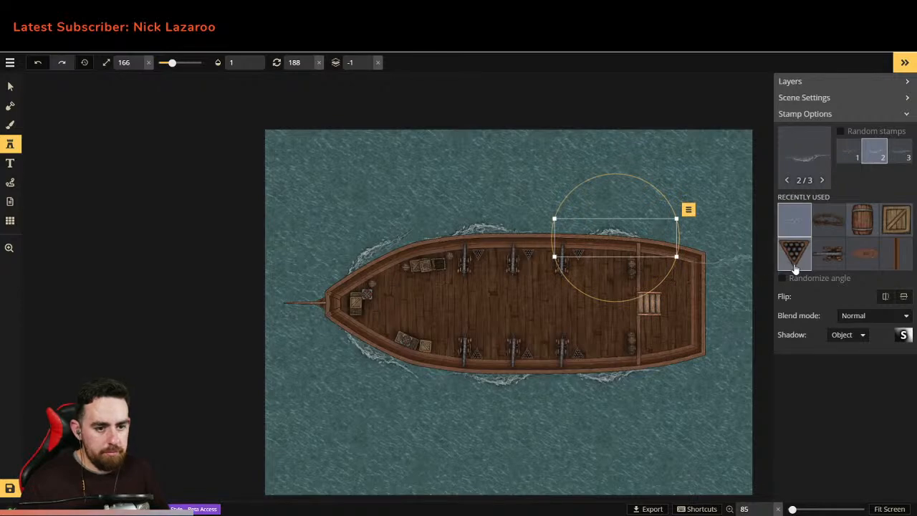
Step: Place the first wake streak stamp from the Water pack at the lower stern corner, at size 97 and rotated to 238 degrees
click(813, 172)
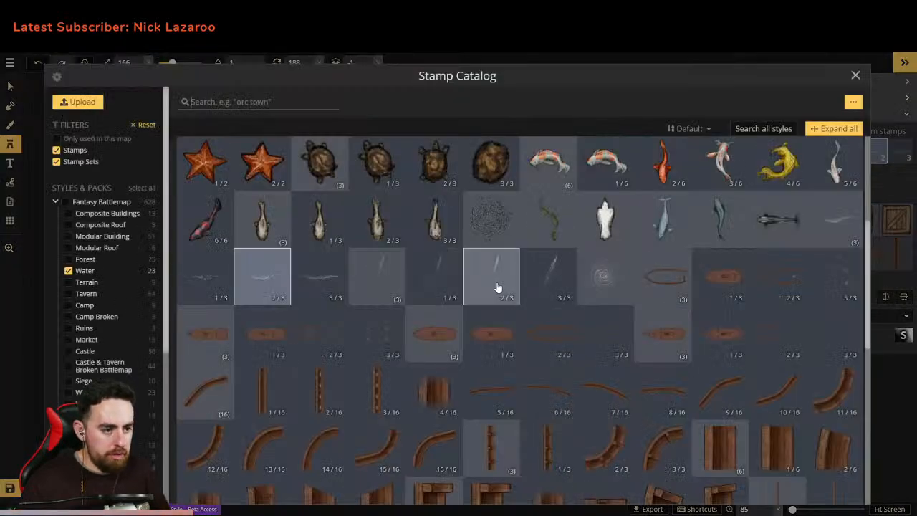
click(444, 290)
click(633, 413)
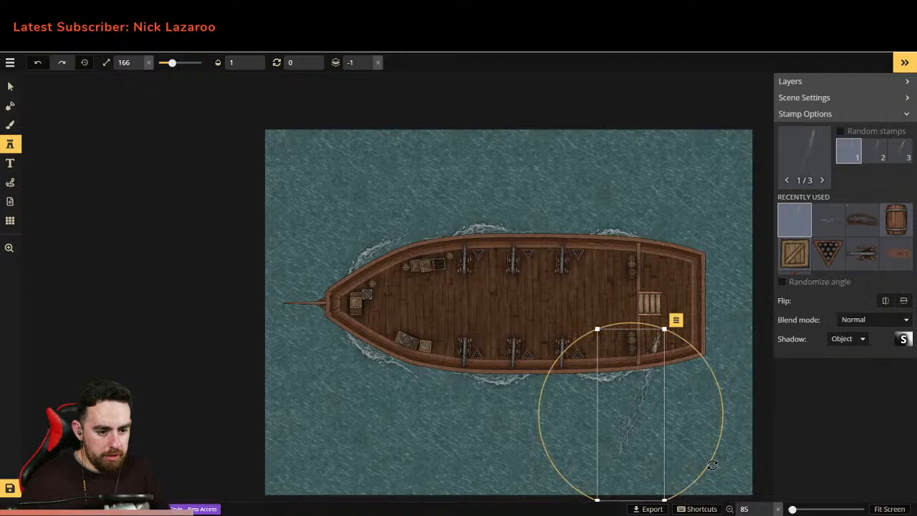
drag(713, 457, 646, 407)
drag(602, 441, 755, 370)
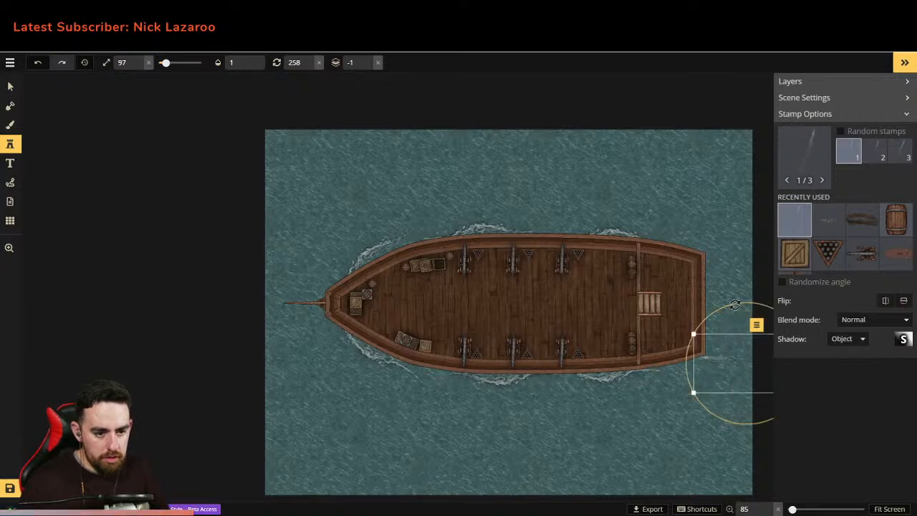
drag(722, 309, 712, 319)
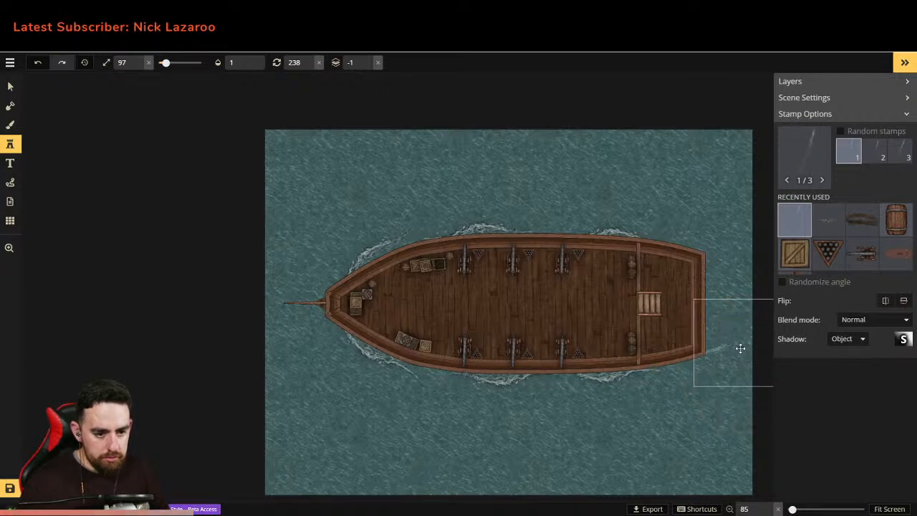
Step: Add a matching wake streak at the upper stern corner, rotated to 265 degrees
drag(741, 352, 736, 249)
drag(737, 183, 768, 196)
drag(731, 260, 738, 269)
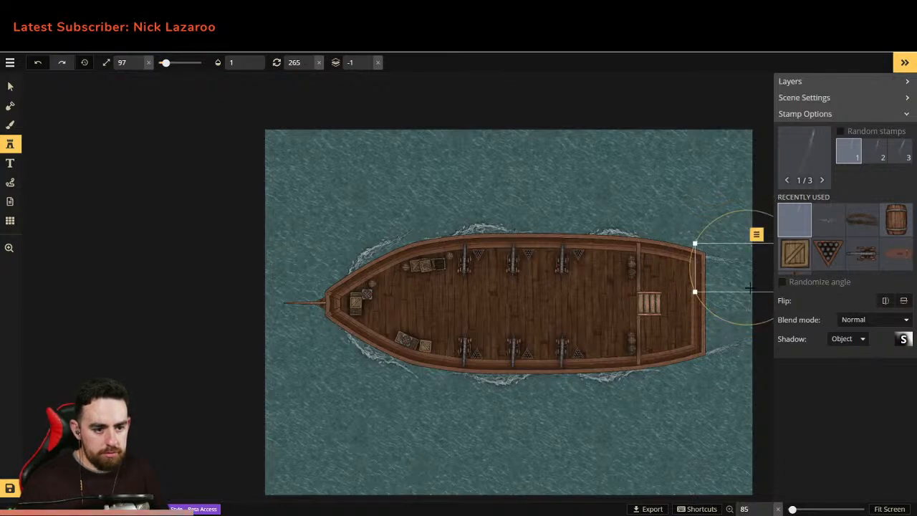
Step: Fill the gap behind the stern with two more wake streaks, rotating the lower one to 246 degrees
drag(751, 293, 747, 322)
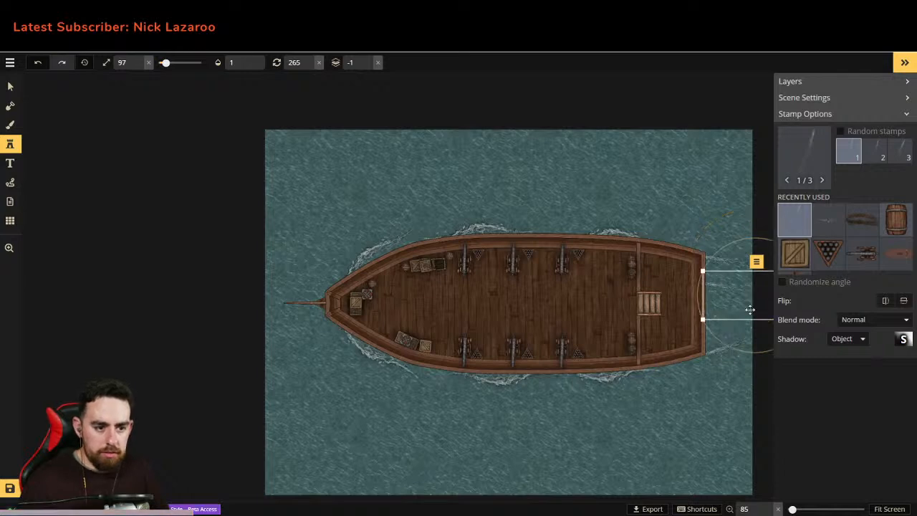
click(756, 334)
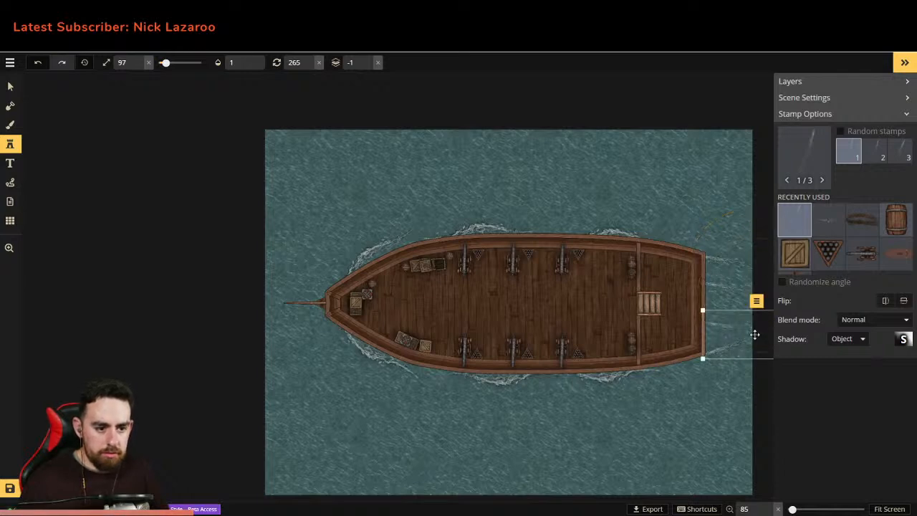
drag(738, 281, 722, 289)
drag(739, 321, 739, 302)
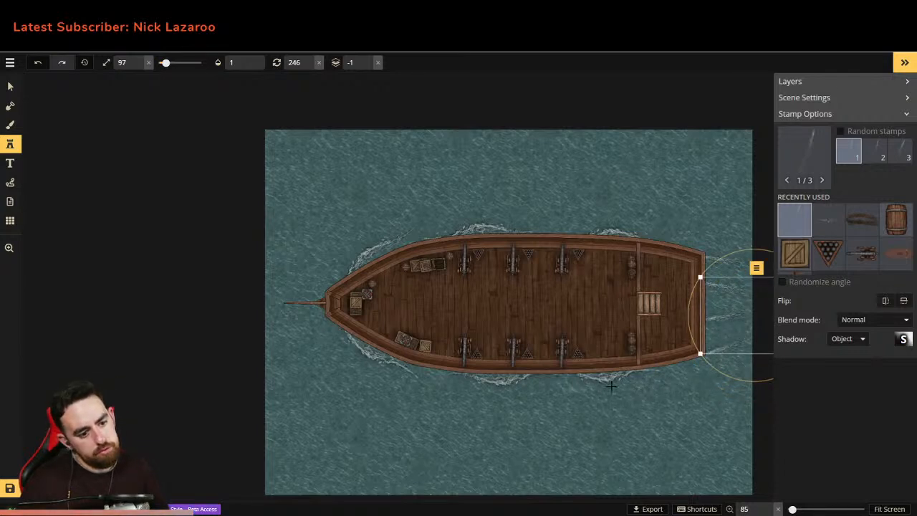
Step: Place a smaller wave crest of size 97 at 1 degree in the water just below the lower stern corner
click(825, 219)
click(693, 381)
drag(718, 403, 642, 313)
drag(698, 374, 706, 394)
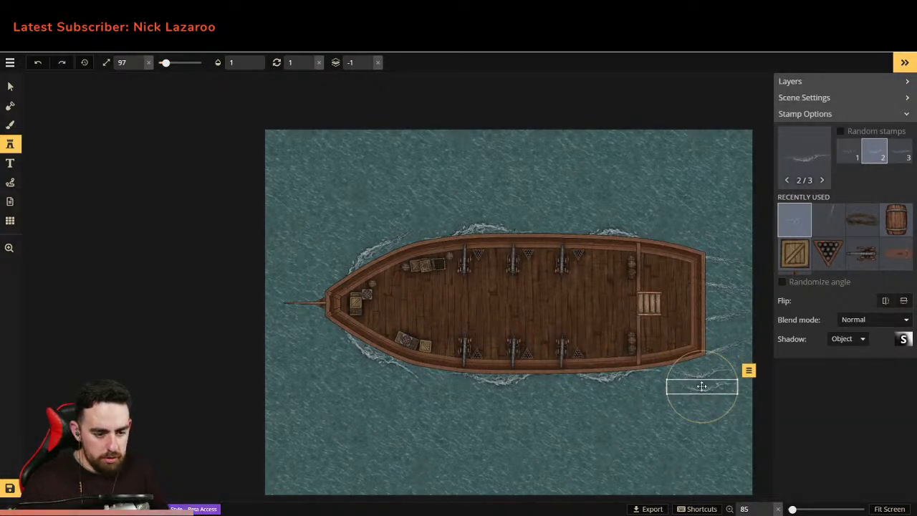
key(Escape)
click(705, 374)
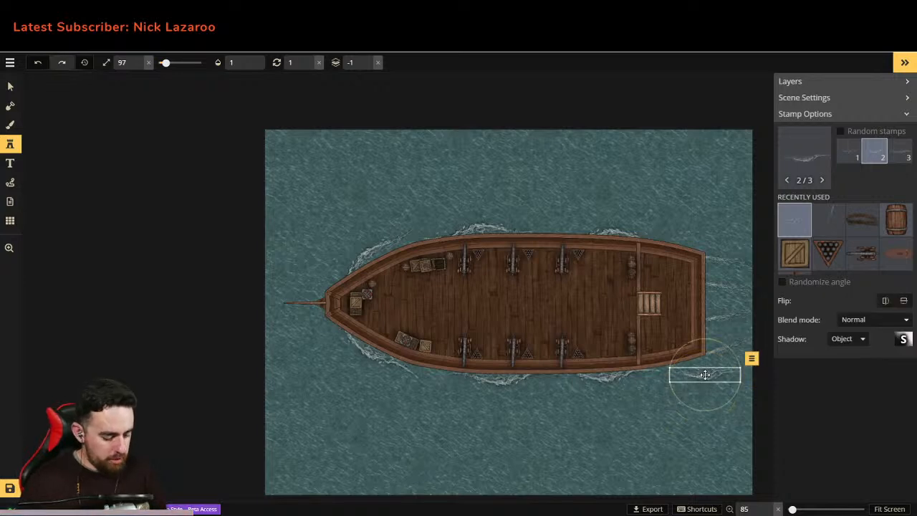
Step: Rotate the wave crest at the lower stern corner to 344 degrees and tuck it against the hull edge
key(Delete)
click(11, 86)
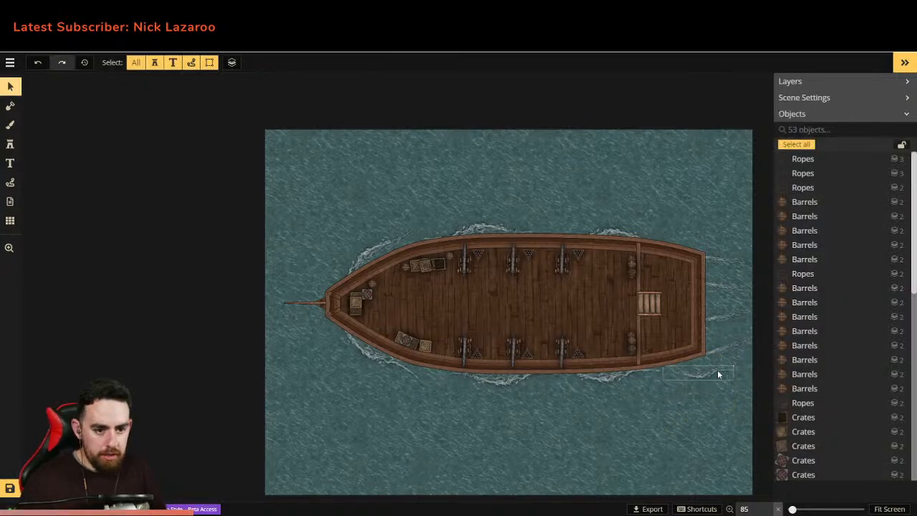
click(723, 373)
mouse_move(706, 366)
mouse_down()
mouse_move(692, 371)
mouse_move(726, 357)
mouse_move(719, 346)
mouse_move(704, 364)
mouse_up()
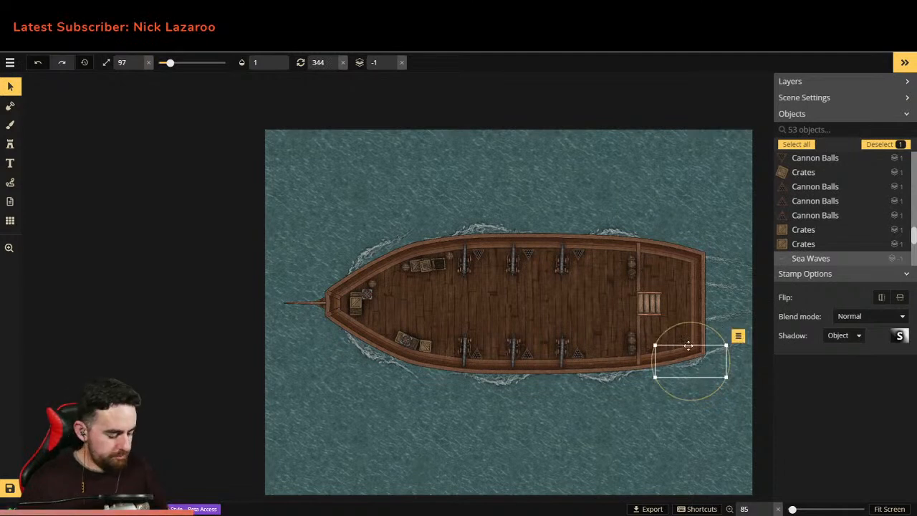
Step: Add a matching size 97 wave crest at the upper stern corner, rotated to 198 degrees against the hull
click(696, 245)
click(688, 365)
drag(701, 364, 626, 204)
drag(689, 238, 697, 245)
drag(712, 211, 717, 216)
drag(706, 230, 710, 240)
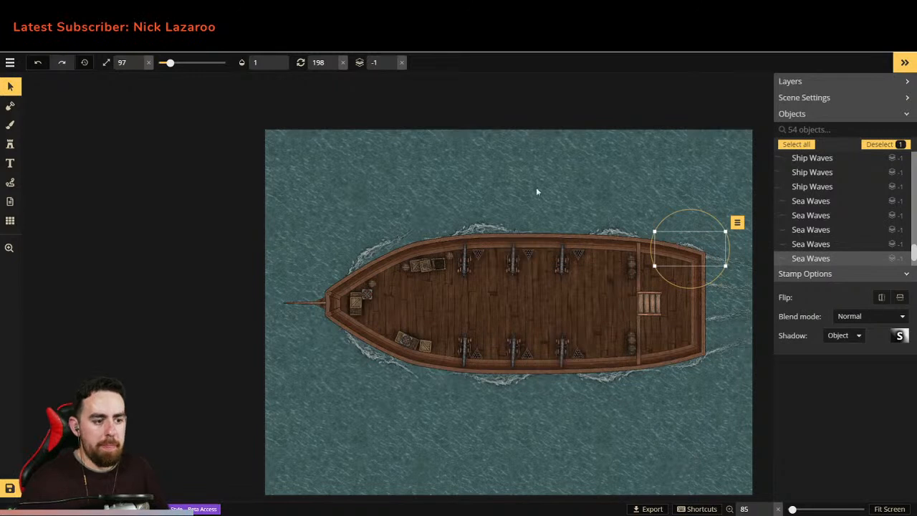
Step: Place a small random sea wave in the open water above the ship, at size 58 and rotated to 93 degrees
key(s)
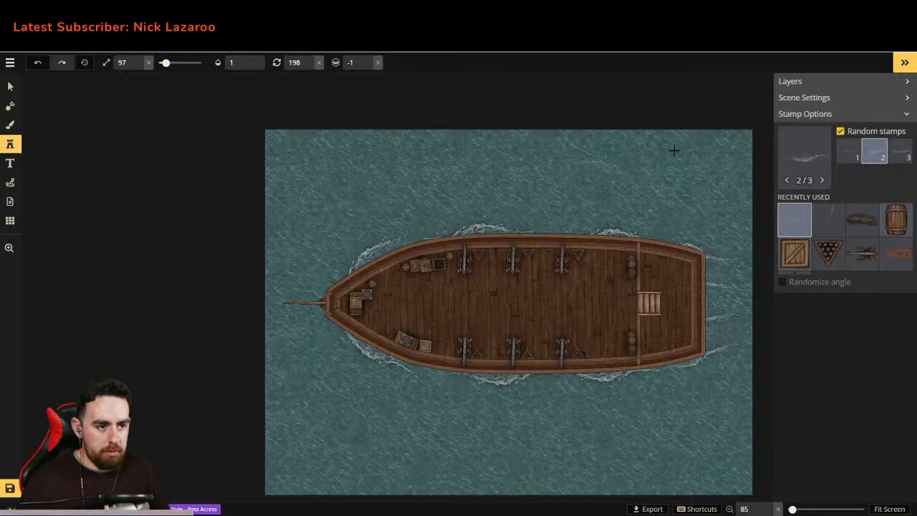
click(530, 169)
drag(515, 116, 515, 123)
drag(524, 206, 536, 175)
Step: Scatter more small sea waves of size 58 at 93 degrees across the open water above and below the ship
click(532, 428)
click(372, 432)
click(322, 189)
click(292, 404)
click(638, 427)
click(736, 459)
click(672, 171)
click(421, 181)
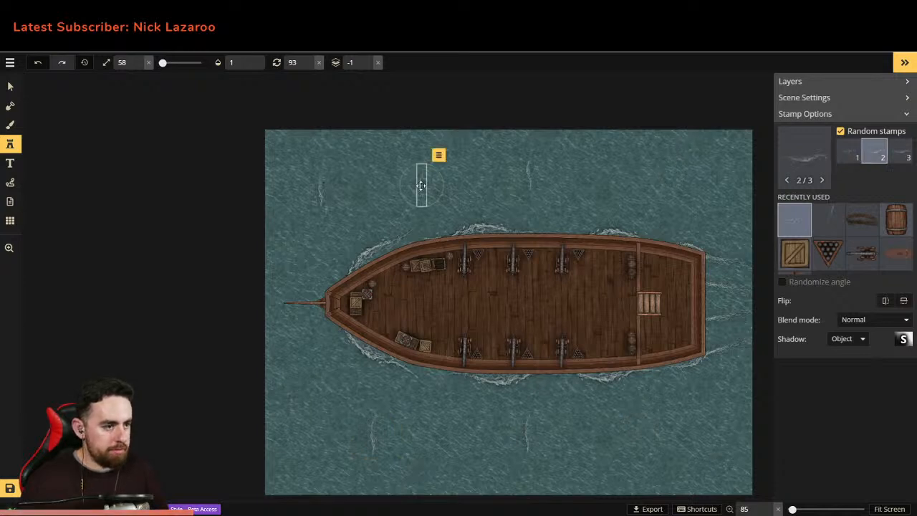
click(590, 145)
click(601, 456)
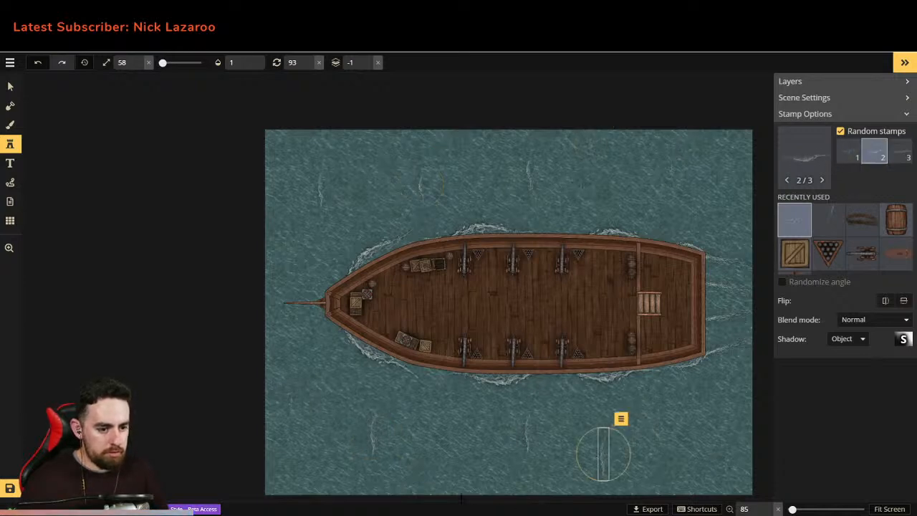
click(450, 464)
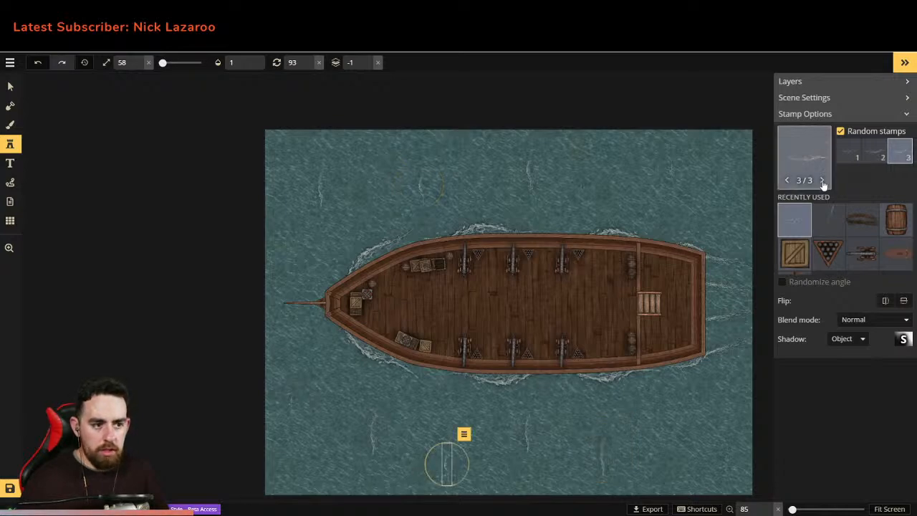
Step: Place a shark stamp below the hull at size 68 and 294 degrees, with Screen blend mode and 0.51 opacity
click(795, 161)
scroll(500, 290, up, 1)
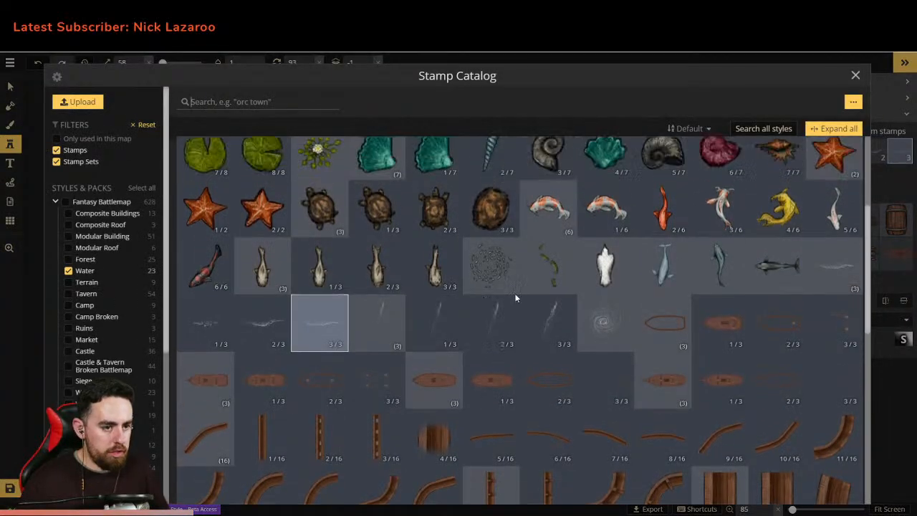
click(663, 258)
click(411, 437)
drag(410, 437, 431, 417)
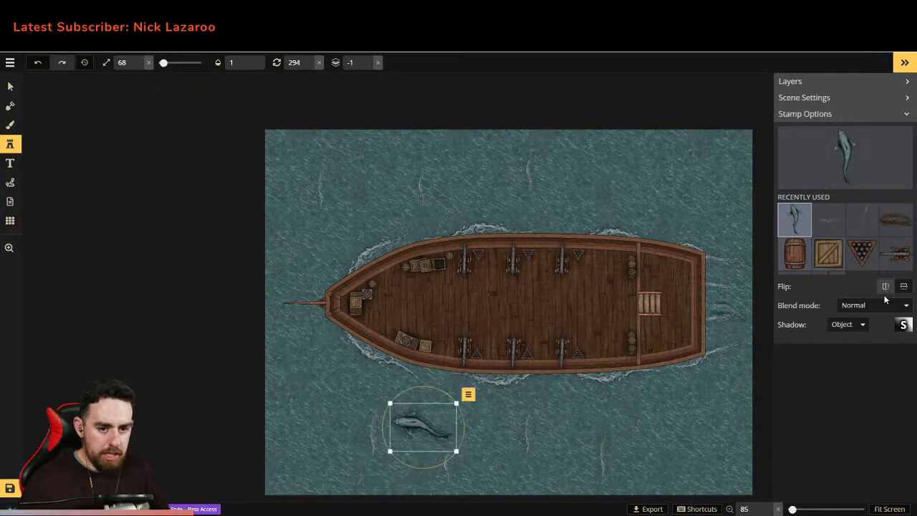
click(879, 306)
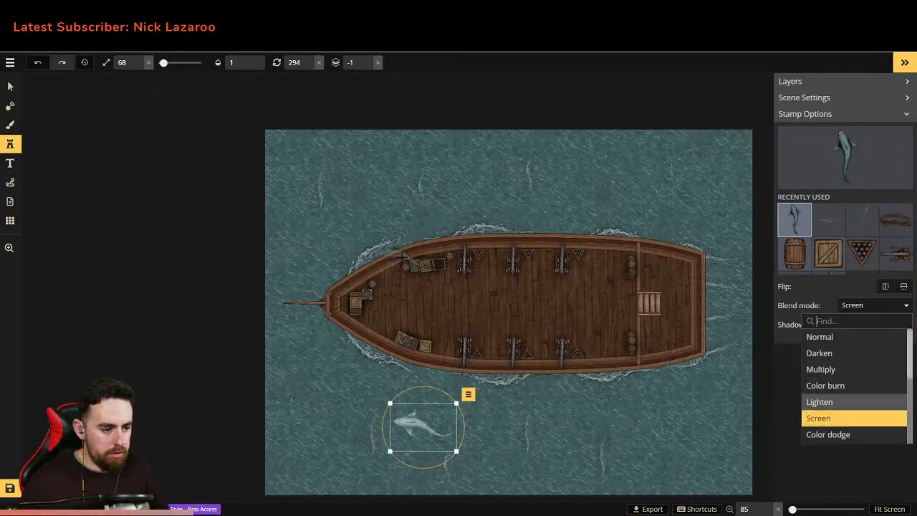
click(237, 62)
drag(239, 98, 252, 97)
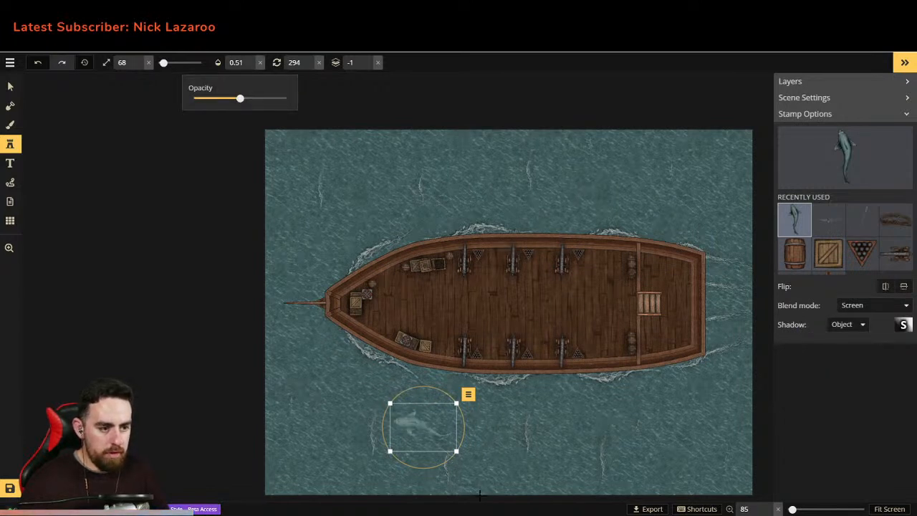
Step: Add a School Of Fish stamp of size 78 in front of the shark and set its blend mode to Screen
click(809, 183)
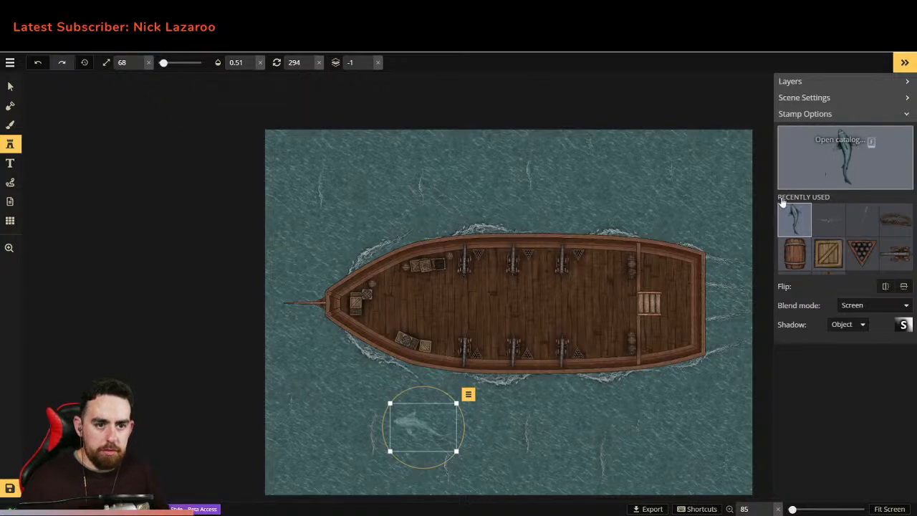
click(491, 271)
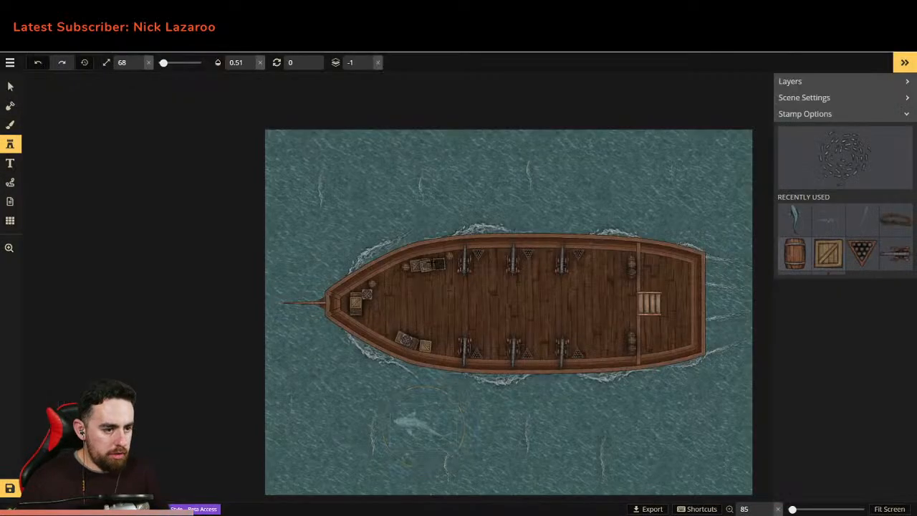
click(347, 406)
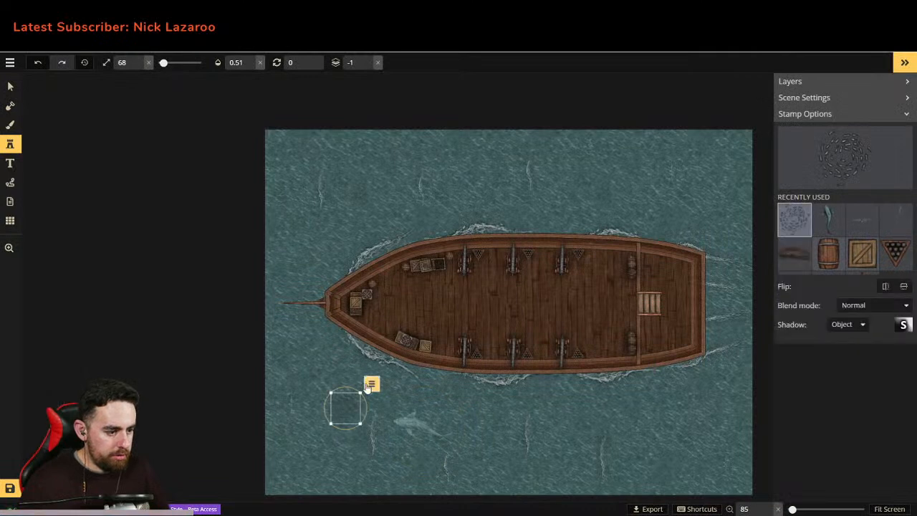
drag(376, 379, 364, 407)
drag(389, 376, 362, 406)
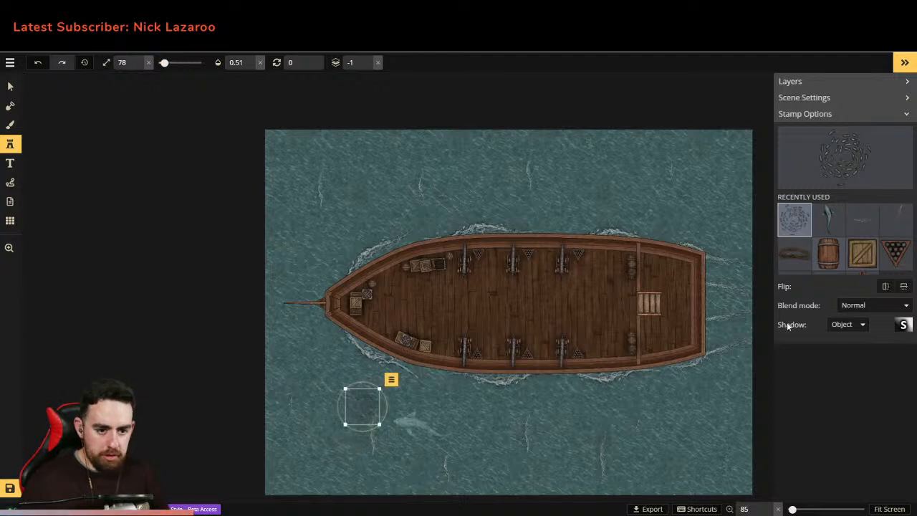
click(874, 305)
click(829, 418)
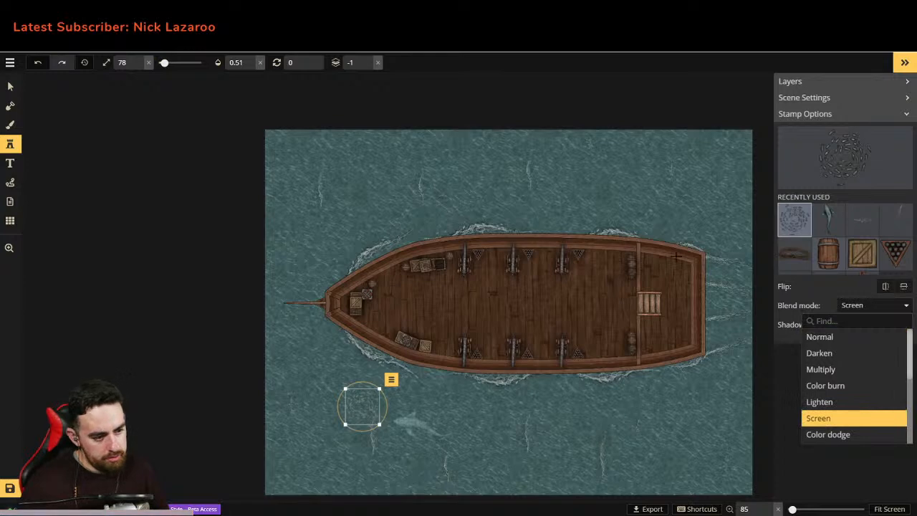
Step: Place a killer whale of size 78 in the water above the ship and set its blend mode to Screen
click(824, 179)
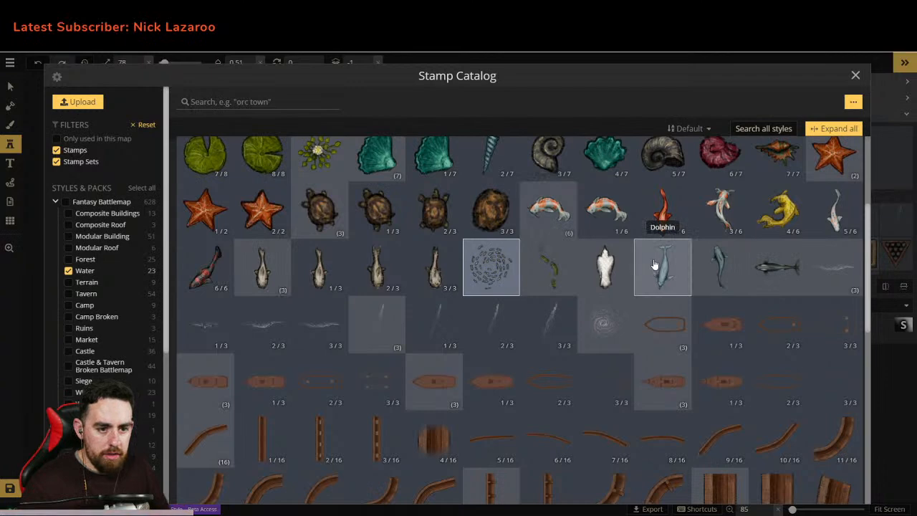
click(792, 268)
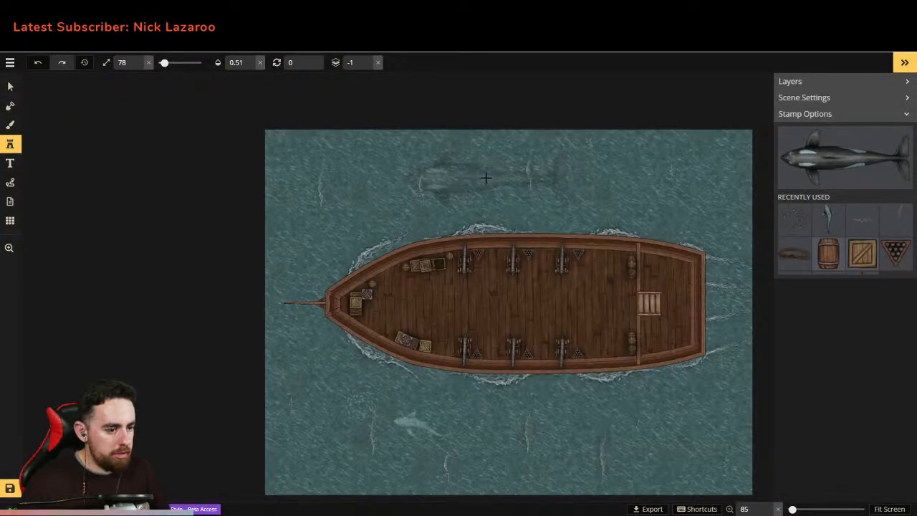
click(487, 177)
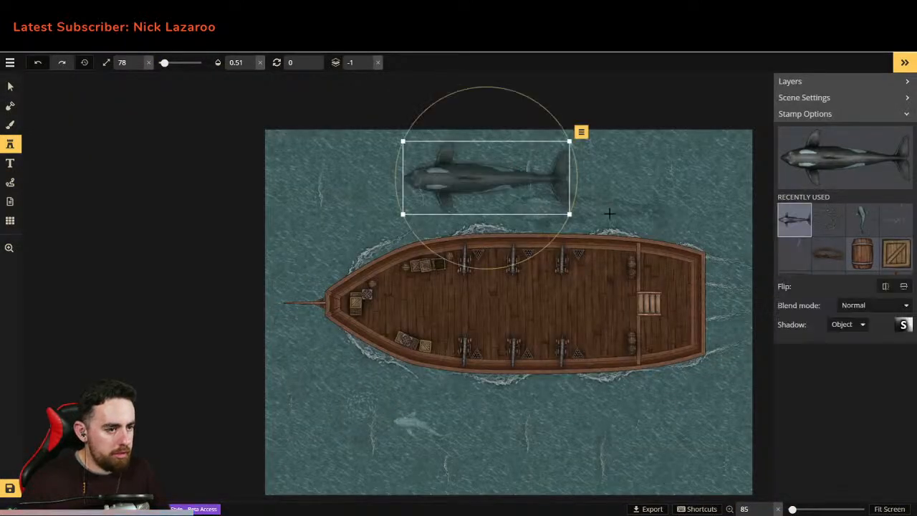
click(872, 306)
click(831, 418)
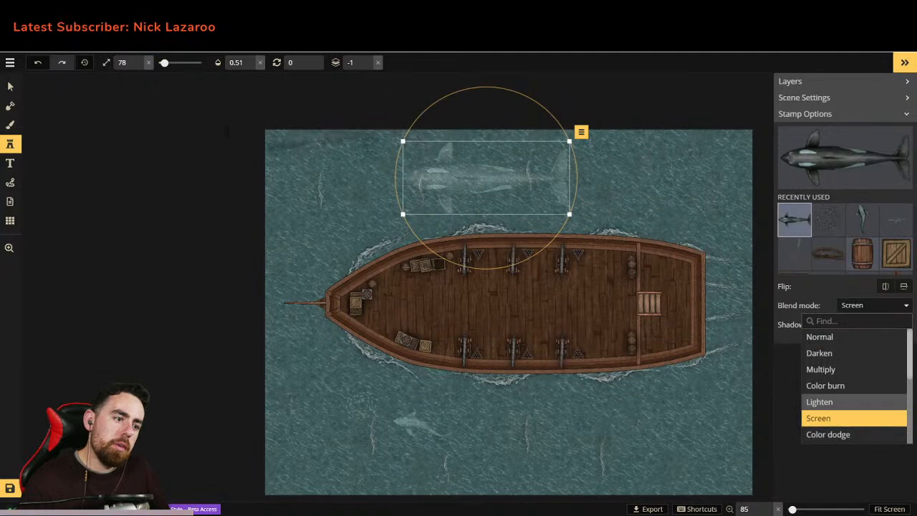
click(9, 248)
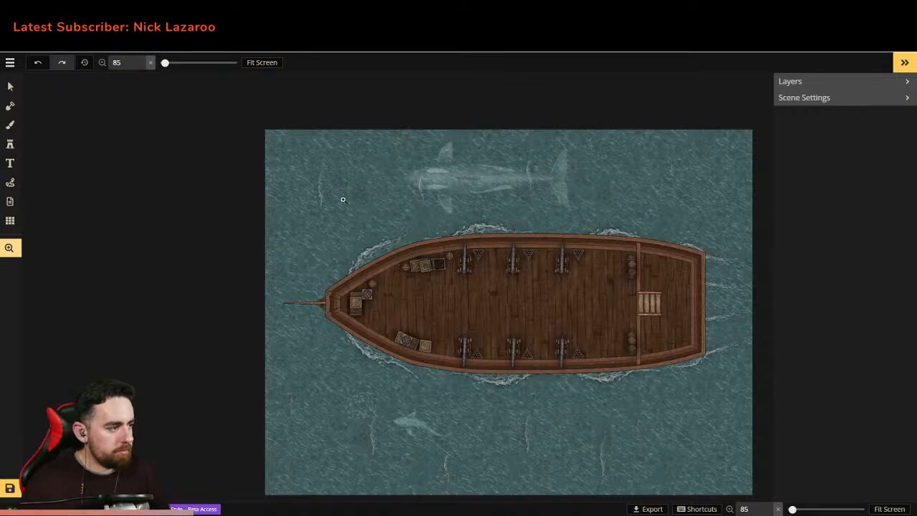
Step: Place a size 78 dolphin below the stern and a smaller size 55 dolphin beside it
click(10, 149)
click(813, 162)
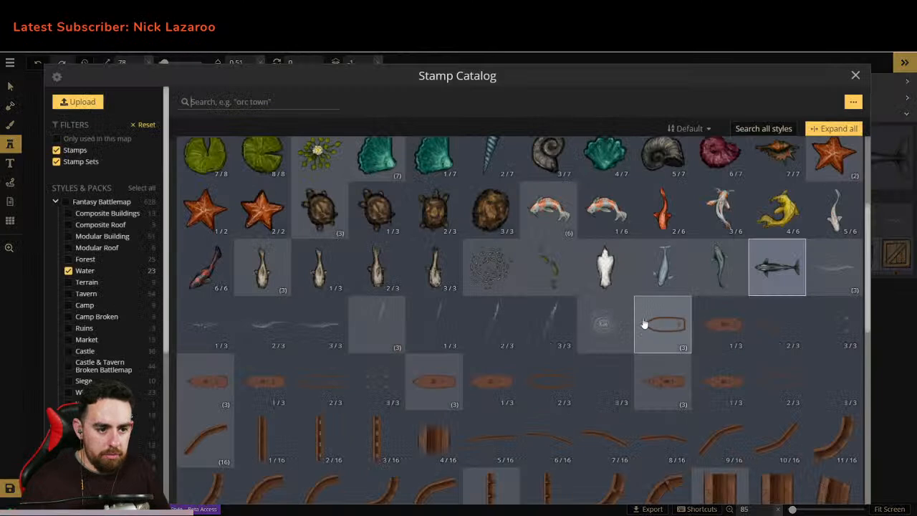
click(662, 264)
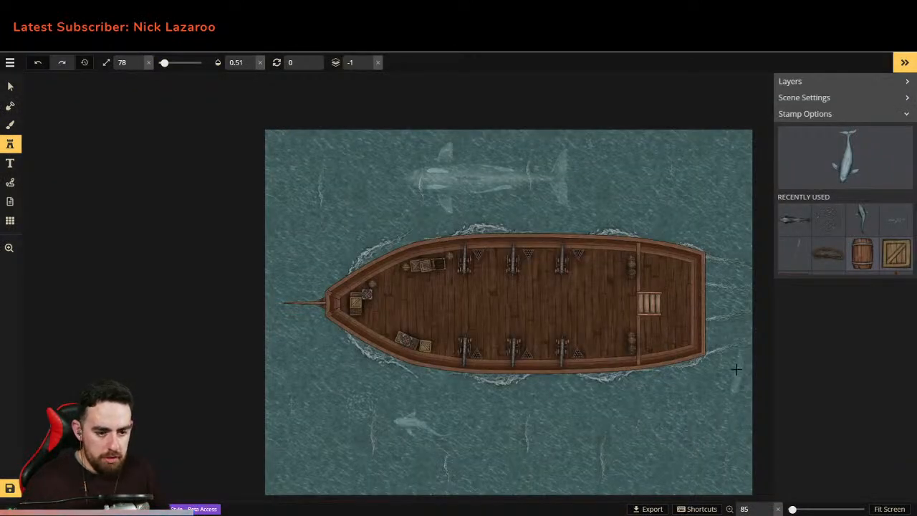
click(699, 428)
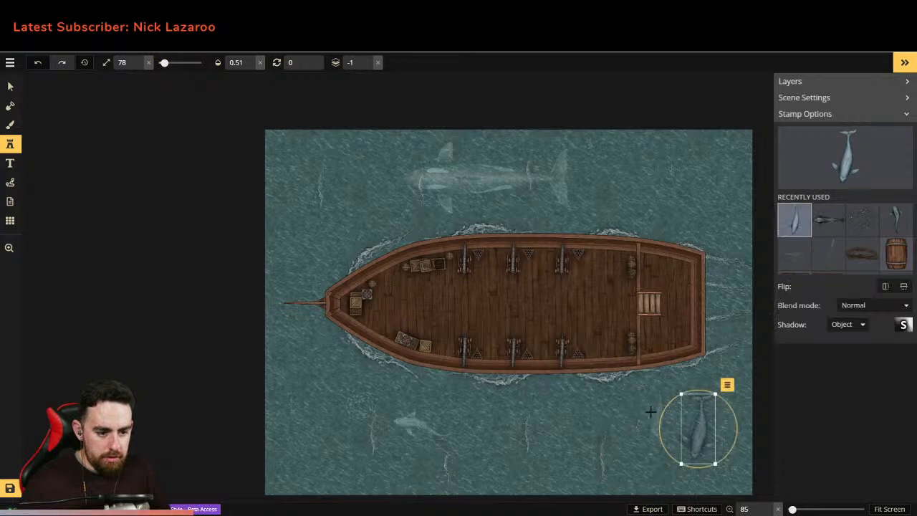
click(646, 410)
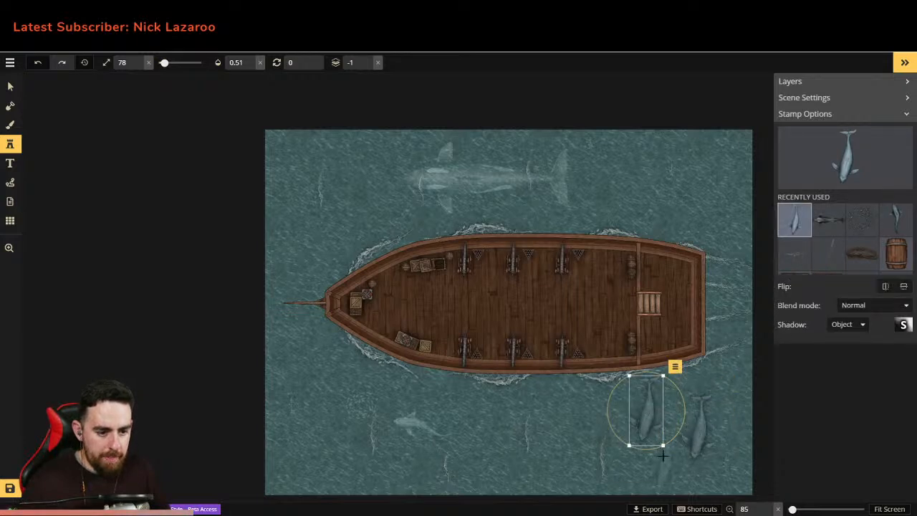
drag(662, 445, 664, 417)
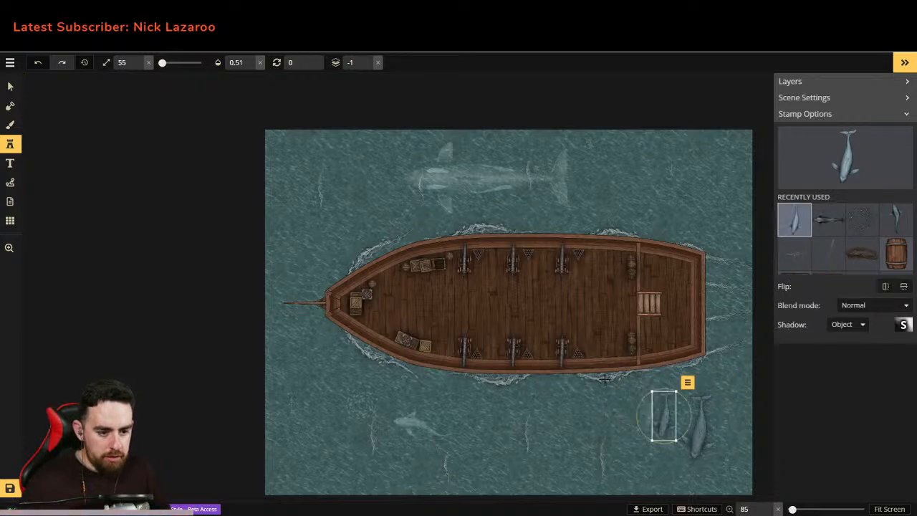
Step: Try 0.28 opacity on the smaller dolphin, then restore 0.51 and set its blend mode to Screen
click(241, 69)
drag(240, 99, 232, 98)
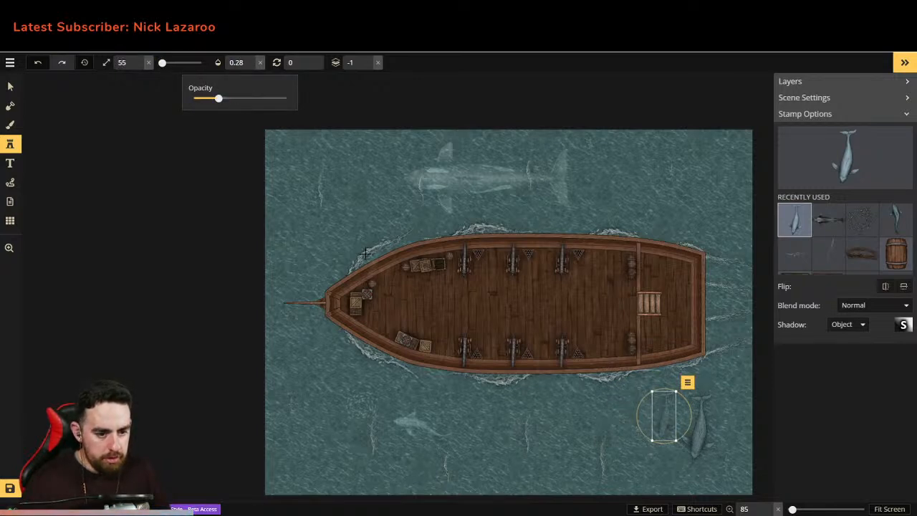
click(873, 306)
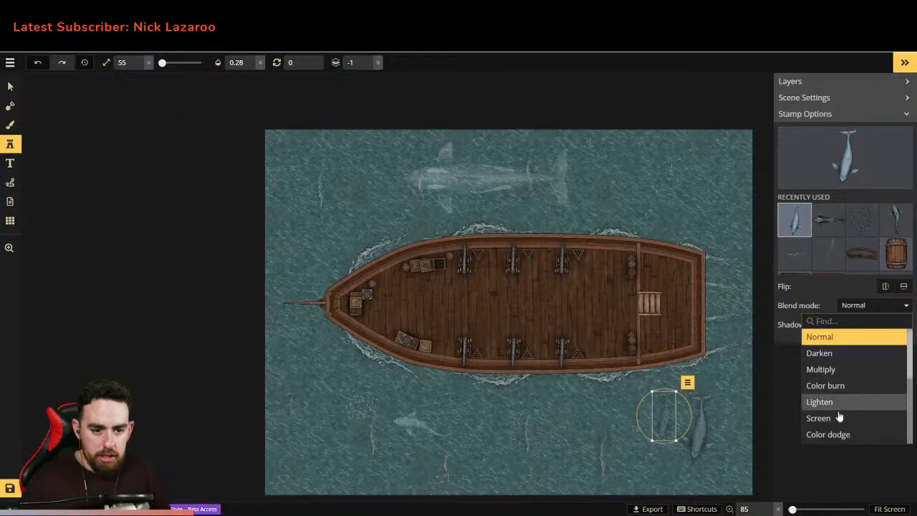
Step: Set the larger dolphin's blend mode to Screen and clear the selection
click(10, 86)
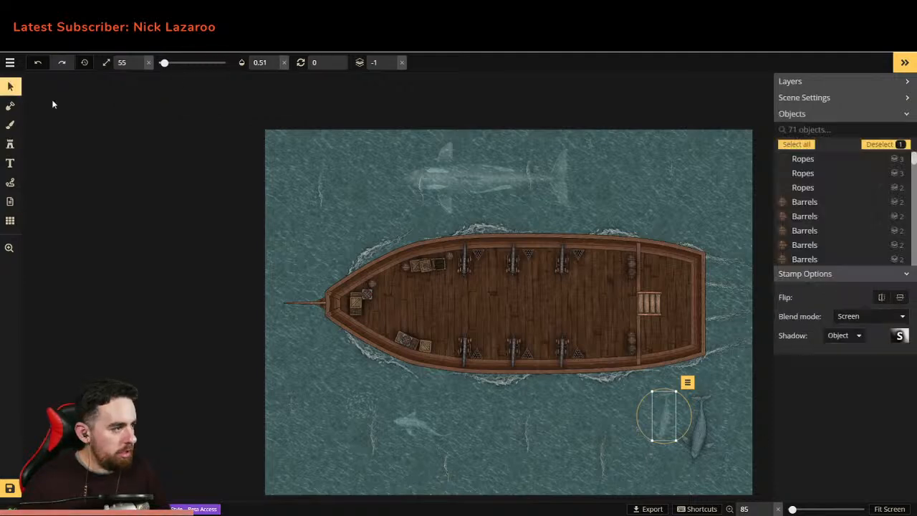
click(706, 424)
click(873, 316)
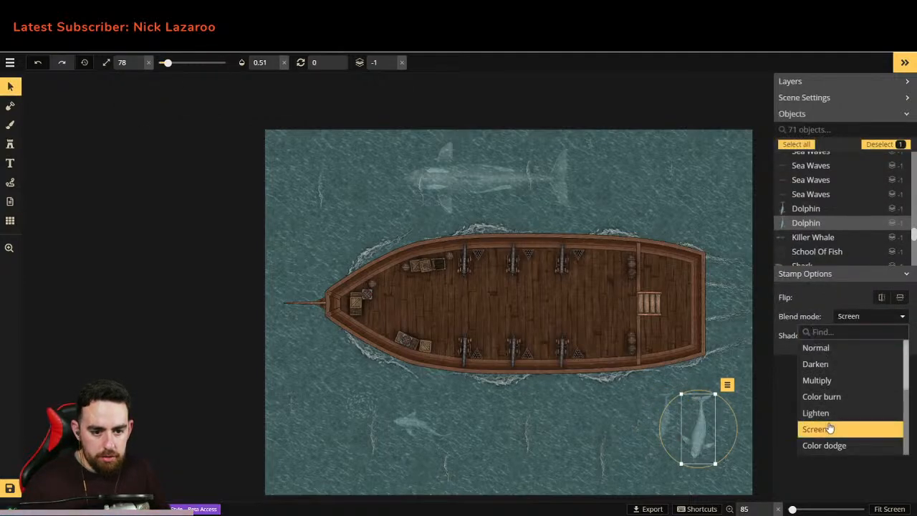
click(537, 369)
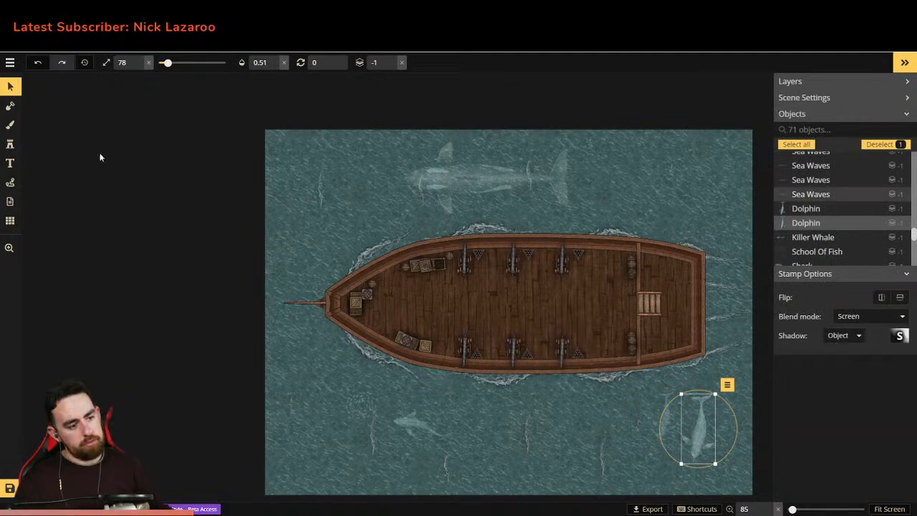
click(10, 248)
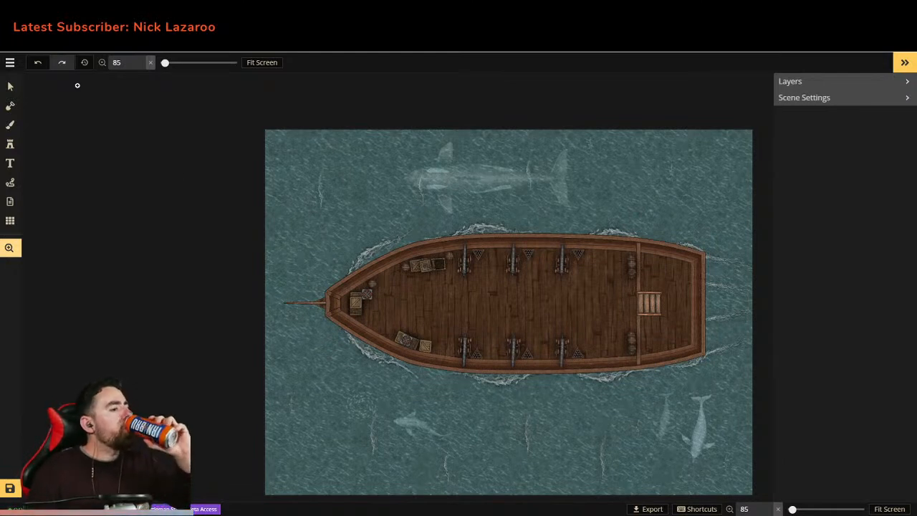
Step: Try filling the whole map background with the bright green water texture as a rectangular fill
click(12, 123)
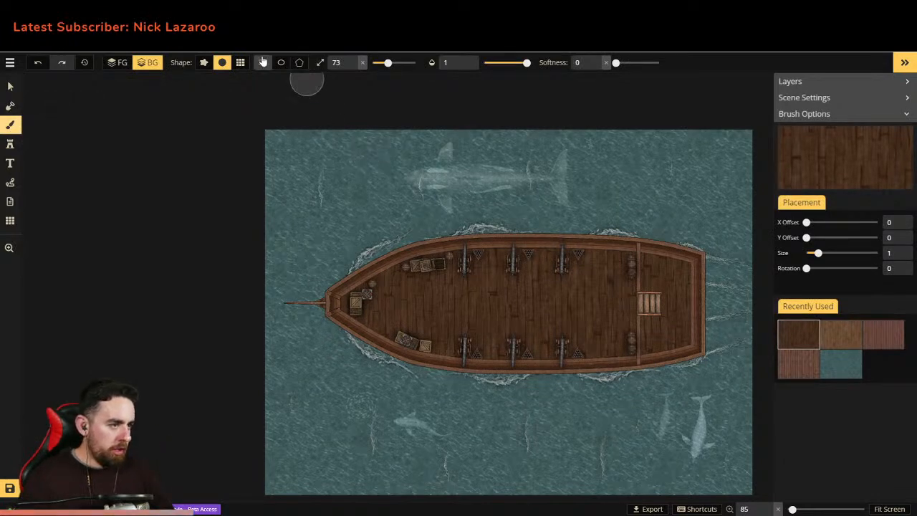
click(263, 63)
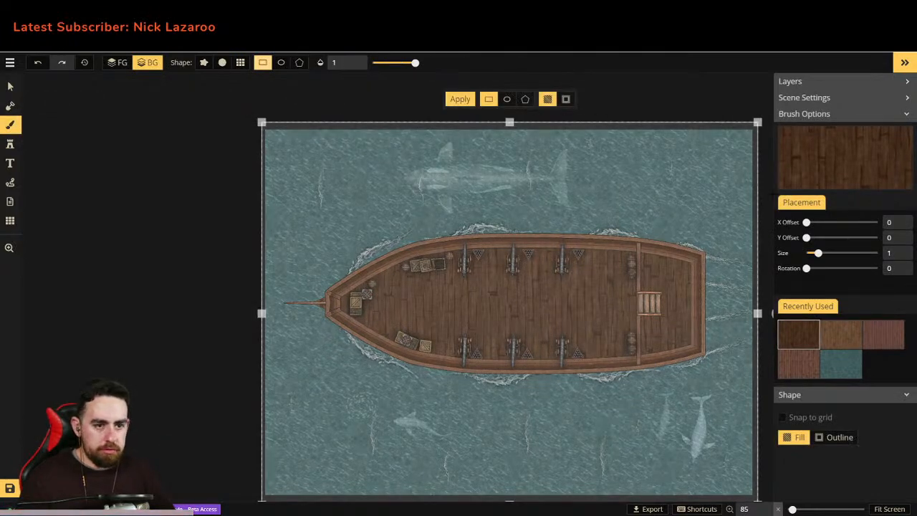
click(813, 172)
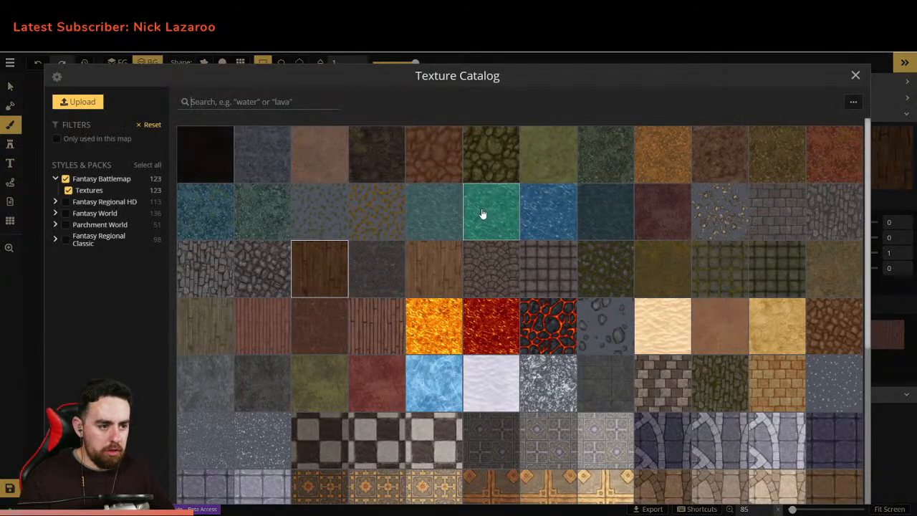
click(506, 208)
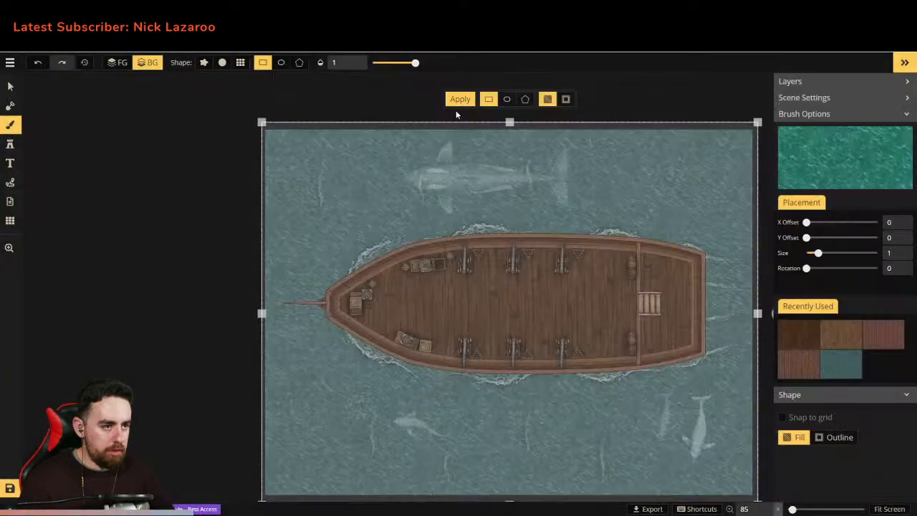
click(460, 99)
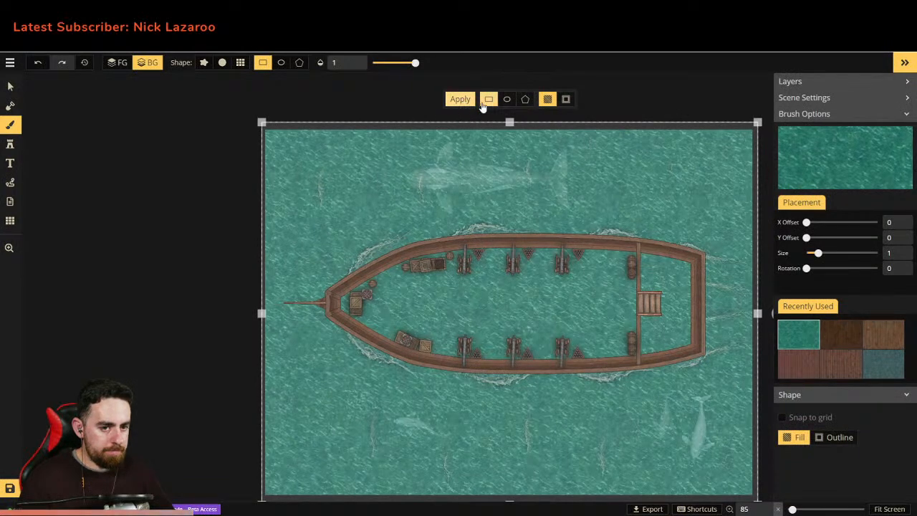
Step: Try the blue water texture across the whole map, followed by the dark slate water texture
click(782, 157)
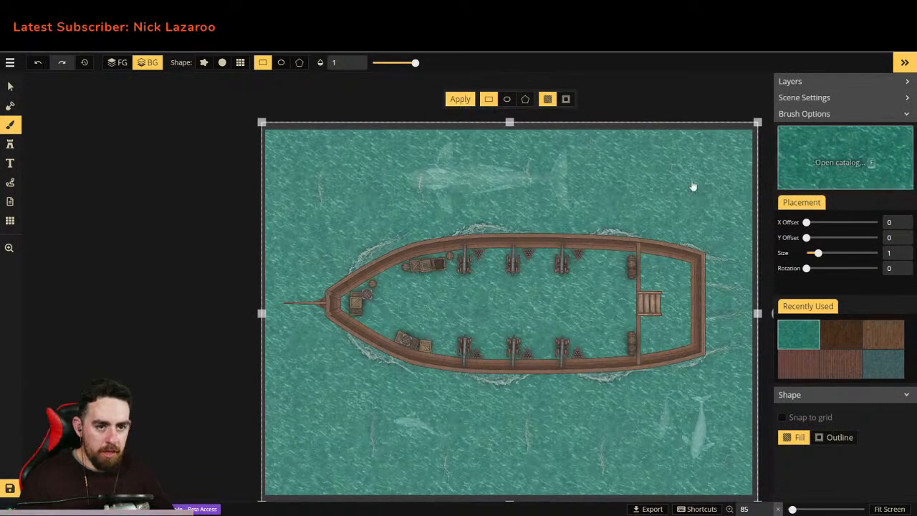
click(561, 205)
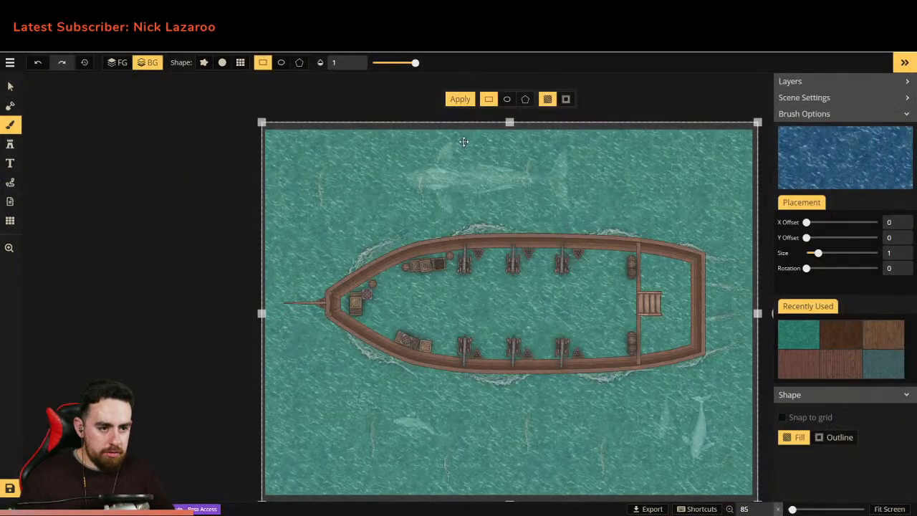
click(458, 100)
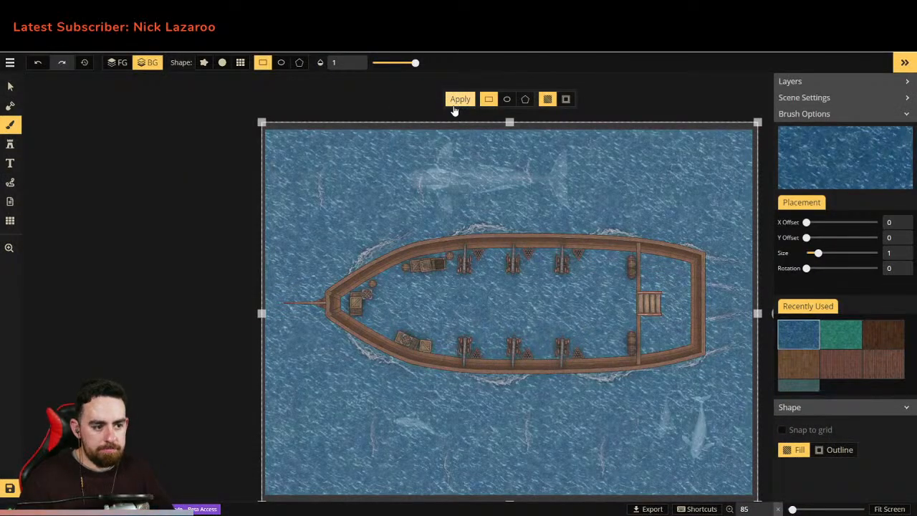
click(825, 157)
click(556, 191)
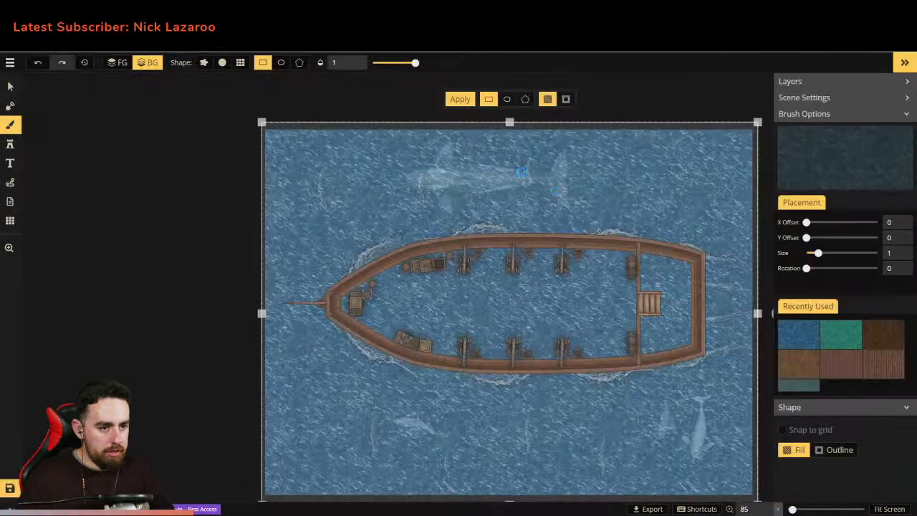
click(460, 102)
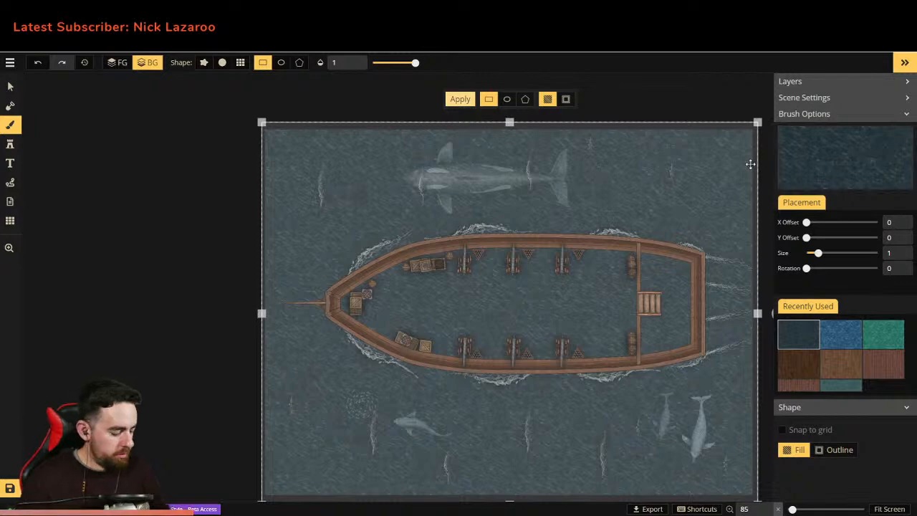
Step: Undo the green, blue and dark water fills
key(ctrl+z)
key(ctrl+z)
key(ctrl+z)
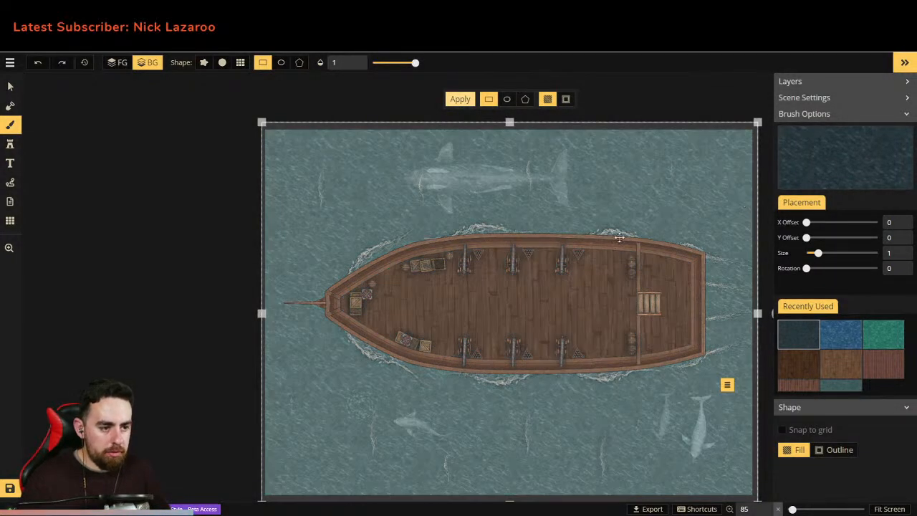
Step: Try the deep blue foamy wave texture over the whole map, test a texture size of 0.45, and undo the fill
click(803, 153)
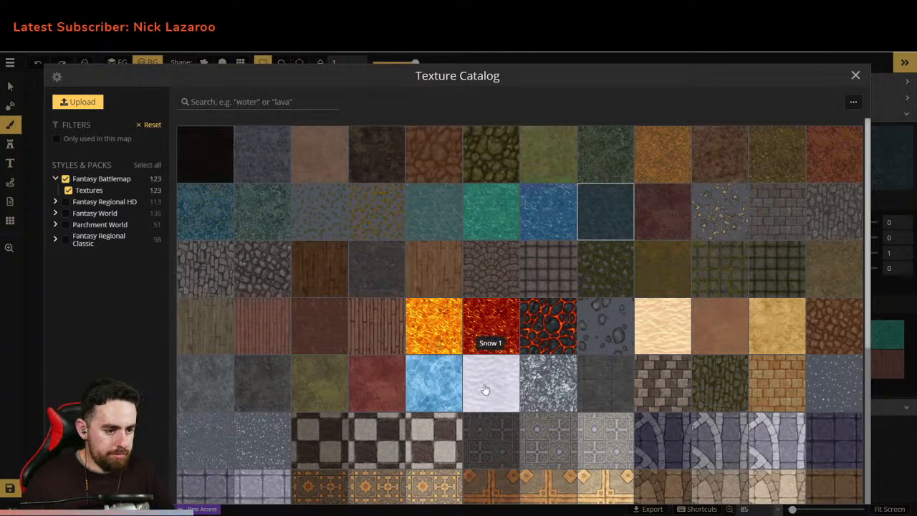
scroll(468, 391, down, 5)
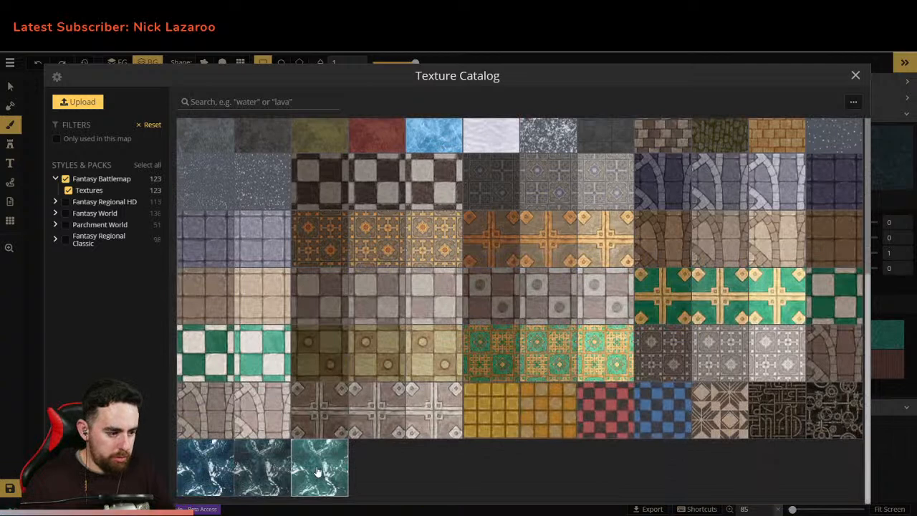
click(207, 463)
click(450, 102)
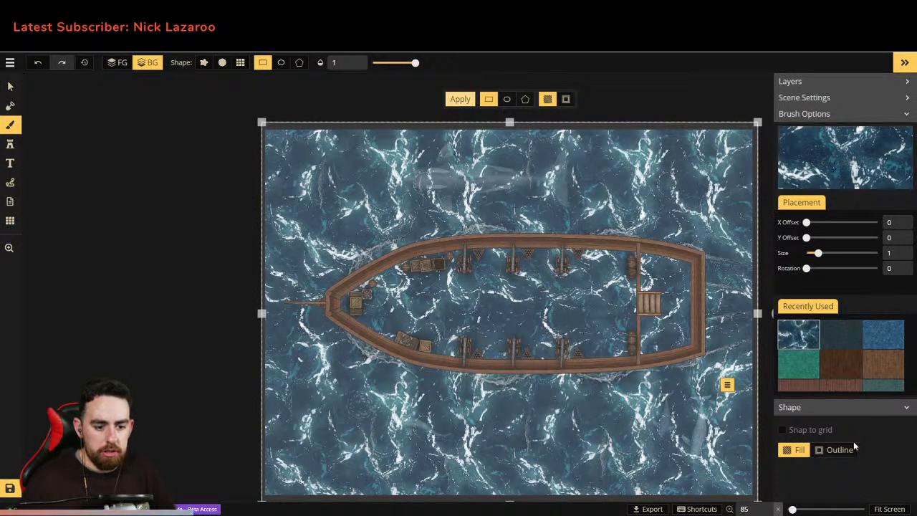
mouse_move(837, 152)
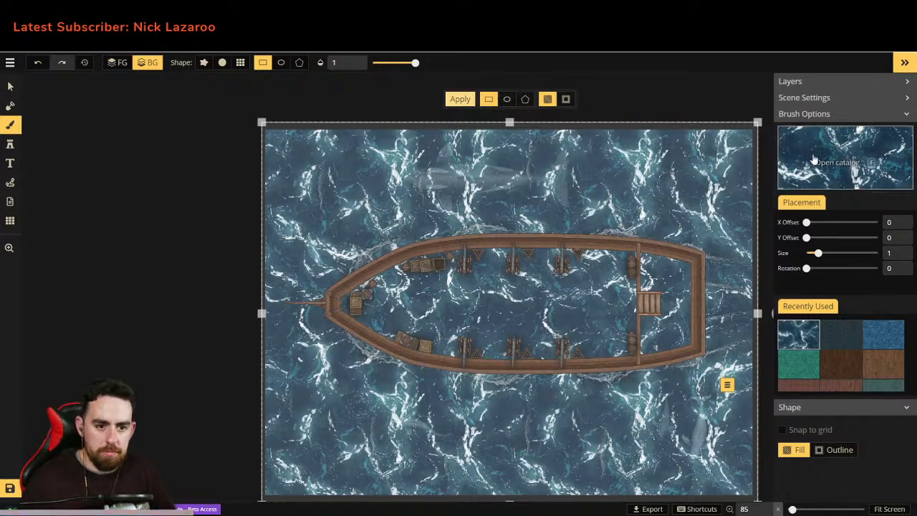
mouse_move(818, 253)
mouse_down()
mouse_move(803, 255)
mouse_move(809, 253)
mouse_up()
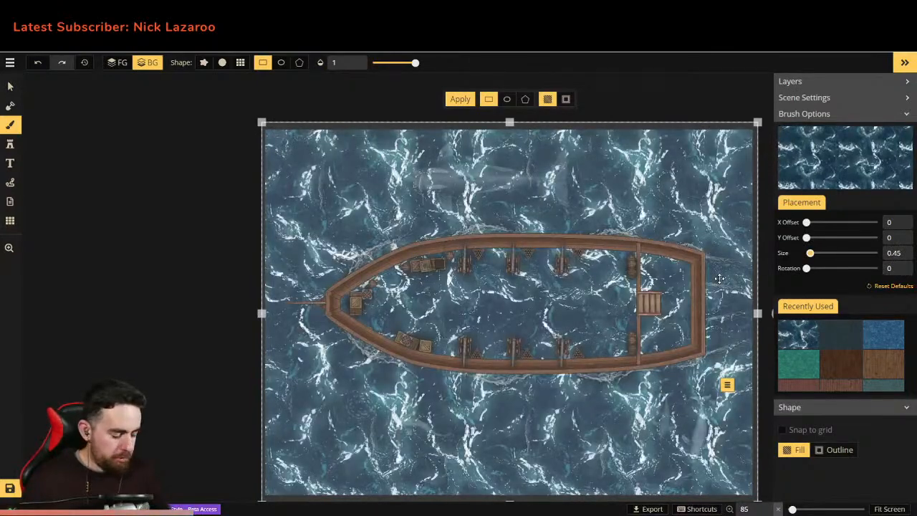
key(ctrl+z)
Step: Try the dark grey foamy wave texture over the whole map, test a texture size of 0.29, and undo the fill
click(841, 165)
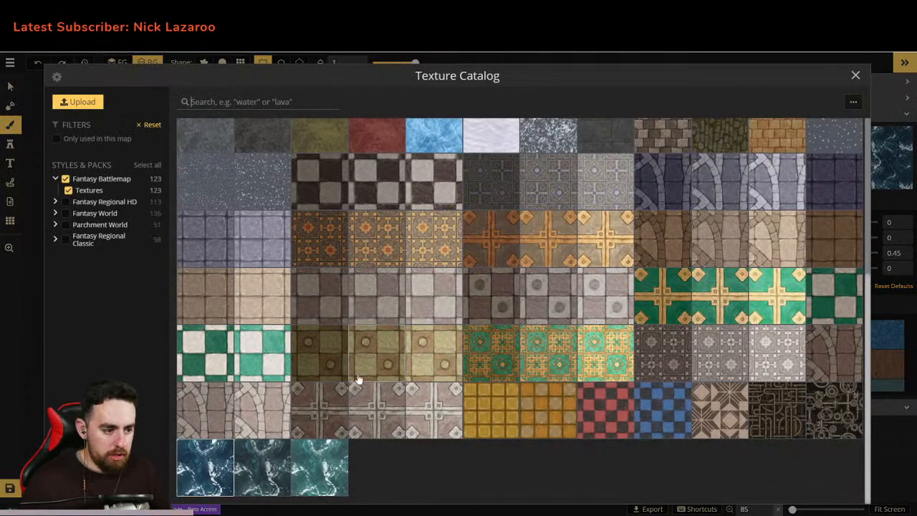
click(266, 464)
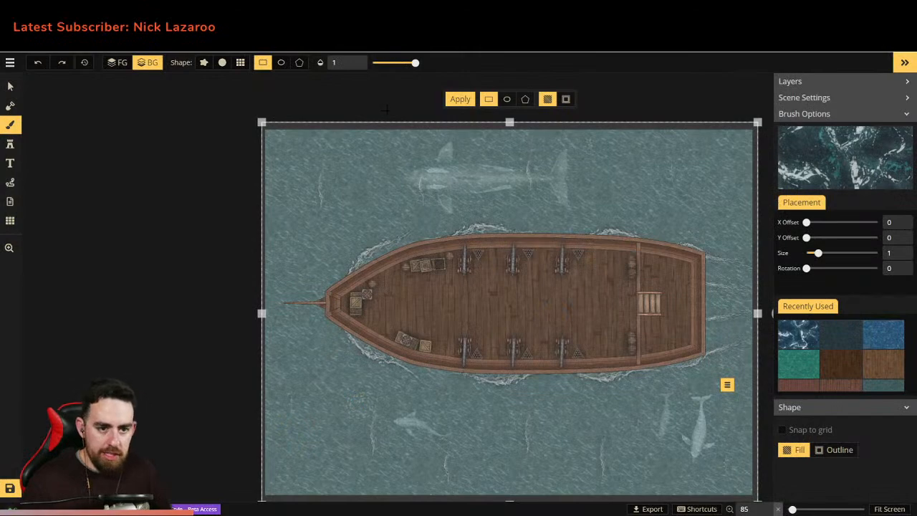
click(459, 99)
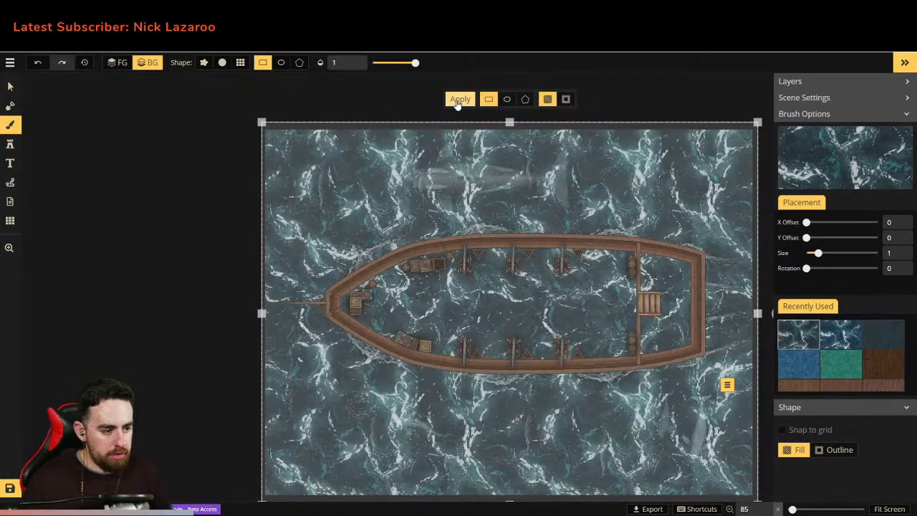
drag(819, 253, 806, 263)
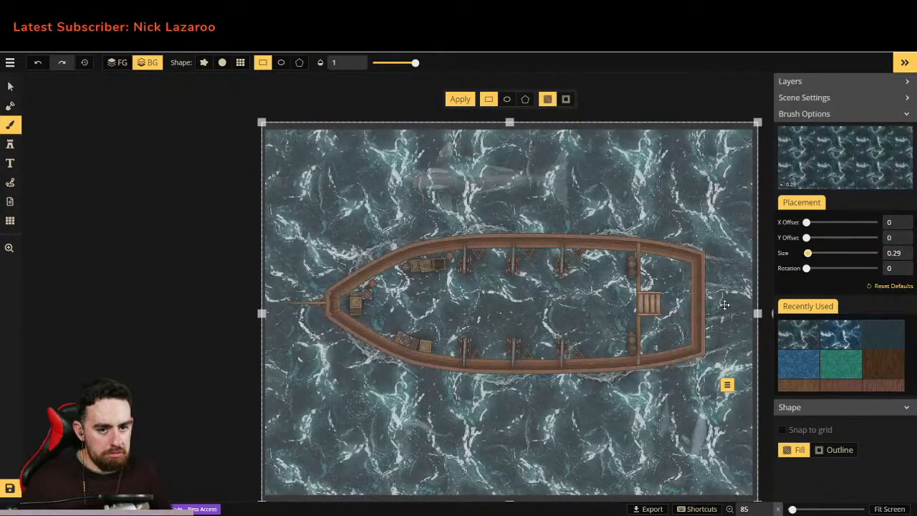
key(ctrl+z)
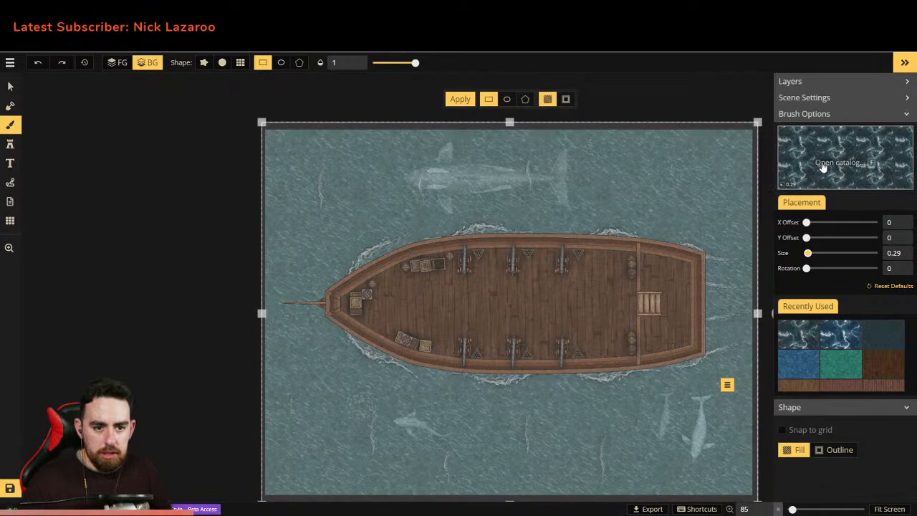
Step: Try the teal foamy wave texture at size 1 over the whole map and undo the fill
key(f)
click(298, 470)
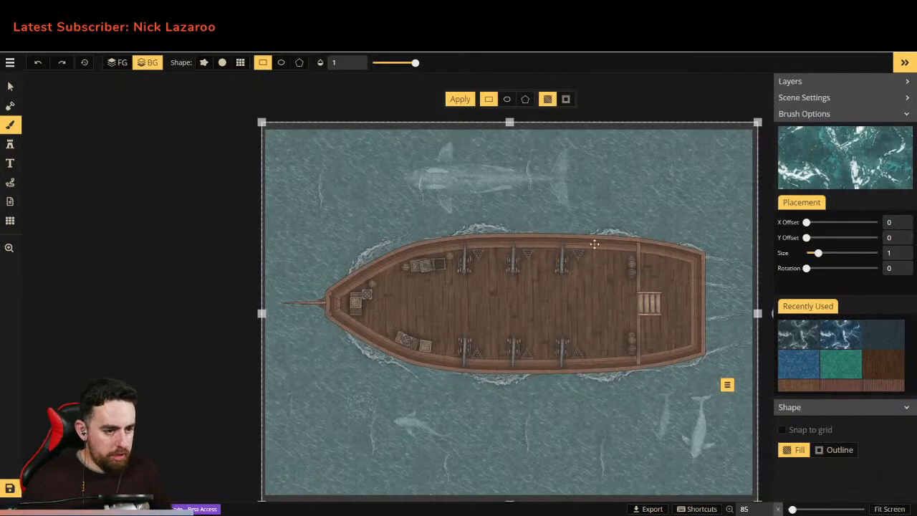
click(460, 100)
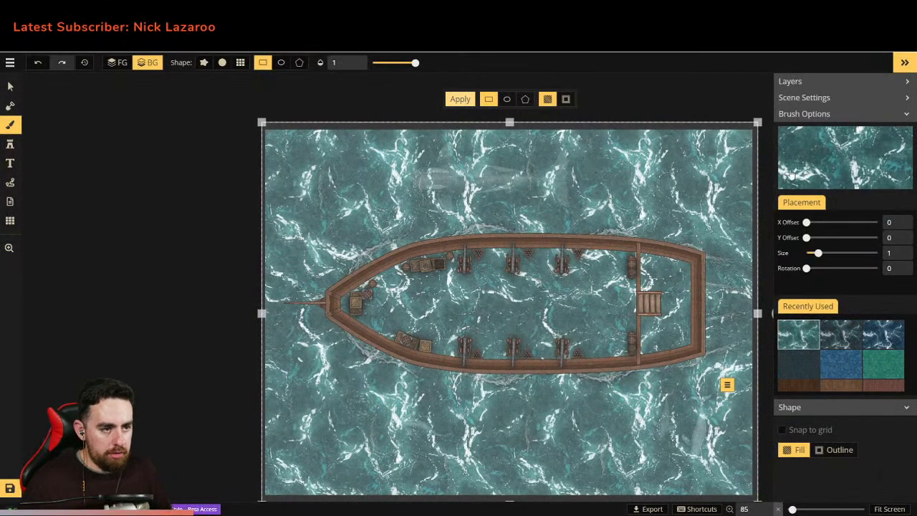
click(845, 158)
scroll(413, 300, up, 3)
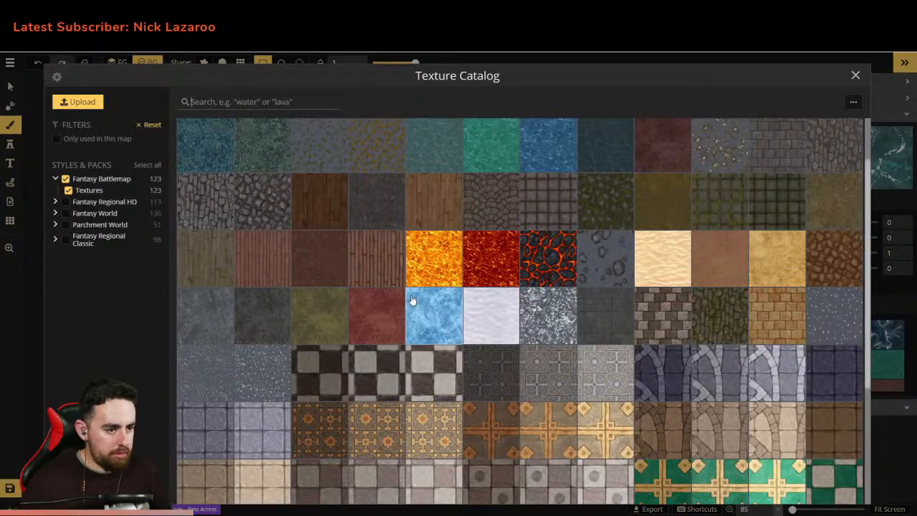
scroll(412, 300, down, 1)
click(856, 75)
key(ctrl+z)
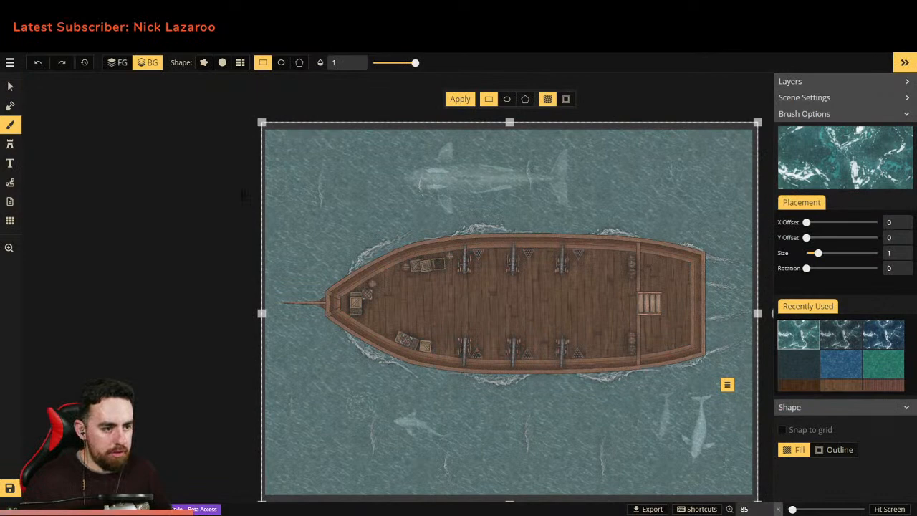
Step: Place the first trailing water plant stamp of the seven-piece set, at size 78 and 0.51 opacity, in the water below the bow
click(10, 86)
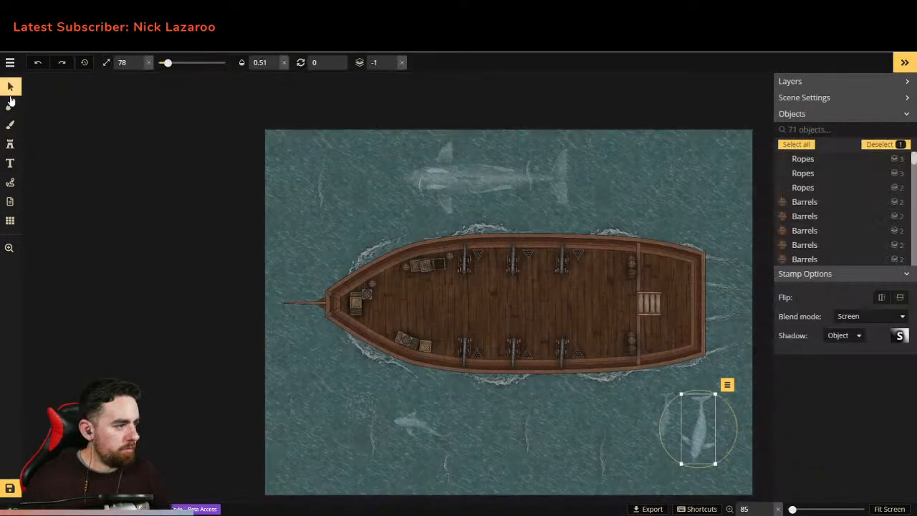
click(10, 145)
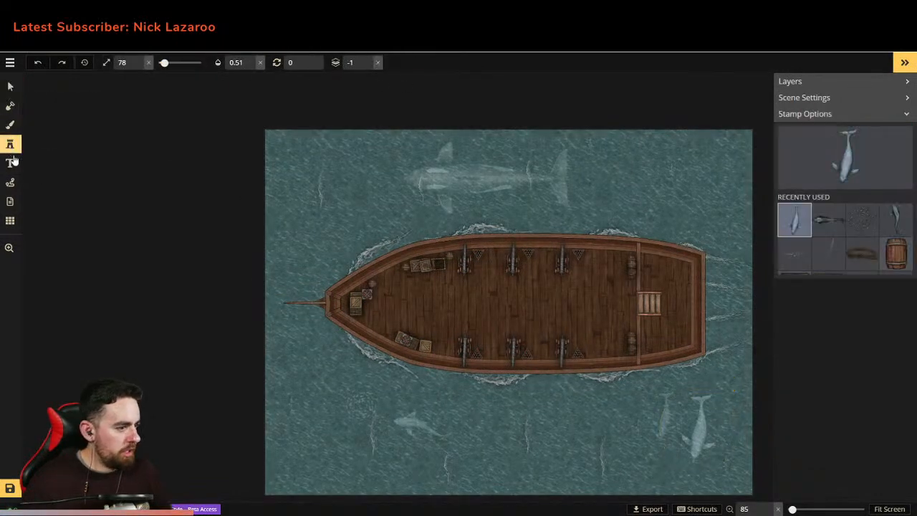
scroll(488, 466, up, 2)
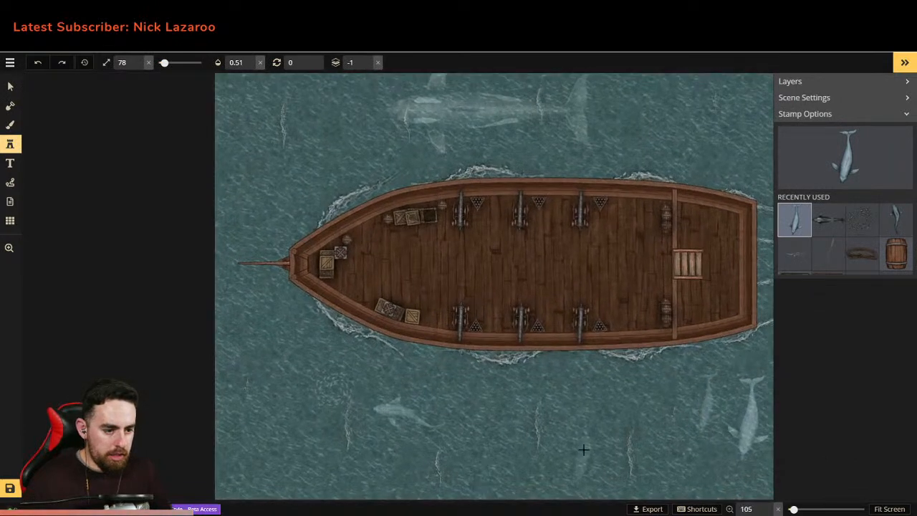
scroll(610, 393, down, 2)
scroll(610, 393, up, 1)
scroll(426, 244, down, 1)
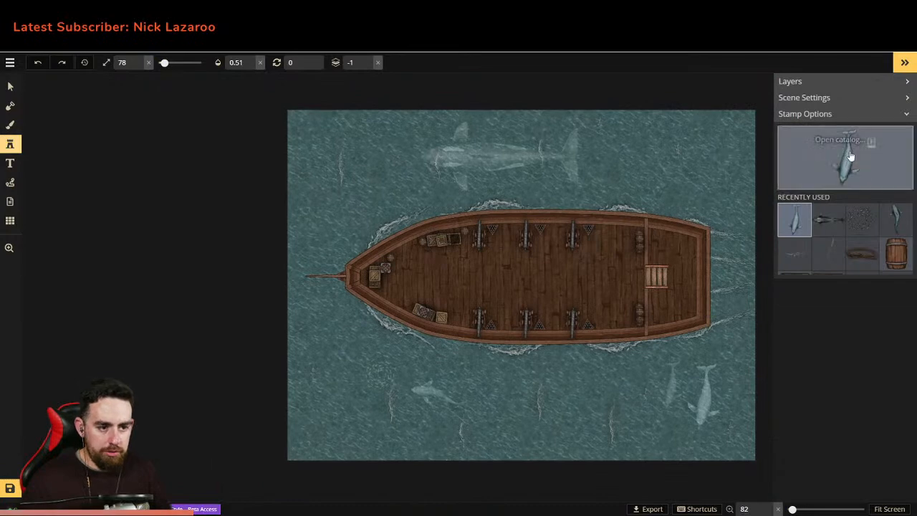
click(795, 217)
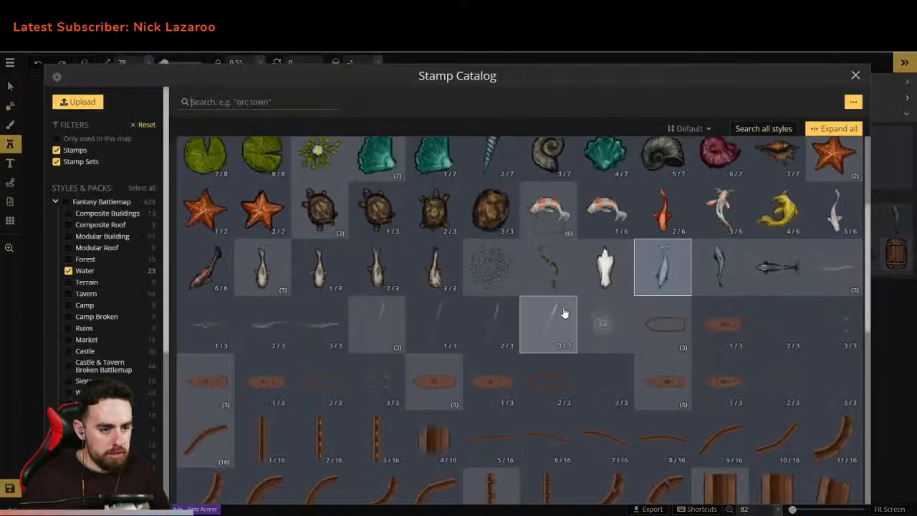
scroll(544, 301, up, 2)
scroll(506, 294, up, 2)
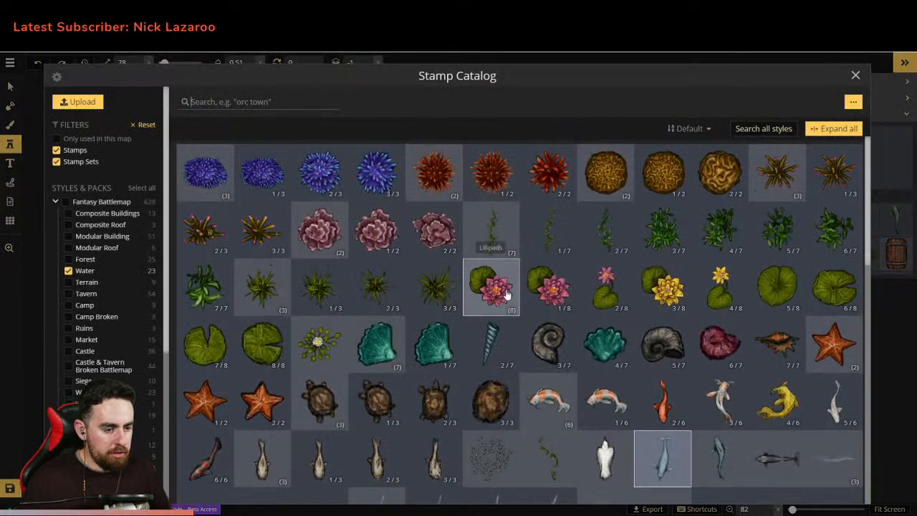
scroll(506, 294, down, 1)
scroll(506, 294, up, 1)
scroll(506, 294, down, 5)
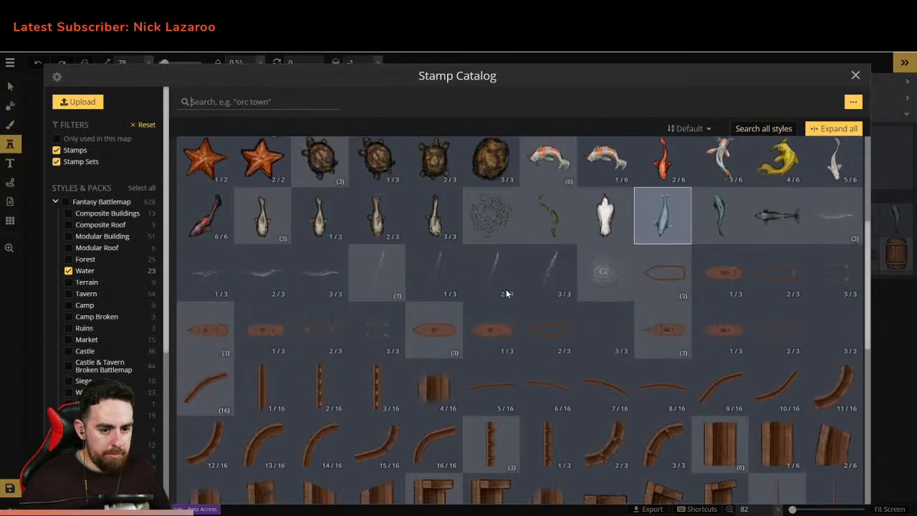
scroll(506, 294, up, 6)
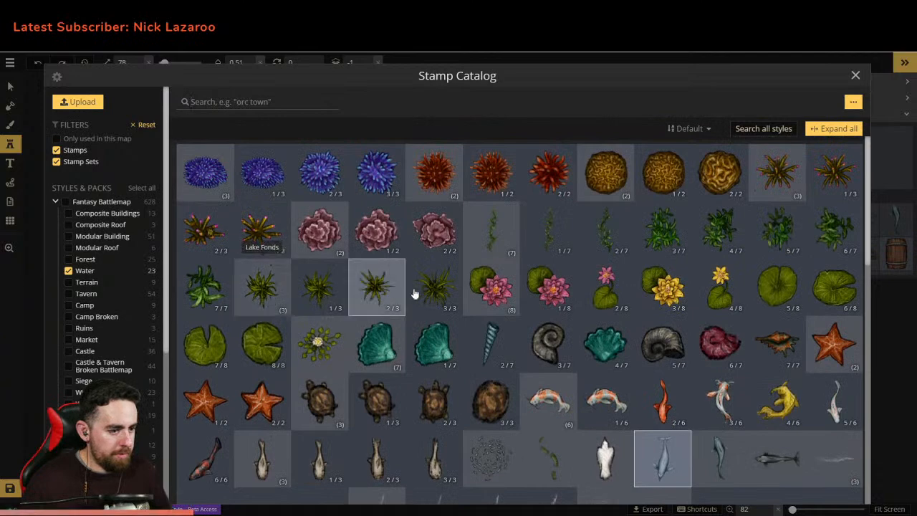
click(488, 226)
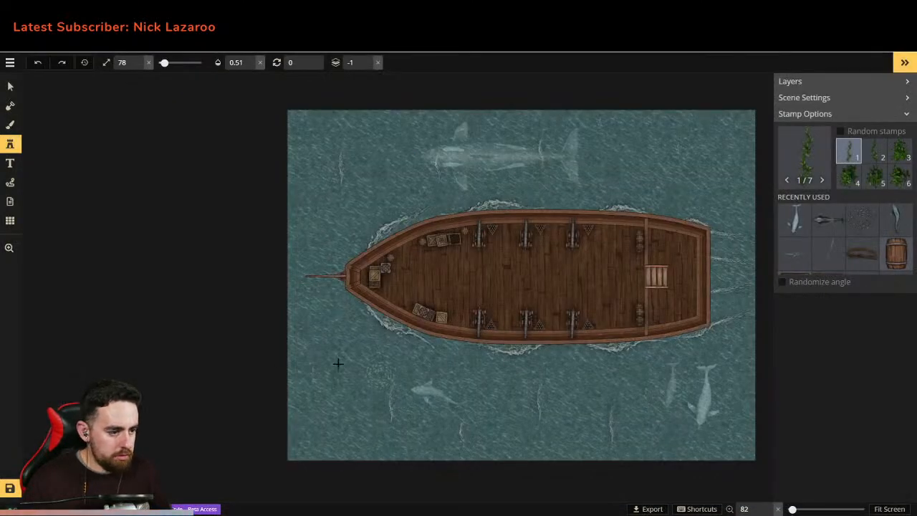
scroll(338, 363, up, 3)
click(339, 387)
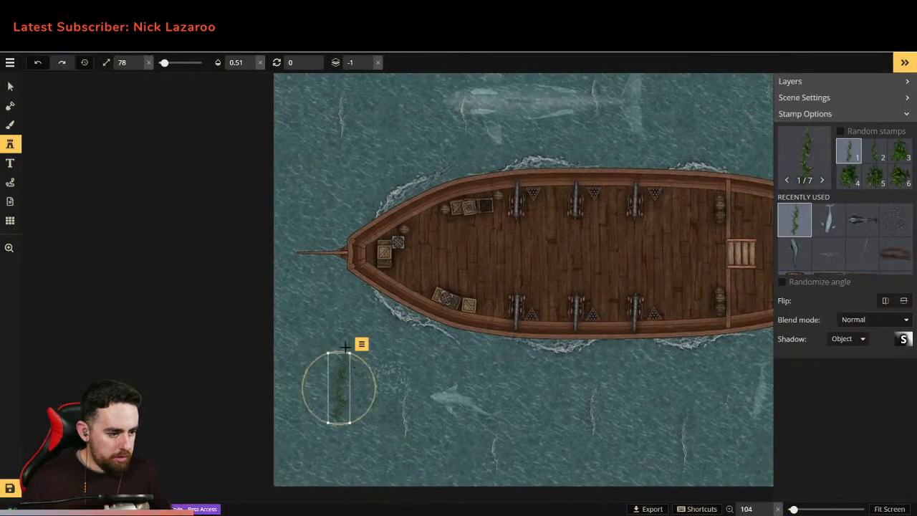
Step: Shrink the trailing water plant stamp to size 26, turn on random stamps, and place another plant beside it below the bow
drag(351, 349, 335, 392)
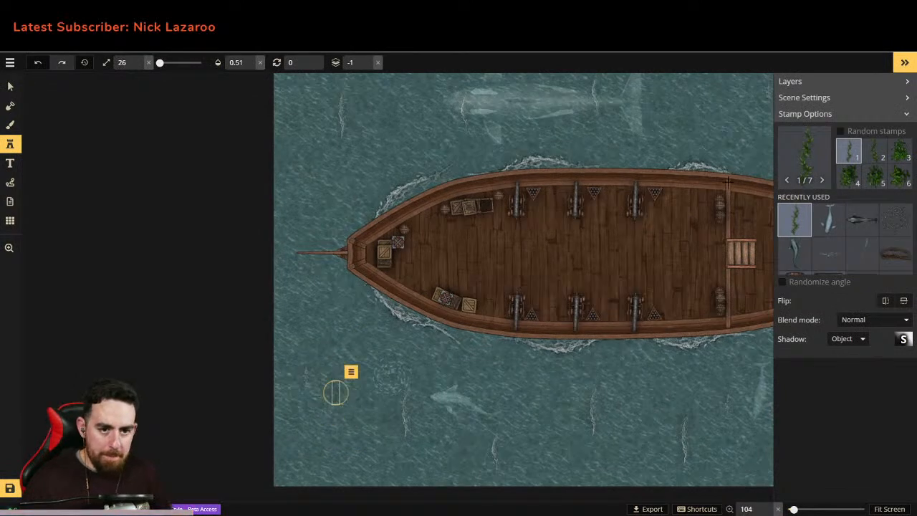
click(841, 132)
scroll(339, 405, up, 5)
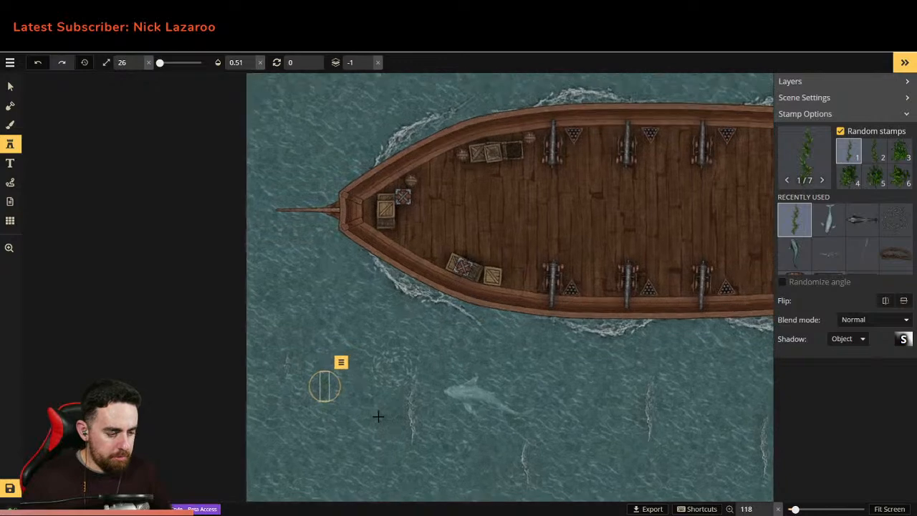
scroll(344, 402, up, 5)
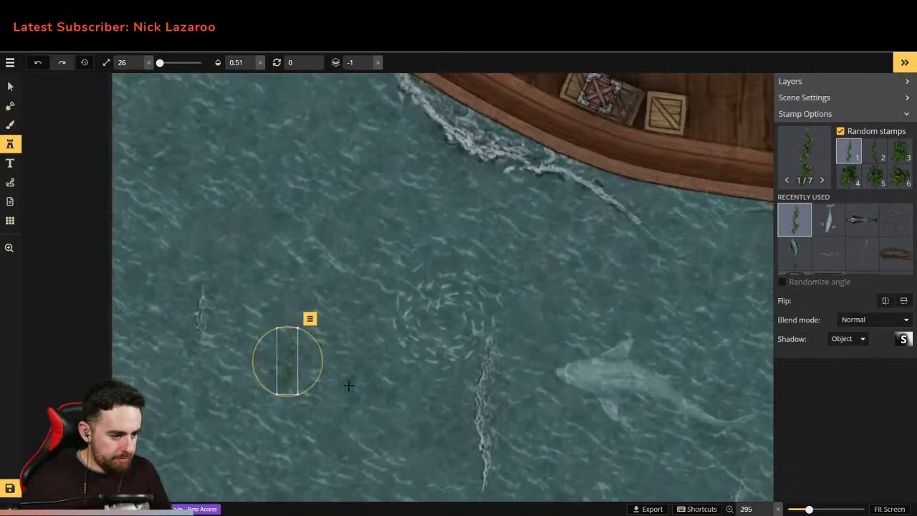
click(352, 388)
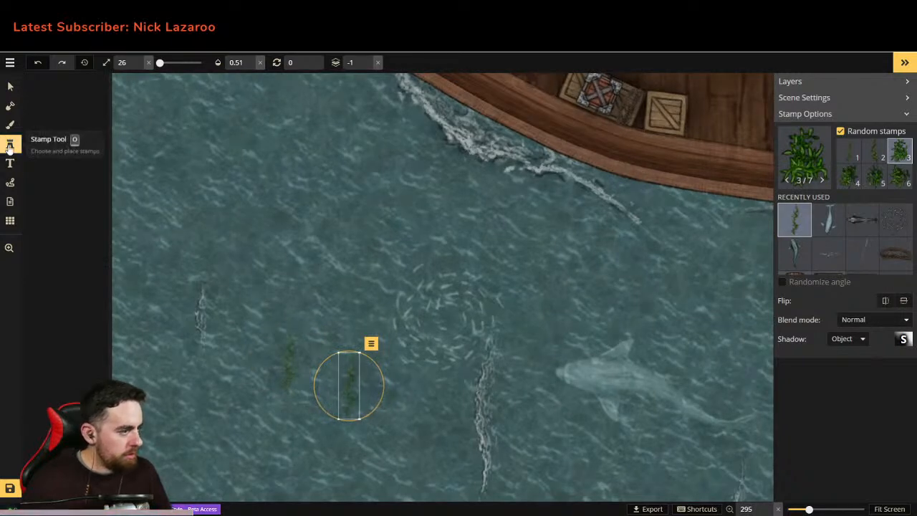
Step: Scatter random seaweed stamps of size 26 around the two trailing plants to form an irregular patch near the school of fish
click(385, 418)
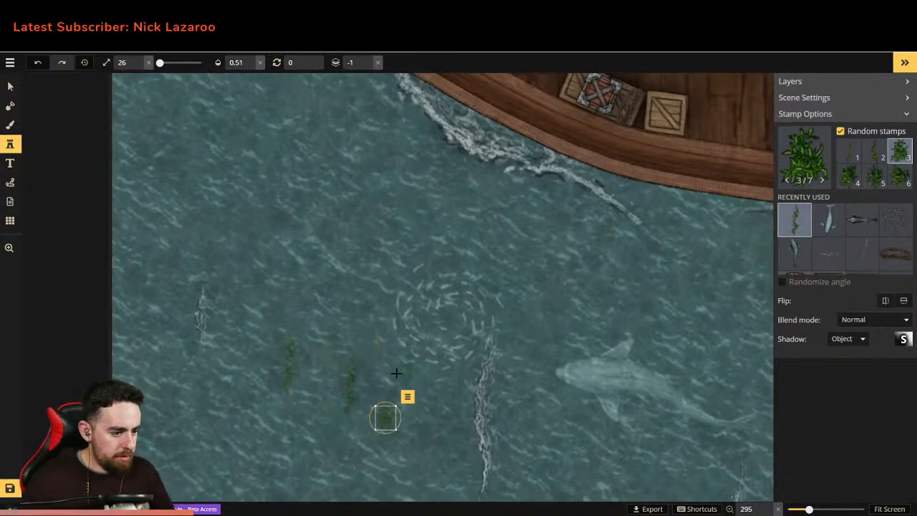
click(364, 406)
click(341, 399)
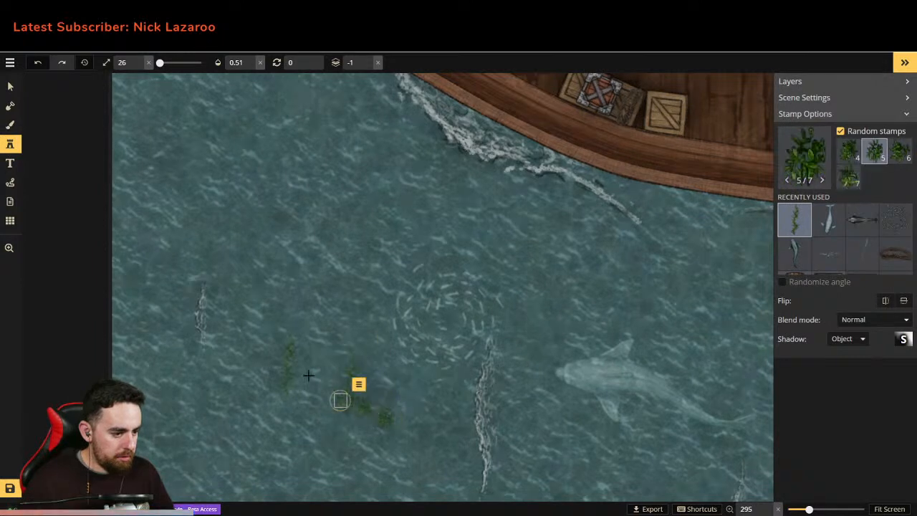
click(304, 382)
click(324, 390)
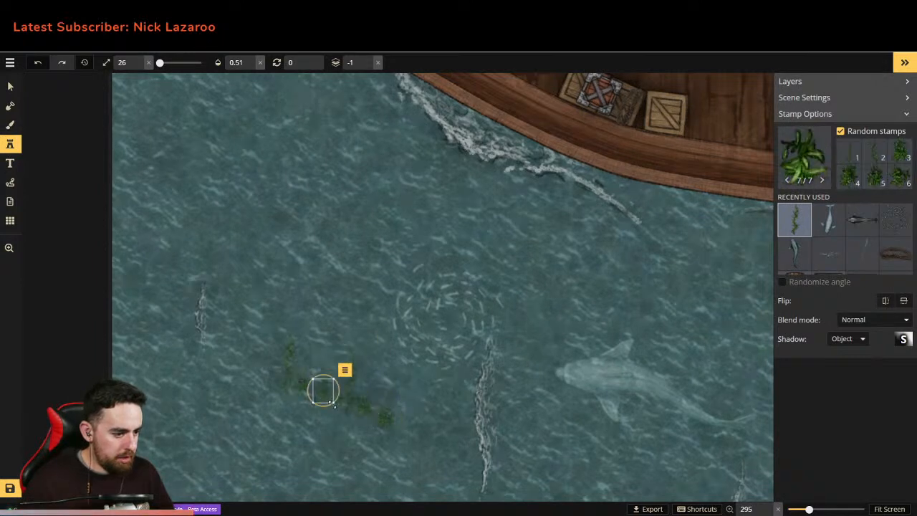
click(379, 404)
click(370, 416)
click(342, 409)
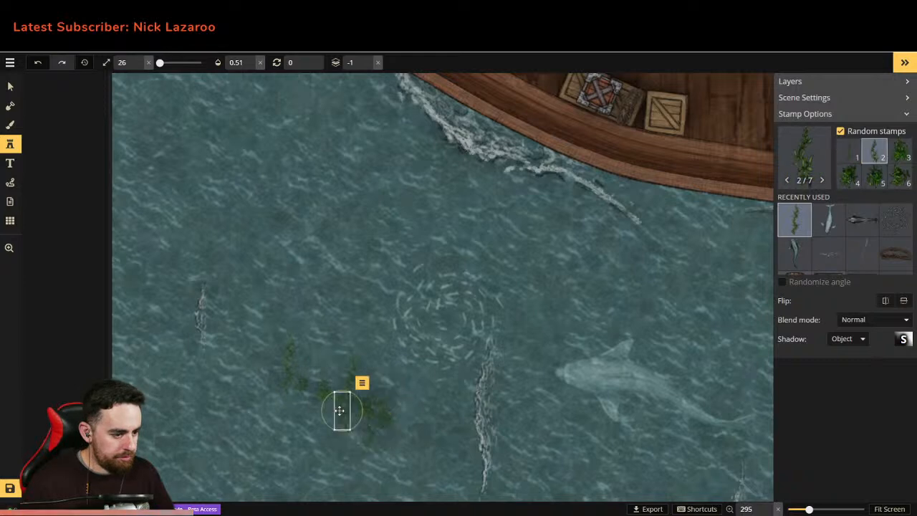
click(303, 397)
click(338, 394)
click(289, 380)
click(311, 419)
click(349, 426)
Step: Select all the seaweed stamps in the patch below the bow and set their blend mode to Screen
click(10, 86)
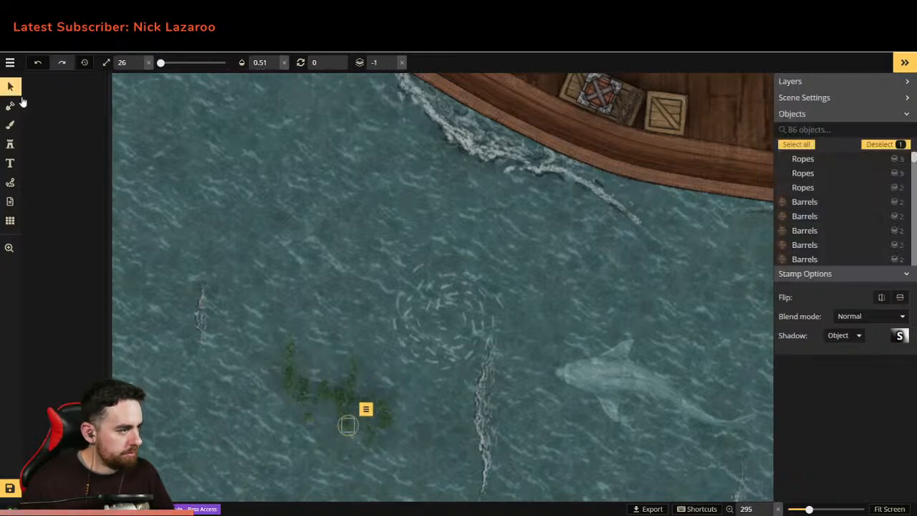
drag(245, 321, 386, 457)
click(853, 322)
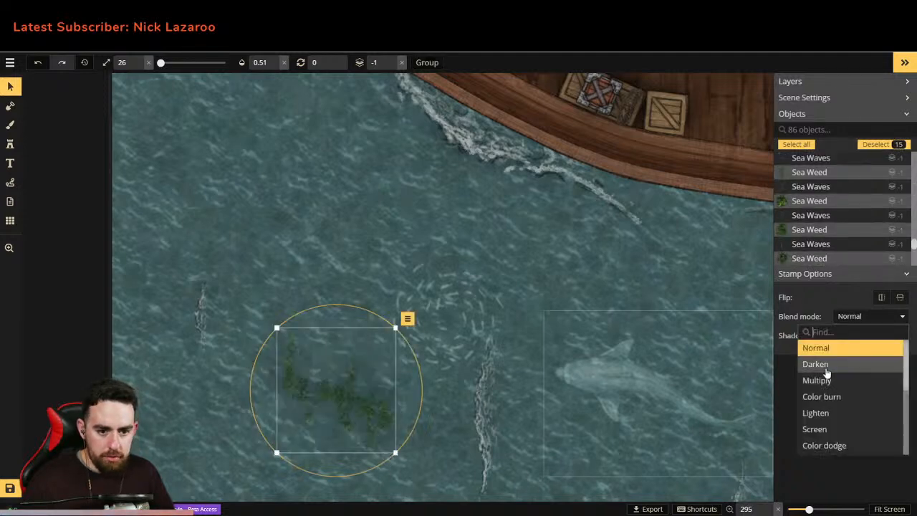
click(815, 428)
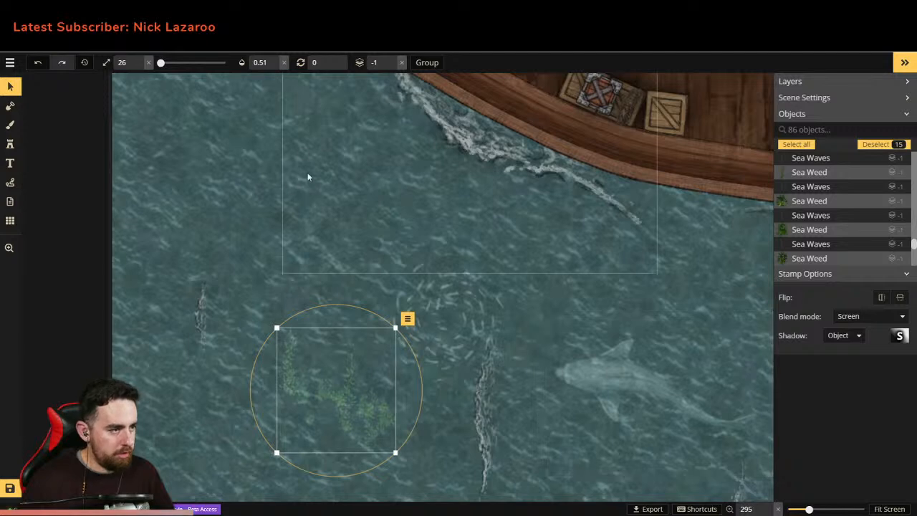
Step: Examine the seaweed patch up close and against the whole ship map
click(10, 257)
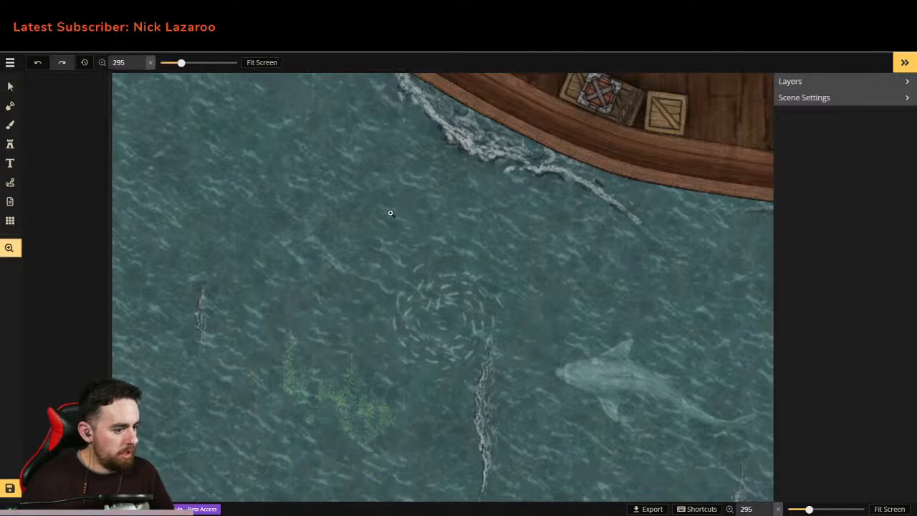
scroll(378, 232, down, 5)
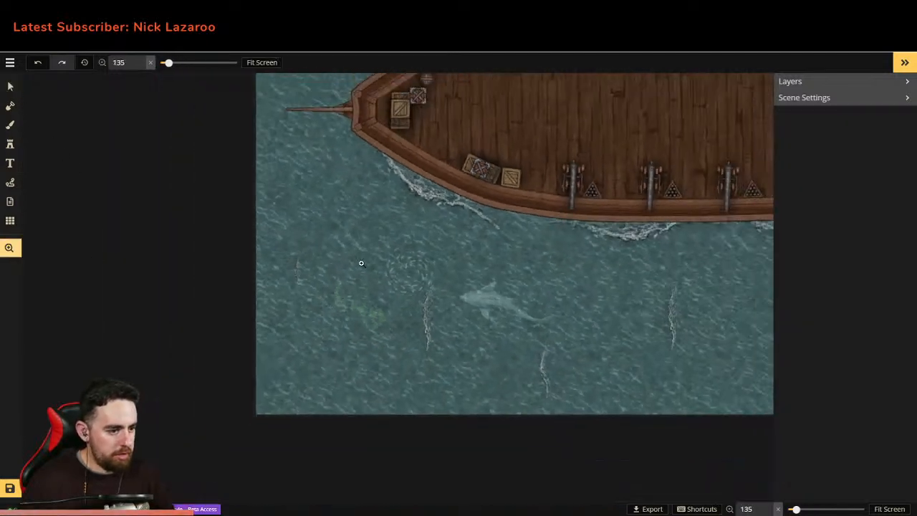
scroll(365, 238, down, 3)
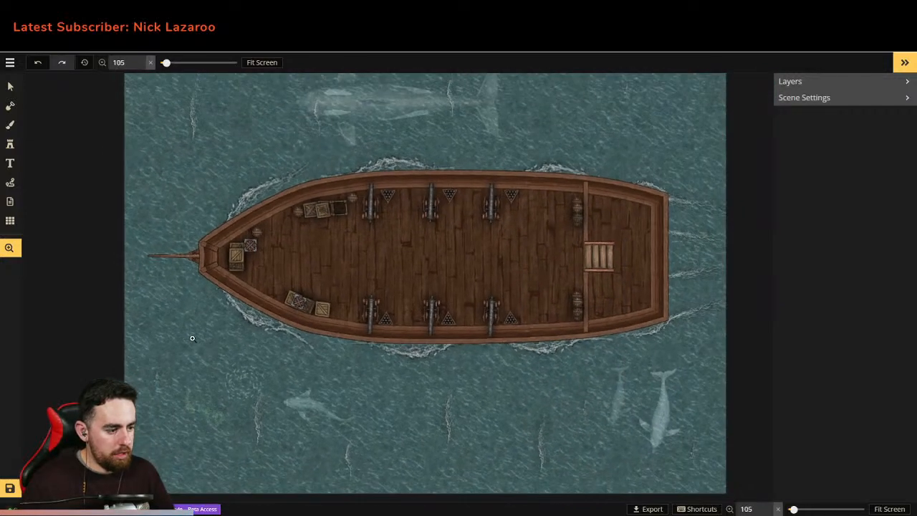
scroll(193, 335, down, 1)
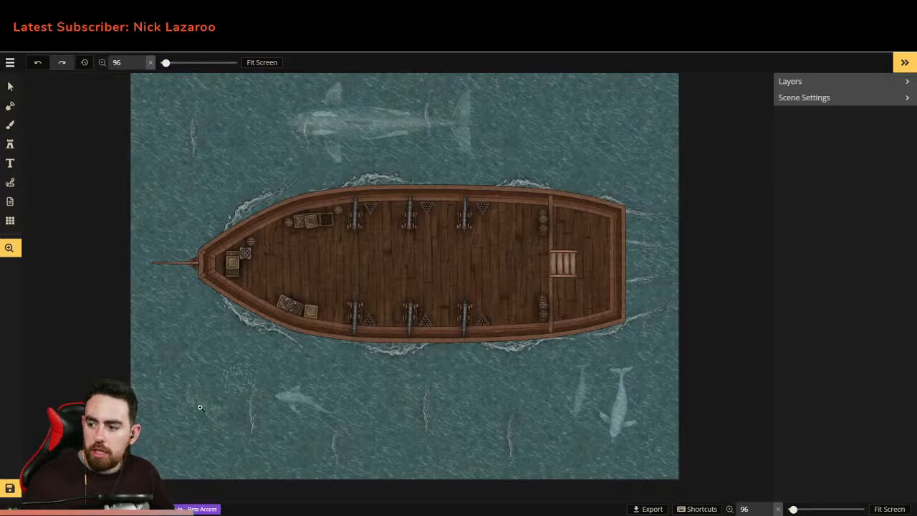
scroll(215, 359, up, 4)
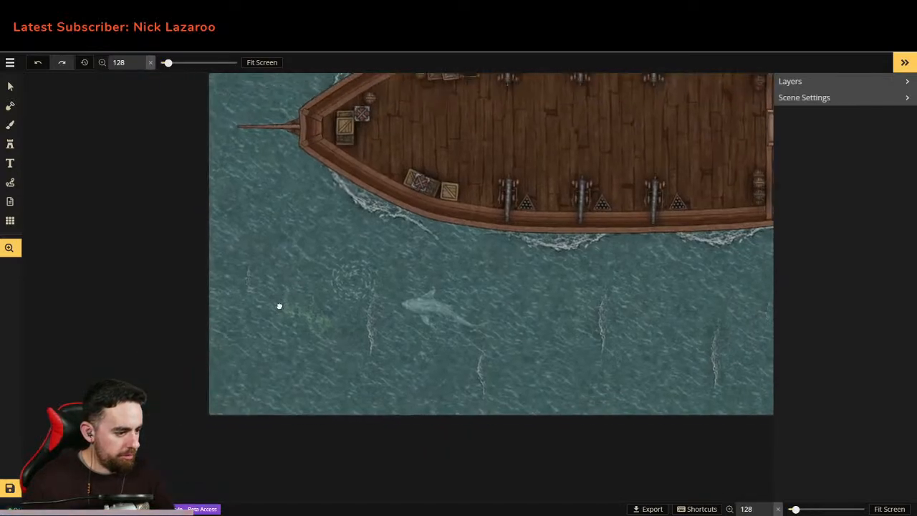
scroll(284, 311, up, 6)
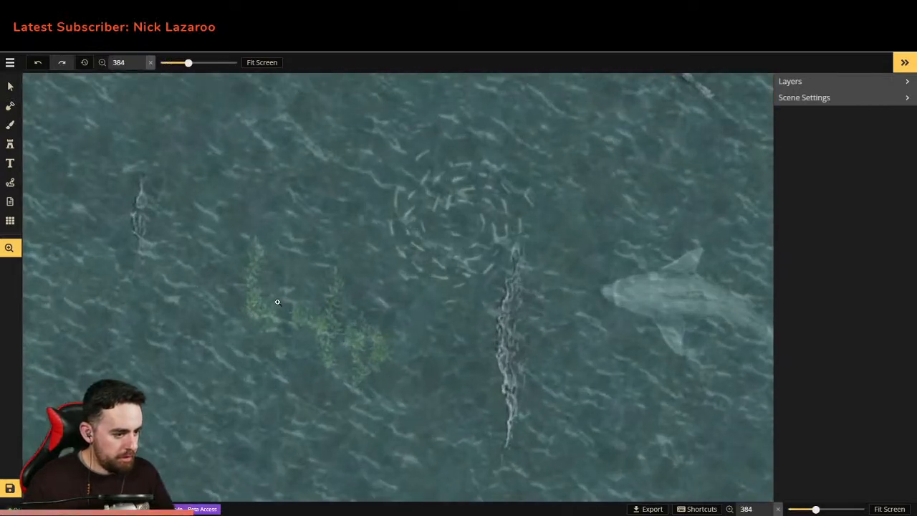
scroll(279, 301, down, 5)
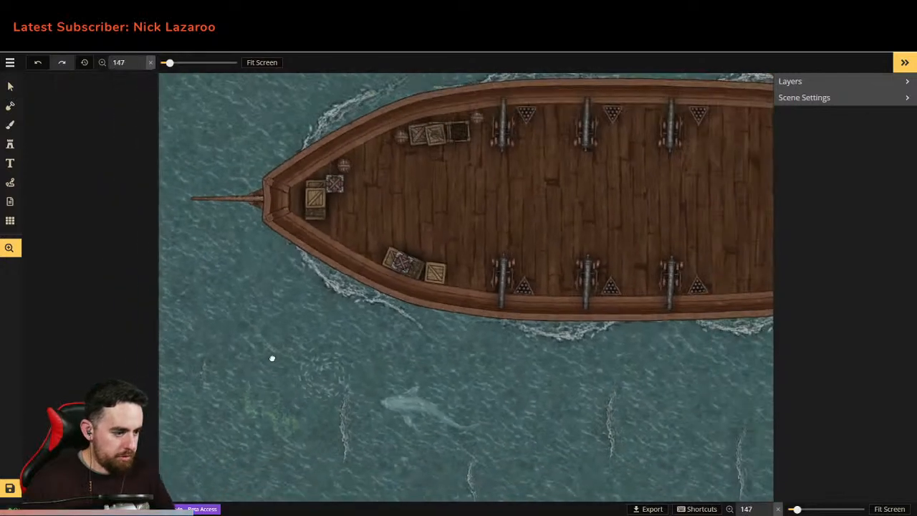
scroll(221, 332, down, 4)
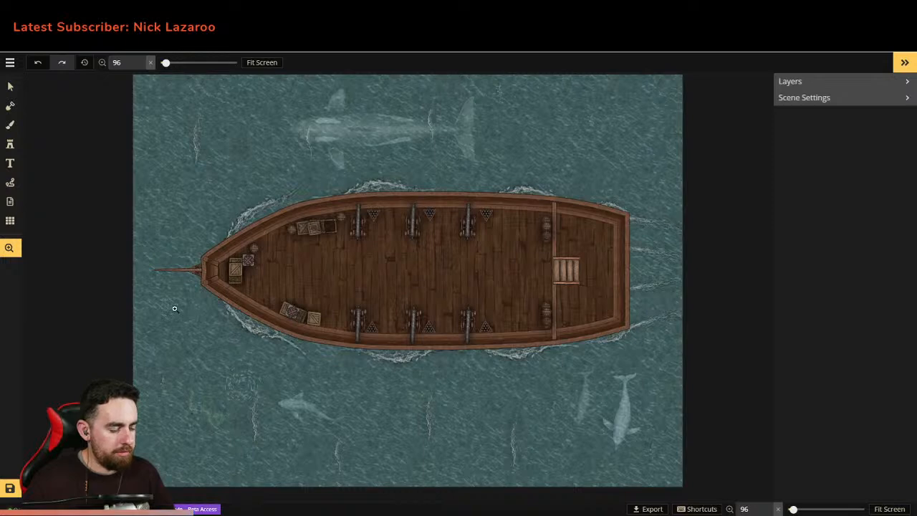
Step: Choose the blue sea coral set, turn on random stamps, and place a small cluster at size 26 in the water below the bowsprit
click(10, 144)
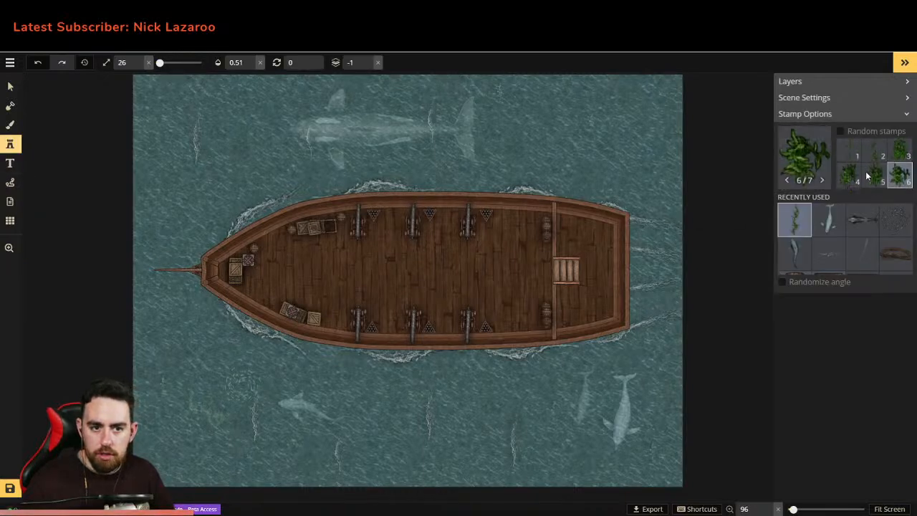
click(804, 153)
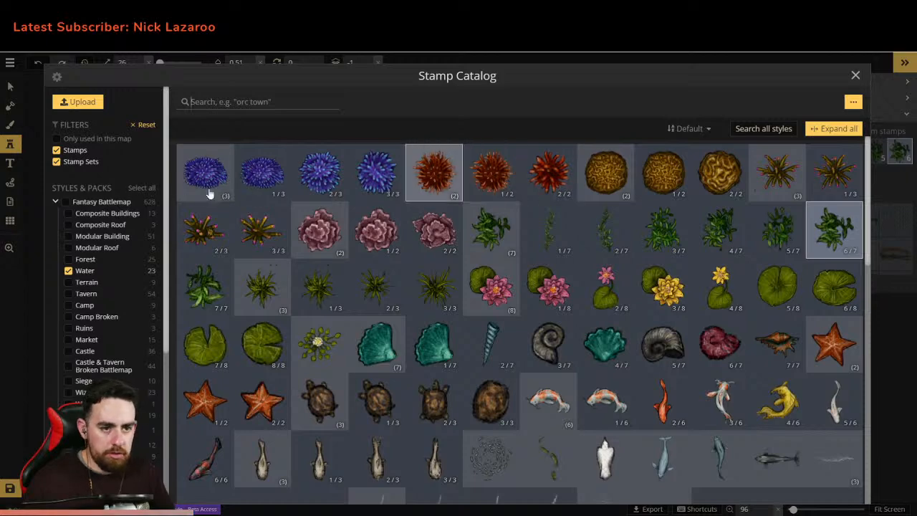
click(287, 176)
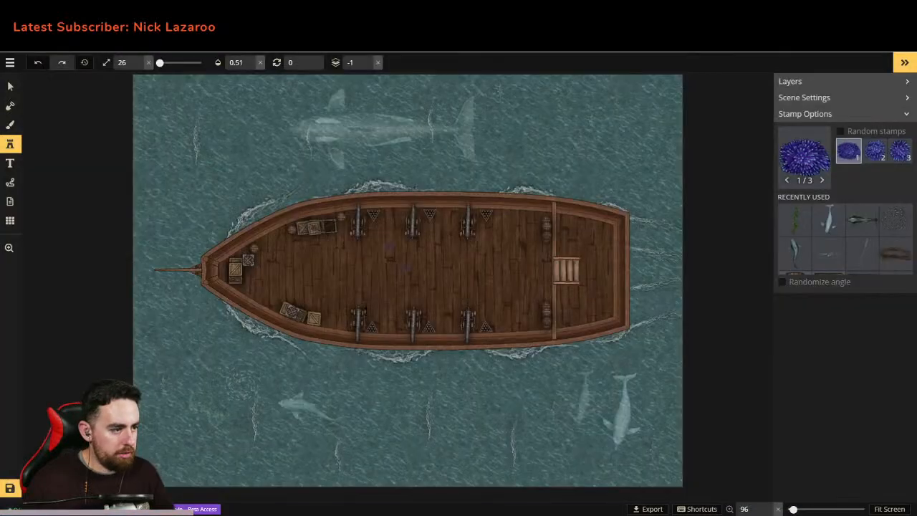
scroll(371, 390, up, 4)
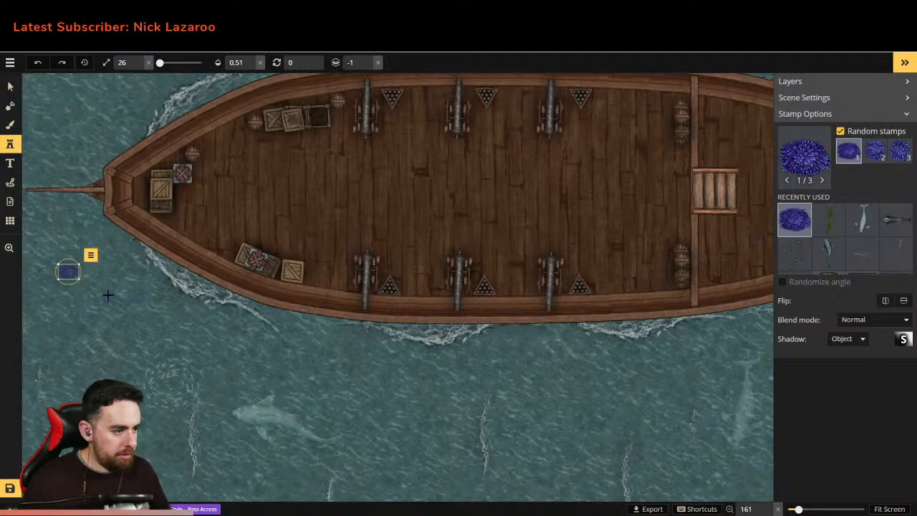
click(68, 272)
click(79, 265)
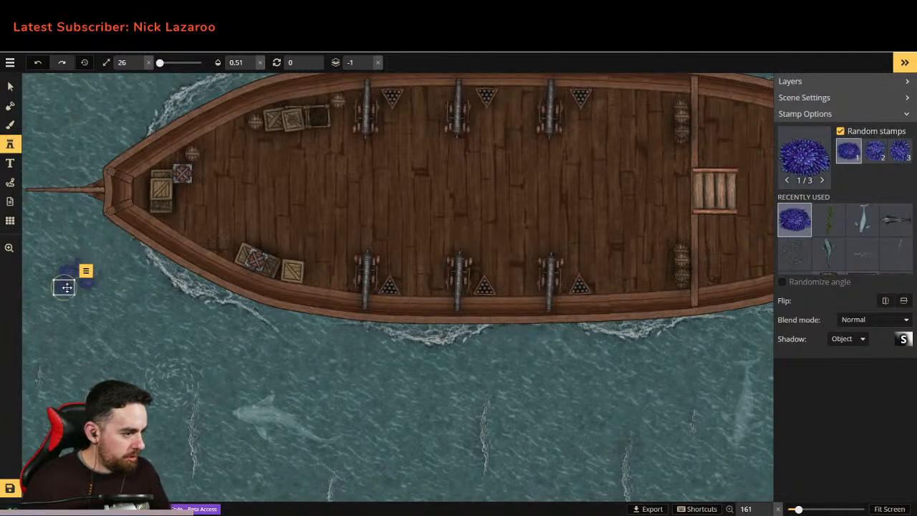
click(87, 295)
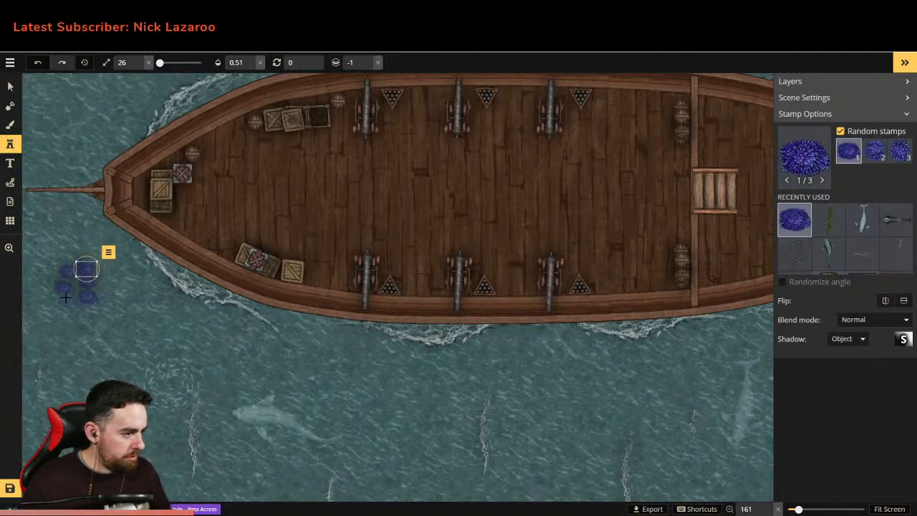
Step: Add orange-red coral stamps from the two-piece set, with random stamps on, over and around the blue coral cluster
click(810, 155)
click(430, 171)
click(86, 295)
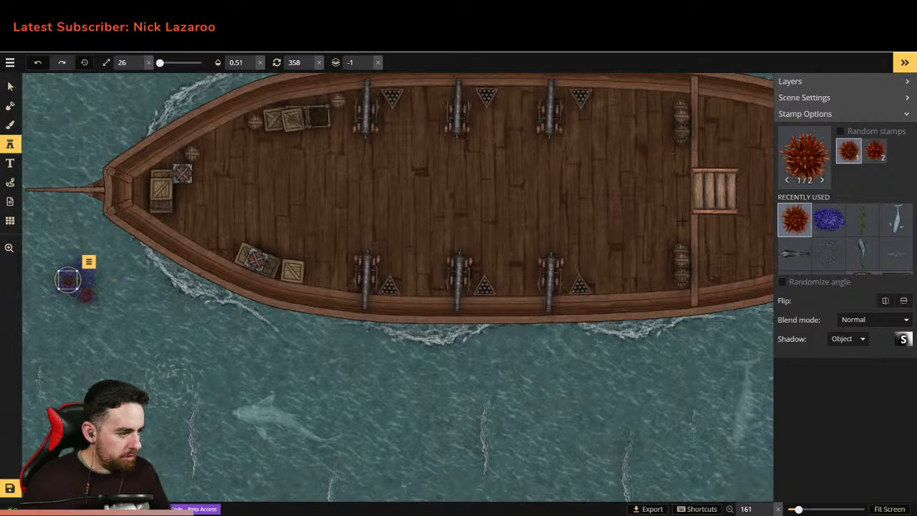
click(841, 132)
click(93, 284)
click(76, 259)
click(94, 270)
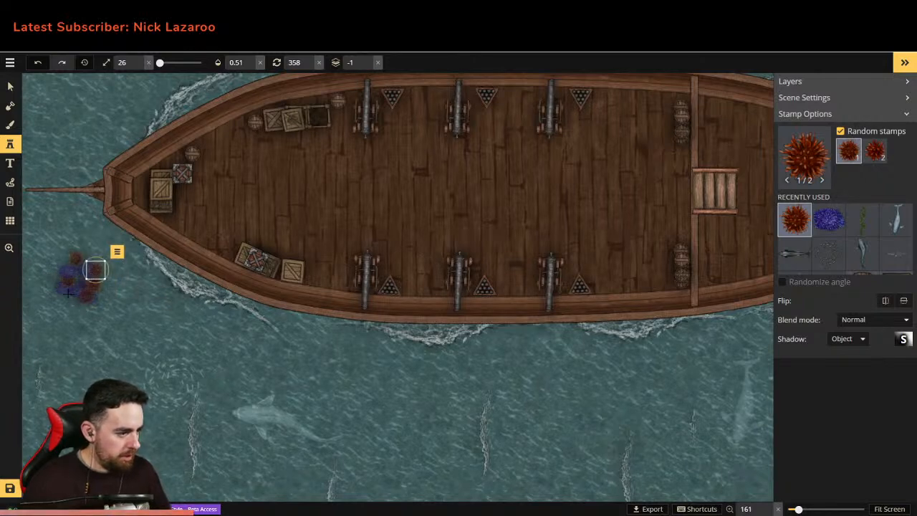
click(87, 247)
Step: Lock the large sea wave stamp at the bow that overlaps the coral cluster
click(10, 86)
drag(41, 239, 63, 302)
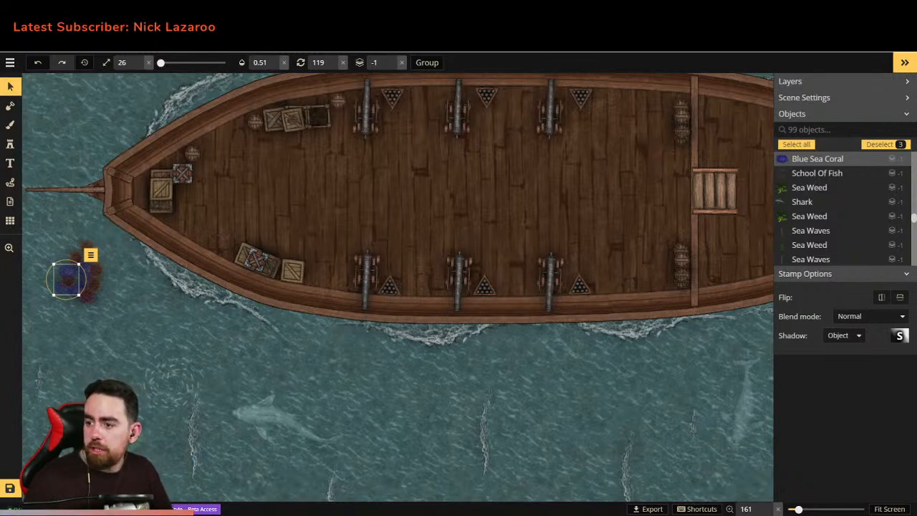
drag(46, 238, 90, 321)
click(90, 326)
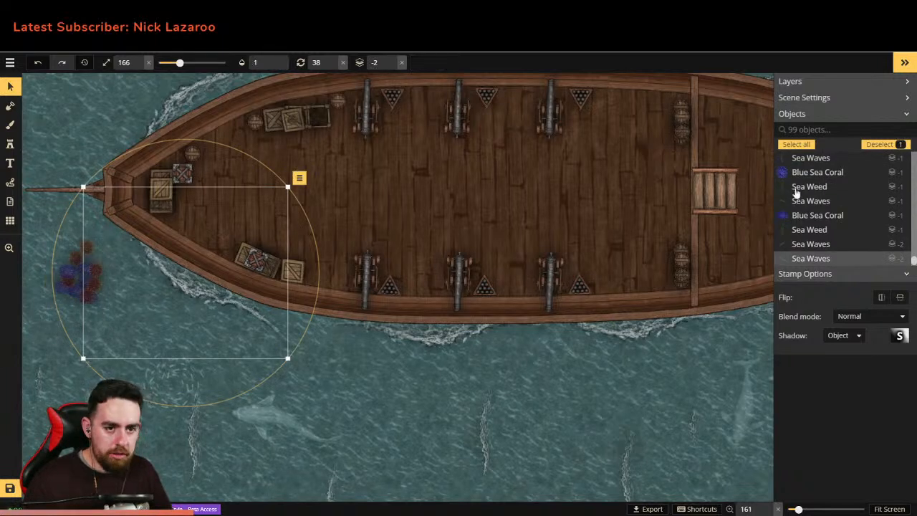
right_click(154, 245)
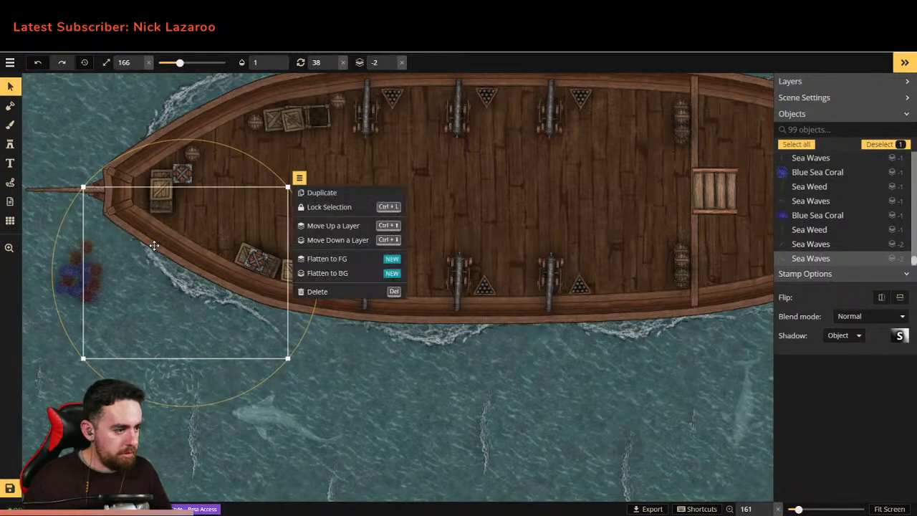
click(328, 207)
Step: Select the whole blue and orange-red coral cluster, set its blend mode to Screen, and deselect it
drag(48, 248, 98, 311)
click(864, 316)
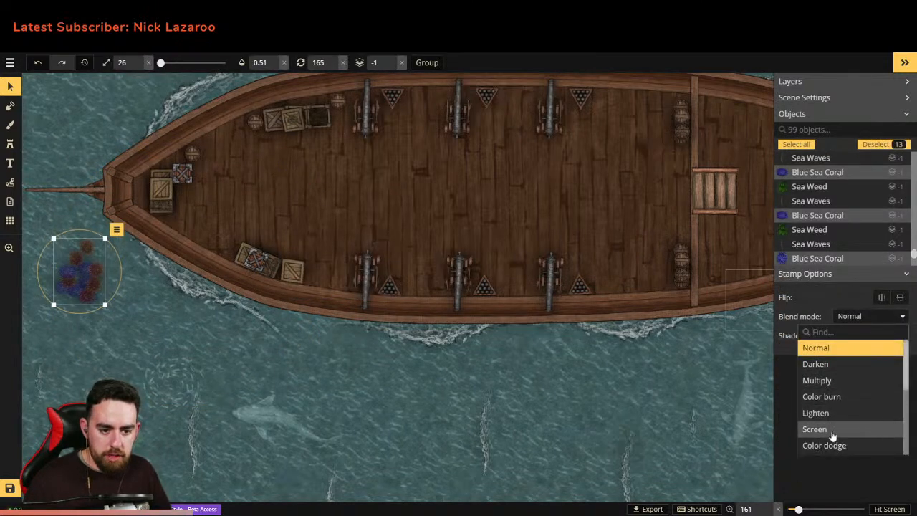
click(817, 430)
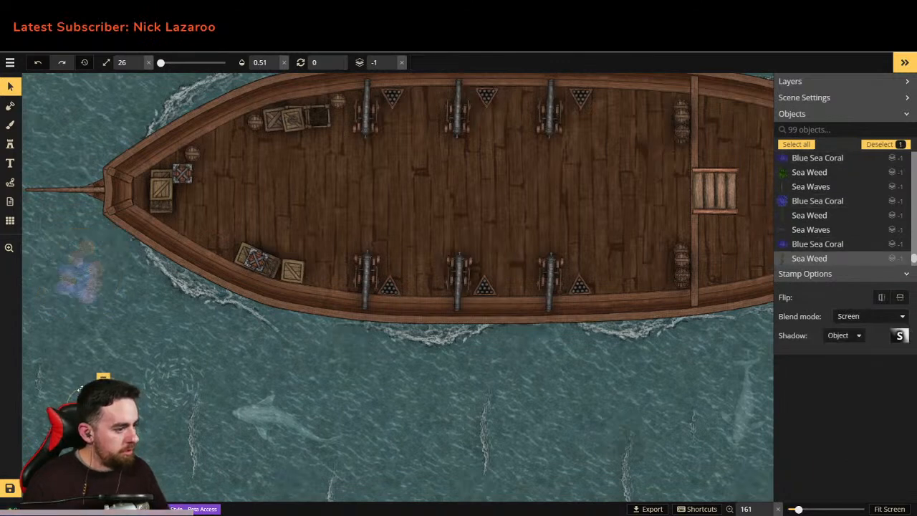
click(53, 337)
scroll(208, 303, down, 3)
scroll(226, 310, down, 1)
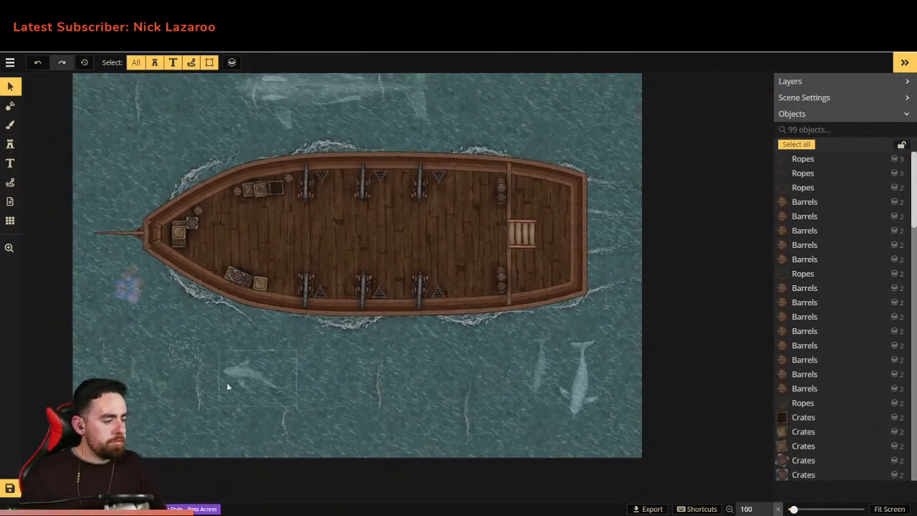
click(132, 270)
click(94, 291)
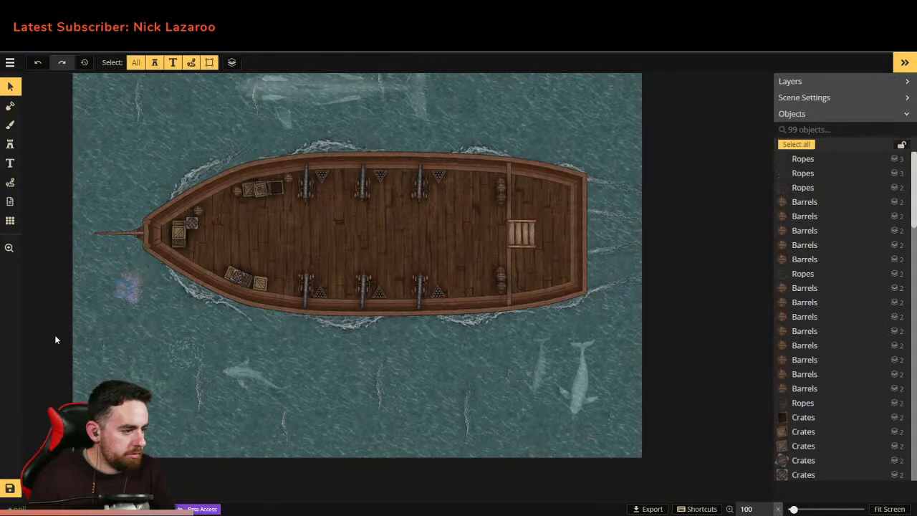
scroll(116, 298, up, 5)
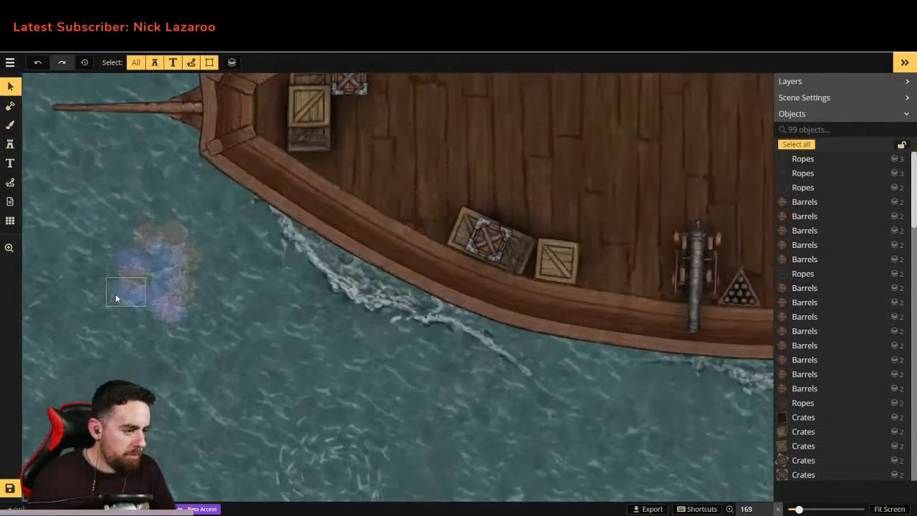
Step: Browse the water stamps in the stamp catalog and choose the green sea serpent stamp
scroll(115, 299, down, 5)
scroll(115, 295, down, 5)
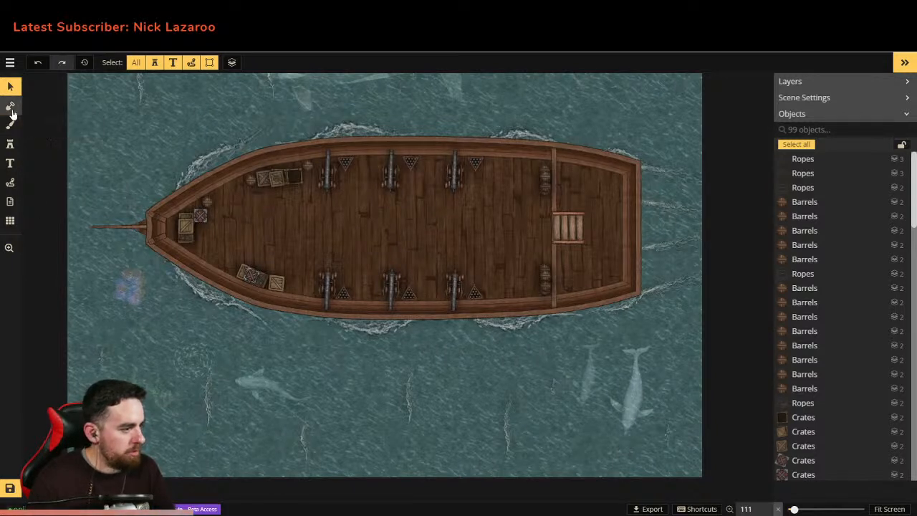
click(10, 144)
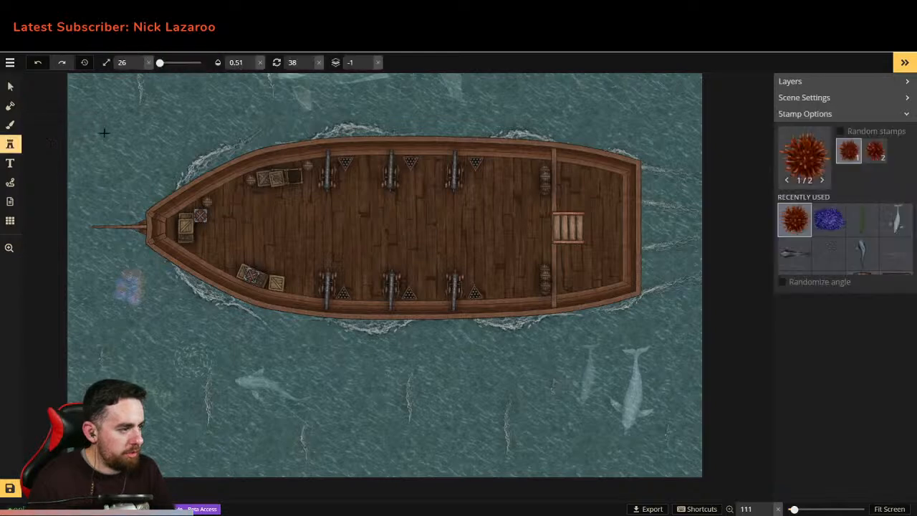
click(786, 172)
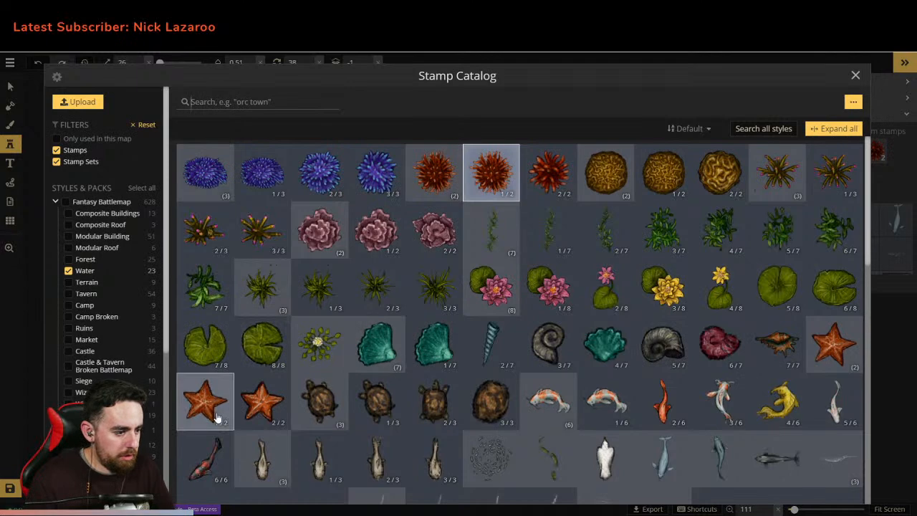
scroll(387, 352, down, 4)
scroll(387, 352, up, 2)
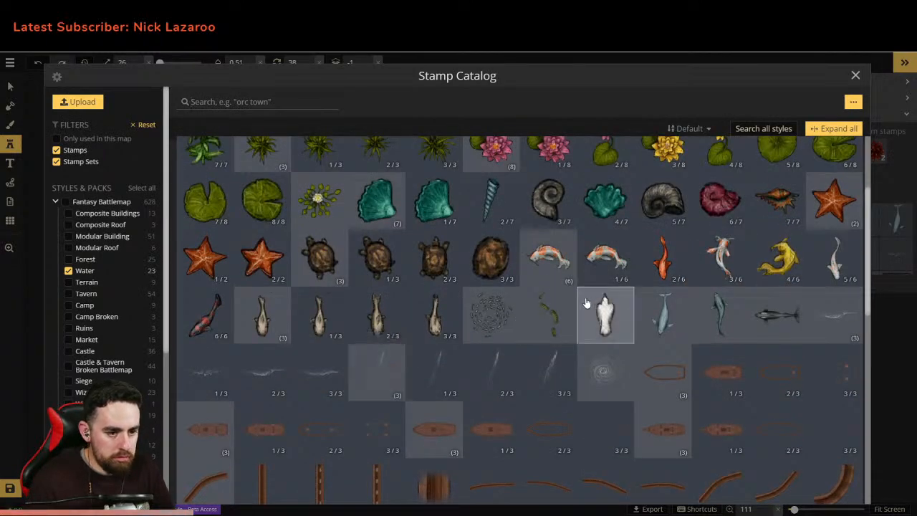
click(611, 324)
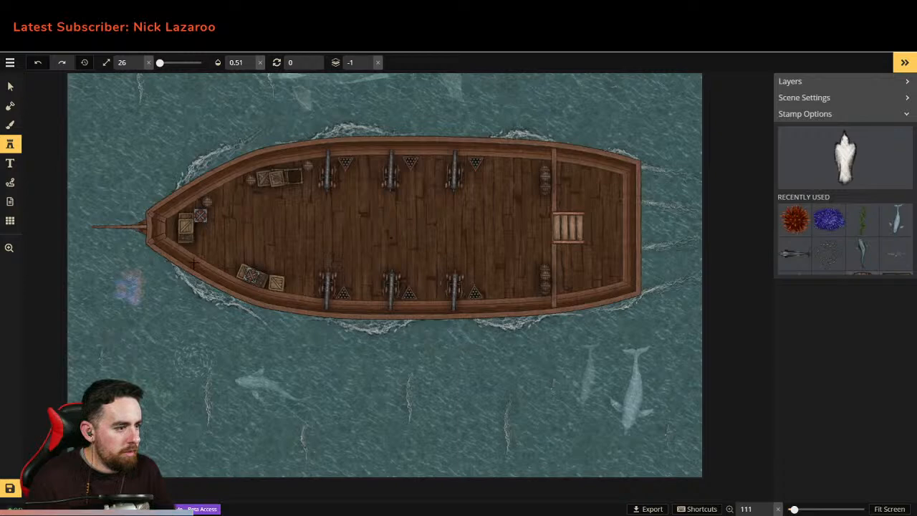
click(844, 154)
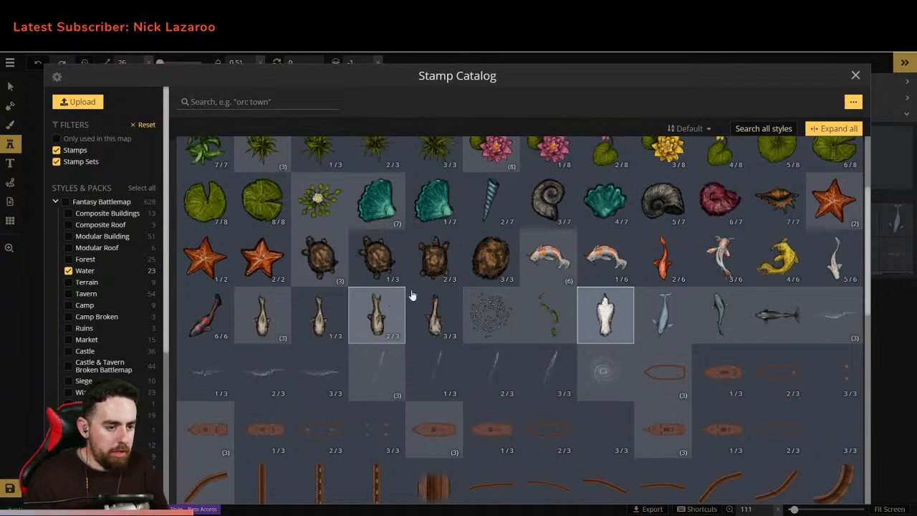
click(556, 326)
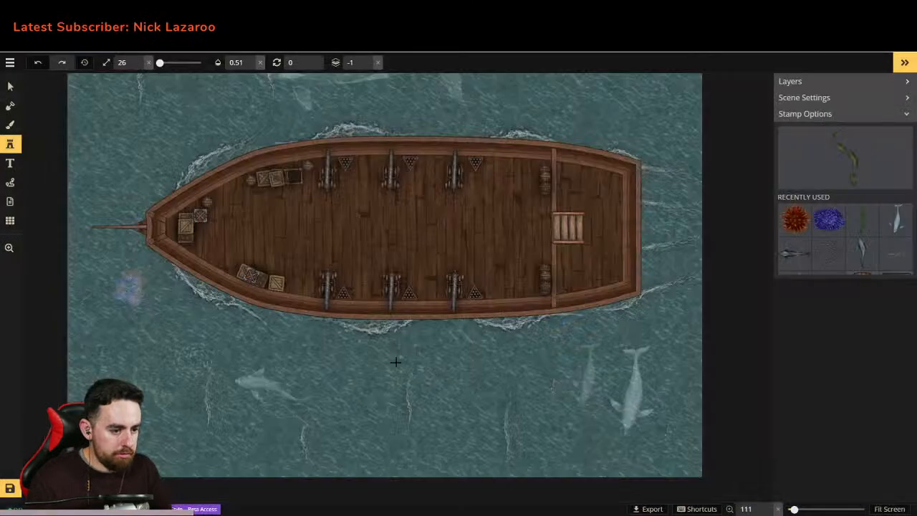
Step: Place the sea serpent at opacity 1 in the water below the ship, enlarge it to size 403, and rotate it to 120
scroll(327, 355, up, 4)
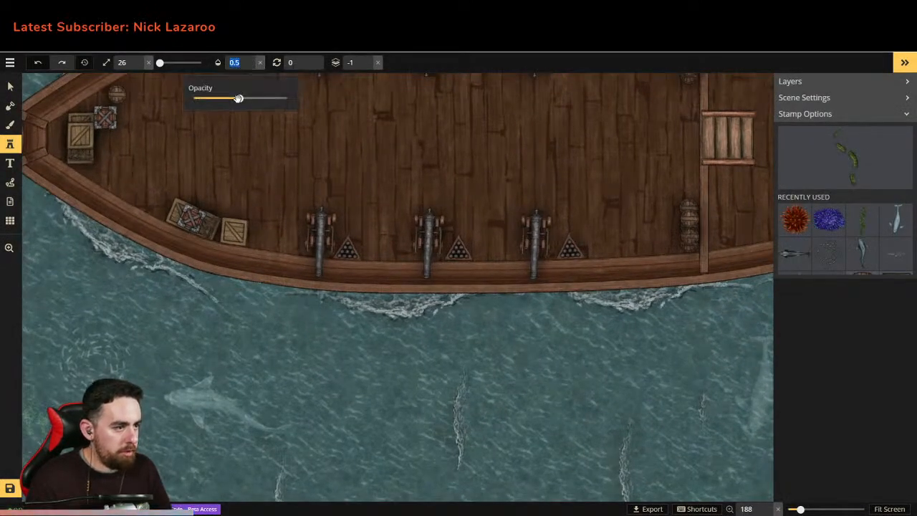
click(360, 360)
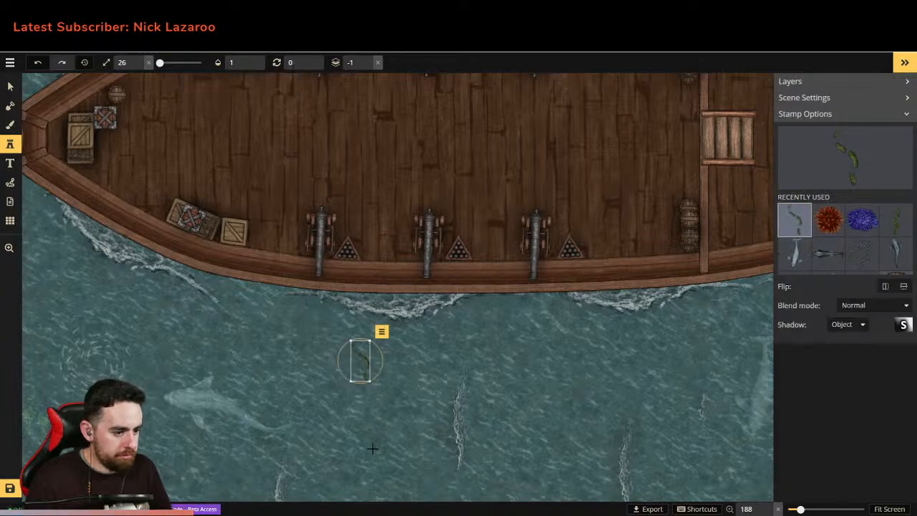
drag(368, 356, 483, 512)
scroll(564, 410, down, 3)
drag(484, 434, 404, 405)
drag(440, 337, 402, 375)
drag(445, 408, 718, 495)
drag(596, 454, 536, 350)
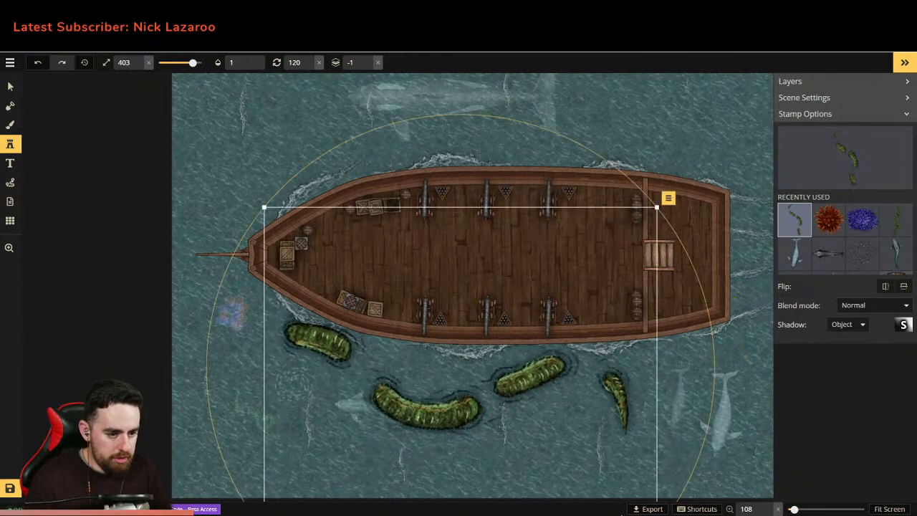
drag(535, 432, 544, 447)
mouse_move(519, 366)
mouse_down()
mouse_move(522, 380)
mouse_move(462, 340)
mouse_move(534, 380)
mouse_move(528, 371)
mouse_up()
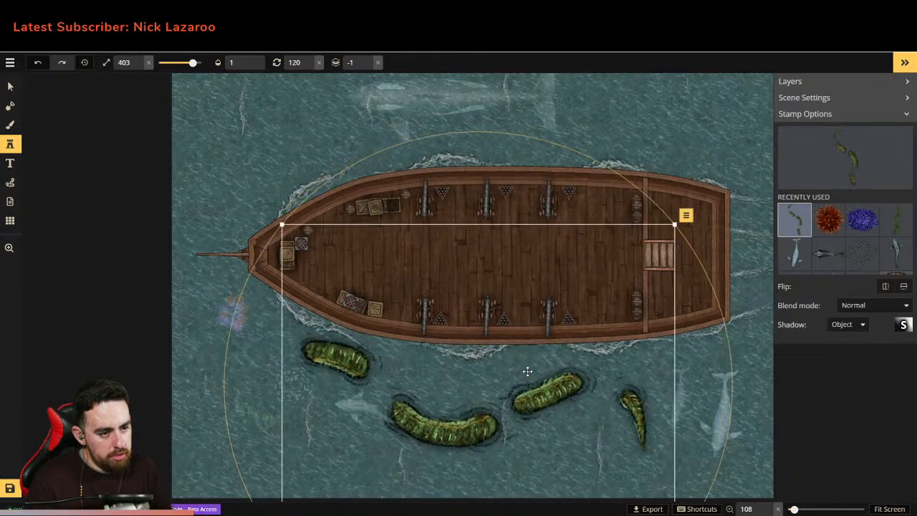
Step: Delete the large green sea serpent from the water below the ship
drag(544, 244, 651, 106)
key(Delete)
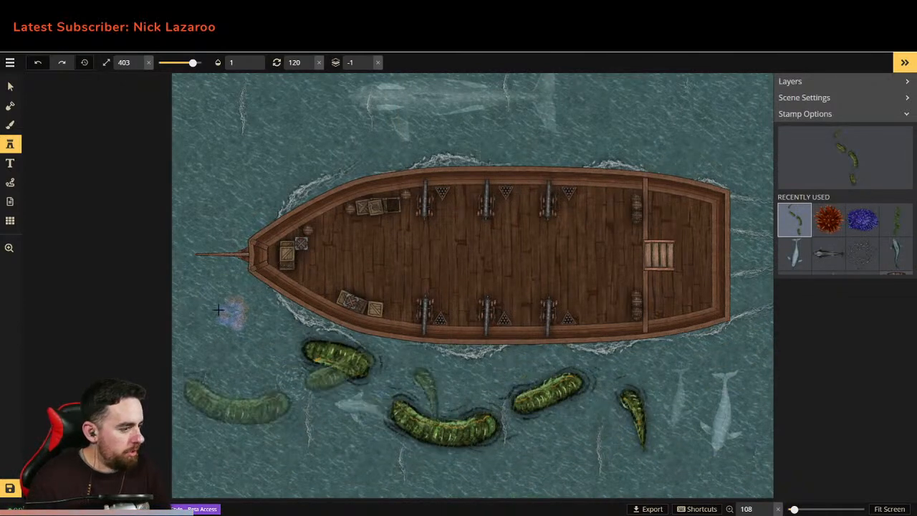
click(13, 90)
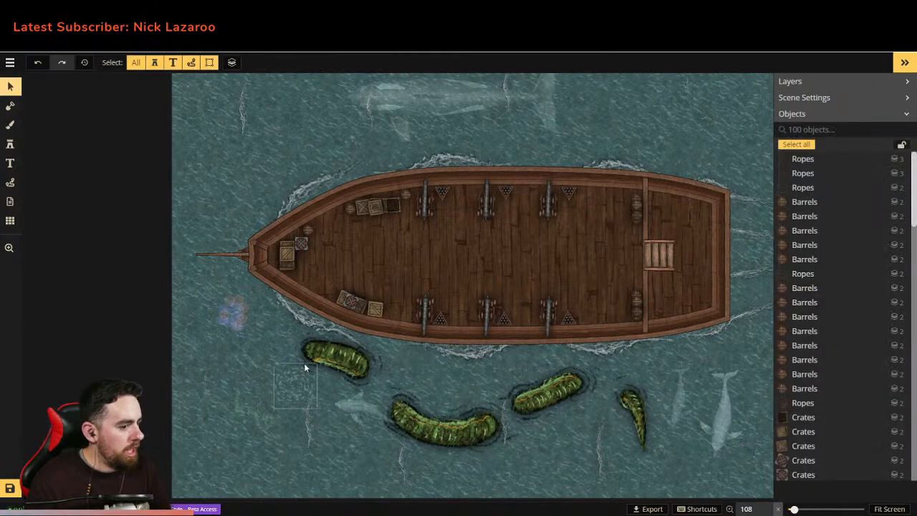
click(352, 372)
key(Delete)
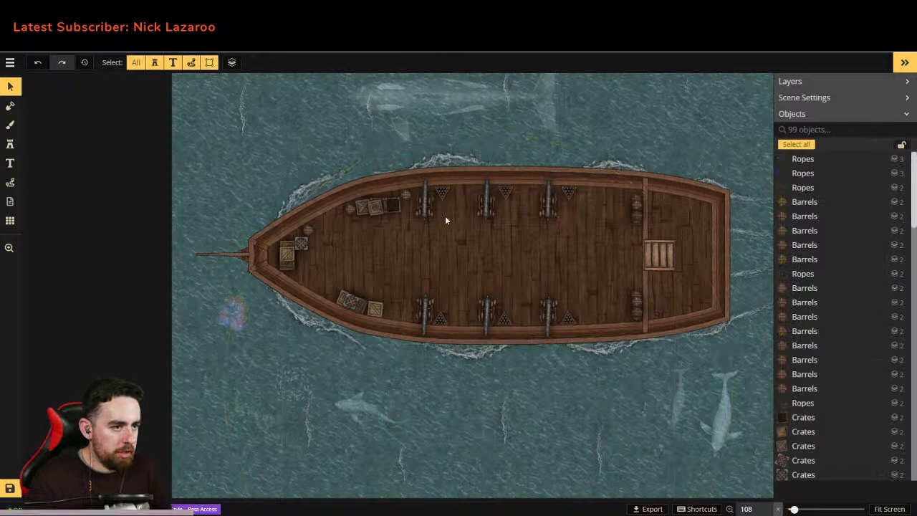
Step: Try a seagull stamp in the water below the ship, enlarge it to size 500, and delete it
scroll(286, 144, down, 3)
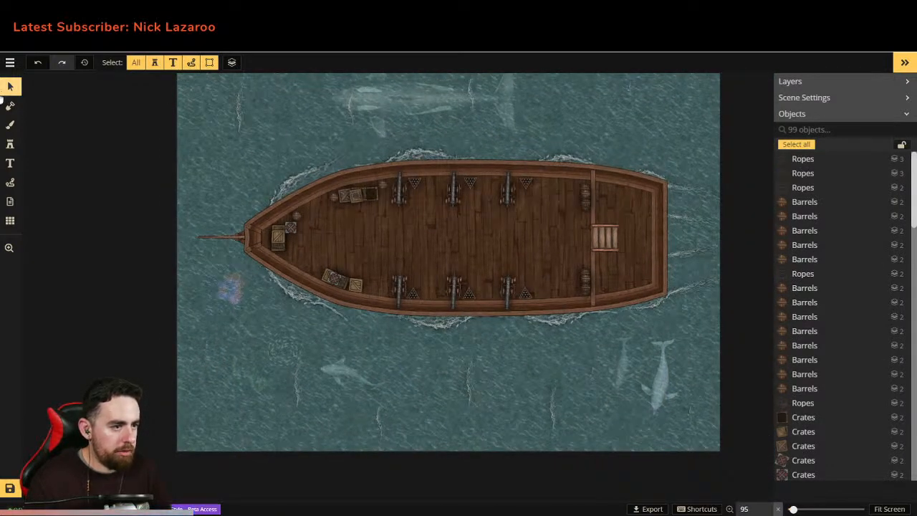
click(10, 144)
click(862, 158)
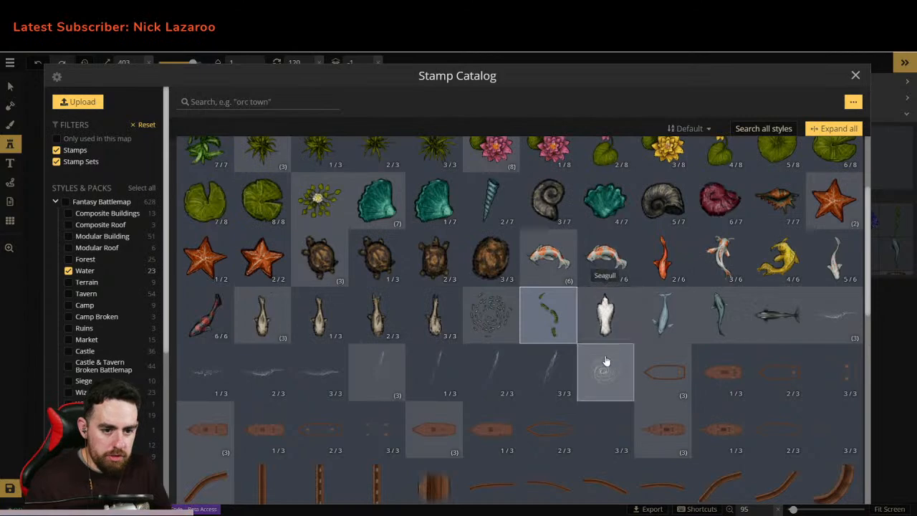
click(621, 313)
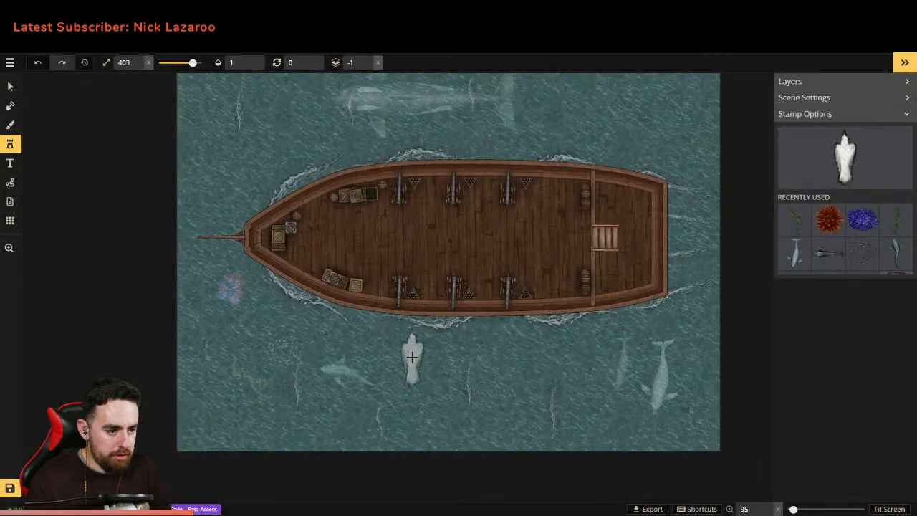
click(414, 358)
drag(428, 390, 395, 303)
drag(385, 353, 449, 355)
key(Delete)
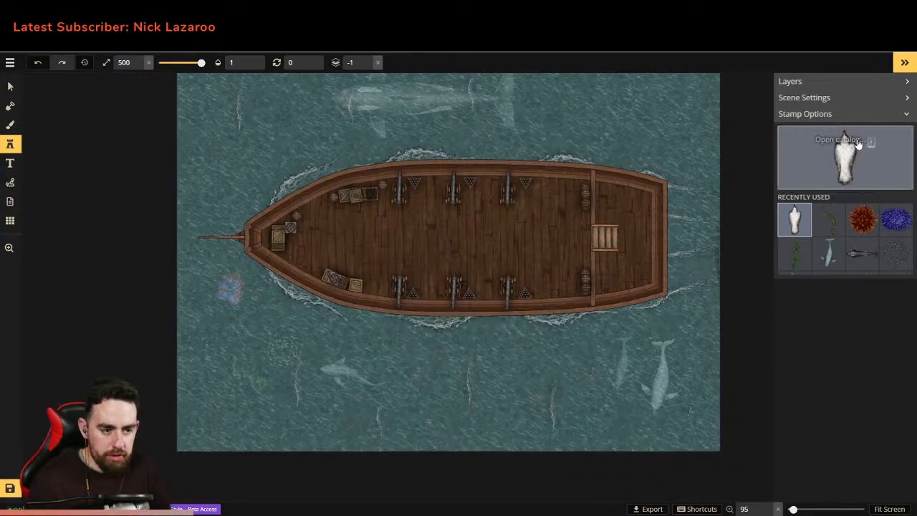
Step: Look through the whole water stamp catalog for further additions and close it without choosing a stamp
click(850, 155)
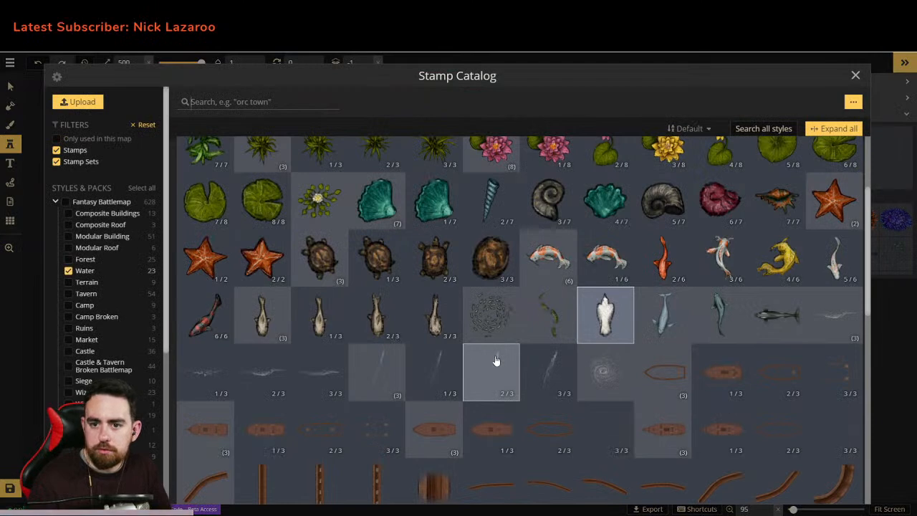
scroll(496, 360, down, 10)
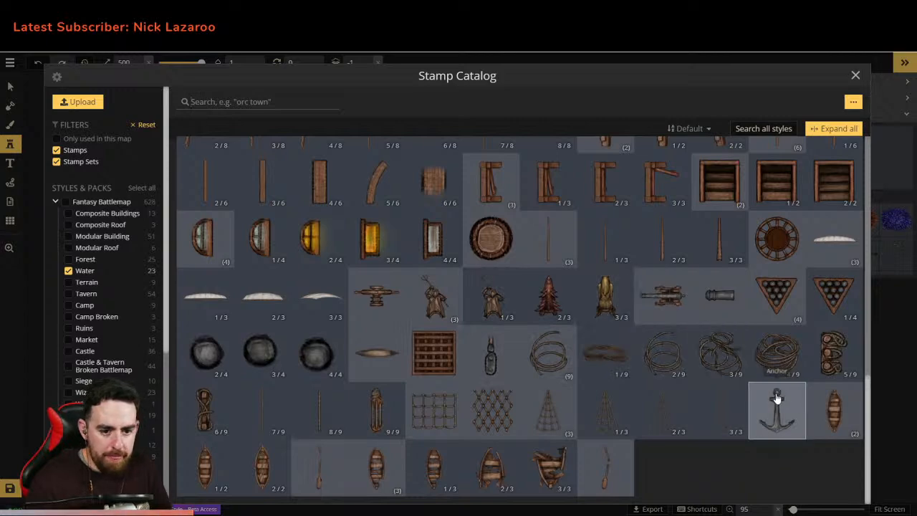
scroll(672, 375, up, 10)
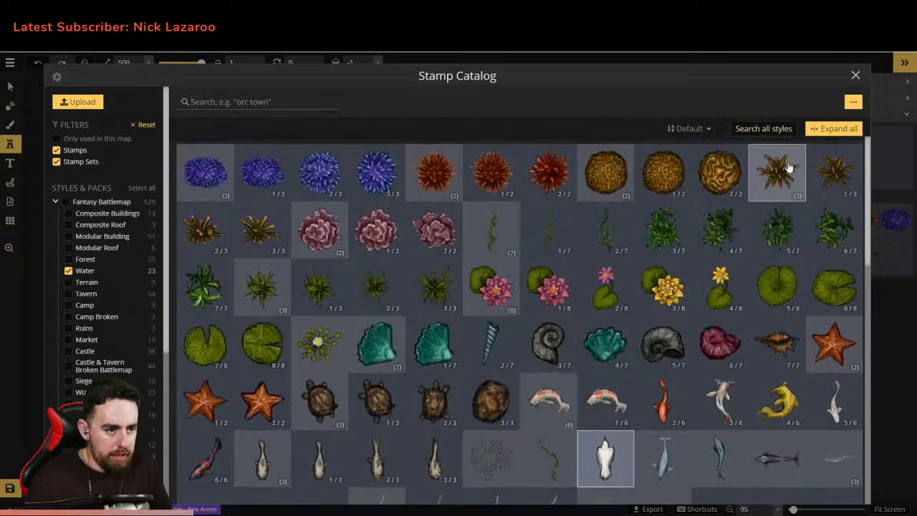
click(857, 76)
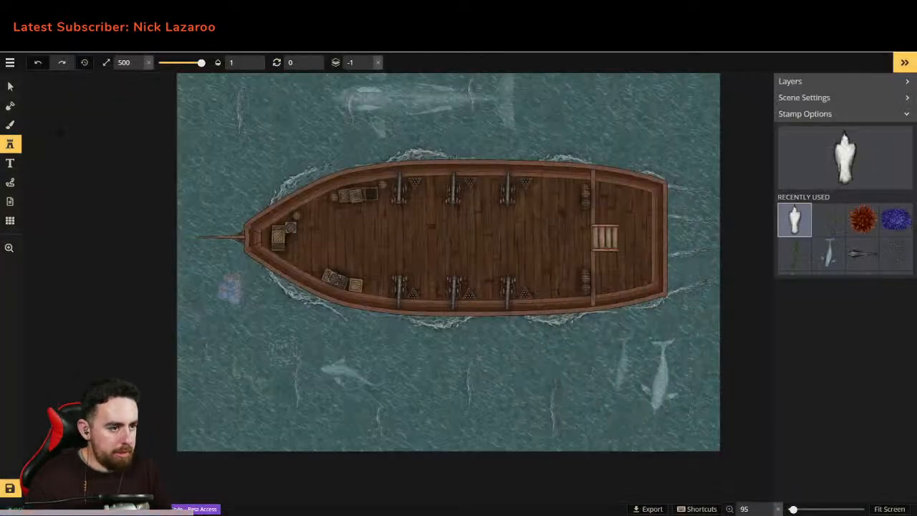
Step: Bring the whole ship map into view and save it under the name Sea Map 2
click(10, 86)
click(10, 248)
drag(261, 159, 346, 176)
scroll(242, 253, down, 1)
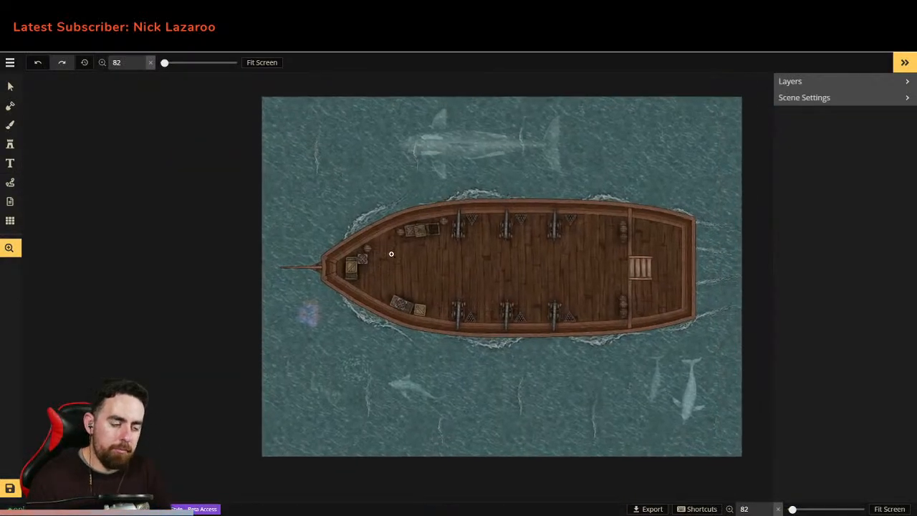
scroll(379, 241, down, 2)
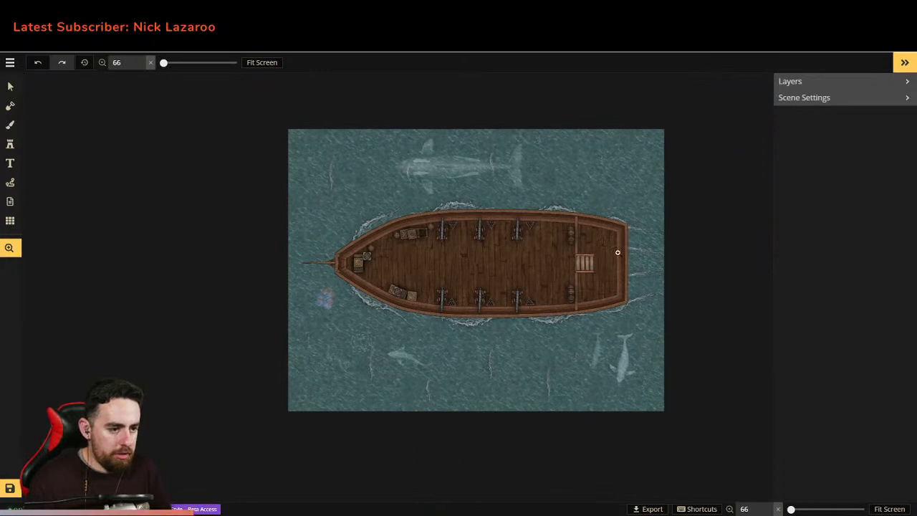
click(8, 494)
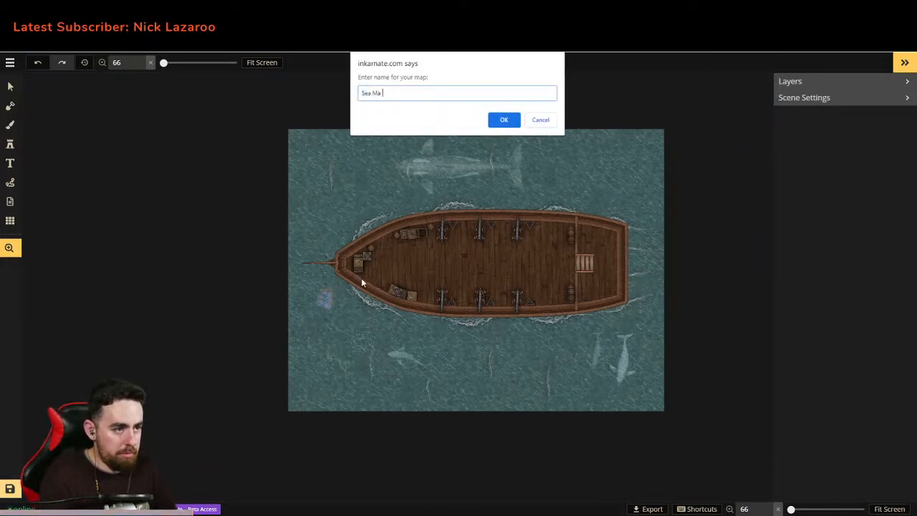
key(Return)
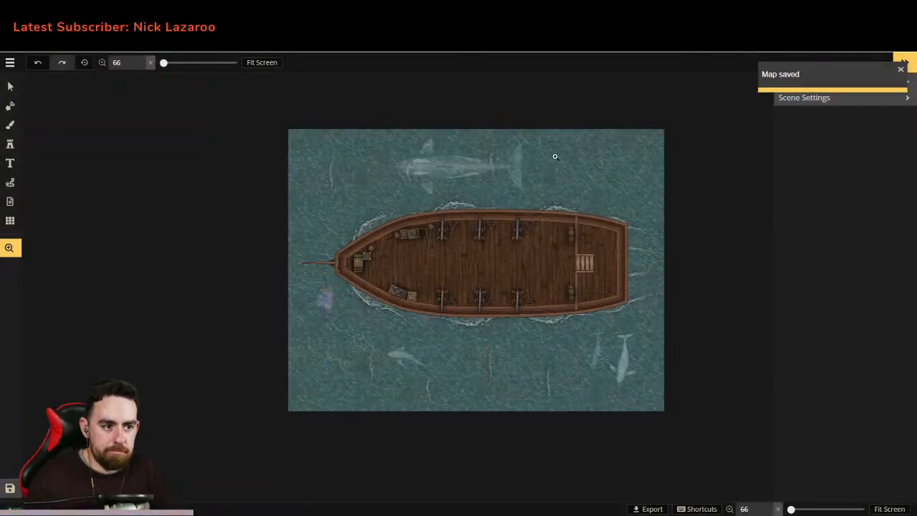
Step: Return to the list of saved maps and open both Sea Map 1 and Sea Map 2 for editing
click(10, 63)
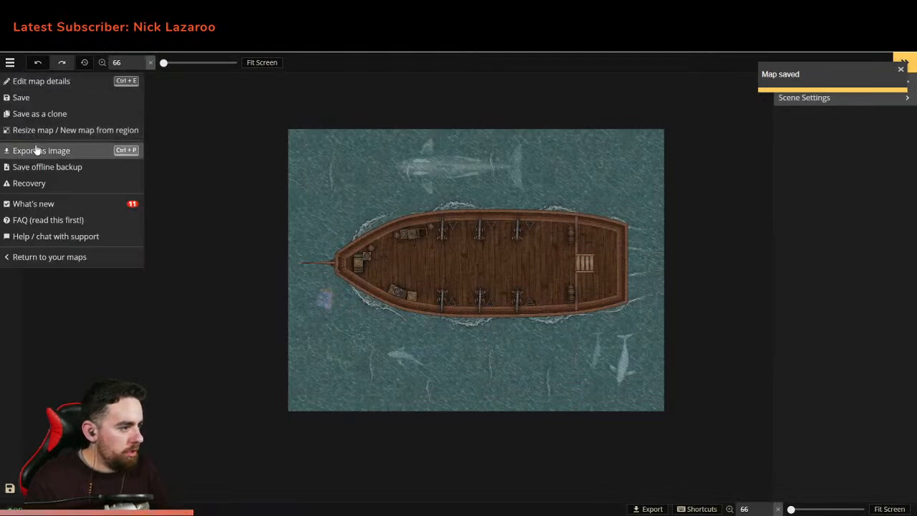
click(57, 257)
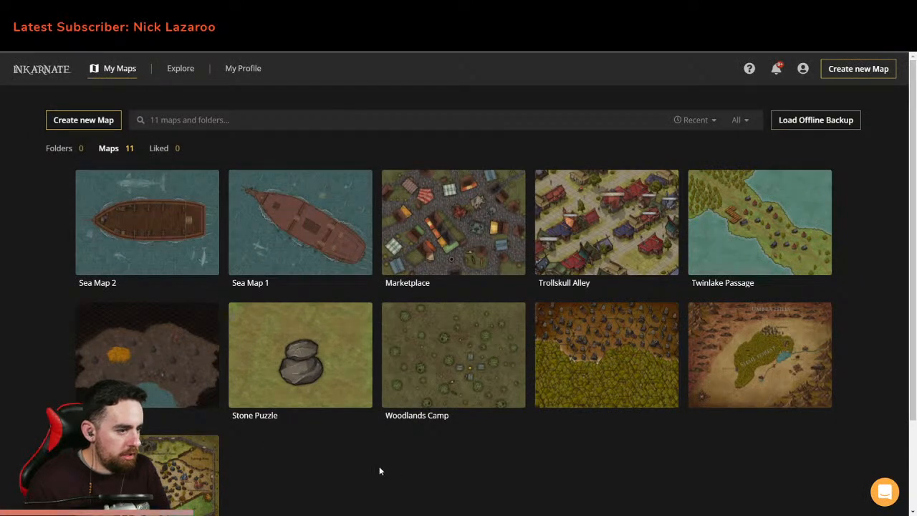
click(287, 224)
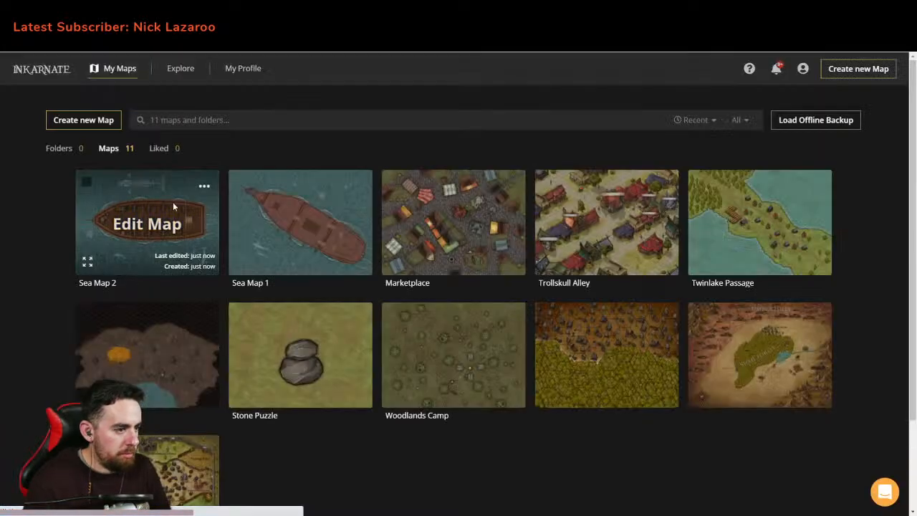
click(176, 223)
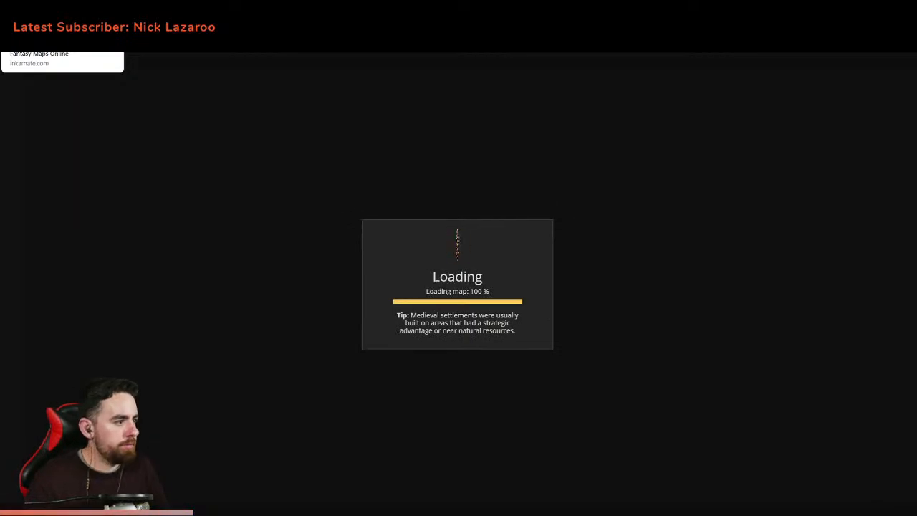
Step: Compare the finished ship battlemaps Sea Map 1 and Sea Map 2 by switching between their browser tabs
key(ctrl+Tab)
key(ctrl+Tab)
key(ctrl+Tab)
key(ctrl+Tab)
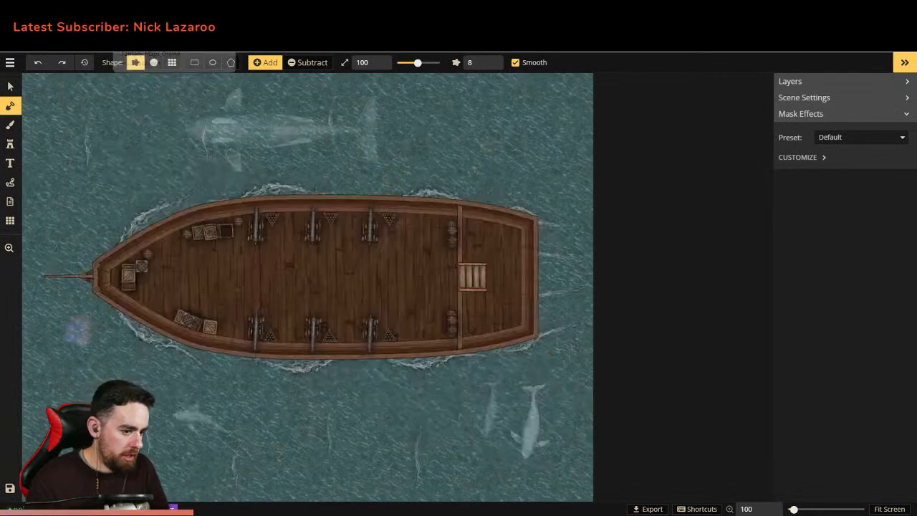
key(ctrl+Tab)
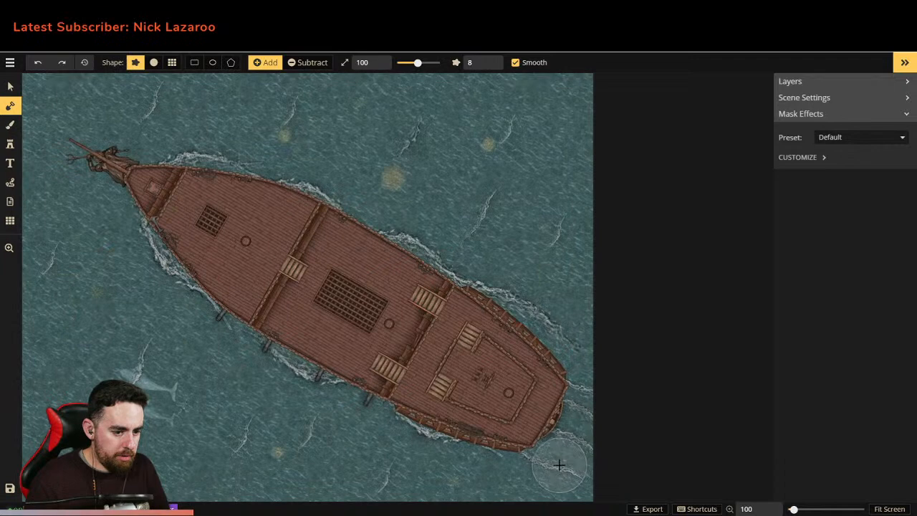
key(ctrl+Tab)
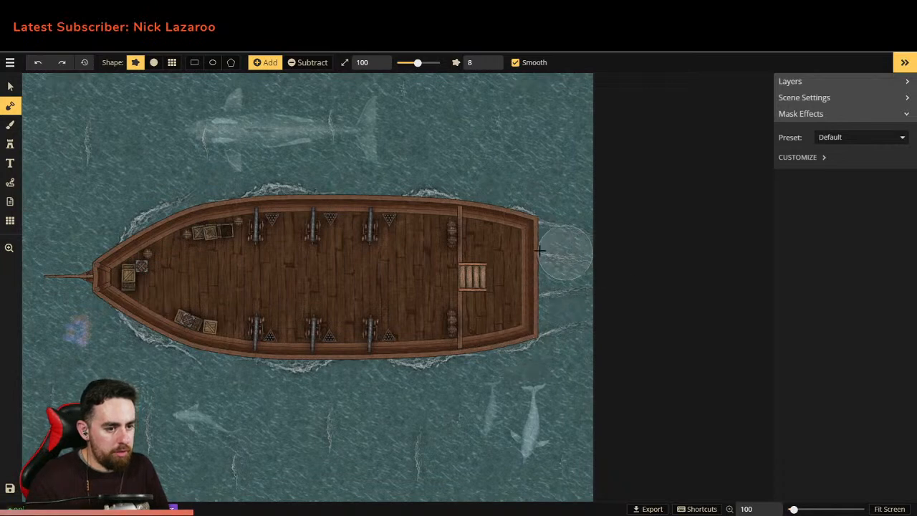
click(143, 10)
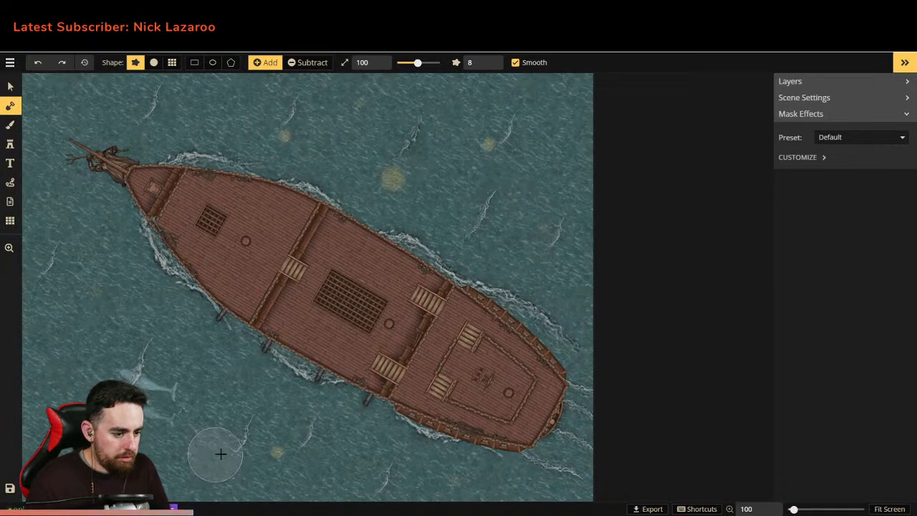
click(154, 10)
key(ctrl+shift+Tab)
key(ctrl+Tab)
key(ctrl+shift+Tab)
key(ctrl+Tab)
key(ctrl+shift+Tab)
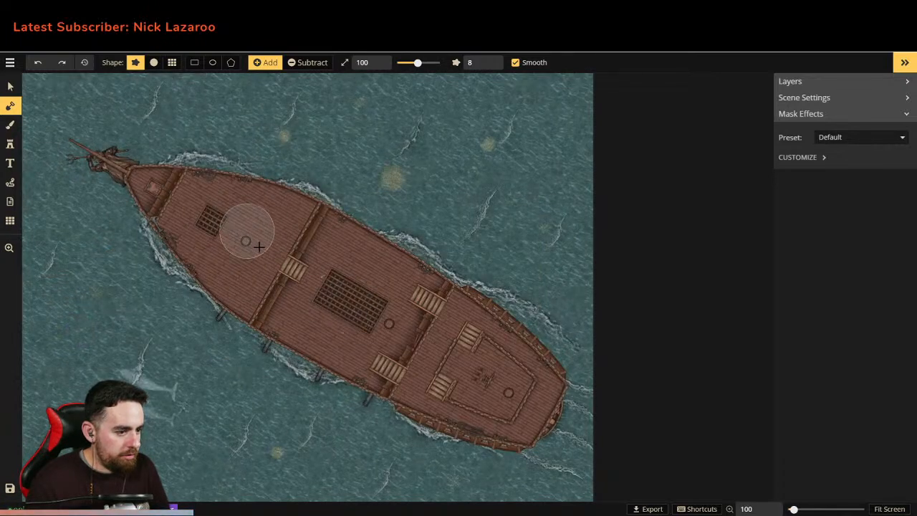
Step: Alternate between the Sea Map 1 galleon and the Sea Map 2 ship to compare the two scenes
key(ctrl+Tab)
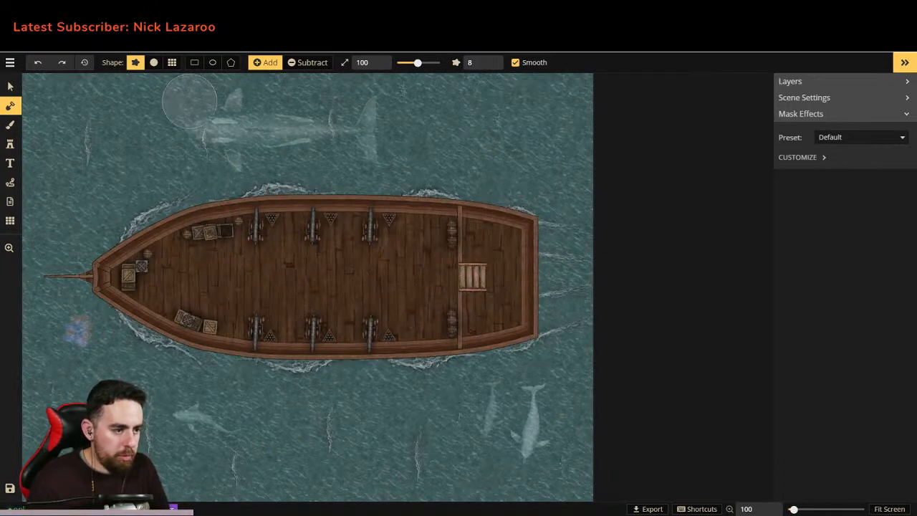
key(ctrl+shift+Tab)
key(ctrl+Tab)
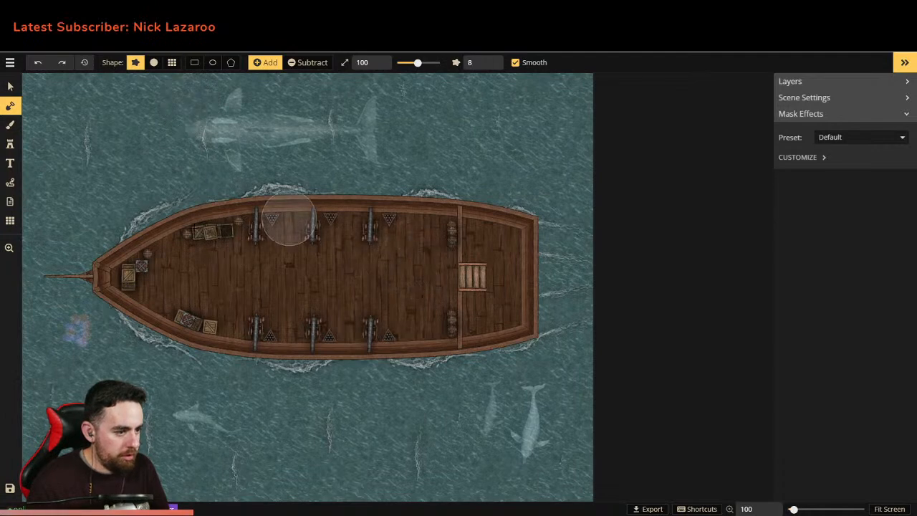
click(167, 9)
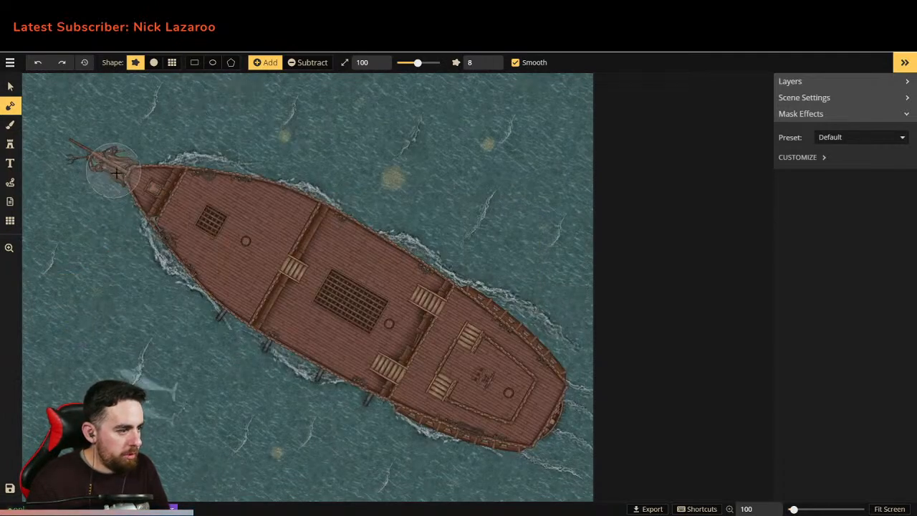
Step: Activate the Zoom tool in both Sea Map 1 and Sea Map 2 in place of the mask brush
click(11, 86)
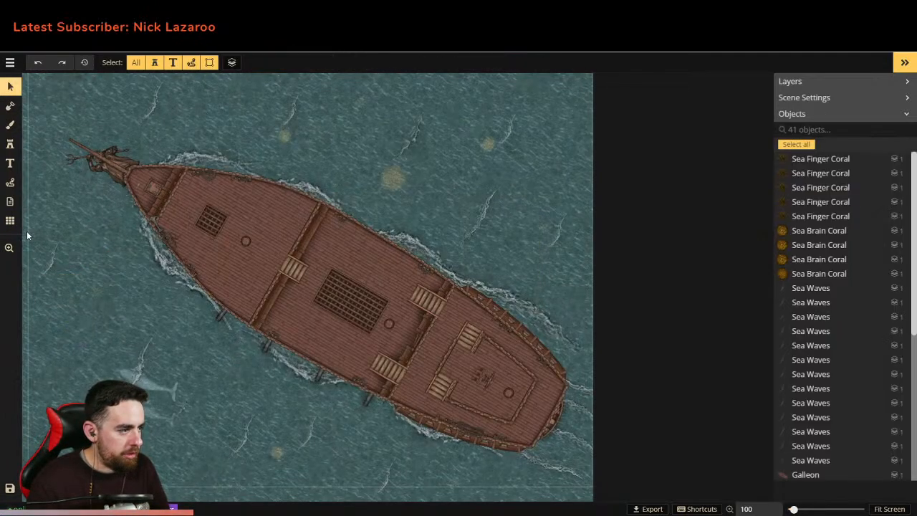
click(9, 247)
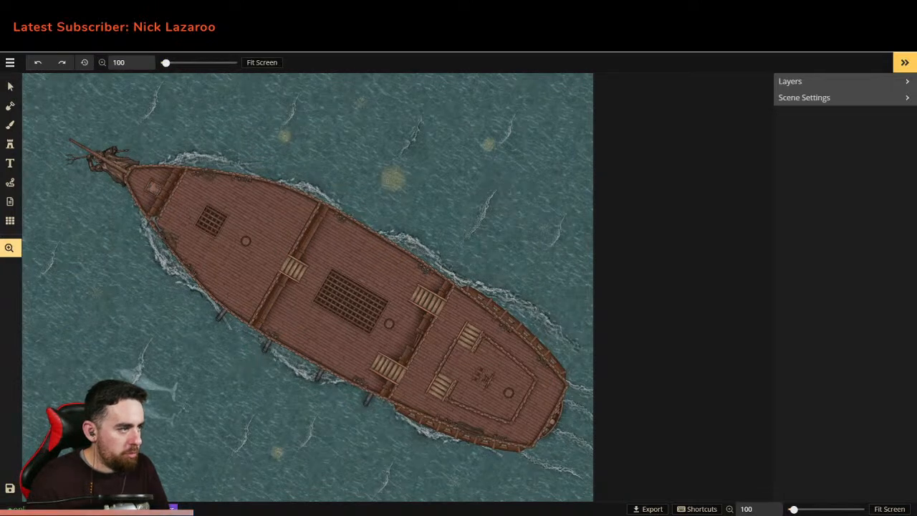
click(162, 8)
click(11, 248)
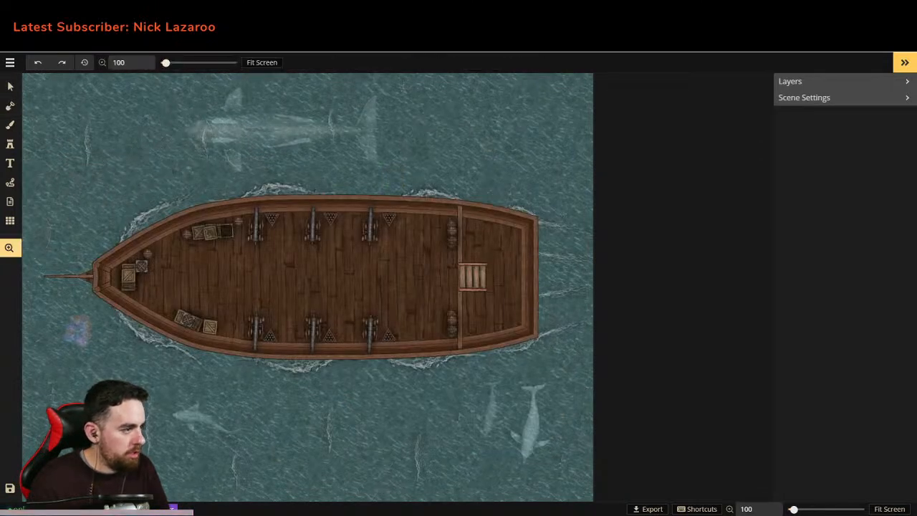
Step: Compare the ships, waves, wake and submerged creatures of Sea Map 1 and Sea Map 2 by viewing the two maps alternately
click(87, 9)
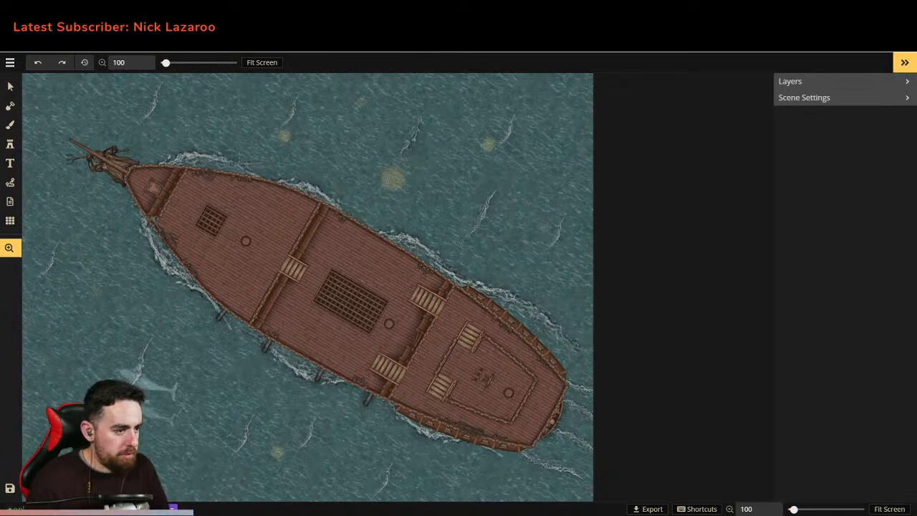
click(162, 8)
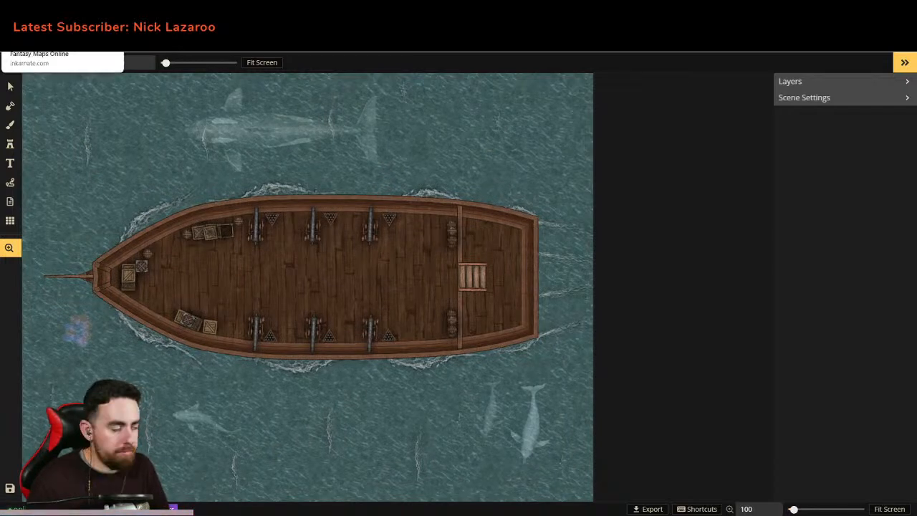
click(62, 24)
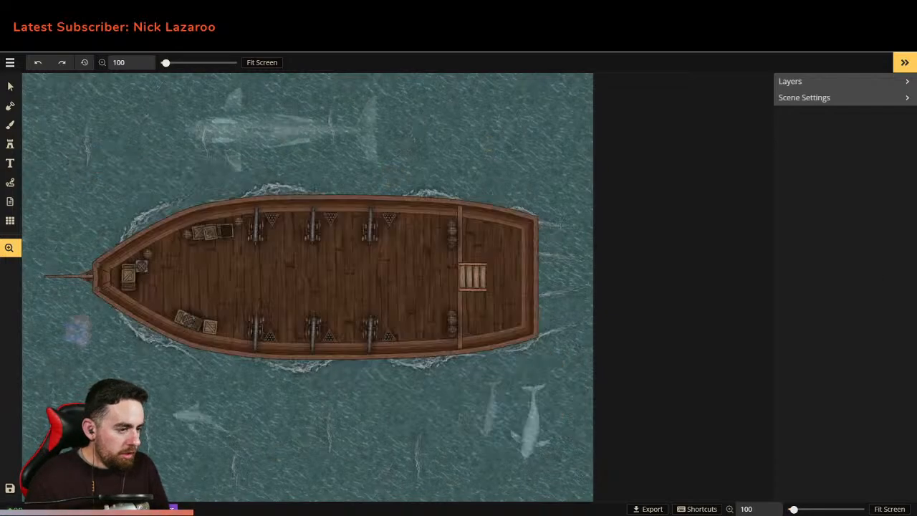
key(ctrl+Tab)
key(ctrl+shift+Tab)
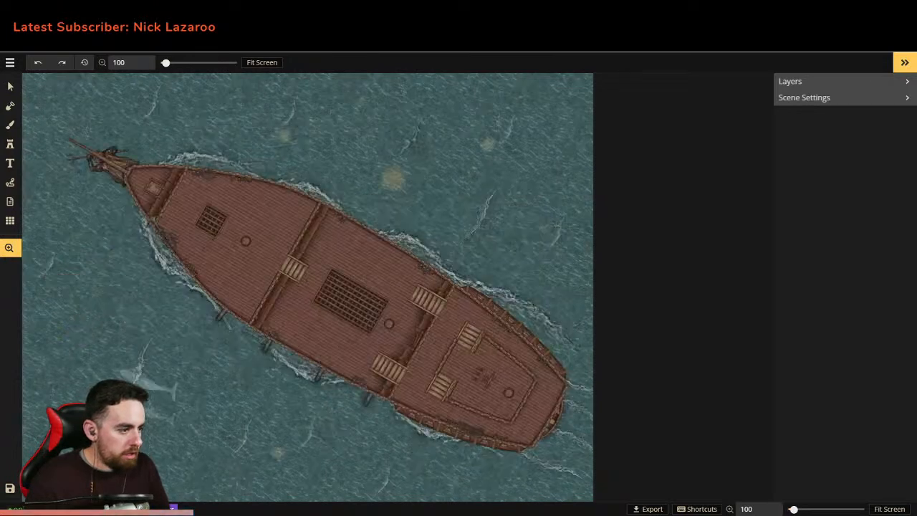
key(ctrl+Tab)
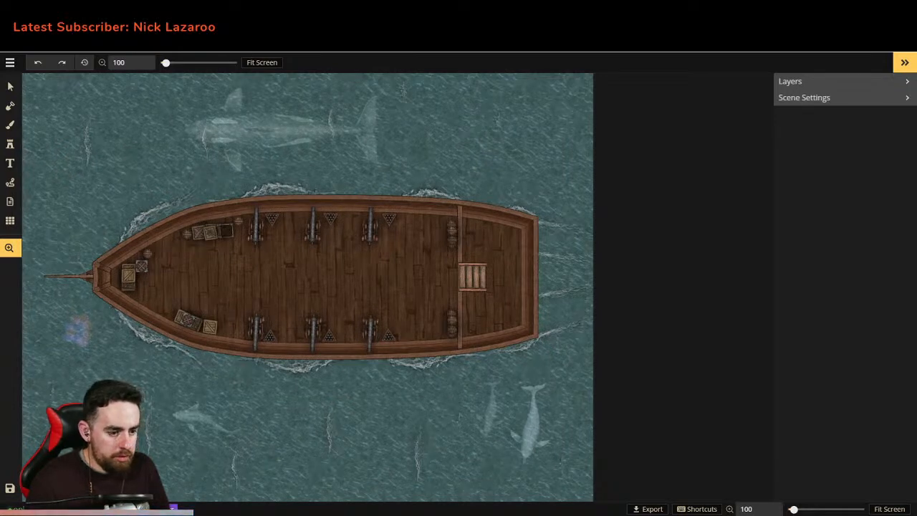
key(ctrl+shift+Tab)
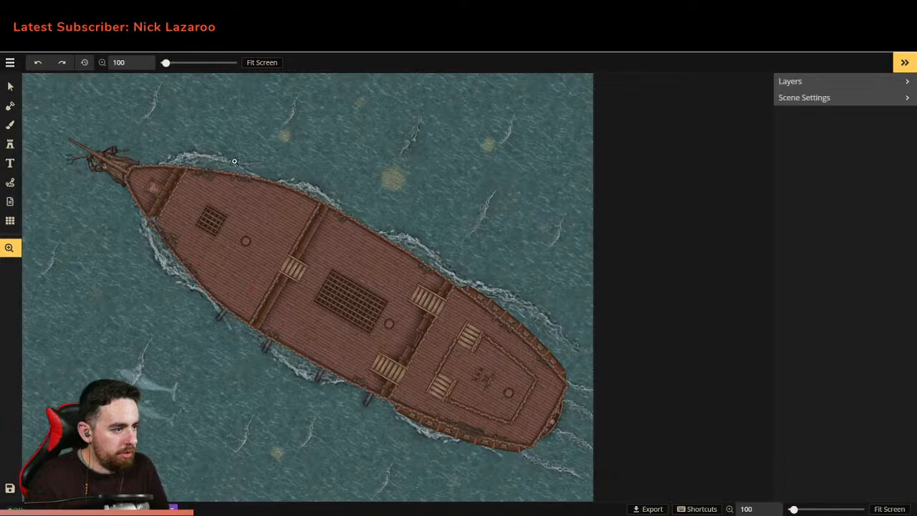
click(147, 10)
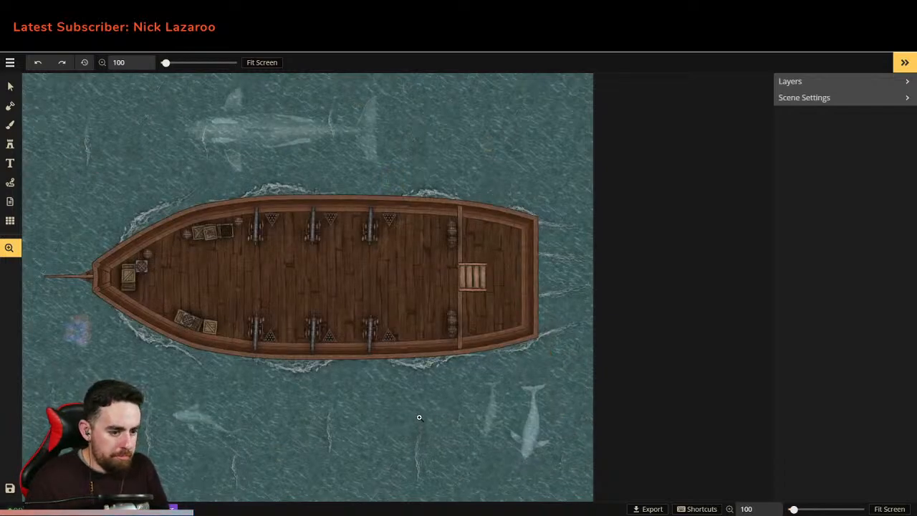
click(86, 10)
click(147, 10)
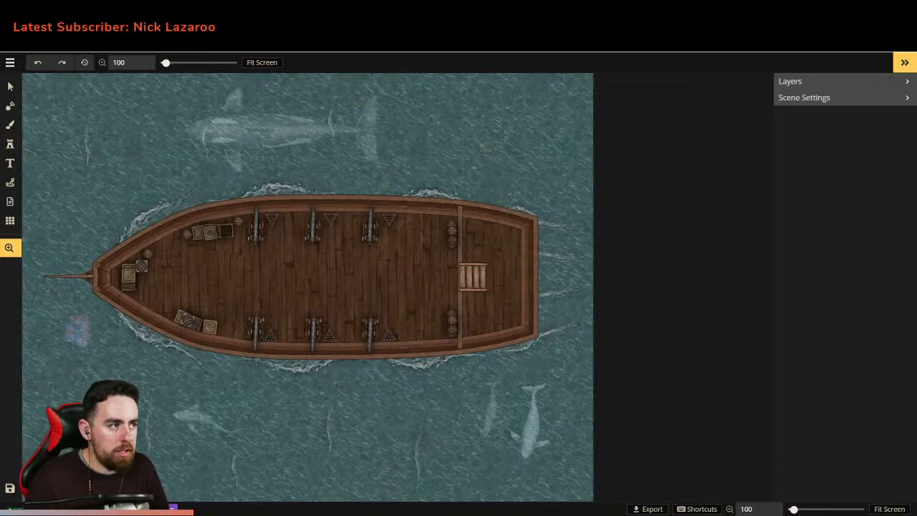
click(86, 10)
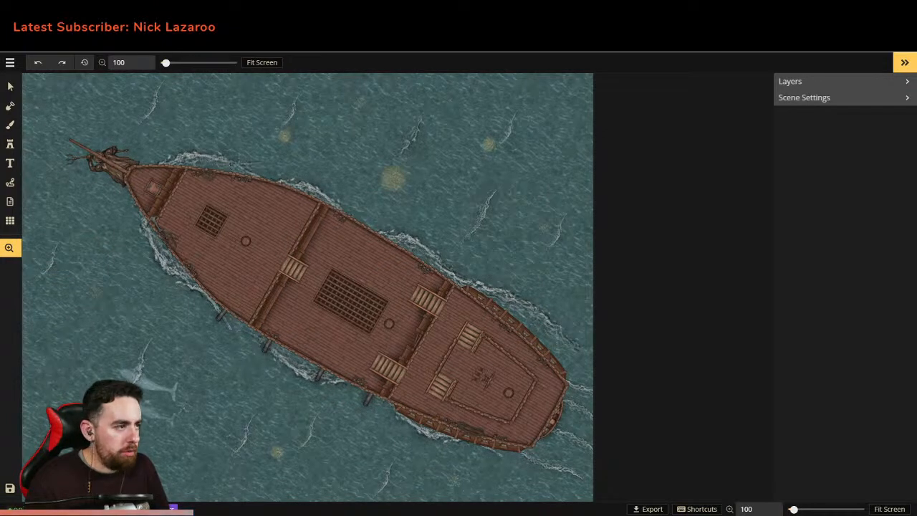
click(146, 10)
click(86, 10)
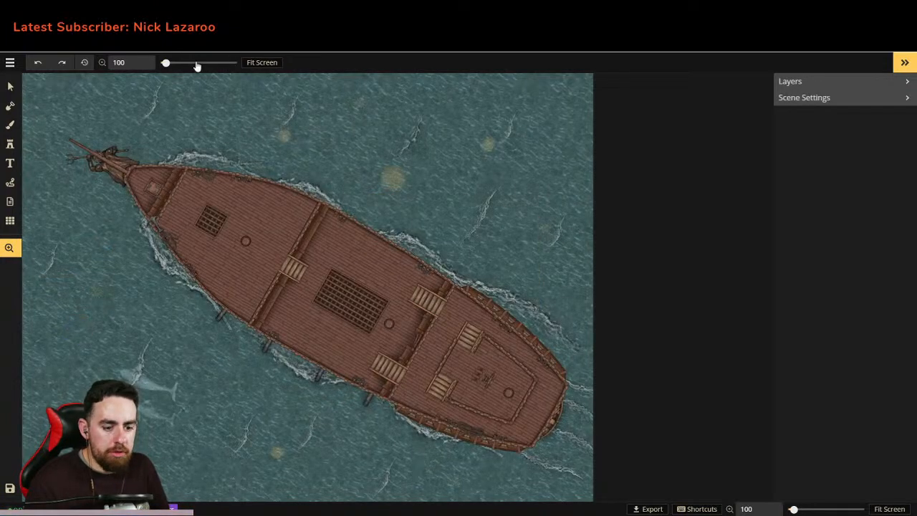
Step: Leave the galleon map for the list of saved maps and open the community map gallery
click(10, 62)
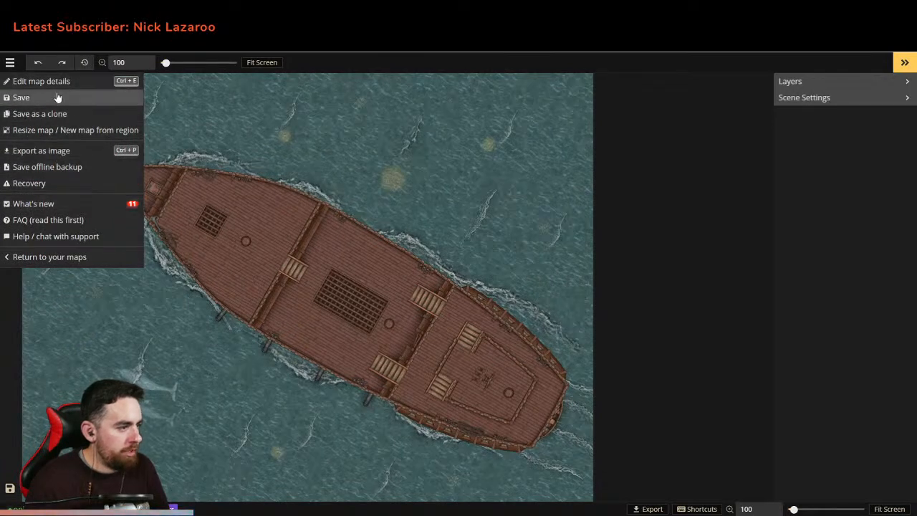
click(33, 258)
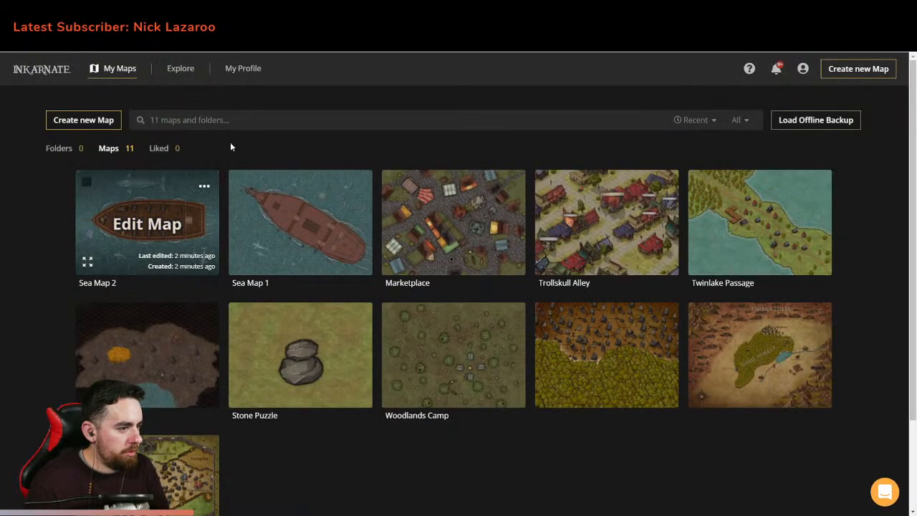
click(184, 70)
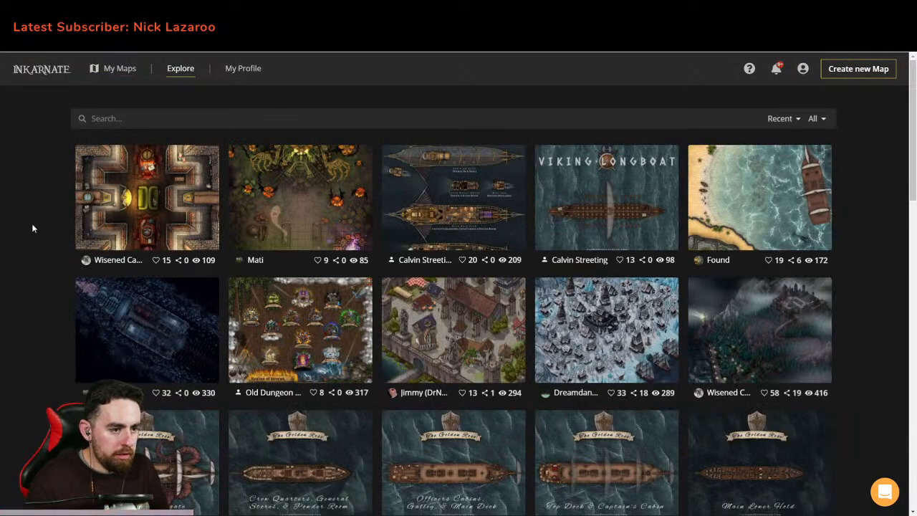
Step: Browse the recent community maps and examine the ship and sea battlemaps among them
scroll(56, 256, down, 3)
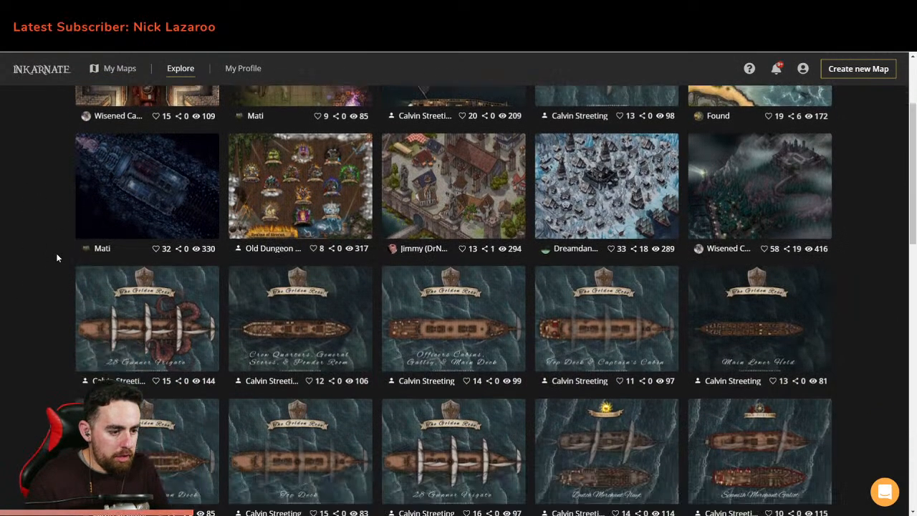
scroll(56, 247, down, 2)
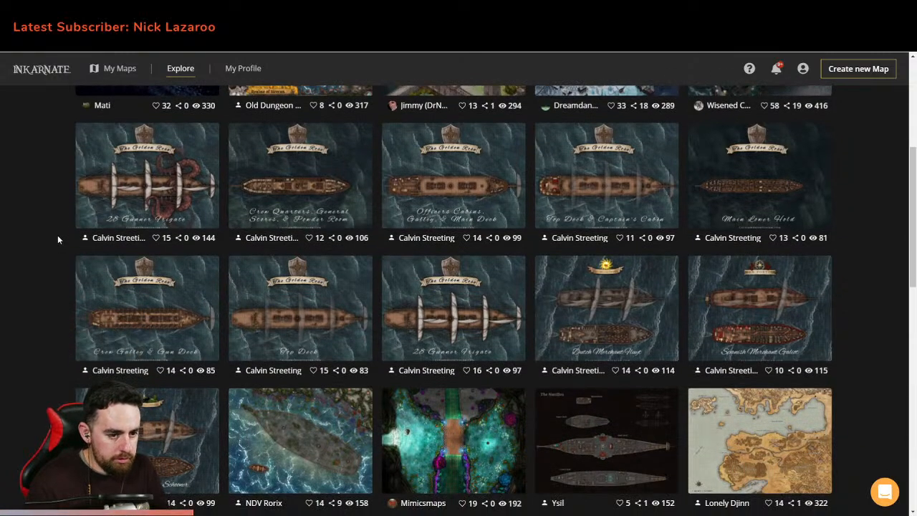
scroll(58, 235, up, 5)
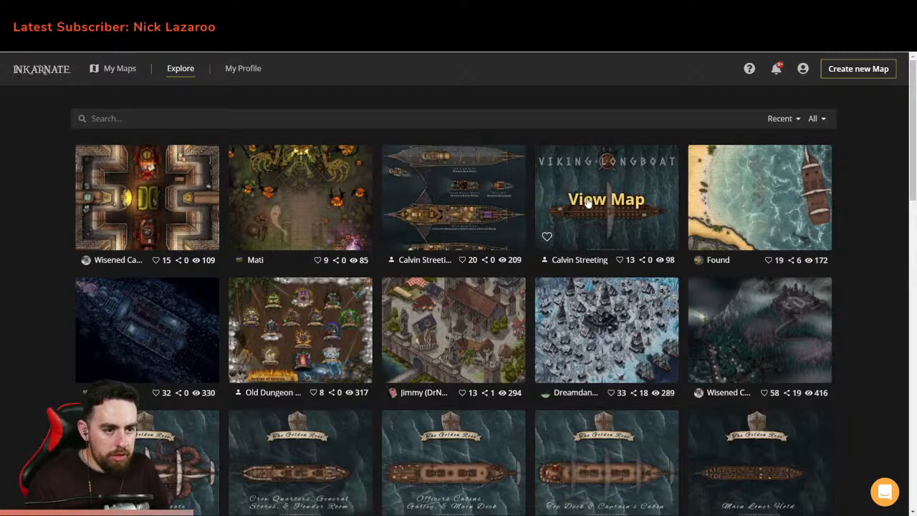
scroll(453, 215, down, 3)
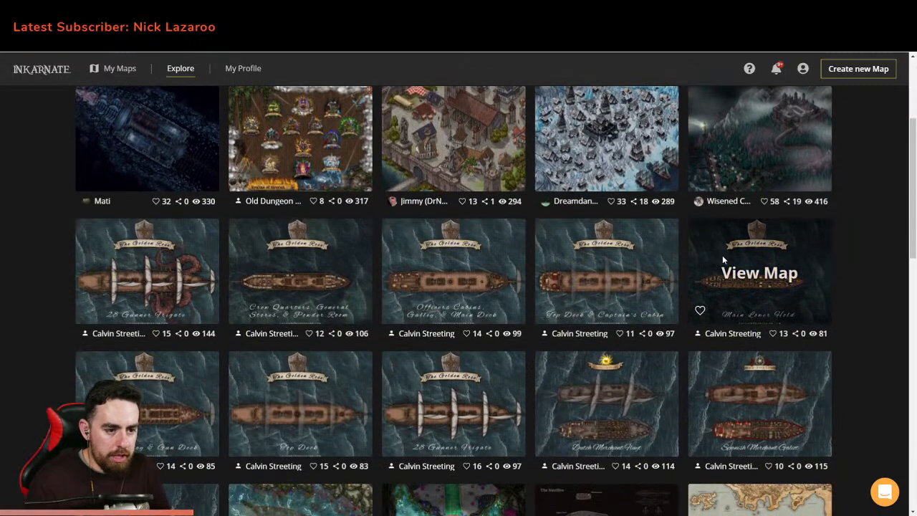
scroll(722, 256, down, 6)
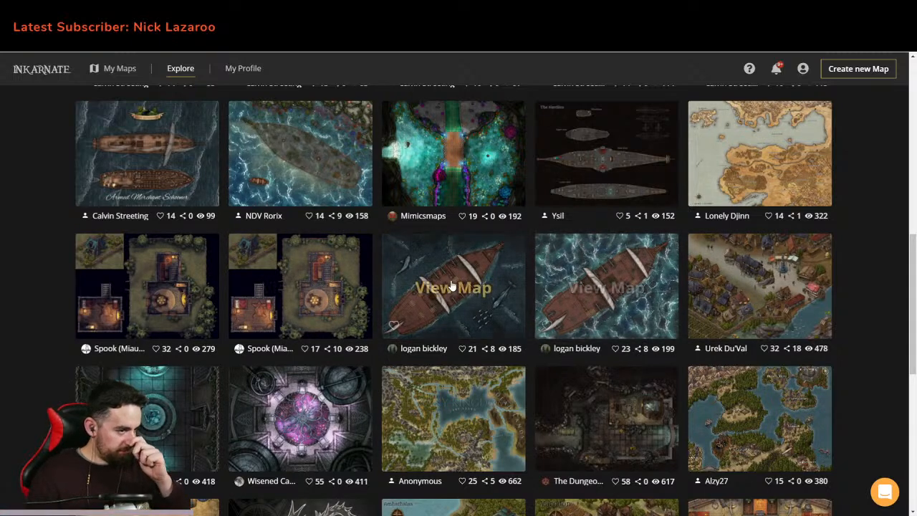
scroll(460, 299, up, 2)
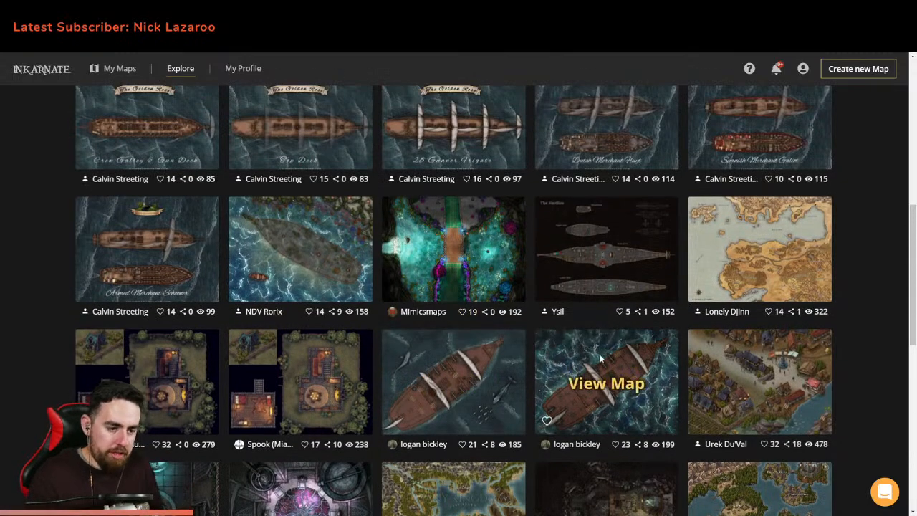
scroll(591, 366, up, 2)
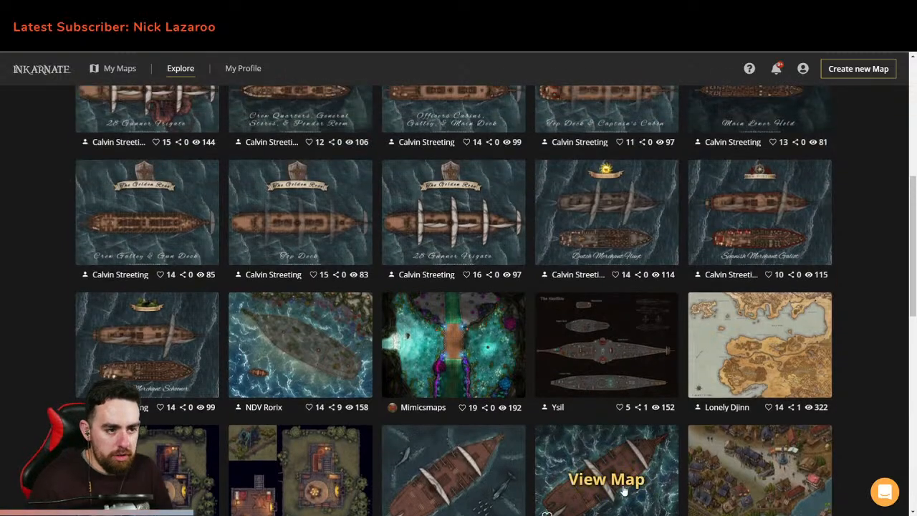
scroll(631, 367, up, 2)
scroll(622, 368, up, 2)
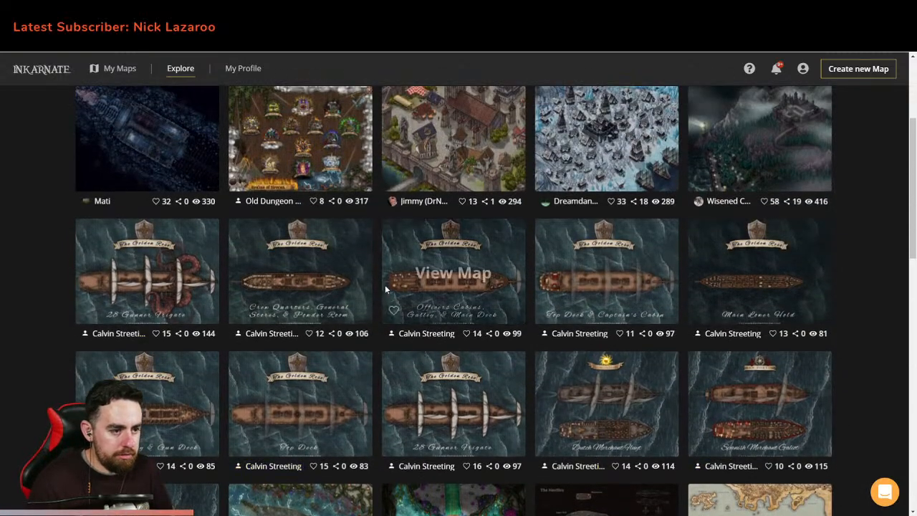
scroll(321, 260, up, 4)
Step: View the community map The golden Rose - 28 Gunner Frigate in detail and return to the gallery
scroll(280, 315, down, 4)
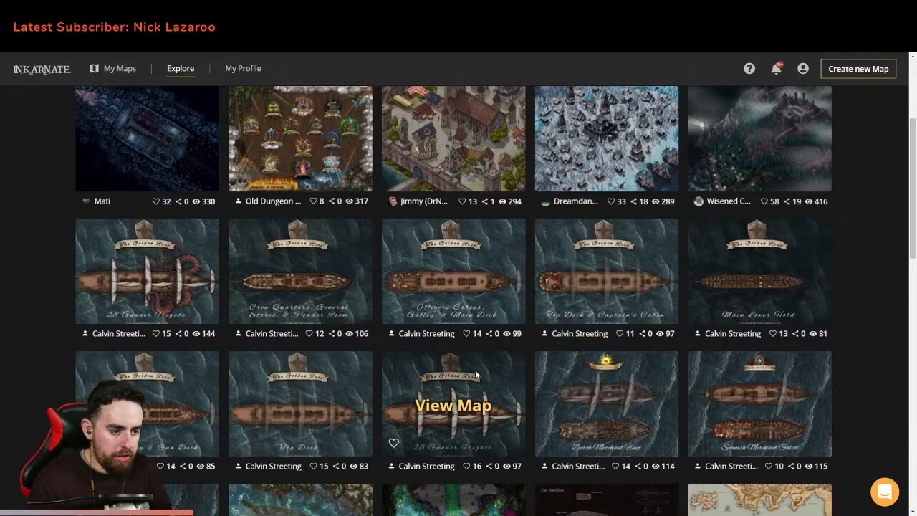
click(436, 402)
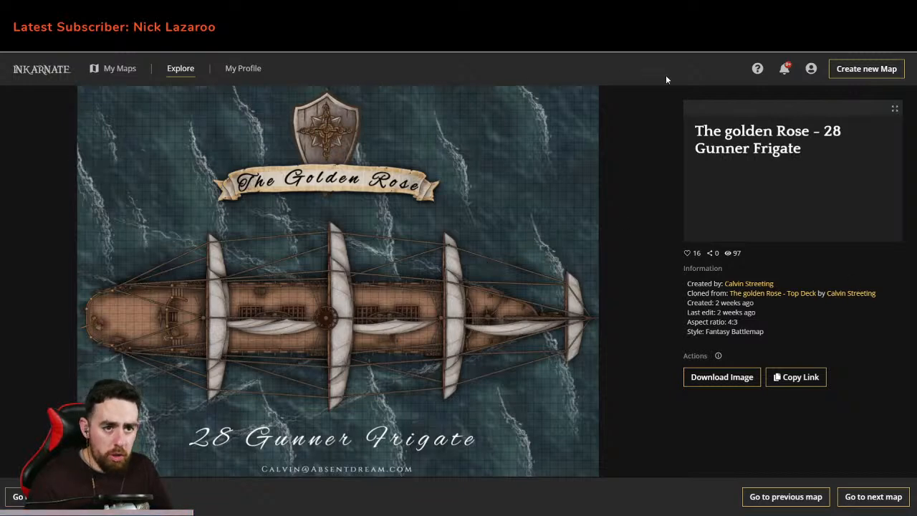
click(169, 74)
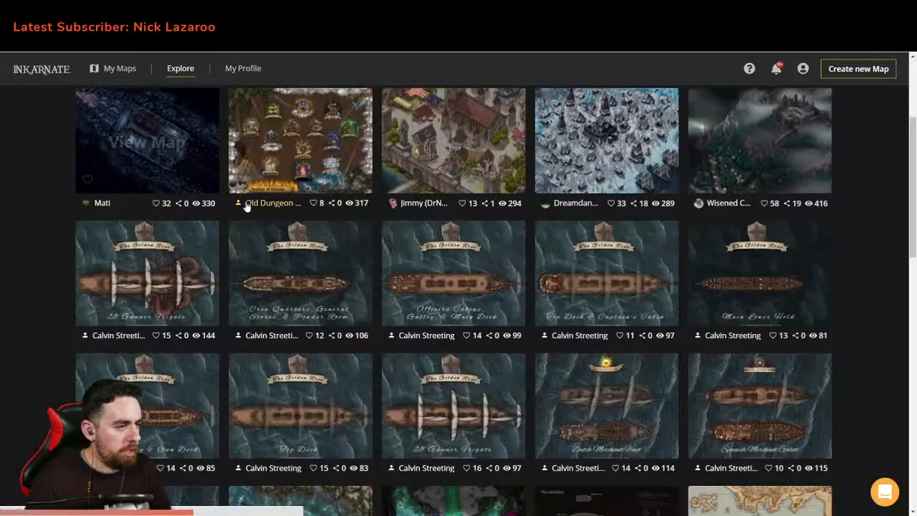
Step: View the community map Sunken Ship in detail and return to the start of the gallery
scroll(427, 268, down, 2)
scroll(549, 246, down, 2)
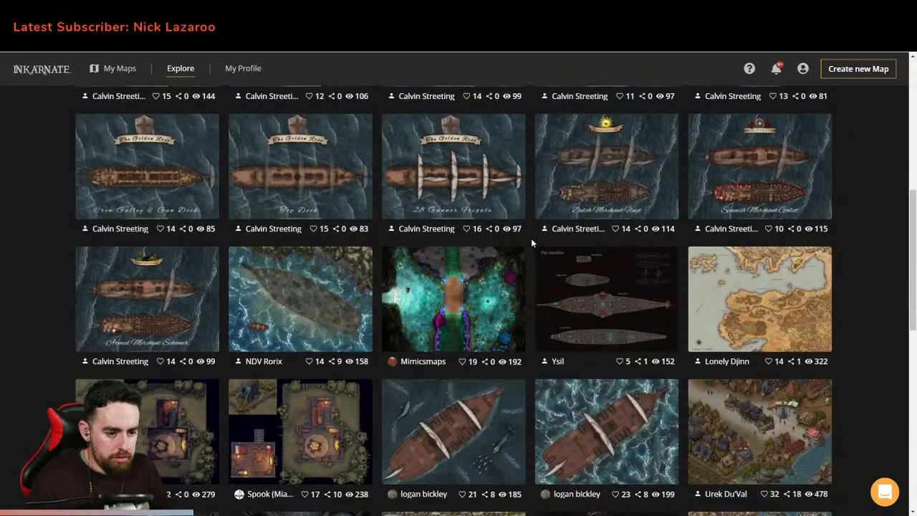
scroll(367, 324, up, 1)
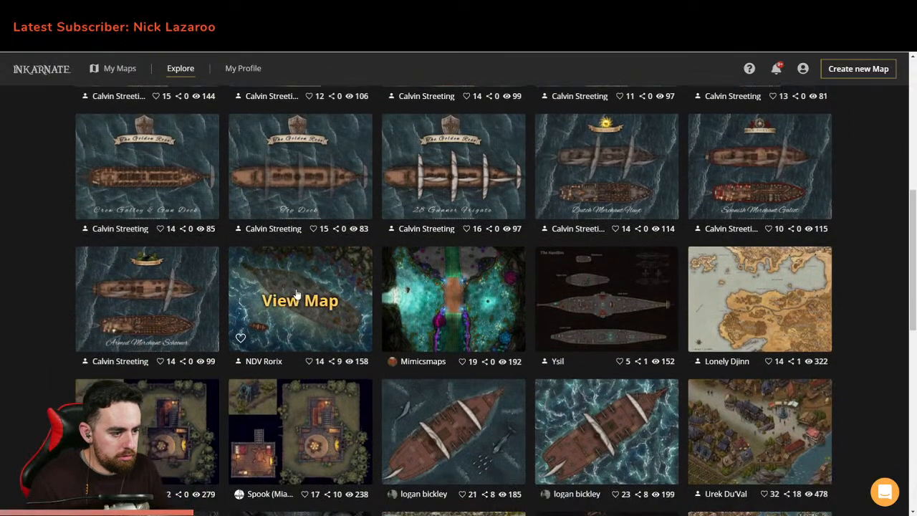
click(297, 308)
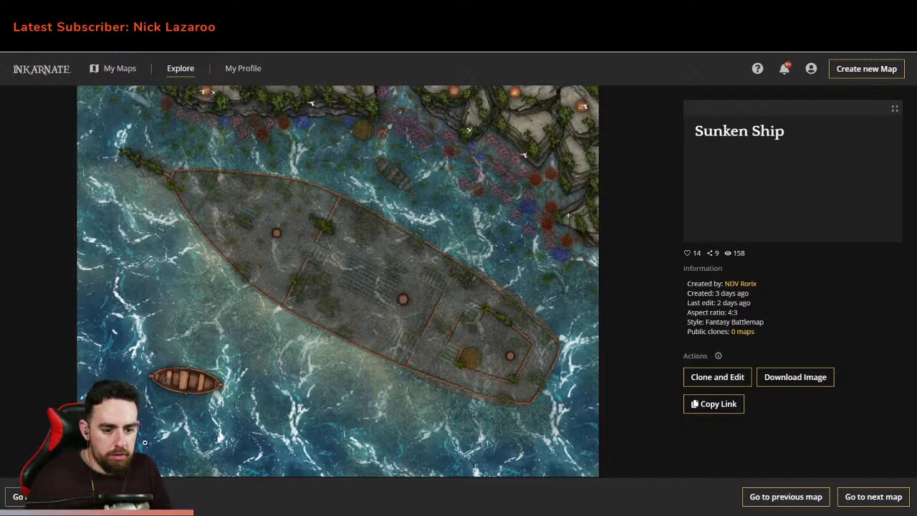
click(31, 496)
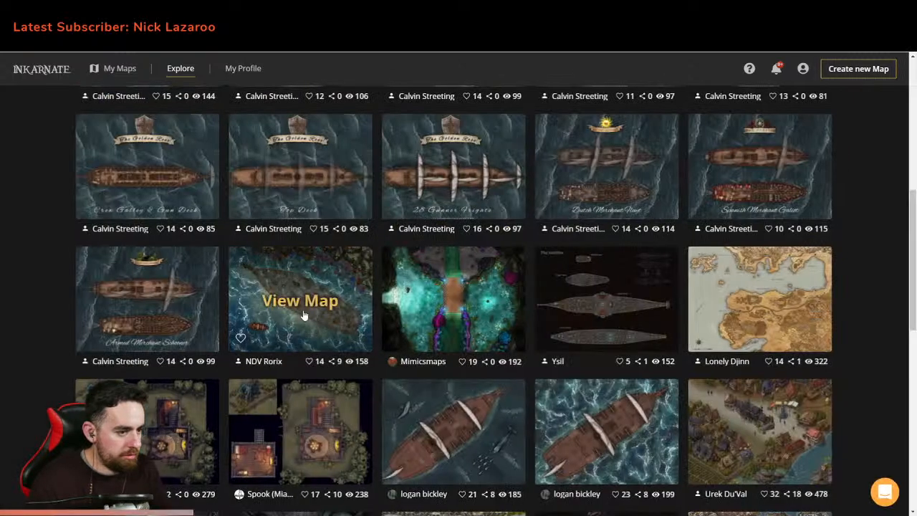
scroll(289, 301, down, 2)
scroll(287, 300, up, 10)
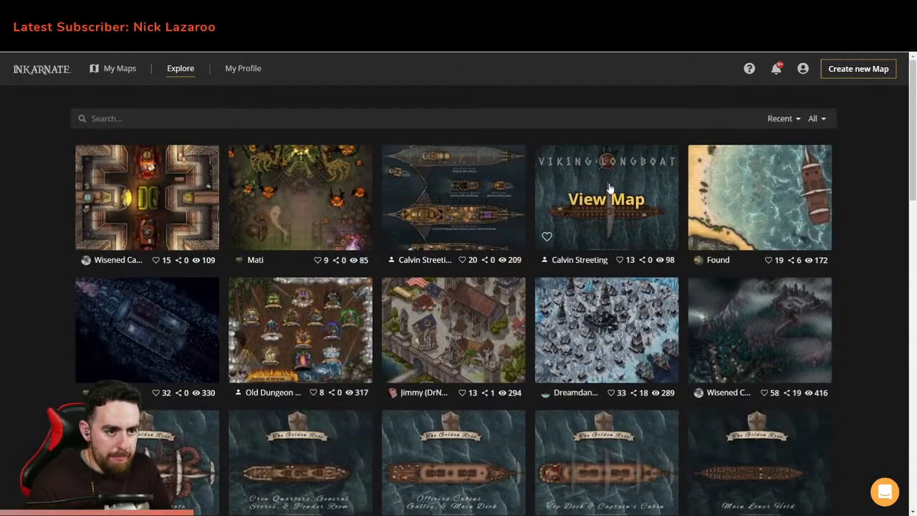
Step: View the community map Viking Longboat, return to the gallery, and browse further down the recent maps
click(608, 197)
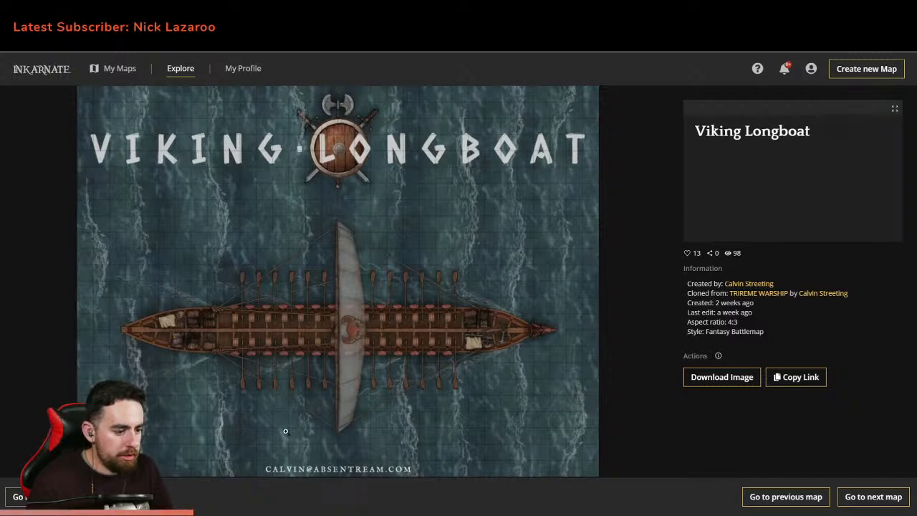
click(19, 496)
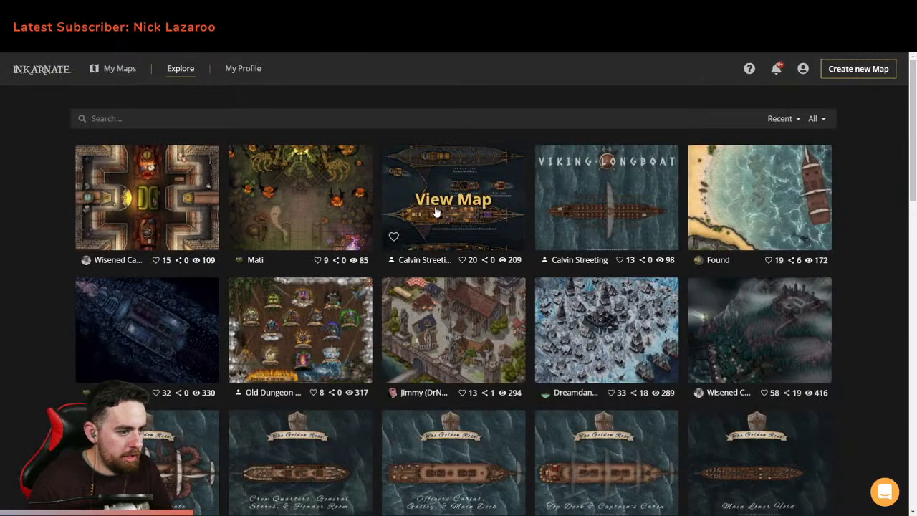
scroll(502, 215, down, 1)
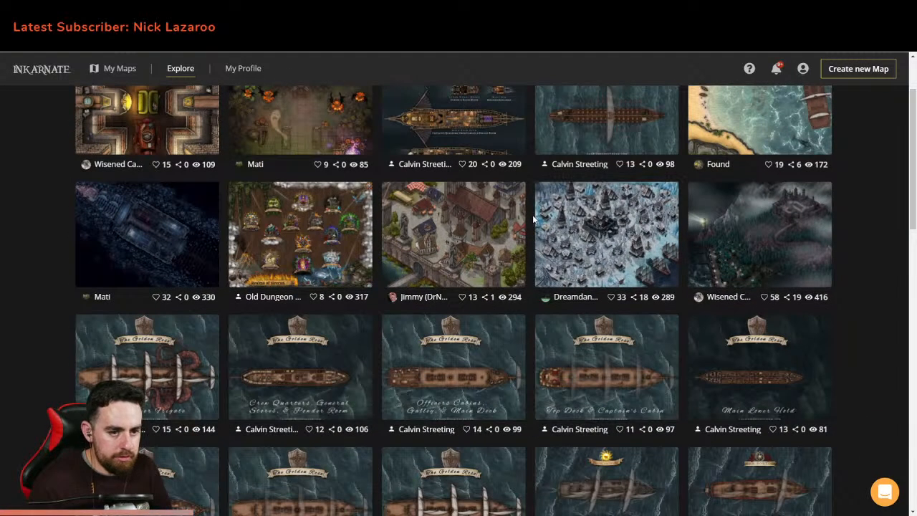
scroll(533, 218, down, 7)
scroll(532, 215, down, 4)
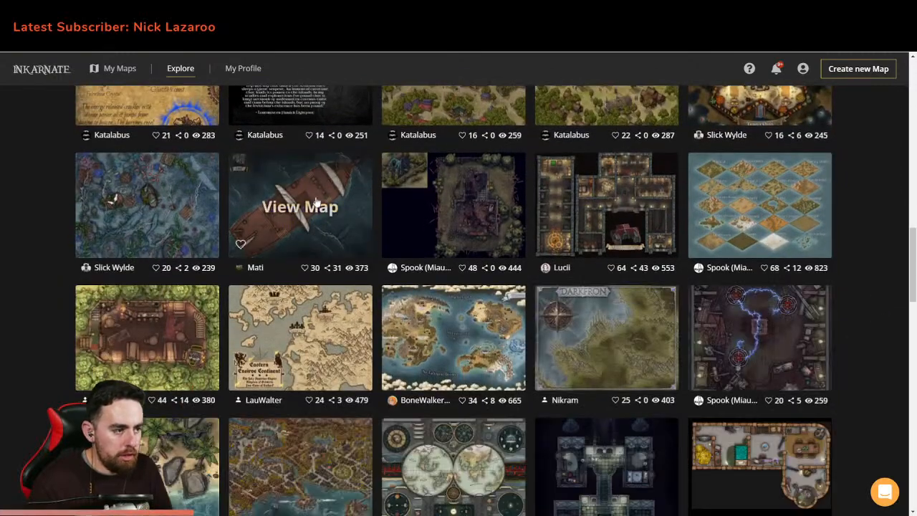
scroll(61, 192, down, 1)
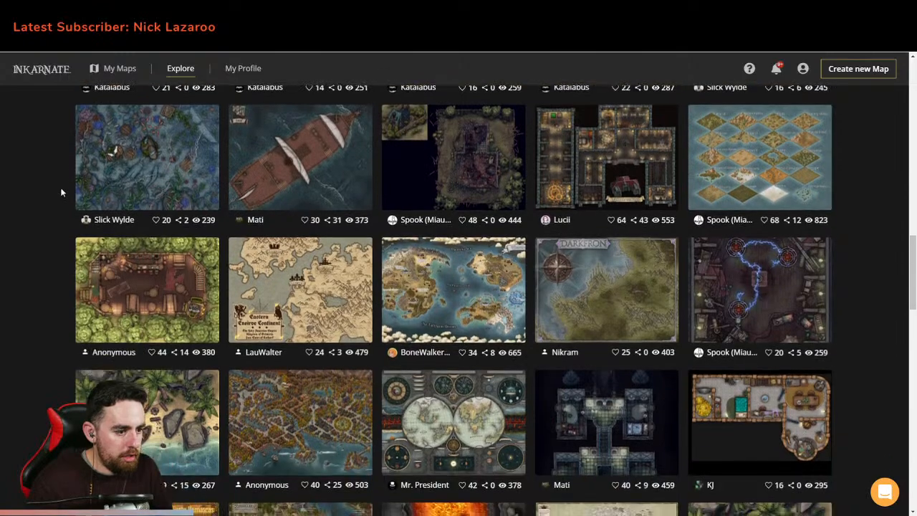
scroll(61, 192, down, 6)
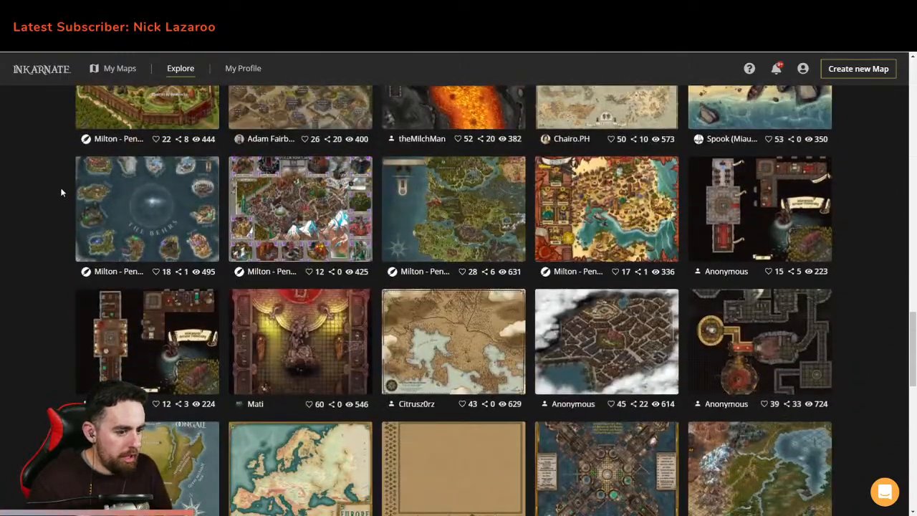
scroll(61, 192, down, 1)
Step: Find the community map How to Create a Ship among the recent maps, view it, and leave it for the gallery
scroll(61, 192, up, 7)
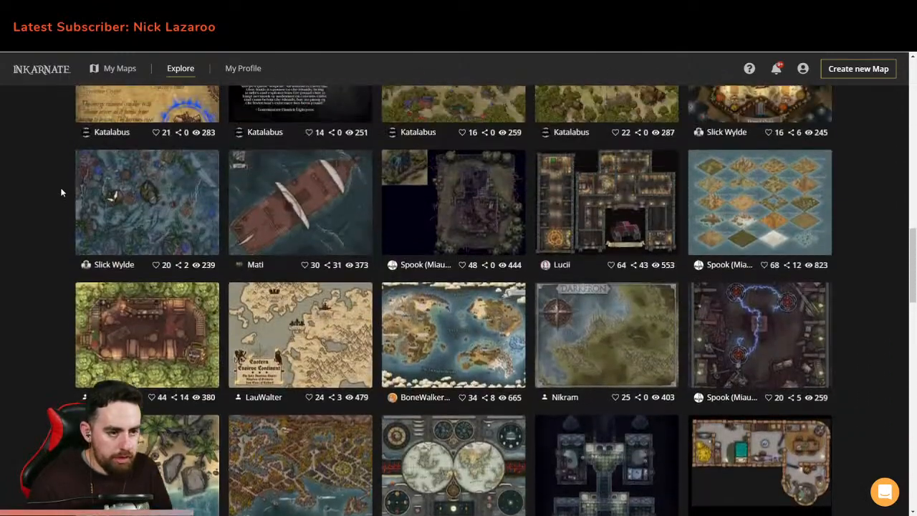
scroll(61, 192, up, 3)
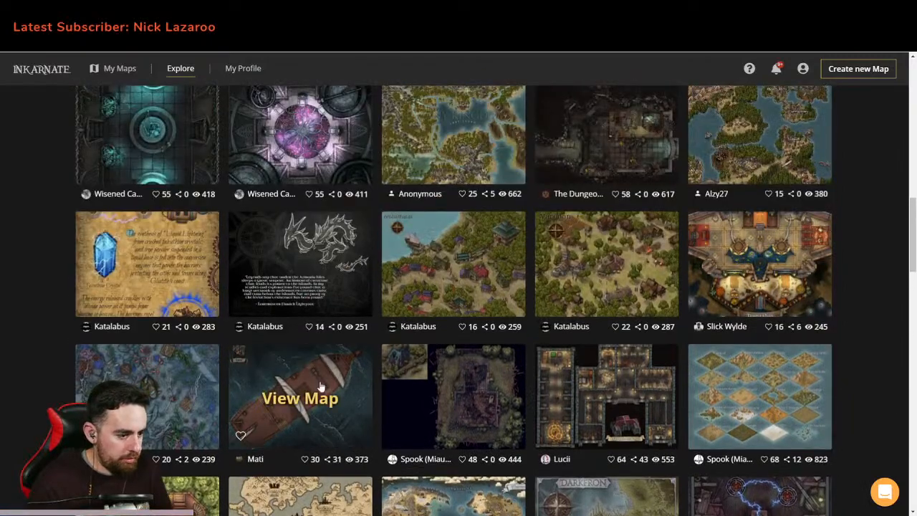
scroll(277, 389, up, 3)
scroll(276, 389, down, 3)
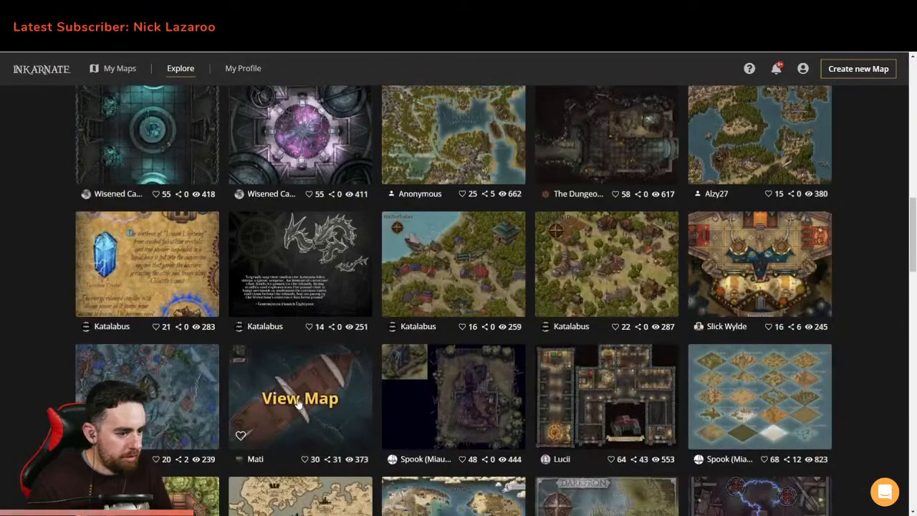
click(277, 389)
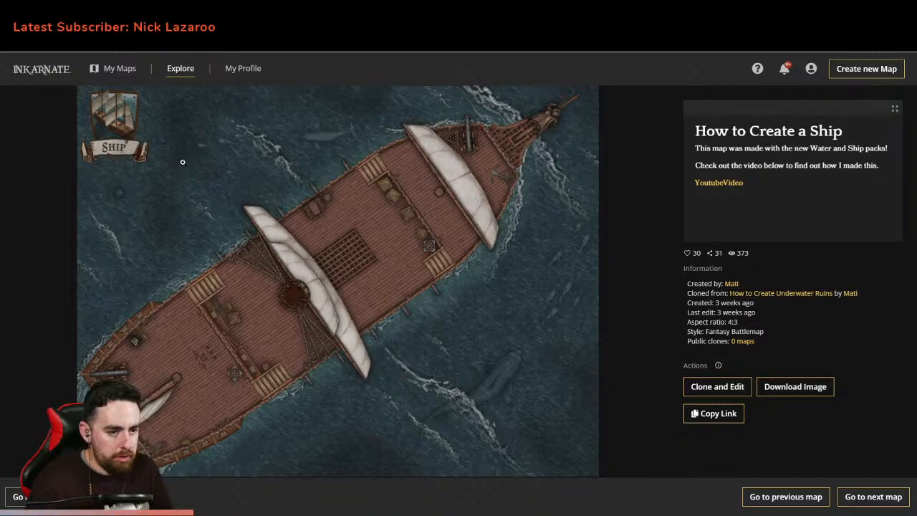
click(32, 496)
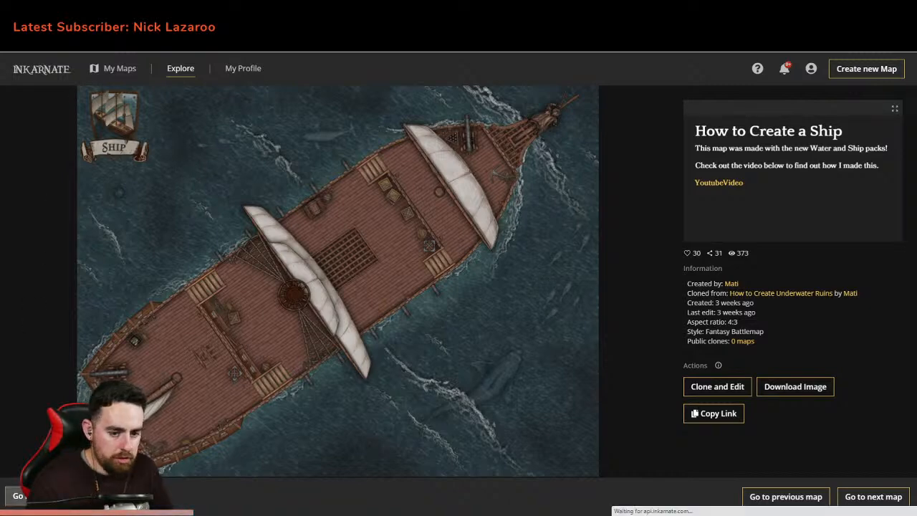
Step: Open the community map Skeleton Ship enlarged and examine its deck from midship to the bow
scroll(370, 236, up, 5)
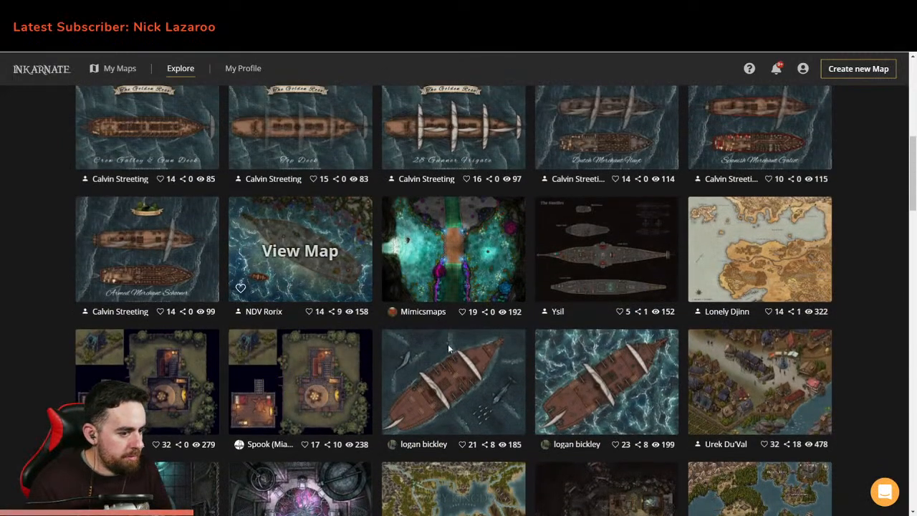
click(606, 372)
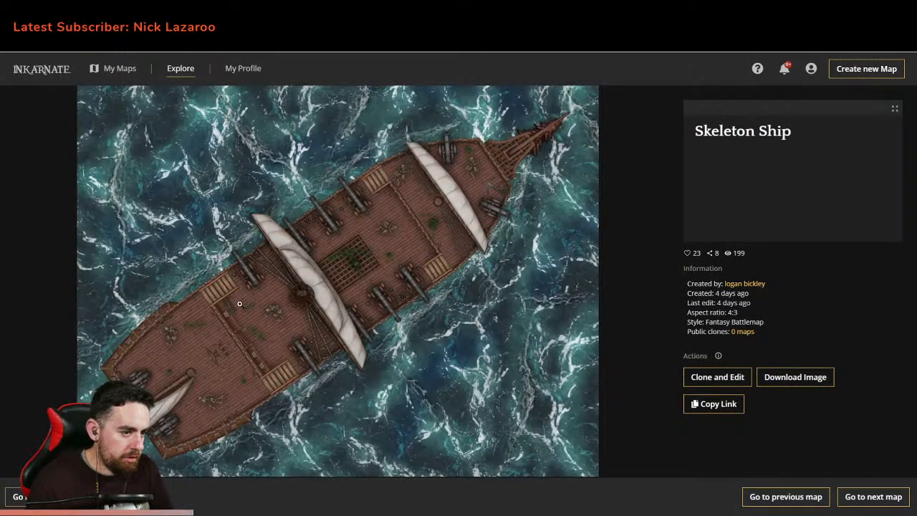
click(220, 341)
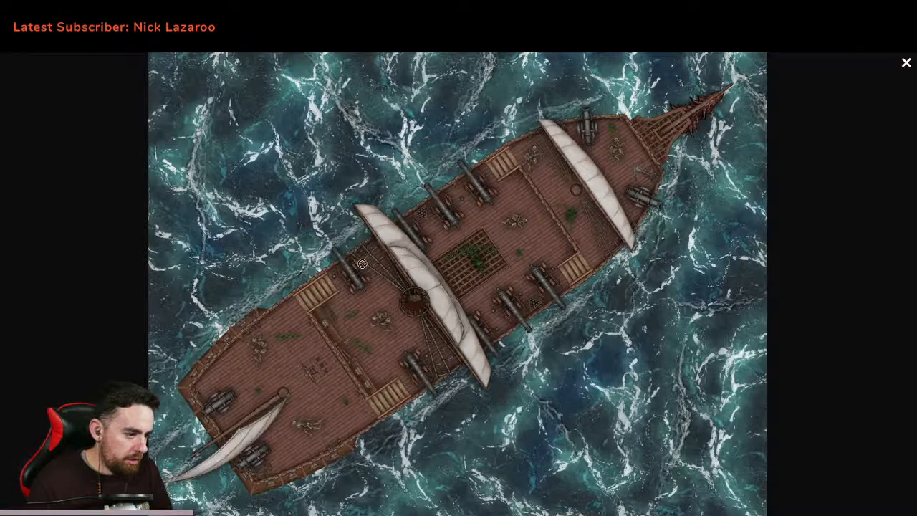
scroll(342, 318, up, 5)
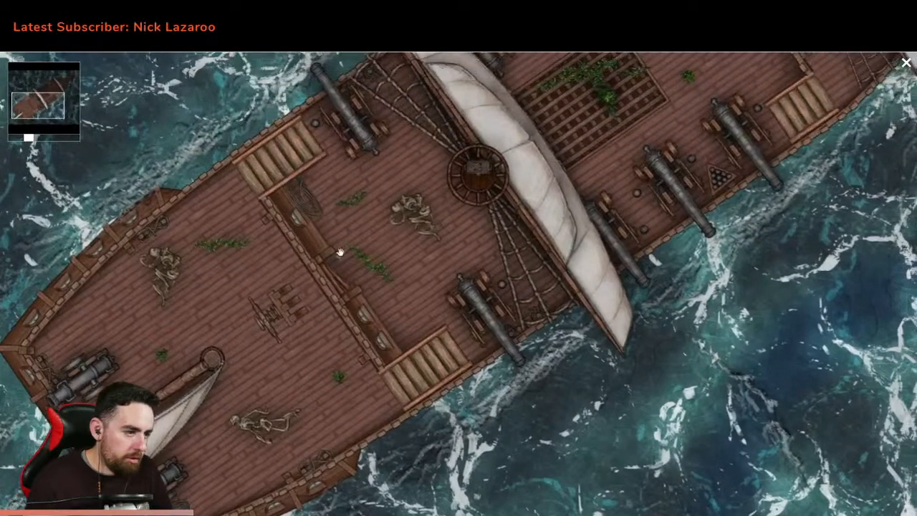
drag(341, 253, 213, 379)
drag(408, 215, 262, 348)
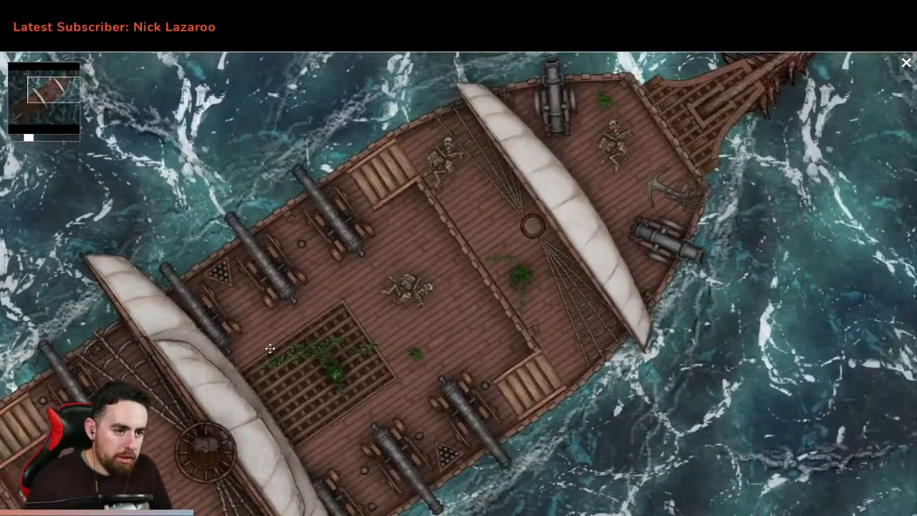
drag(402, 258, 355, 344)
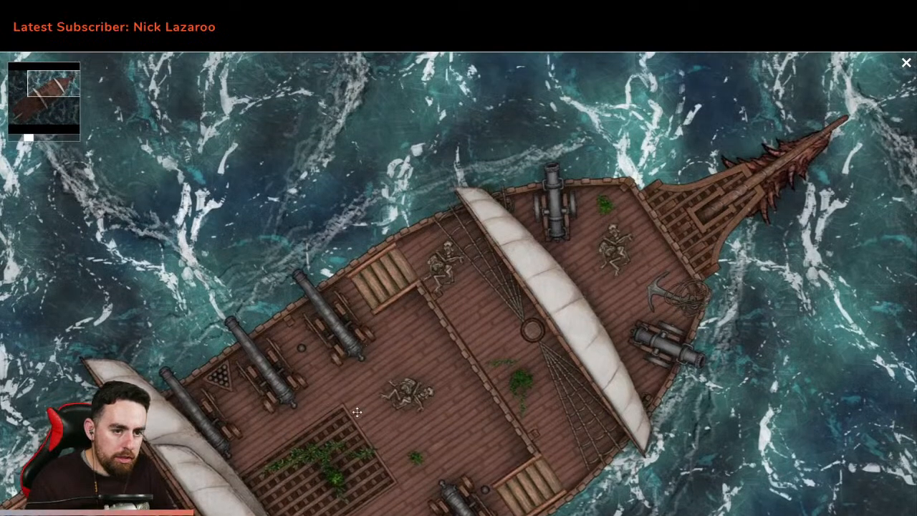
Step: Examine the stern and main deck of the Skeleton Ship up close and return to the gallery
mouse_move(285, 452)
mouse_down()
mouse_move(297, 352)
mouse_move(440, 208)
mouse_up()
drag(343, 267, 506, 225)
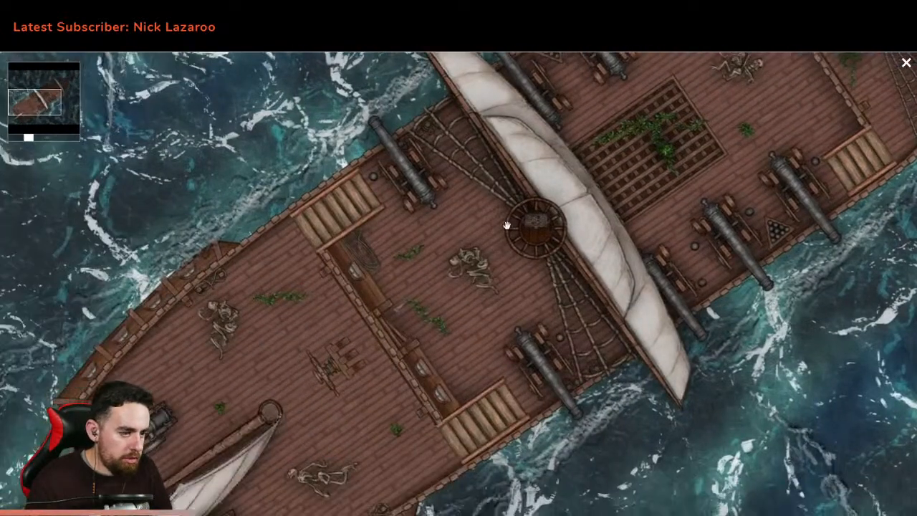
drag(375, 295, 294, 162)
mouse_move(172, 191)
mouse_down()
mouse_move(231, 192)
mouse_move(251, 240)
mouse_up()
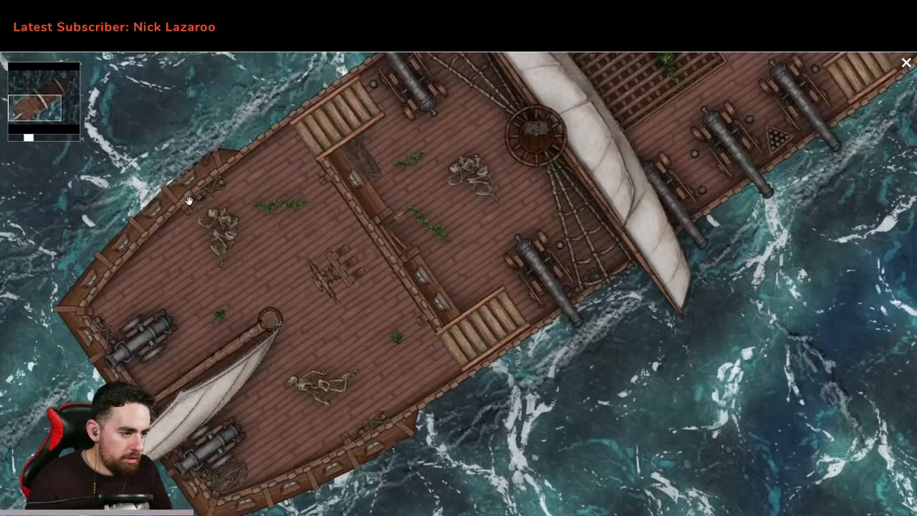
drag(243, 207, 240, 247)
drag(374, 218, 361, 268)
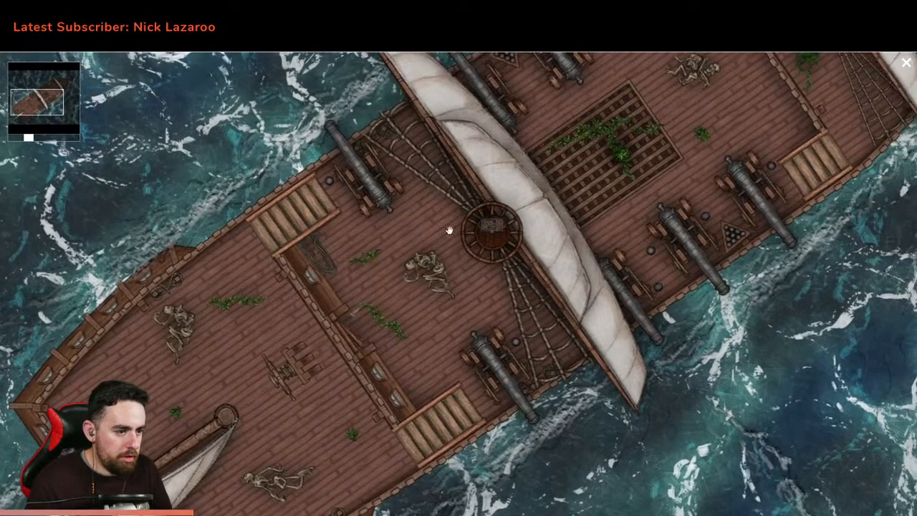
drag(419, 245, 411, 271)
scroll(529, 245, down, 5)
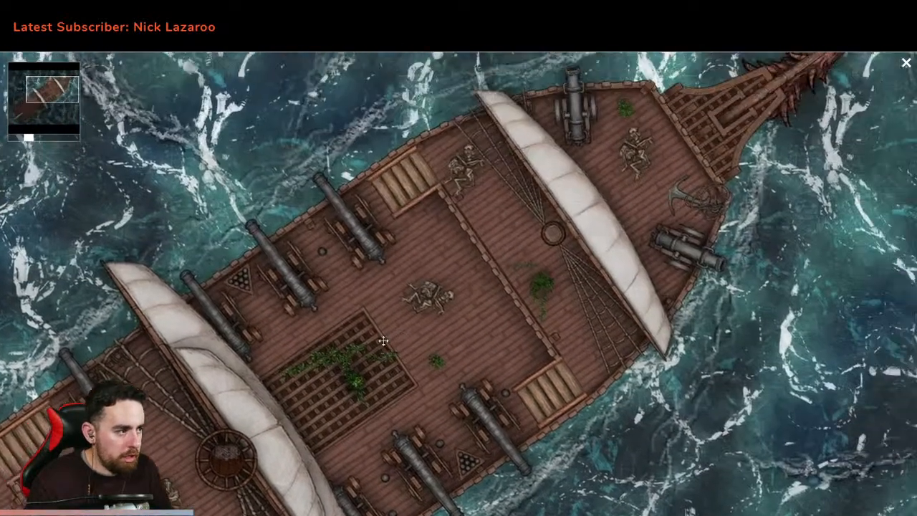
scroll(252, 256, down, 3)
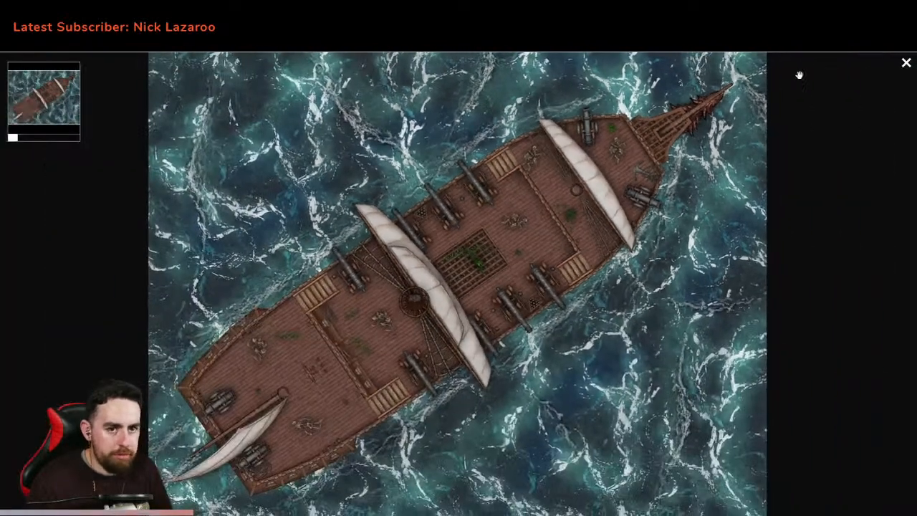
click(905, 64)
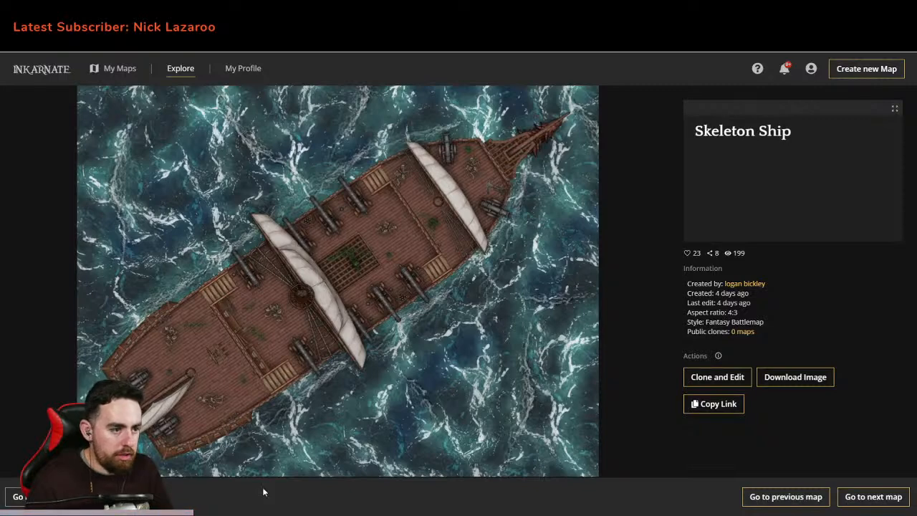
click(18, 496)
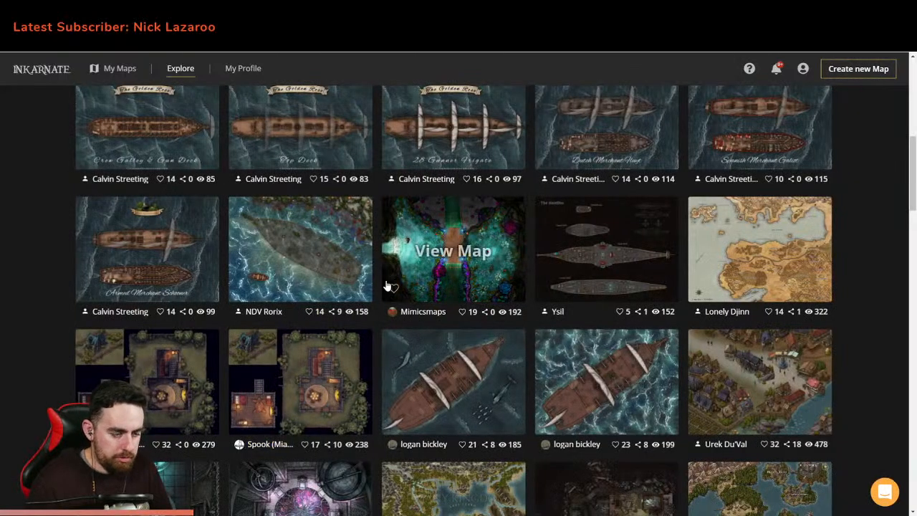
Step: View the community map Night Druids Grove and return to the start of the gallery
click(394, 289)
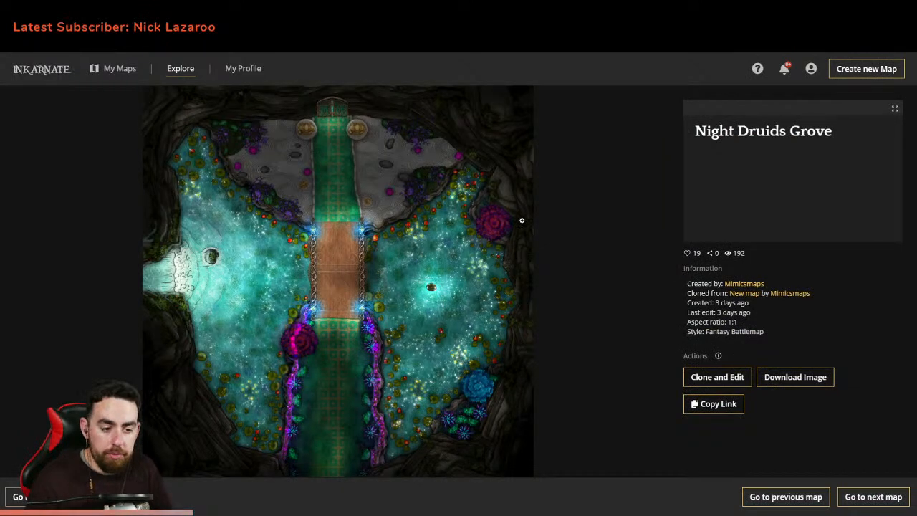
click(18, 496)
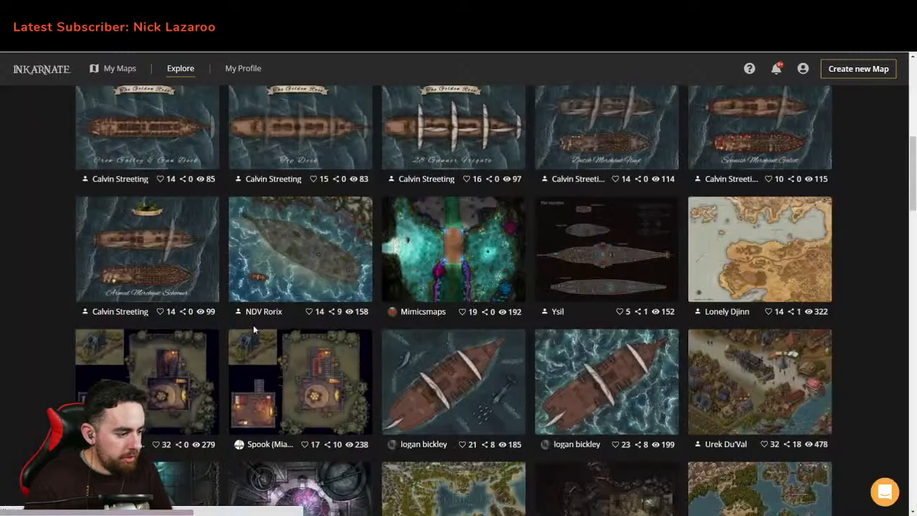
scroll(331, 307, up, 5)
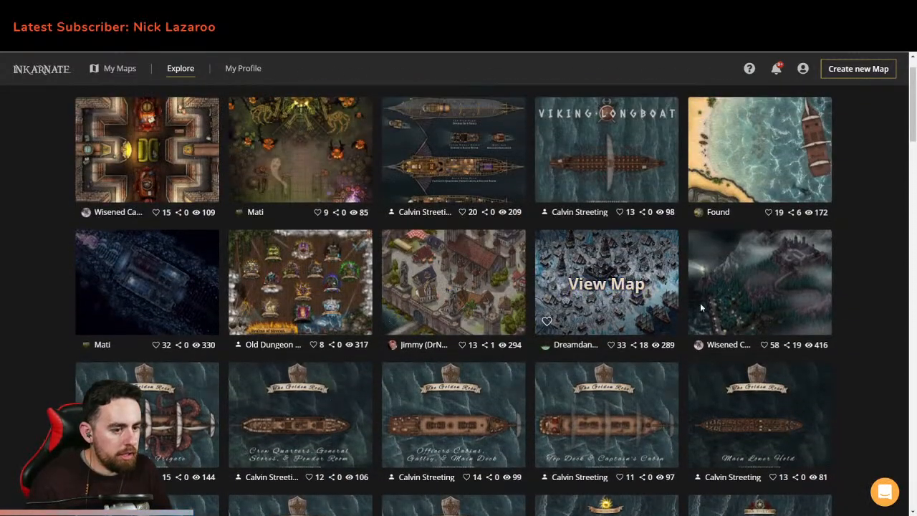
scroll(759, 308, up, 1)
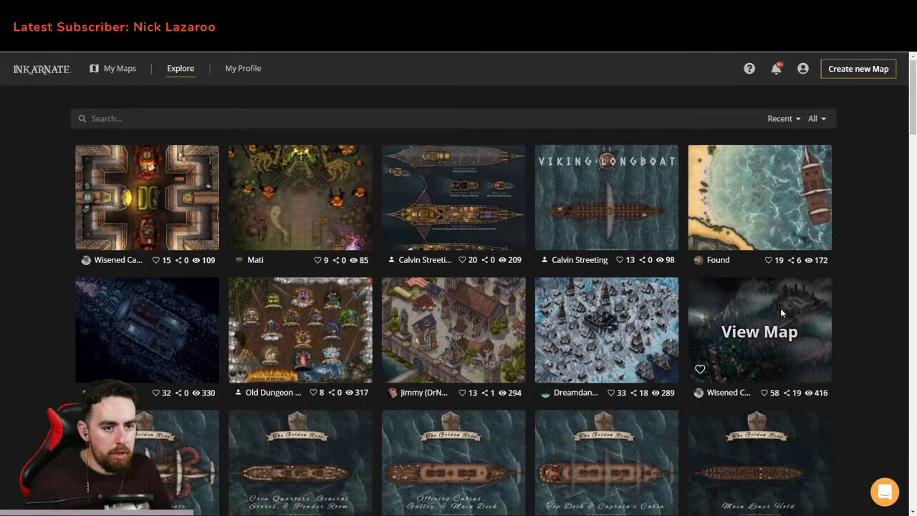
Step: Open the community map ship landing enlarged and examine the underwater reef between the beach and the ship
click(754, 203)
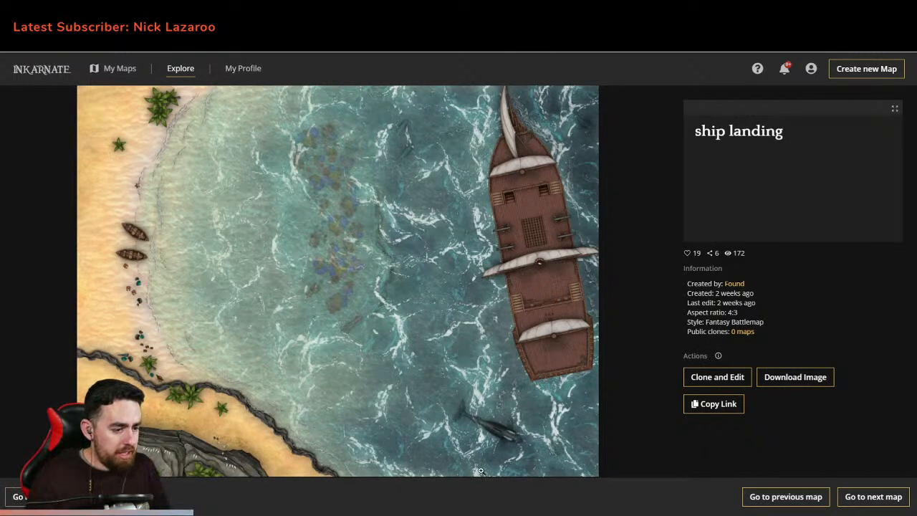
click(333, 225)
scroll(436, 262, up, 5)
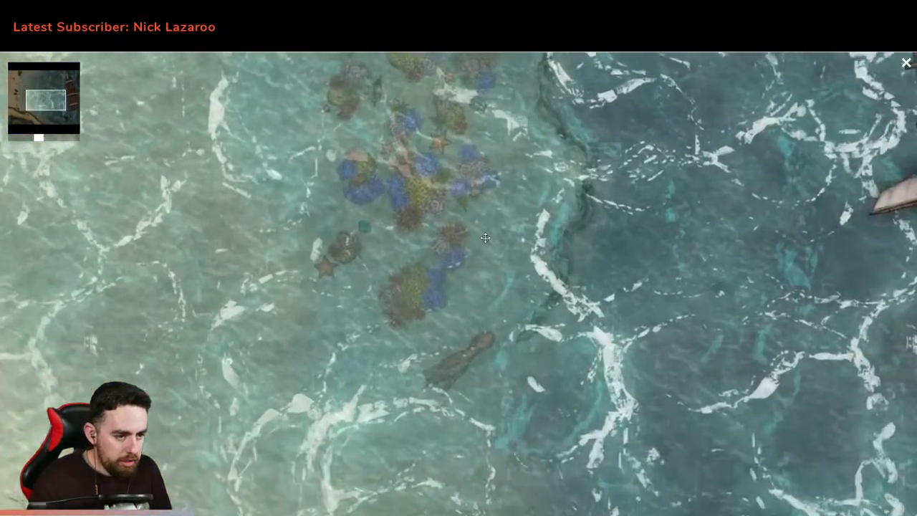
drag(485, 238, 507, 258)
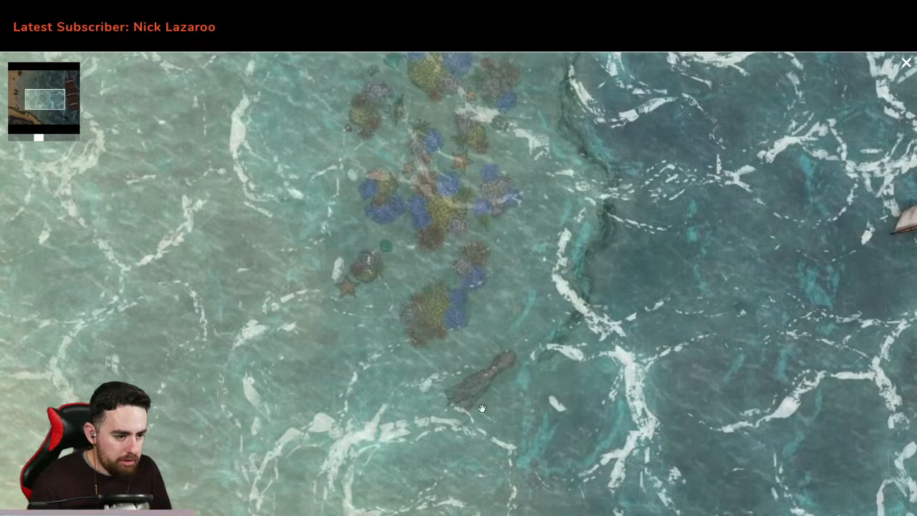
drag(485, 403, 500, 363)
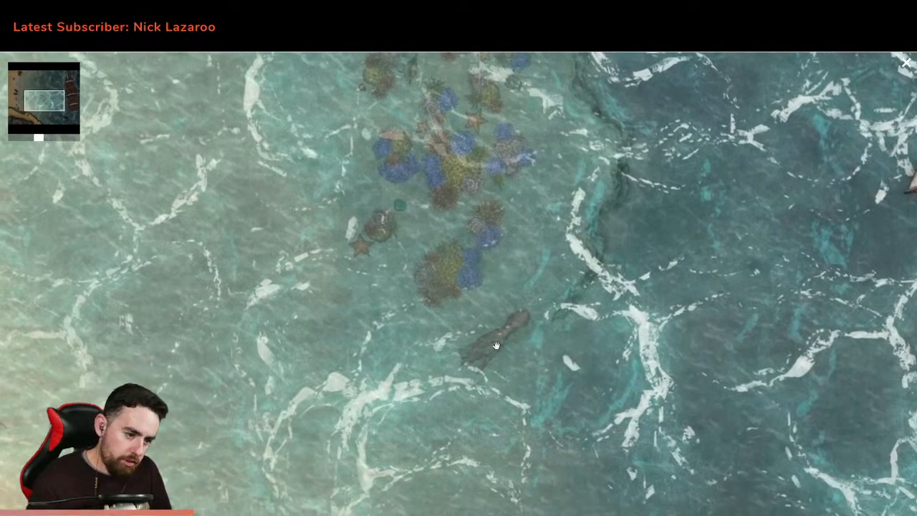
drag(493, 276, 505, 411)
drag(509, 320, 516, 419)
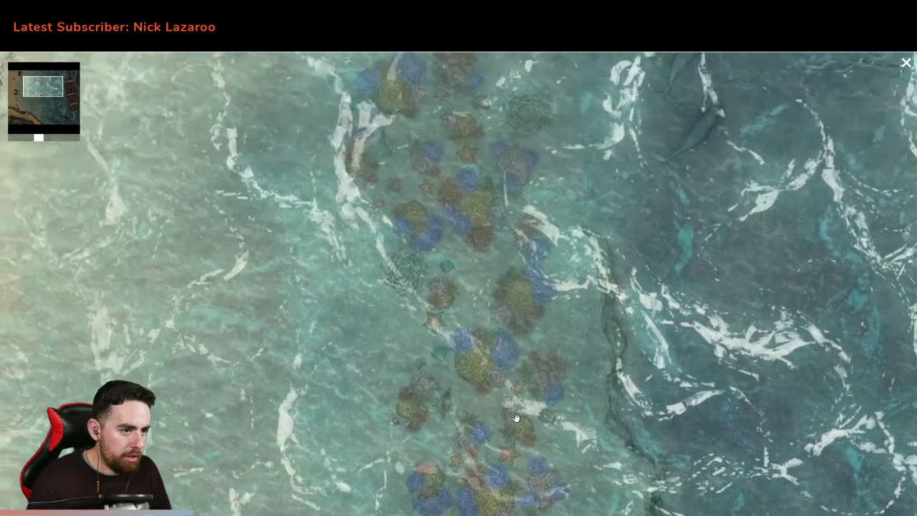
drag(502, 264, 430, 336)
drag(404, 275, 360, 207)
scroll(361, 207, down, 6)
scroll(430, 264, up, 3)
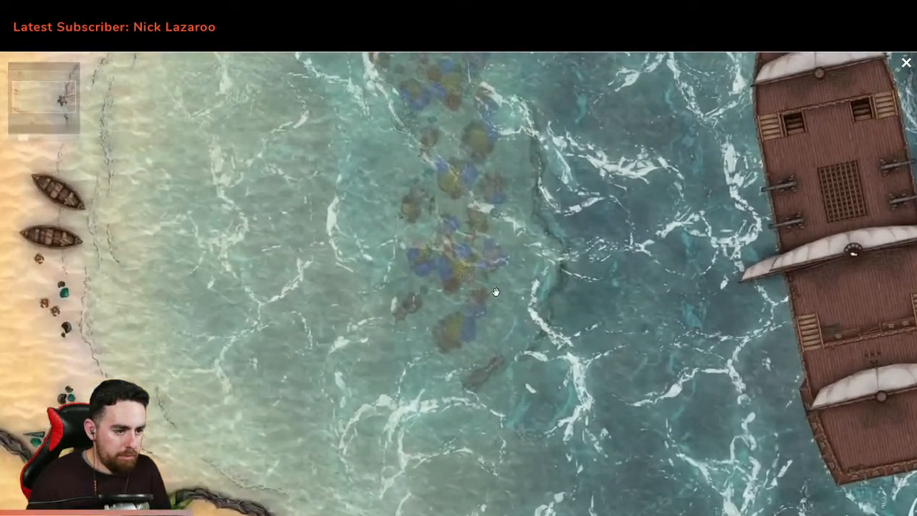
drag(500, 228, 479, 284)
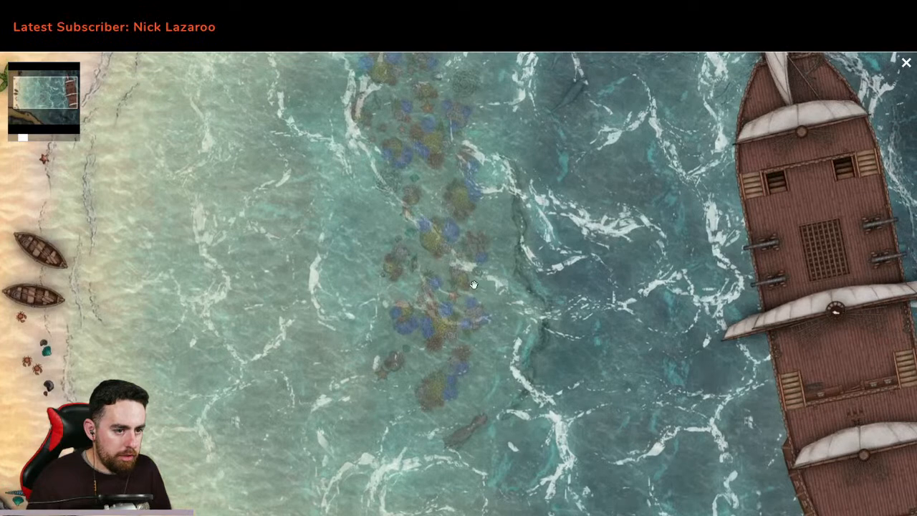
Step: Examine the reef, beach and anchored ship of the community map ship landing, and return to the gallery
scroll(480, 285, up, 2)
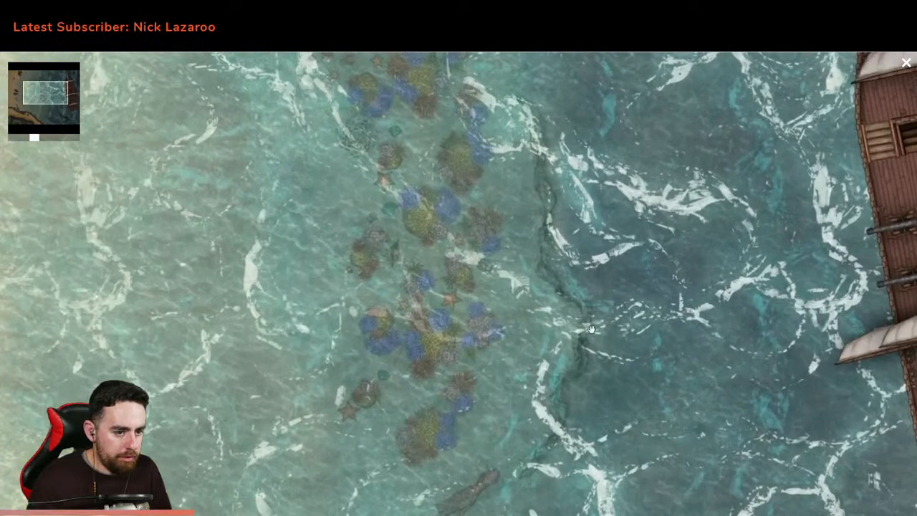
scroll(531, 340, down, 3)
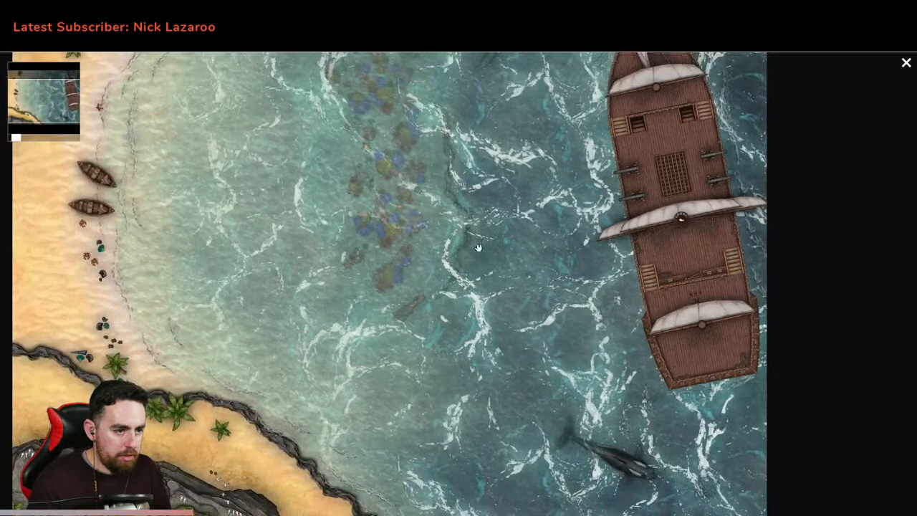
drag(450, 210, 453, 270)
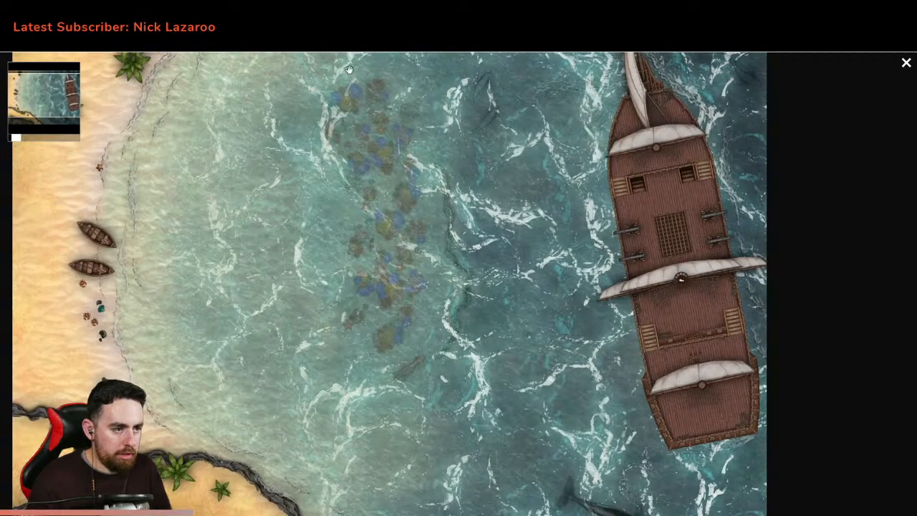
drag(351, 239, 344, 268)
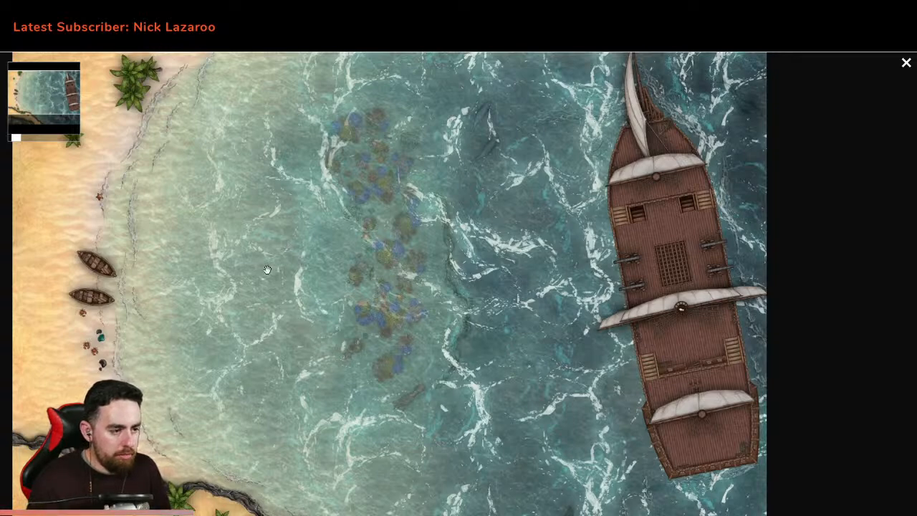
drag(198, 253, 290, 222)
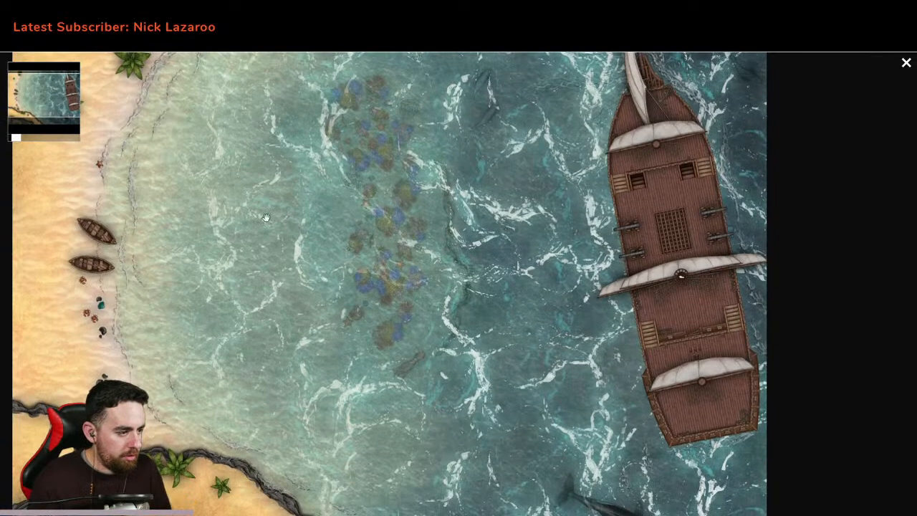
scroll(291, 222, down, 2)
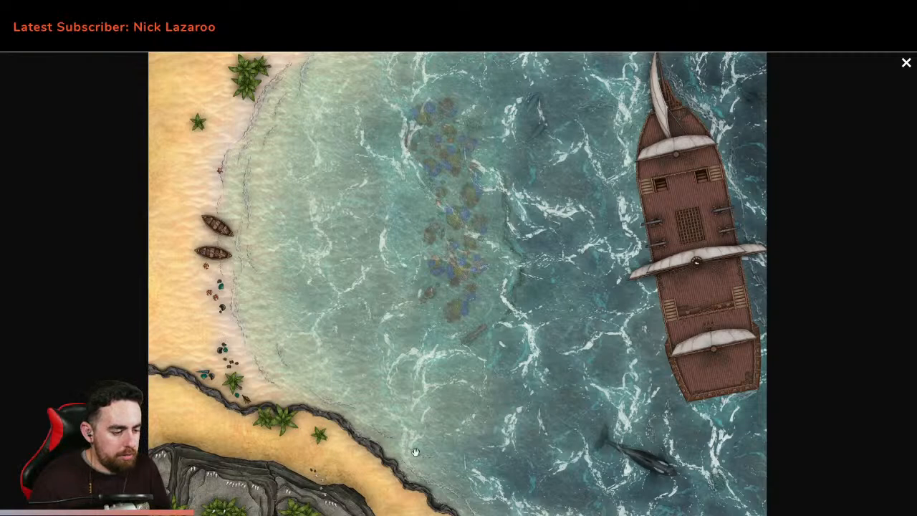
click(906, 65)
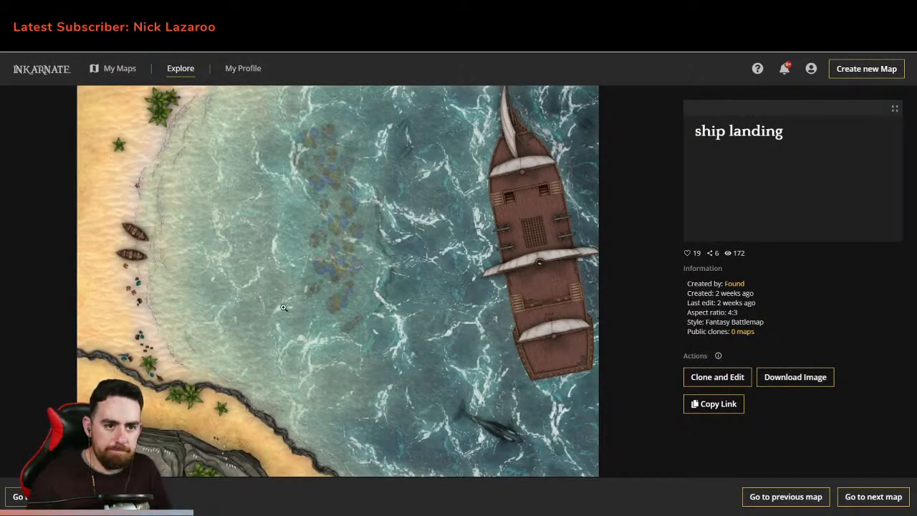
click(20, 497)
Step: Check and dismiss the recent updates, view the community map Dwarven Driller Car, and return to the gallery
click(775, 72)
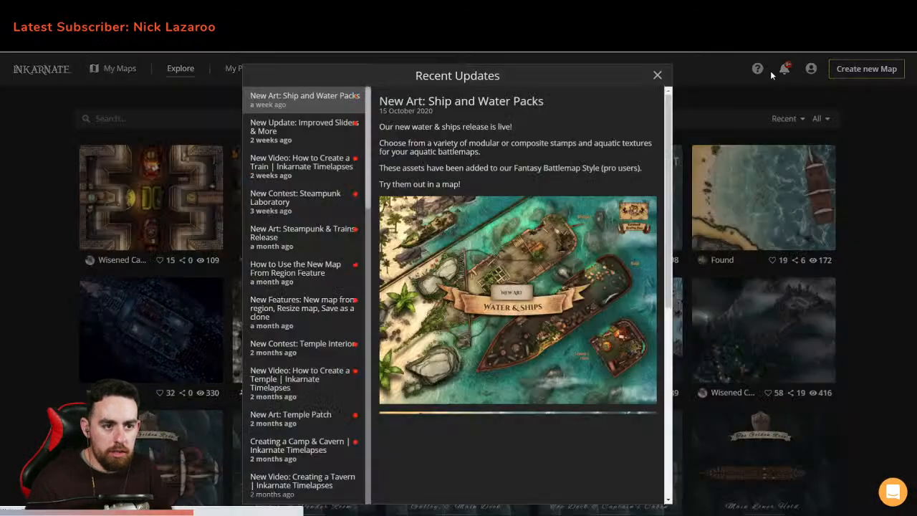
click(772, 74)
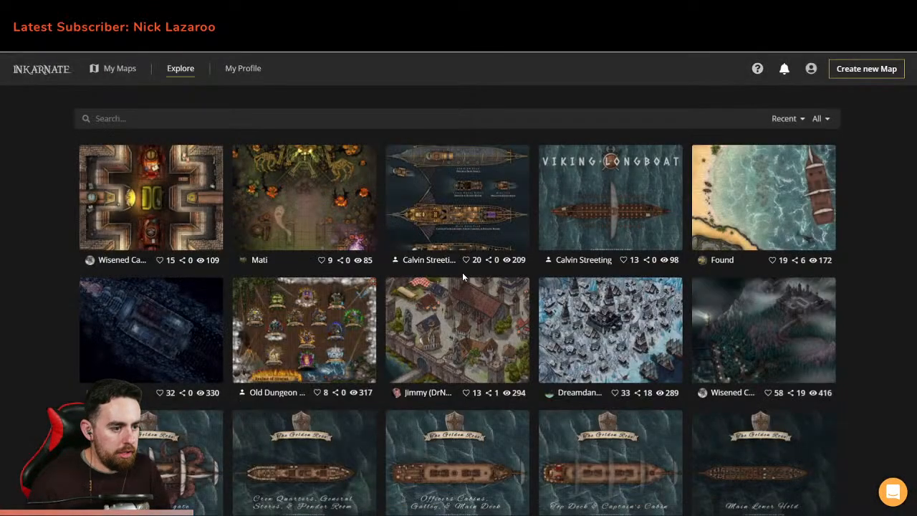
click(150, 330)
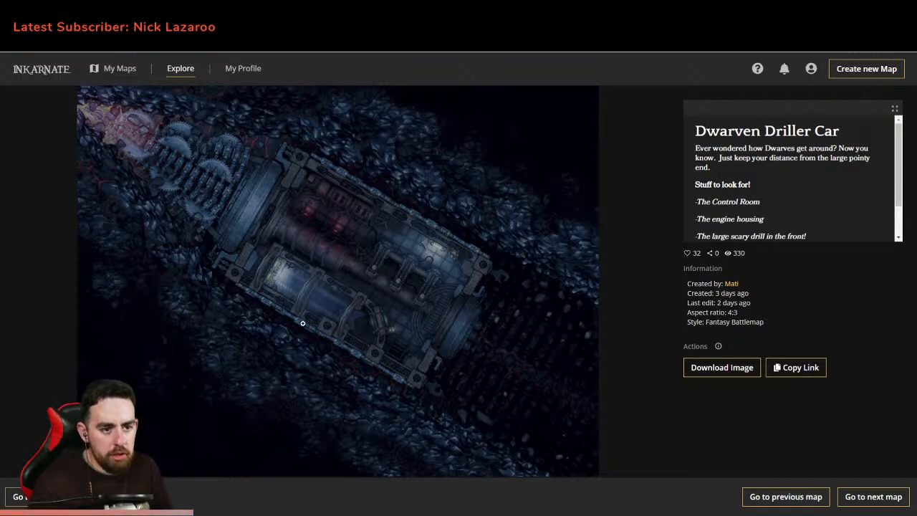
scroll(789, 179, down, 1)
scroll(730, 202, up, 1)
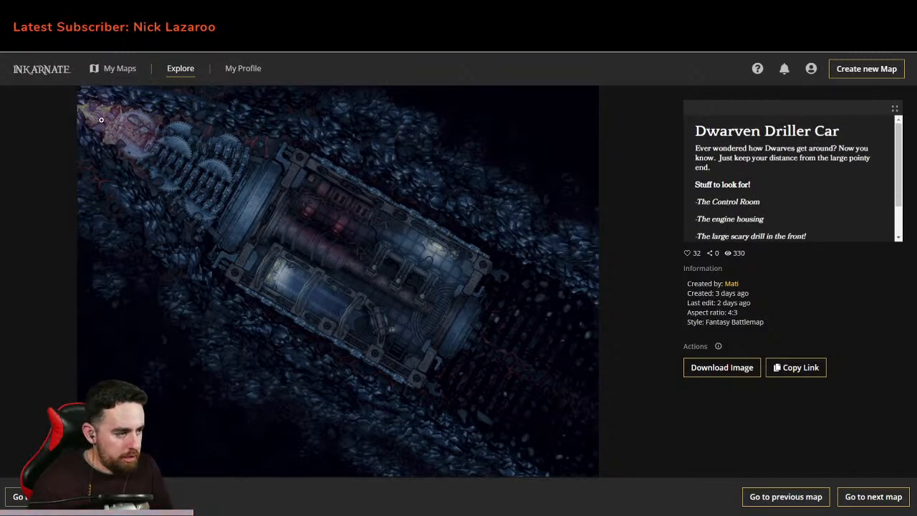
click(18, 496)
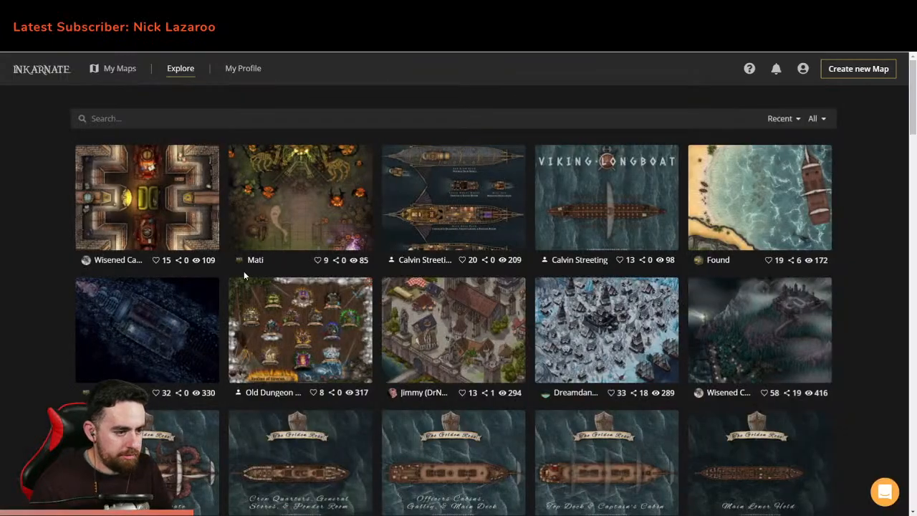
Step: Browse the recent community maps far down the gallery and return to its start
scroll(243, 276, down, 6)
scroll(244, 276, down, 3)
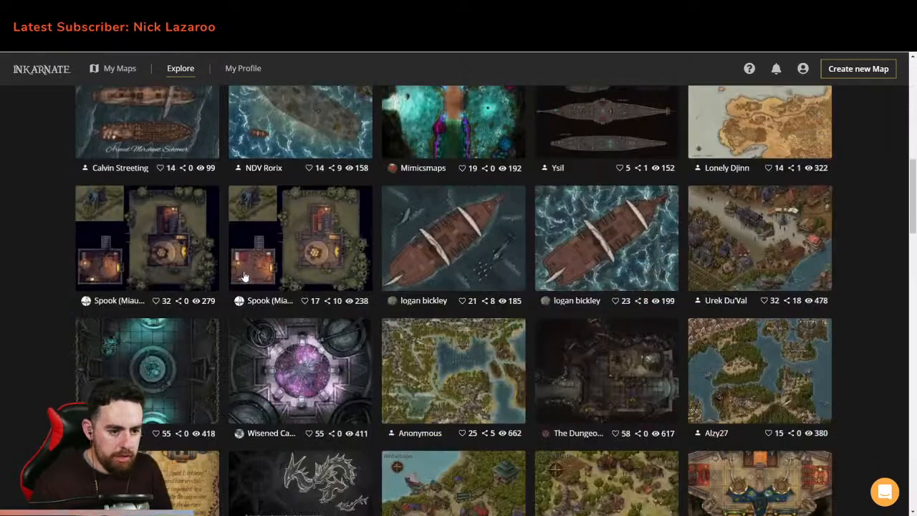
scroll(474, 218, down, 6)
scroll(473, 218, down, 15)
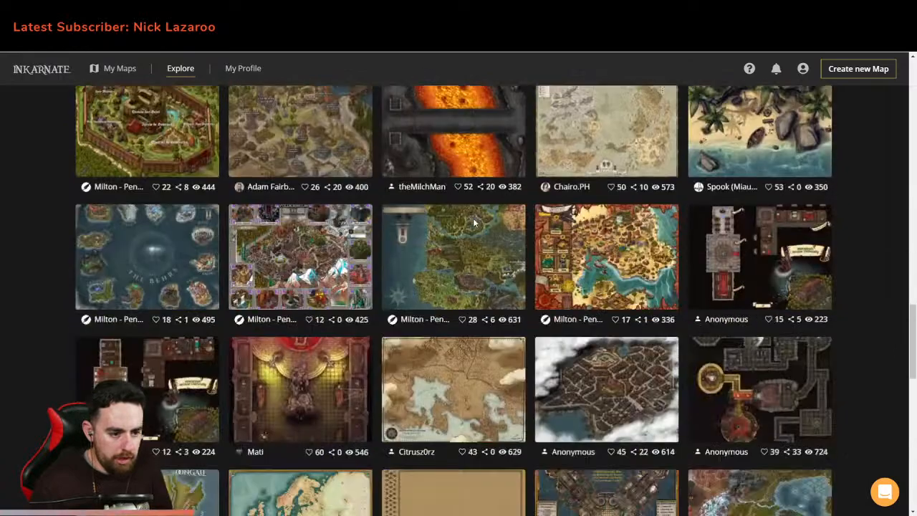
scroll(132, 335, down, 1)
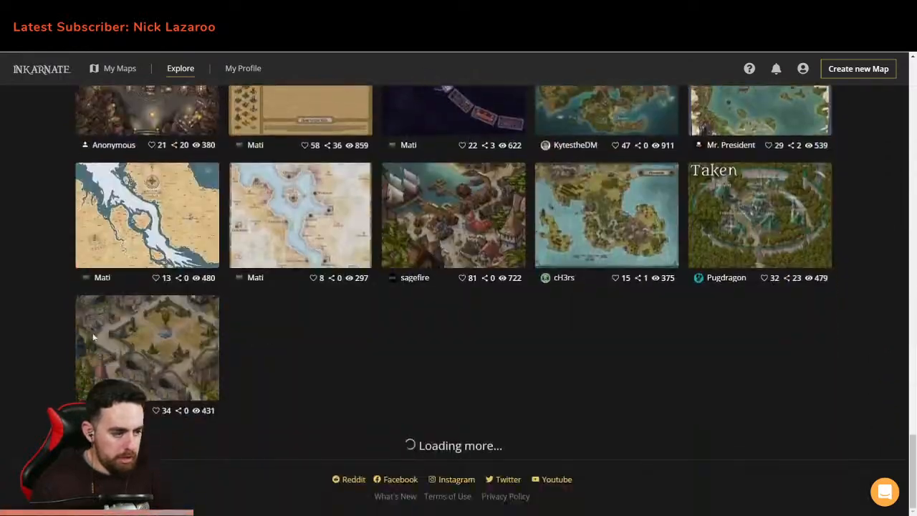
scroll(35, 263, down, 3)
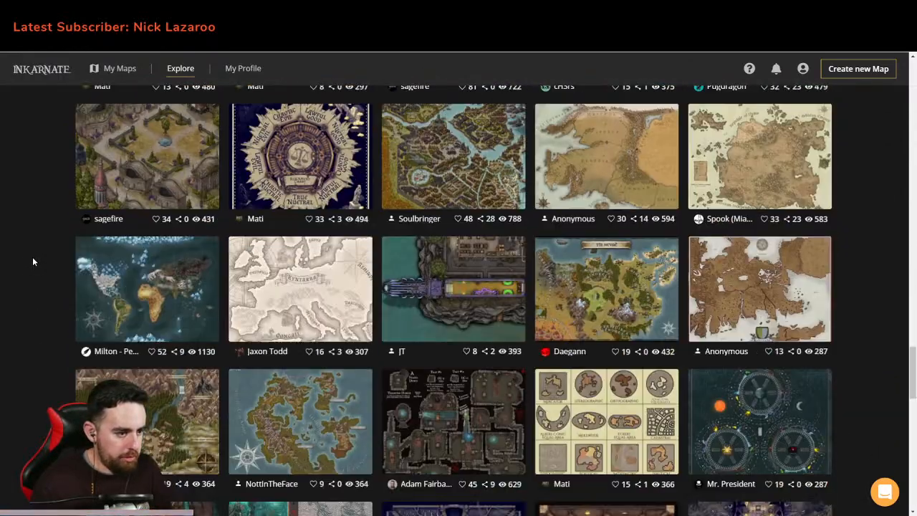
scroll(32, 261, down, 8)
scroll(32, 262, up, 20)
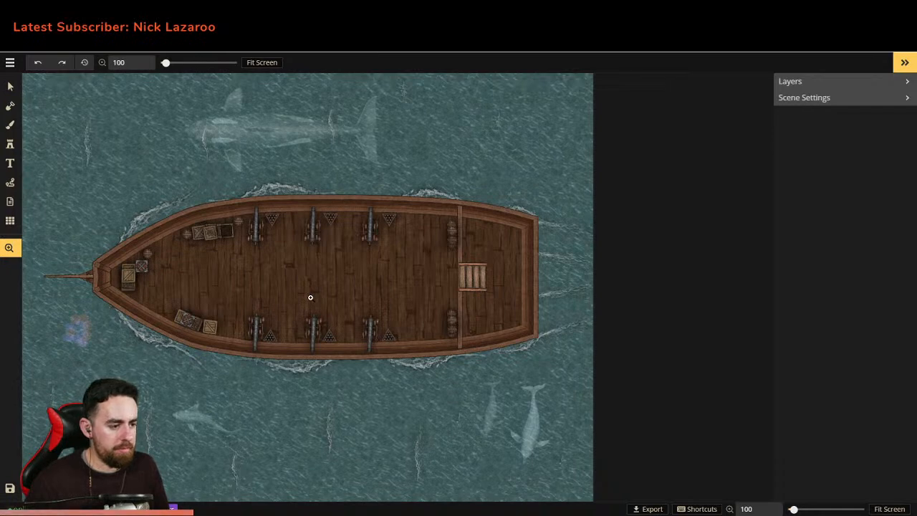
Step: Save the Sea Map 2 ship battlemap and open the overview of your own maps
scroll(311, 297, down, 5)
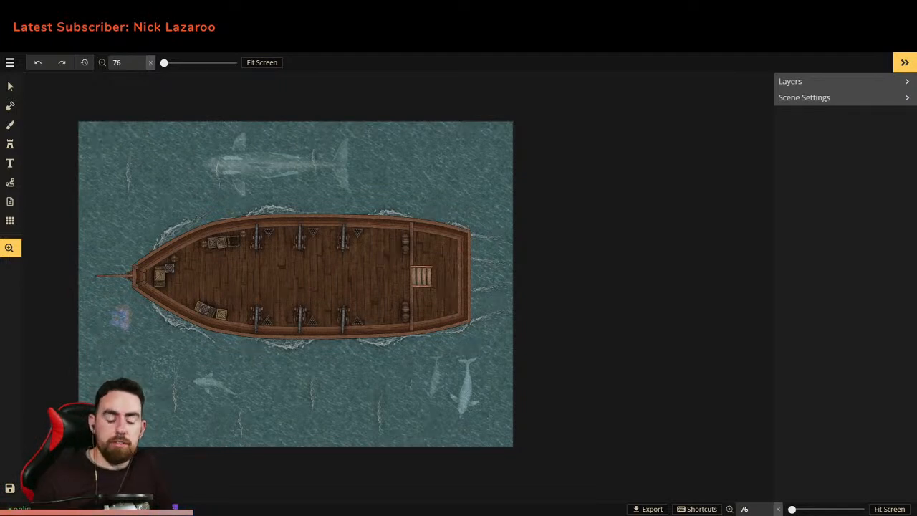
drag(139, 184, 208, 175)
scroll(209, 175, up, 2)
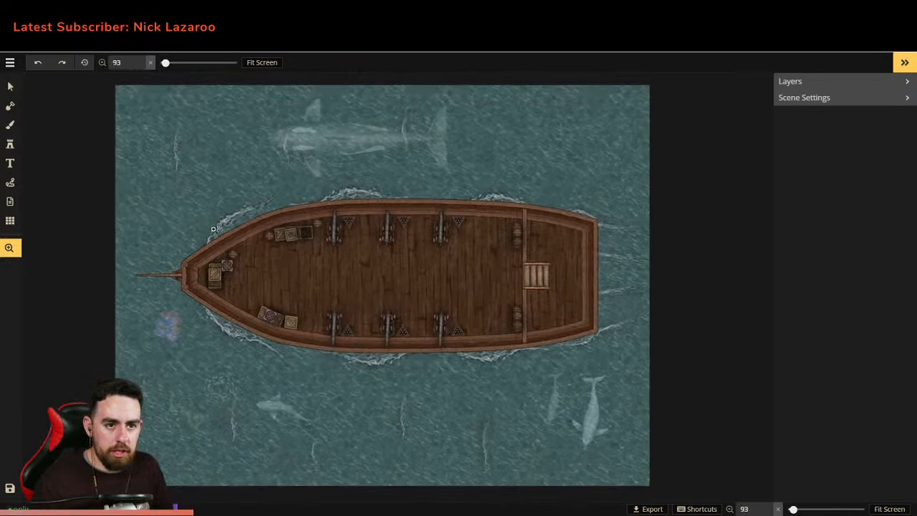
scroll(216, 241, down, 3)
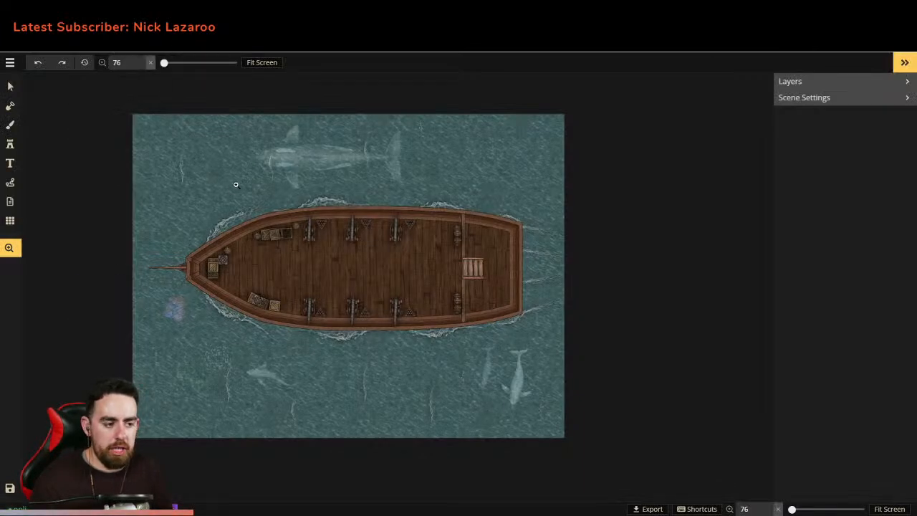
click(10, 62)
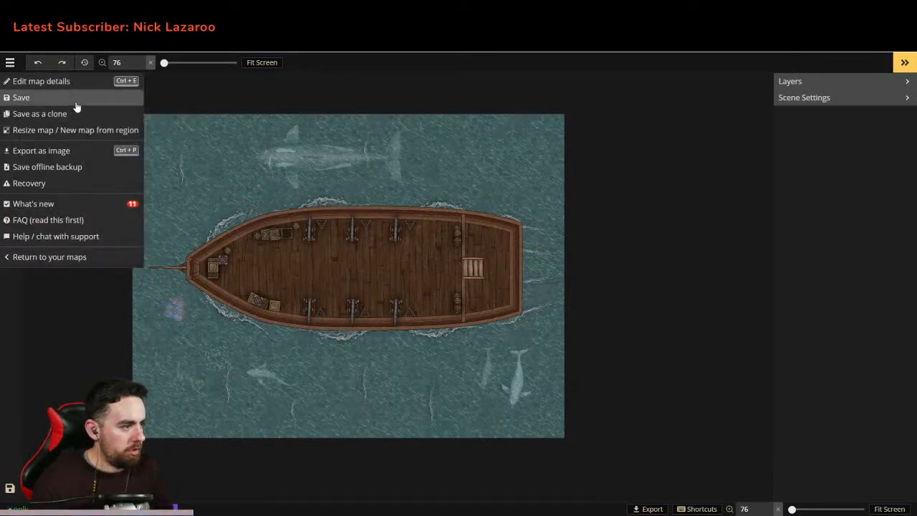
click(79, 98)
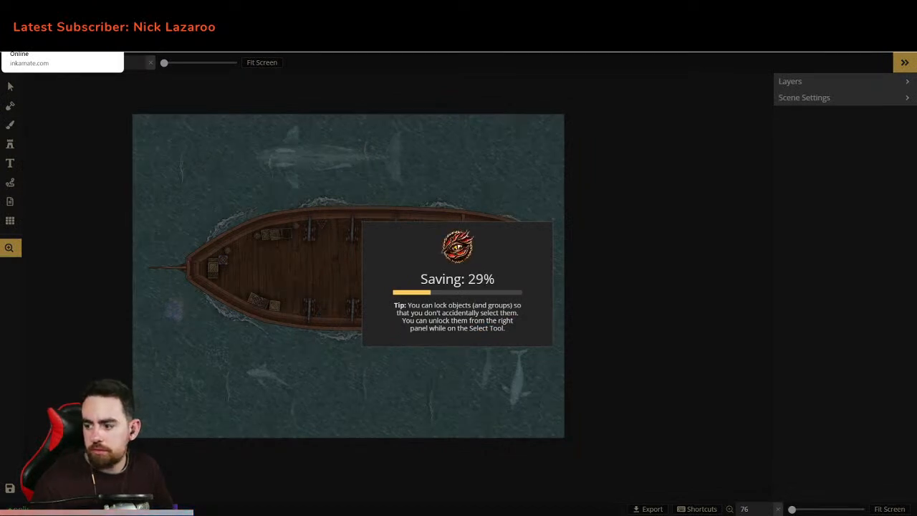
click(43, 29)
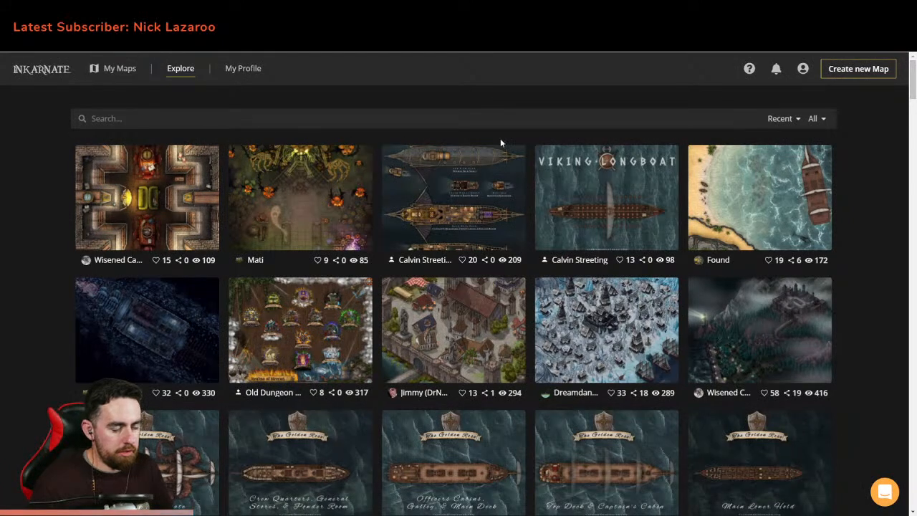
click(124, 69)
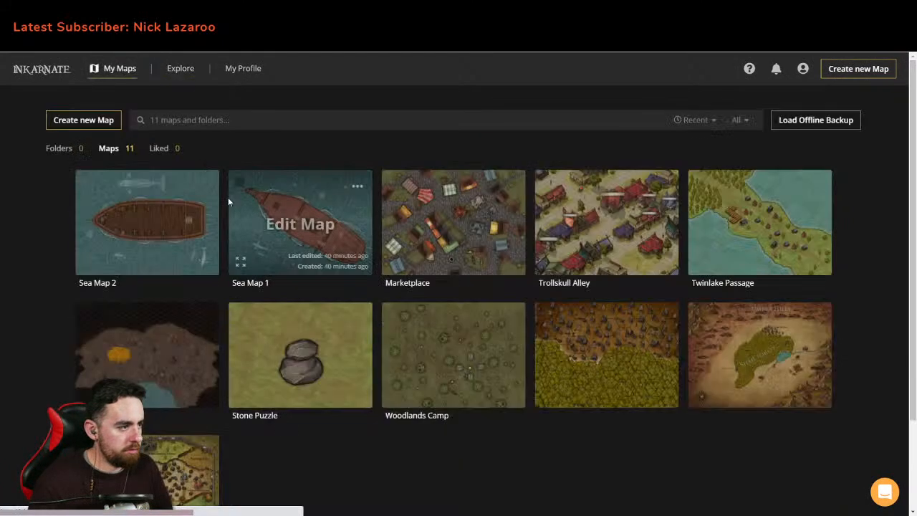